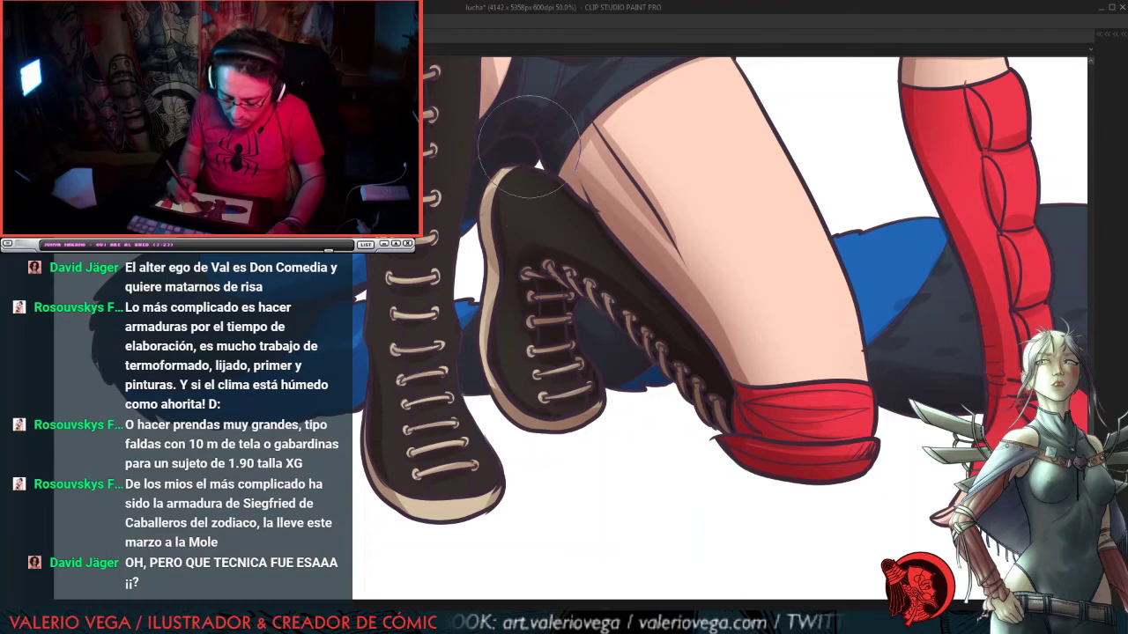
# Step: Examine the shading on the masked wrestler from the boots up to the mask, and review the figure as a whole
pyautogui.moveTo(673, 211); pyautogui.dragTo(826, 361)
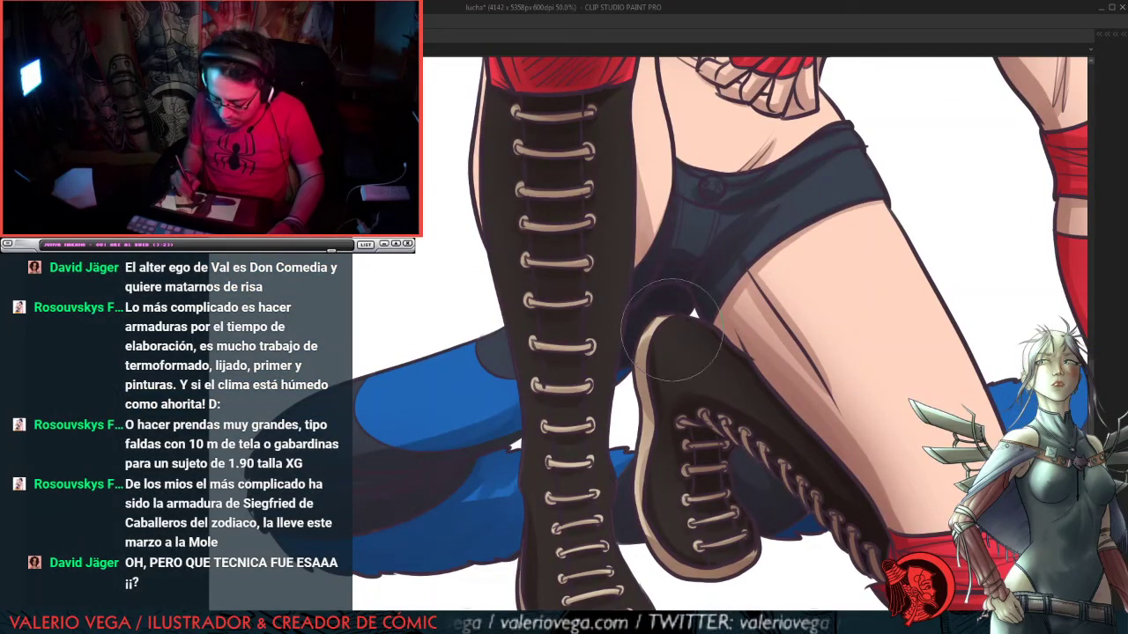
pyautogui.moveTo(855, 335); pyautogui.dragTo(870, 207)
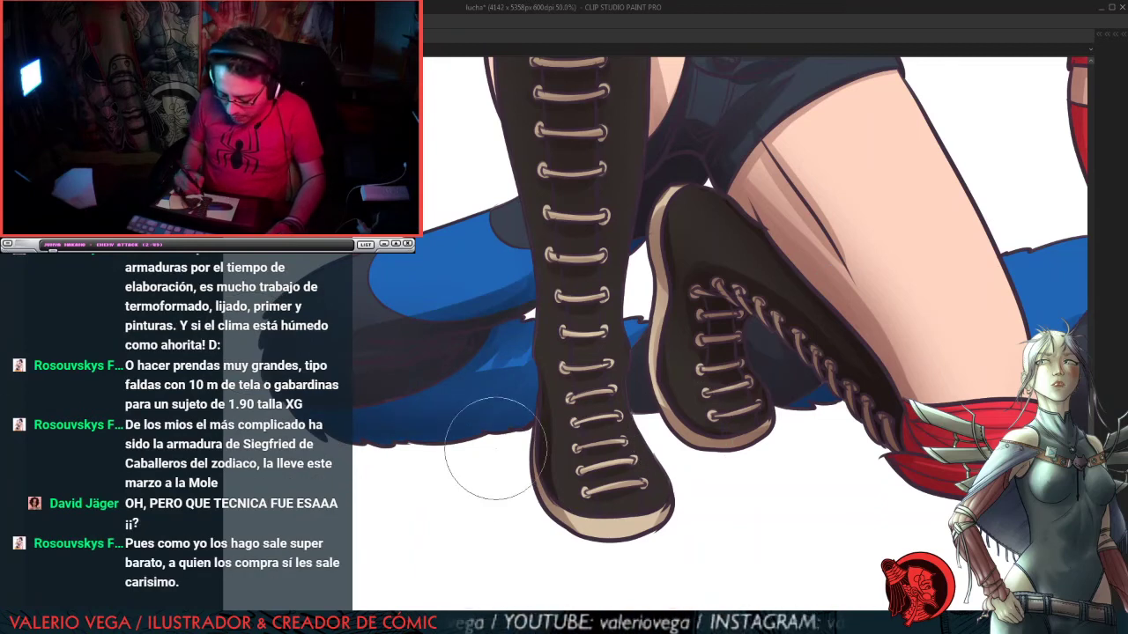
pyautogui.moveTo(833, 287); pyautogui.dragTo(898, 584)
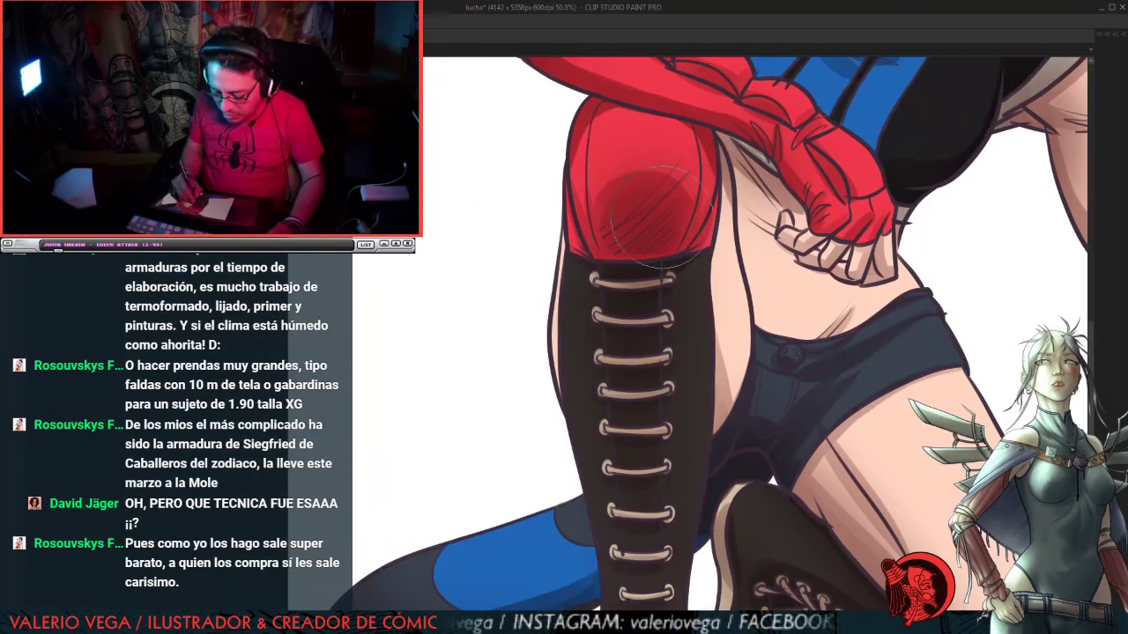
pyautogui.moveTo(650, 215); pyautogui.dragTo(633, 364)
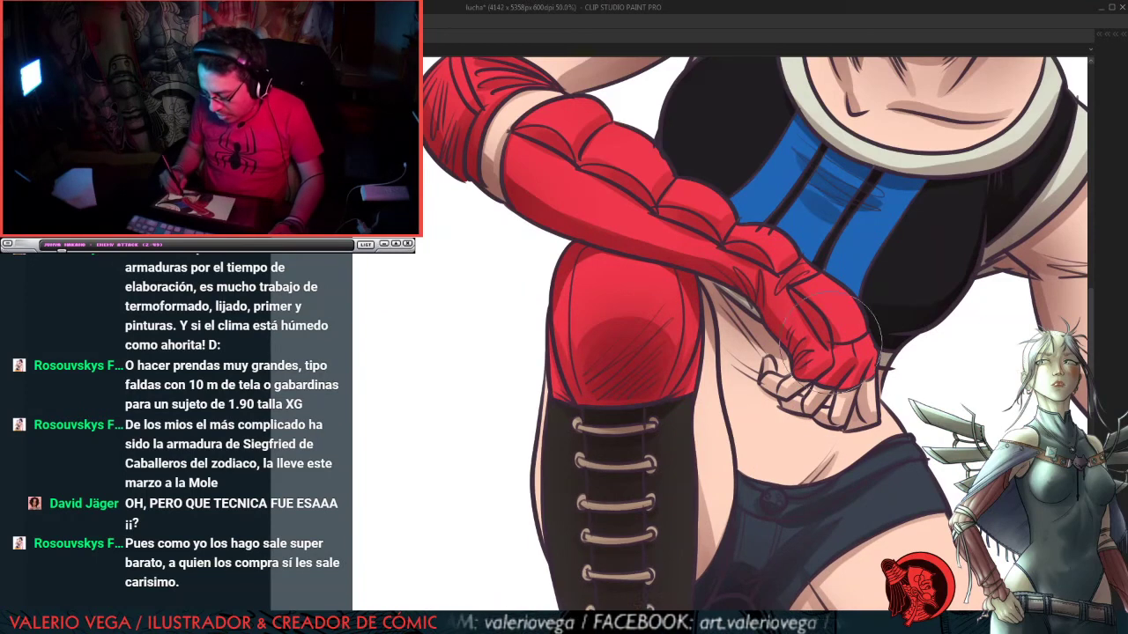
pyautogui.moveTo(916, 361); pyautogui.dragTo(815, 445)
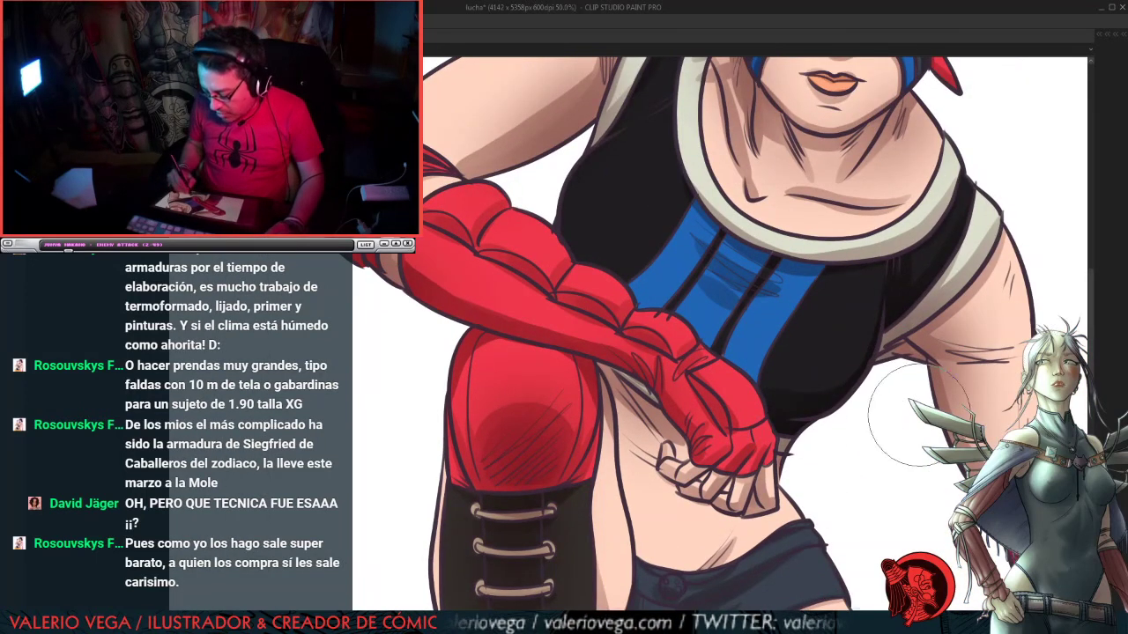
pyautogui.moveTo(907, 408); pyautogui.dragTo(901, 447)
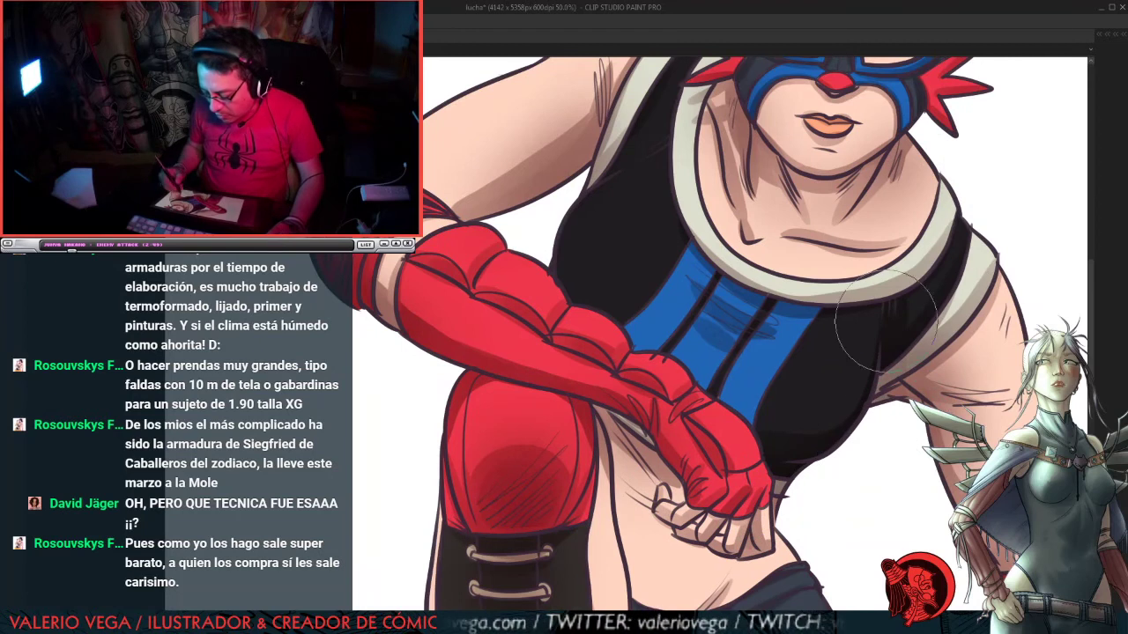
pyautogui.moveTo(889, 245); pyautogui.dragTo(909, 377)
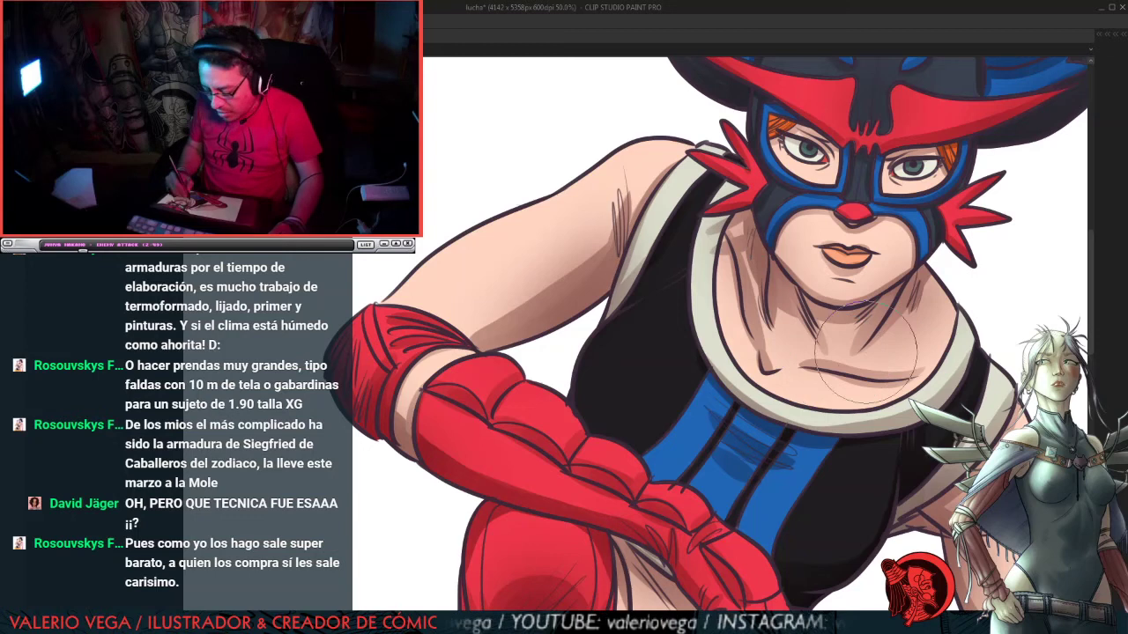
pyautogui.moveTo(943, 169); pyautogui.dragTo(832, 358)
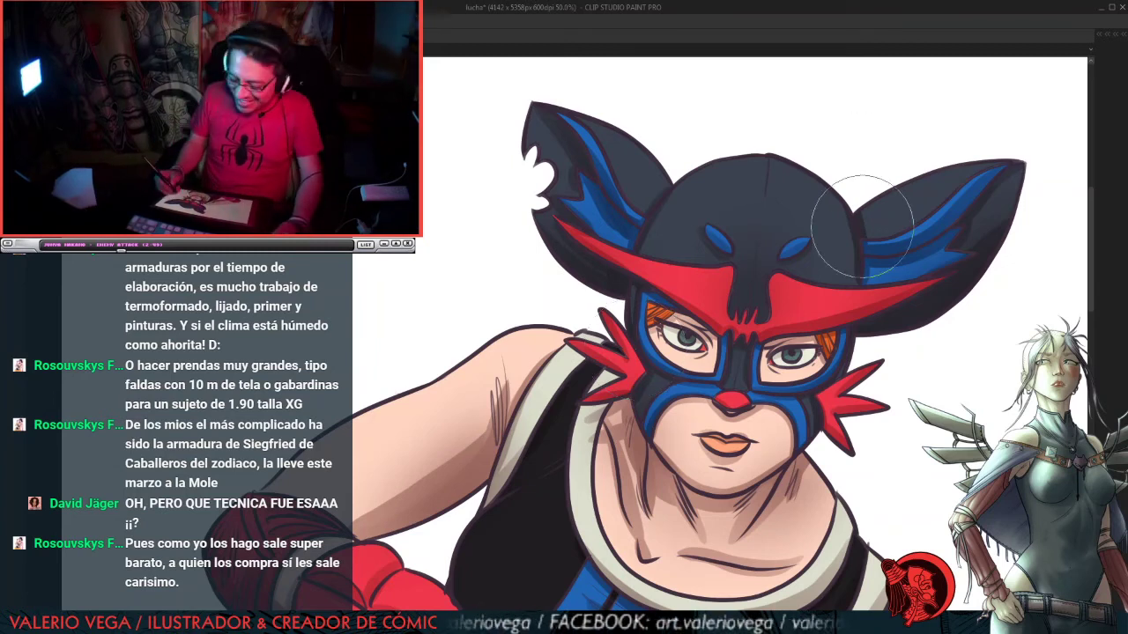
pyautogui.hotkey('ctrl', '-')
pyautogui.hotkey('ctrl', '-')
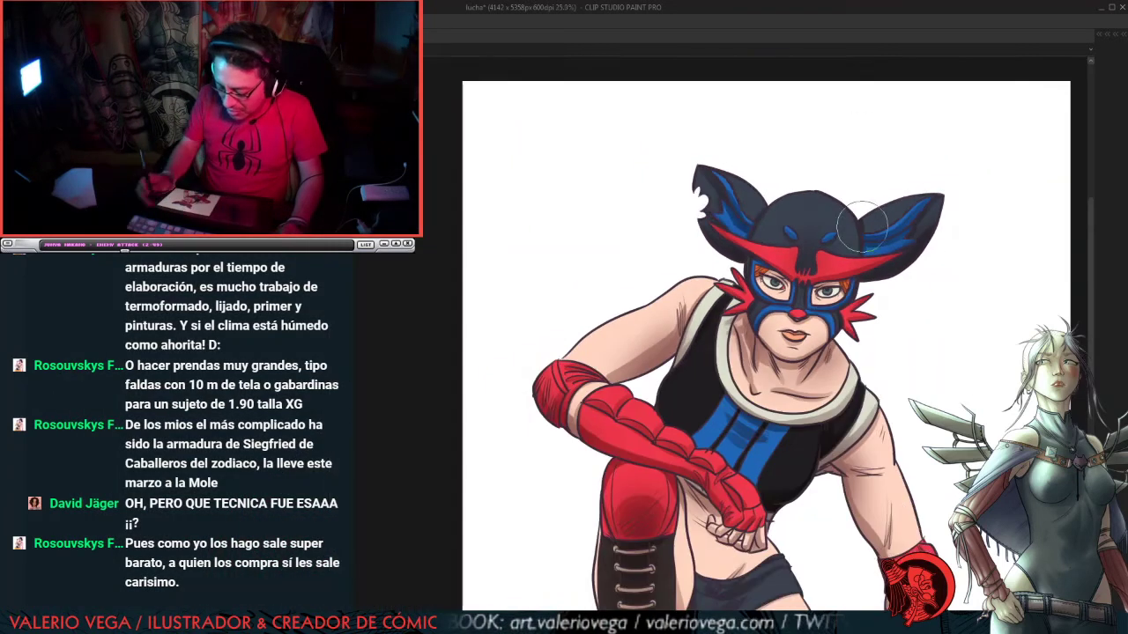
pyautogui.moveTo(926, 484); pyautogui.dragTo(864, 232)
pyautogui.moveTo(896, 194); pyautogui.dragTo(878, 322)
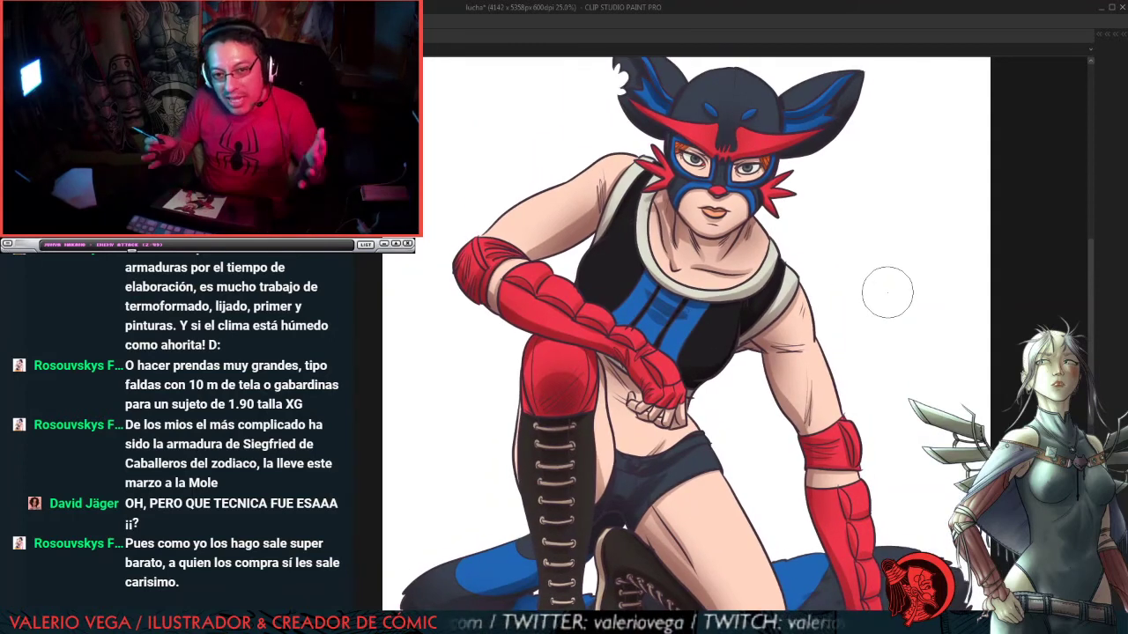
# Step: Bring back the palettes and inspect the layer color settings of the 40% Multiply shadow layer without changing the color
pyautogui.press('Tab')
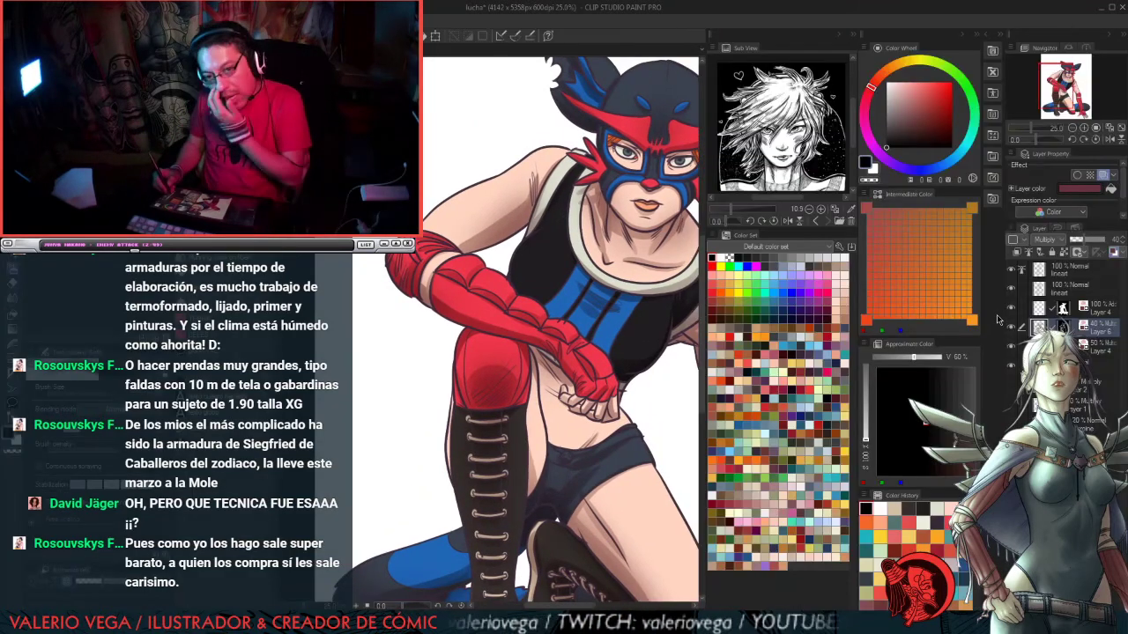
pyautogui.moveTo(642, 355); pyautogui.dragTo(605, 351)
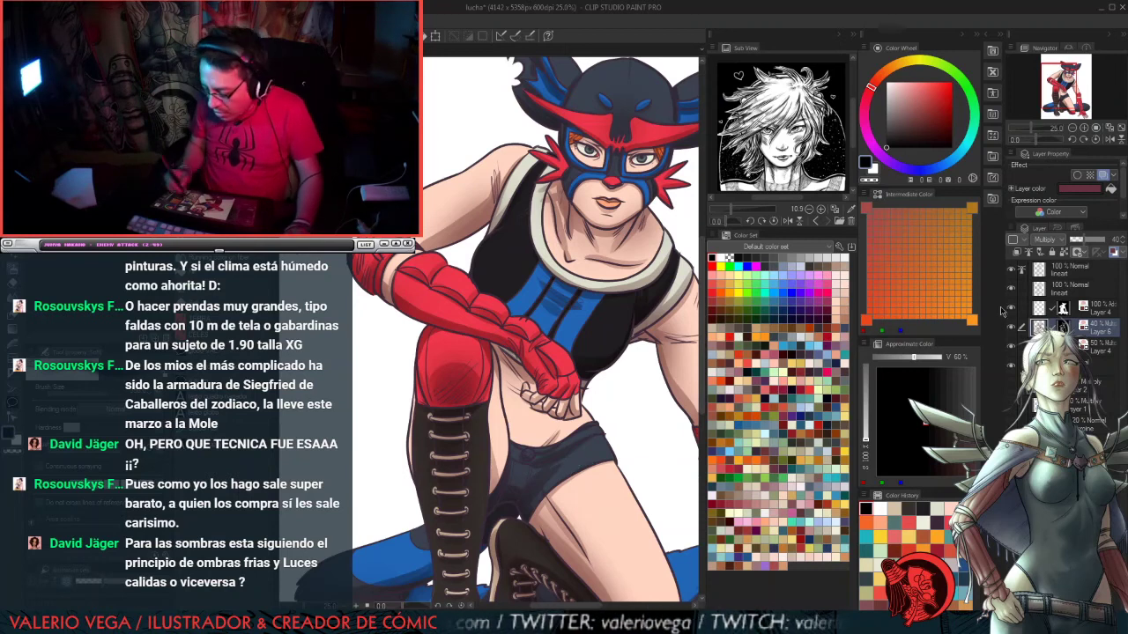
pyautogui.click(1089, 191)
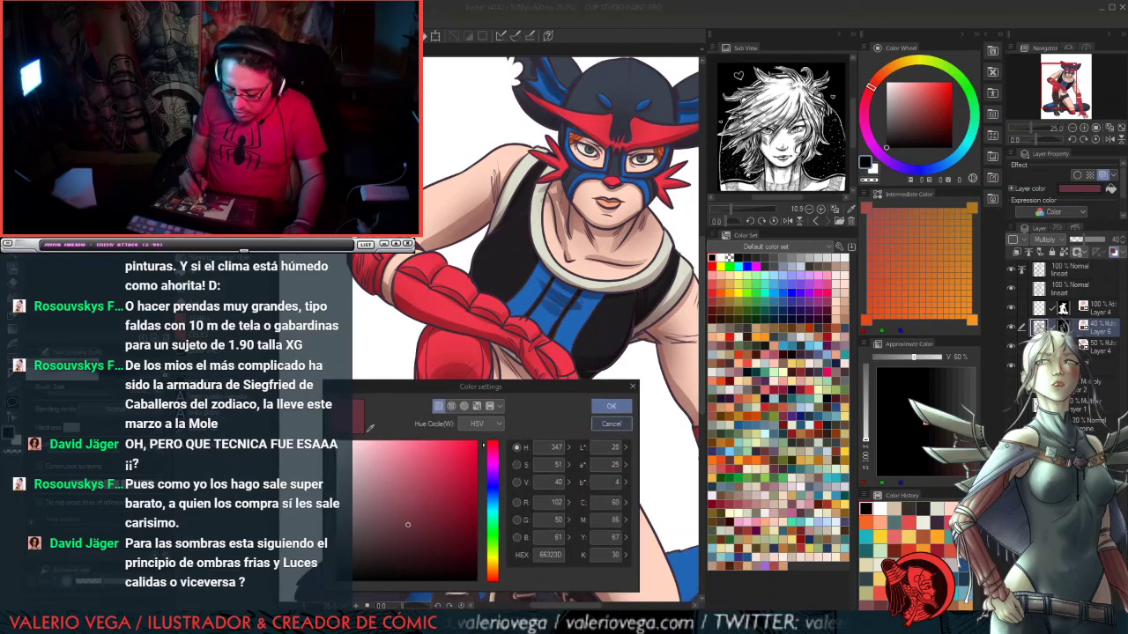
pyautogui.click(612, 424)
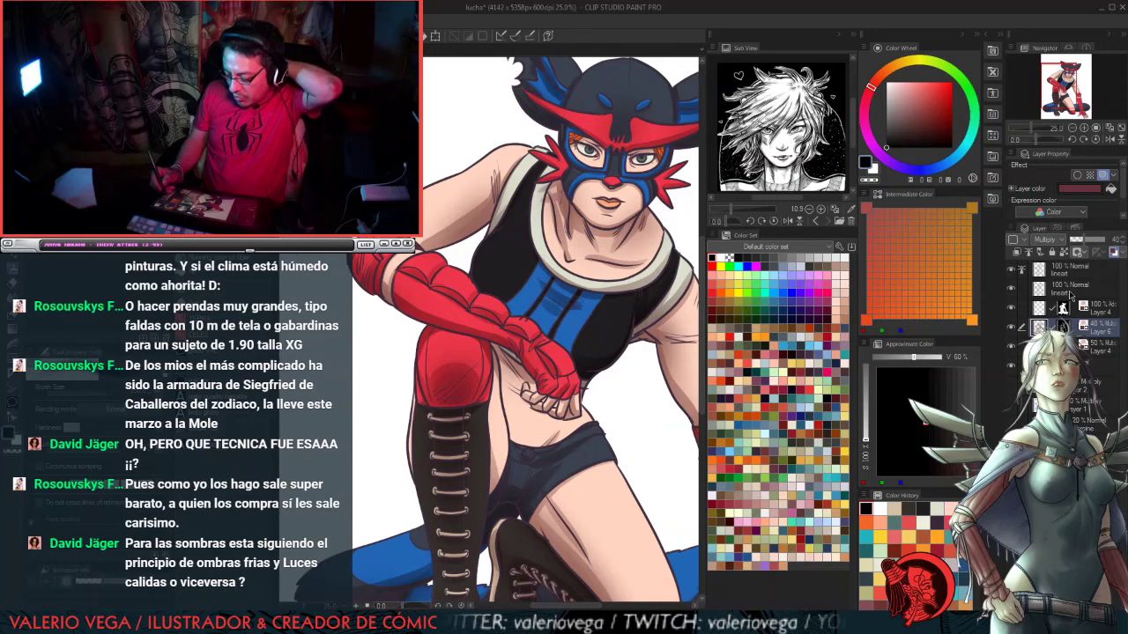
# Step: On the Add Glow Layer 4, exclude the Multiply layer's shadow area from the layer mask and clear the selection
pyautogui.click(1043, 307)
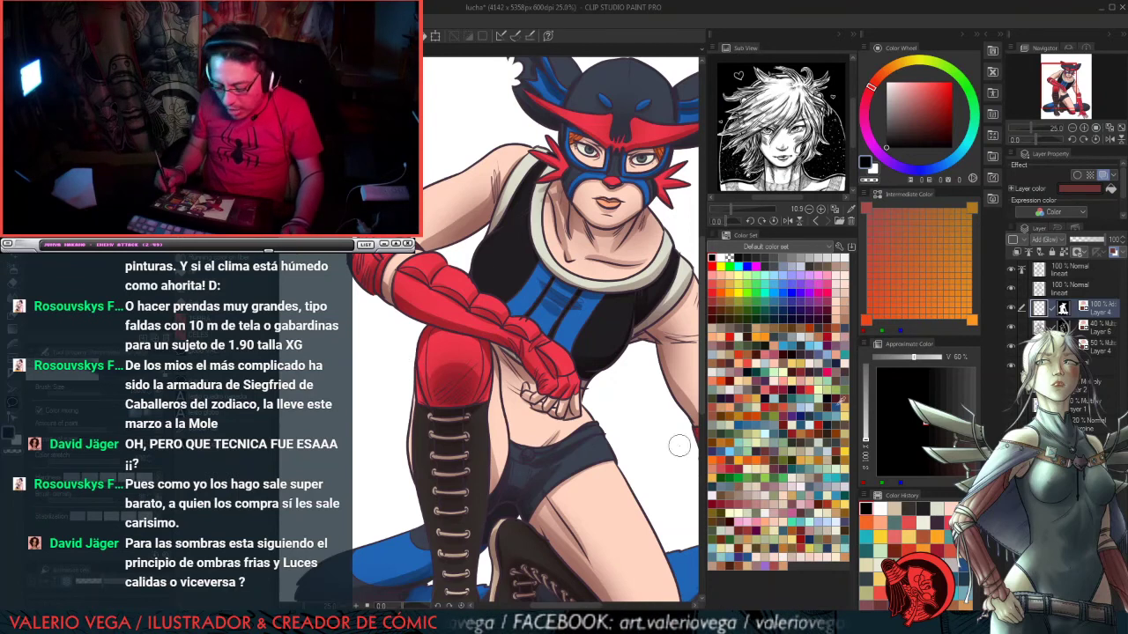
pyautogui.moveTo(614, 298); pyautogui.dragTo(563, 392)
pyautogui.moveTo(590, 338)
pyautogui.mouseDown()
pyautogui.moveTo(573, 319)
pyautogui.moveTo(594, 266)
pyautogui.mouseUp()
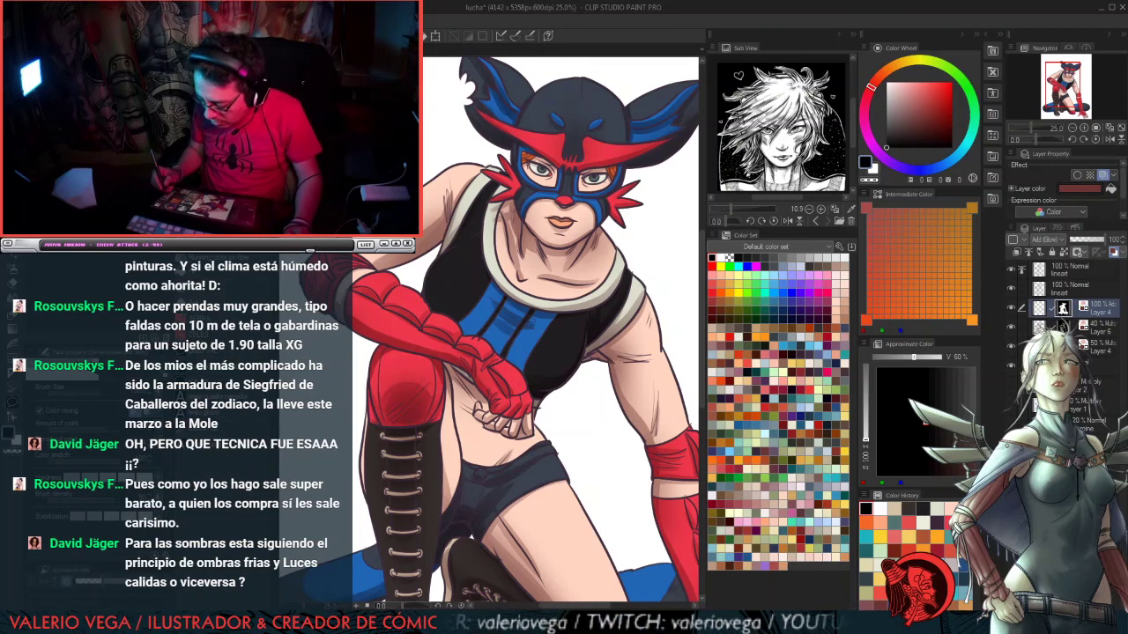
pyautogui.keyDown('ctrl'); pyautogui.click(1022, 327); pyautogui.keyUp('ctrl')
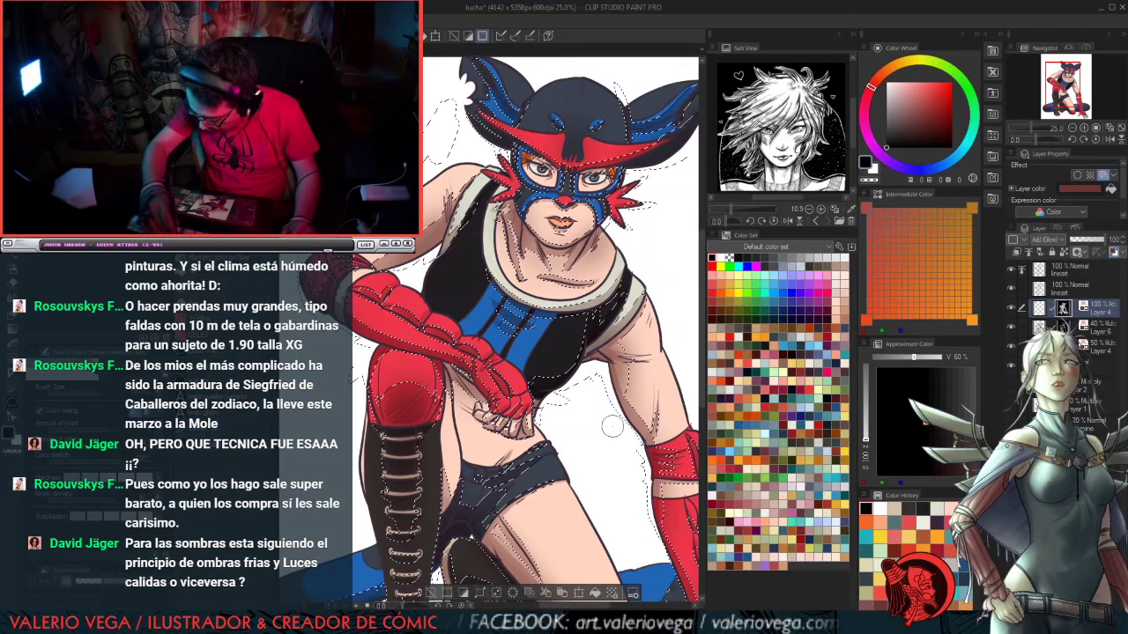
pyautogui.hotkey('ctrl', 'd')
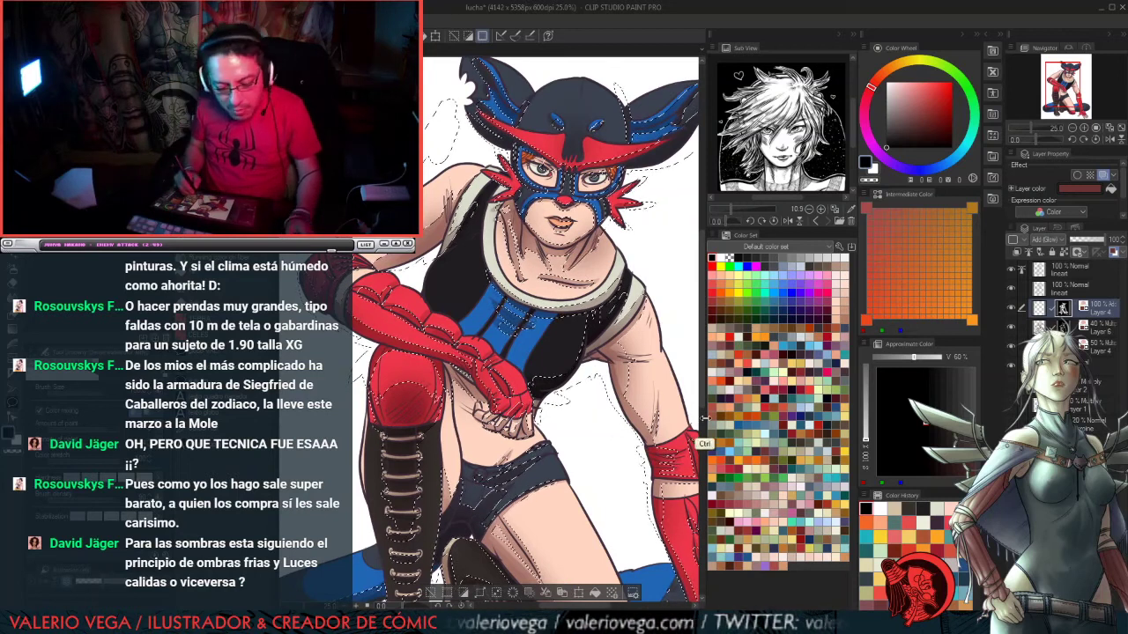
# Step: Try filling the whole Add Glow Layer 4 with its reddish layer color through the mask, and undo the fill
pyautogui.click(1041, 307)
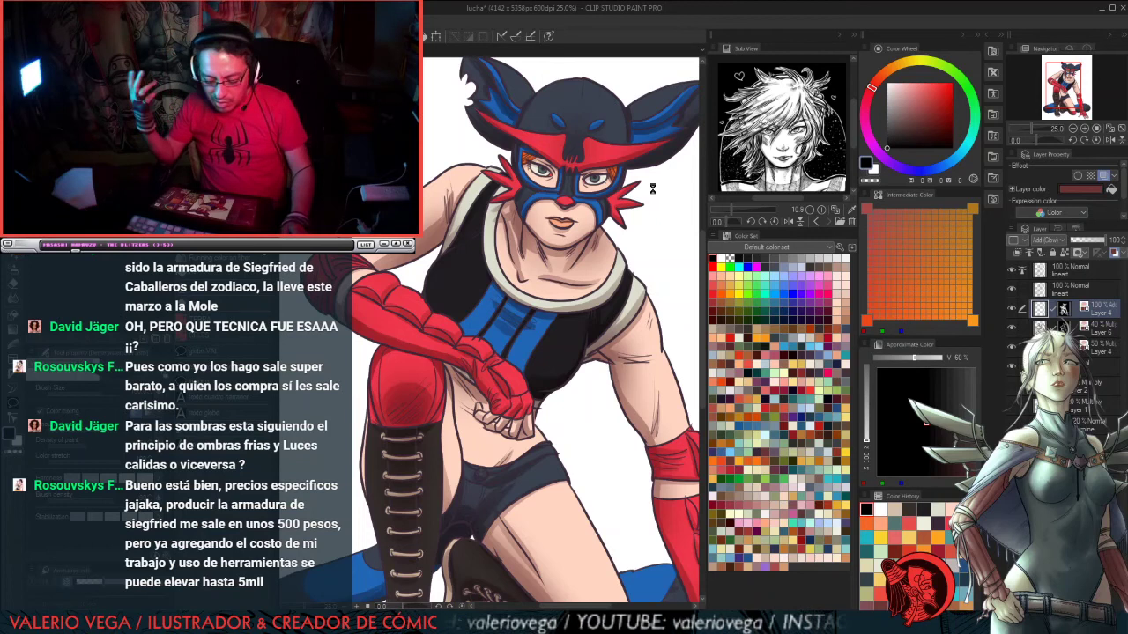
pyautogui.hotkey('ctrl', 'z')
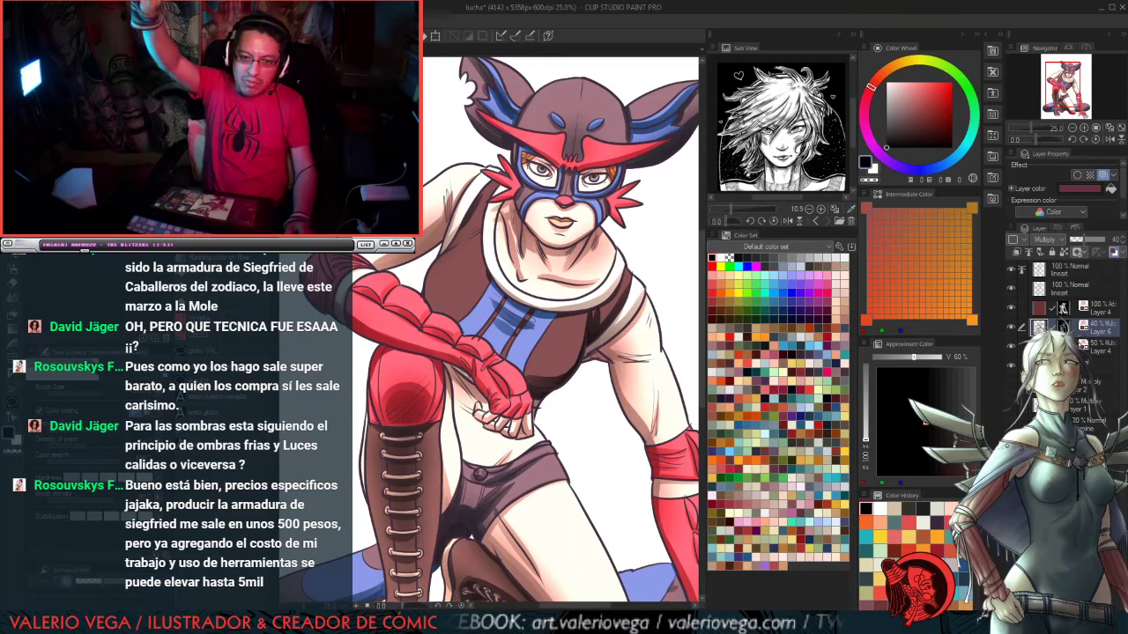
pyautogui.hotkey('ctrl', 'z')
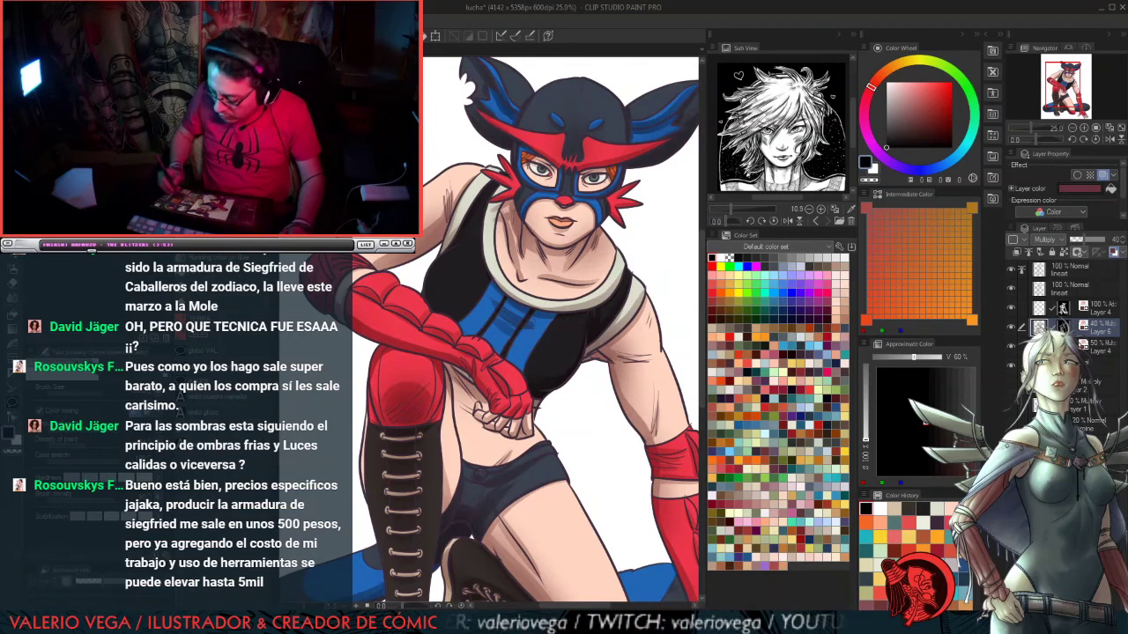
pyautogui.click(1043, 309)
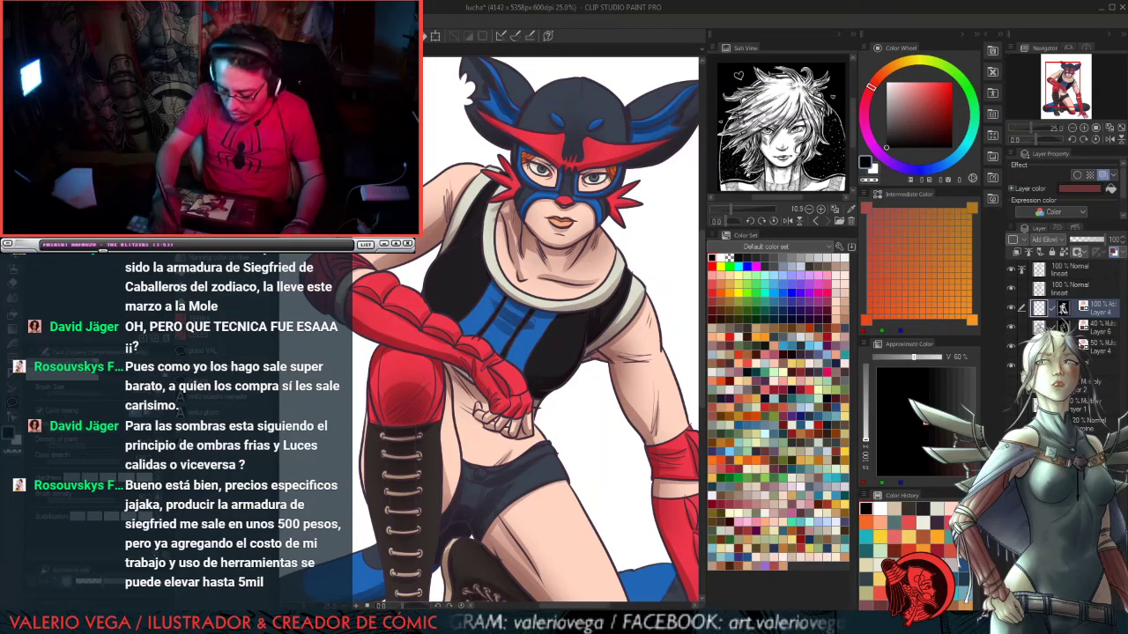
pyautogui.hotkey('ctrl', 'z')
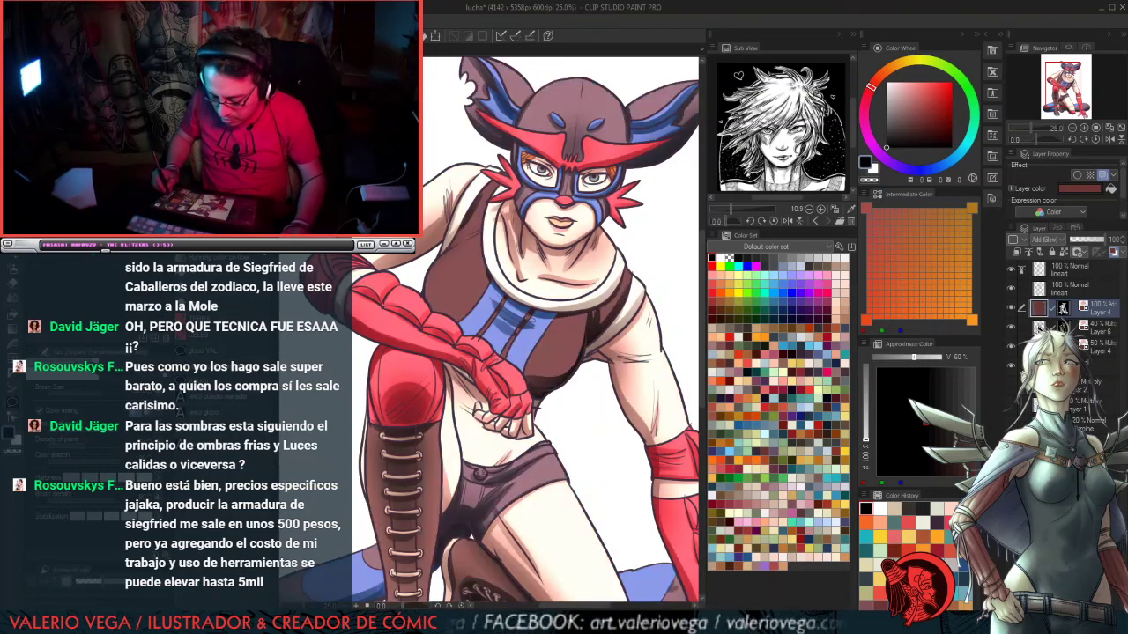
pyautogui.hotkey('ctrl', 'z')
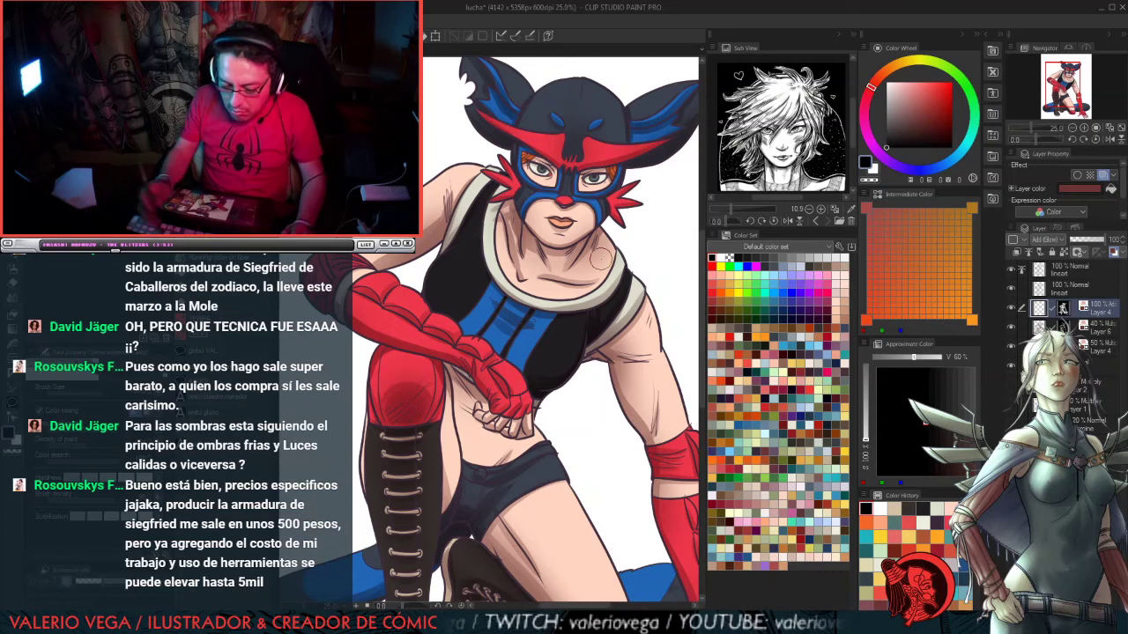
# Step: At 100% zoom, paint glow highlights on the mask's right-hand ear, over its dark upper edge, outer side and blue stripes
pyautogui.scroll(5, 600, 258)
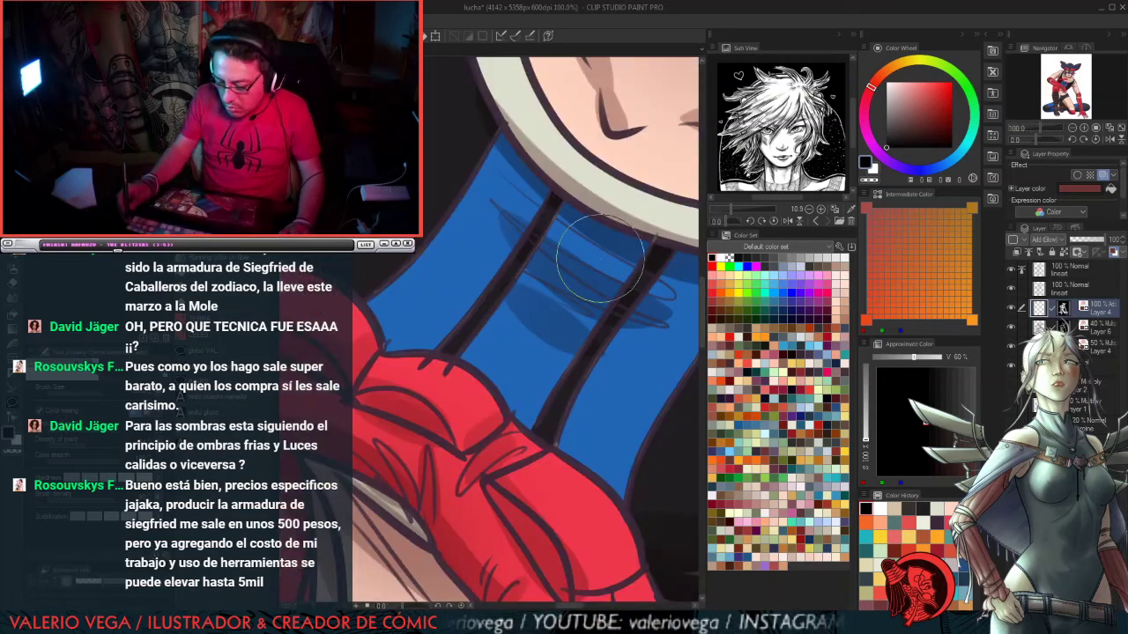
pyautogui.press('Tab')
pyautogui.scroll(4, 819, 365)
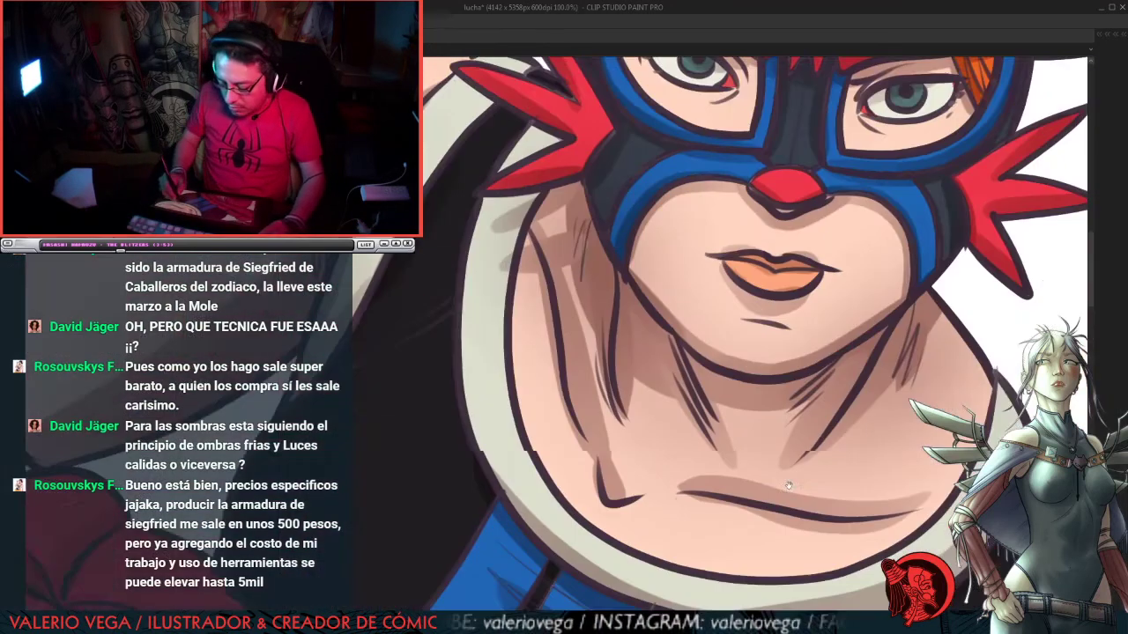
pyautogui.scroll(-2, 796, 347)
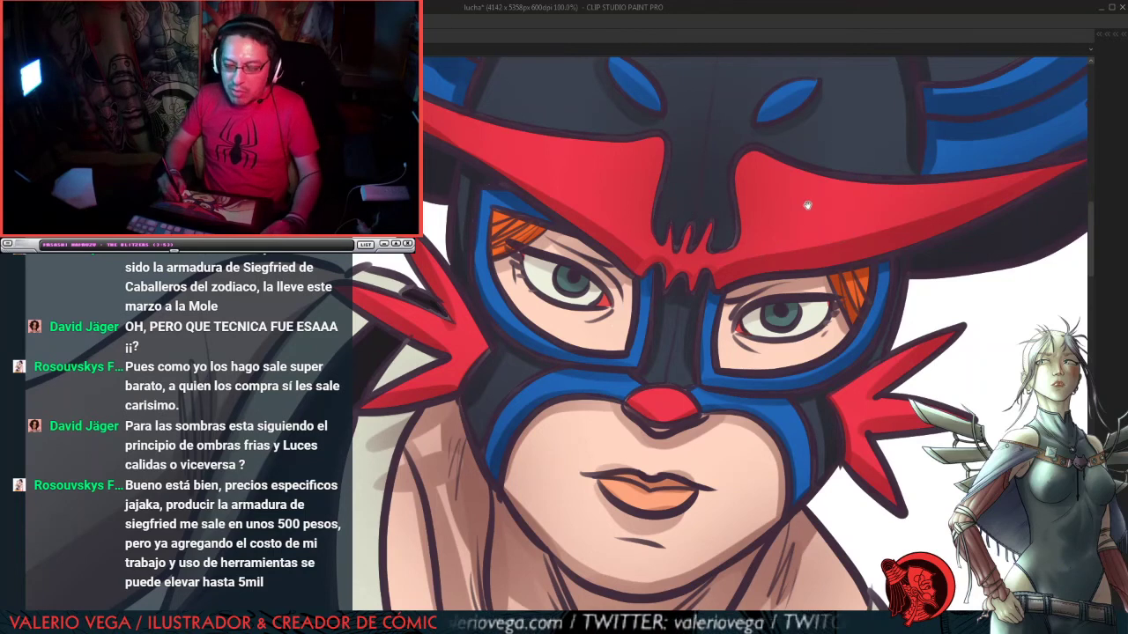
pyautogui.moveTo(807, 205); pyautogui.dragTo(860, 216)
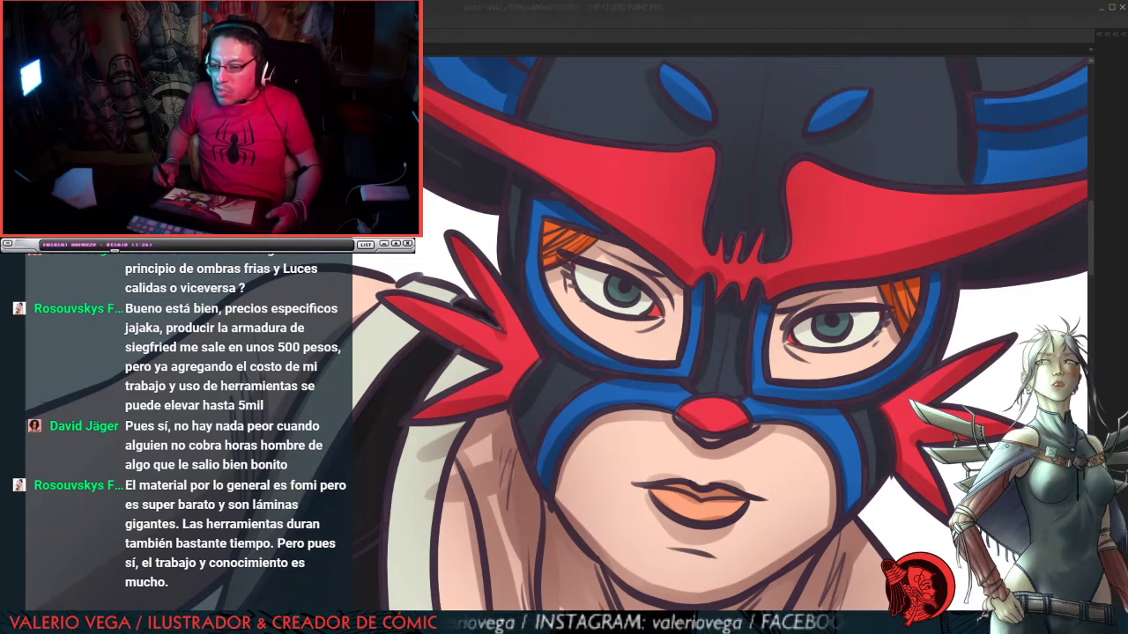
pyautogui.click(914, 46)
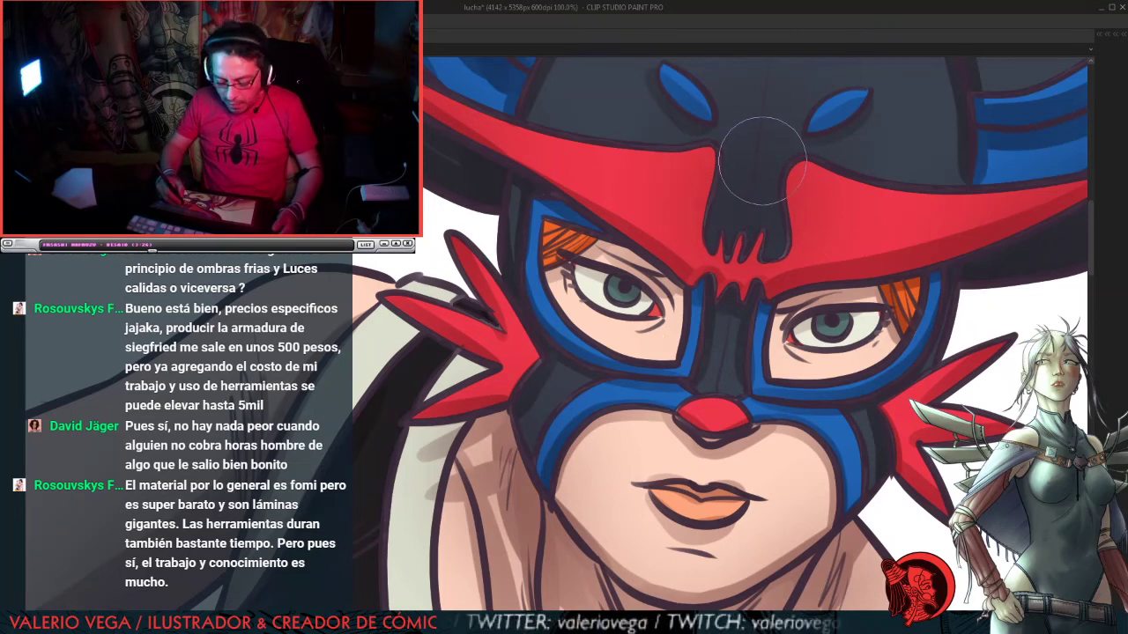
pyautogui.moveTo(827, 199); pyautogui.dragTo(797, 358)
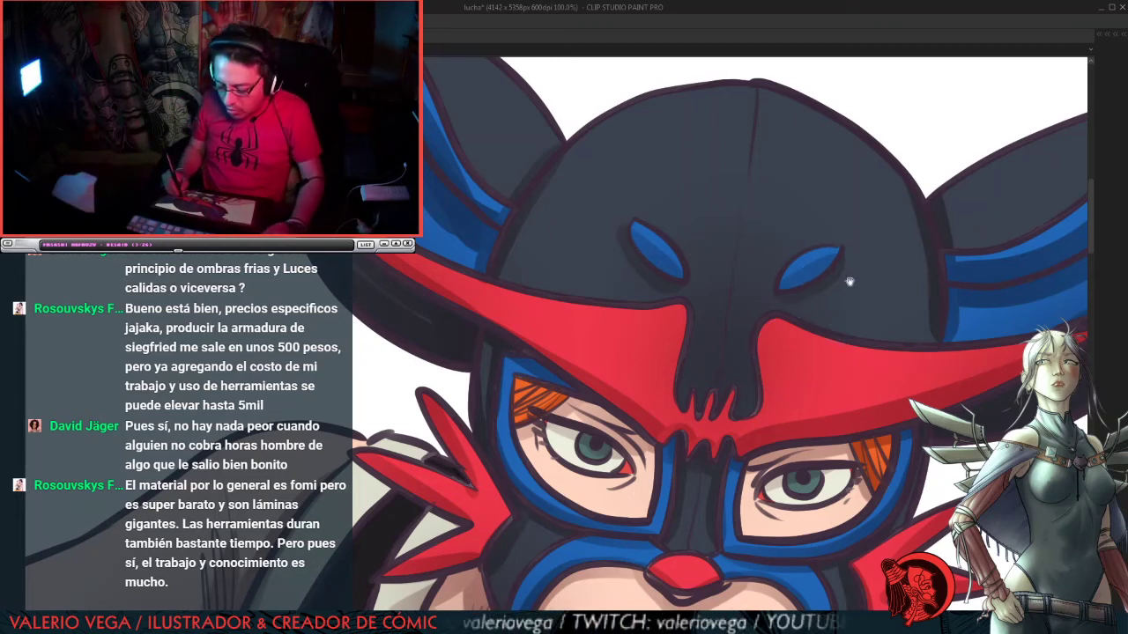
pyautogui.moveTo(860, 266)
pyautogui.mouseDown()
pyautogui.moveTo(776, 402)
pyautogui.moveTo(593, 365)
pyautogui.mouseUp()
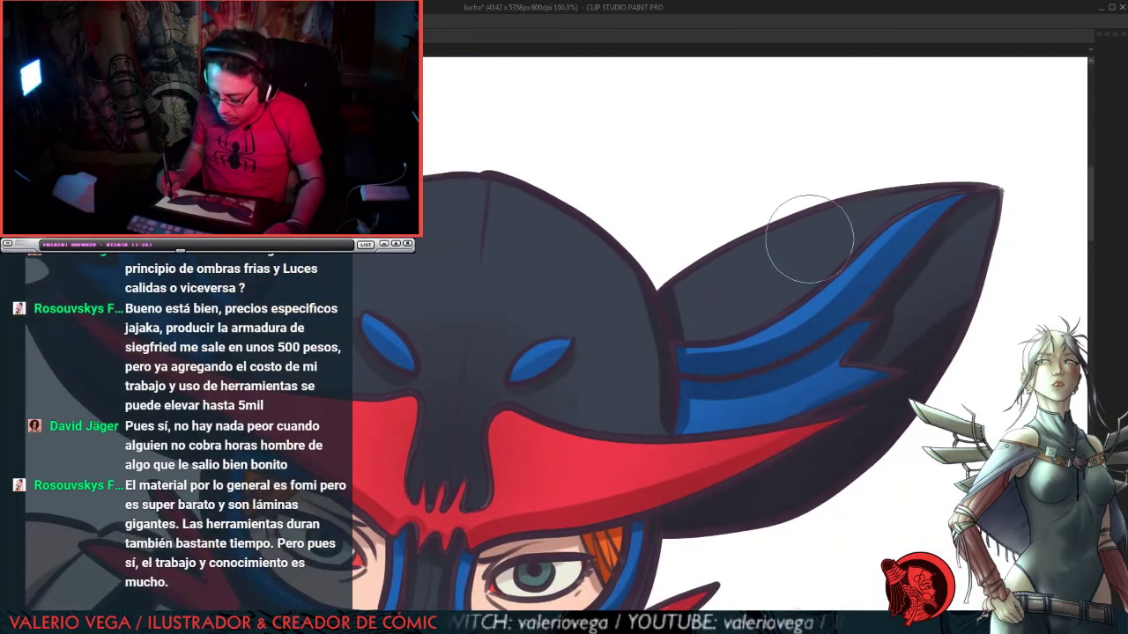
pyautogui.moveTo(692, 265); pyautogui.dragTo(986, 189)
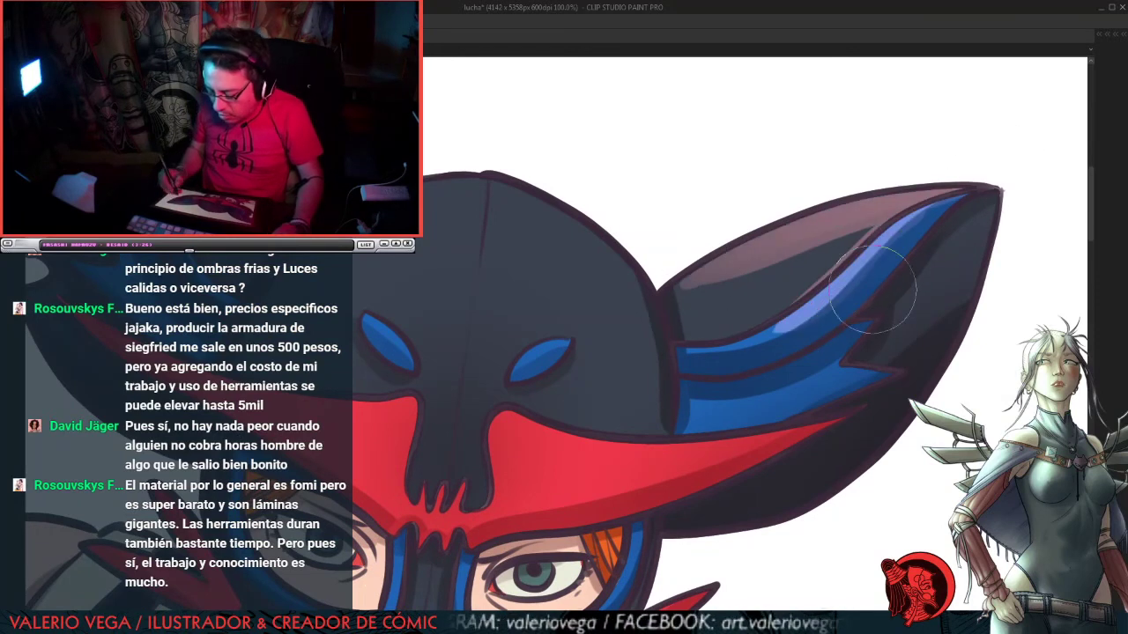
pyautogui.moveTo(754, 340)
pyautogui.mouseDown()
pyautogui.moveTo(931, 203)
pyautogui.moveTo(988, 190)
pyautogui.moveTo(940, 273)
pyautogui.moveTo(934, 311)
pyautogui.moveTo(986, 221)
pyautogui.moveTo(846, 393)
pyautogui.moveTo(791, 424)
pyautogui.moveTo(774, 406)
pyautogui.moveTo(846, 375)
pyautogui.moveTo(714, 421)
pyautogui.mouseUp()
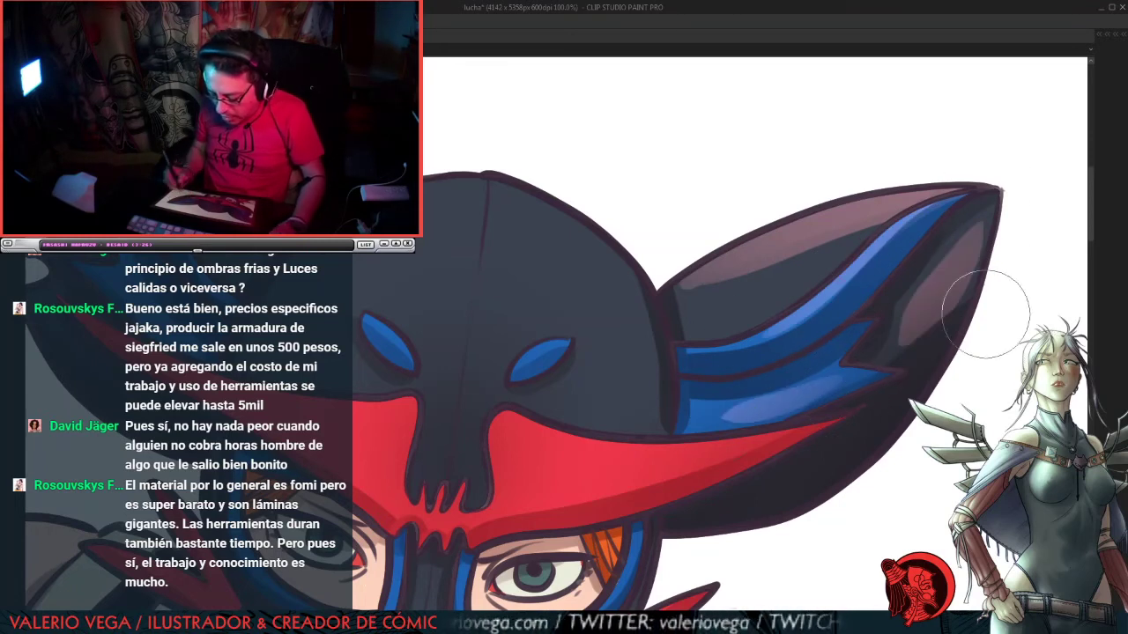
# Step: Paint broad curved glow highlights on both sides of the mask's dark dome, leaving the center seam unlit
pyautogui.moveTo(721, 350); pyautogui.dragTo(877, 343)
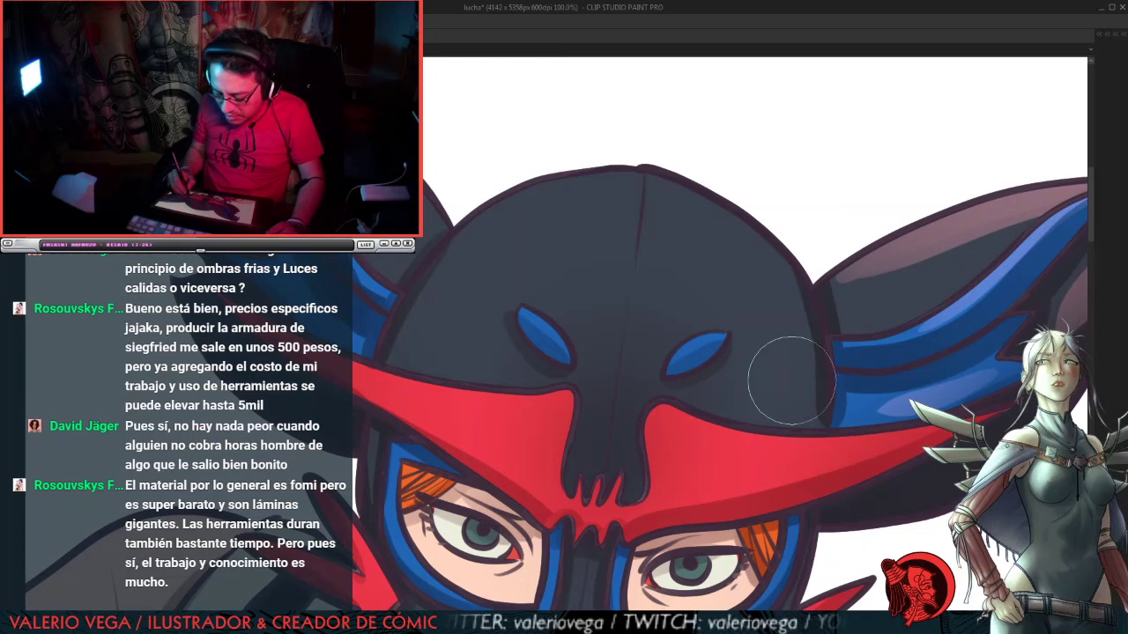
pyautogui.moveTo(798, 393)
pyautogui.mouseDown()
pyautogui.moveTo(755, 202)
pyautogui.moveTo(604, 189)
pyautogui.moveTo(554, 214)
pyautogui.moveTo(444, 370)
pyautogui.mouseUp()
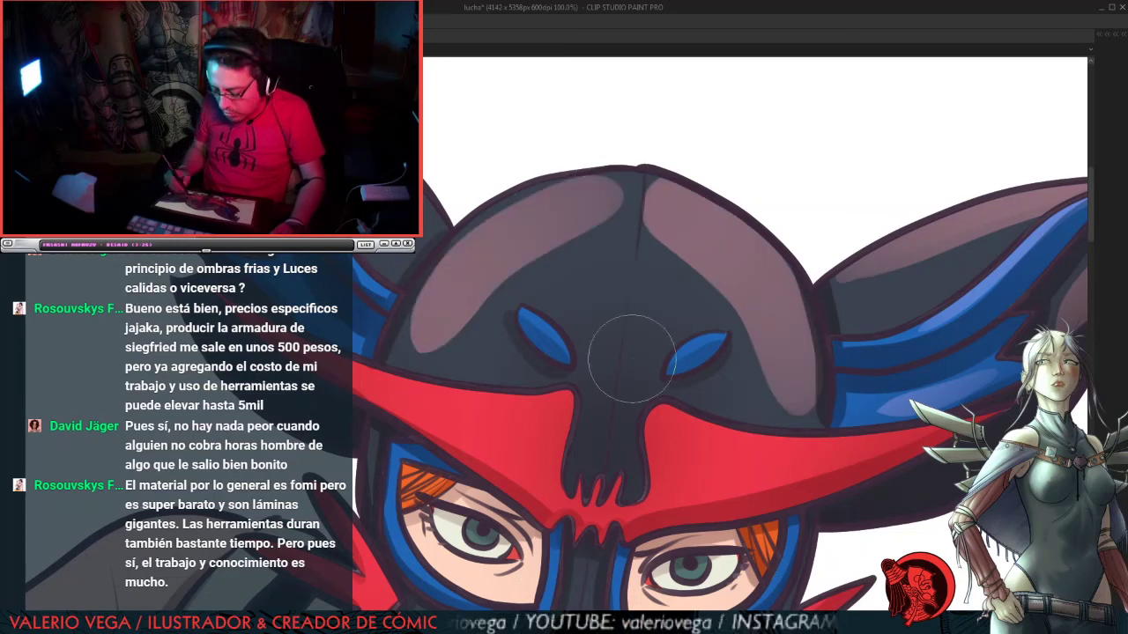
# Step: Broaden the glow highlights on both sides of the mask's dark dome, extending them up to the center seam and toward the lower edges
pyautogui.moveTo(408, 340)
pyautogui.mouseDown()
pyautogui.moveTo(460, 256)
pyautogui.moveTo(552, 187)
pyautogui.moveTo(667, 154)
pyautogui.mouseUp()
pyautogui.moveTo(408, 350)
pyautogui.mouseDown()
pyautogui.moveTo(421, 320)
pyautogui.moveTo(660, 156)
pyautogui.mouseUp()
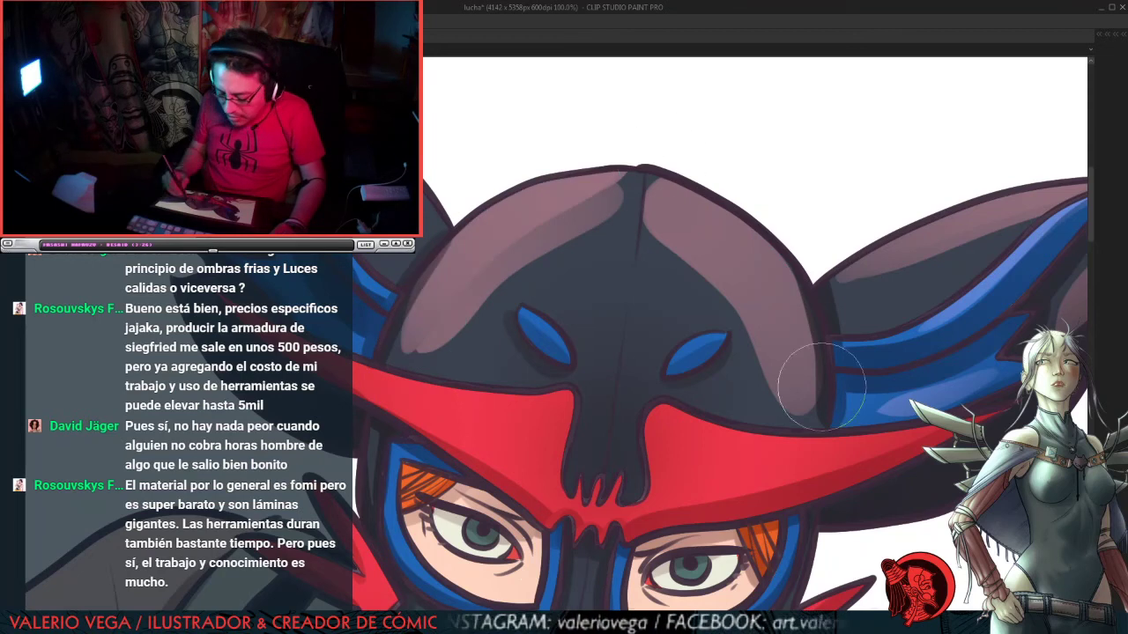
pyautogui.moveTo(811, 383)
pyautogui.mouseDown()
pyautogui.moveTo(765, 245)
pyautogui.moveTo(655, 161)
pyautogui.moveTo(634, 203)
pyautogui.moveTo(618, 191)
pyautogui.moveTo(627, 169)
pyautogui.moveTo(561, 231)
pyautogui.mouseUp()
pyautogui.moveTo(679, 187)
pyautogui.mouseDown()
pyautogui.moveTo(650, 226)
pyautogui.moveTo(745, 256)
pyautogui.mouseUp()
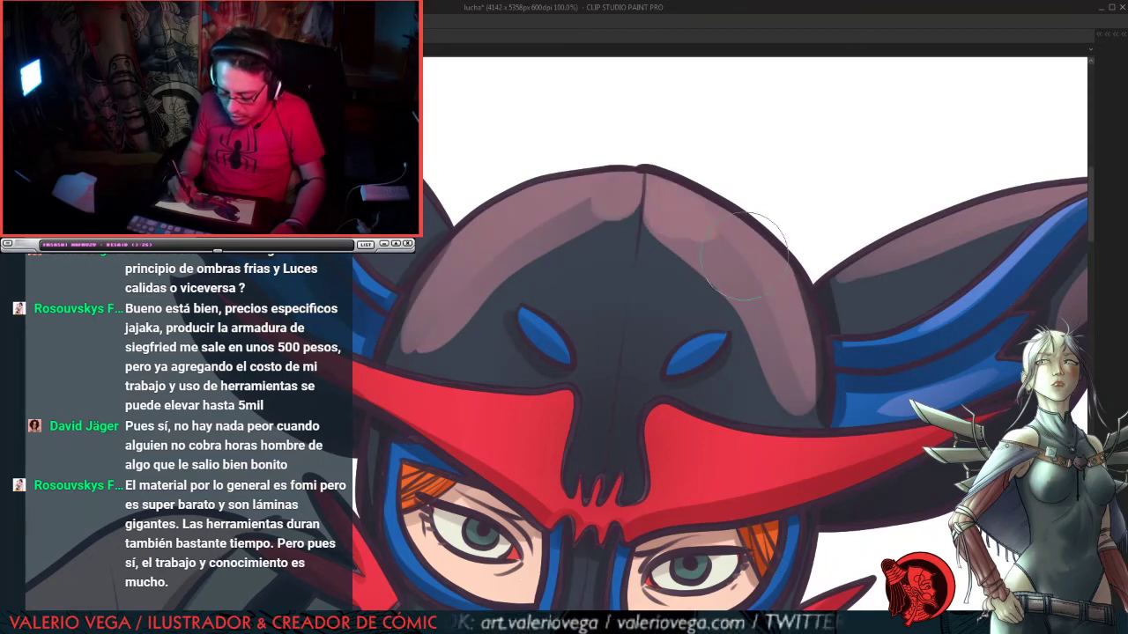
pyautogui.moveTo(680, 204)
pyautogui.mouseDown()
pyautogui.moveTo(816, 436)
pyautogui.moveTo(777, 310)
pyautogui.moveTo(762, 288)
pyautogui.moveTo(800, 367)
pyautogui.moveTo(650, 194)
pyautogui.moveTo(654, 216)
pyautogui.moveTo(737, 303)
pyautogui.moveTo(793, 406)
pyautogui.mouseUp()
pyautogui.moveTo(608, 163)
pyautogui.mouseDown()
pyautogui.moveTo(606, 220)
pyautogui.moveTo(421, 340)
pyautogui.mouseUp()
pyautogui.moveTo(635, 194)
pyautogui.mouseDown()
pyautogui.moveTo(584, 200)
pyautogui.moveTo(452, 296)
pyautogui.mouseUp()
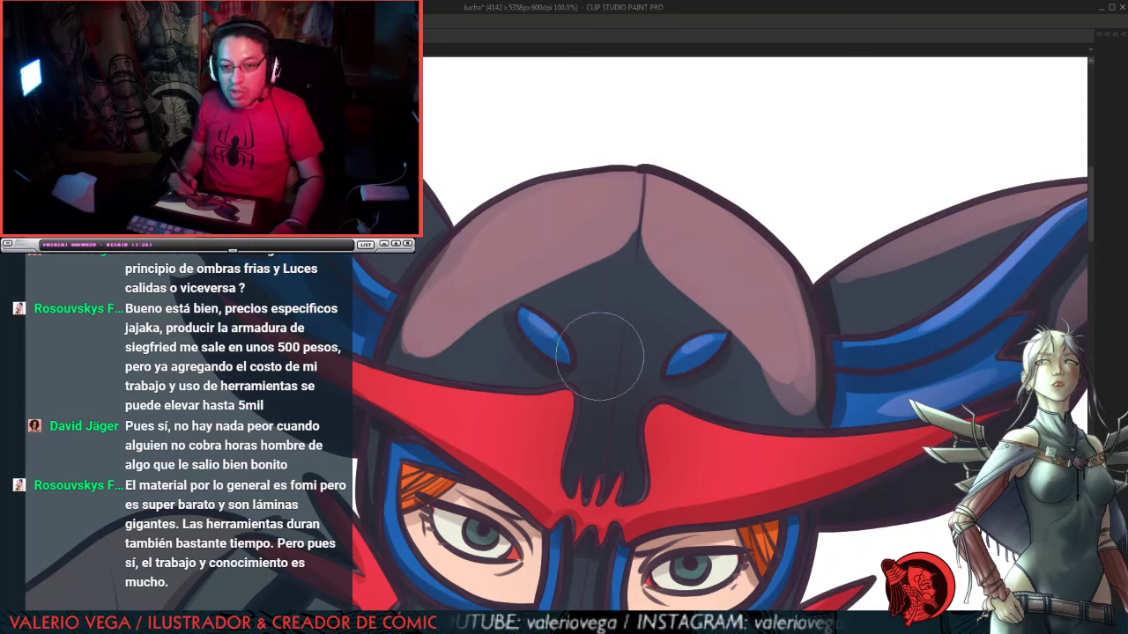
# Step: Paint a narrow glow highlight down the forehead's center ridge and extend the lower ends of both dome highlights
pyautogui.moveTo(625, 254); pyautogui.dragTo(609, 382)
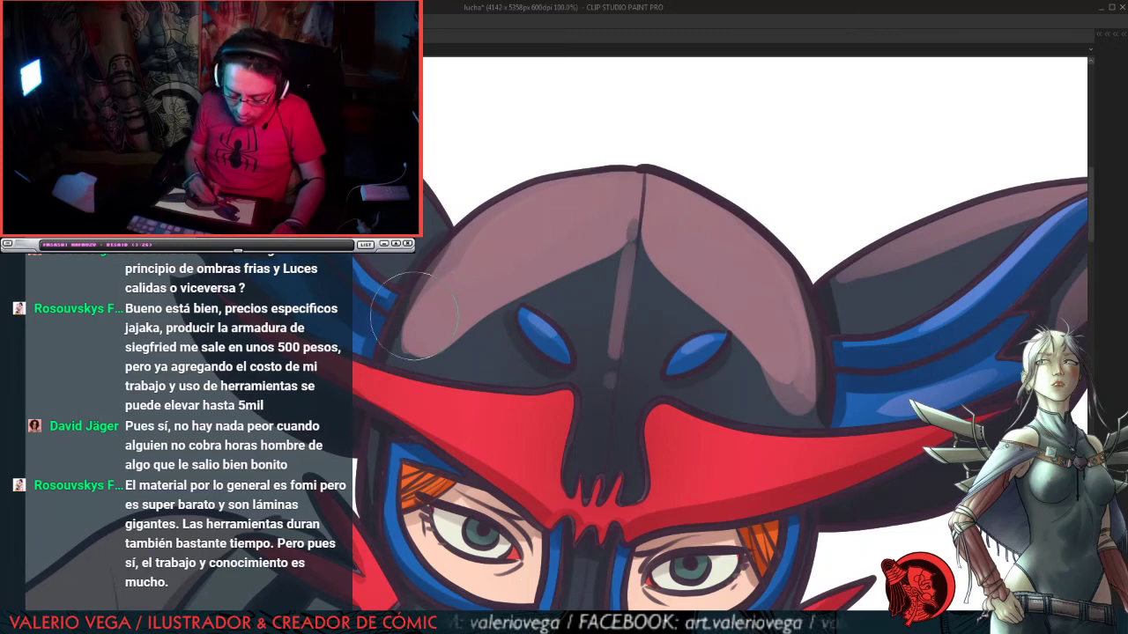
pyautogui.moveTo(534, 236)
pyautogui.mouseDown()
pyautogui.moveTo(405, 332)
pyautogui.moveTo(467, 264)
pyautogui.mouseUp()
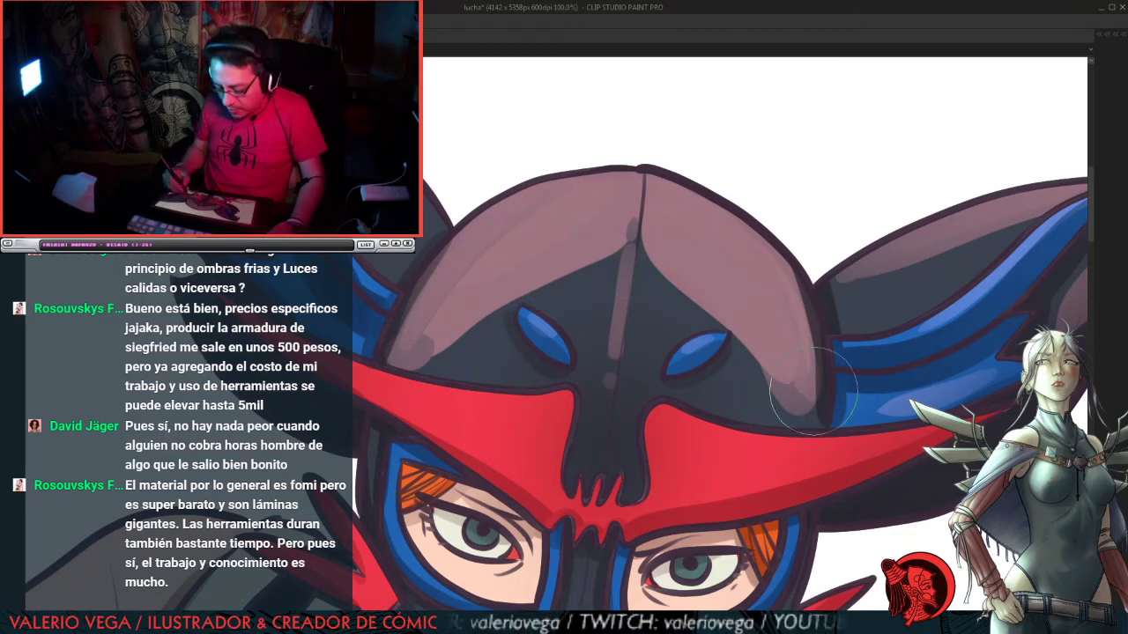
pyautogui.moveTo(777, 356)
pyautogui.mouseDown()
pyautogui.moveTo(852, 390)
pyautogui.moveTo(820, 294)
pyautogui.moveTo(830, 307)
pyautogui.mouseUp()
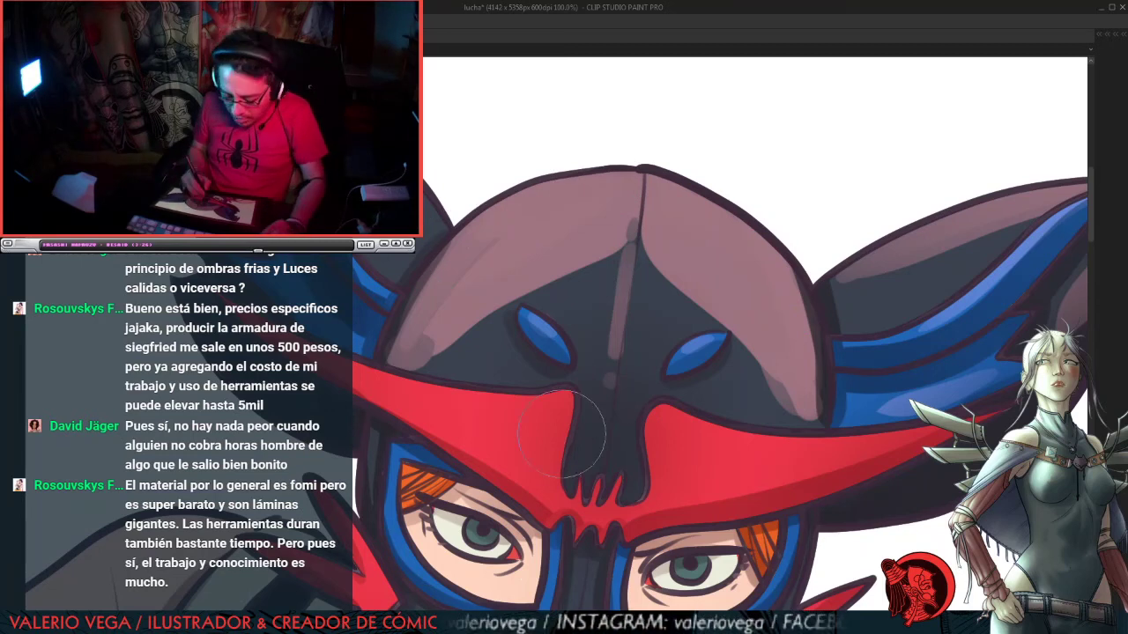
# Step: Paint glow highlights along the upper edges of both red brow horns and on the mask's left-hand ear
pyautogui.moveTo(564, 398)
pyautogui.mouseDown()
pyautogui.moveTo(560, 439)
pyautogui.moveTo(562, 401)
pyautogui.moveTo(527, 408)
pyautogui.moveTo(385, 379)
pyautogui.moveTo(568, 396)
pyautogui.moveTo(553, 418)
pyautogui.moveTo(563, 396)
pyautogui.moveTo(562, 441)
pyautogui.moveTo(563, 417)
pyautogui.moveTo(536, 407)
pyautogui.mouseUp()
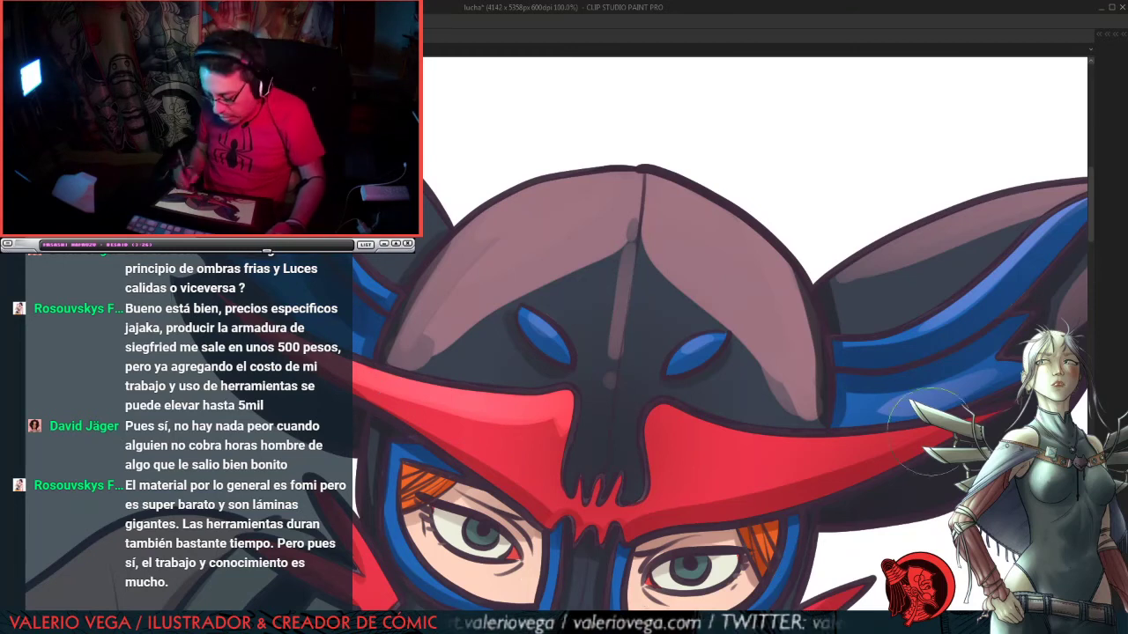
pyautogui.moveTo(930, 426)
pyautogui.mouseDown()
pyautogui.moveTo(639, 423)
pyautogui.moveTo(712, 411)
pyautogui.mouseUp()
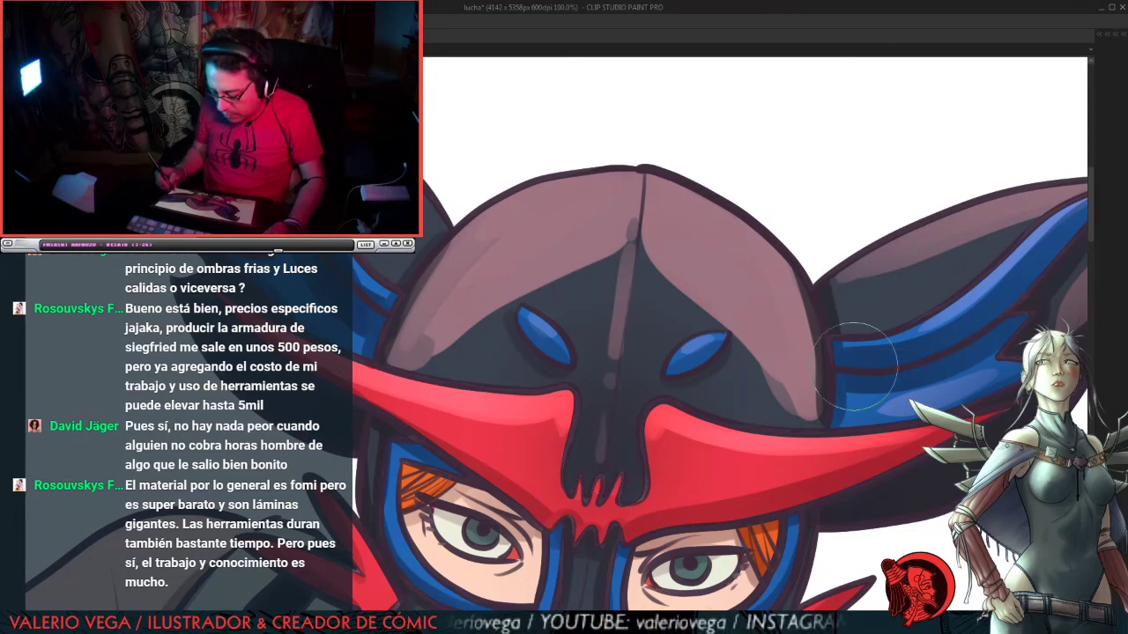
pyautogui.moveTo(493, 194); pyautogui.dragTo(518, 311)
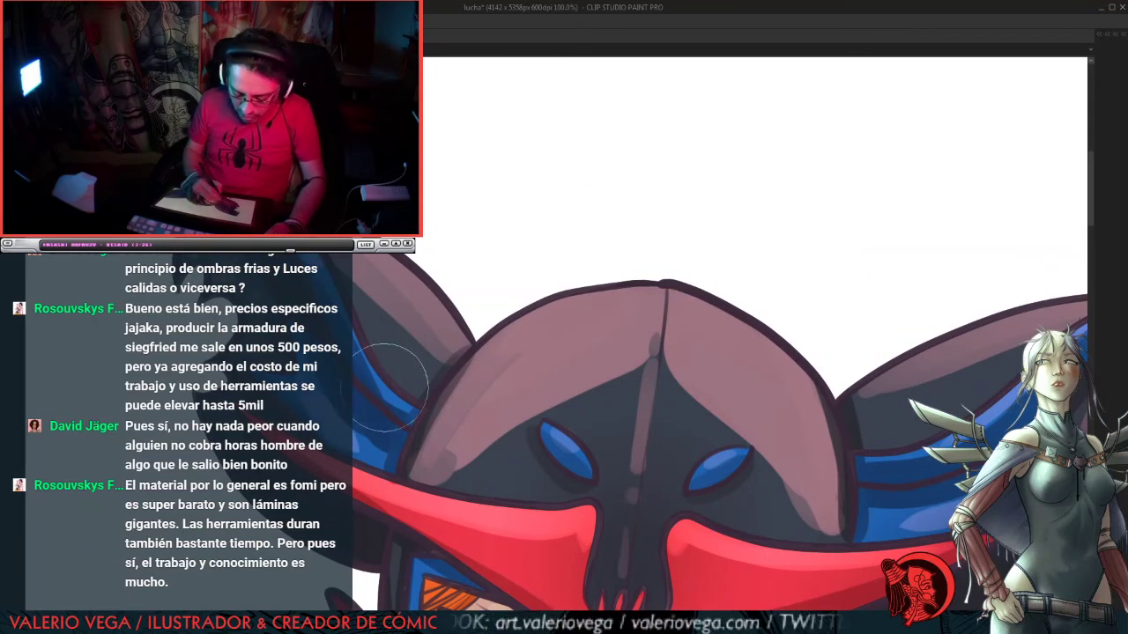
pyautogui.moveTo(440, 512); pyautogui.dragTo(440, 367)
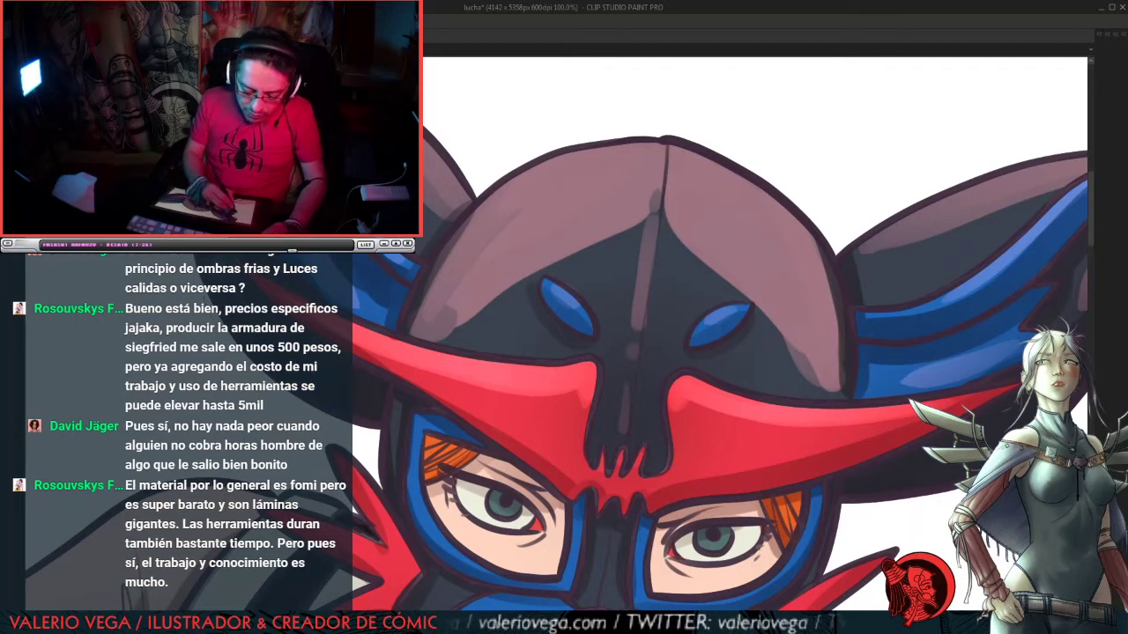
# Step: Paint glow highlights on the nose bridge, red nose tip and blue cheek bands, and on the skin around the lips and chin
pyautogui.moveTo(844, 322)
pyautogui.mouseDown()
pyautogui.moveTo(858, 92)
pyautogui.moveTo(857, 106)
pyautogui.mouseUp()
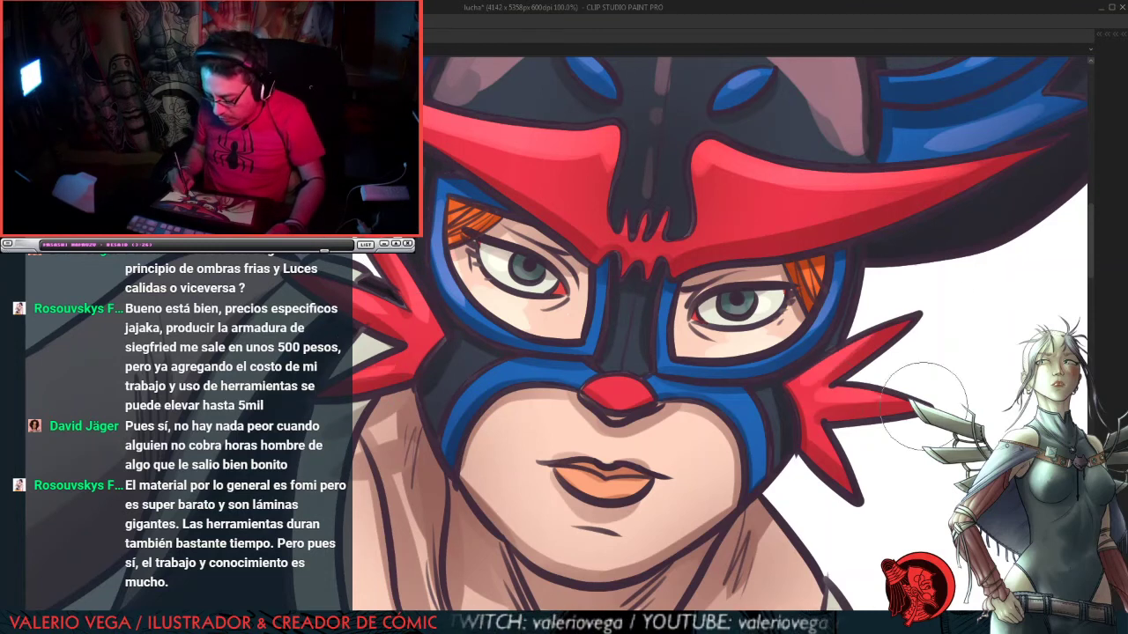
pyautogui.press('ctrl')
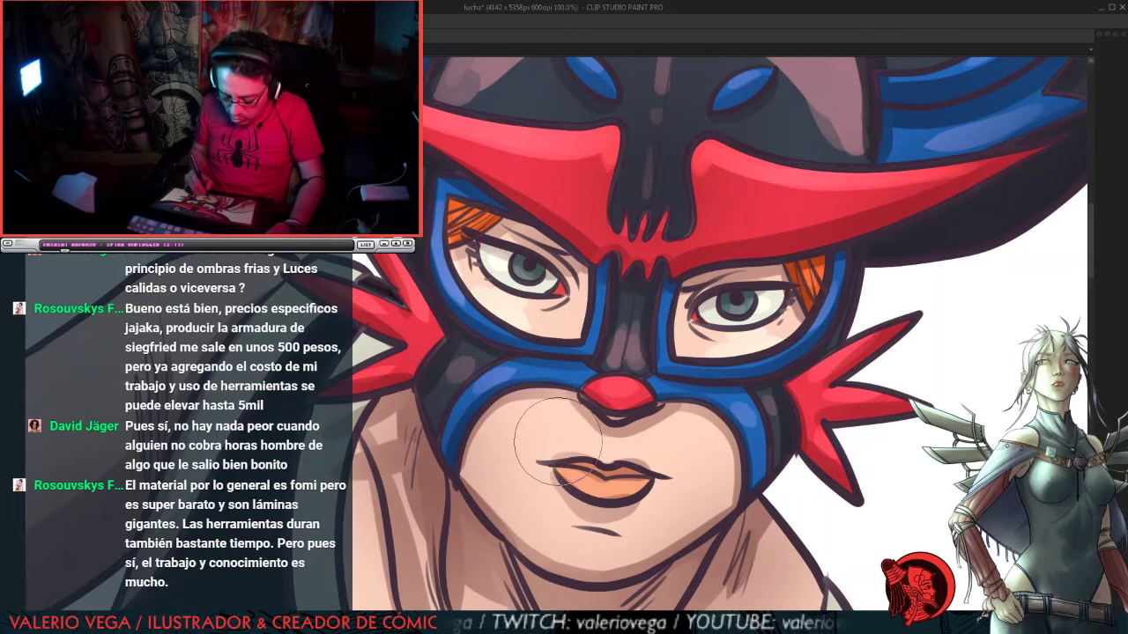
pyautogui.moveTo(558, 441)
pyautogui.mouseDown()
pyautogui.moveTo(548, 438)
pyautogui.moveTo(573, 426)
pyautogui.mouseUp()
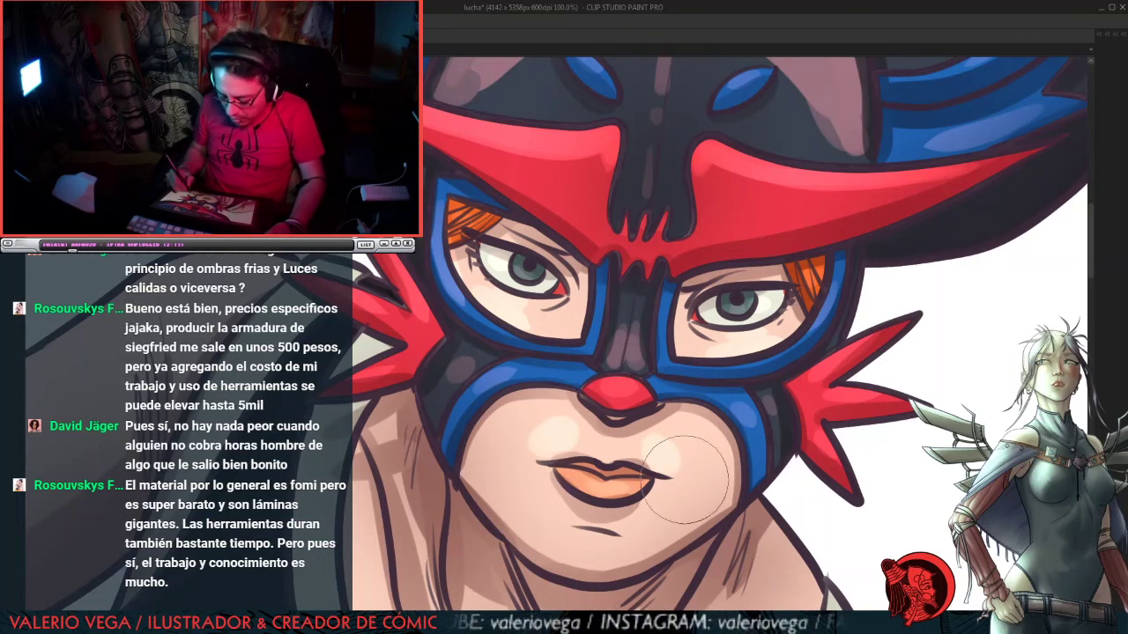
pyautogui.moveTo(562, 444); pyautogui.dragTo(573, 428)
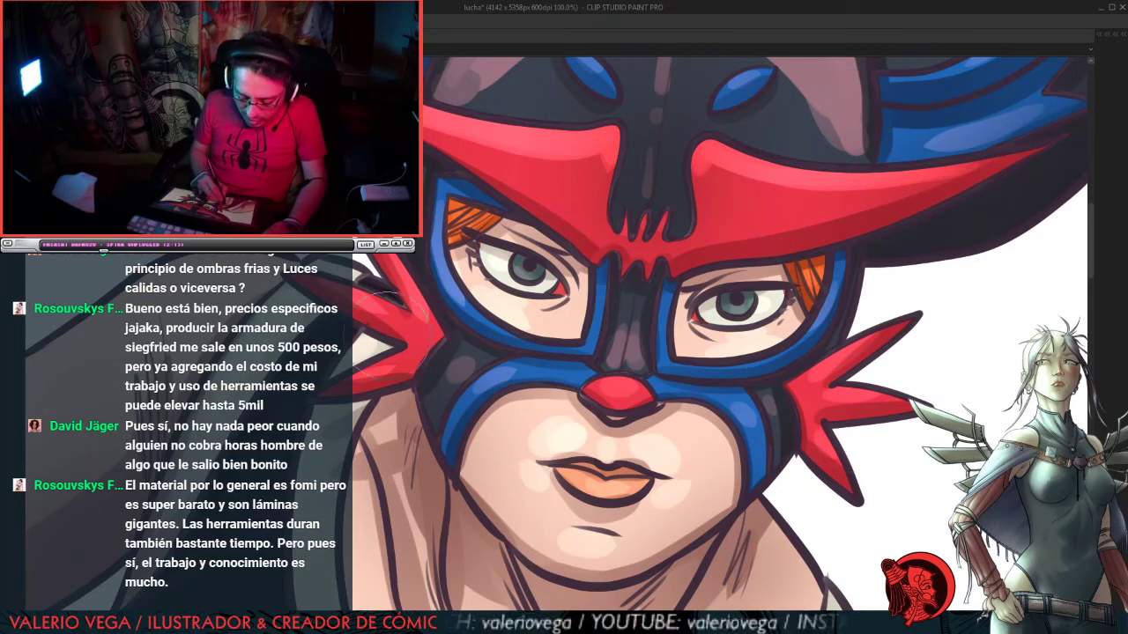
# Step: Paint glow highlights on the neck and upper chest skin and on both sides of the white collar
pyautogui.moveTo(722, 516); pyautogui.dragTo(772, 289)
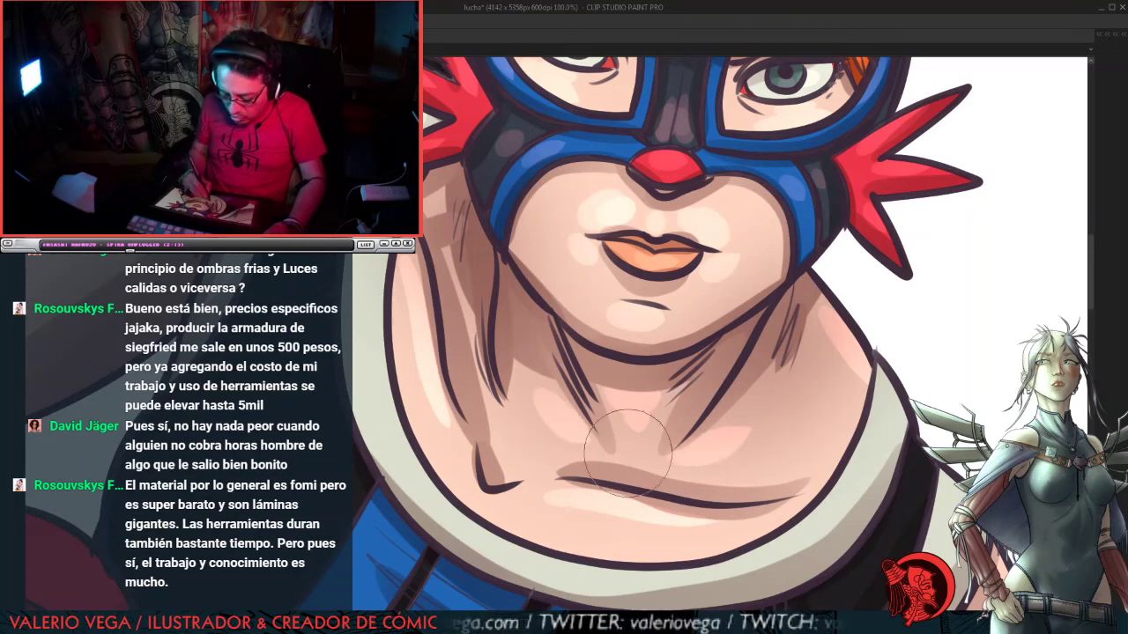
pyautogui.moveTo(890, 361)
pyautogui.mouseDown()
pyautogui.moveTo(833, 507)
pyautogui.moveTo(763, 555)
pyautogui.moveTo(901, 397)
pyautogui.moveTo(890, 370)
pyautogui.moveTo(827, 526)
pyautogui.mouseUp()
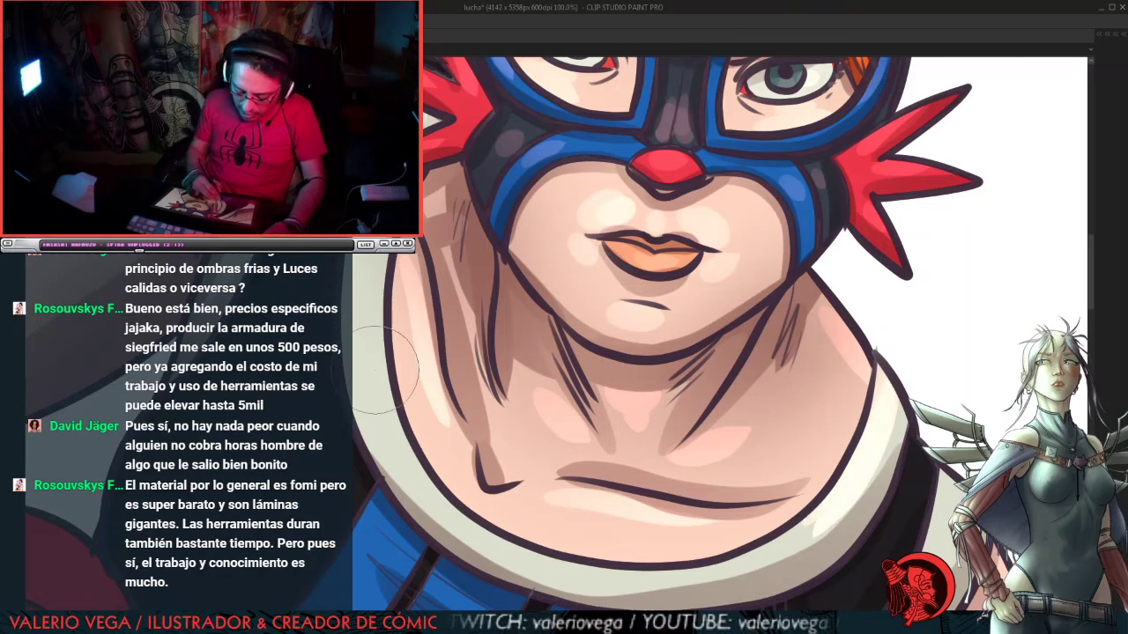
pyautogui.moveTo(379, 384); pyautogui.dragTo(467, 515)
# Step: Paint glow highlights on the black strip beside the collar and along the white armhole trim at the right-hand shoulder
pyautogui.moveTo(908, 499)
pyautogui.mouseDown()
pyautogui.moveTo(762, 390)
pyautogui.moveTo(662, 279)
pyautogui.mouseUp()
pyautogui.moveTo(611, 357); pyautogui.dragTo(676, 208)
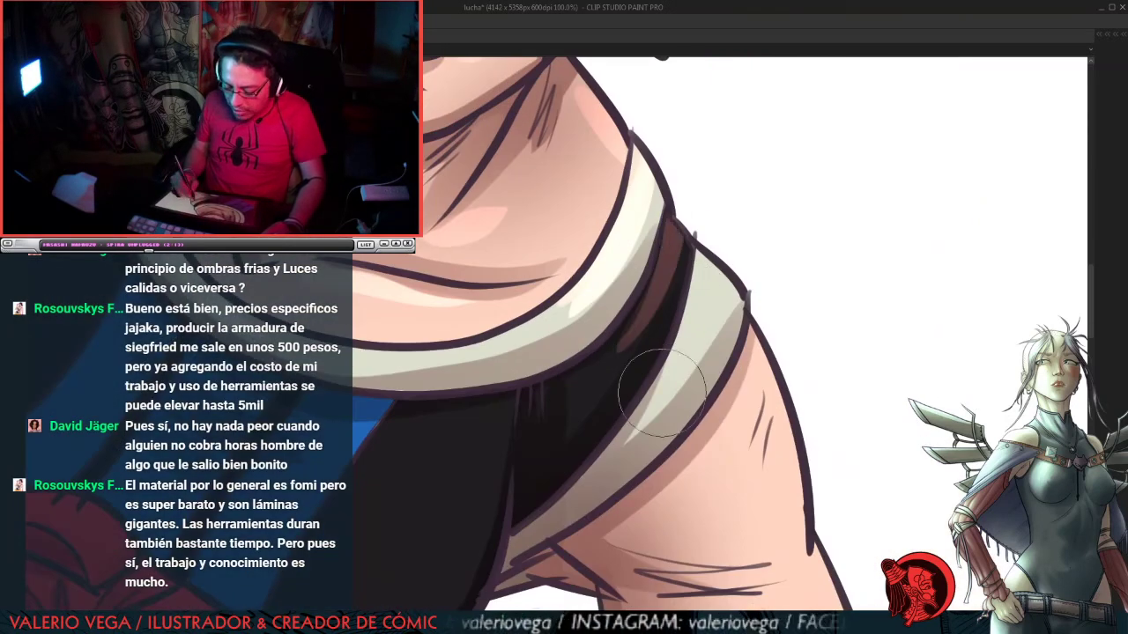
pyautogui.moveTo(661, 393); pyautogui.dragTo(719, 246)
# Step: Paint a large oval glow highlight on the left-hand black chest area, with smaller ones above and beside it
pyautogui.moveTo(284, 332); pyautogui.dragTo(725, 329)
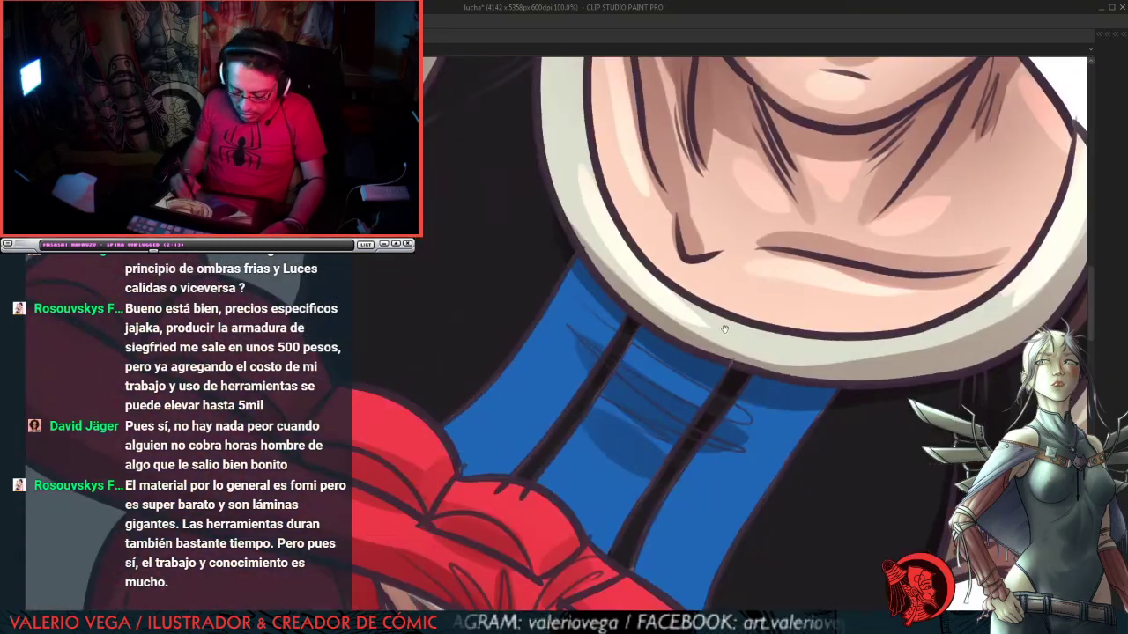
pyautogui.moveTo(503, 221); pyautogui.dragTo(462, 361)
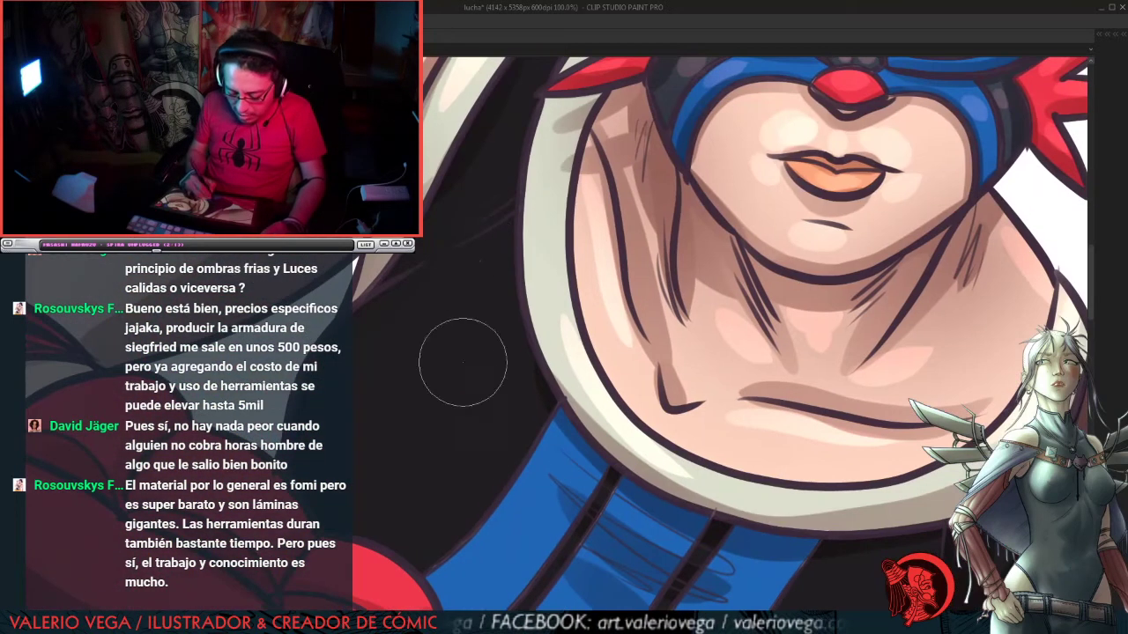
pyautogui.moveTo(478, 252)
pyautogui.mouseDown()
pyautogui.moveTo(437, 311)
pyautogui.moveTo(414, 469)
pyautogui.moveTo(485, 246)
pyautogui.moveTo(439, 426)
pyautogui.moveTo(497, 327)
pyautogui.moveTo(452, 310)
pyautogui.moveTo(404, 458)
pyautogui.moveTo(475, 301)
pyautogui.moveTo(416, 469)
pyautogui.moveTo(485, 365)
pyautogui.moveTo(483, 272)
pyautogui.moveTo(445, 318)
pyautogui.moveTo(419, 427)
pyautogui.moveTo(474, 283)
pyautogui.moveTo(393, 417)
pyautogui.moveTo(489, 342)
pyautogui.moveTo(483, 277)
pyautogui.moveTo(440, 428)
pyautogui.moveTo(437, 374)
pyautogui.moveTo(520, 177)
pyautogui.moveTo(468, 204)
pyautogui.moveTo(498, 148)
pyautogui.moveTo(411, 252)
pyautogui.mouseUp()
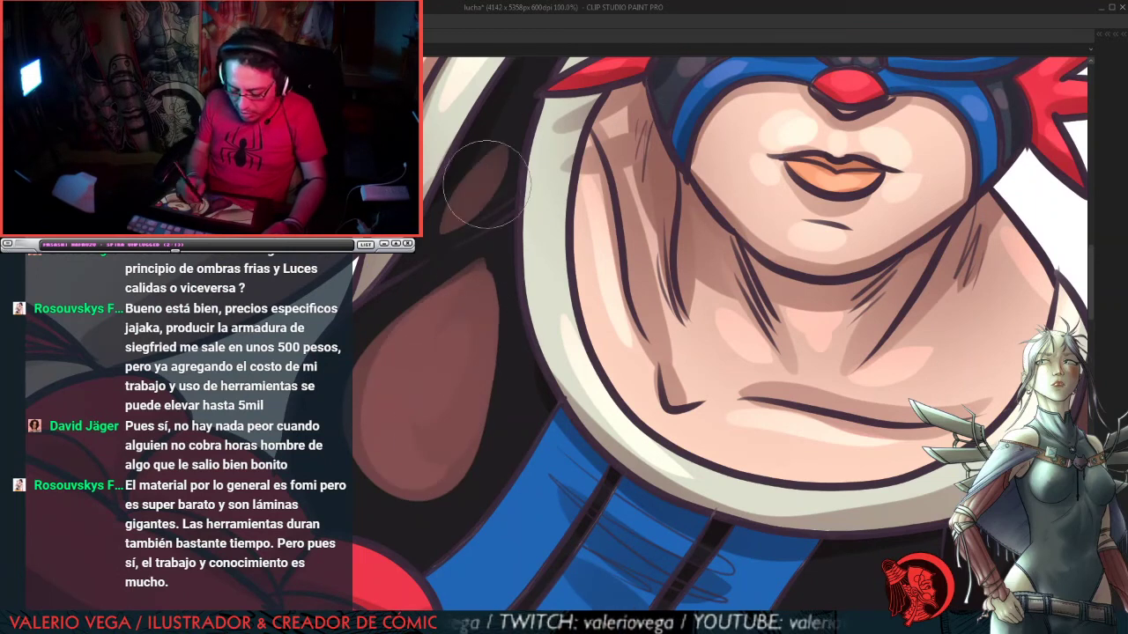
pyautogui.moveTo(487, 183); pyautogui.dragTo(411, 261)
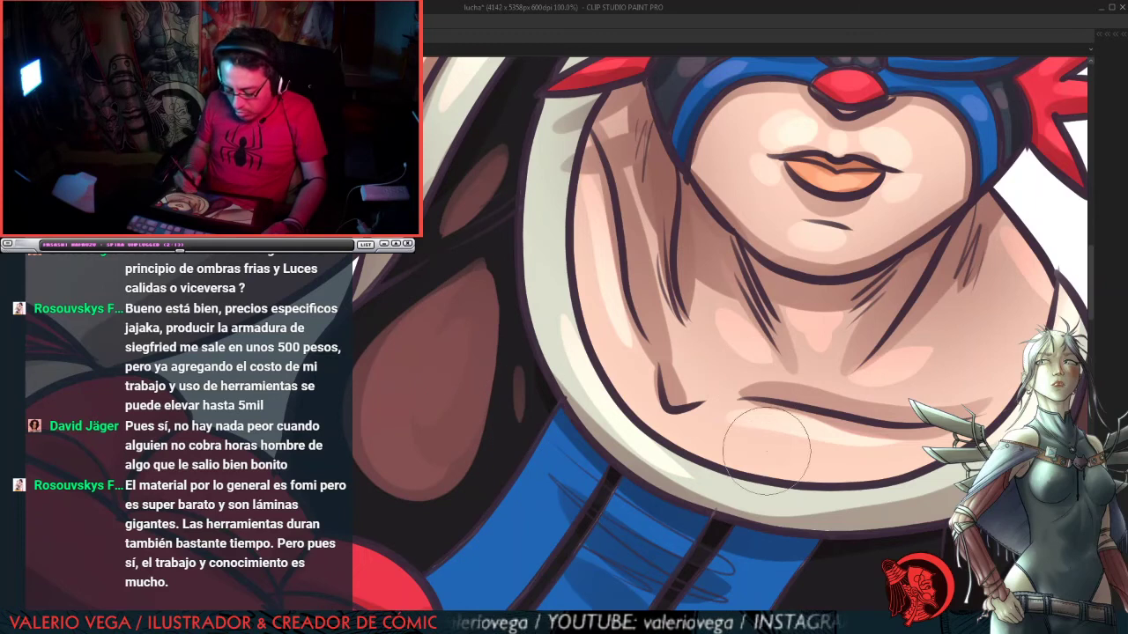
# Step: Paint glow highlights on the suit's blue center panels and a large one on the right-hand black chest area
pyautogui.moveTo(860, 552); pyautogui.dragTo(728, 326)
pyautogui.moveTo(396, 254); pyautogui.dragTo(374, 301)
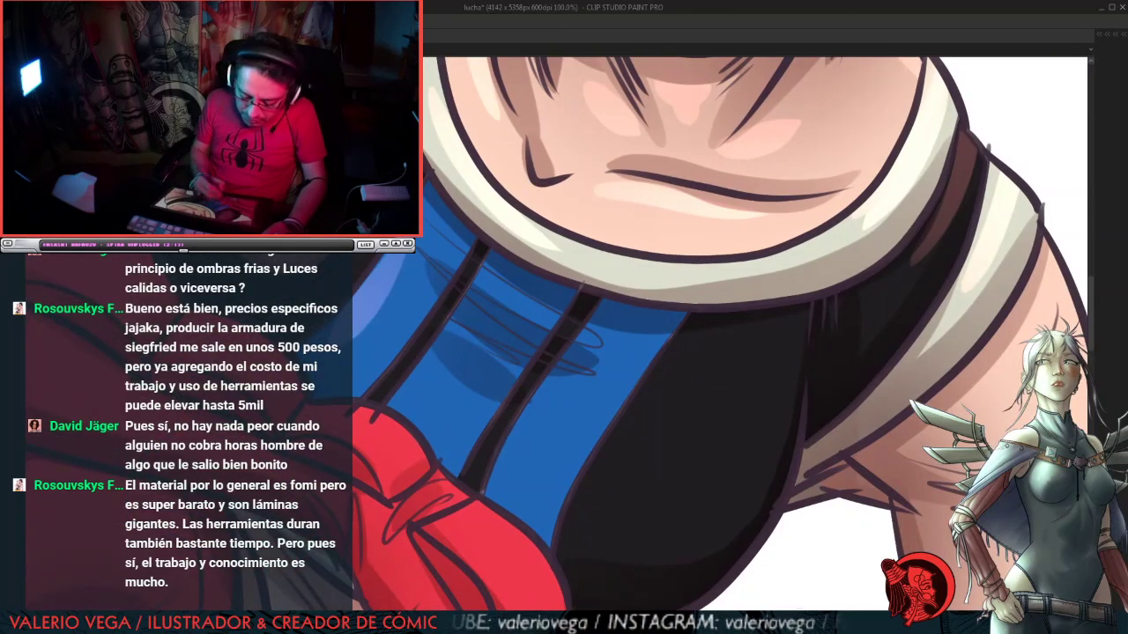
pyautogui.moveTo(445, 388); pyautogui.dragTo(436, 388)
pyautogui.moveTo(617, 369); pyautogui.dragTo(547, 520)
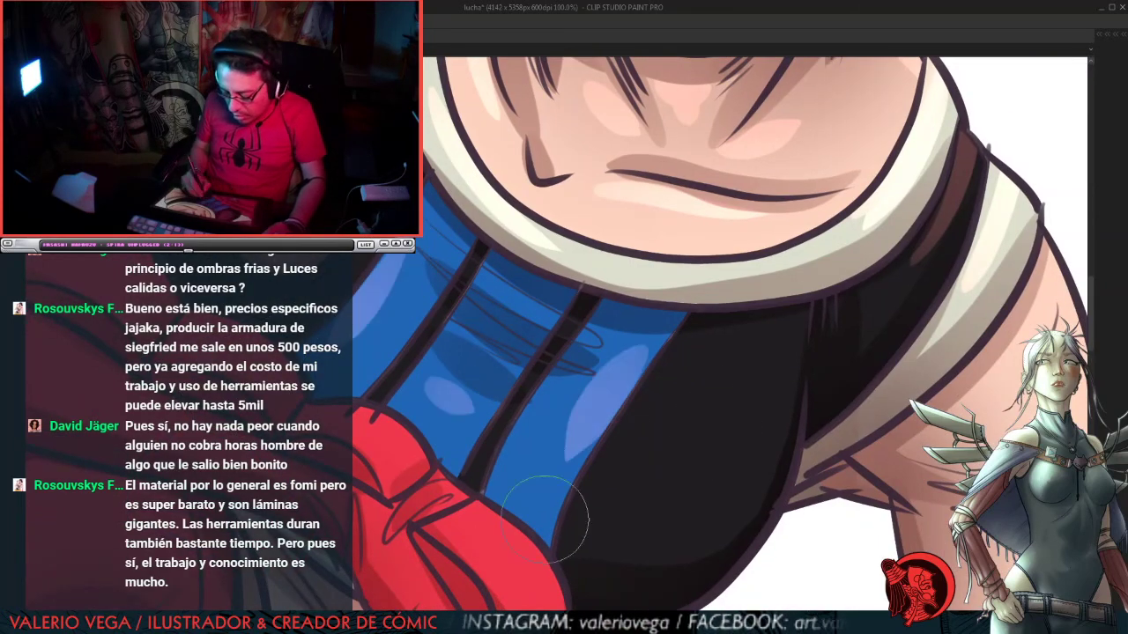
pyautogui.moveTo(637, 362)
pyautogui.mouseDown()
pyautogui.moveTo(587, 406)
pyautogui.moveTo(561, 513)
pyautogui.mouseUp()
pyautogui.moveTo(748, 354)
pyautogui.mouseDown()
pyautogui.moveTo(680, 404)
pyautogui.moveTo(719, 417)
pyautogui.moveTo(764, 352)
pyautogui.moveTo(722, 412)
pyautogui.moveTo(726, 375)
pyautogui.moveTo(743, 367)
pyautogui.moveTo(609, 481)
pyautogui.mouseUp()
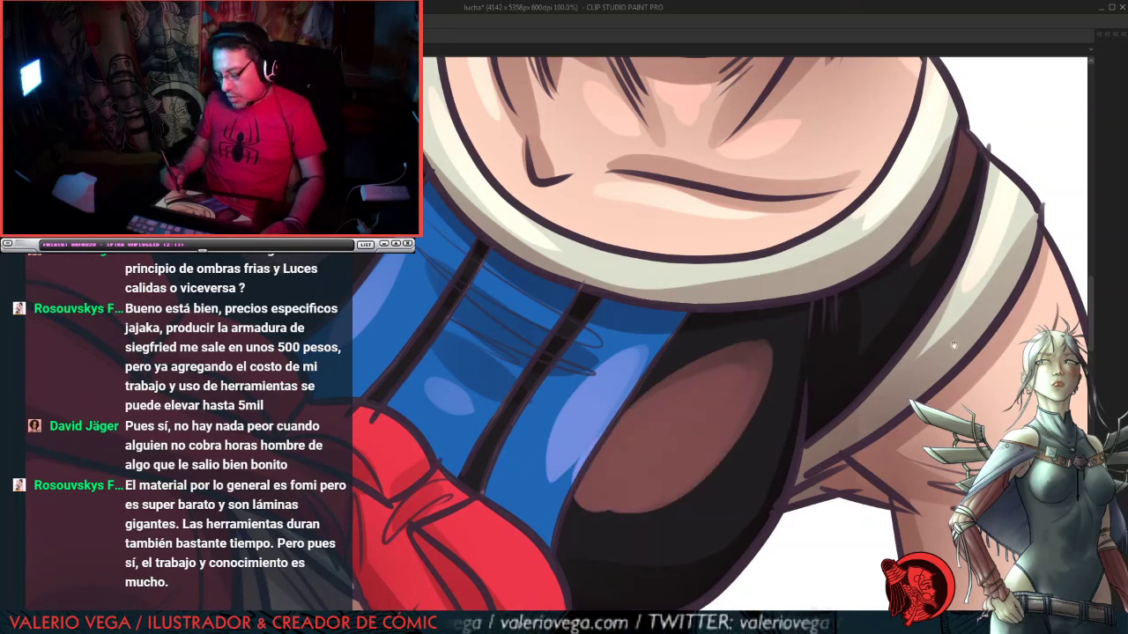
# Step: Paint a broad glow highlight over the right-hand shoulder below the white trim, undoing the first stroke and repainting it
pyautogui.moveTo(953, 345); pyautogui.dragTo(627, 213)
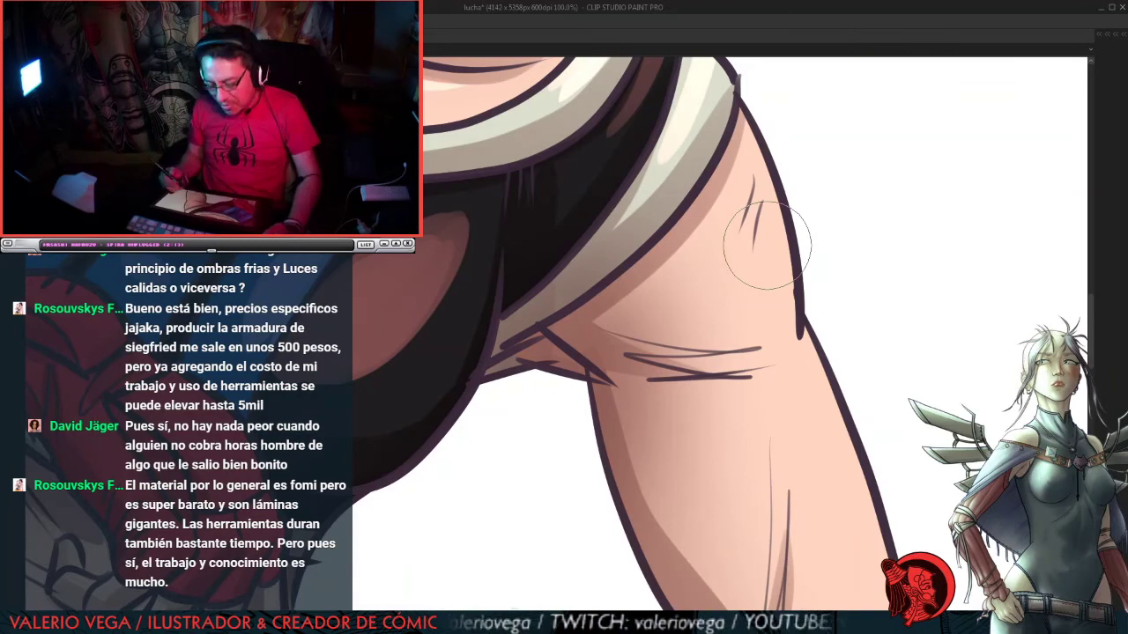
pyautogui.moveTo(744, 150)
pyautogui.mouseDown()
pyautogui.moveTo(738, 263)
pyautogui.moveTo(771, 270)
pyautogui.moveTo(763, 114)
pyautogui.moveTo(763, 278)
pyautogui.mouseUp()
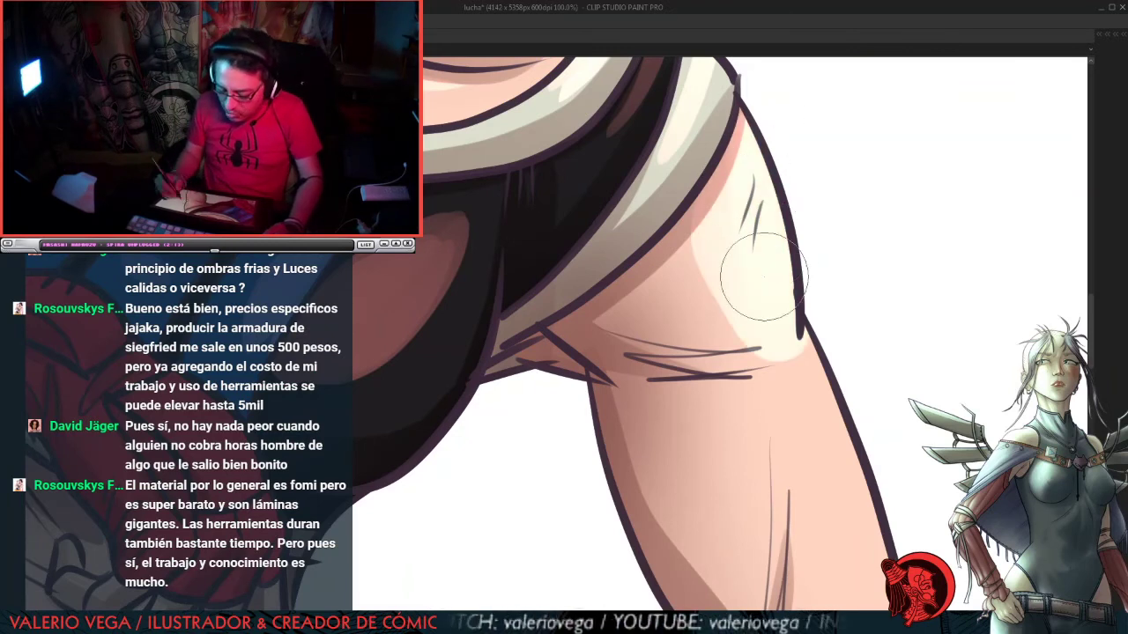
pyautogui.hotkey('ctrl', 'z')
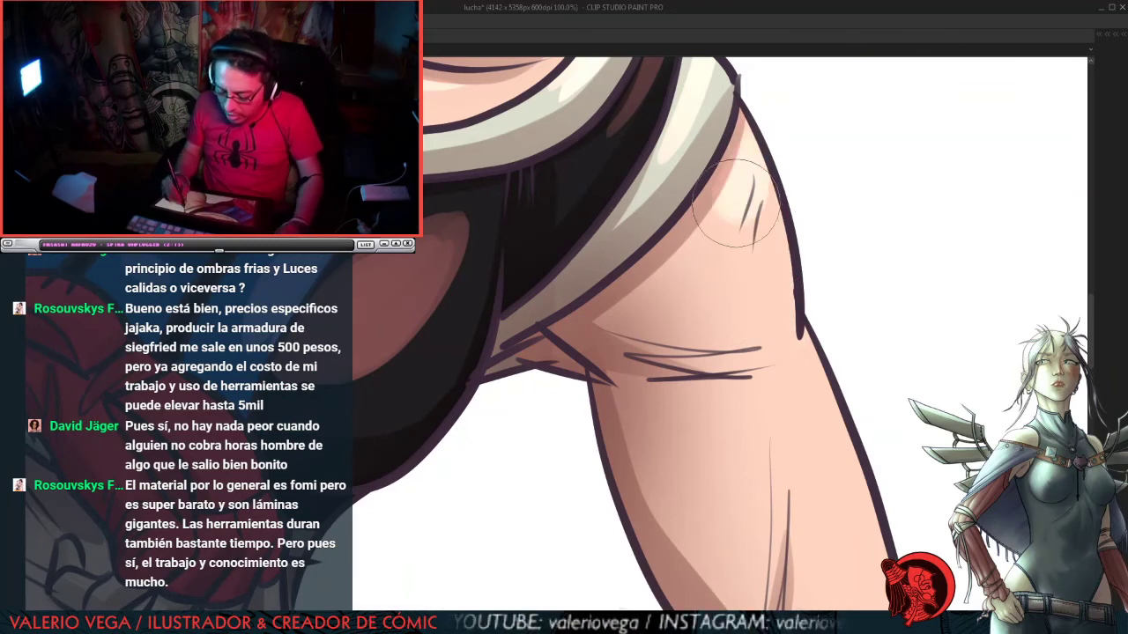
pyautogui.moveTo(736, 203)
pyautogui.mouseDown()
pyautogui.moveTo(776, 315)
pyautogui.moveTo(757, 165)
pyautogui.moveTo(756, 275)
pyautogui.moveTo(764, 153)
pyautogui.moveTo(713, 251)
pyautogui.moveTo(775, 274)
pyautogui.mouseUp()
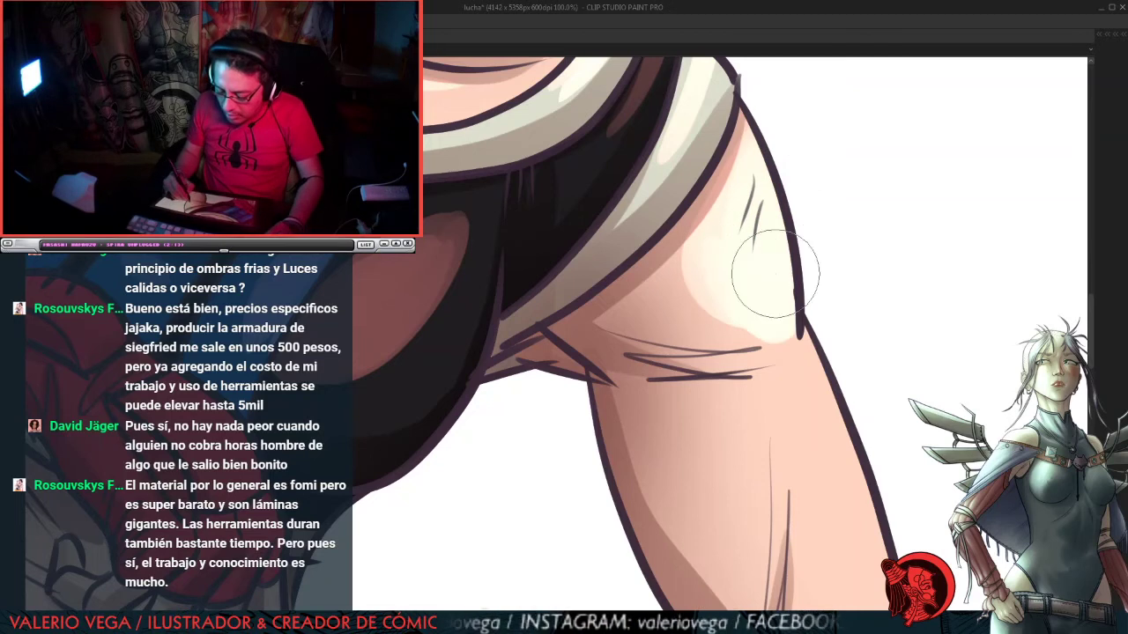
# Step: Paint a long glow highlight down the outer edge of the right-hand upper arm and a narrower one beside the muscle crease
pyautogui.moveTo(828, 500)
pyautogui.mouseDown()
pyautogui.moveTo(596, 367)
pyautogui.moveTo(556, 317)
pyautogui.mouseUp()
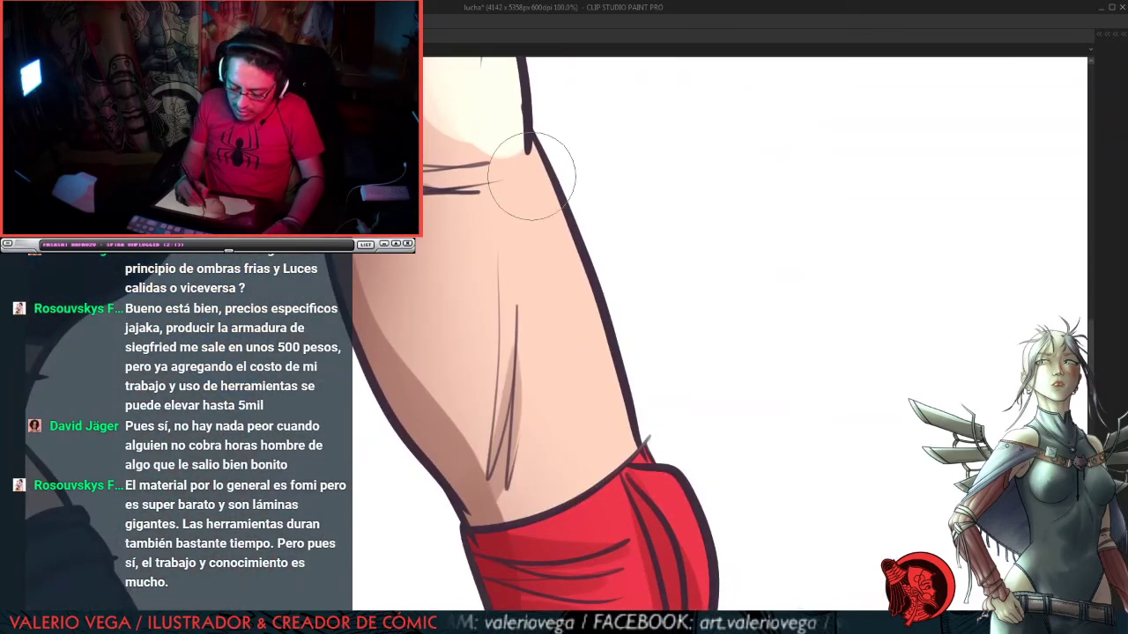
pyautogui.moveTo(541, 171); pyautogui.dragTo(574, 411)
pyautogui.moveTo(511, 133)
pyautogui.mouseDown()
pyautogui.moveTo(564, 374)
pyautogui.moveTo(602, 363)
pyautogui.moveTo(543, 157)
pyautogui.moveTo(589, 351)
pyautogui.moveTo(580, 481)
pyautogui.mouseUp()
pyautogui.moveTo(467, 228)
pyautogui.mouseDown()
pyautogui.moveTo(510, 319)
pyautogui.moveTo(462, 211)
pyautogui.moveTo(496, 476)
pyautogui.mouseUp()
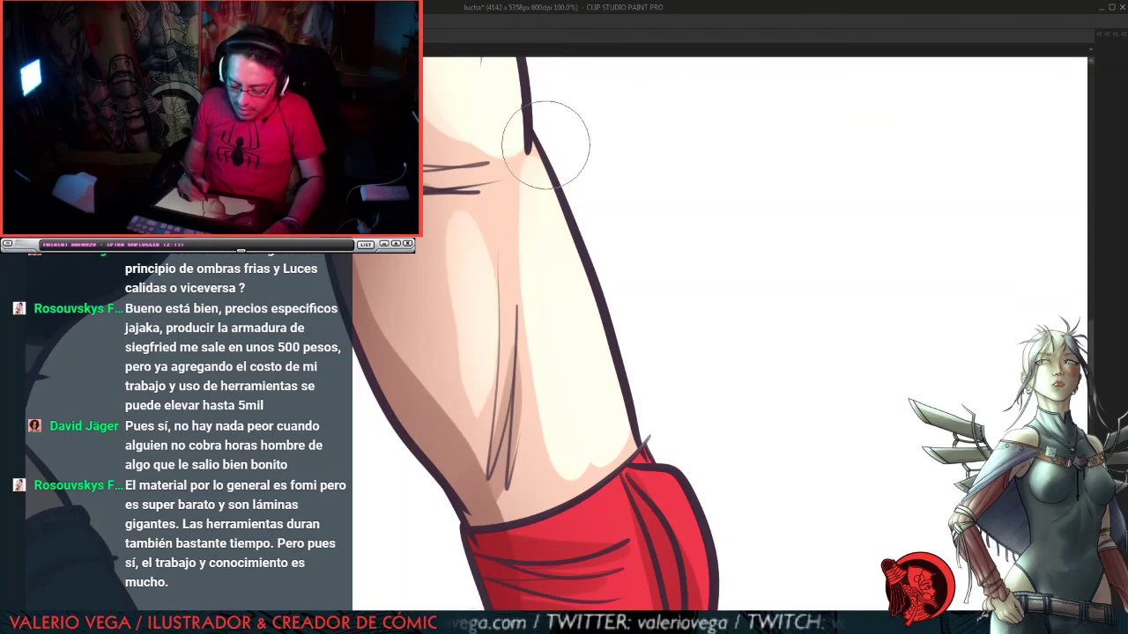
pyautogui.moveTo(544, 145)
pyautogui.mouseDown()
pyautogui.moveTo(464, 155)
pyautogui.moveTo(437, 85)
pyautogui.moveTo(543, 150)
pyautogui.mouseUp()
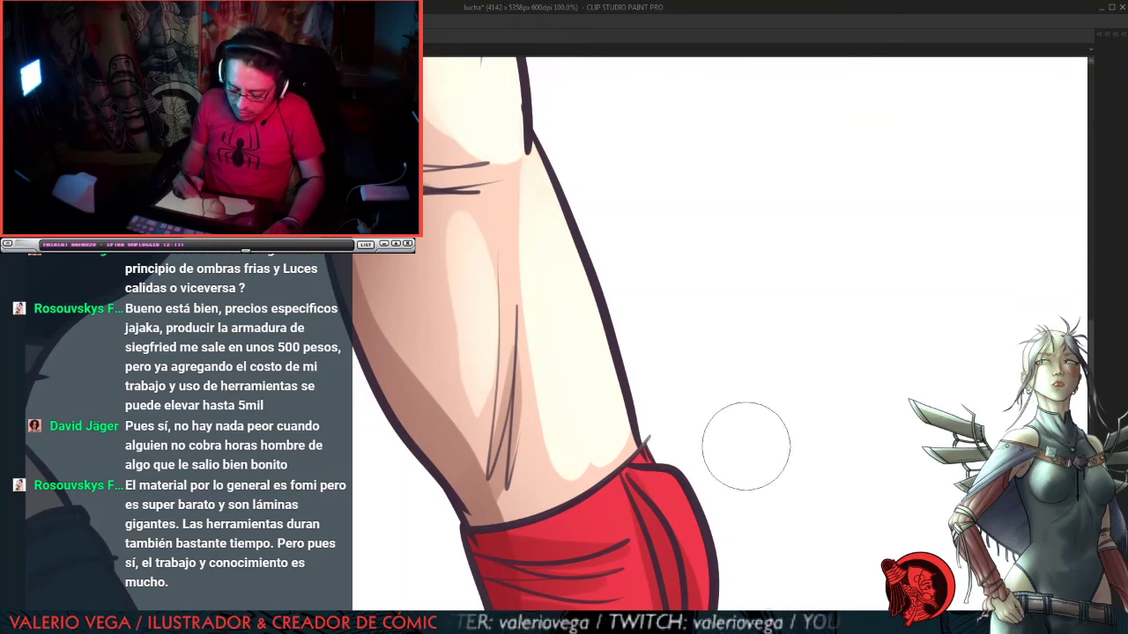
# Step: Paint glow highlights on the red elbow band's folds and padding and on the bare skin between band and glove
pyautogui.moveTo(728, 527); pyautogui.dragTo(649, 268)
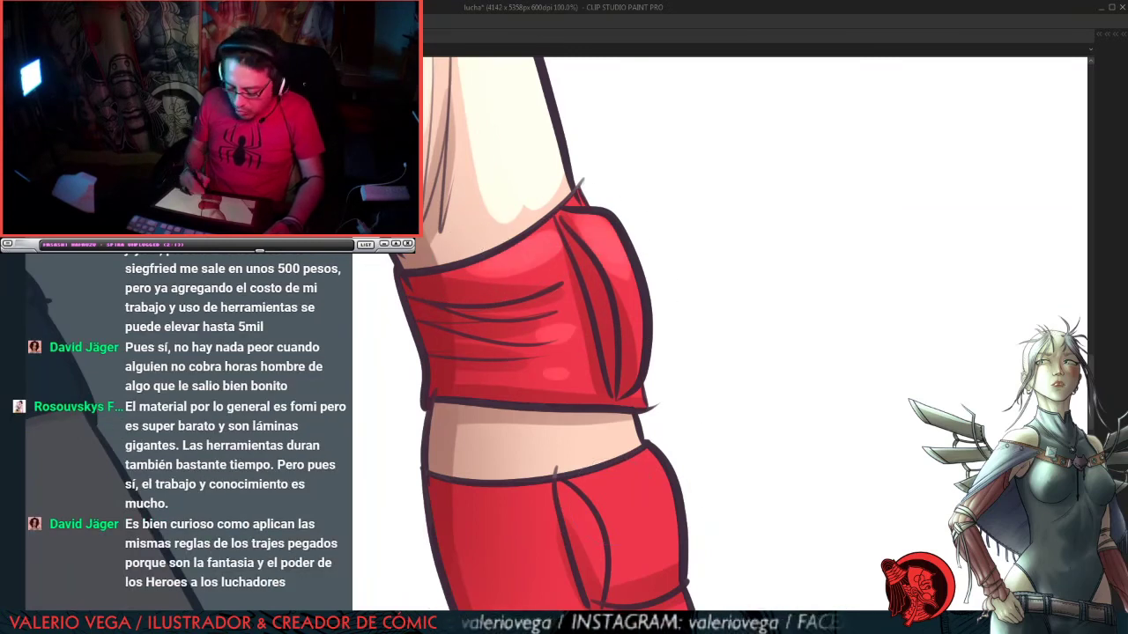
pyautogui.moveTo(741, 508); pyautogui.dragTo(737, 317)
pyautogui.moveTo(520, 256); pyautogui.dragTo(644, 234)
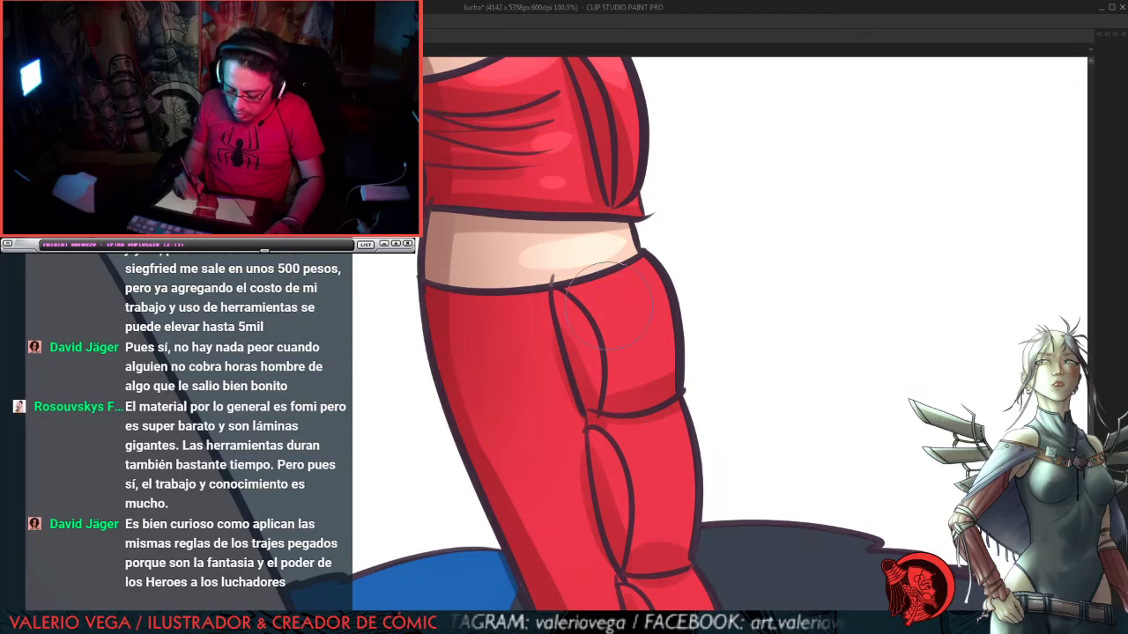
# Step: Paint glow highlights on the upper ends of the red glove's padded segments and a long one down its forearm
pyautogui.moveTo(601, 296); pyautogui.dragTo(665, 287)
pyautogui.moveTo(665, 452); pyautogui.dragTo(702, 418)
pyautogui.moveTo(525, 309); pyautogui.dragTo(573, 519)
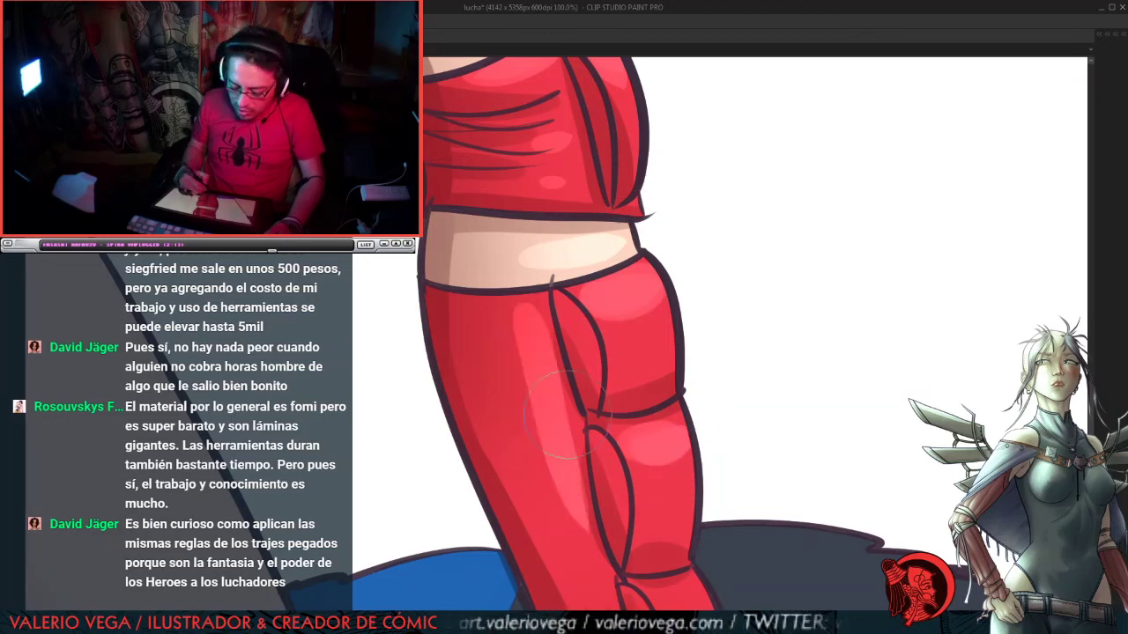
pyautogui.moveTo(537, 414); pyautogui.dragTo(462, 297)
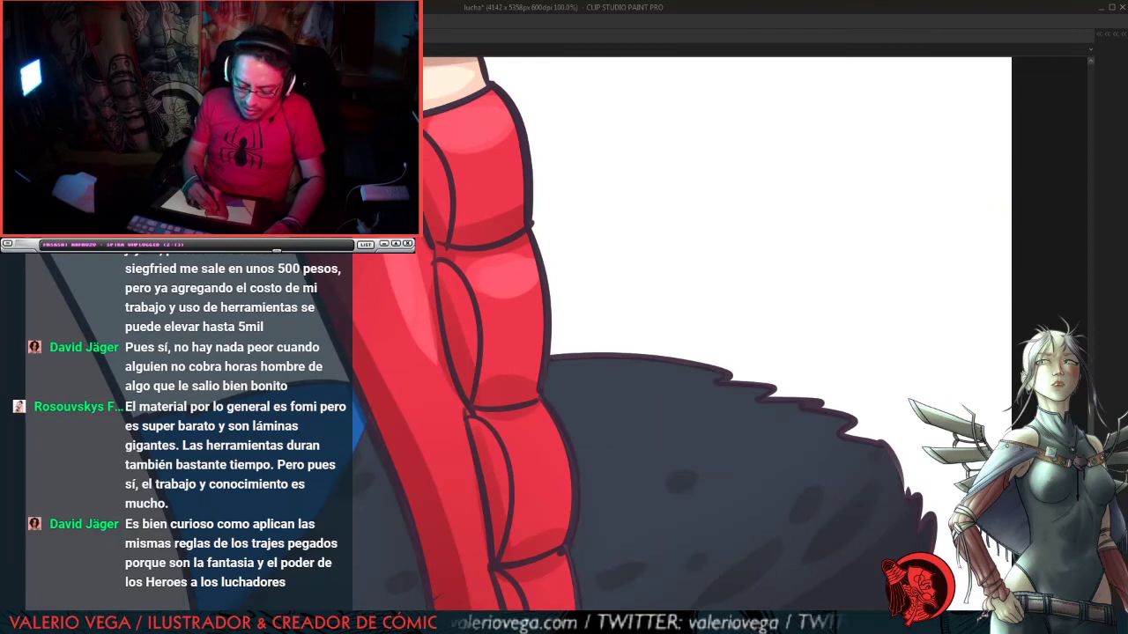
pyautogui.moveTo(396, 273)
pyautogui.mouseDown()
pyautogui.moveTo(449, 445)
pyautogui.moveTo(538, 430)
pyautogui.mouseUp()
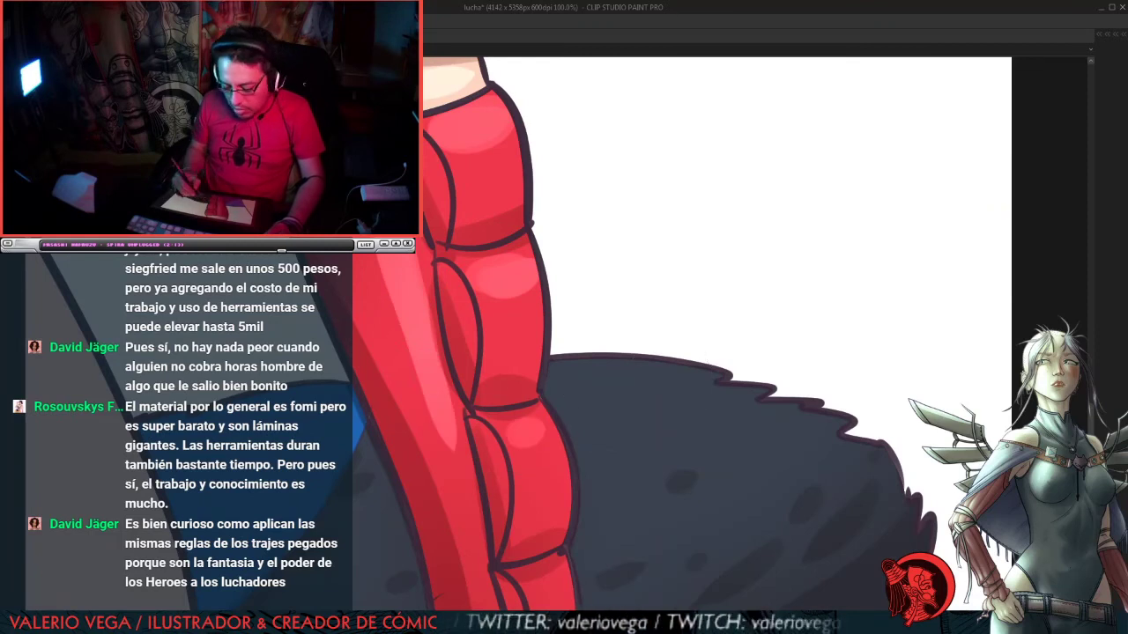
pyautogui.moveTo(607, 529); pyautogui.dragTo(659, 256)
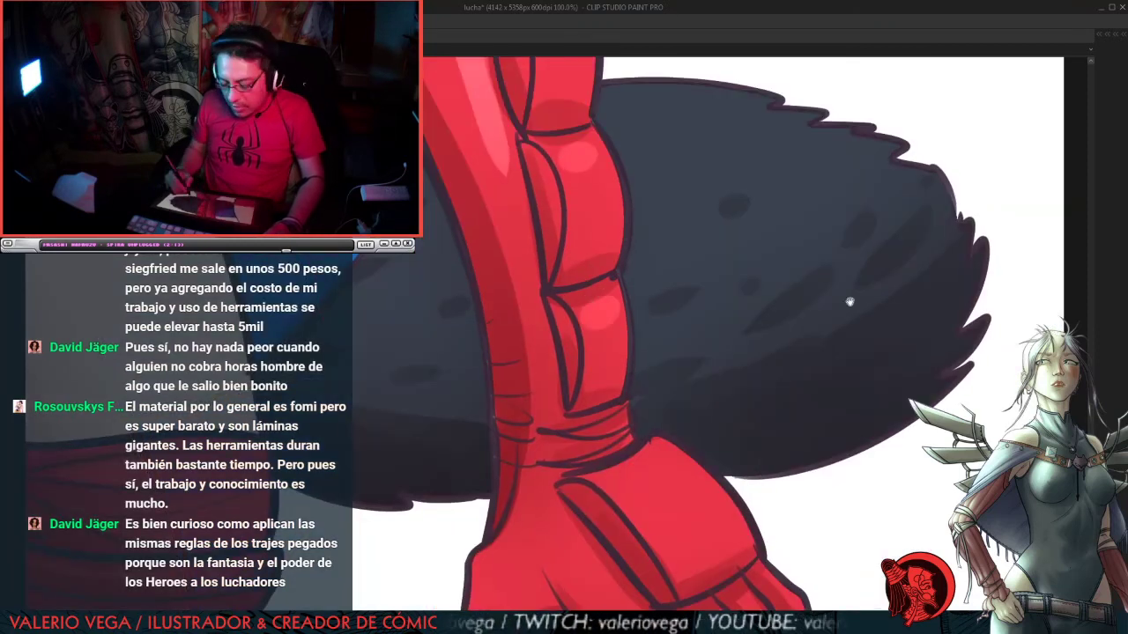
# Step: Dab small oval glow highlights across the middle of the dark jagged-edged shape behind the glove
pyautogui.moveTo(850, 301); pyautogui.dragTo(775, 429)
pyautogui.moveTo(713, 399); pyautogui.dragTo(756, 375)
pyautogui.moveTo(615, 391); pyautogui.dragTo(639, 385)
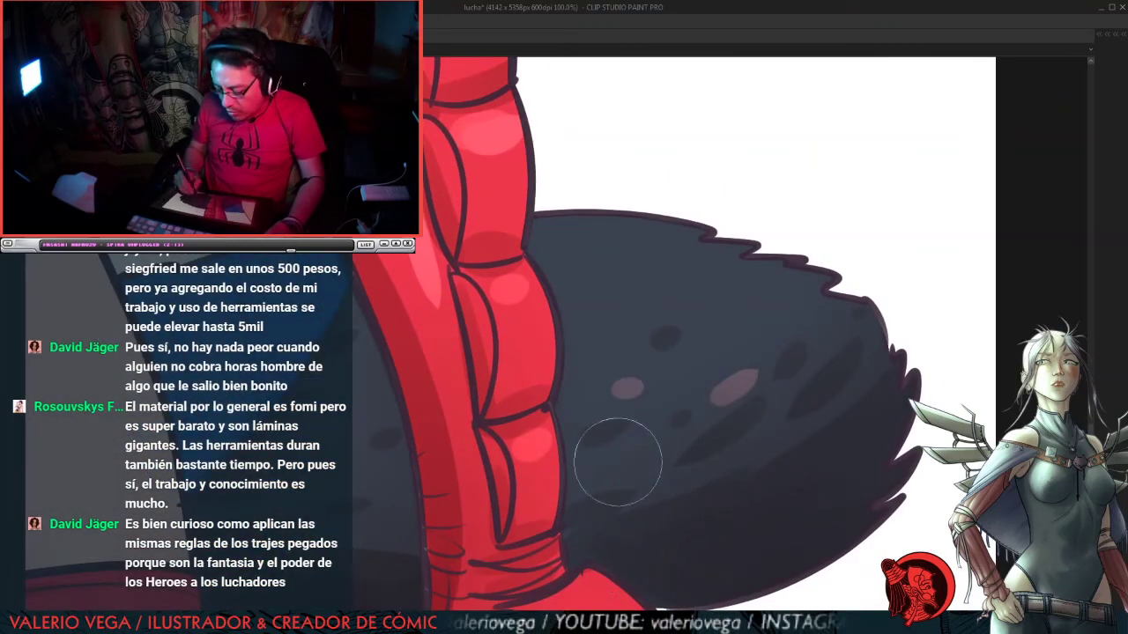
pyautogui.moveTo(617, 462); pyautogui.dragTo(625, 451)
pyautogui.moveTo(823, 332); pyautogui.dragTo(835, 324)
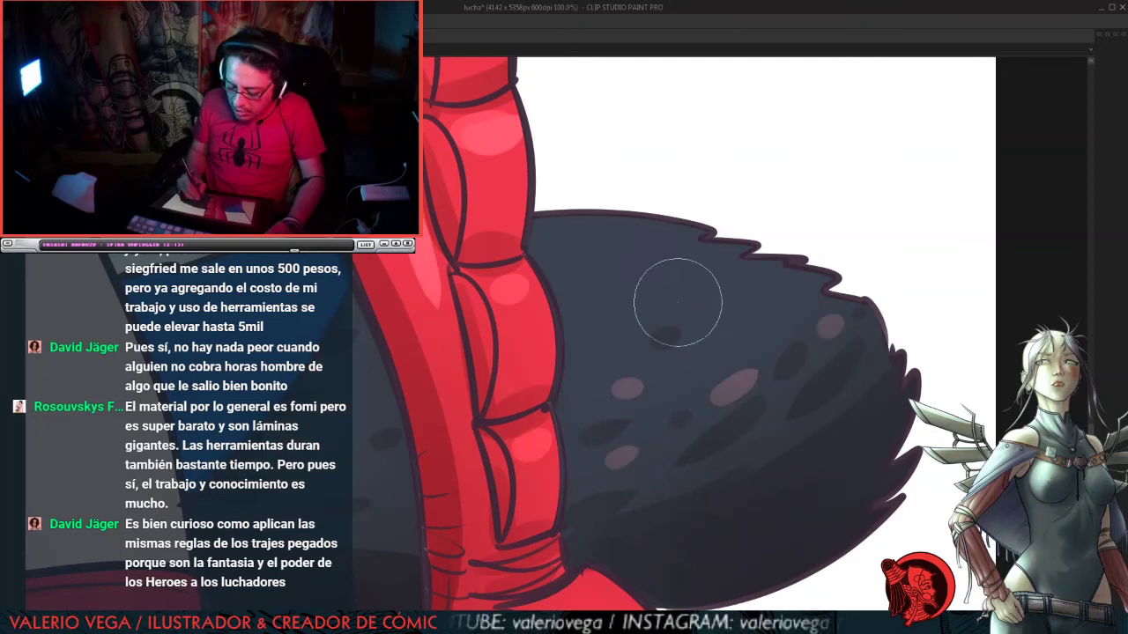
# Step: Paint broad, layered glow highlight strokes along the upper edge of the dark jagged-edged shape
pyautogui.moveTo(595, 323); pyautogui.dragTo(791, 274)
pyautogui.moveTo(742, 327); pyautogui.dragTo(803, 276)
pyautogui.moveTo(574, 277); pyautogui.dragTo(784, 251)
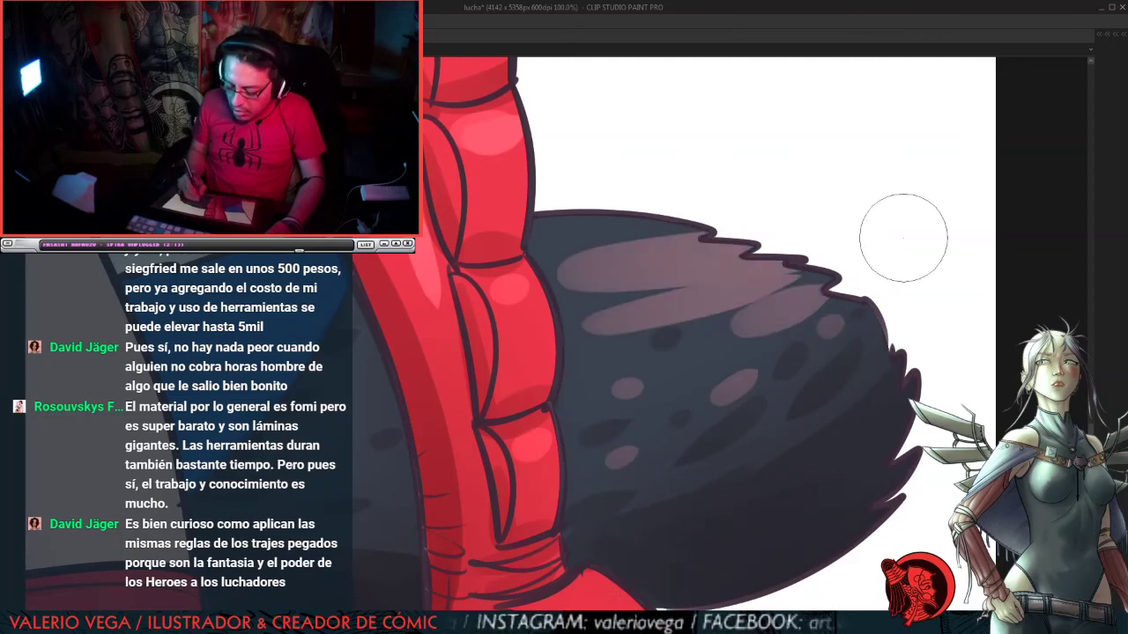
pyautogui.moveTo(562, 252)
pyautogui.mouseDown()
pyautogui.moveTo(596, 221)
pyautogui.moveTo(835, 179)
pyautogui.moveTo(600, 230)
pyautogui.moveTo(713, 225)
pyautogui.mouseUp()
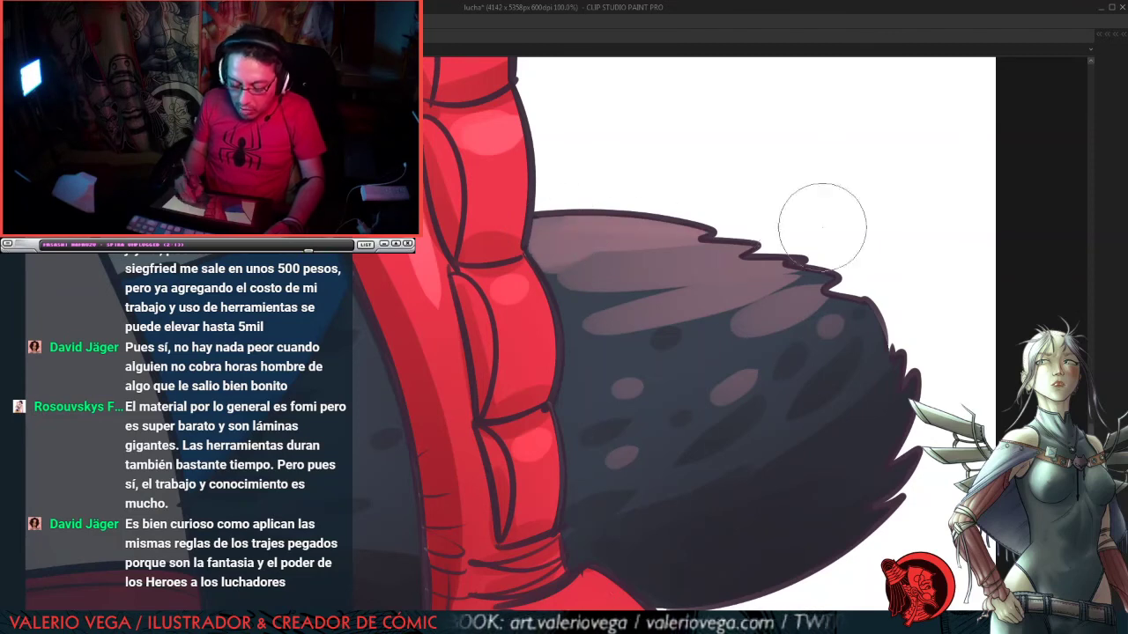
pyautogui.moveTo(621, 273)
pyautogui.mouseDown()
pyautogui.moveTo(786, 274)
pyautogui.moveTo(687, 314)
pyautogui.mouseUp()
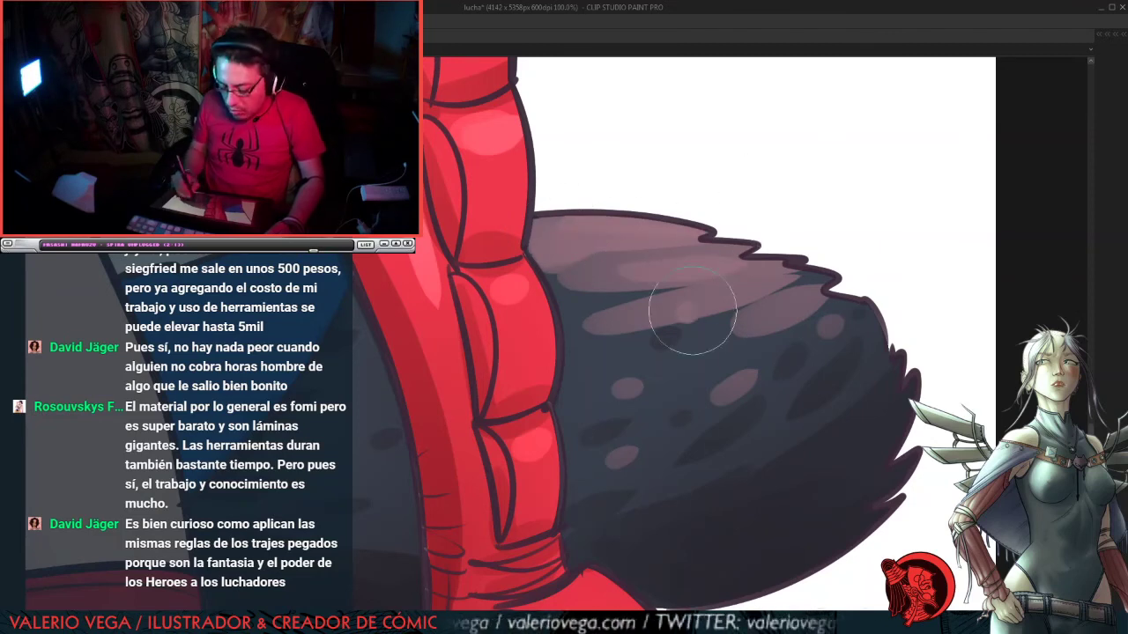
pyautogui.moveTo(566, 267); pyautogui.dragTo(740, 264)
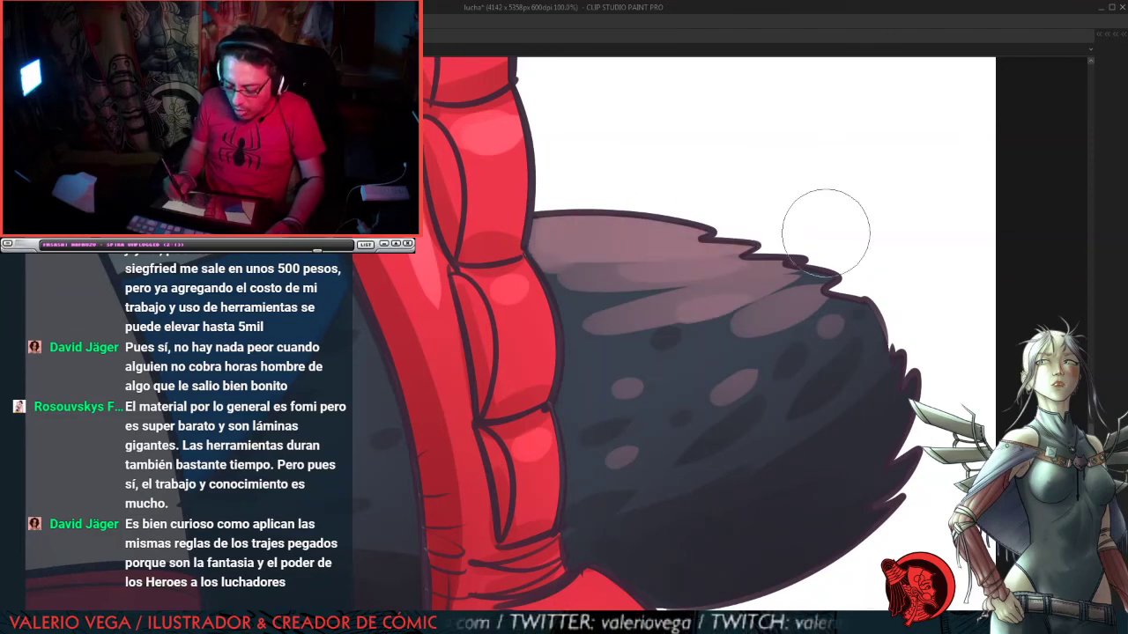
# Step: Scatter more round glow spots over the dark shape and extend its upper highlight near the jagged right edge
pyautogui.click(574, 394)
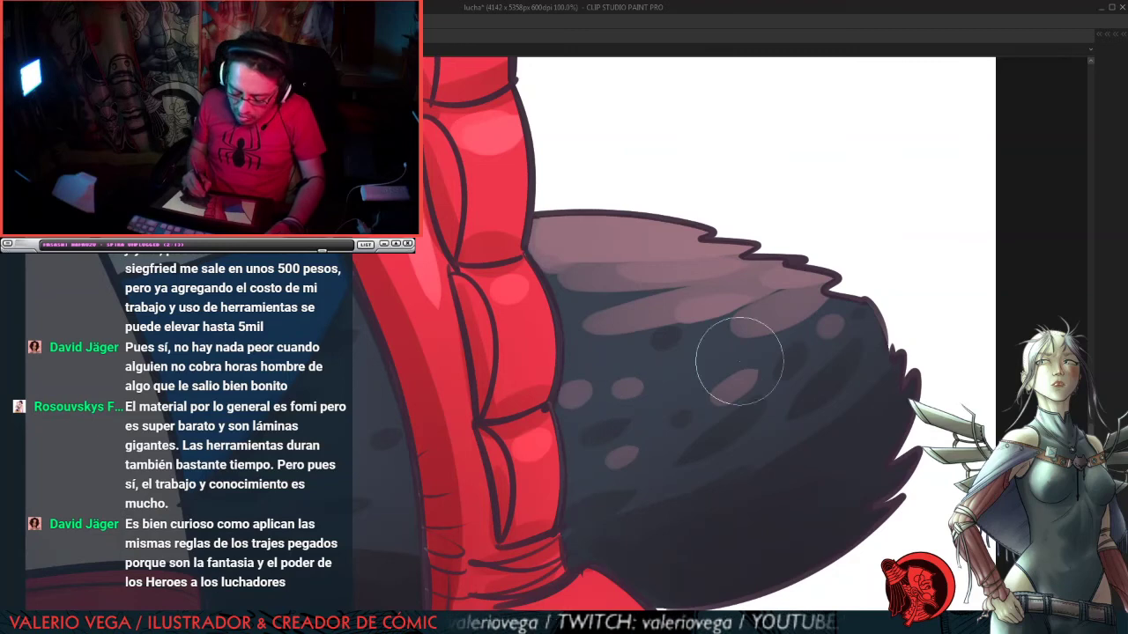
pyautogui.click(700, 365)
pyautogui.click(862, 306)
pyautogui.click(871, 369)
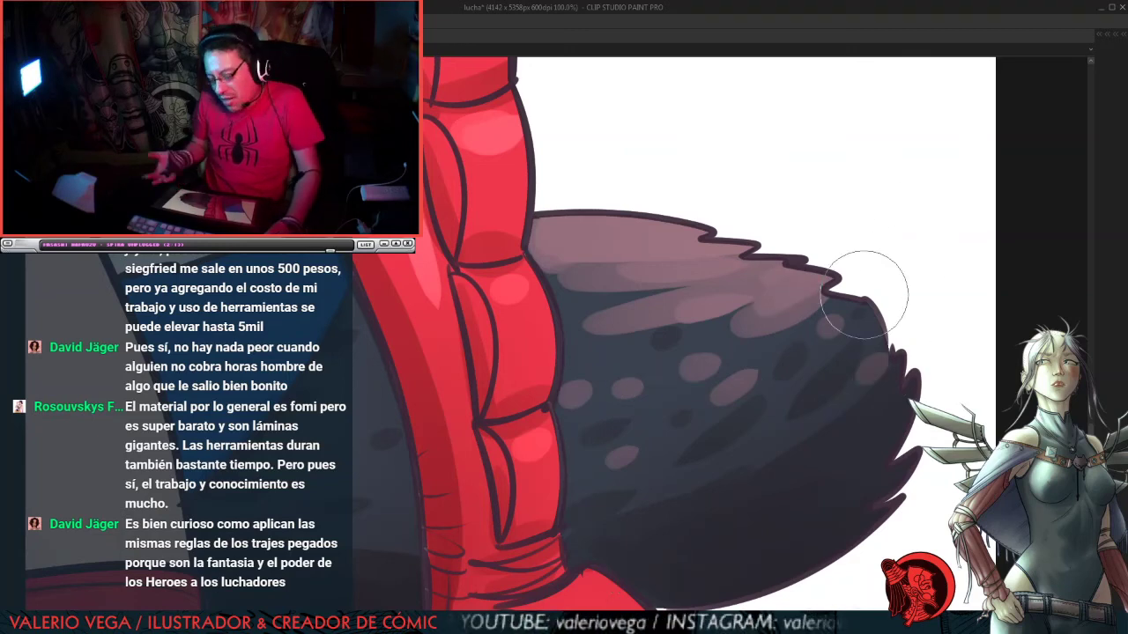
pyautogui.moveTo(782, 301); pyautogui.dragTo(828, 287)
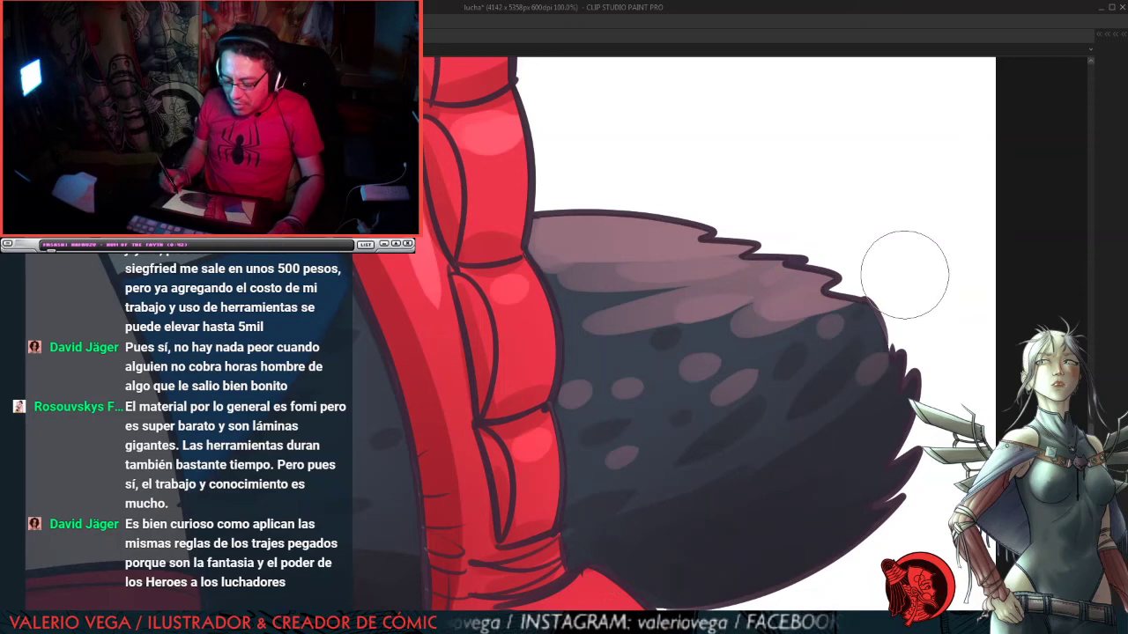
pyautogui.click(733, 455)
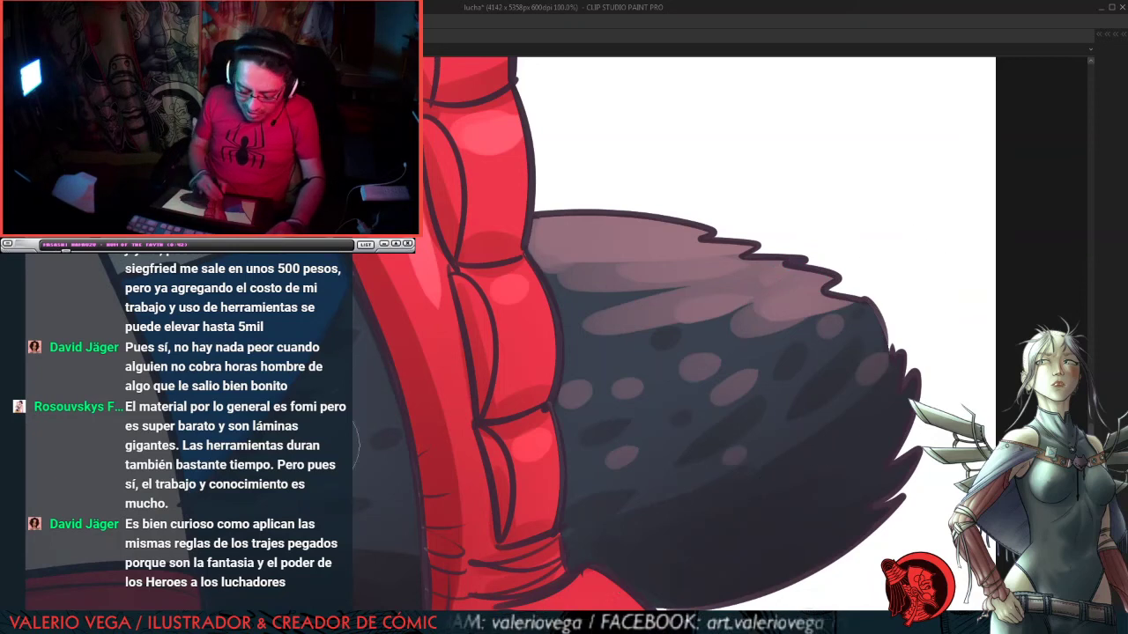
# Step: Paint a broad glow highlight along the top of the blue area between thigh and forearm, plus smaller patches below
pyautogui.moveTo(440, 414); pyautogui.dragTo(705, 393)
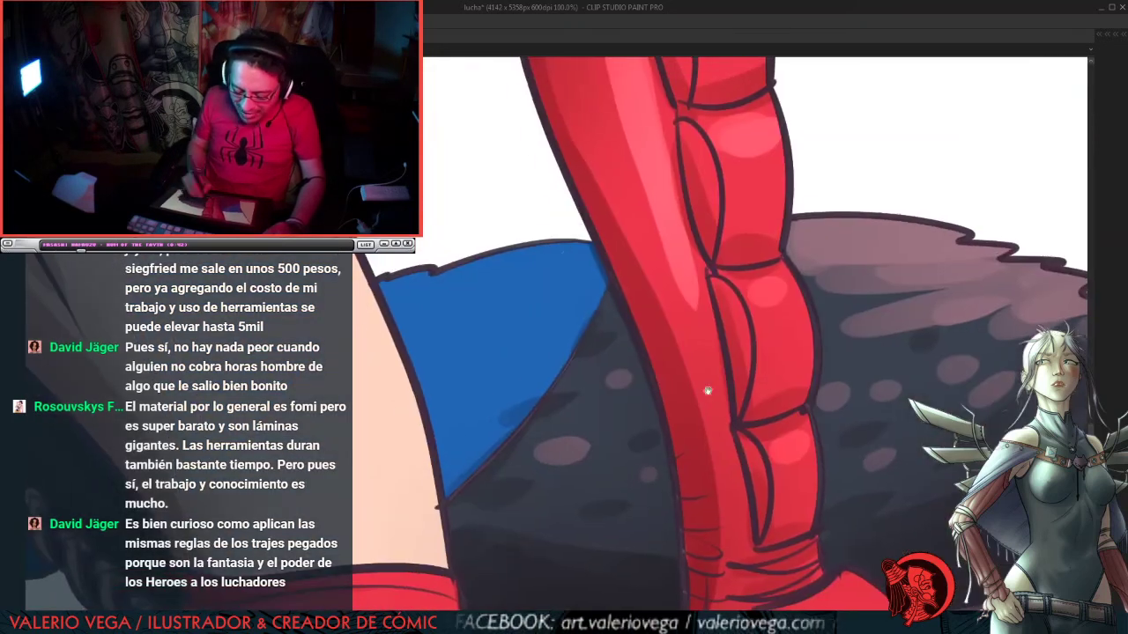
pyautogui.moveTo(598, 286); pyautogui.dragTo(436, 310)
pyautogui.moveTo(584, 270)
pyautogui.mouseDown()
pyautogui.moveTo(432, 280)
pyautogui.moveTo(465, 287)
pyautogui.mouseUp()
pyautogui.moveTo(386, 267)
pyautogui.mouseDown()
pyautogui.moveTo(472, 301)
pyautogui.moveTo(423, 286)
pyautogui.mouseUp()
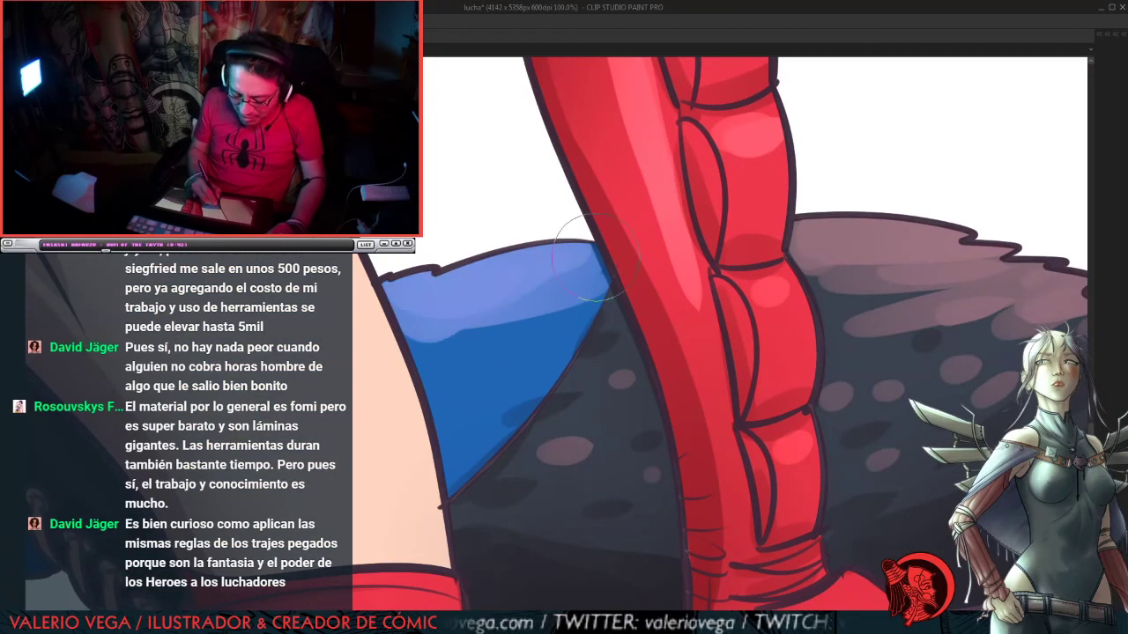
pyautogui.moveTo(577, 328); pyautogui.dragTo(482, 357)
pyautogui.moveTo(451, 409); pyautogui.dragTo(484, 396)
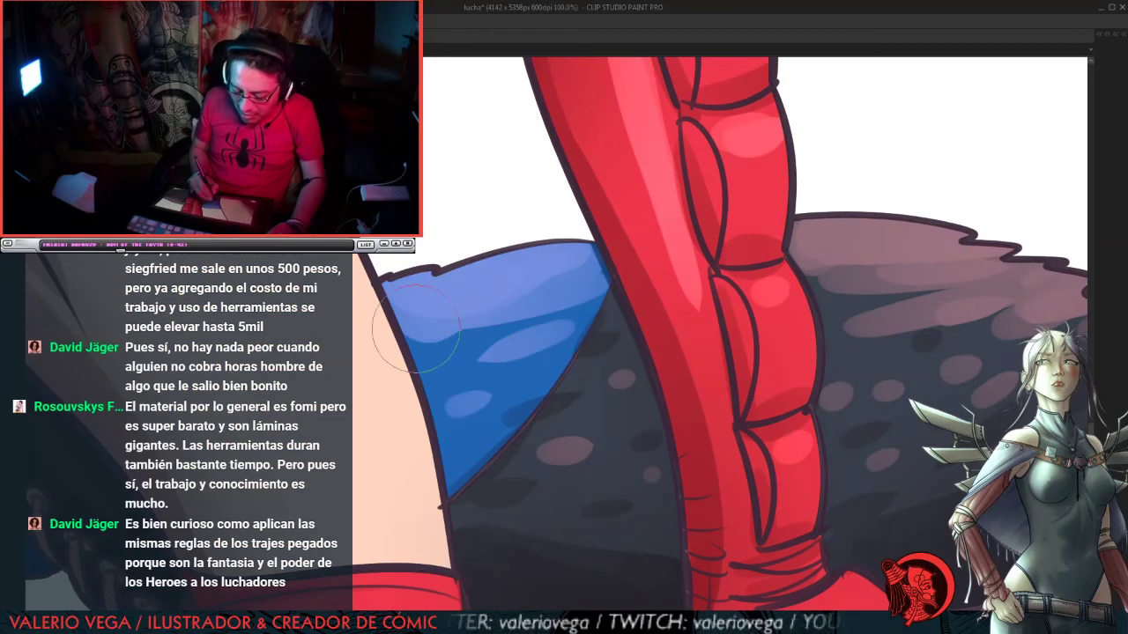
pyautogui.moveTo(416, 338); pyautogui.dragTo(496, 328)
pyautogui.moveTo(573, 278); pyautogui.dragTo(513, 295)
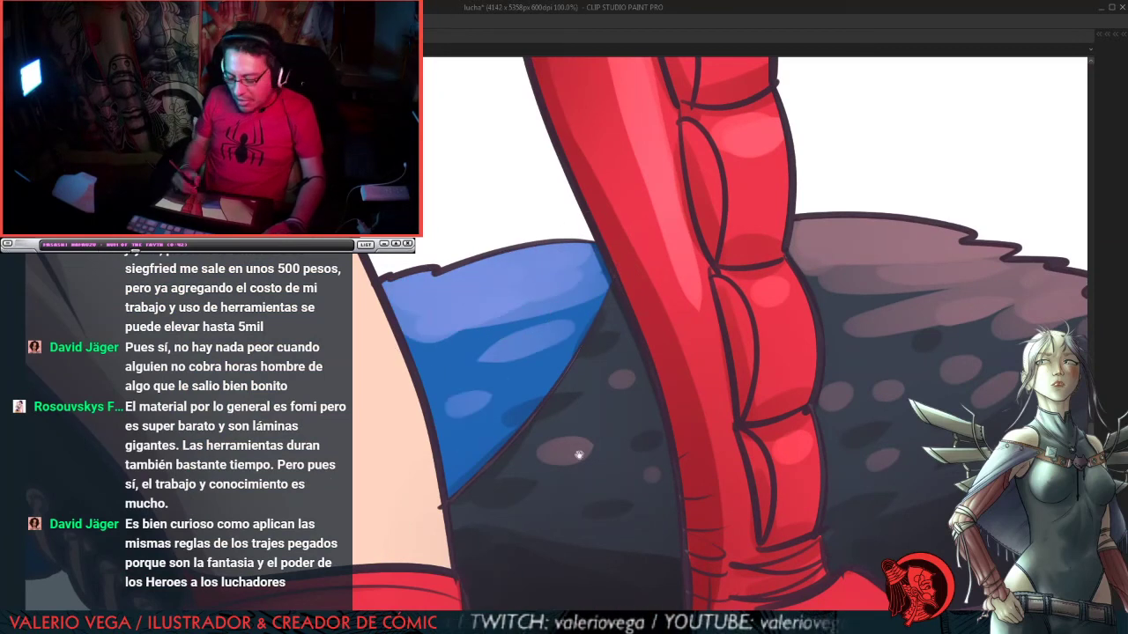
# Step: Paint a glow highlight on the red glove along the base of the thumb
pyautogui.moveTo(678, 445); pyautogui.dragTo(643, 229)
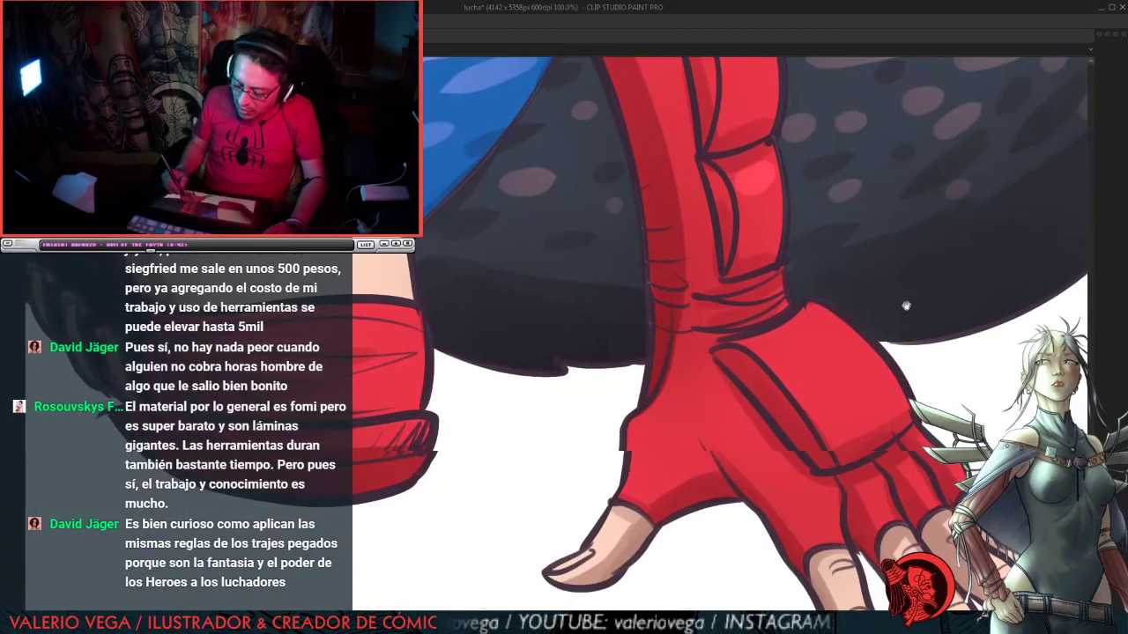
pyautogui.moveTo(907, 305); pyautogui.dragTo(624, 298)
pyautogui.moveTo(423, 319); pyautogui.dragTo(368, 426)
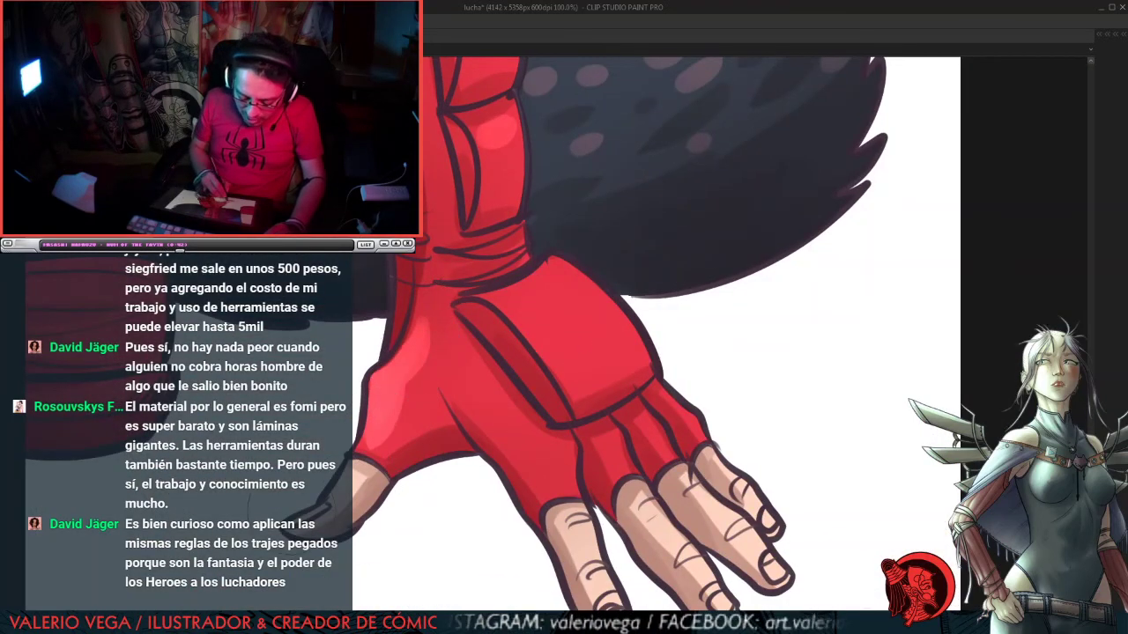
# Step: Paint narrow glow highlights down the bare fingers of the gloved hand, out to the fingertips
pyautogui.moveTo(568, 352); pyautogui.dragTo(388, 264)
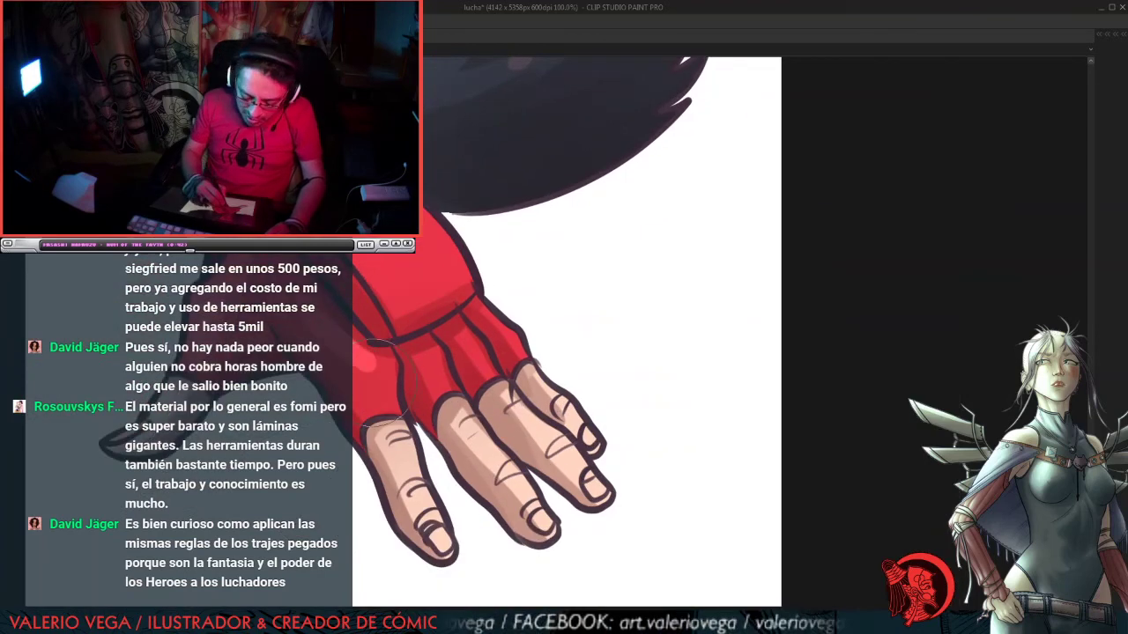
pyautogui.moveTo(411, 455); pyautogui.dragTo(451, 531)
pyautogui.moveTo(471, 417); pyautogui.dragTo(543, 523)
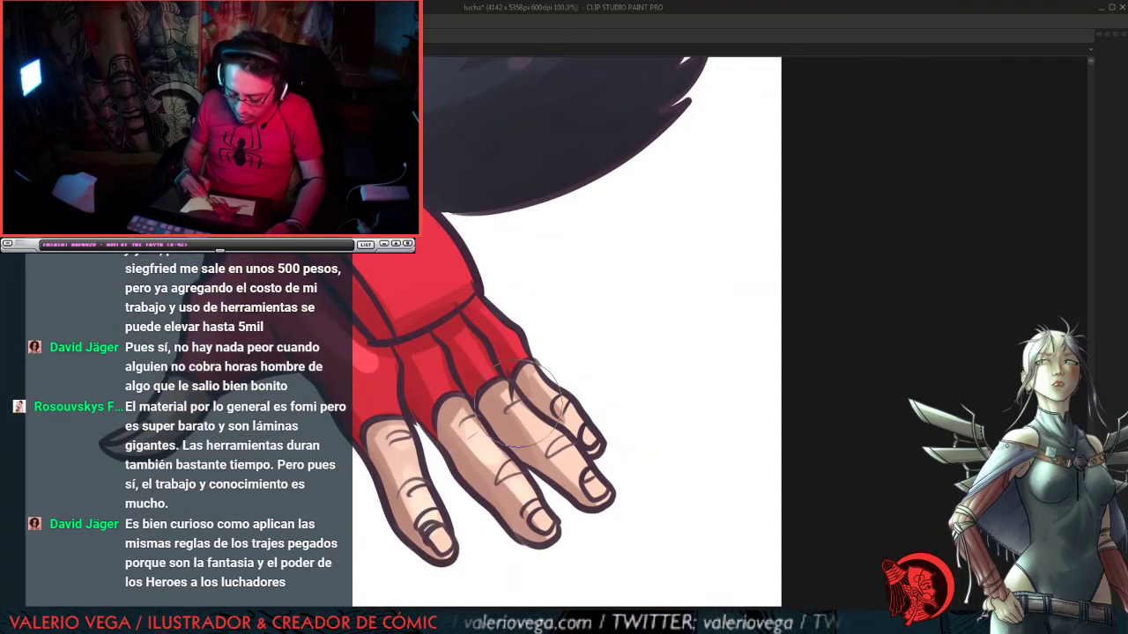
pyautogui.moveTo(518, 404); pyautogui.dragTo(613, 496)
pyautogui.moveTo(576, 419); pyautogui.dragTo(606, 448)
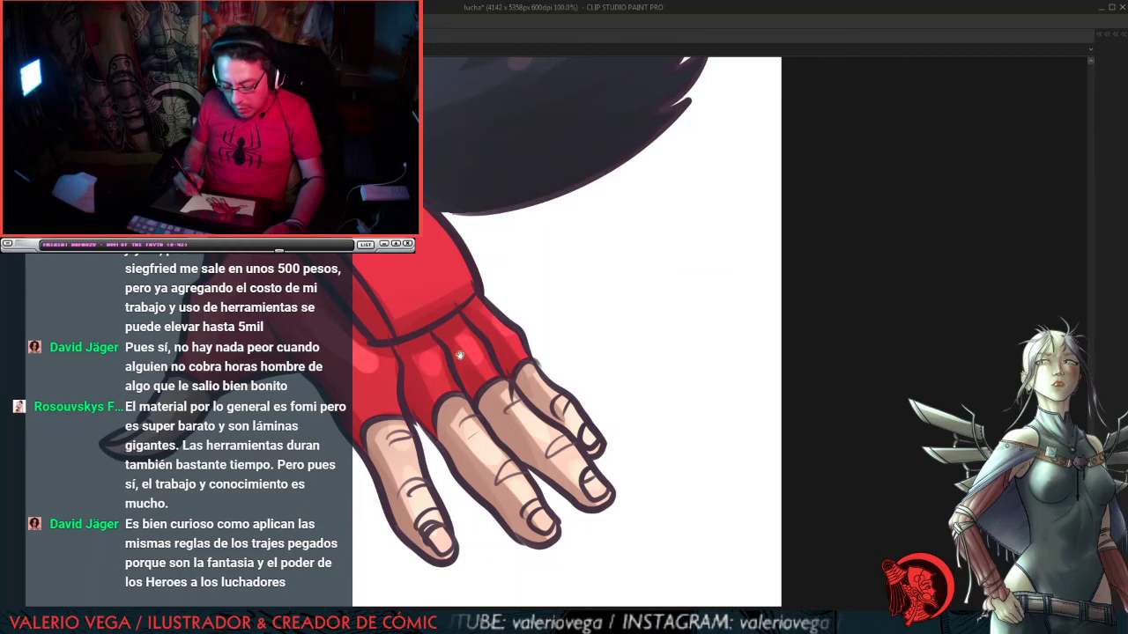
# Step: Paint glow highlights on the folds of the red knee pad beside the gloved hand
pyautogui.moveTo(253, 317); pyautogui.dragTo(833, 352)
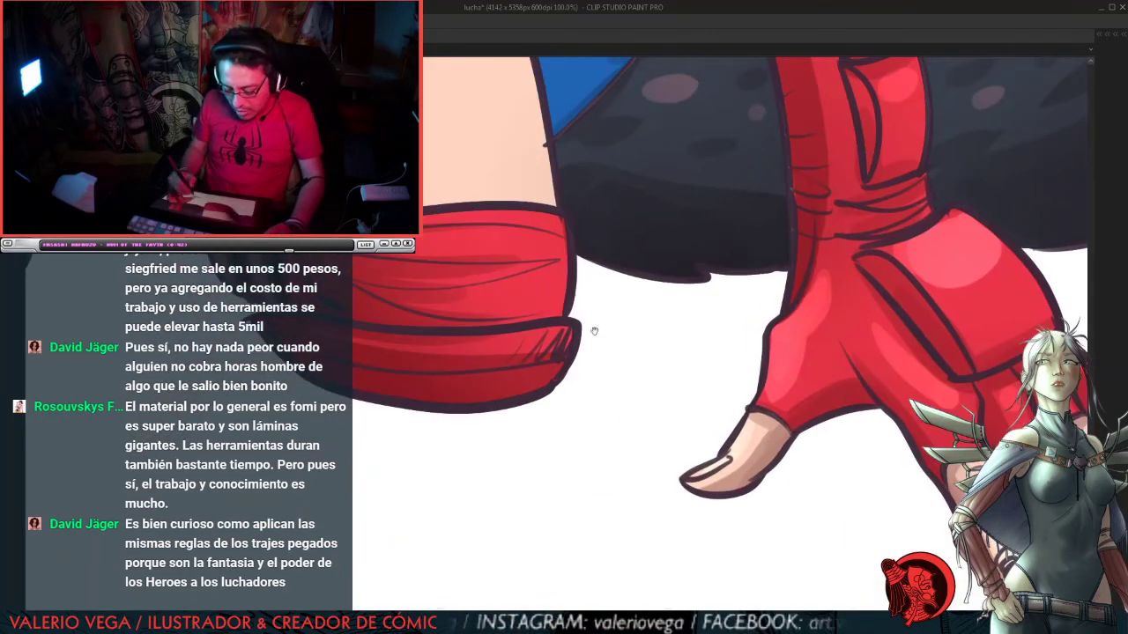
pyautogui.moveTo(462, 235); pyautogui.dragTo(550, 234)
pyautogui.moveTo(447, 217); pyautogui.dragTo(503, 225)
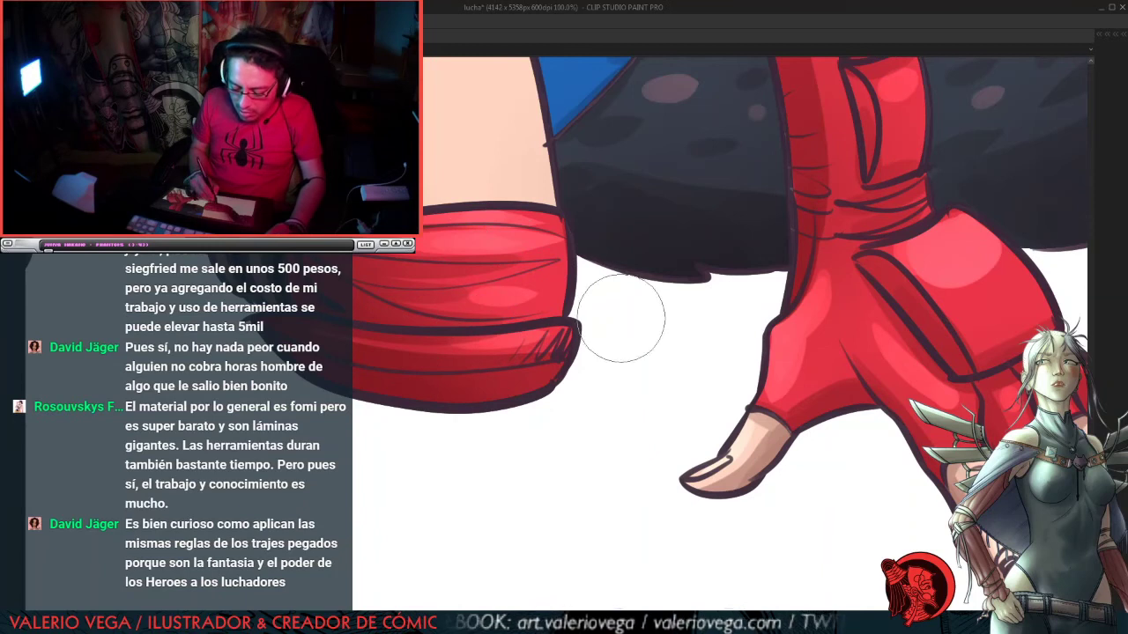
# Step: Paint a wide, long glow highlight down the bare thigh from the trunks to the red knee pad
pyautogui.moveTo(623, 186); pyautogui.dragTo(650, 425)
pyautogui.moveTo(543, 216); pyautogui.dragTo(674, 467)
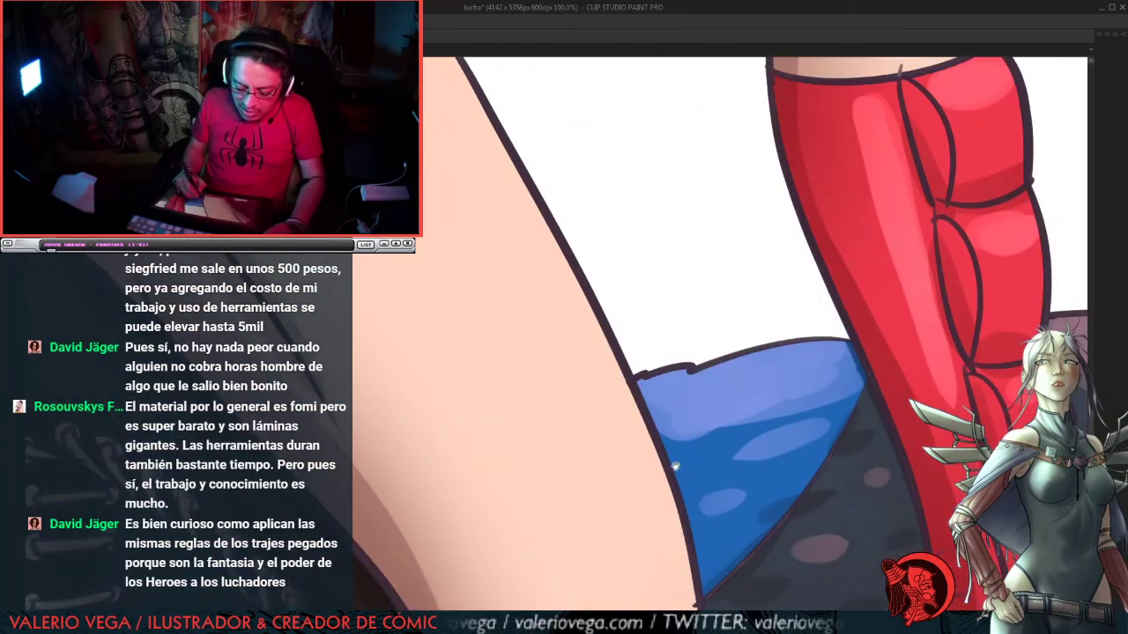
pyautogui.moveTo(599, 351); pyautogui.dragTo(549, 296)
pyautogui.scroll(-1, 550, 298)
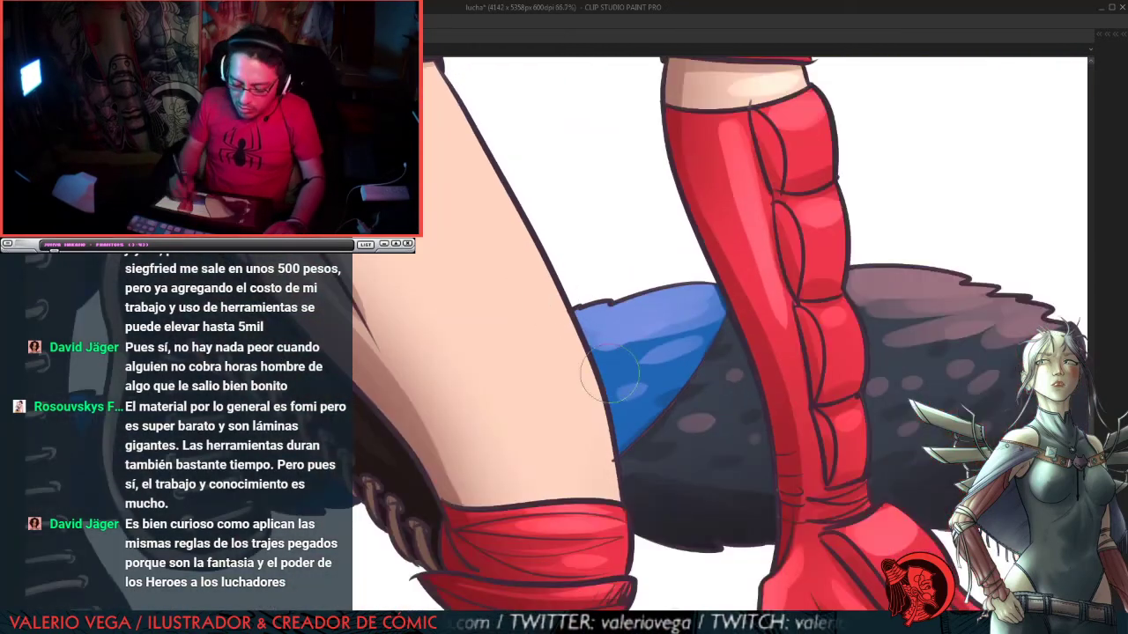
pyautogui.moveTo(567, 248); pyautogui.dragTo(609, 293)
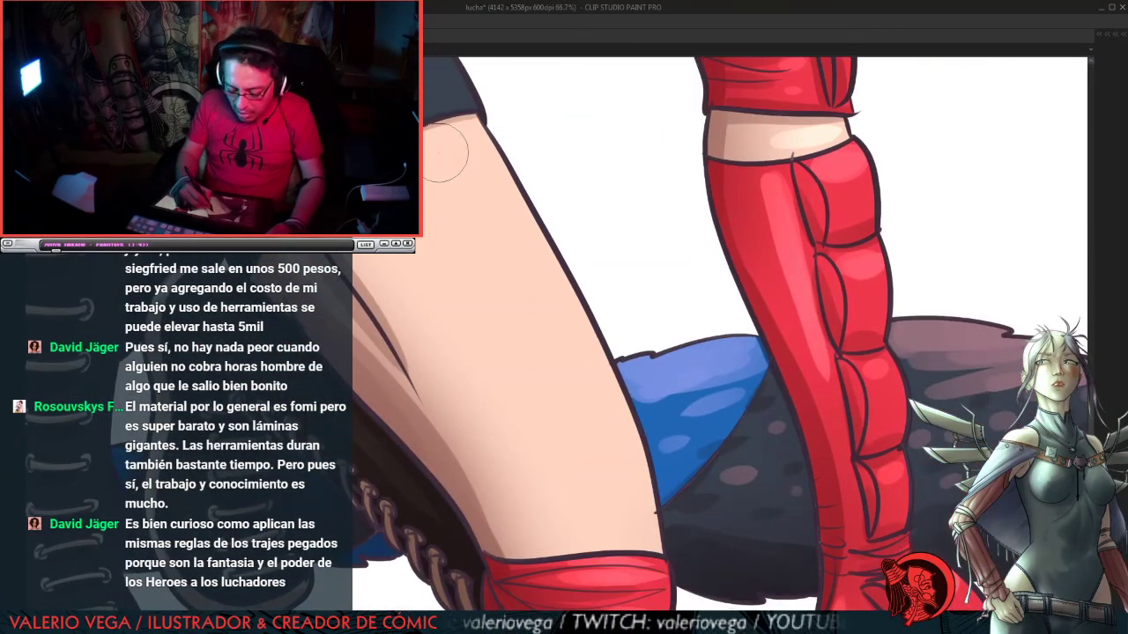
pyautogui.moveTo(443, 151)
pyautogui.mouseDown()
pyautogui.moveTo(603, 422)
pyautogui.moveTo(621, 550)
pyautogui.mouseUp()
pyautogui.moveTo(454, 128); pyautogui.dragTo(607, 516)
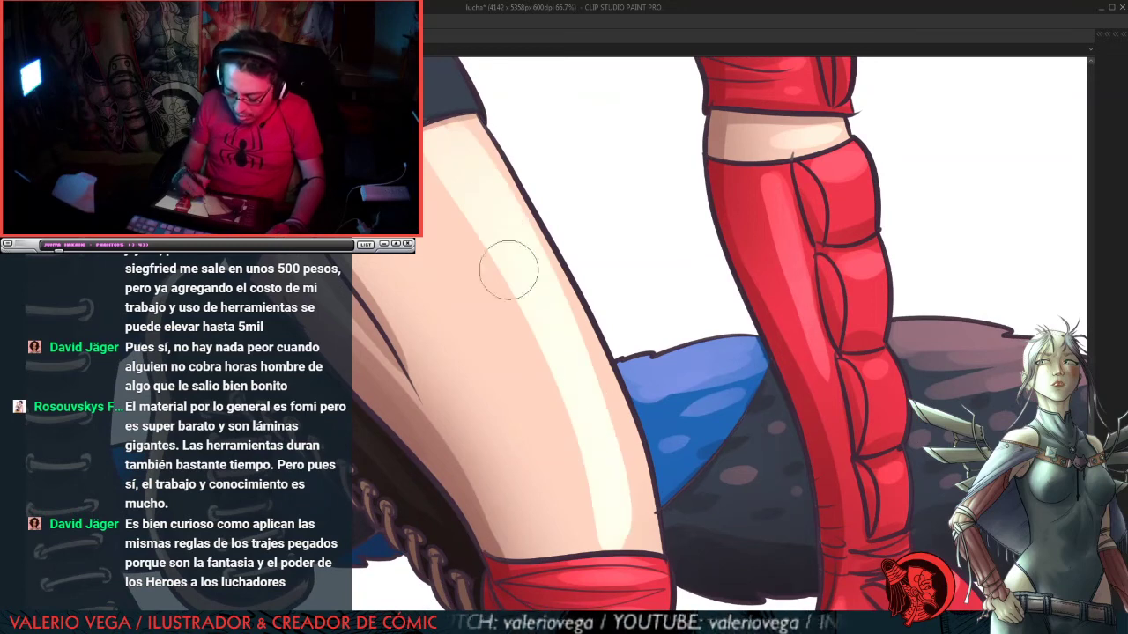
pyautogui.moveTo(427, 148); pyautogui.dragTo(606, 516)
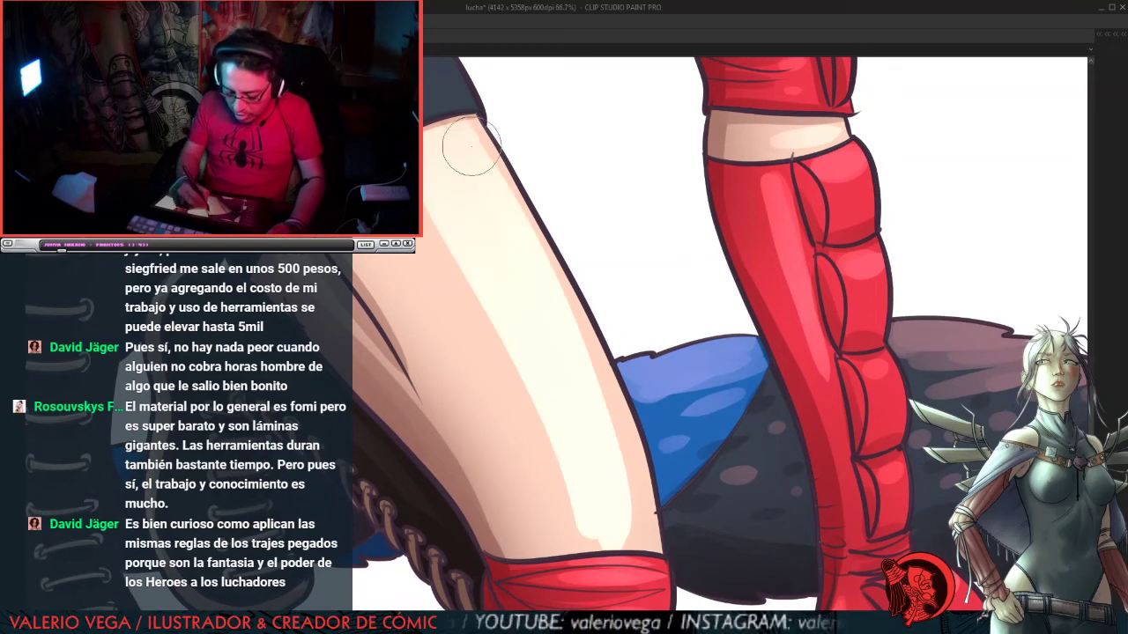
pyautogui.moveTo(471, 145); pyautogui.dragTo(617, 511)
pyautogui.moveTo(460, 259); pyautogui.dragTo(595, 539)
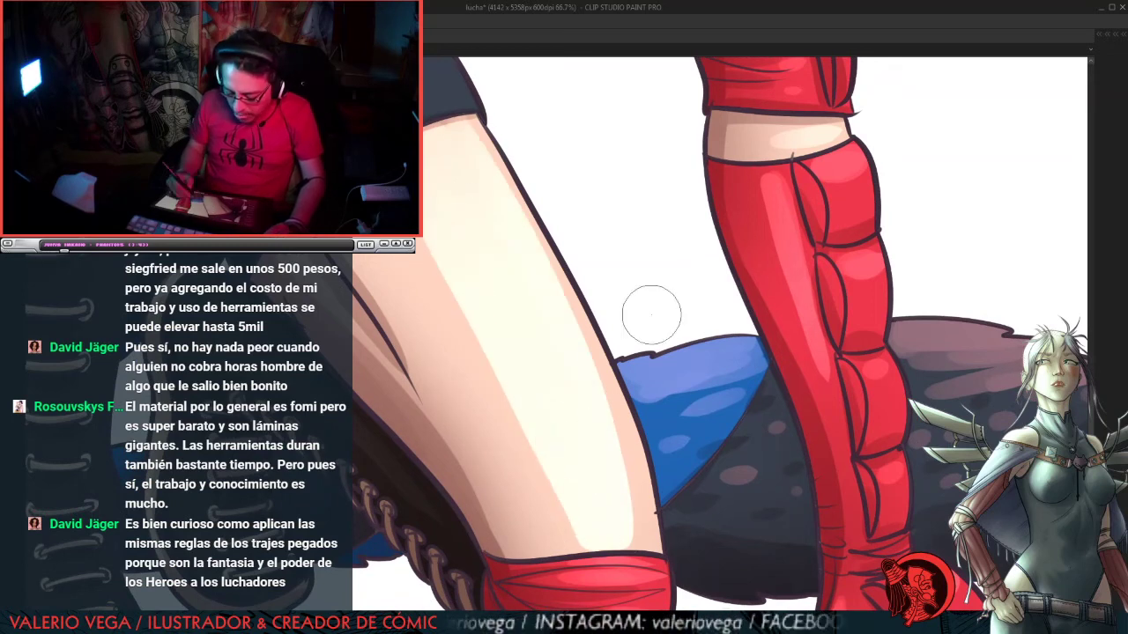
# Step: Paint glow highlights on the dark trunks, filling the hip area above the thigh and adding one along the waistband
pyautogui.moveTo(651, 315); pyautogui.dragTo(611, 386)
pyautogui.moveTo(444, 367); pyautogui.dragTo(568, 313)
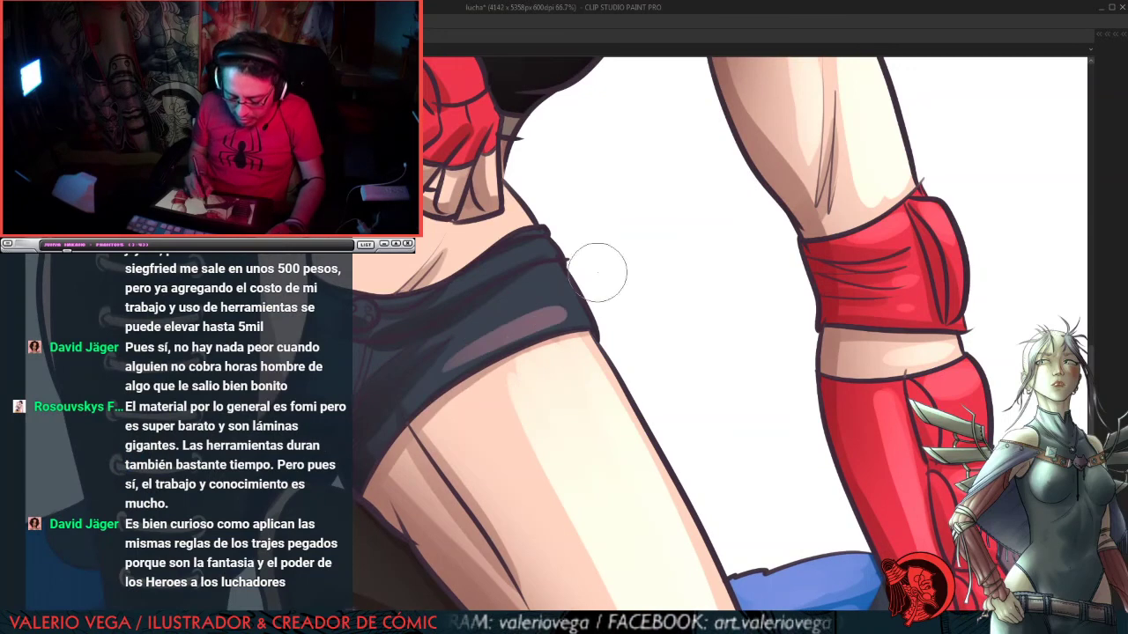
pyautogui.moveTo(484, 319); pyautogui.dragTo(567, 275)
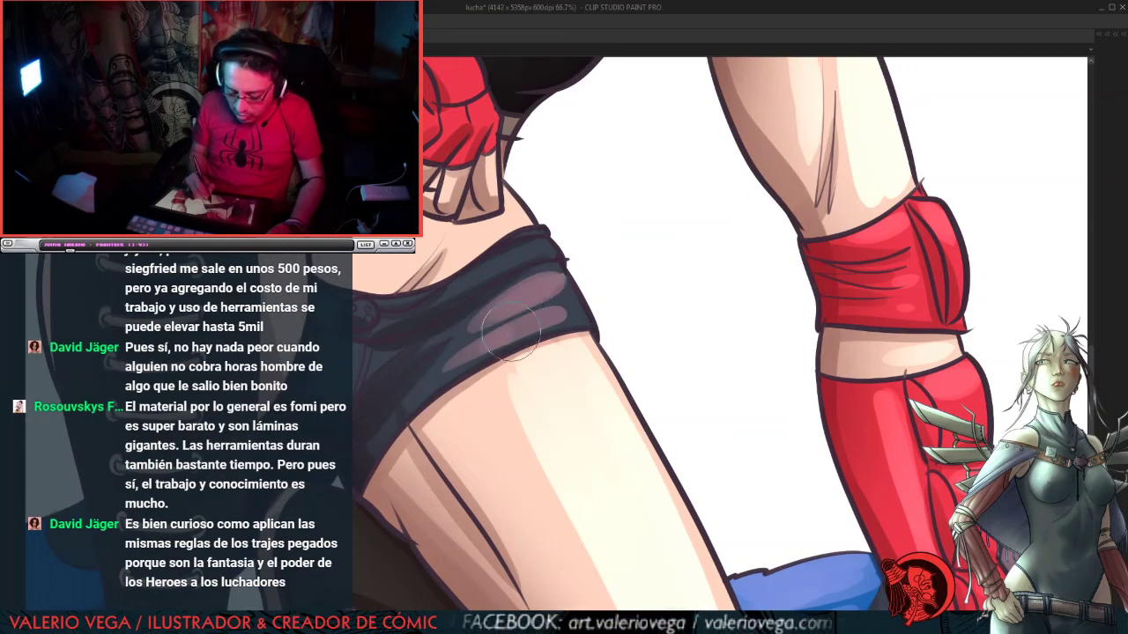
pyautogui.moveTo(511, 331)
pyautogui.mouseDown()
pyautogui.moveTo(552, 302)
pyautogui.moveTo(588, 319)
pyautogui.mouseUp()
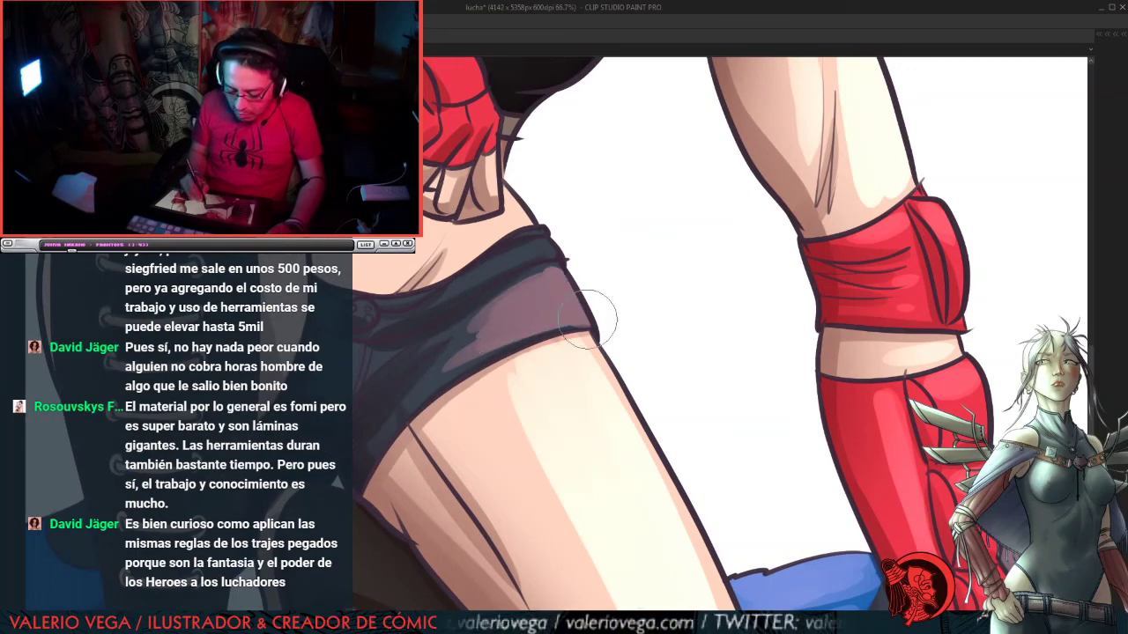
pyautogui.moveTo(454, 291); pyautogui.dragTo(553, 264)
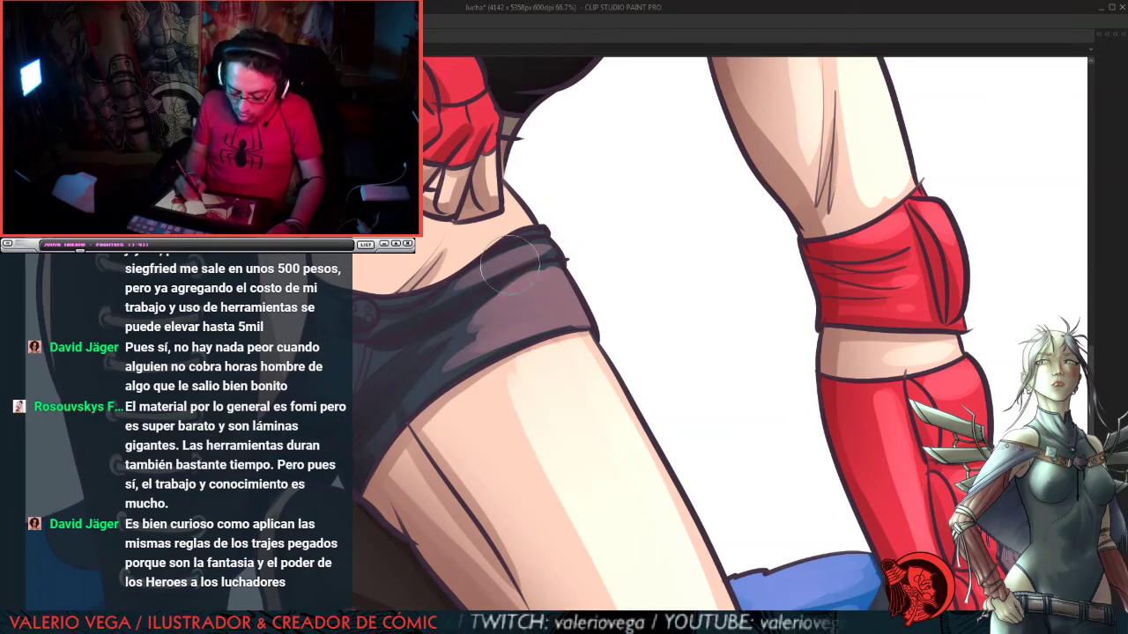
# Step: Paint glow highlights along the trunks' waistband and on their front panel below the round buckle
pyautogui.moveTo(509, 261); pyautogui.dragTo(564, 230)
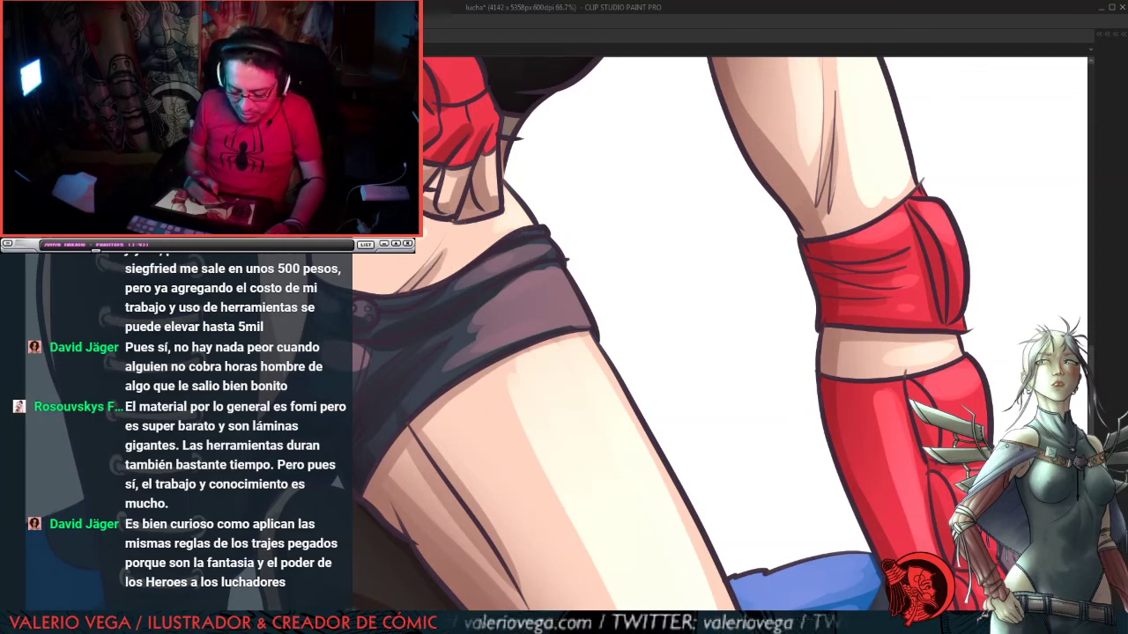
pyautogui.moveTo(412, 345); pyautogui.dragTo(597, 424)
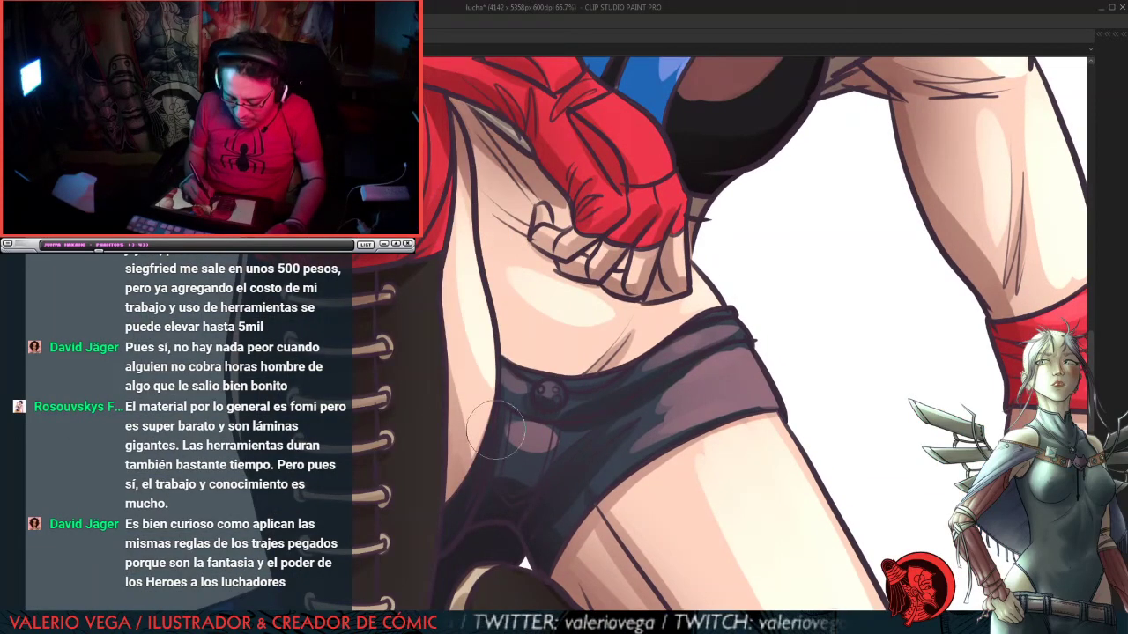
pyautogui.moveTo(446, 185); pyautogui.dragTo(468, 340)
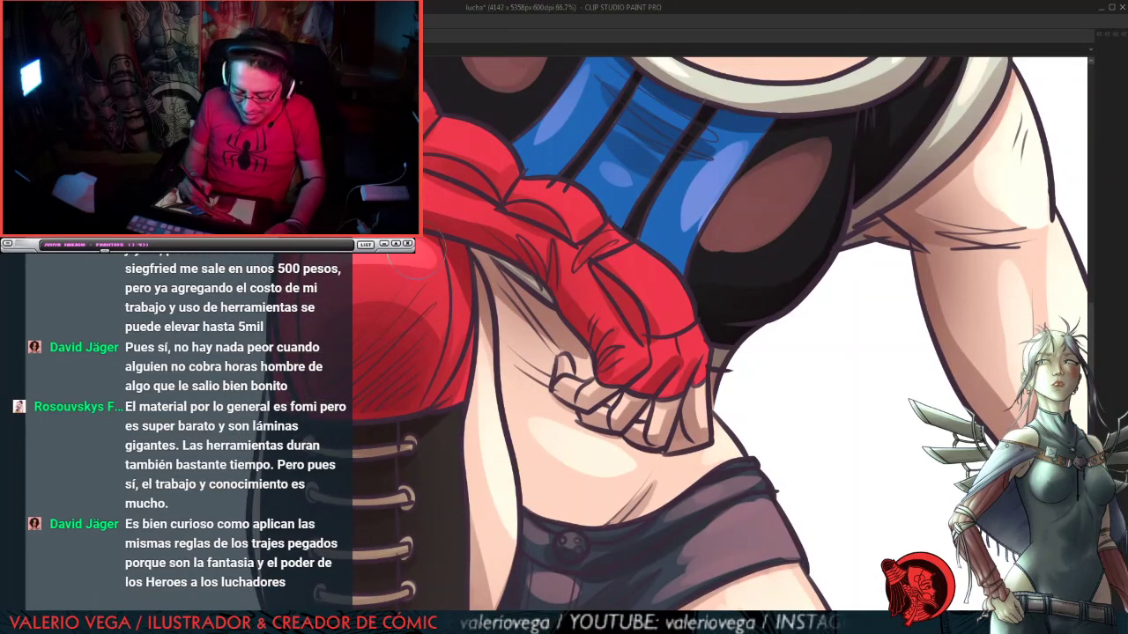
pyautogui.moveTo(528, 397); pyautogui.dragTo(525, 109)
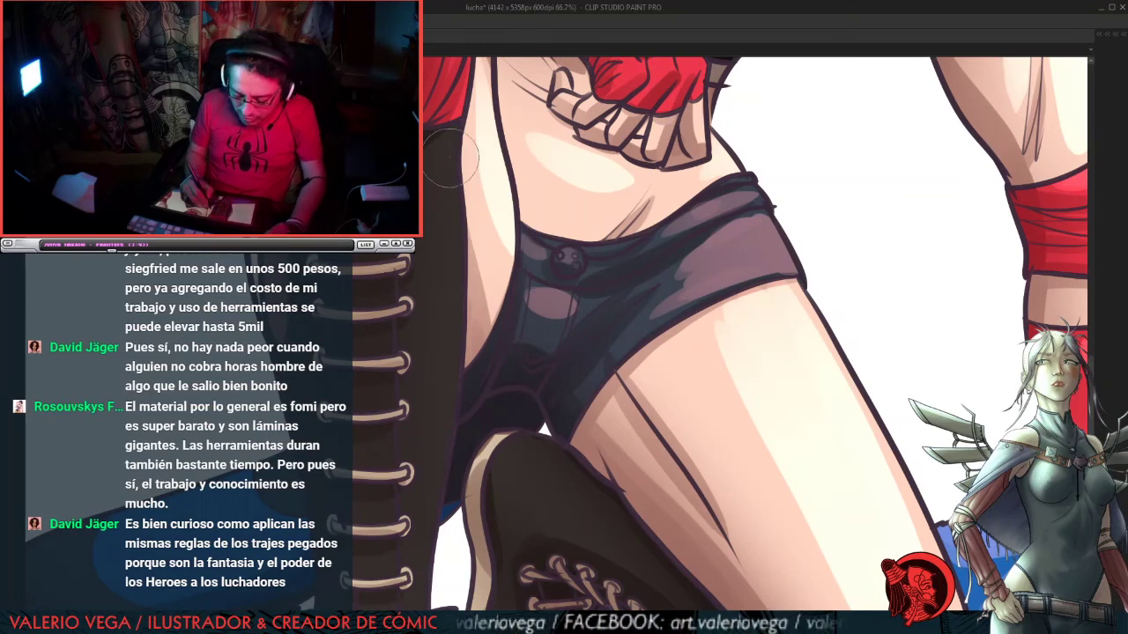
# Step: Paint glow highlights along the edge of the tall laced boot's shaft and on the toes and heel of both boots
pyautogui.moveTo(448, 154); pyautogui.dragTo(454, 374)
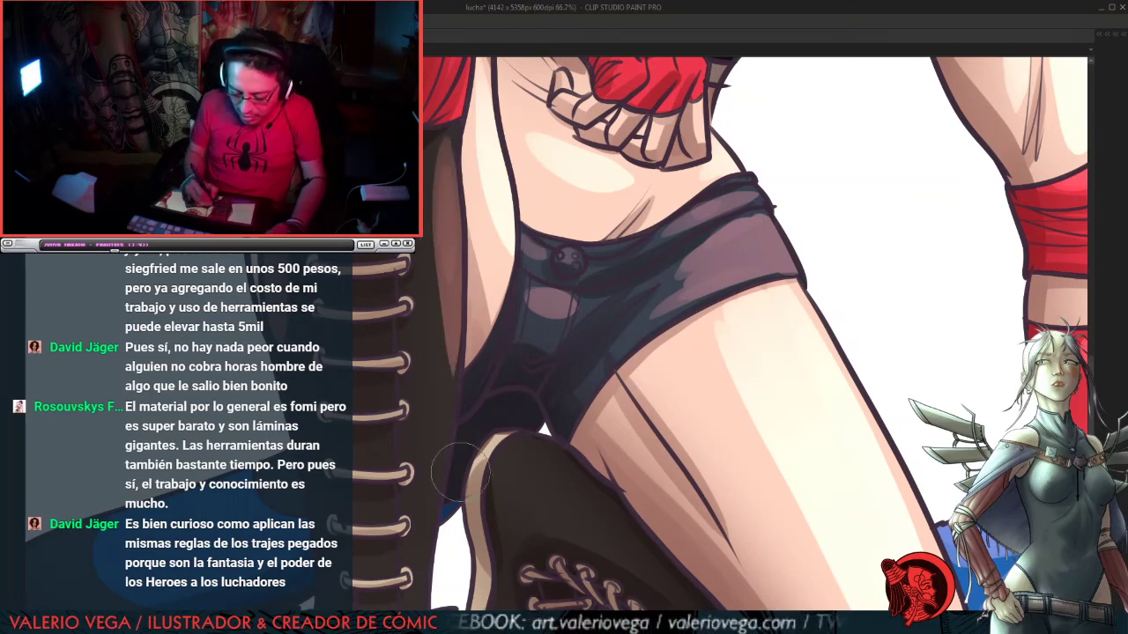
pyautogui.scroll(-5, 452, 377)
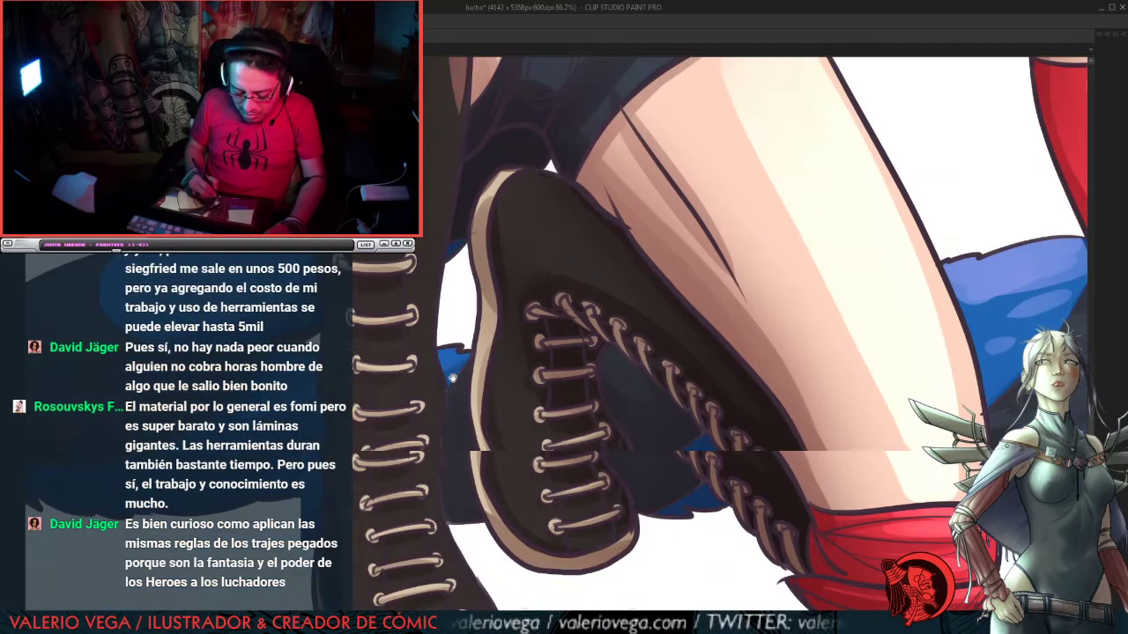
pyautogui.moveTo(452, 378); pyautogui.dragTo(445, 254)
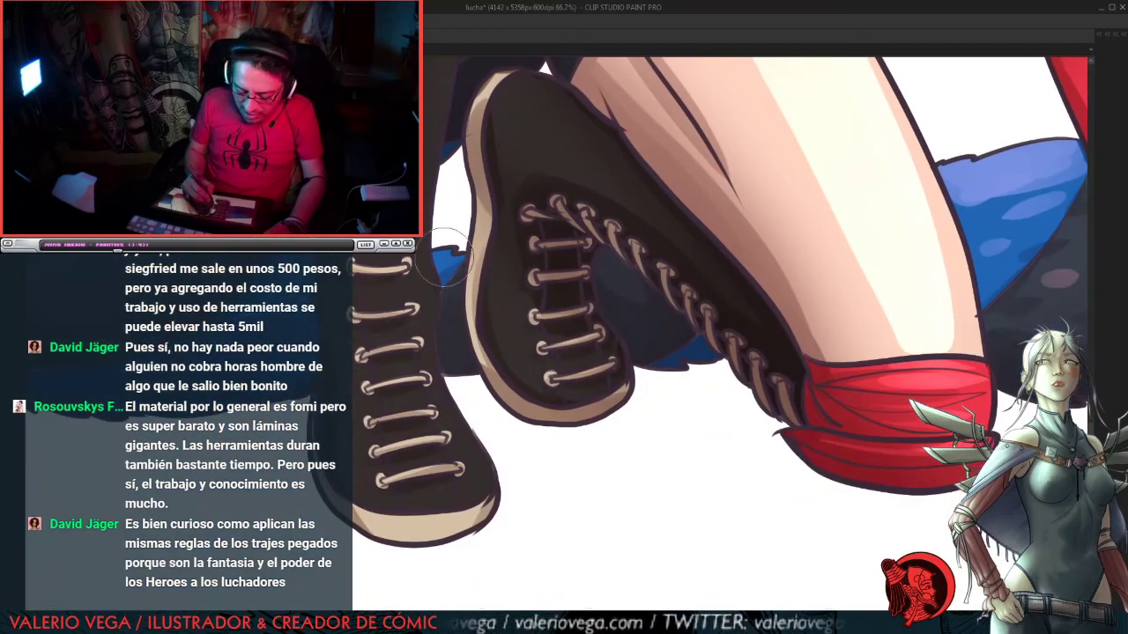
pyautogui.moveTo(669, 221); pyautogui.dragTo(465, 372)
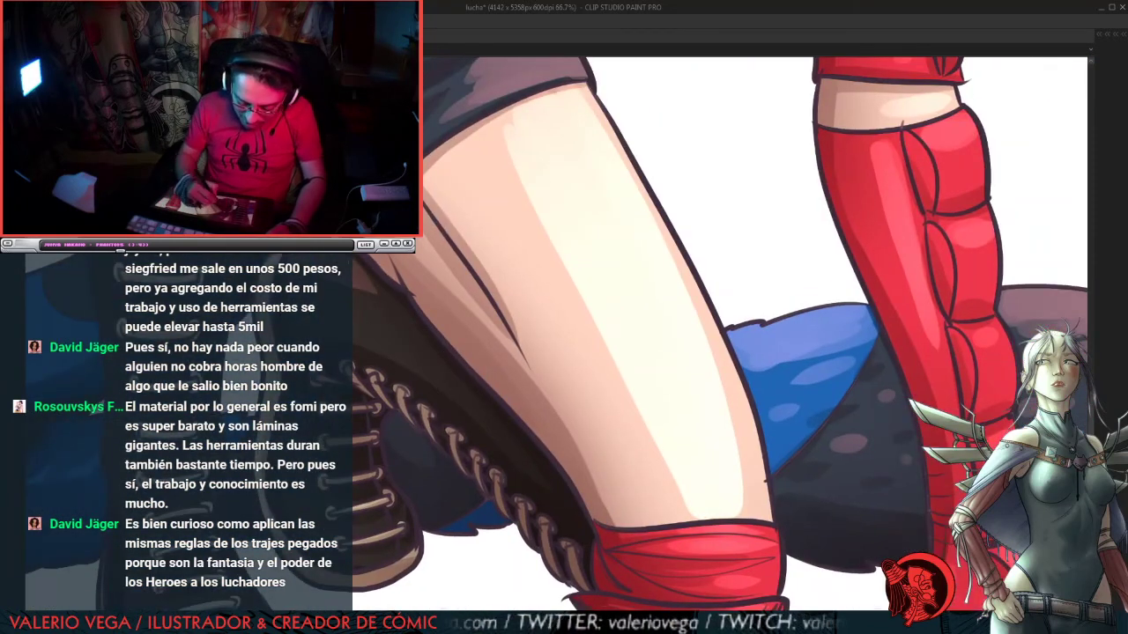
pyautogui.moveTo(422, 516); pyautogui.dragTo(518, 277)
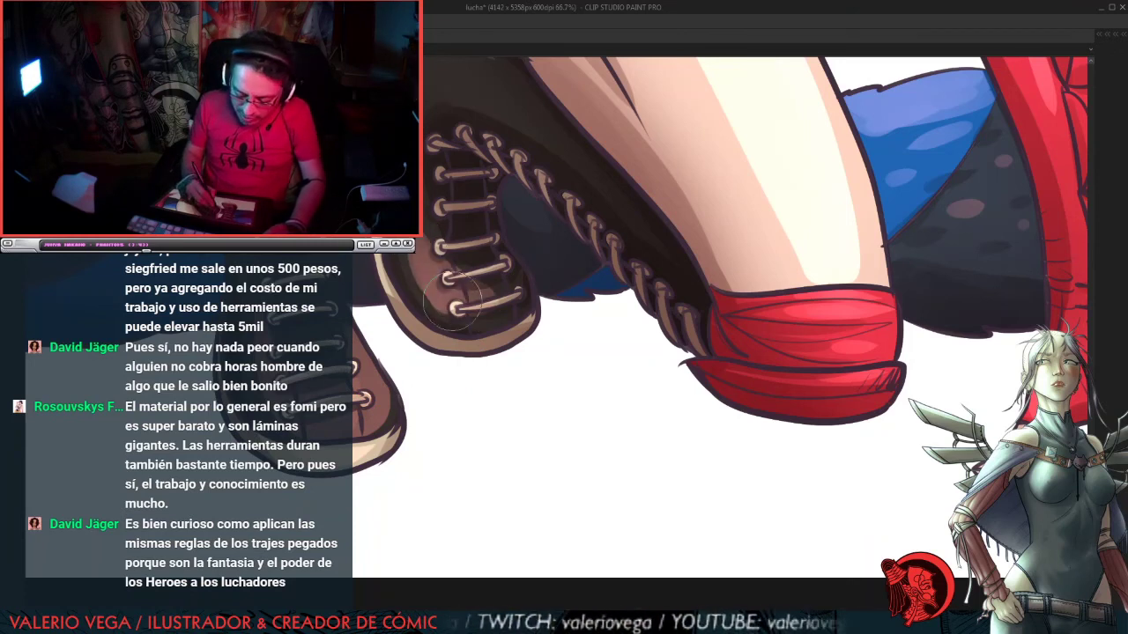
pyautogui.scroll(3, 528, 326)
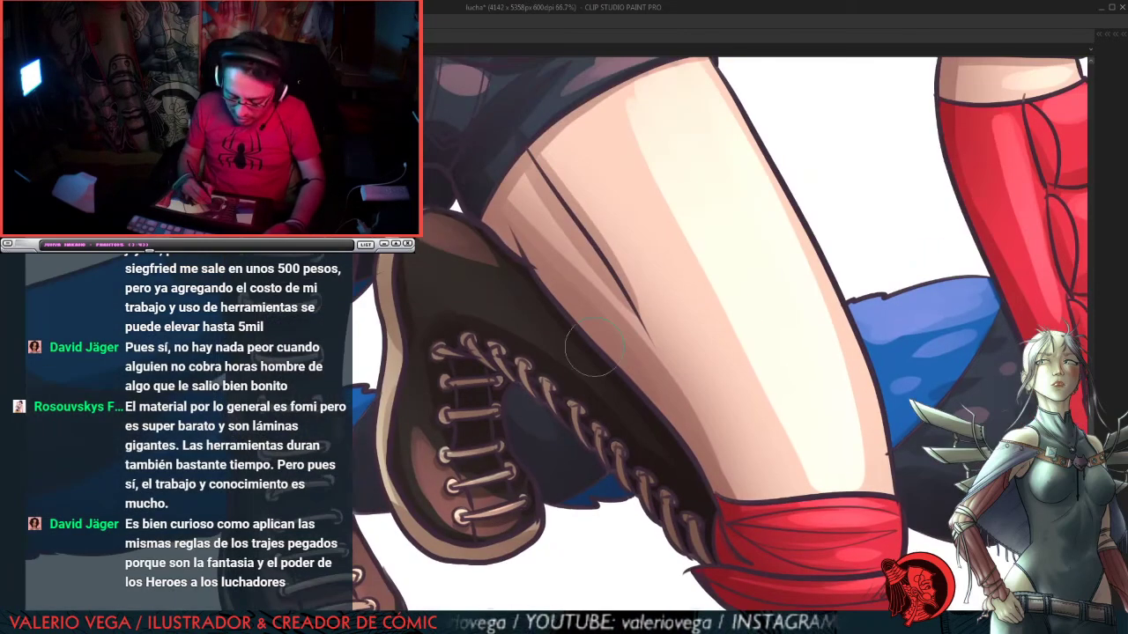
pyautogui.moveTo(420, 275); pyautogui.dragTo(442, 275)
# Step: Paint glow highlights on the blue and dark furry shape behind the tall boot, with a broad band along its upper edge
pyautogui.moveTo(342, 356); pyautogui.dragTo(721, 352)
pyautogui.moveTo(610, 397)
pyautogui.mouseDown()
pyautogui.moveTo(583, 431)
pyautogui.moveTo(571, 408)
pyautogui.moveTo(548, 441)
pyautogui.mouseUp()
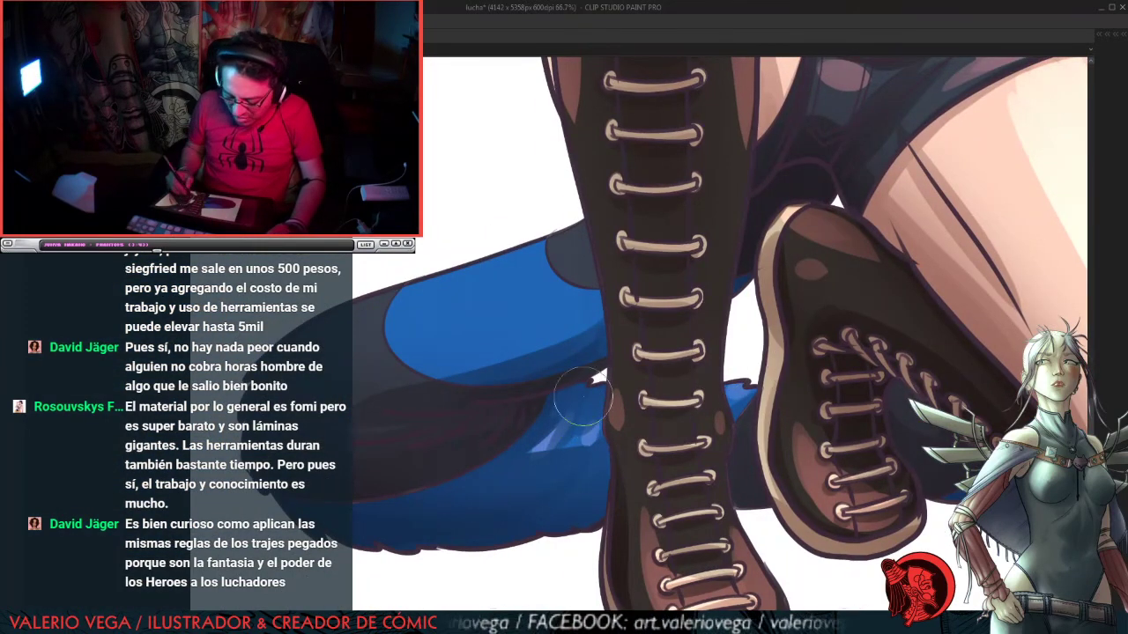
pyautogui.moveTo(583, 398); pyautogui.dragTo(738, 420)
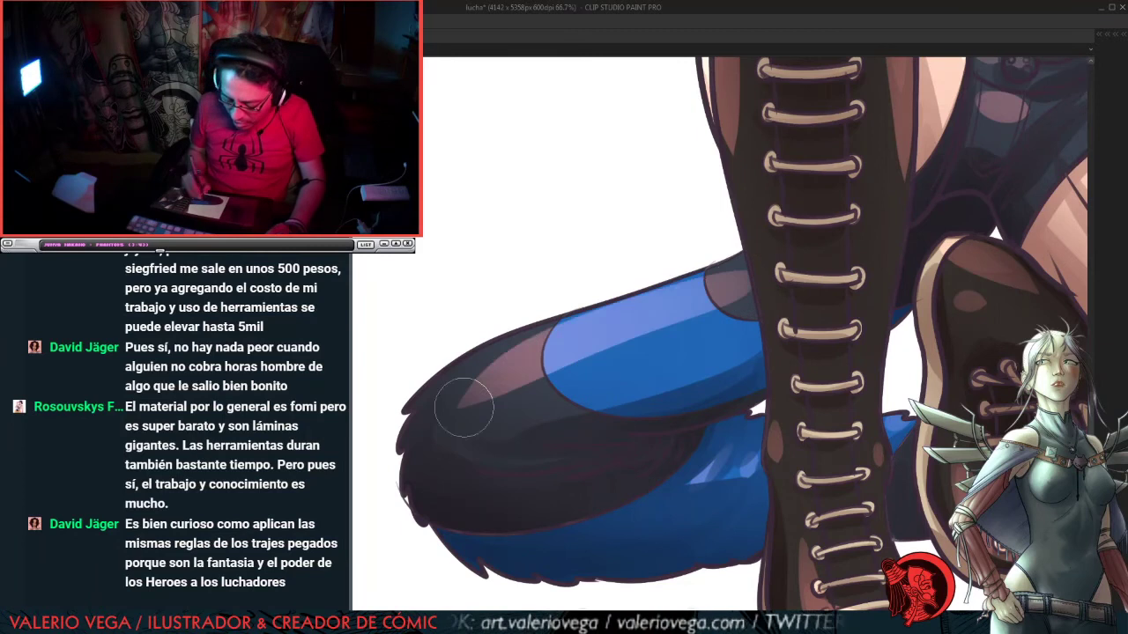
pyautogui.moveTo(734, 262)
pyautogui.mouseDown()
pyautogui.moveTo(599, 310)
pyautogui.moveTo(744, 282)
pyautogui.moveTo(737, 250)
pyautogui.moveTo(720, 289)
pyautogui.moveTo(551, 344)
pyautogui.moveTo(735, 261)
pyautogui.moveTo(730, 251)
pyautogui.moveTo(706, 299)
pyautogui.moveTo(626, 343)
pyautogui.moveTo(726, 265)
pyautogui.moveTo(539, 330)
pyautogui.moveTo(425, 471)
pyautogui.mouseUp()
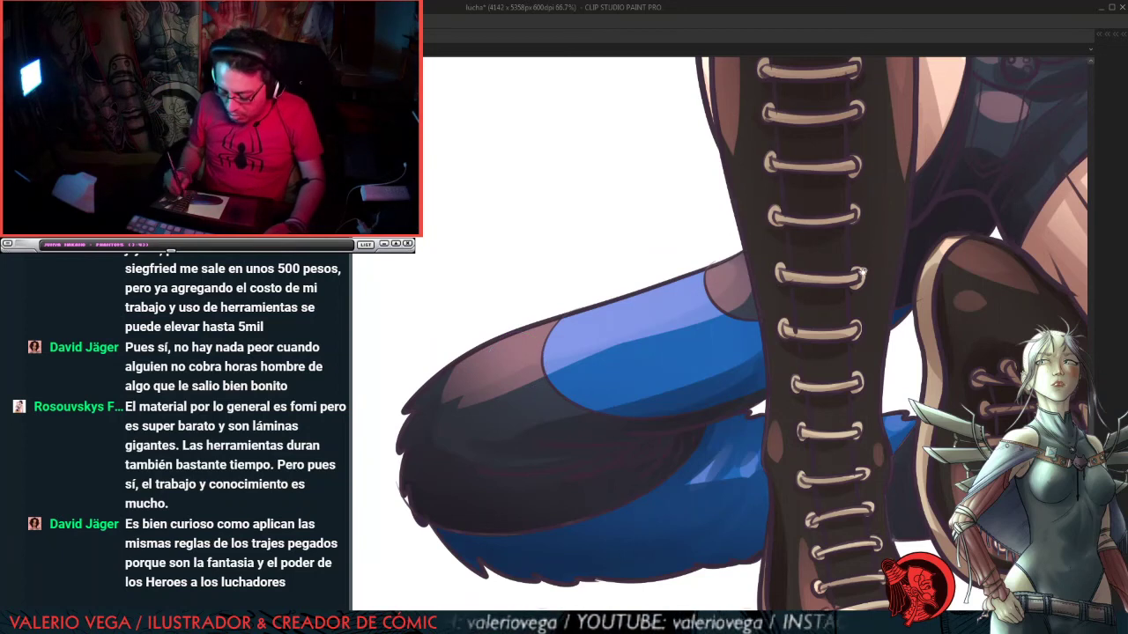
pyautogui.moveTo(745, 296); pyautogui.dragTo(402, 483)
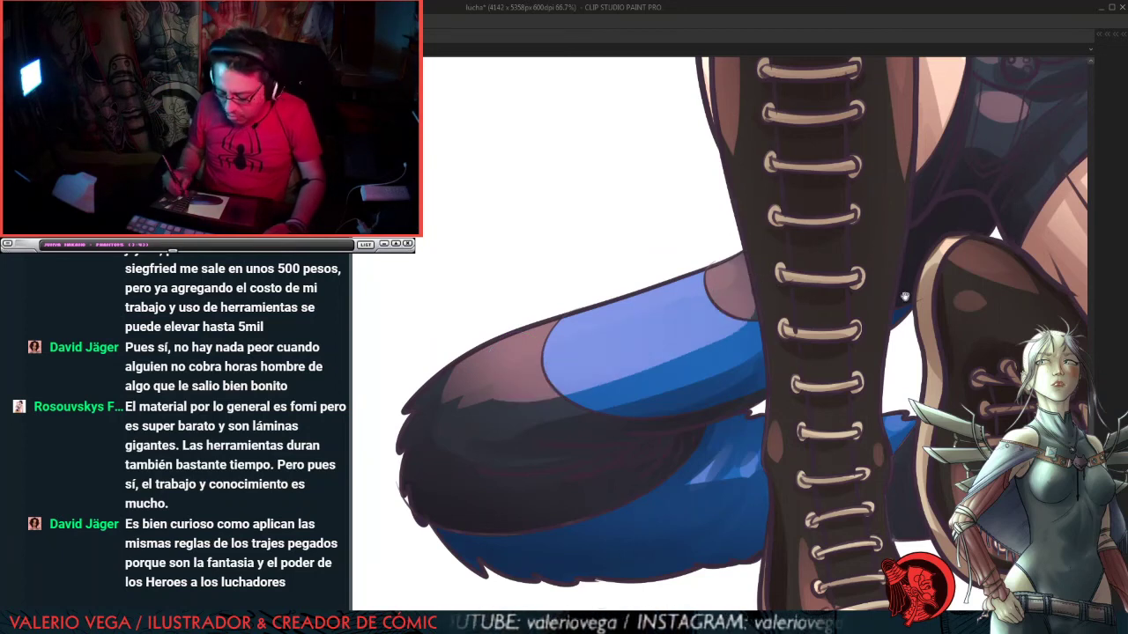
# Step: Check the boots, trunks, thigh, red forearm guard and torso for areas that still lack highlights
pyautogui.moveTo(904, 297); pyautogui.dragTo(617, 377)
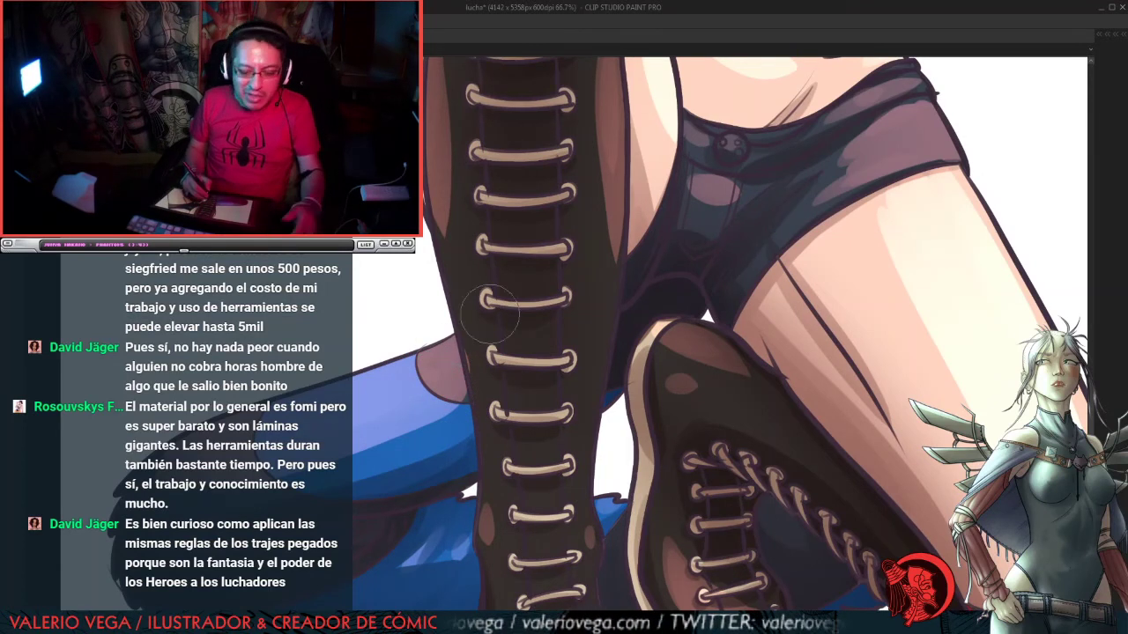
pyautogui.press('[')
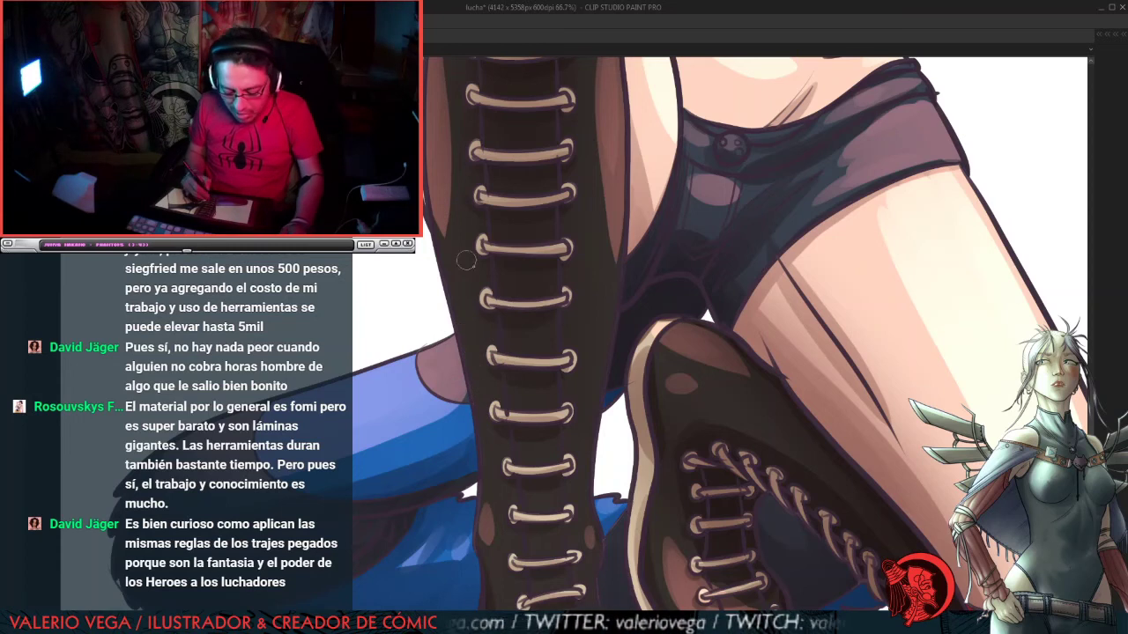
pyautogui.press('Tab')
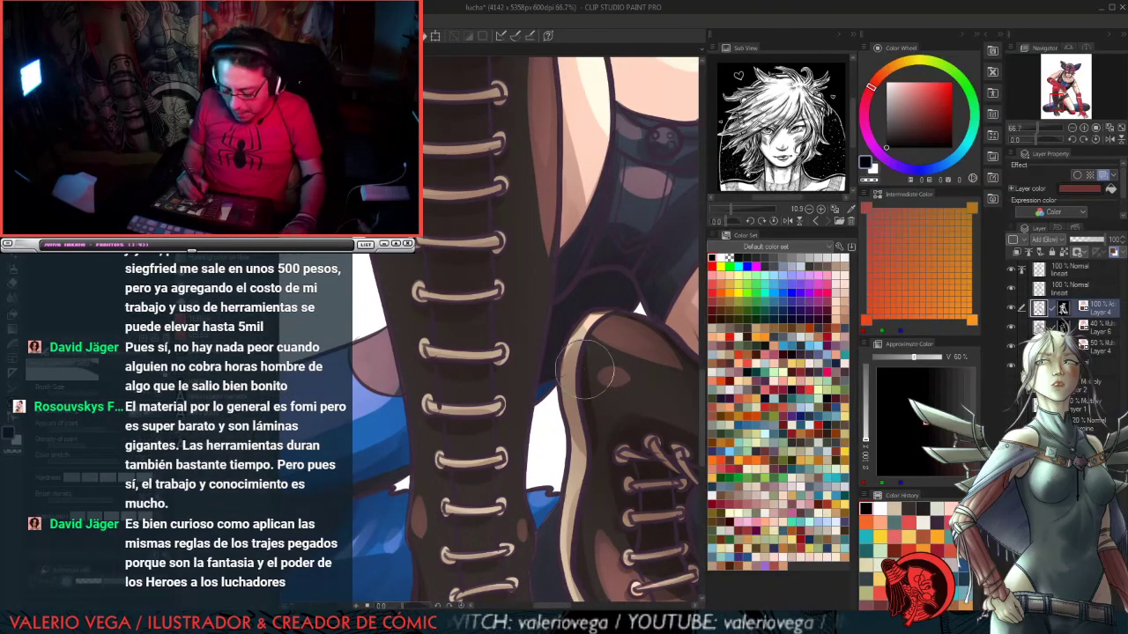
pyautogui.press('Tab')
pyautogui.moveTo(797, 291); pyautogui.dragTo(674, 458)
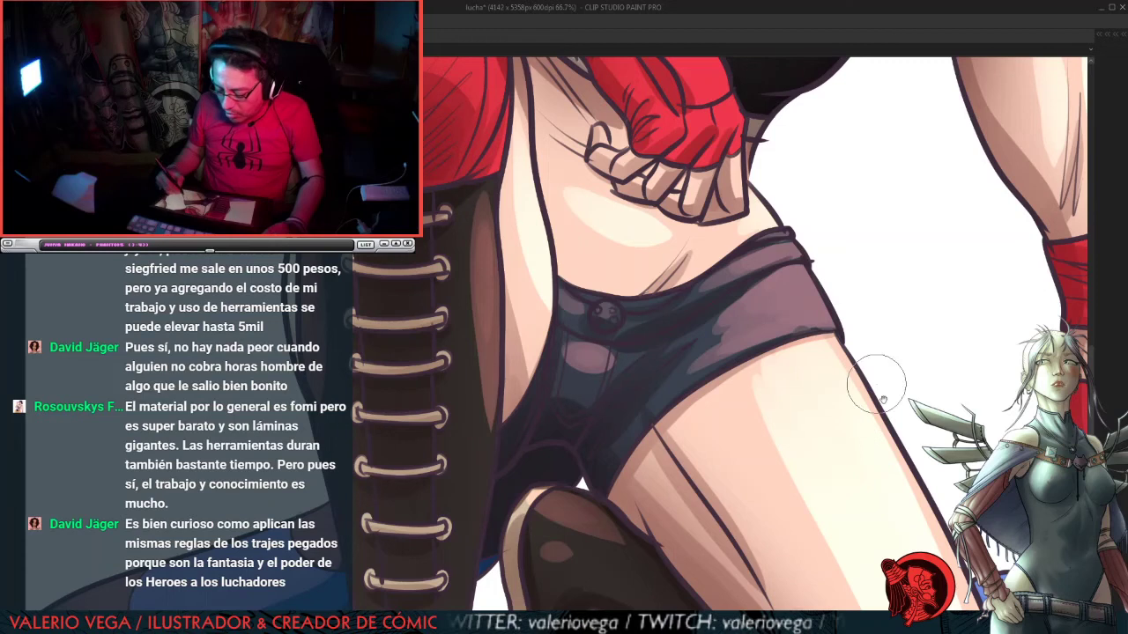
pyautogui.moveTo(865, 485); pyautogui.dragTo(412, 231)
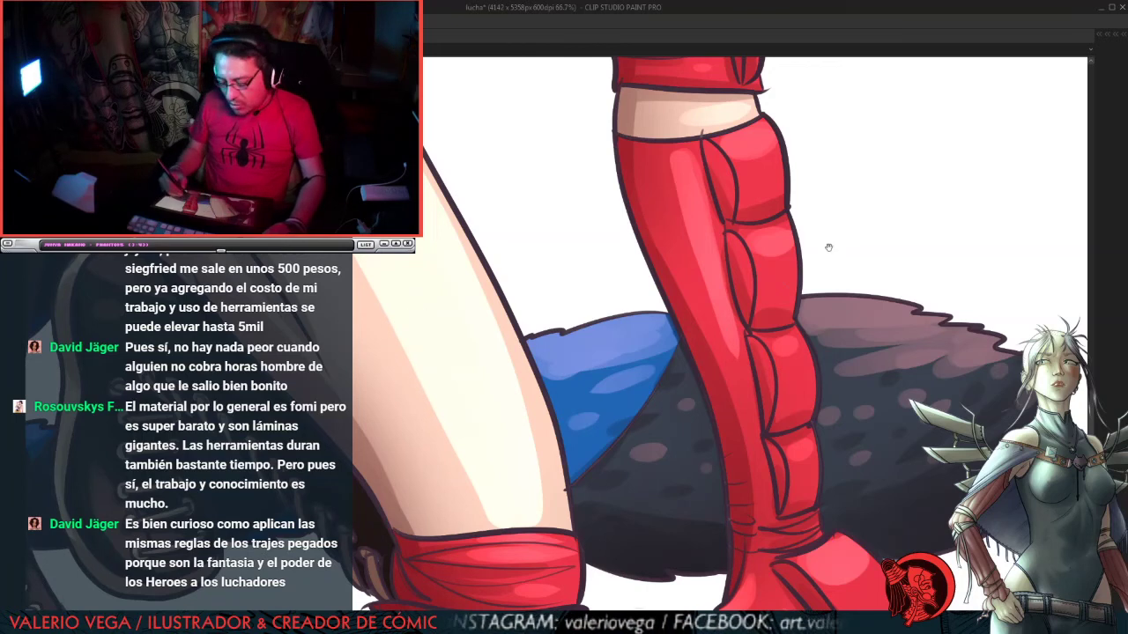
pyautogui.moveTo(811, 259); pyautogui.dragTo(770, 446)
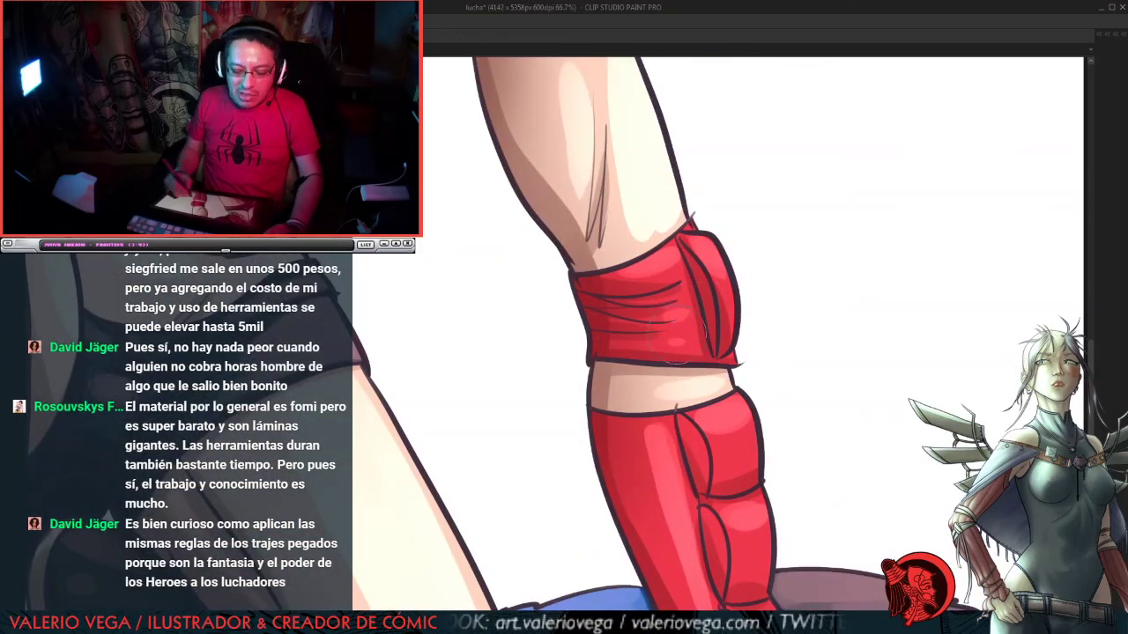
pyautogui.moveTo(359, 187); pyautogui.dragTo(650, 396)
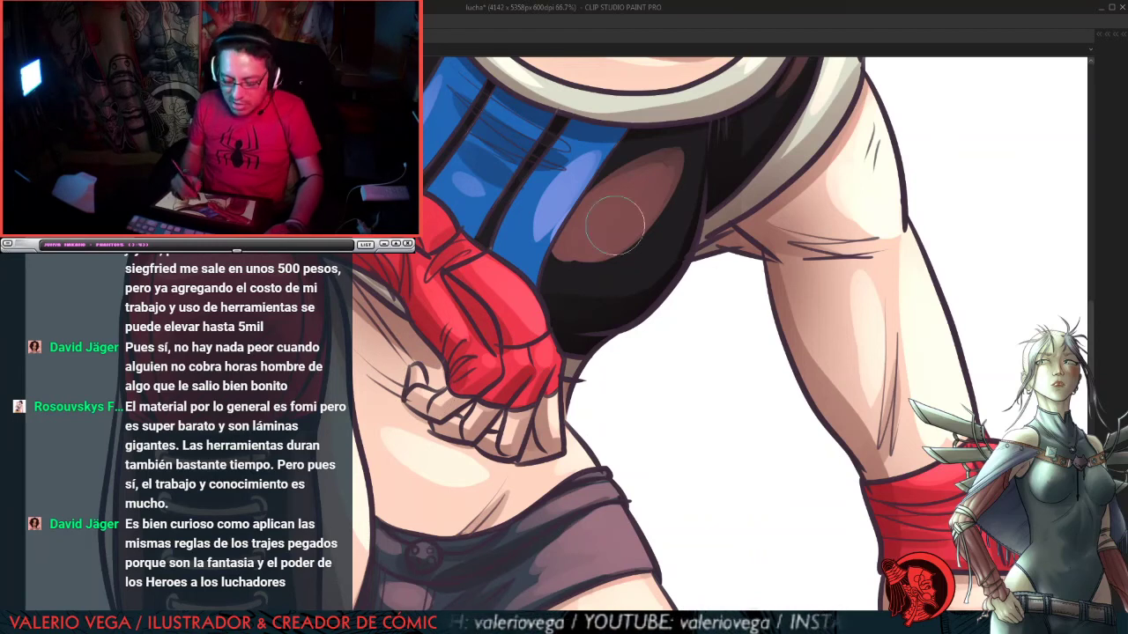
pyautogui.moveTo(474, 247)
pyautogui.mouseDown()
pyautogui.moveTo(519, 237)
pyautogui.moveTo(588, 375)
pyautogui.mouseUp()
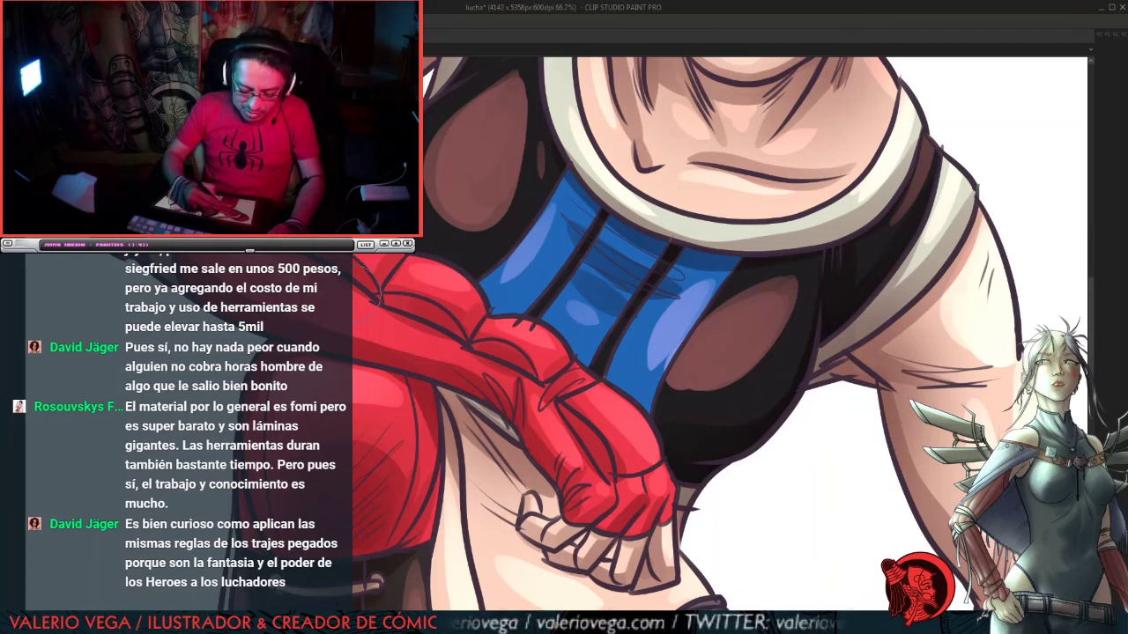
pyautogui.moveTo(371, 227); pyautogui.dragTo(490, 426)
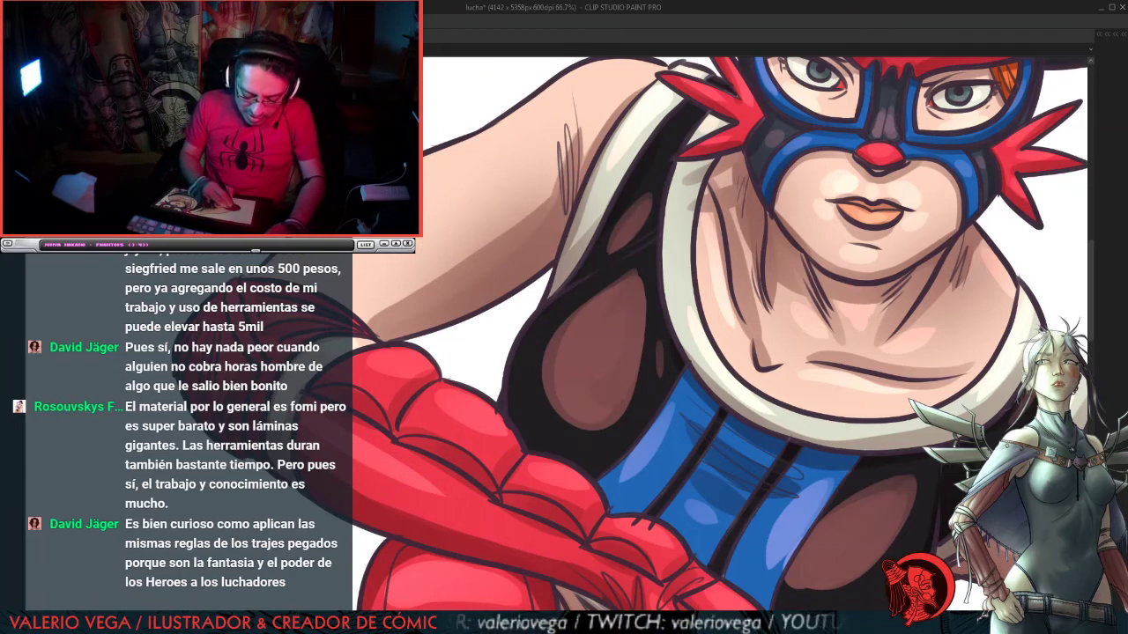
# Step: Paint a broad glow highlight along the upper edge of the bare upper arm, from the shoulder to the red wrap
pyautogui.moveTo(646, 242); pyautogui.dragTo(681, 371)
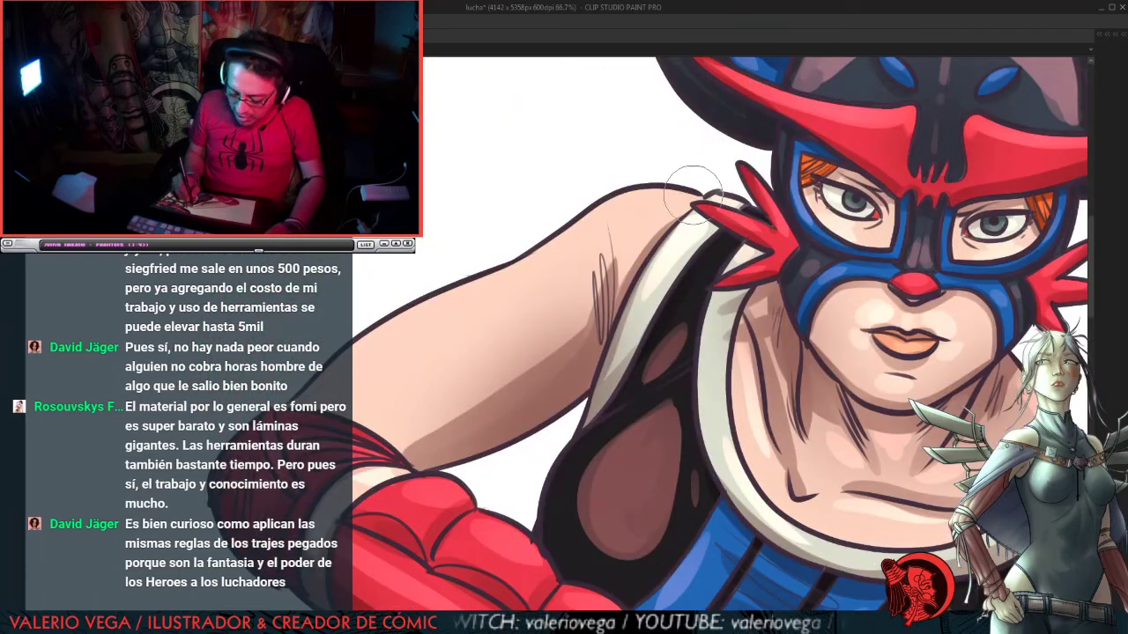
pyautogui.moveTo(687, 197)
pyautogui.mouseDown()
pyautogui.moveTo(593, 223)
pyautogui.moveTo(503, 293)
pyautogui.moveTo(381, 354)
pyautogui.mouseUp()
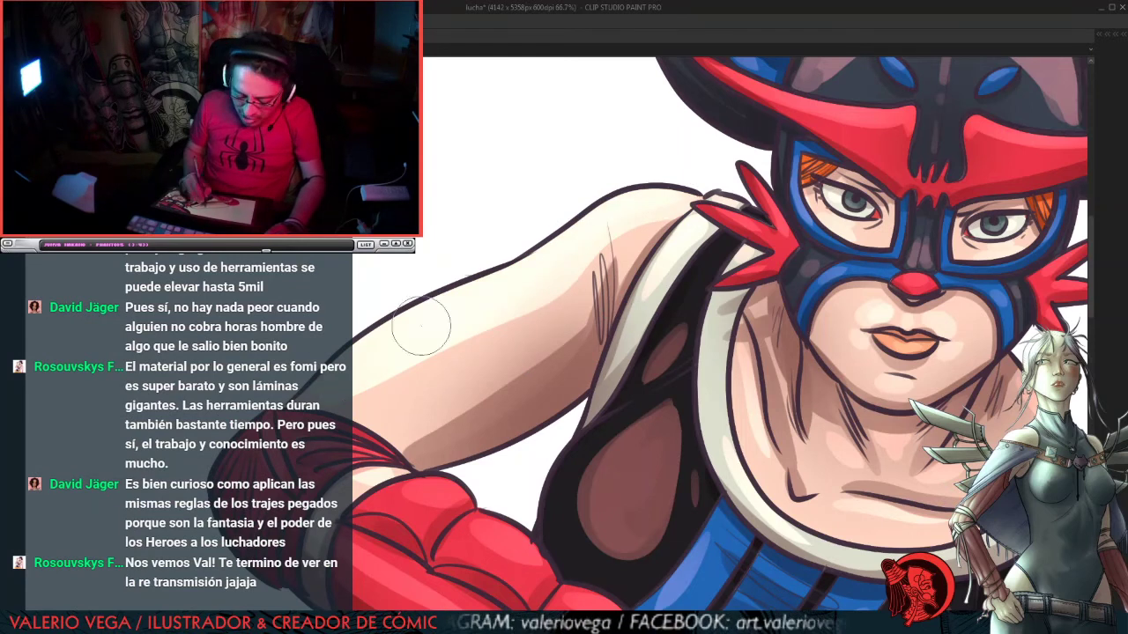
# Step: Examine the whole figure from the mask through the chest, trunks and boots to the gloved hand for missing highlights
pyautogui.moveTo(828, 333); pyautogui.dragTo(419, 366)
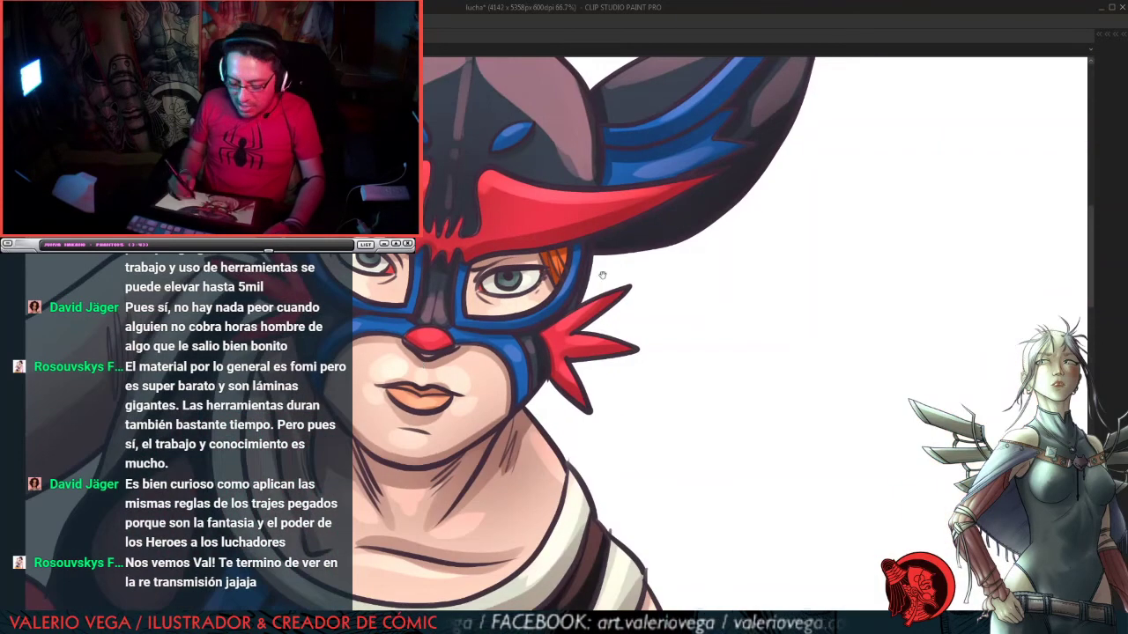
pyautogui.moveTo(602, 274); pyautogui.dragTo(710, 444)
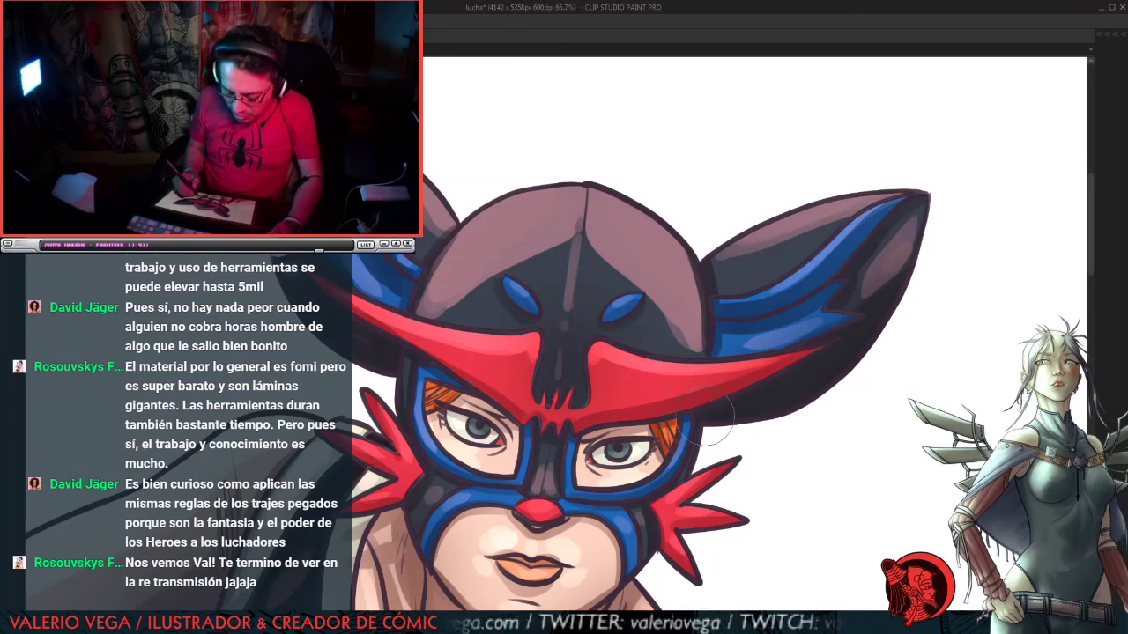
pyautogui.moveTo(753, 445); pyautogui.dragTo(730, 269)
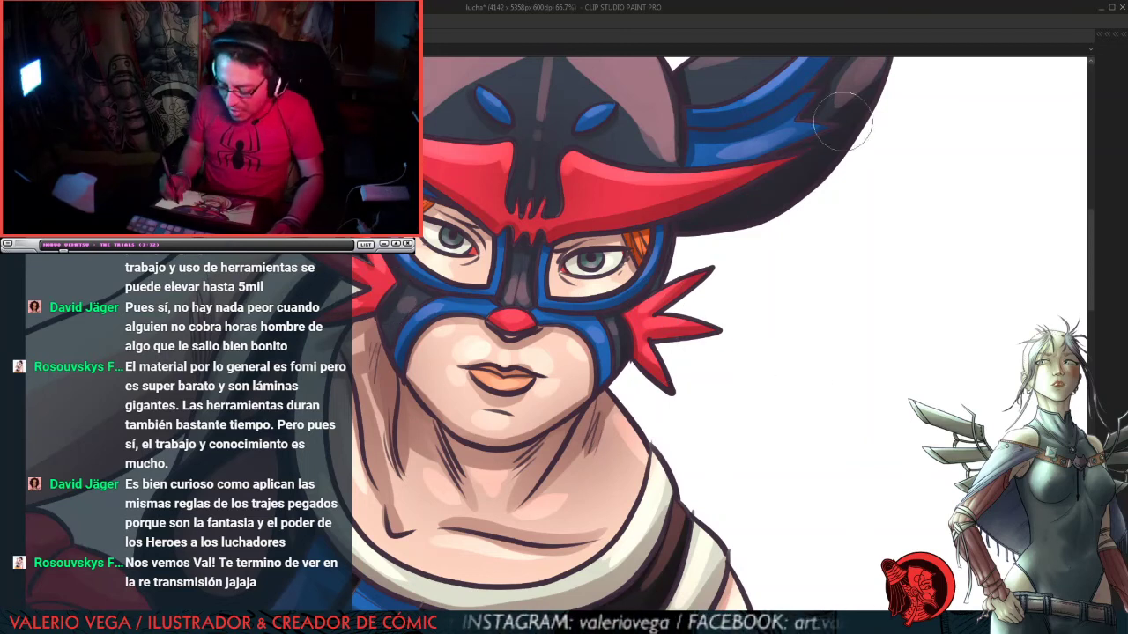
pyautogui.moveTo(750, 503); pyautogui.dragTo(749, 277)
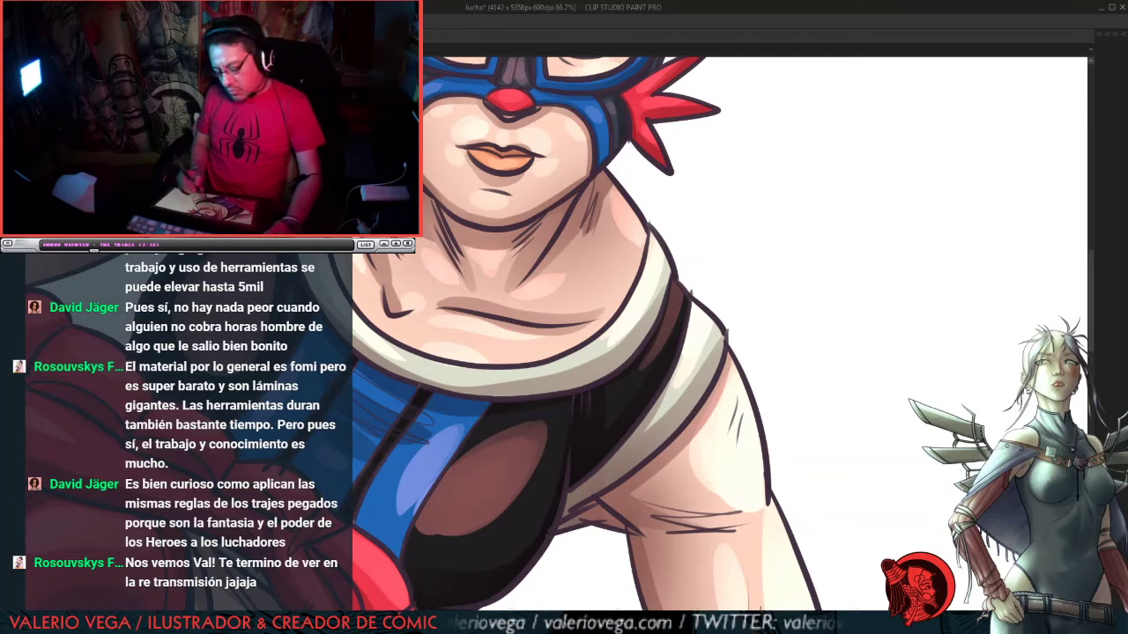
pyautogui.moveTo(612, 540); pyautogui.dragTo(804, 264)
pyautogui.moveTo(773, 490); pyautogui.dragTo(757, 355)
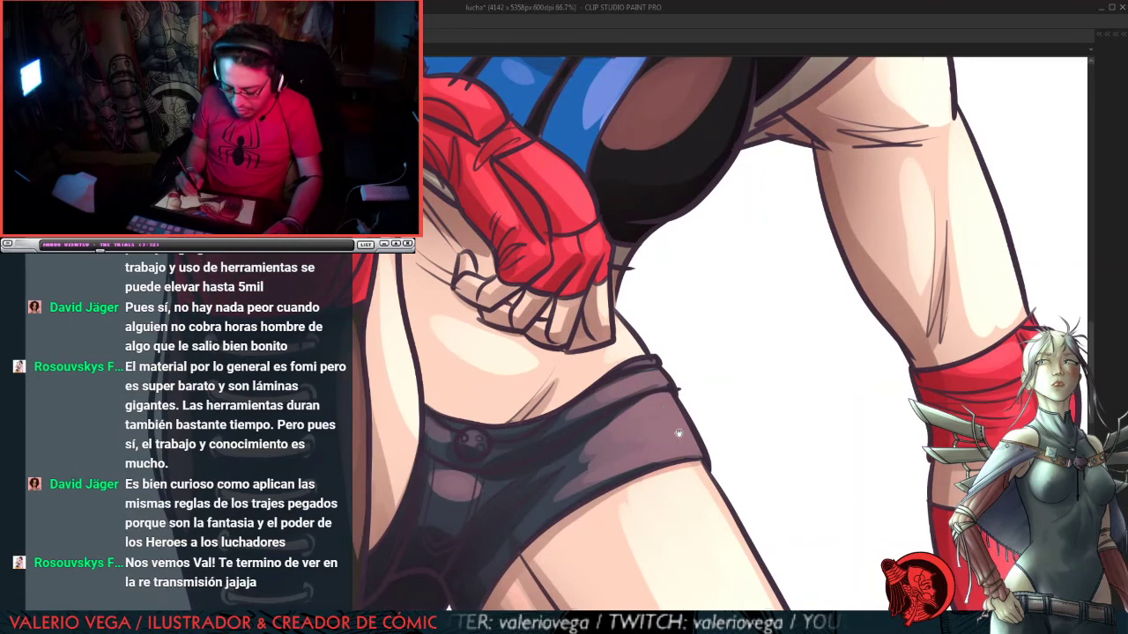
pyautogui.moveTo(705, 526); pyautogui.dragTo(738, 245)
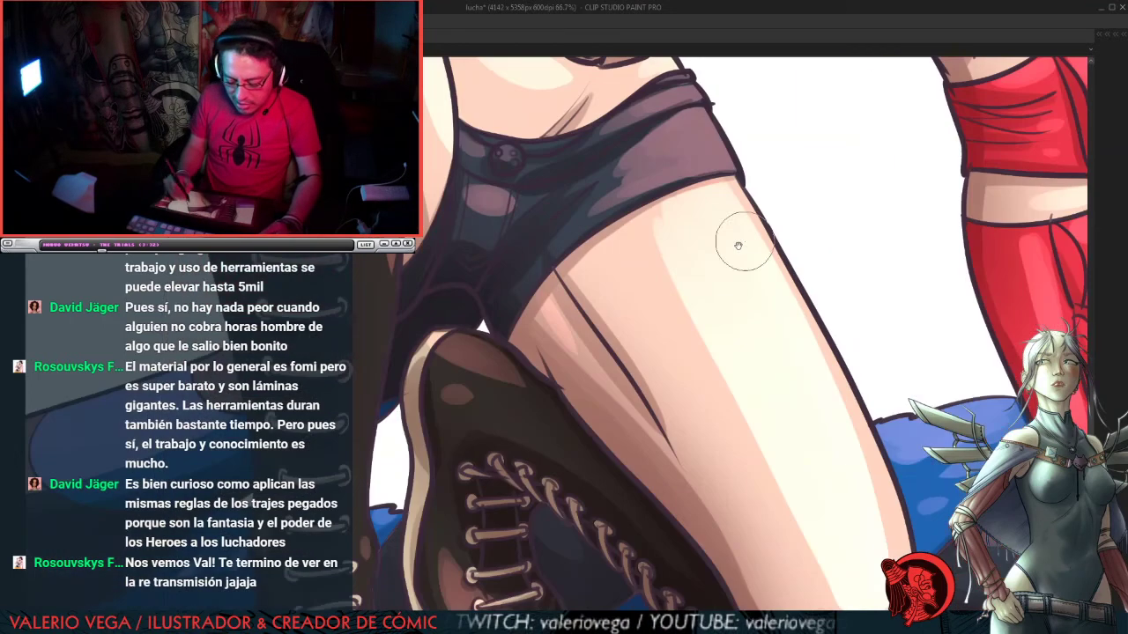
pyautogui.moveTo(776, 489); pyautogui.dragTo(832, 272)
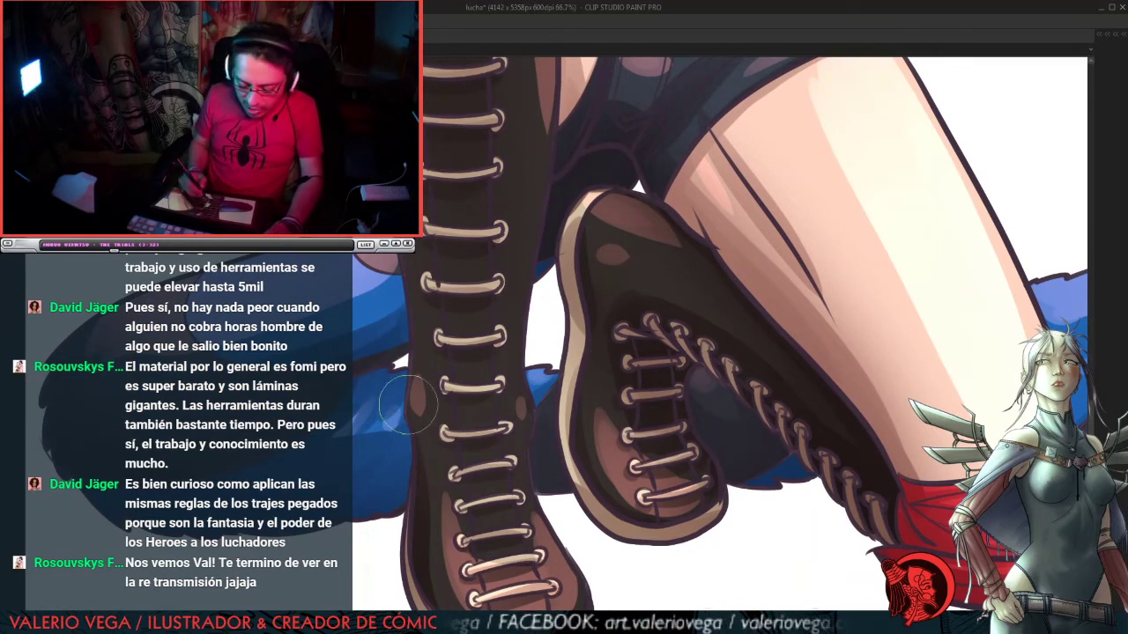
pyautogui.moveTo(898, 367); pyautogui.dragTo(414, 372)
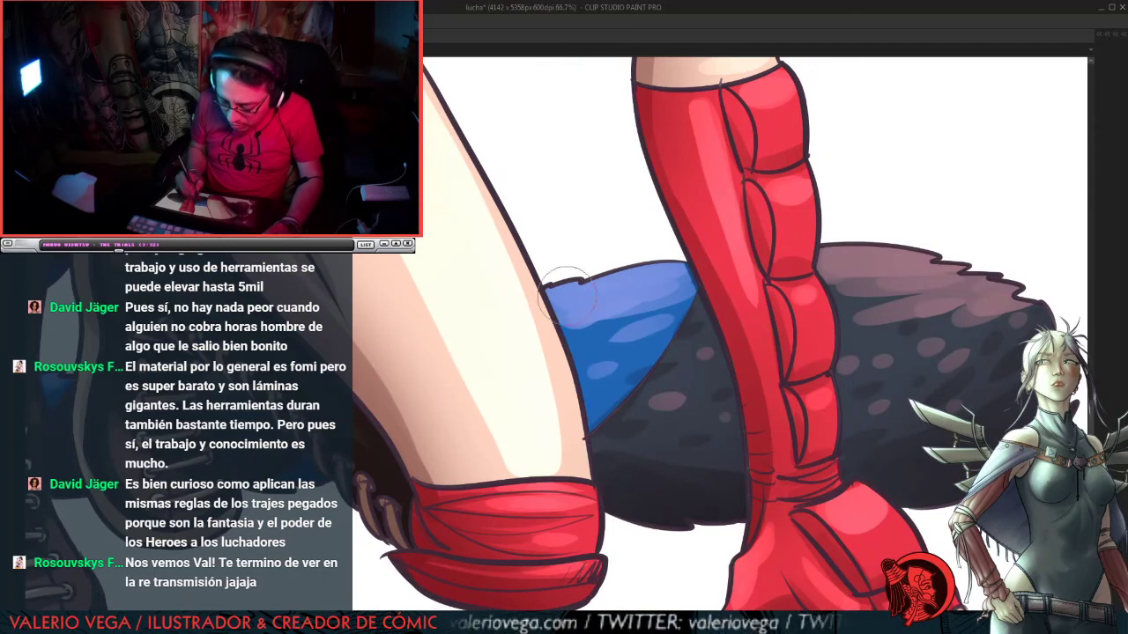
pyautogui.moveTo(762, 361); pyautogui.dragTo(515, 356)
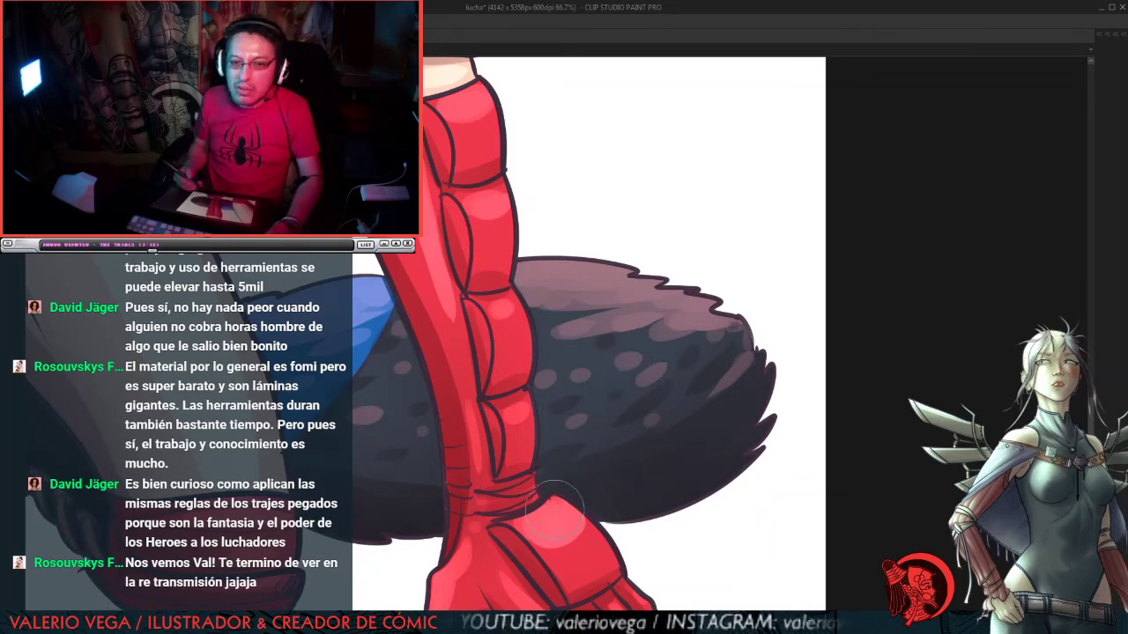
pyautogui.moveTo(669, 478); pyautogui.dragTo(704, 260)
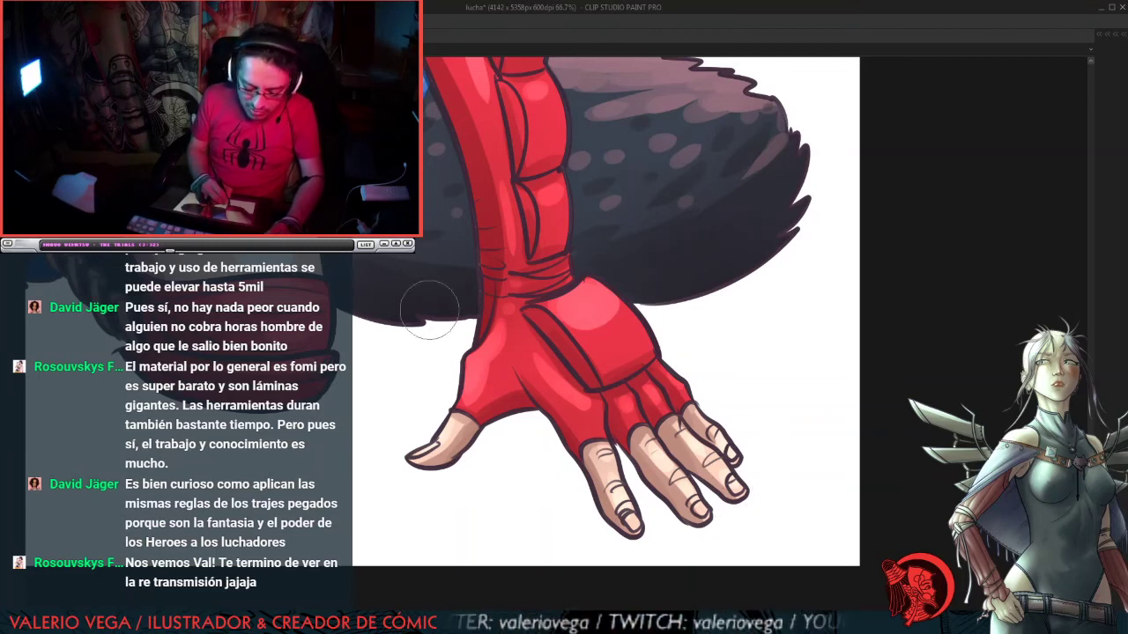
# Step: Examine the gloved hand, red knee pad, laced boots, trunks, thigh and forearm guard up close for missing highlights
pyautogui.moveTo(429, 310); pyautogui.dragTo(743, 317)
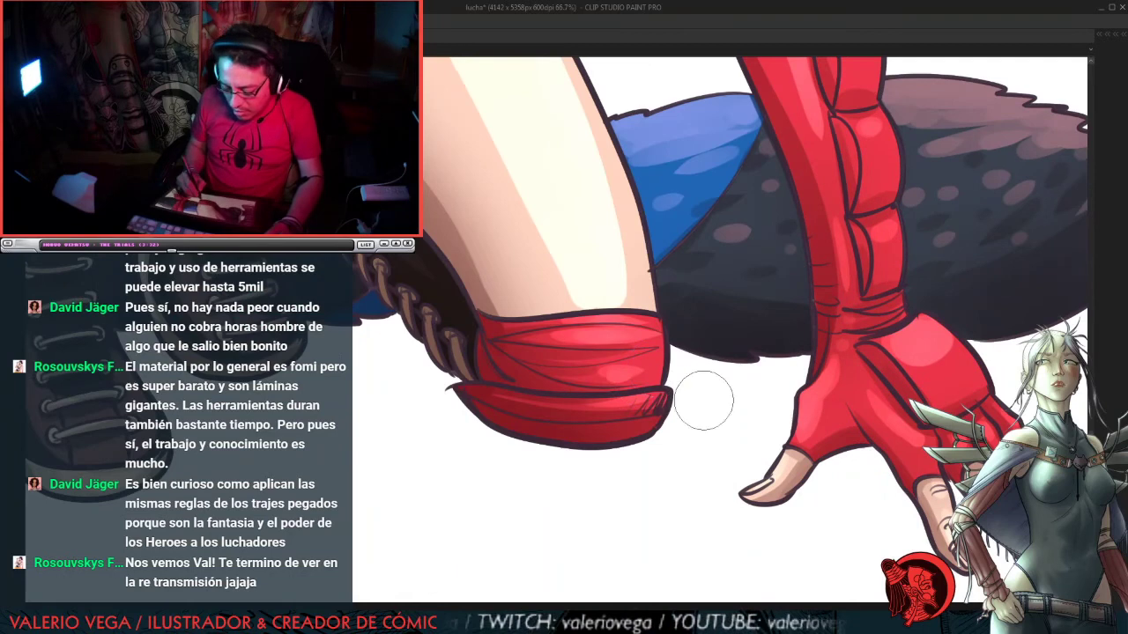
pyautogui.moveTo(305, 288); pyautogui.dragTo(694, 358)
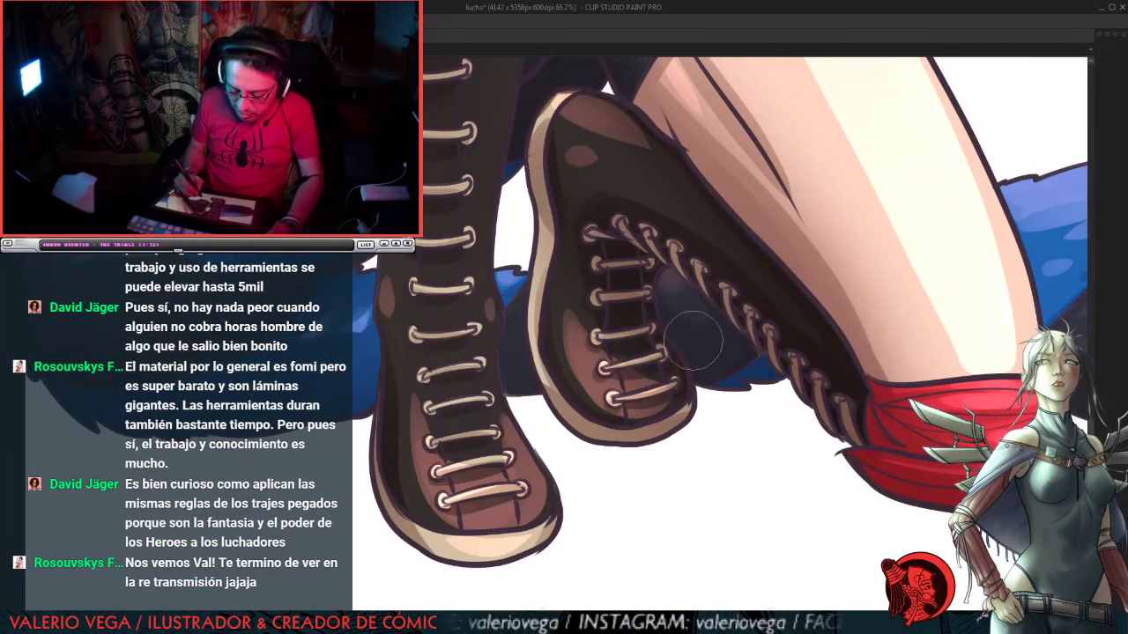
pyautogui.moveTo(820, 214); pyautogui.dragTo(774, 362)
pyautogui.moveTo(519, 180); pyautogui.dragTo(511, 492)
pyautogui.moveTo(796, 353); pyautogui.dragTo(615, 334)
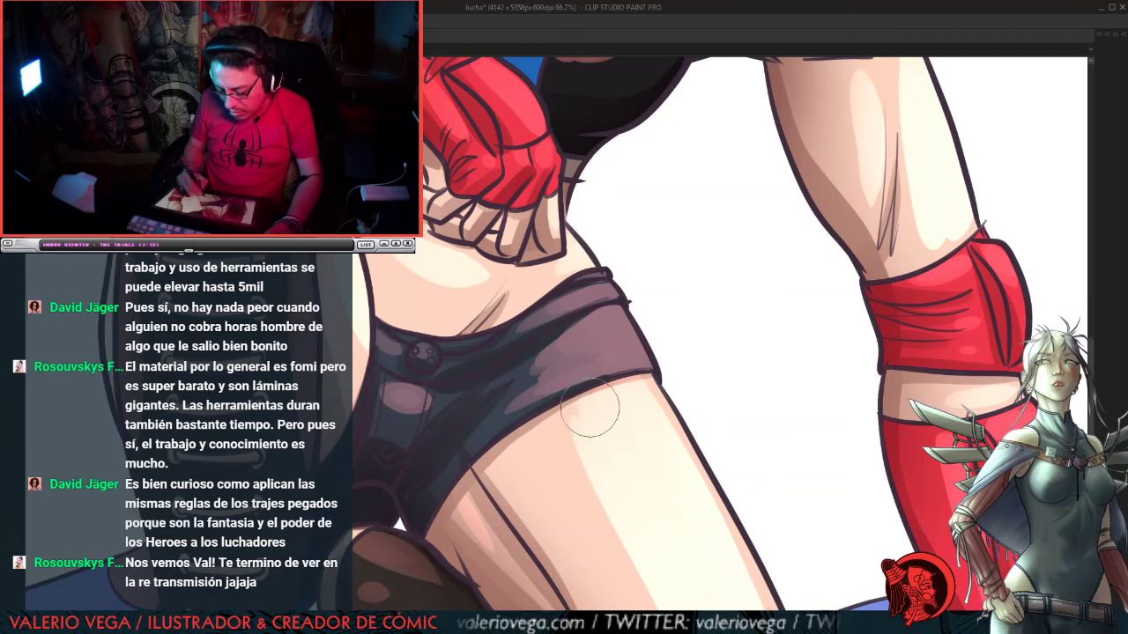
pyautogui.moveTo(602, 407); pyautogui.dragTo(587, 420)
pyautogui.moveTo(718, 477)
pyautogui.mouseDown()
pyautogui.moveTo(579, 315)
pyautogui.moveTo(508, 254)
pyautogui.mouseUp()
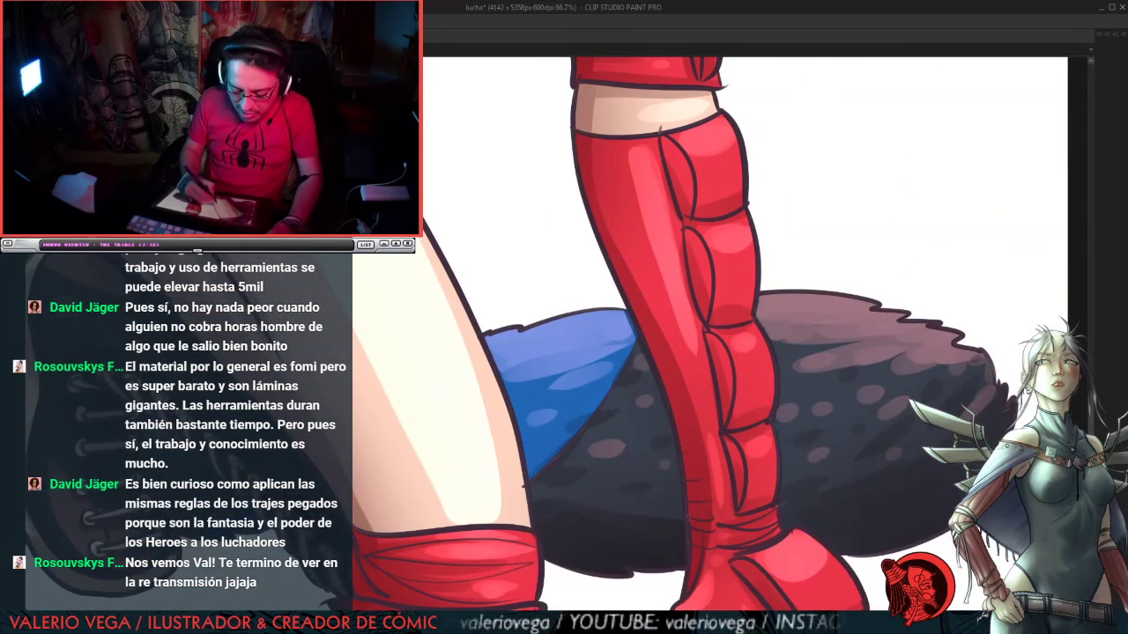
pyautogui.moveTo(764, 184); pyautogui.dragTo(816, 456)
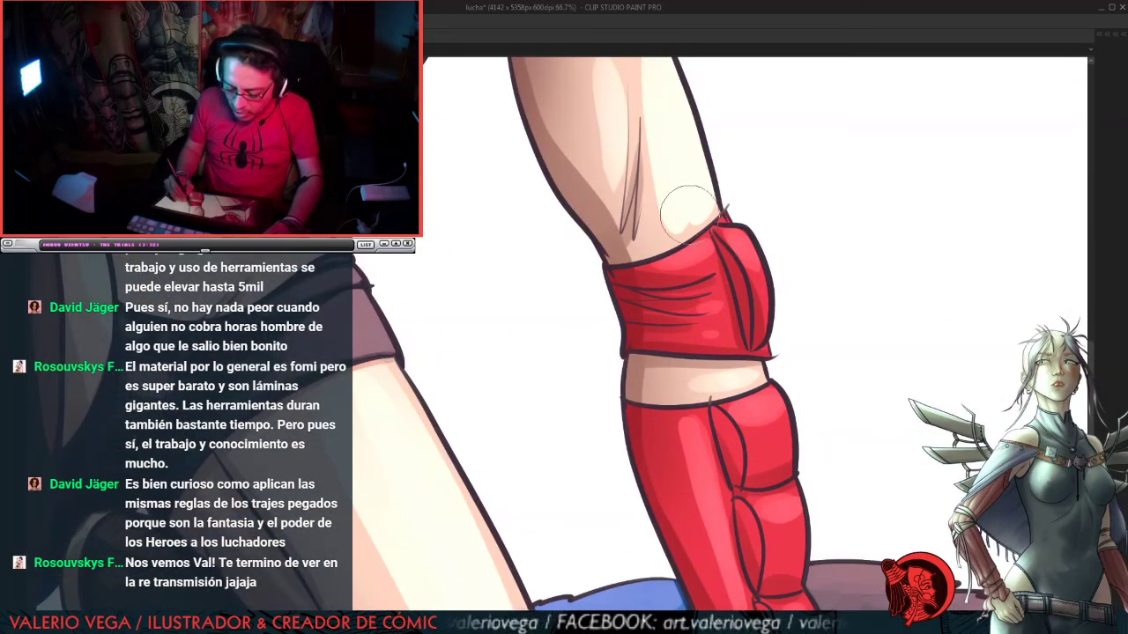
# Step: Examine the bare upper arm, black and blue torso, neckline and horned mask up close for missing highlights
pyautogui.moveTo(741, 170); pyautogui.dragTo(667, 402)
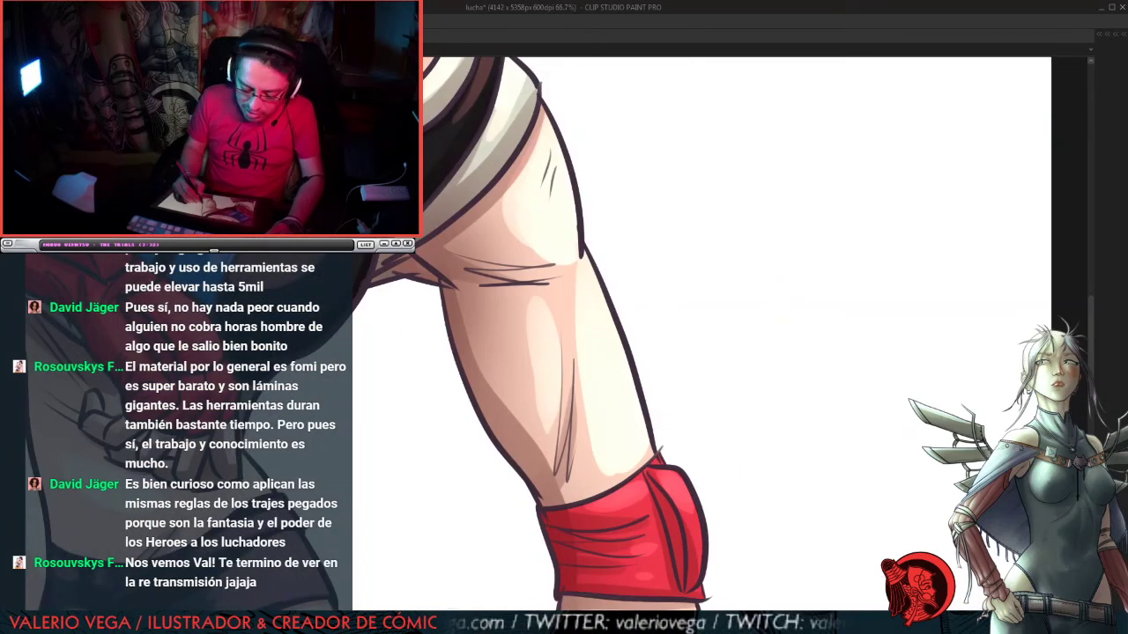
pyautogui.moveTo(461, 311); pyautogui.dragTo(726, 360)
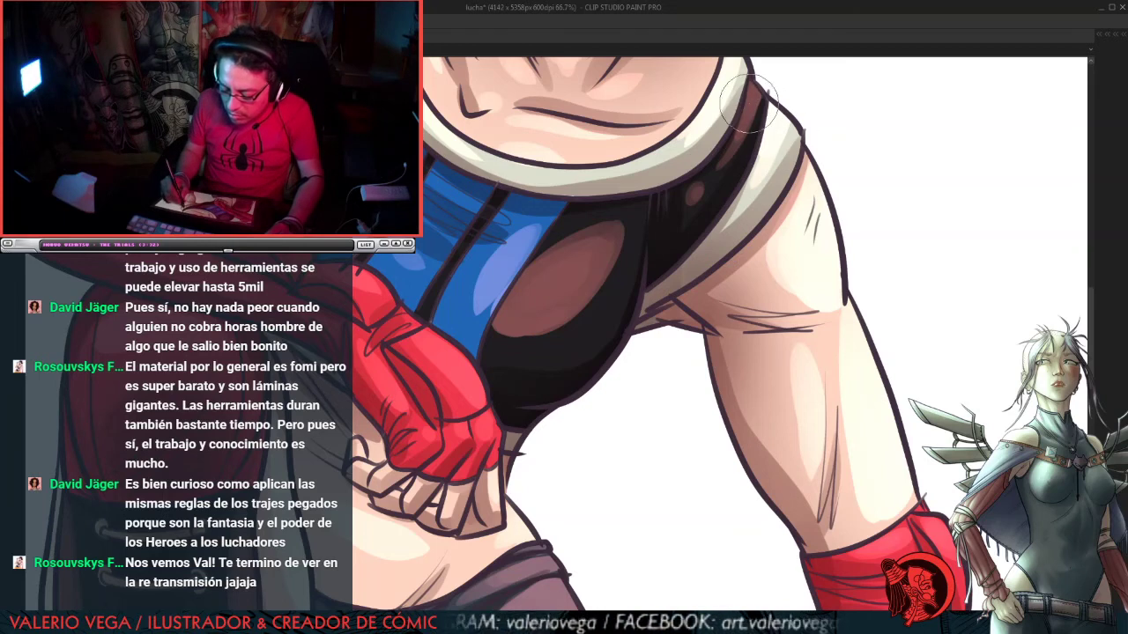
pyautogui.moveTo(749, 104); pyautogui.dragTo(736, 370)
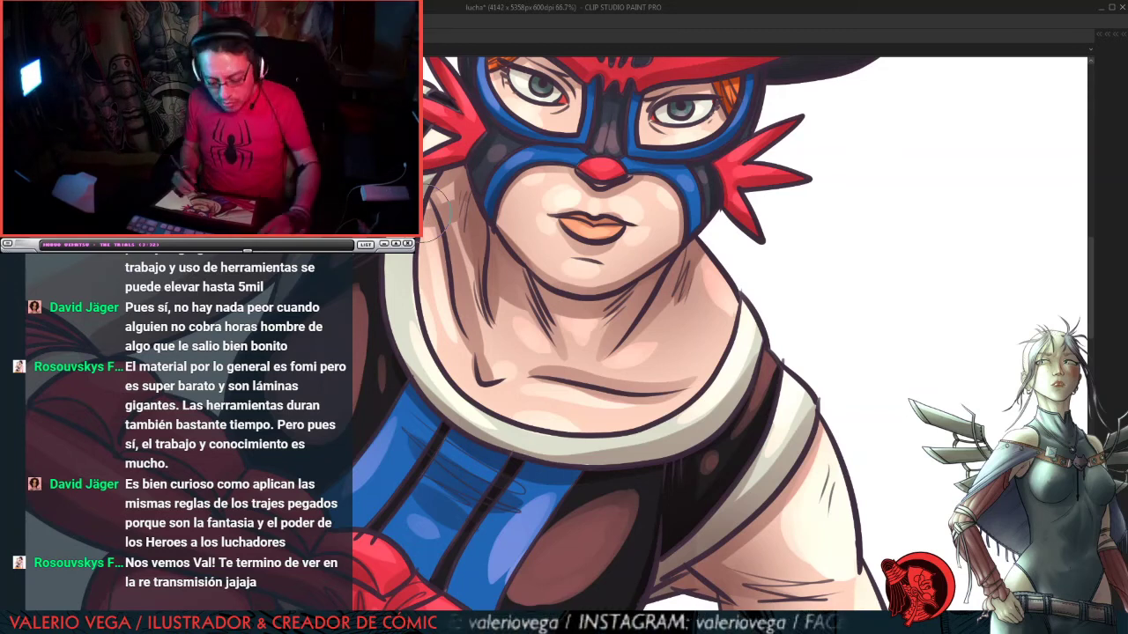
pyautogui.moveTo(451, 251); pyautogui.dragTo(622, 344)
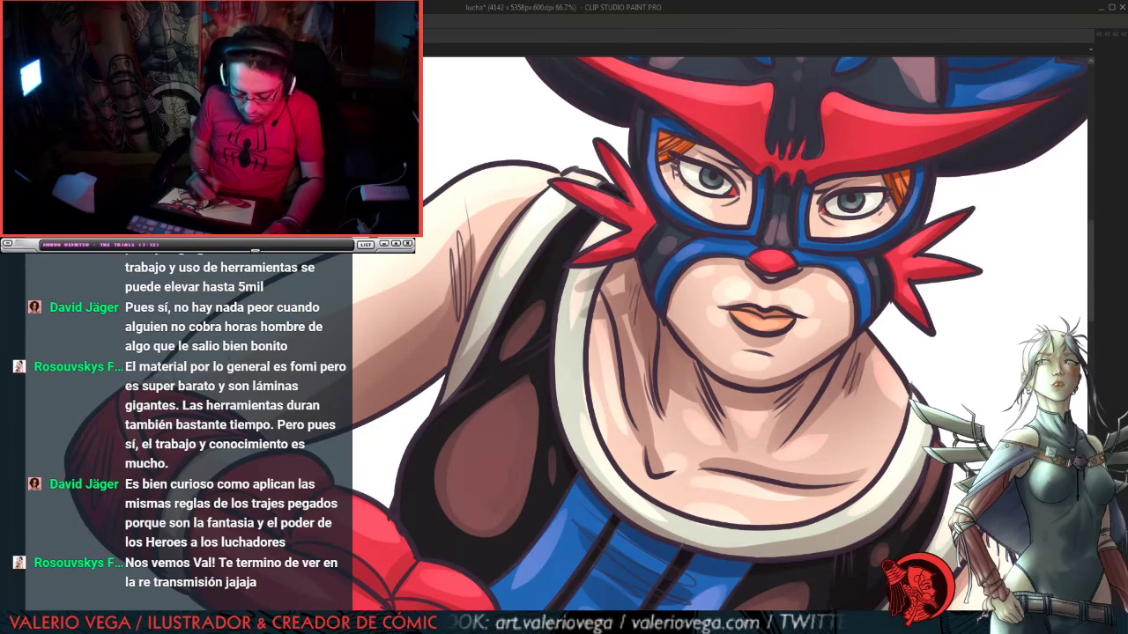
pyautogui.moveTo(864, 257); pyautogui.dragTo(590, 432)
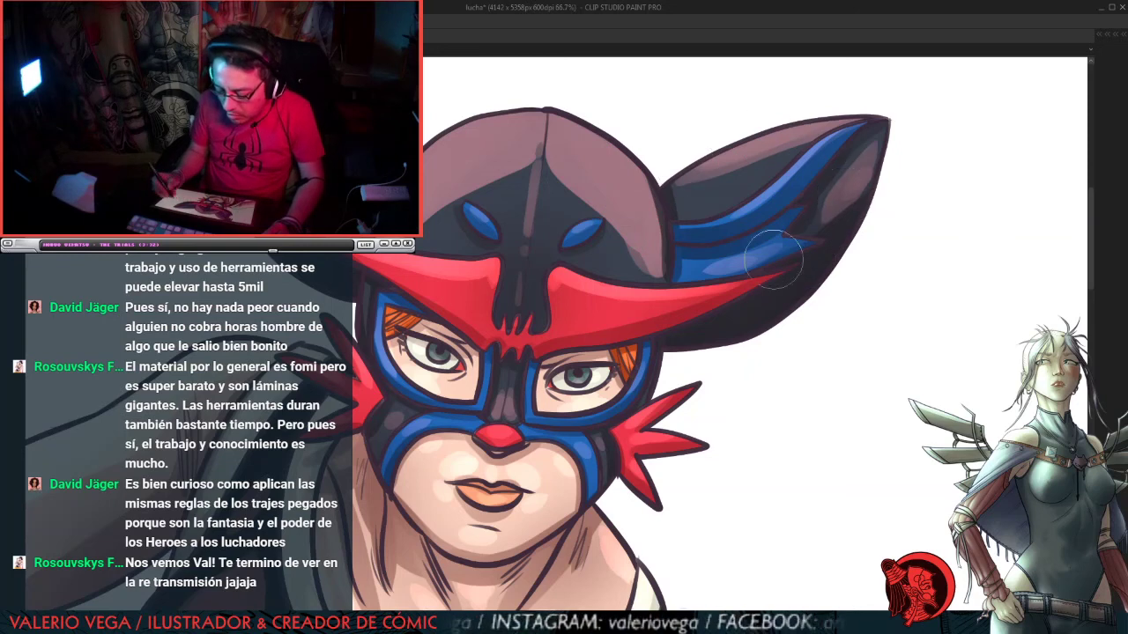
pyautogui.scroll(3, 483, 187)
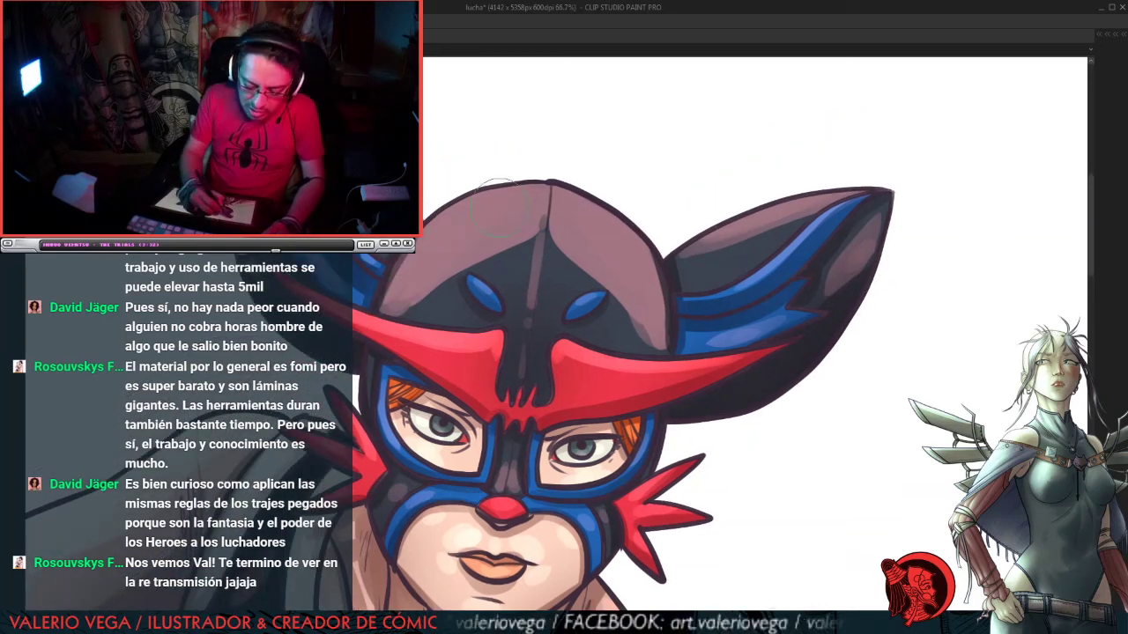
pyautogui.scroll(-3, 669, 410)
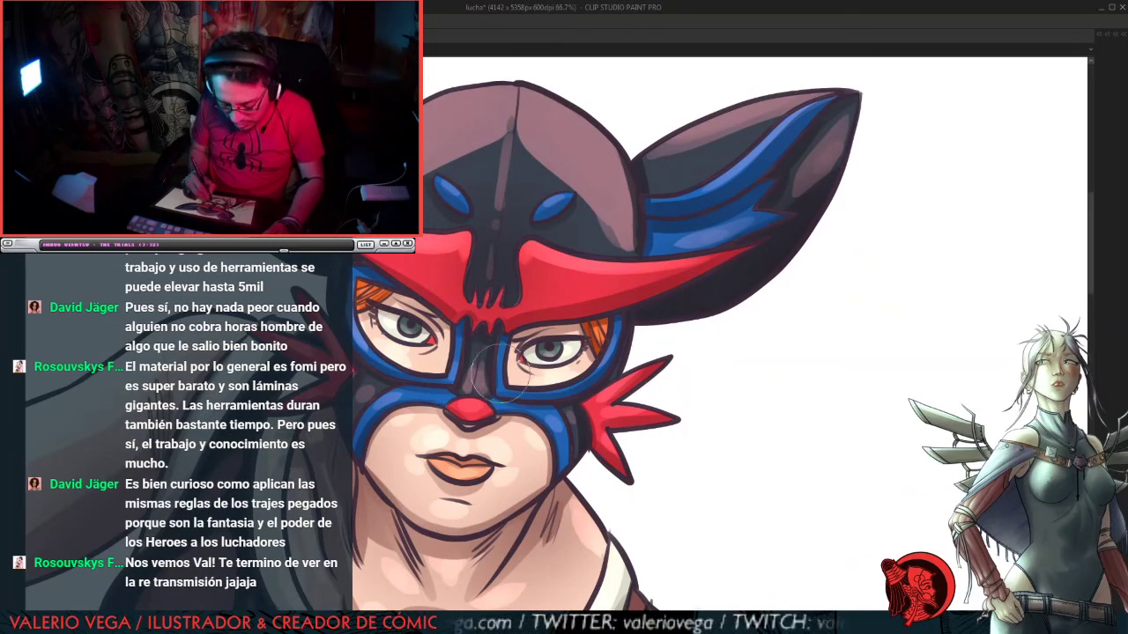
# Step: Examine the whole figure at 25% zoom, from the mask down to the boots, tail and planted hand
pyautogui.moveTo(652, 395); pyautogui.dragTo(855, 248)
pyautogui.hotkey('ctrl', '-')
pyautogui.hotkey('ctrl', '-')
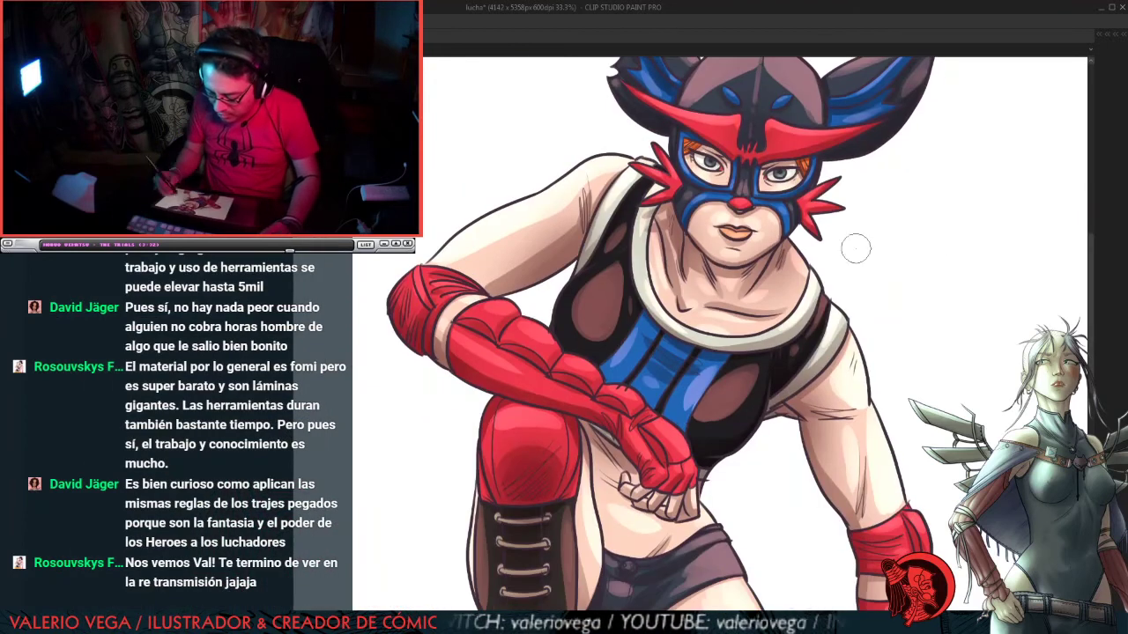
pyautogui.hotkey('ctrl', '-')
pyautogui.moveTo(933, 453); pyautogui.dragTo(898, 285)
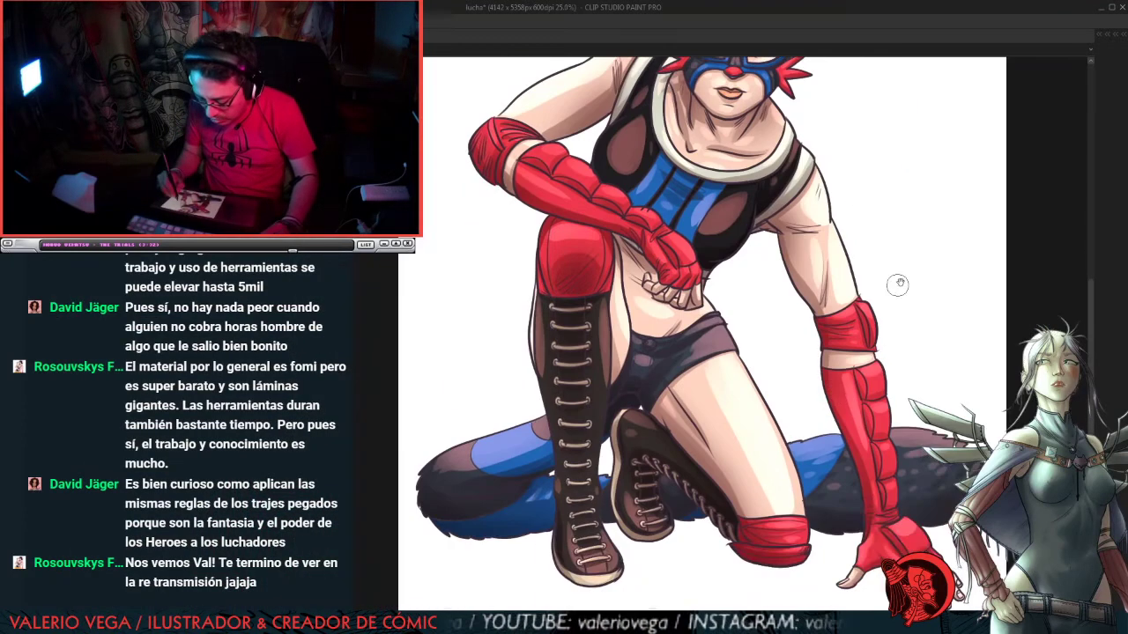
pyautogui.moveTo(904, 211); pyautogui.dragTo(909, 279)
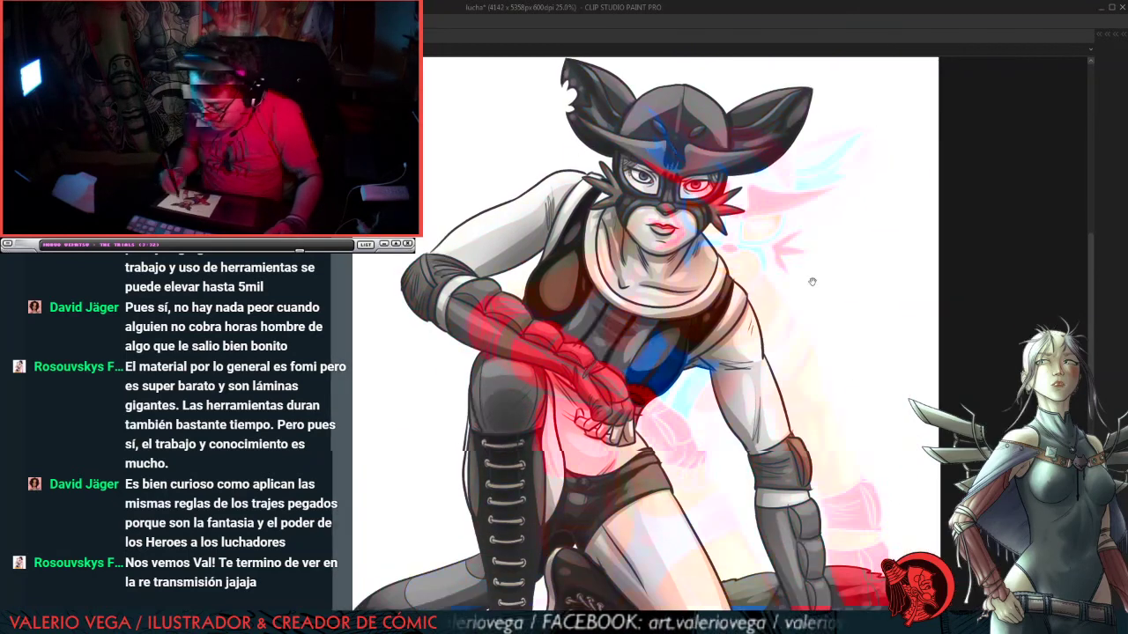
pyautogui.moveTo(848, 462)
pyautogui.mouseDown()
pyautogui.moveTo(801, 206)
pyautogui.moveTo(798, 221)
pyautogui.mouseUp()
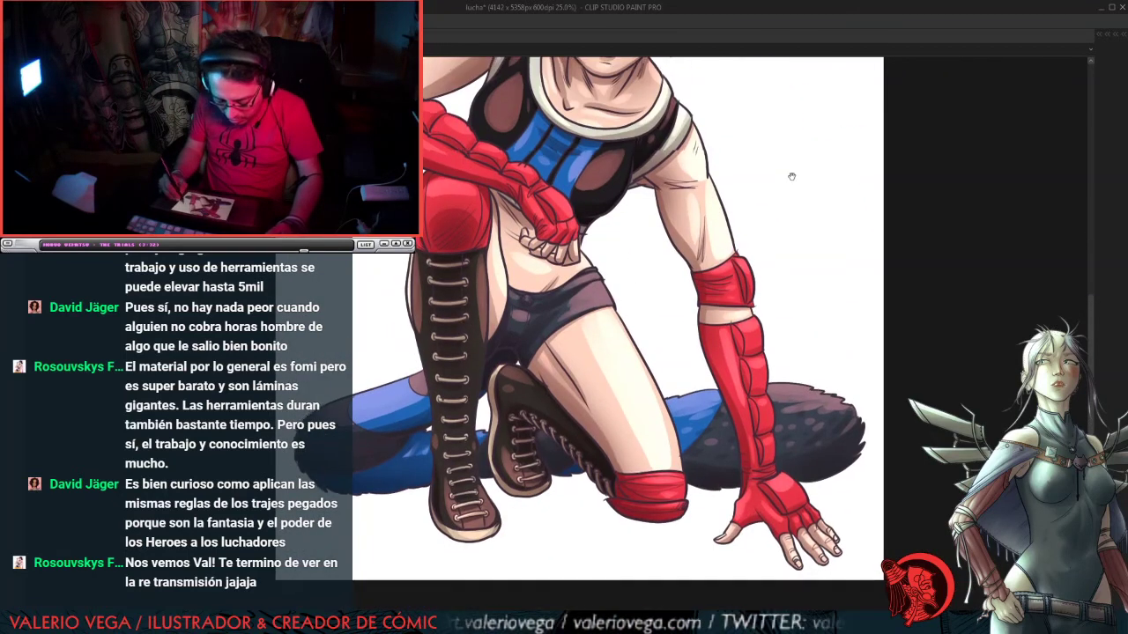
pyautogui.moveTo(790, 176)
pyautogui.mouseDown()
pyautogui.moveTo(795, 230)
pyautogui.moveTo(831, 213)
pyautogui.moveTo(821, 185)
pyautogui.mouseUp()
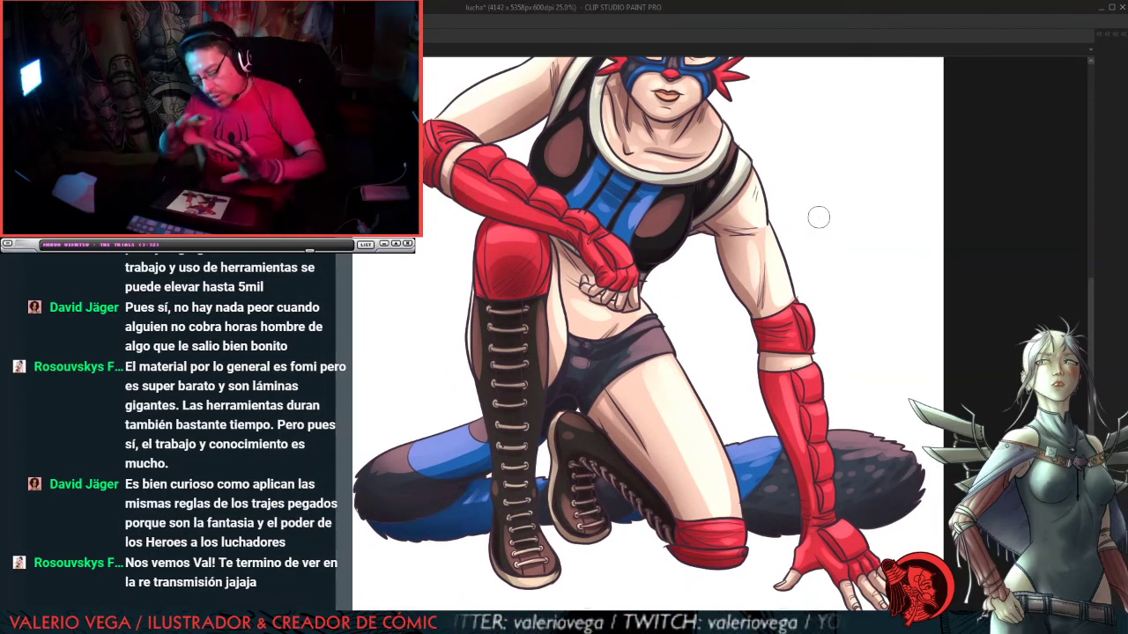
# Step: Fade the hard lower edge of the glow highlight on the mask's unnotched ear into the dark area with a soft airbrush
pyautogui.press('Tab')
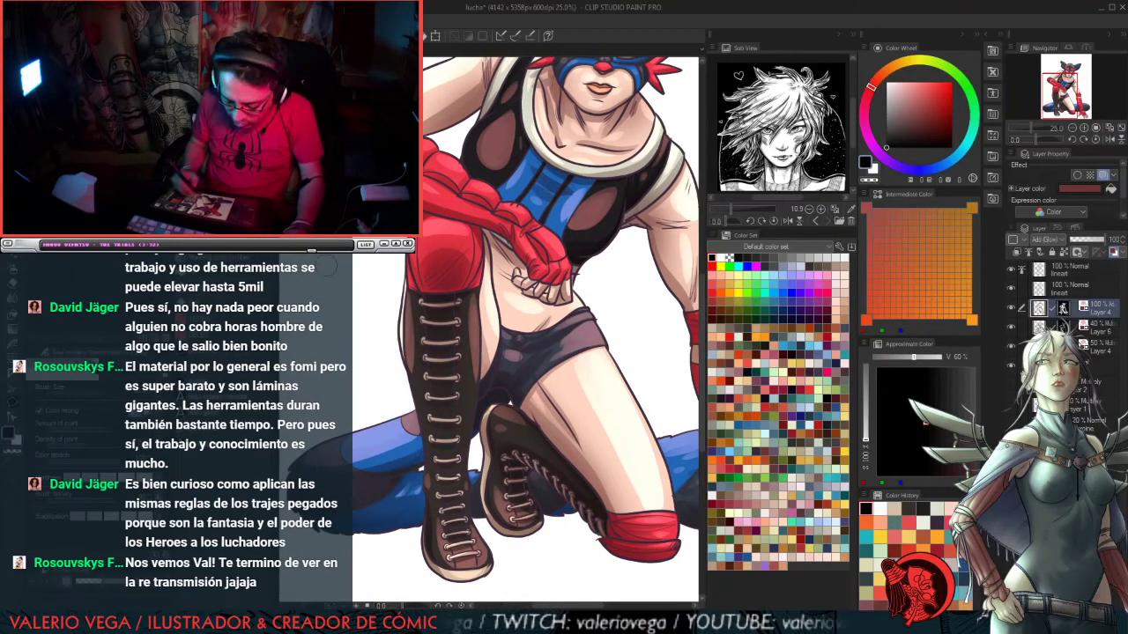
pyautogui.press('b')
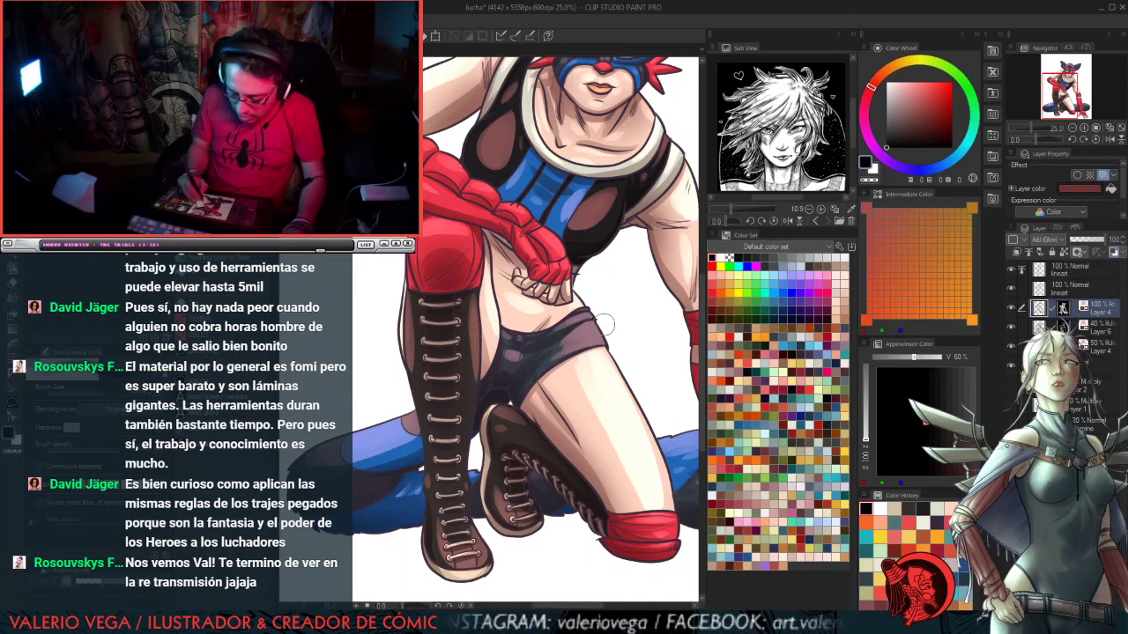
pyautogui.press('Tab')
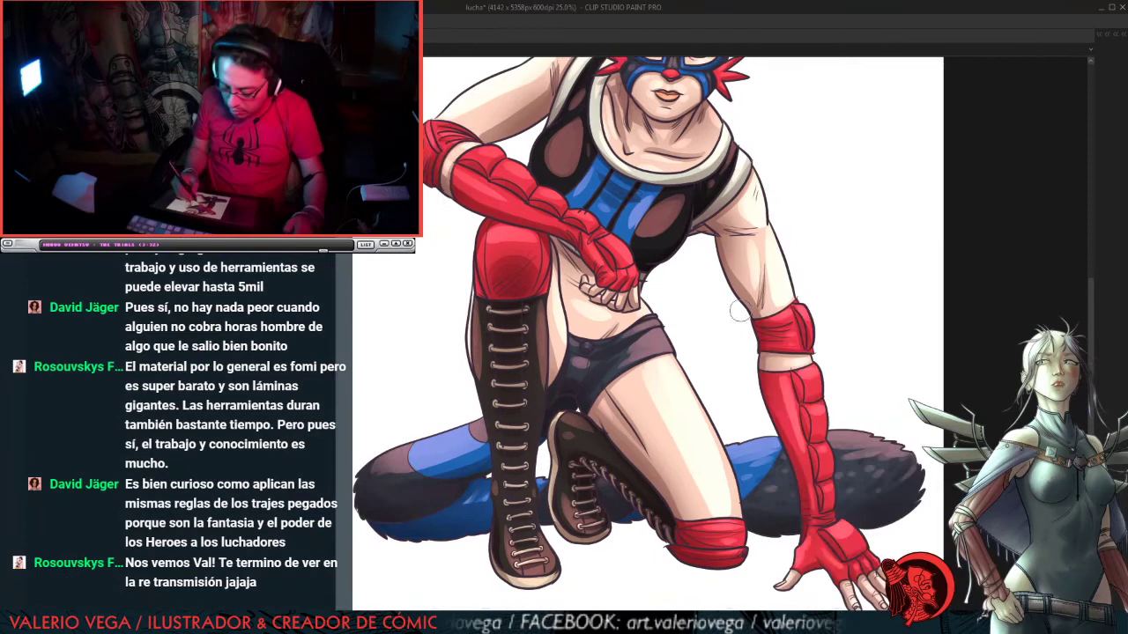
pyautogui.moveTo(761, 127); pyautogui.dragTo(776, 429)
pyautogui.moveTo(828, 360); pyautogui.dragTo(788, 382)
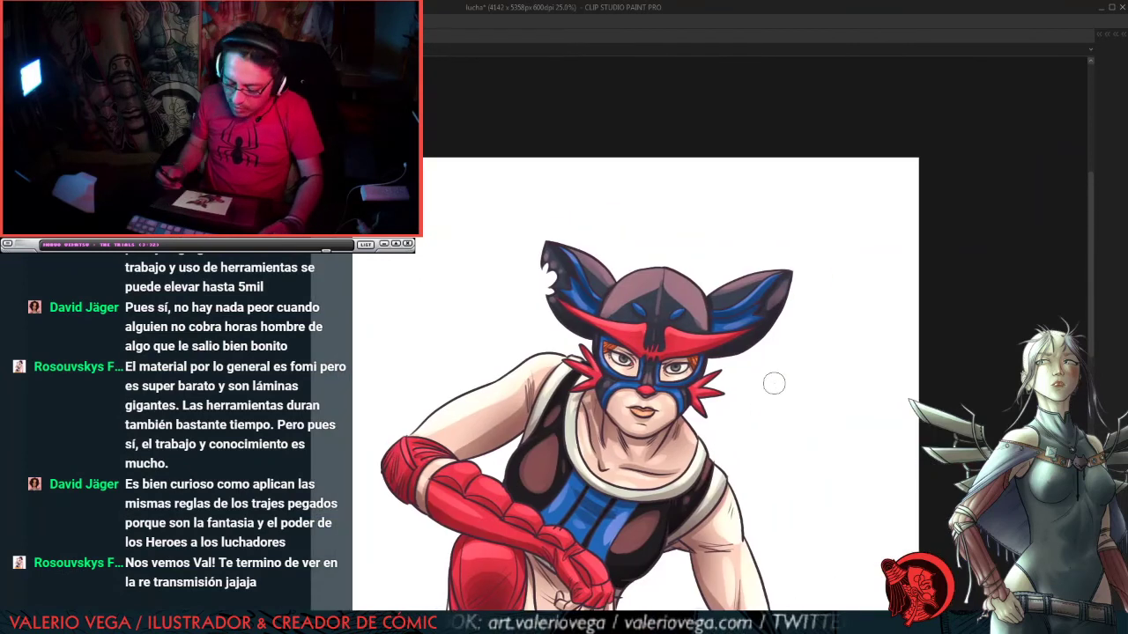
pyautogui.hotkey('ctrl', 'alt', '0')
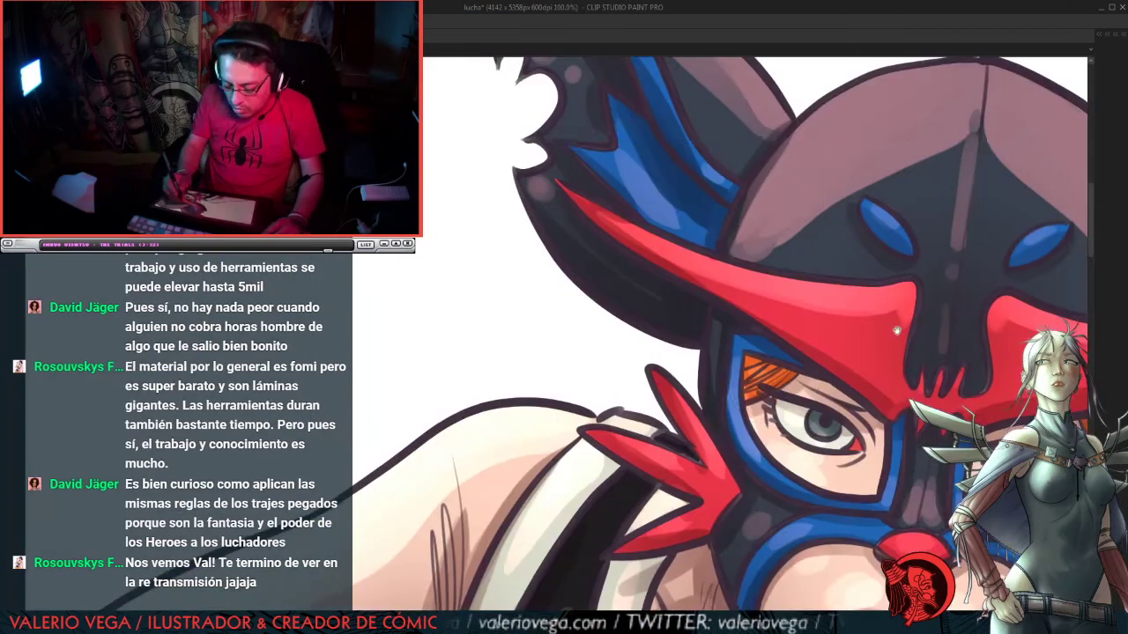
pyautogui.moveTo(897, 331); pyautogui.dragTo(784, 348)
pyautogui.moveTo(879, 235); pyautogui.dragTo(576, 374)
pyautogui.moveTo(667, 375)
pyautogui.mouseDown()
pyautogui.moveTo(755, 309)
pyautogui.moveTo(795, 241)
pyautogui.mouseUp()
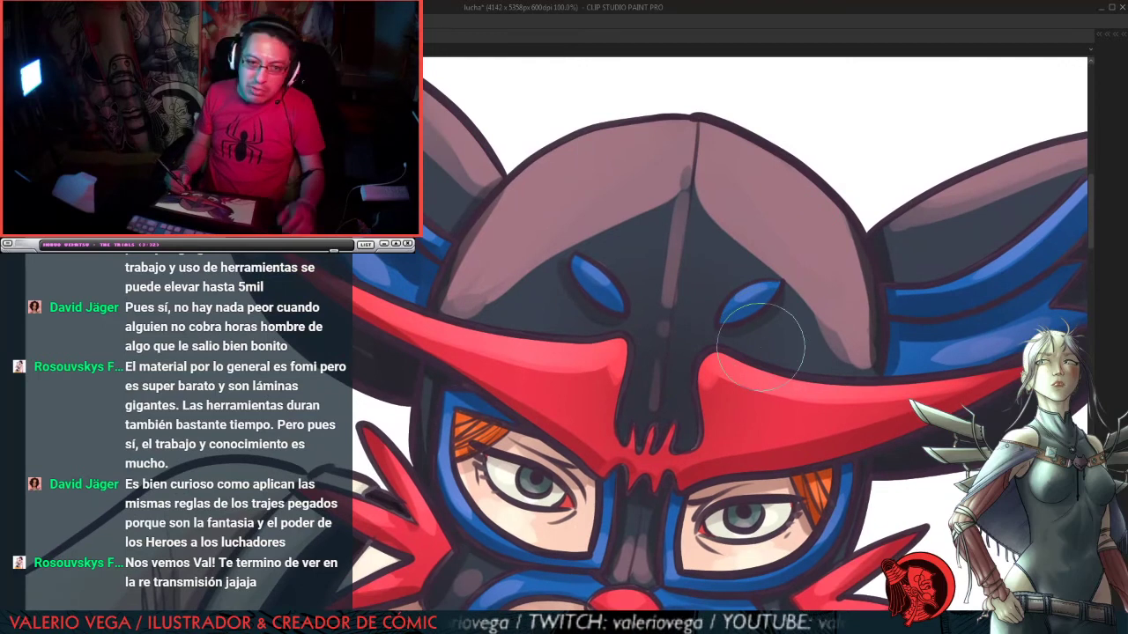
pyautogui.moveTo(996, 234); pyautogui.dragTo(793, 308)
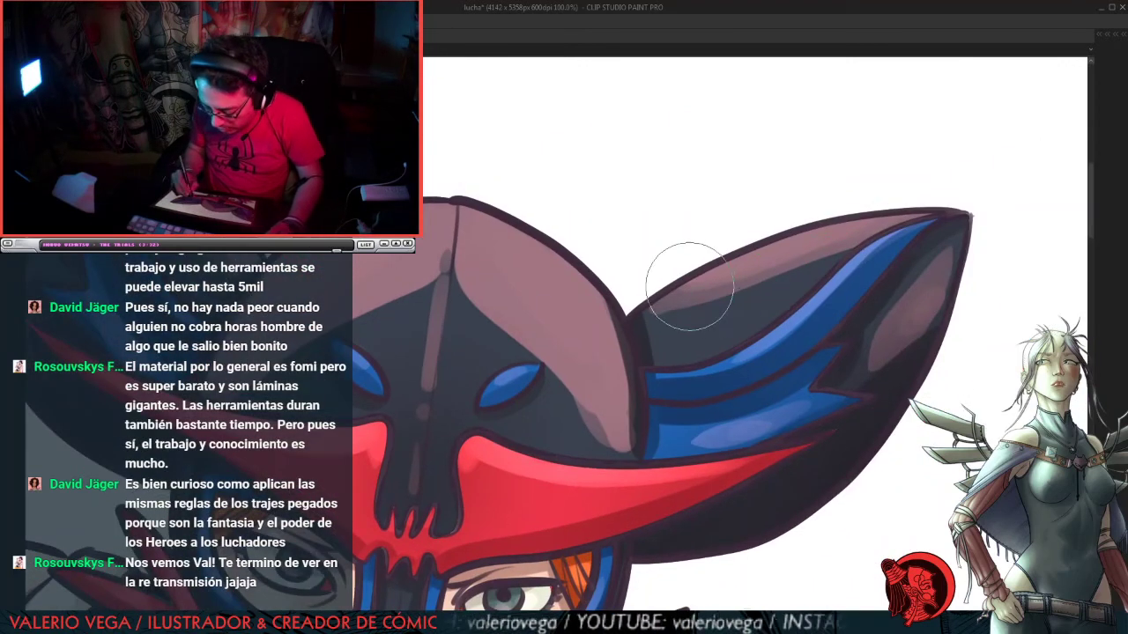
pyautogui.moveTo(688, 286); pyautogui.dragTo(989, 164)
pyautogui.moveTo(696, 289); pyautogui.dragTo(978, 178)
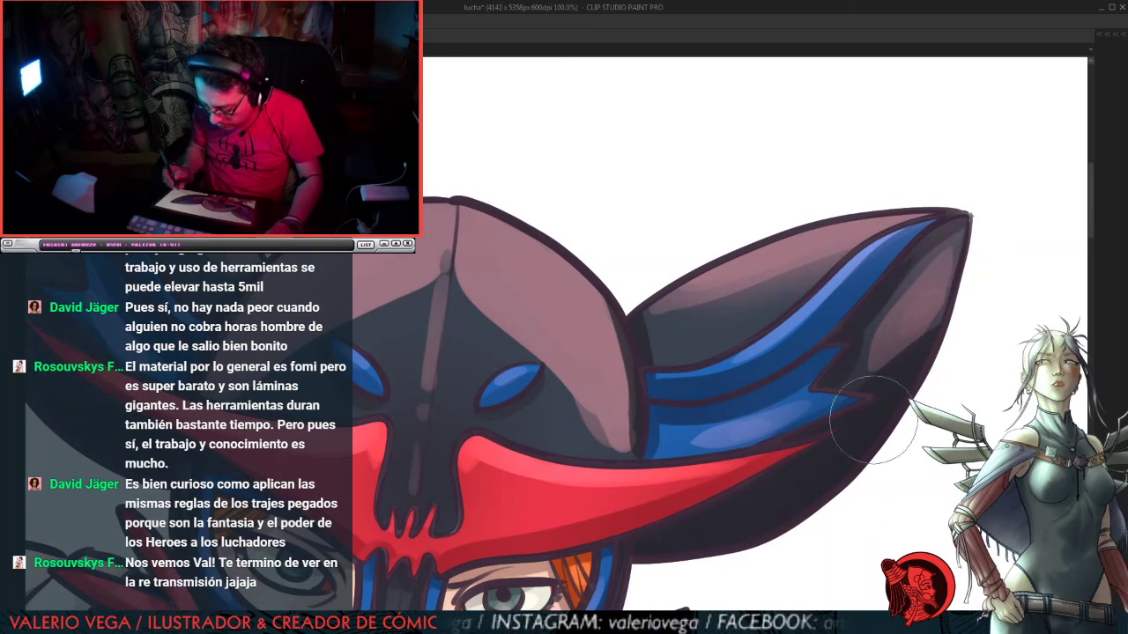
# Step: Soften the highlight edges on the mask's dark dome and the adjoining red brow horn with the airbrush
pyautogui.moveTo(603, 414); pyautogui.dragTo(531, 360)
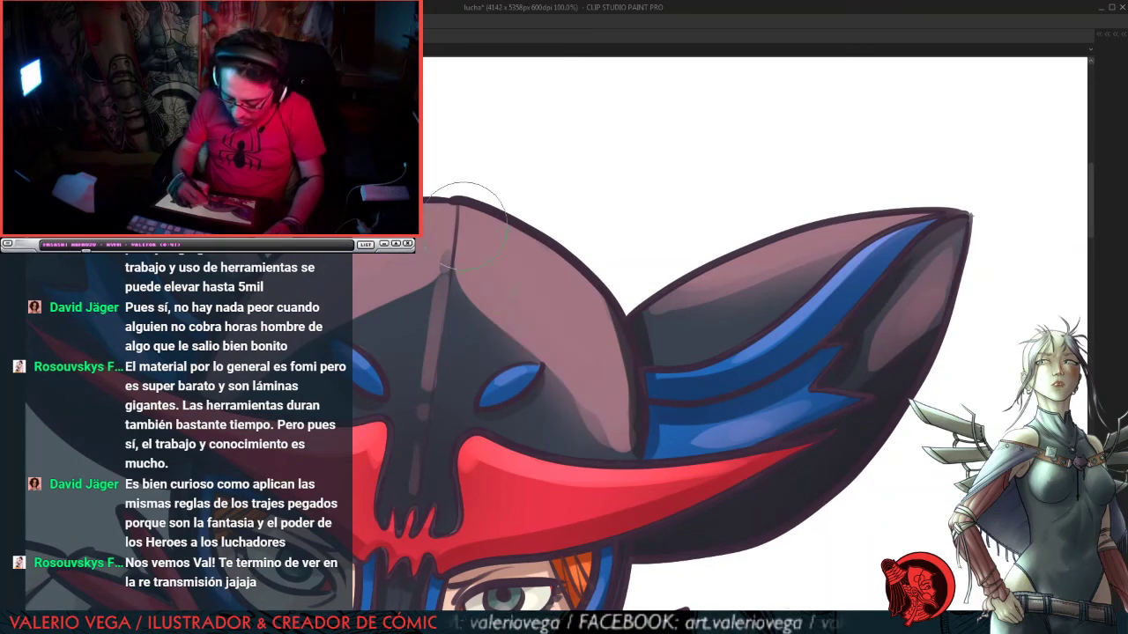
pyautogui.moveTo(465, 220)
pyautogui.mouseDown()
pyautogui.moveTo(576, 367)
pyautogui.moveTo(625, 480)
pyautogui.mouseUp()
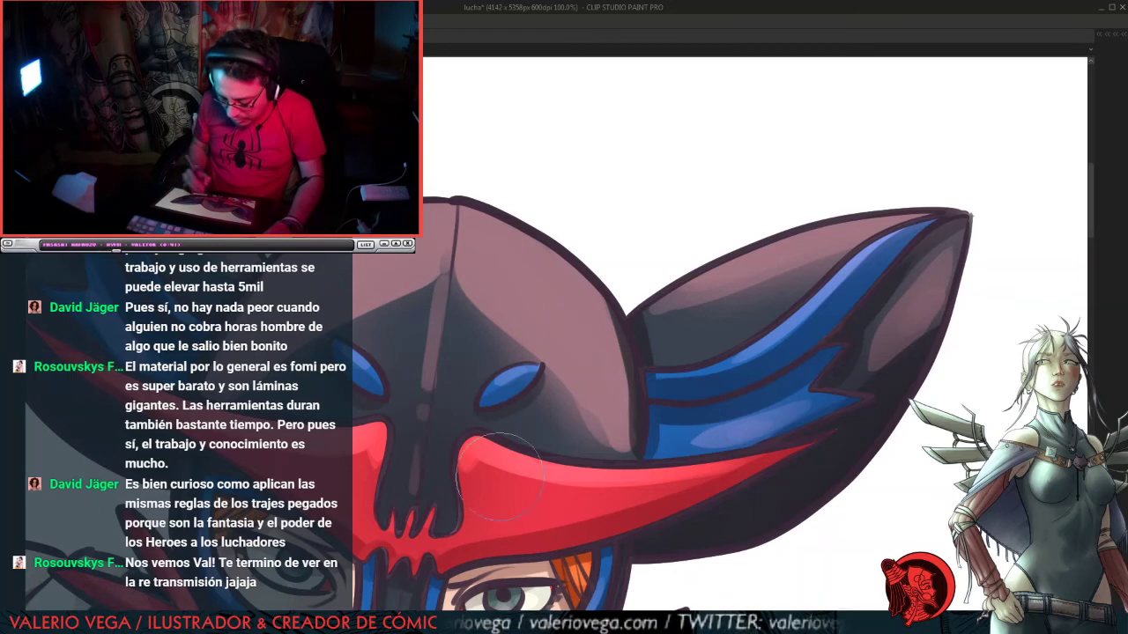
pyautogui.moveTo(498, 476); pyautogui.dragTo(604, 489)
# Step: Soften the highlight edge along the mask's notched ear and around the small highlights beside its notch
pyautogui.moveTo(445, 310); pyautogui.dragTo(834, 382)
pyautogui.moveTo(455, 155); pyautogui.dragTo(588, 284)
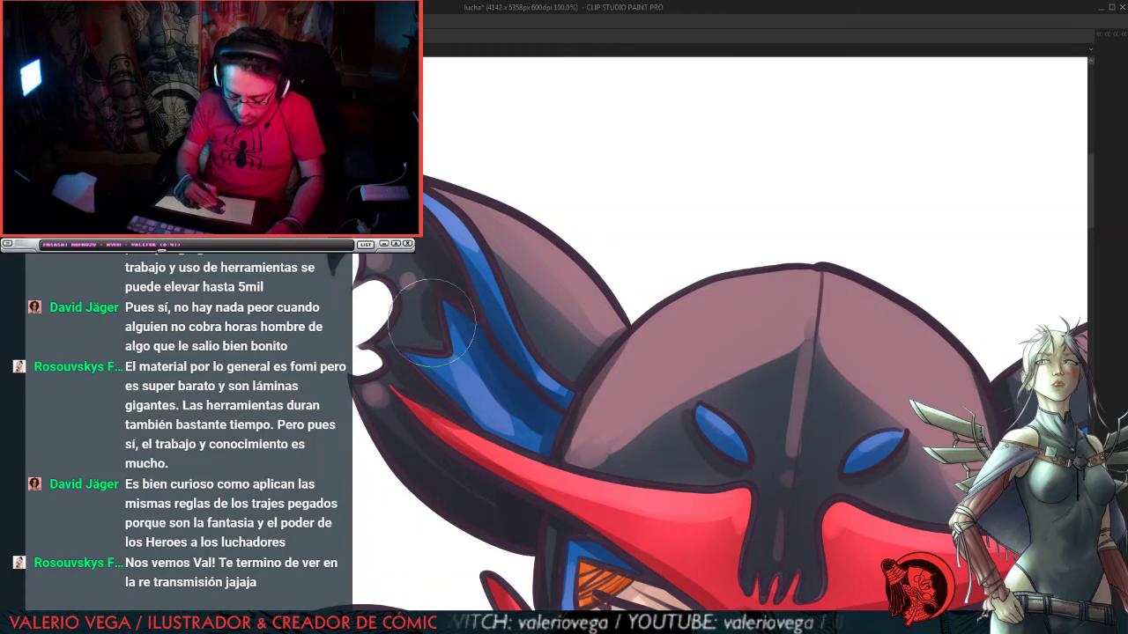
pyautogui.moveTo(432, 321)
pyautogui.mouseDown()
pyautogui.moveTo(407, 278)
pyautogui.moveTo(480, 408)
pyautogui.moveTo(522, 451)
pyautogui.moveTo(433, 457)
pyautogui.moveTo(372, 386)
pyautogui.moveTo(402, 426)
pyautogui.moveTo(414, 280)
pyautogui.mouseUp()
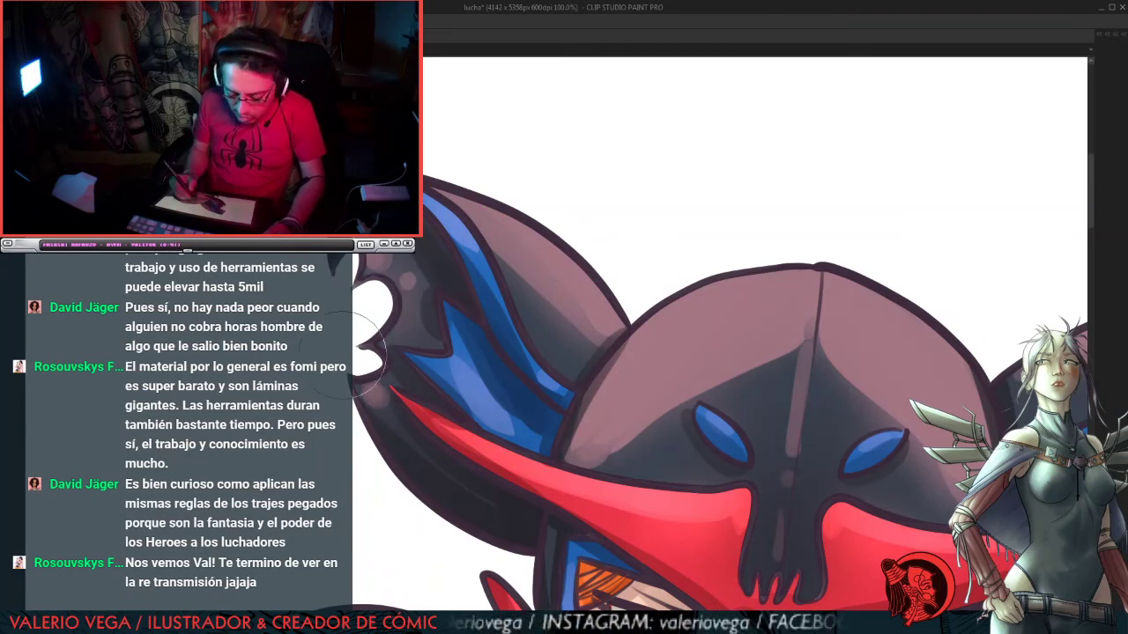
# Step: Soften the highlights on the mask's cheek areas, the lower face and the neck
pyautogui.moveTo(812, 520); pyautogui.dragTo(691, 183)
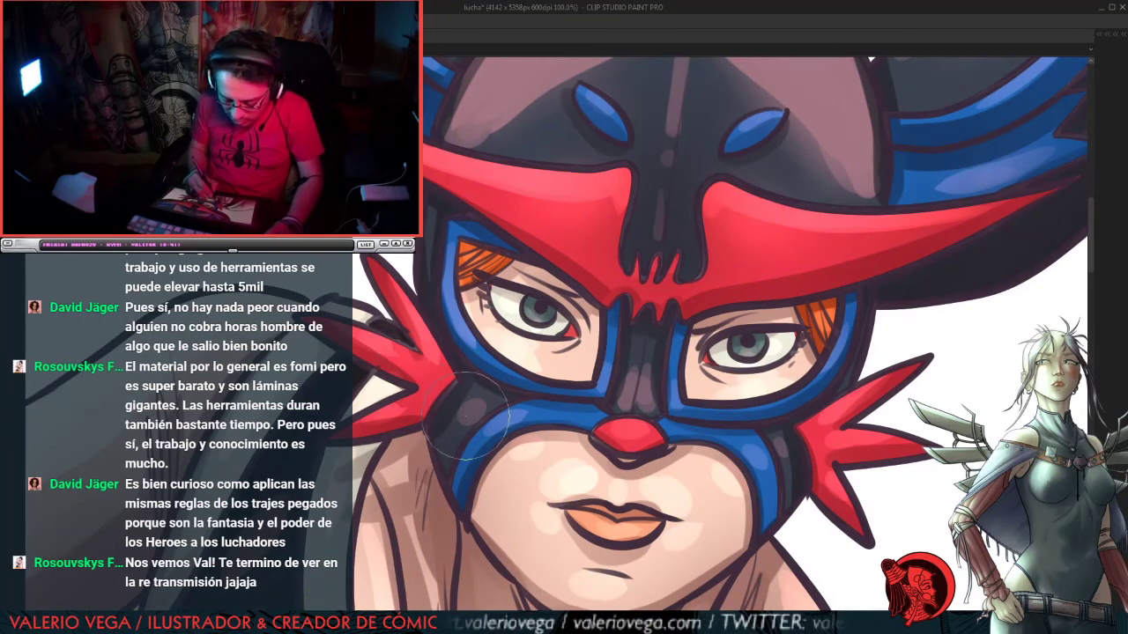
pyautogui.moveTo(872, 414); pyautogui.dragTo(776, 236)
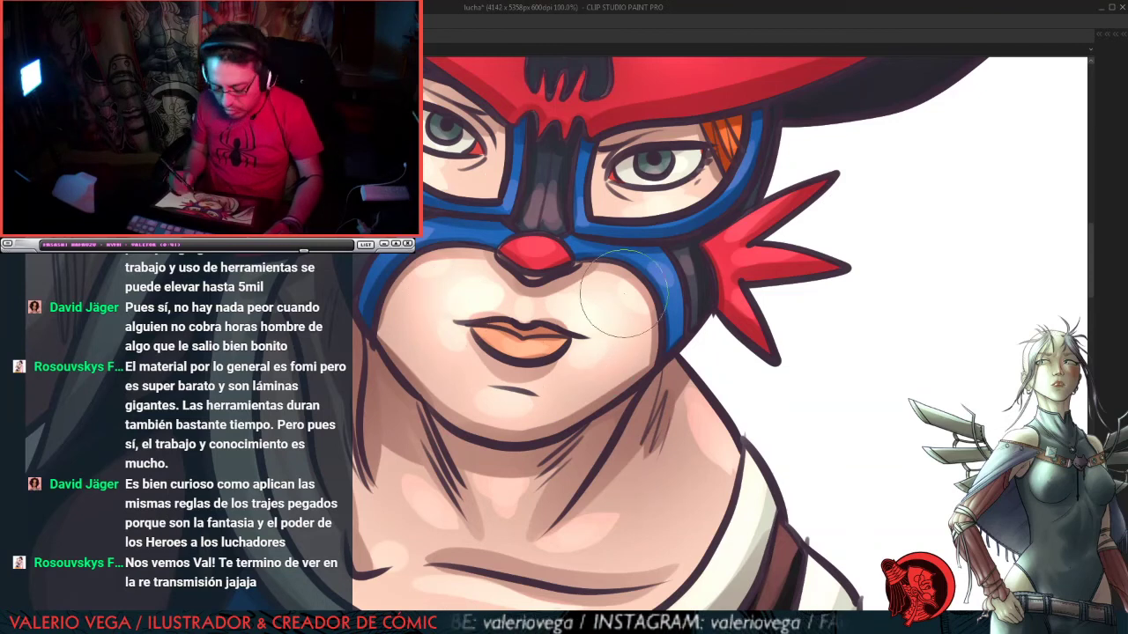
pyautogui.moveTo(737, 483); pyautogui.dragTo(776, 310)
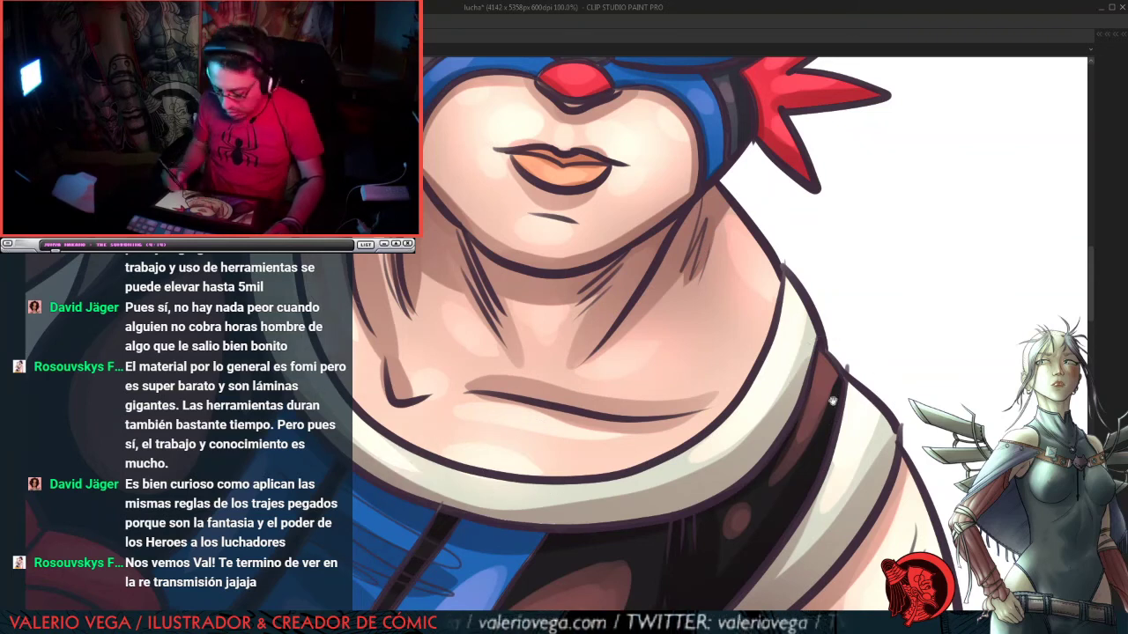
# Step: Soften the costume highlights, fading the edges of the large reddish highlight on the black chest panel
pyautogui.moveTo(757, 414); pyautogui.dragTo(643, 300)
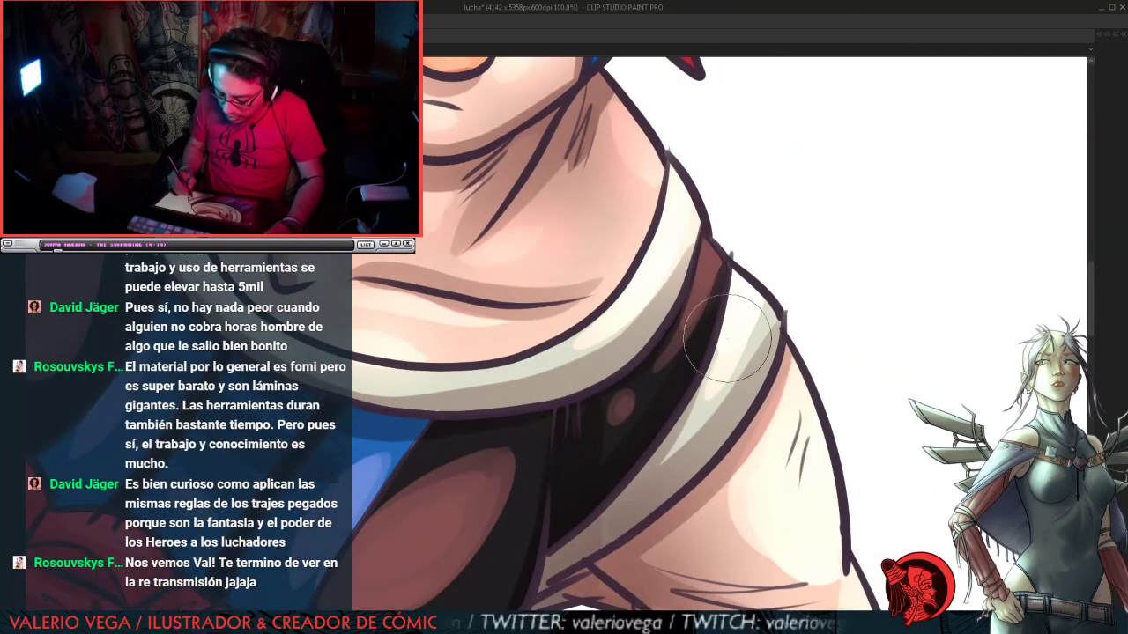
pyautogui.moveTo(376, 374)
pyautogui.mouseDown()
pyautogui.moveTo(609, 265)
pyautogui.moveTo(647, 258)
pyautogui.mouseUp()
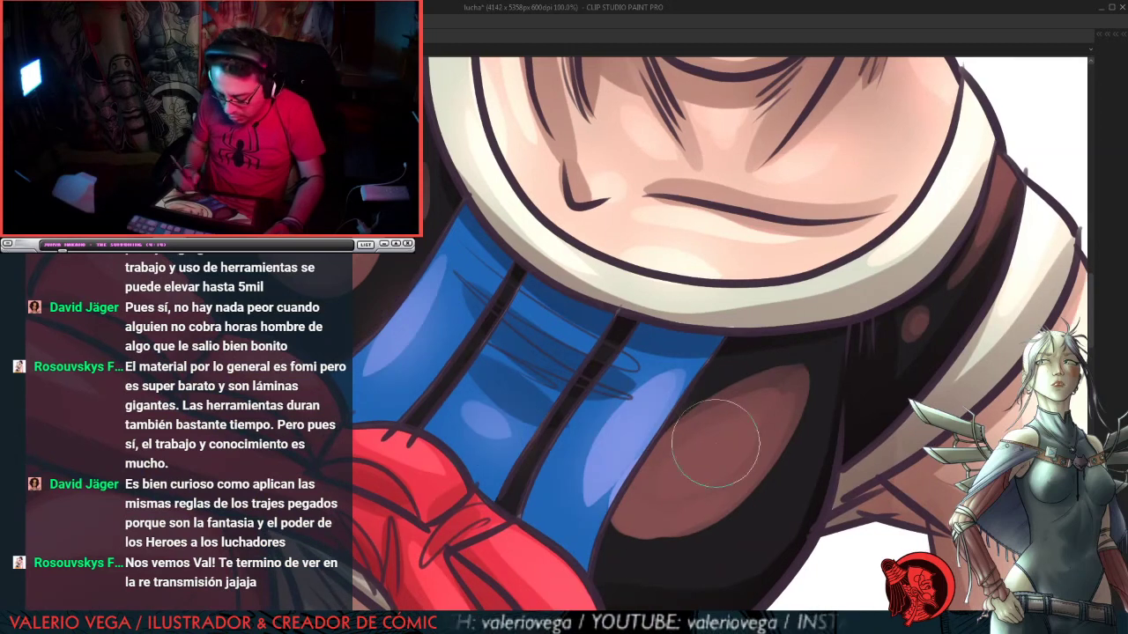
pyautogui.moveTo(688, 452)
pyautogui.mouseDown()
pyautogui.moveTo(783, 394)
pyautogui.moveTo(653, 450)
pyautogui.moveTo(613, 517)
pyautogui.moveTo(806, 417)
pyautogui.mouseUp()
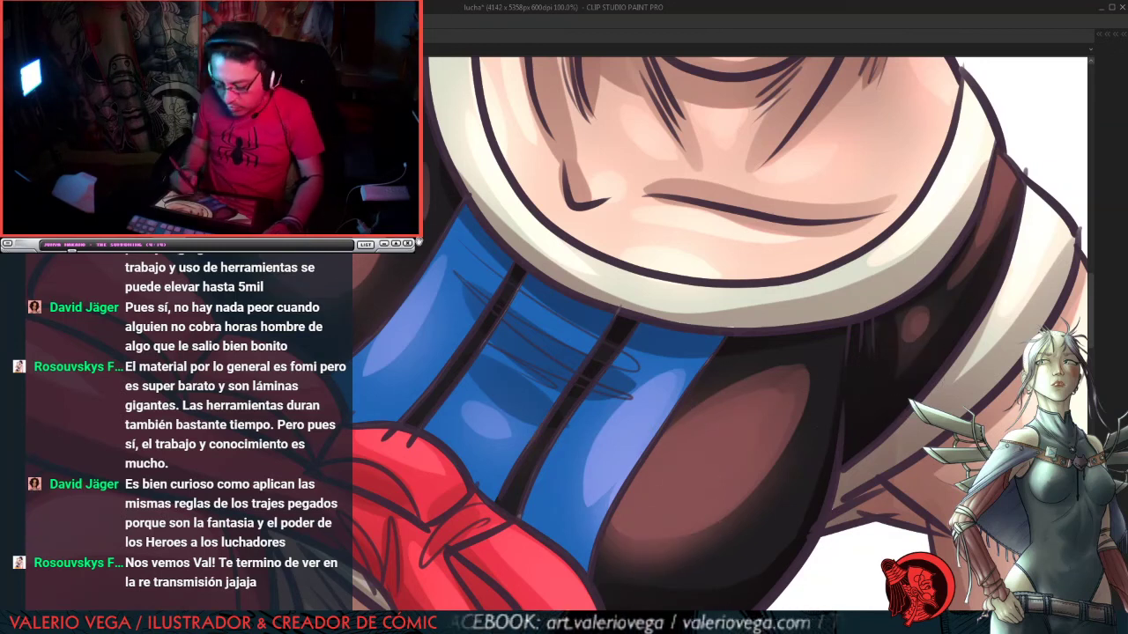
# Step: Soften the highlight edges along the straight bare arm below the white shoulder strap with the airbrush
pyautogui.moveTo(419, 241); pyautogui.dragTo(625, 582)
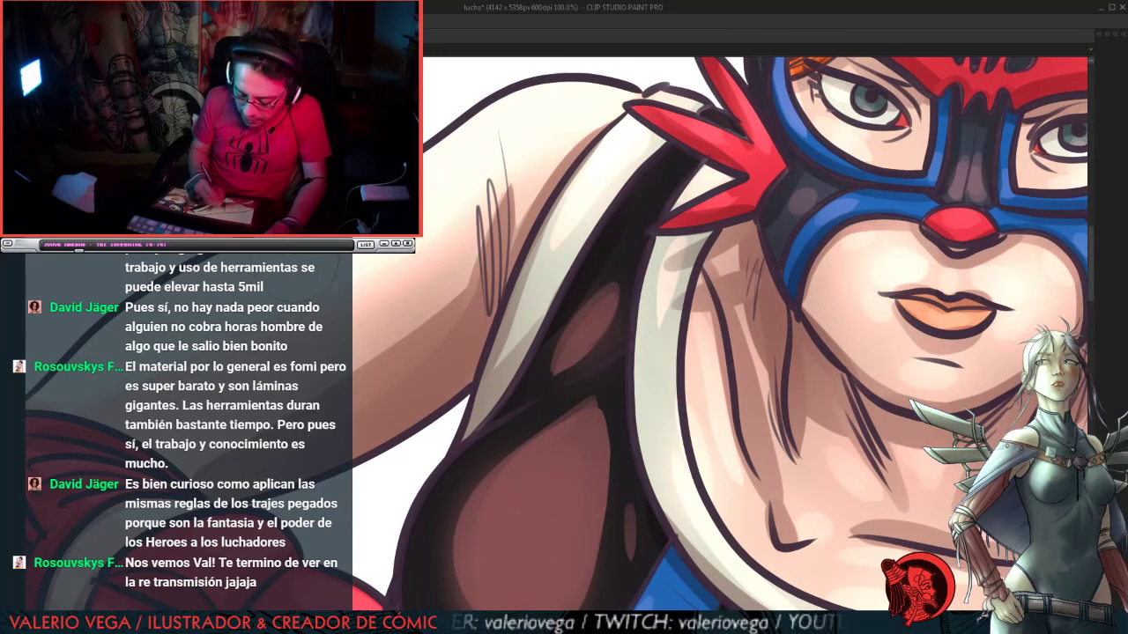
pyautogui.moveTo(873, 497); pyautogui.dragTo(617, 264)
pyautogui.moveTo(775, 528); pyautogui.dragTo(726, 171)
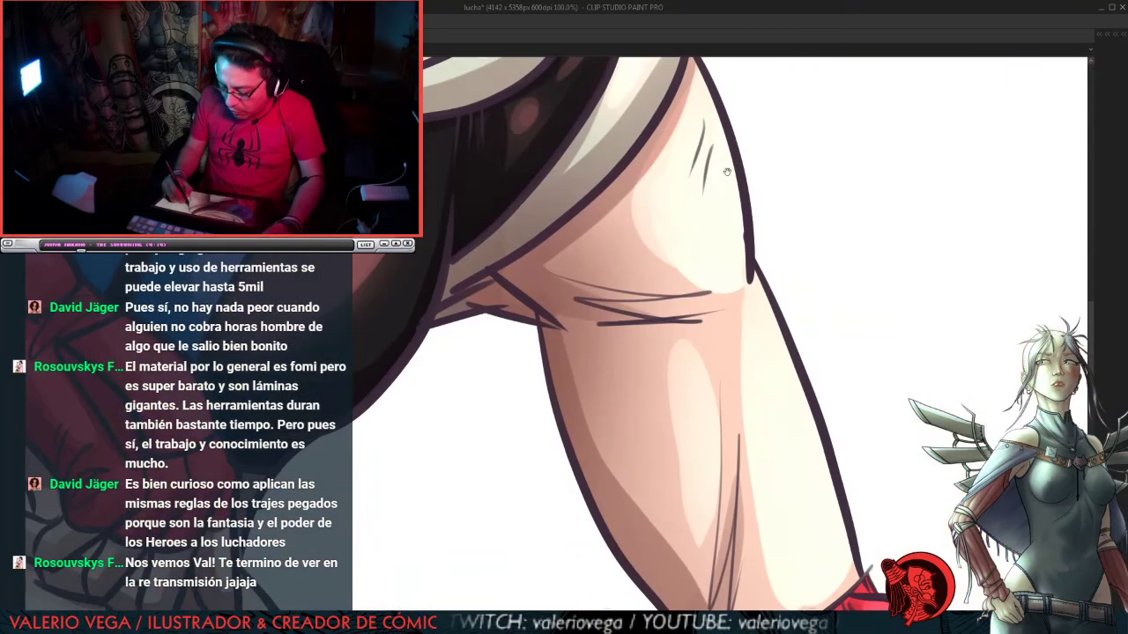
pyautogui.moveTo(659, 231); pyautogui.dragTo(713, 263)
pyautogui.moveTo(844, 458)
pyautogui.mouseDown()
pyautogui.moveTo(826, 420)
pyautogui.moveTo(735, 320)
pyautogui.mouseUp()
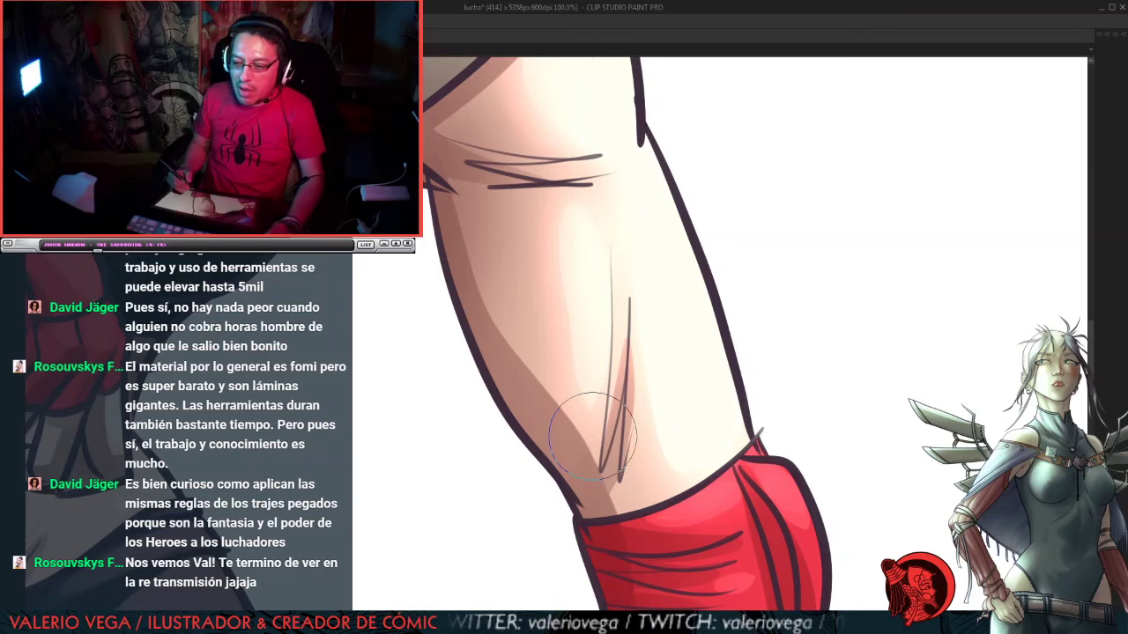
# Step: Soften the highlights on the red elbow band and the padded segments of the red forearm guard below it
pyautogui.scroll(-3, 592, 436)
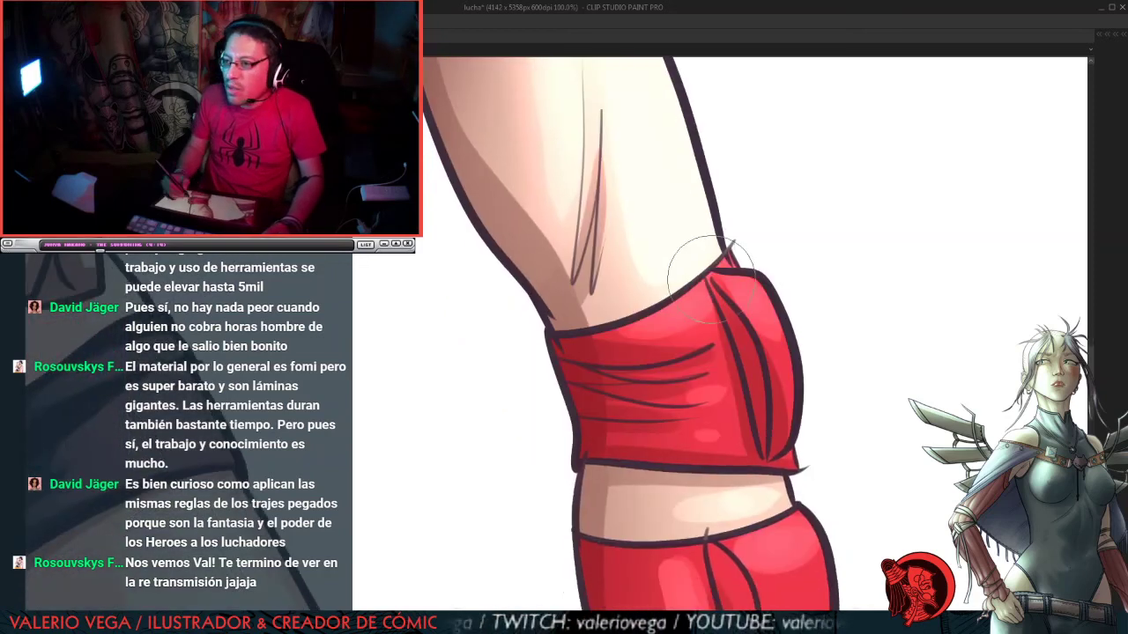
pyautogui.moveTo(768, 453); pyautogui.dragTo(738, 288)
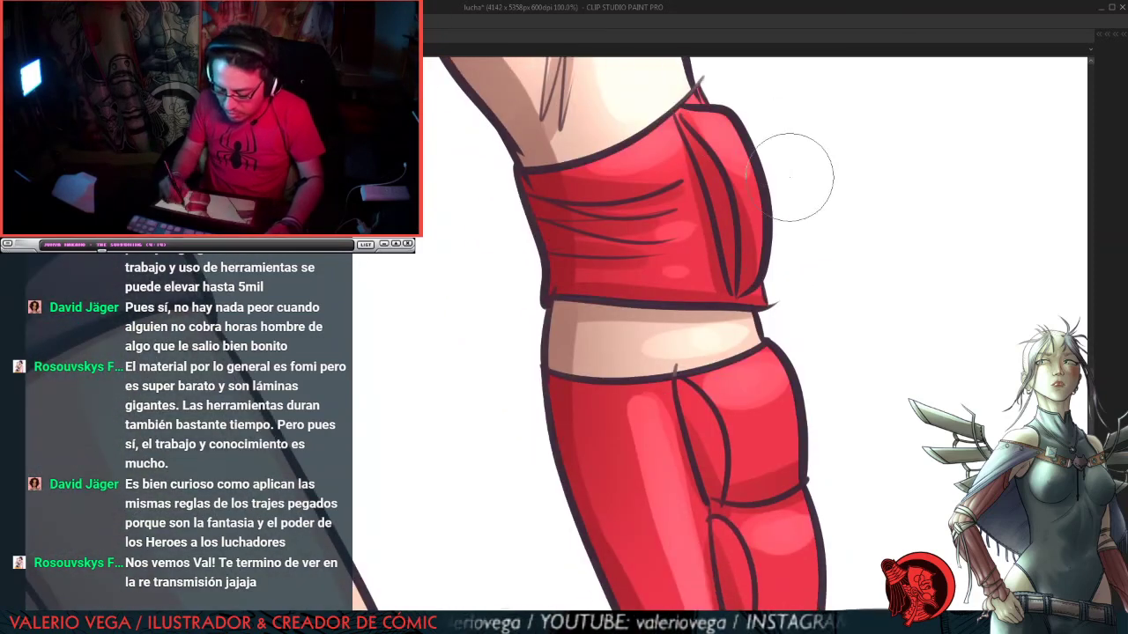
pyautogui.moveTo(813, 401)
pyautogui.mouseDown()
pyautogui.moveTo(650, 302)
pyautogui.moveTo(555, 207)
pyautogui.mouseUp()
pyautogui.moveTo(541, 162)
pyautogui.mouseDown()
pyautogui.moveTo(629, 489)
pyautogui.moveTo(576, 304)
pyautogui.moveTo(664, 579)
pyautogui.mouseUp()
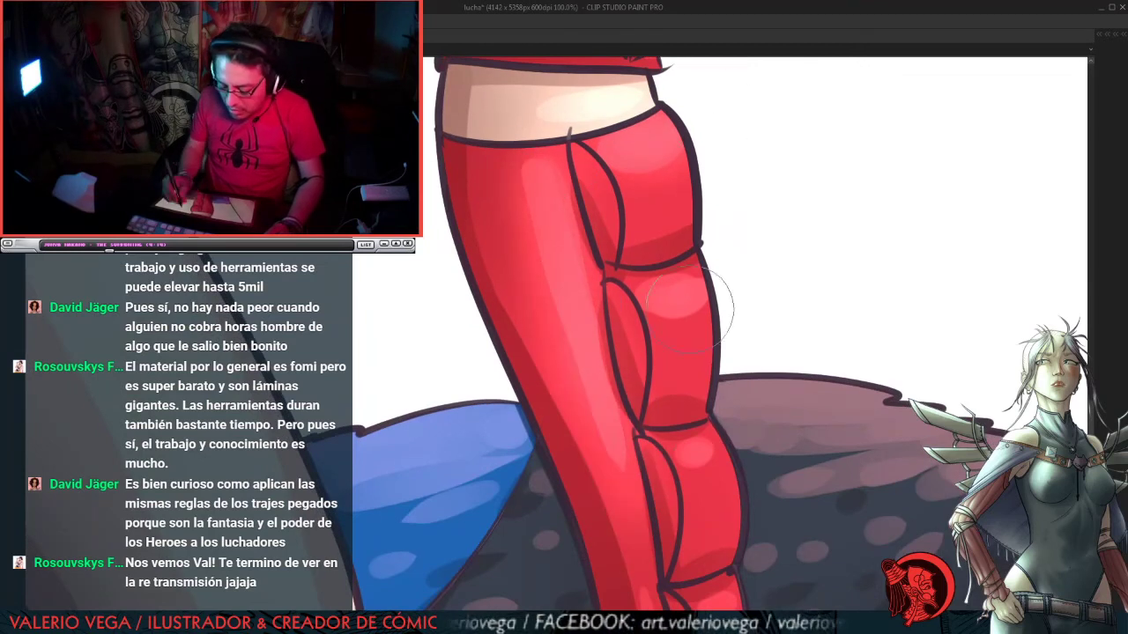
pyautogui.moveTo(715, 459)
pyautogui.mouseDown()
pyautogui.moveTo(693, 355)
pyautogui.moveTo(645, 308)
pyautogui.mouseUp()
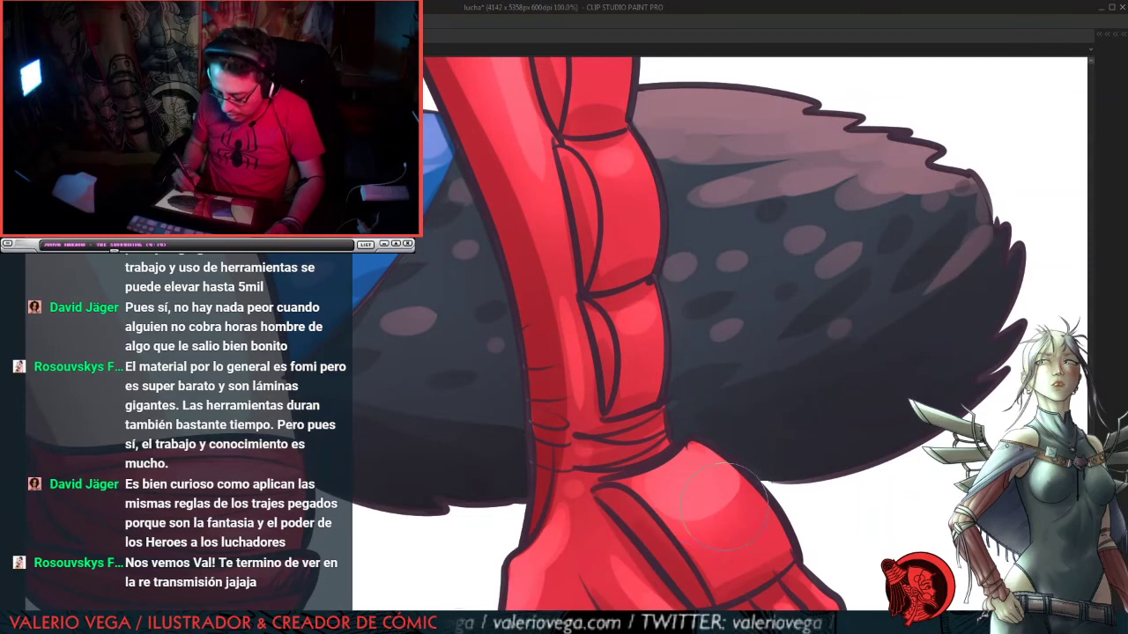
# Step: Soften the highlights on the red fingerless glove's hand pad and the bare fingers of the planted hand
pyautogui.moveTo(832, 299); pyautogui.dragTo(784, 229)
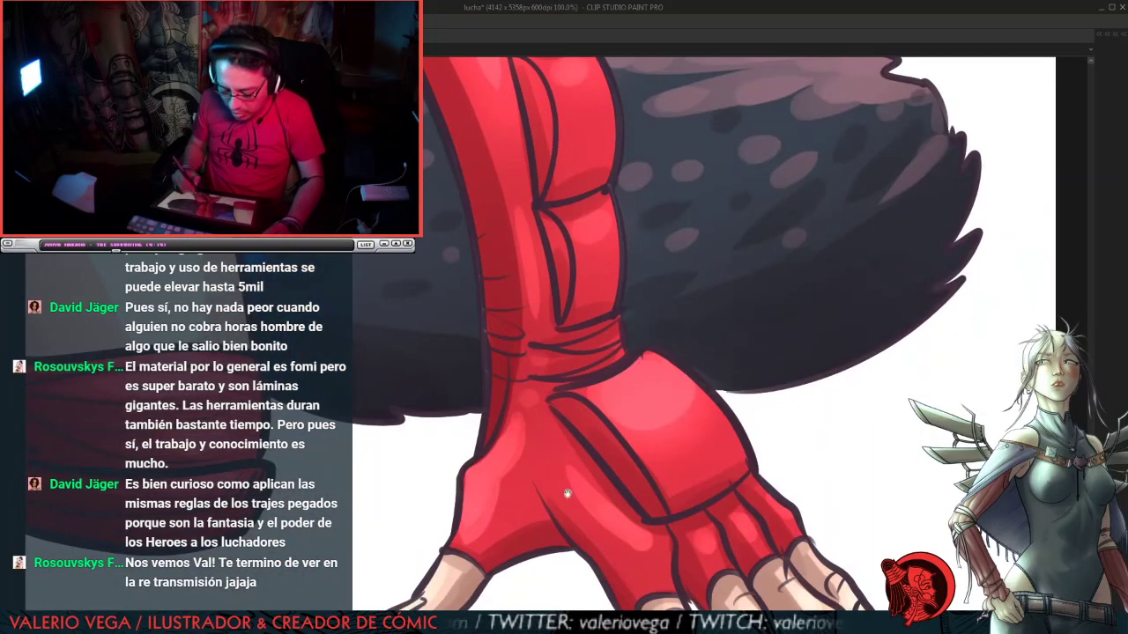
pyautogui.moveTo(639, 517); pyautogui.dragTo(720, 294)
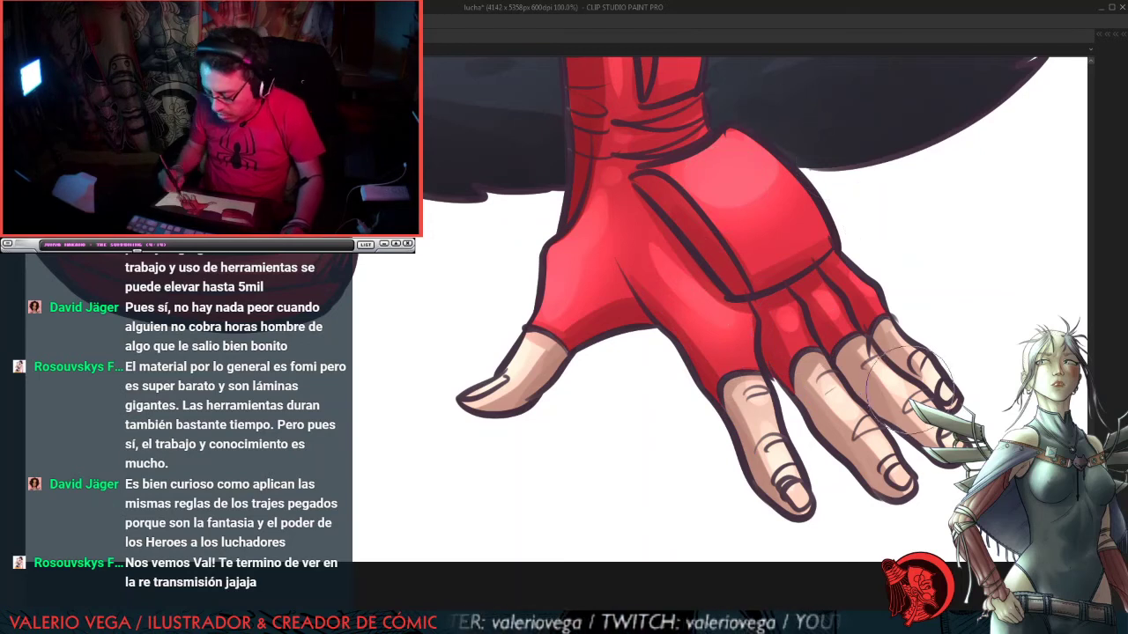
pyautogui.press('space')
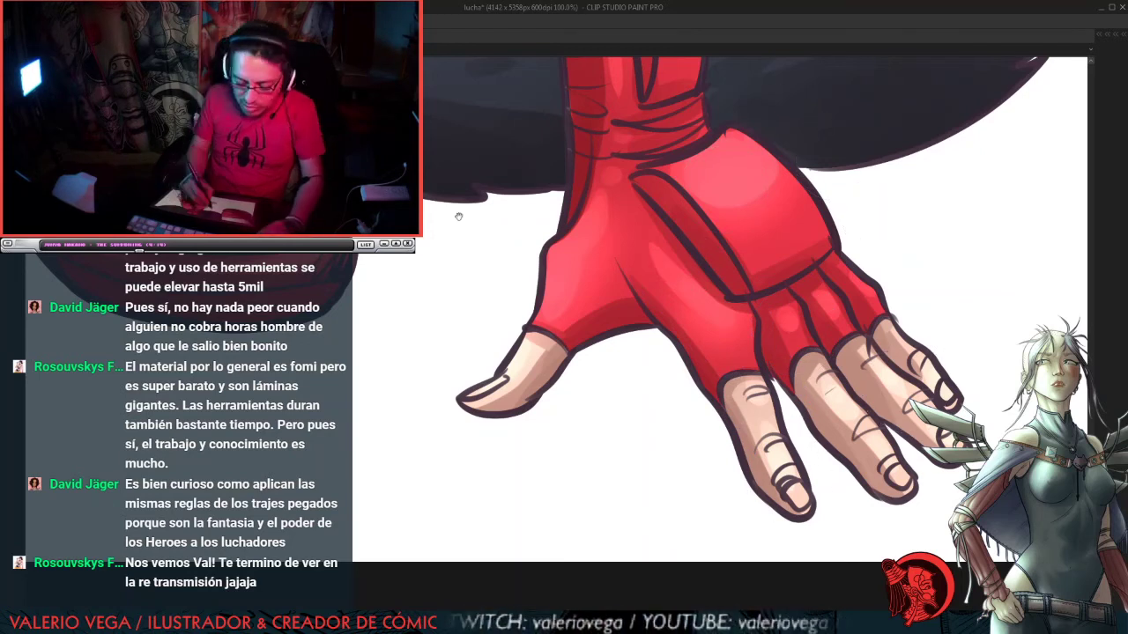
# Step: Fade the edges of the long cream highlight on the bare thigh, from the red knee wrap up to the shorts
pyautogui.moveTo(458, 217); pyautogui.dragTo(787, 379)
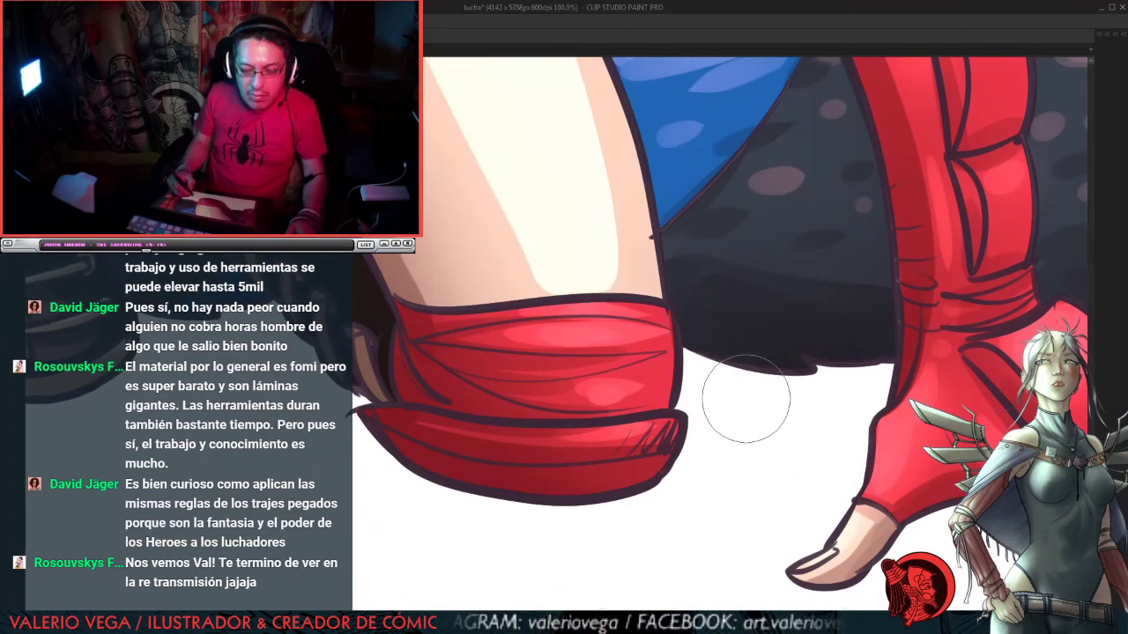
pyautogui.press('Tab')
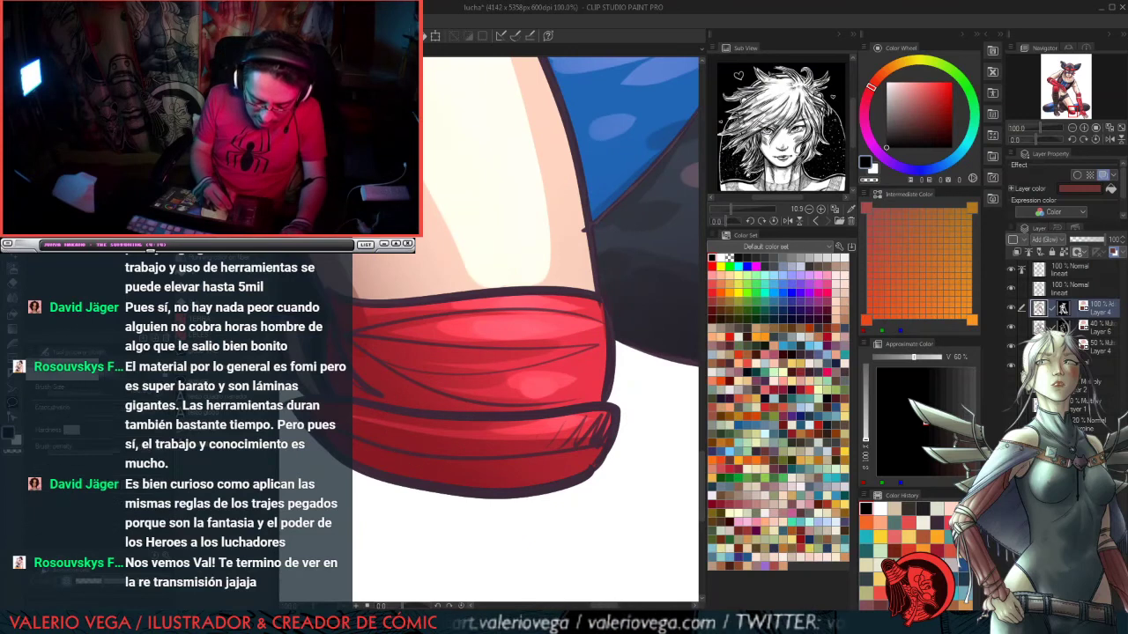
pyautogui.press('Tab')
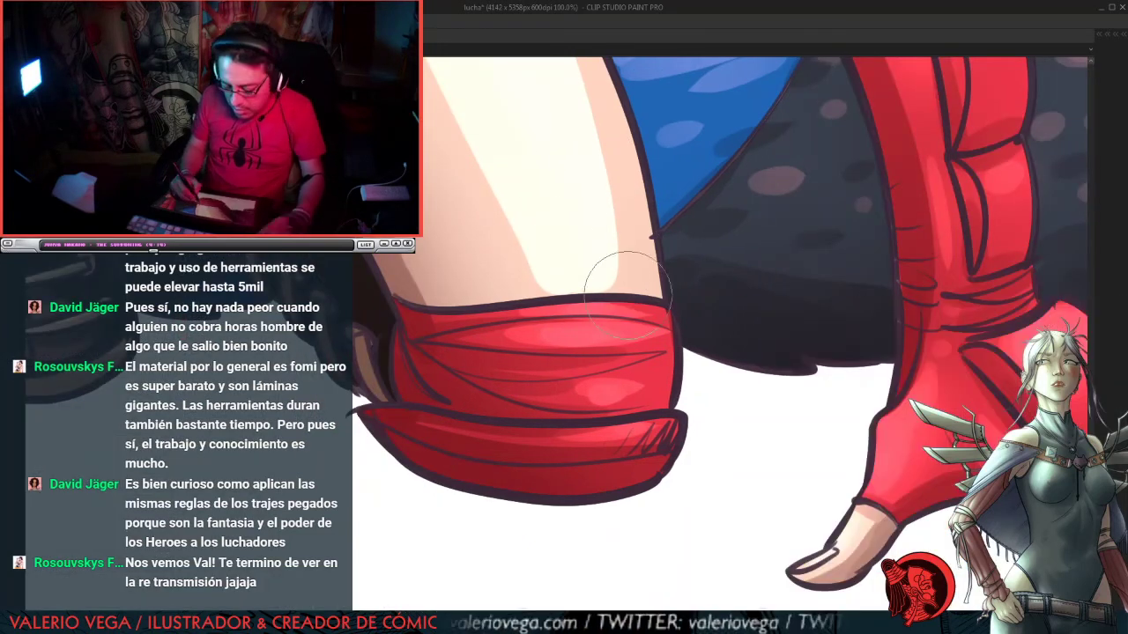
pyautogui.moveTo(549, 145); pyautogui.dragTo(611, 298)
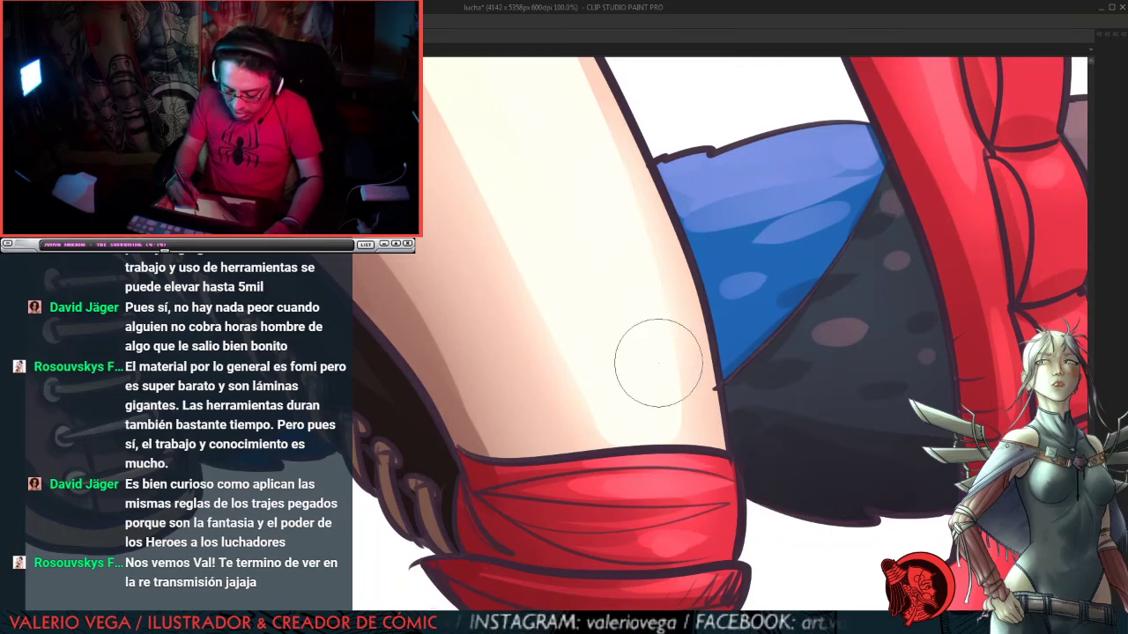
pyautogui.moveTo(602, 221); pyautogui.dragTo(705, 438)
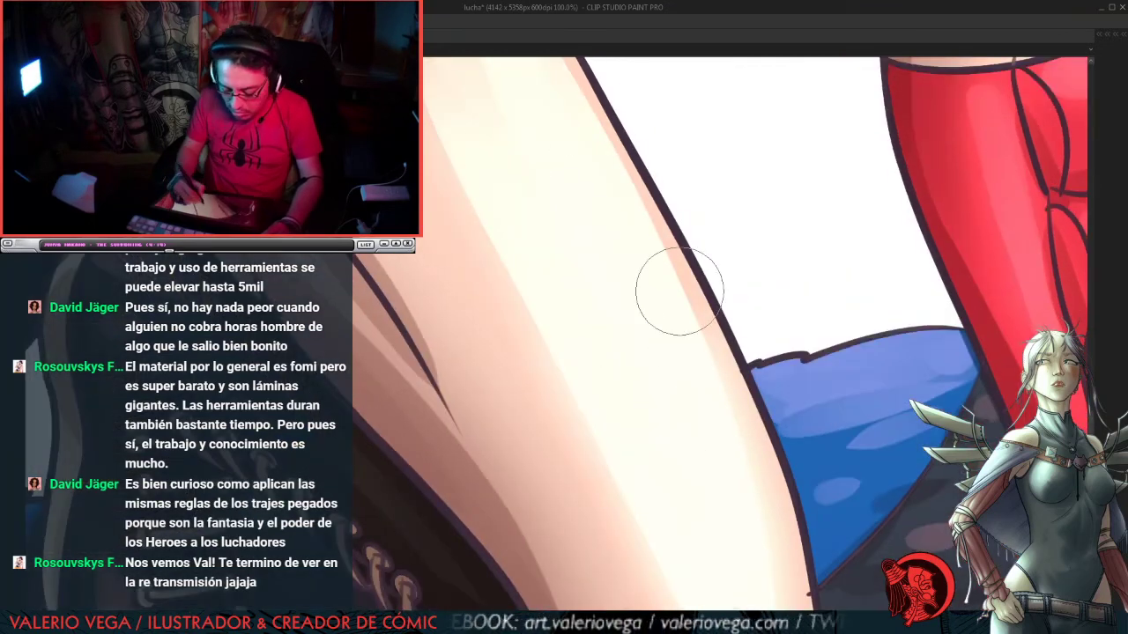
pyautogui.moveTo(664, 297); pyautogui.dragTo(753, 470)
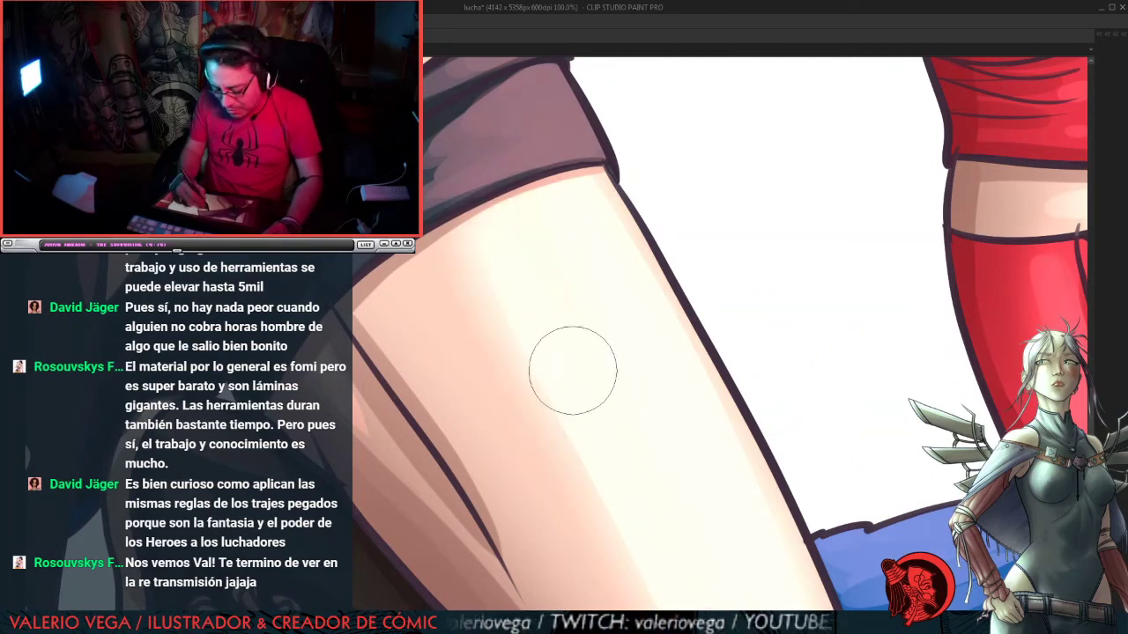
pyautogui.moveTo(652, 256); pyautogui.dragTo(672, 432)
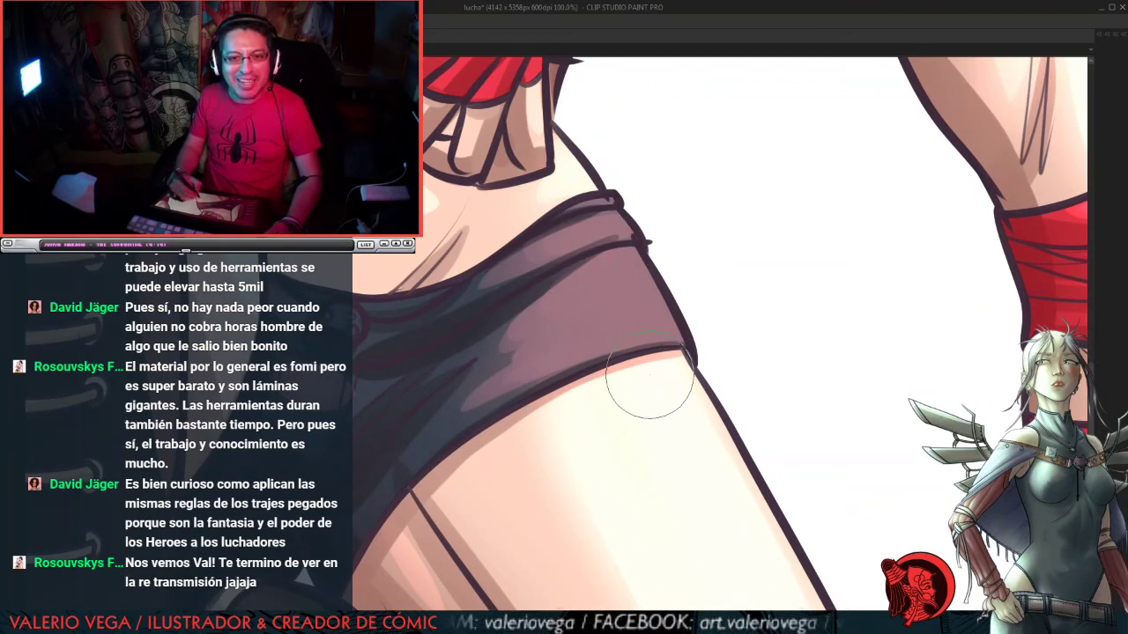
# Step: Soften the highlights on the bare abdomen and the dark shorts with the airbrush
pyautogui.moveTo(528, 229); pyautogui.dragTo(662, 342)
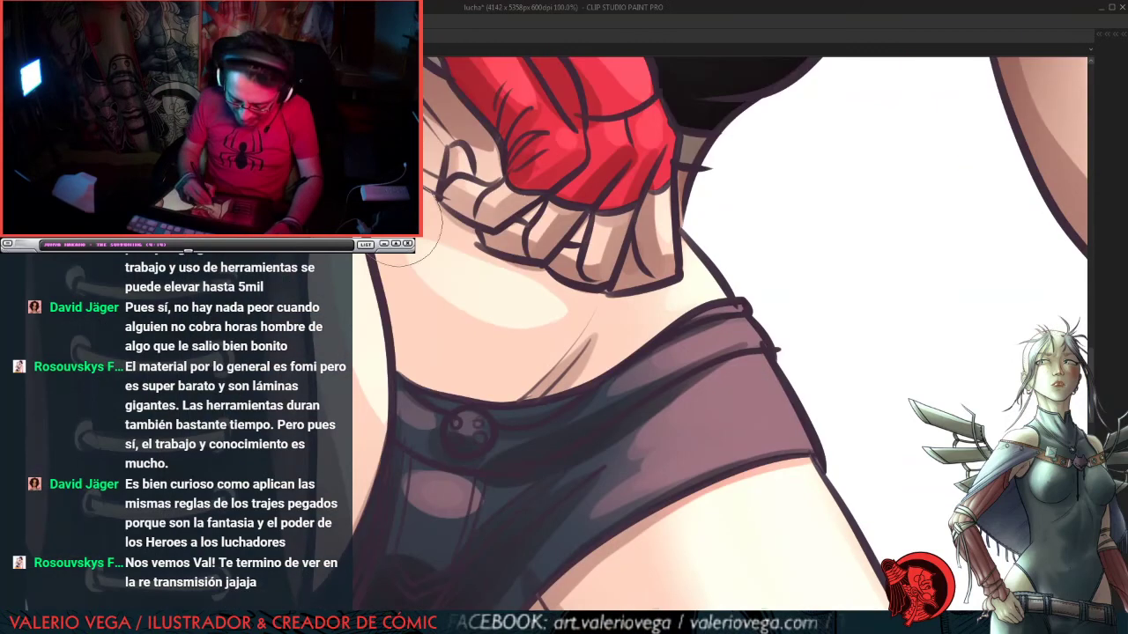
pyautogui.moveTo(409, 234); pyautogui.dragTo(516, 291)
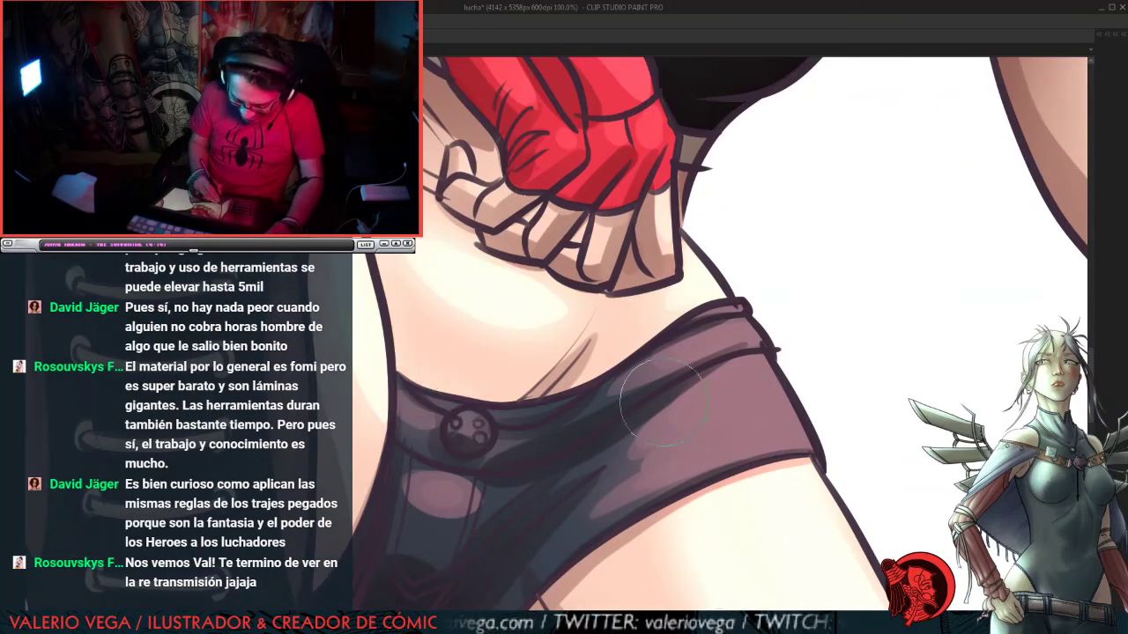
pyautogui.moveTo(522, 485); pyautogui.dragTo(568, 268)
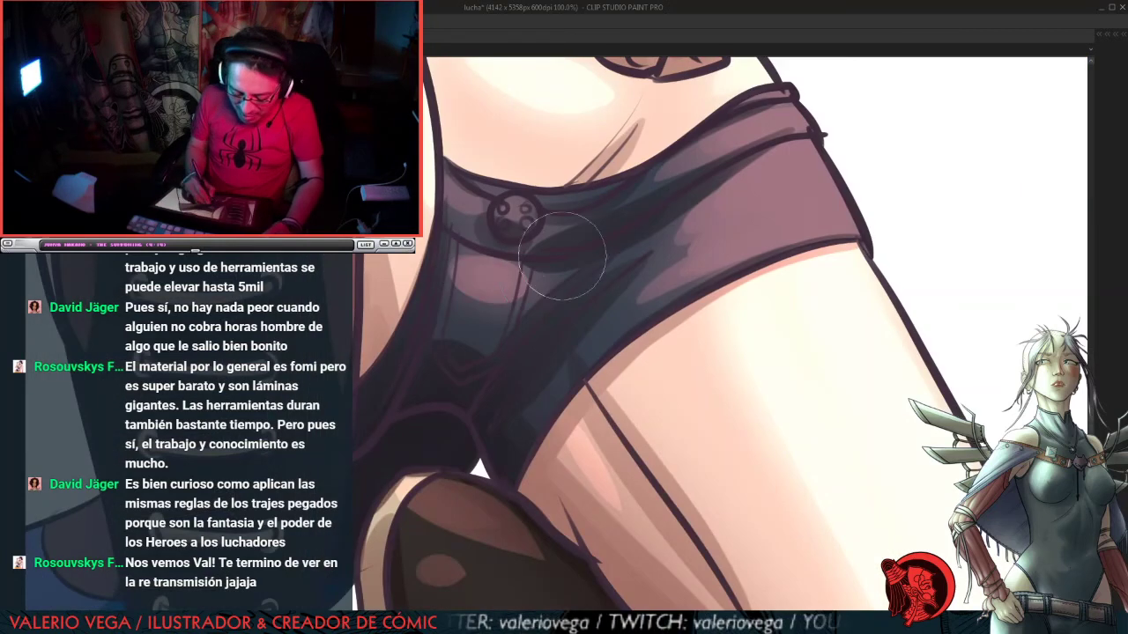
# Step: Soften the reddish highlights on the toes and soles of the laced boots and on the inner thigh beside them
pyautogui.moveTo(506, 498); pyautogui.dragTo(537, 254)
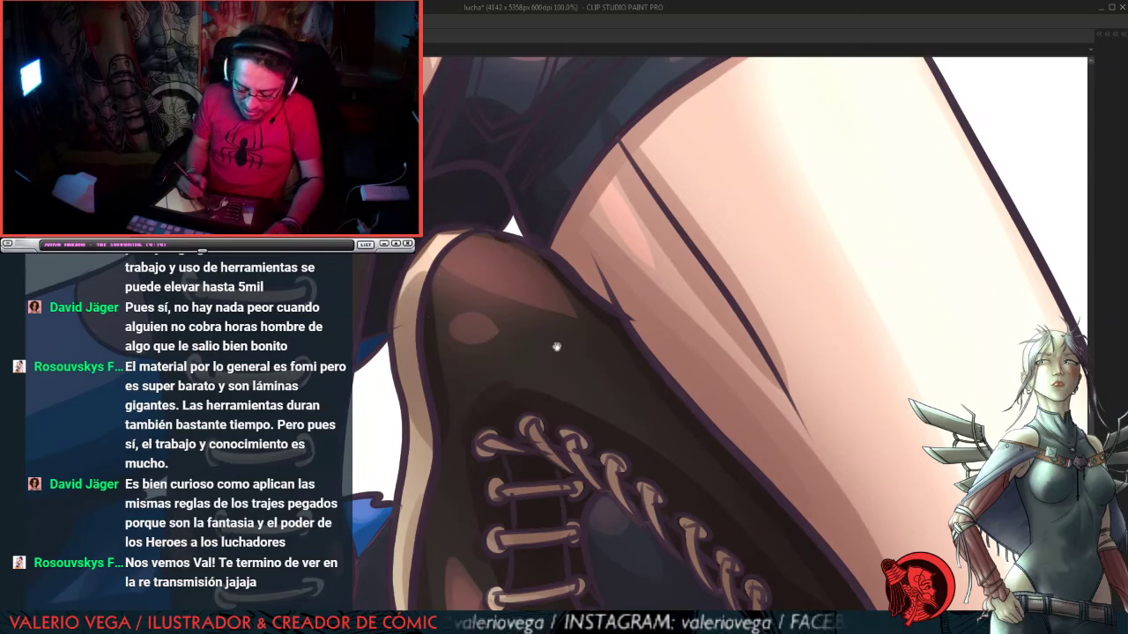
pyautogui.moveTo(556, 347); pyautogui.dragTo(503, 83)
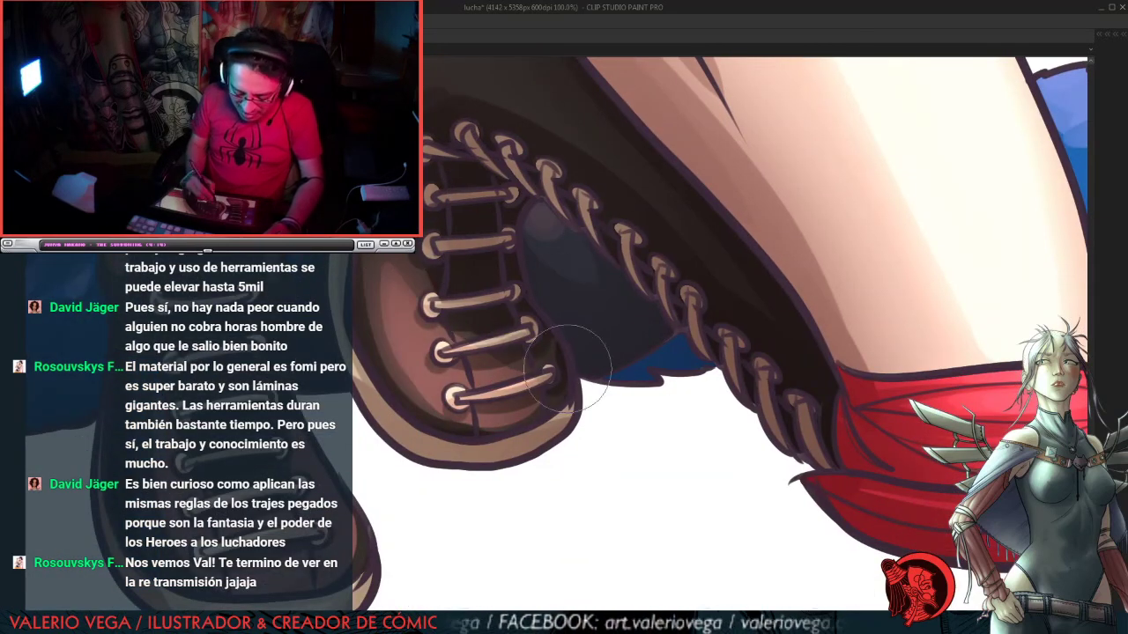
pyautogui.moveTo(470, 513); pyautogui.dragTo(585, 357)
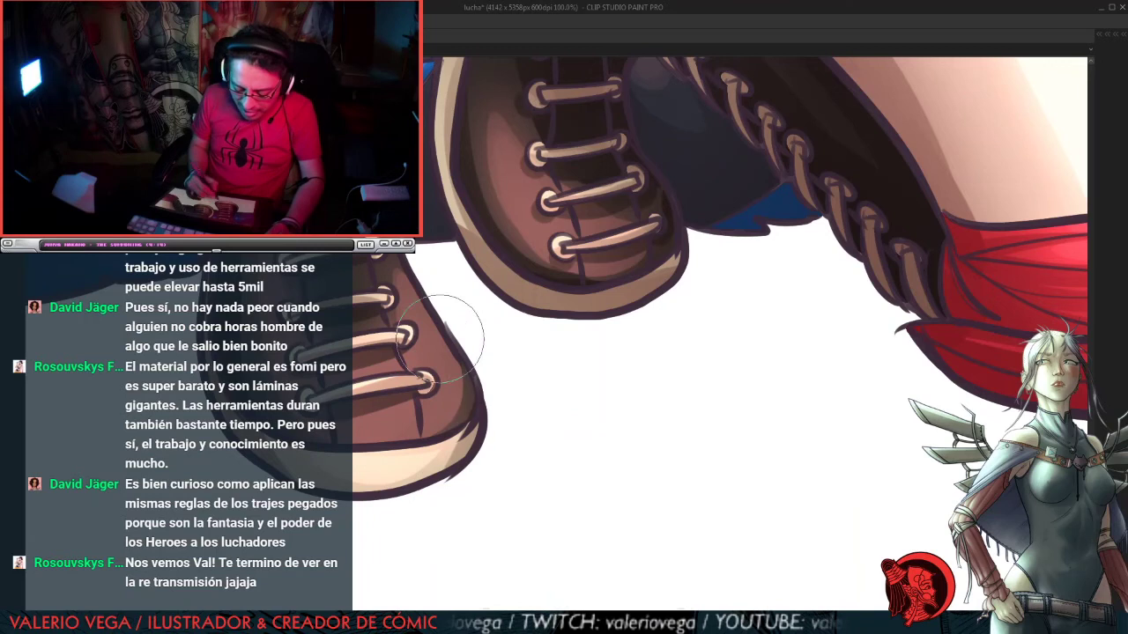
pyautogui.moveTo(410, 198); pyautogui.dragTo(509, 440)
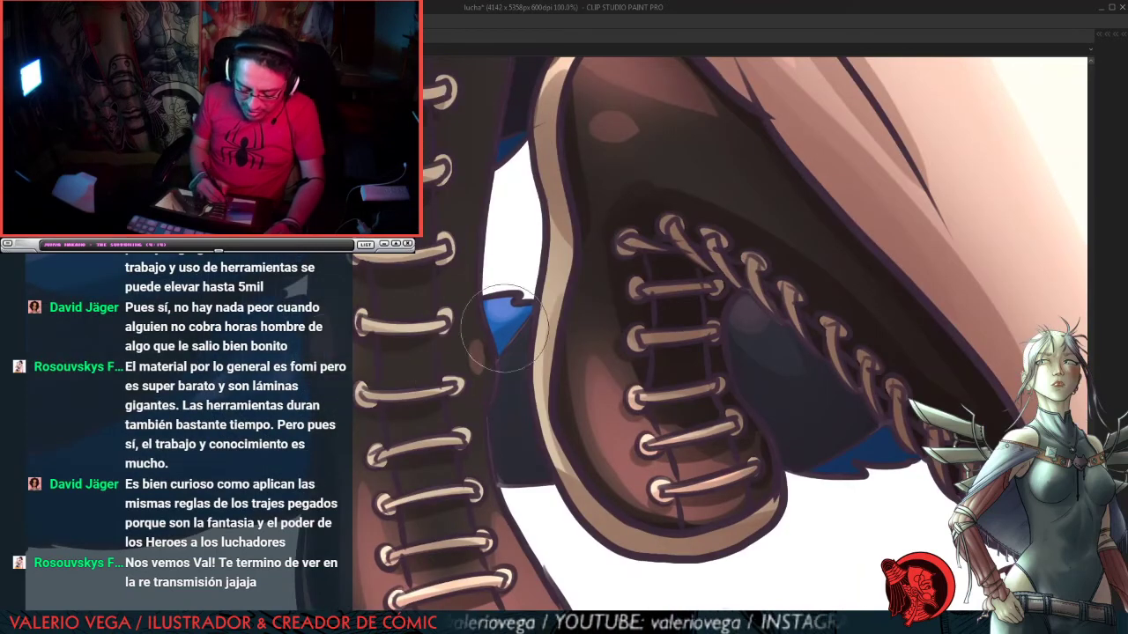
# Step: Blend the light blue and reddish highlights on the dark rounded shape behind the tall laced boot
pyautogui.moveTo(419, 216)
pyautogui.mouseDown()
pyautogui.moveTo(480, 304)
pyautogui.moveTo(641, 370)
pyautogui.mouseUp()
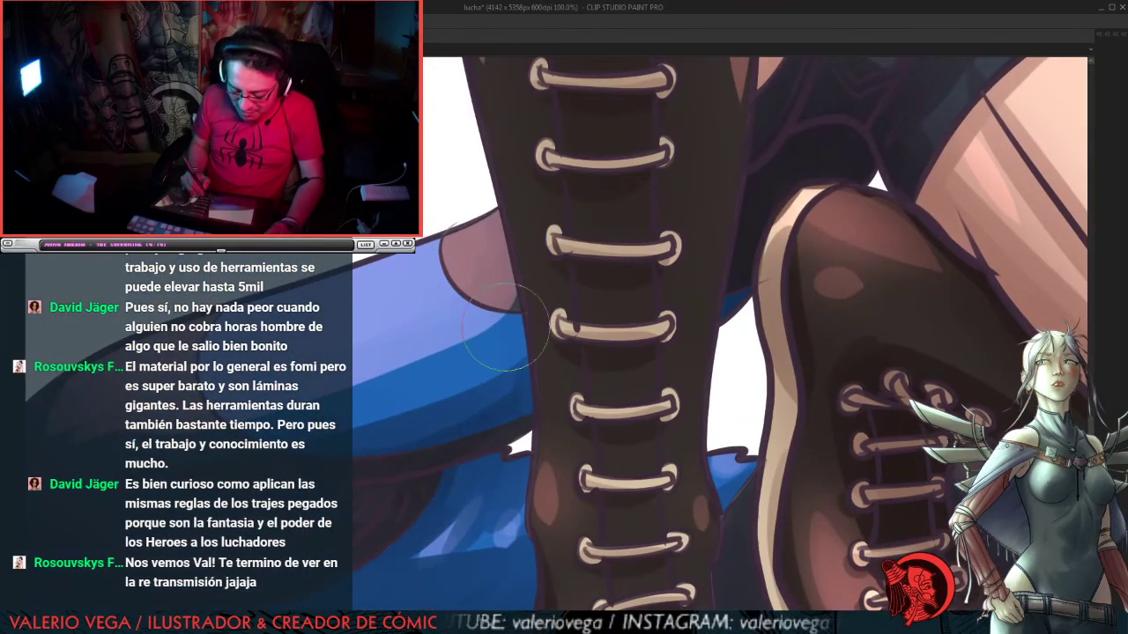
pyautogui.moveTo(394, 346)
pyautogui.mouseDown()
pyautogui.moveTo(649, 302)
pyautogui.moveTo(638, 297)
pyautogui.mouseUp()
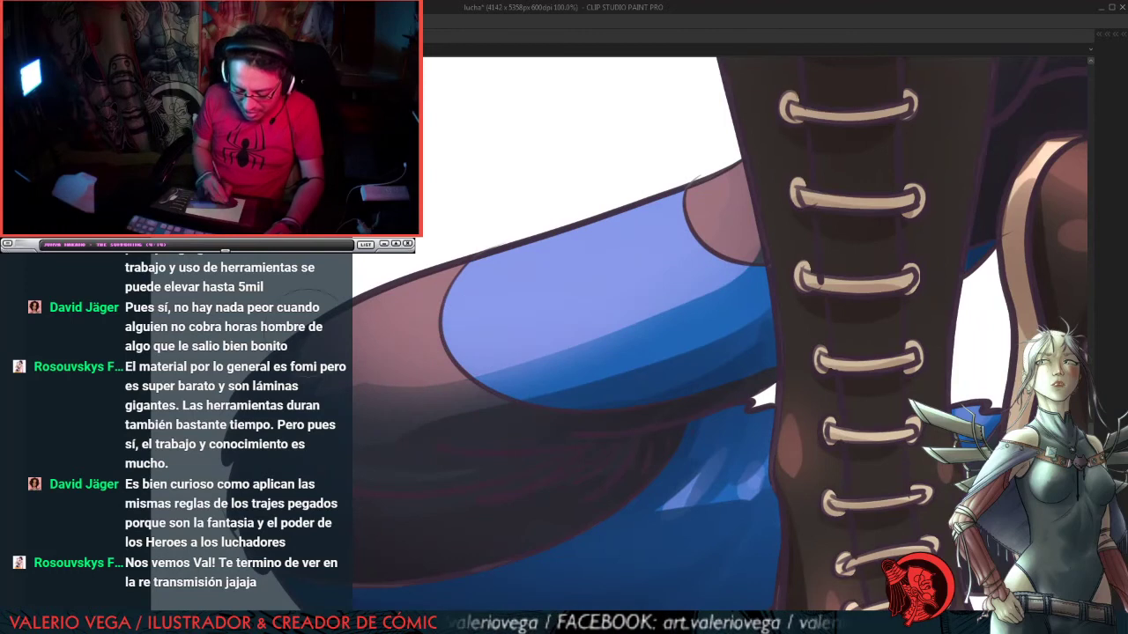
pyautogui.moveTo(696, 515); pyautogui.dragTo(620, 308)
# Step: Soften the long reddish highlights along both sides of the tall boot's laced shaft
pyautogui.moveTo(652, 176); pyautogui.dragTo(581, 555)
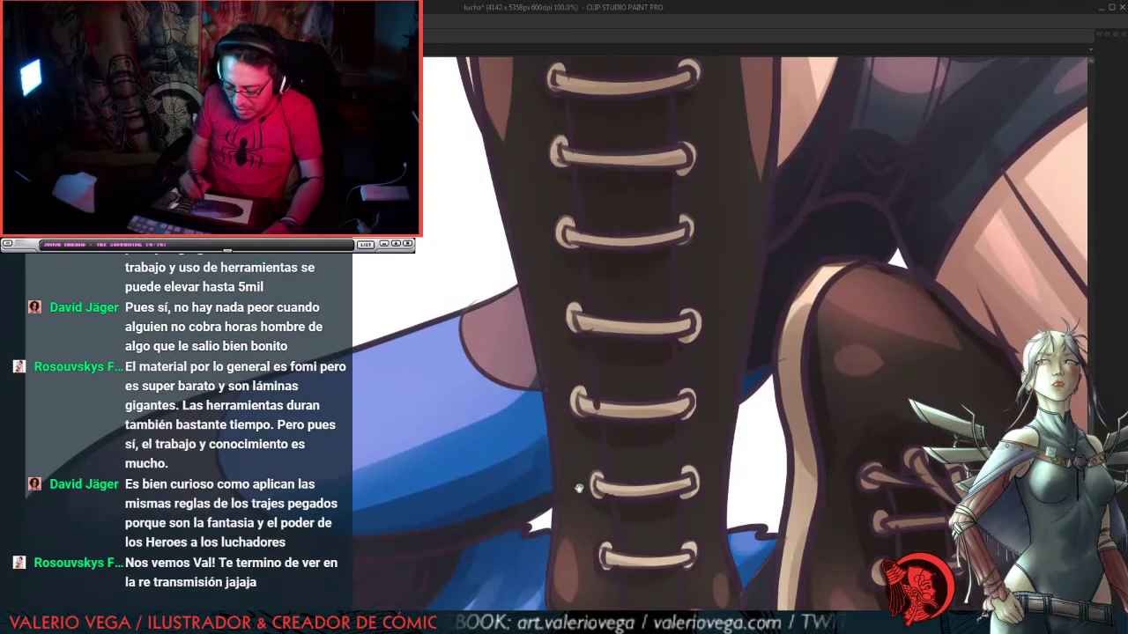
pyautogui.moveTo(737, 255); pyautogui.dragTo(618, 451)
pyautogui.moveTo(470, 193); pyautogui.dragTo(493, 401)
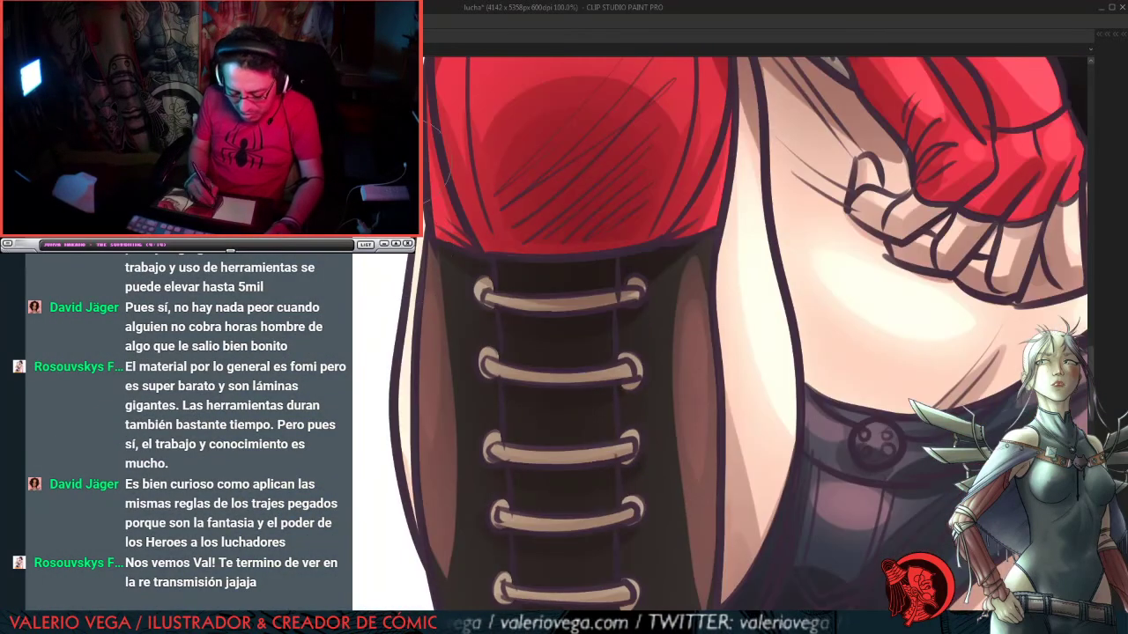
pyautogui.moveTo(412, 256); pyautogui.dragTo(461, 426)
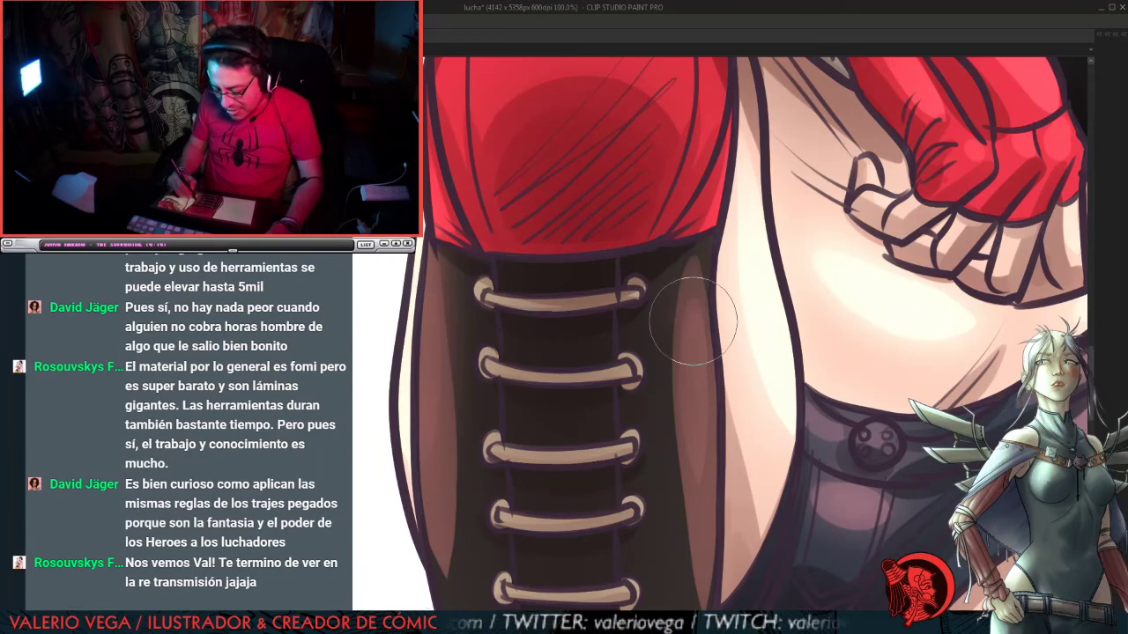
pyautogui.moveTo(777, 221); pyautogui.dragTo(734, 473)
# Step: Soften the highlights on the red knee pad and the red padded glove resting above it
pyautogui.moveTo(622, 232); pyautogui.dragTo(455, 248)
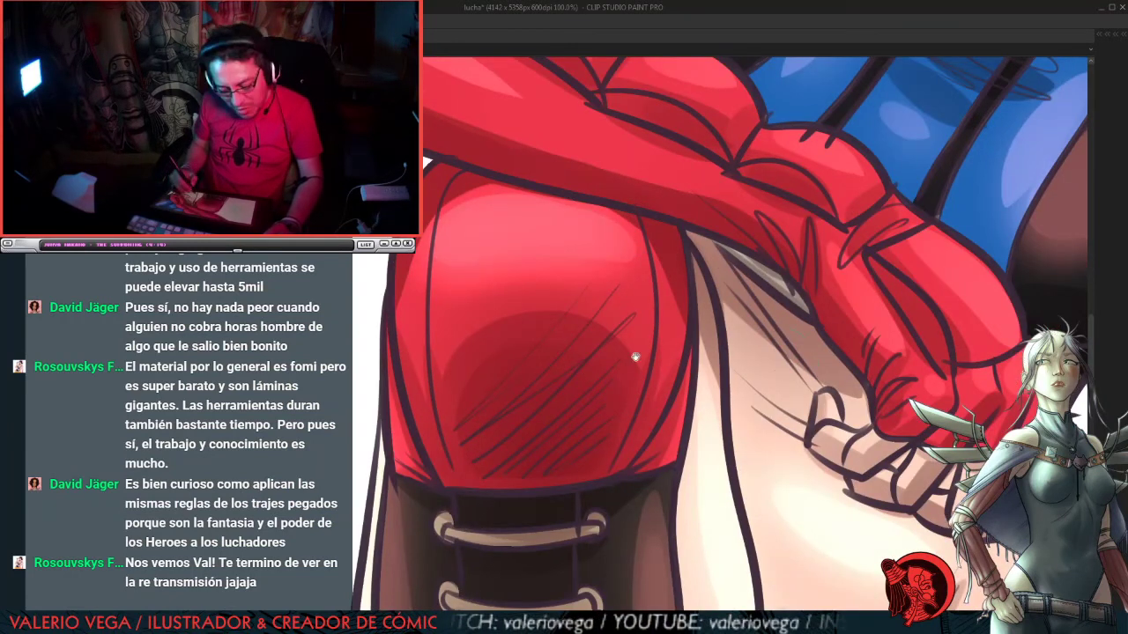
pyautogui.moveTo(599, 246); pyautogui.dragTo(440, 434)
pyautogui.moveTo(775, 444); pyautogui.dragTo(836, 538)
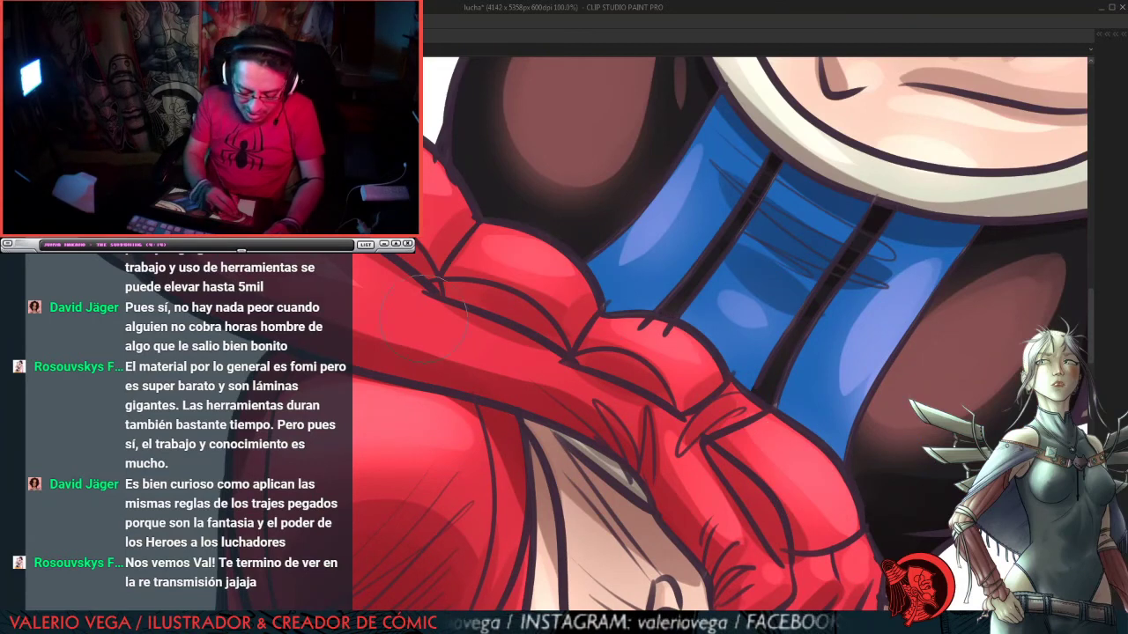
pyautogui.moveTo(593, 409); pyautogui.dragTo(588, 537)
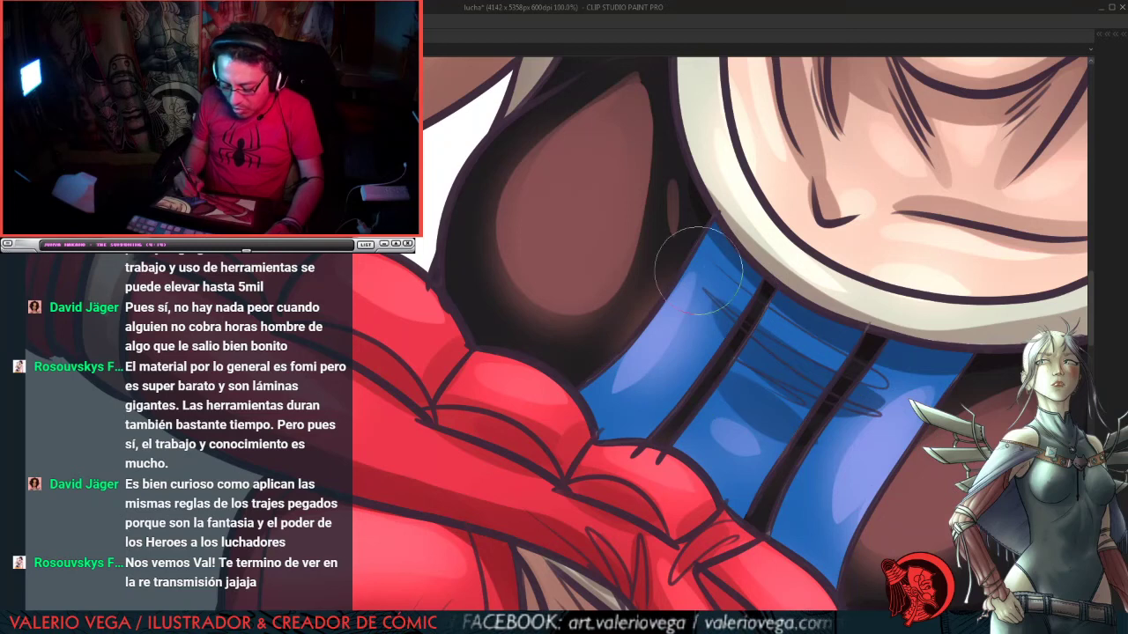
# Step: Soften the highlights on the bent arm's red forearm guard and its bare upper arm up to the shoulder
pyautogui.moveTo(338, 227)
pyautogui.mouseDown()
pyautogui.moveTo(629, 340)
pyautogui.moveTo(620, 352)
pyautogui.mouseUp()
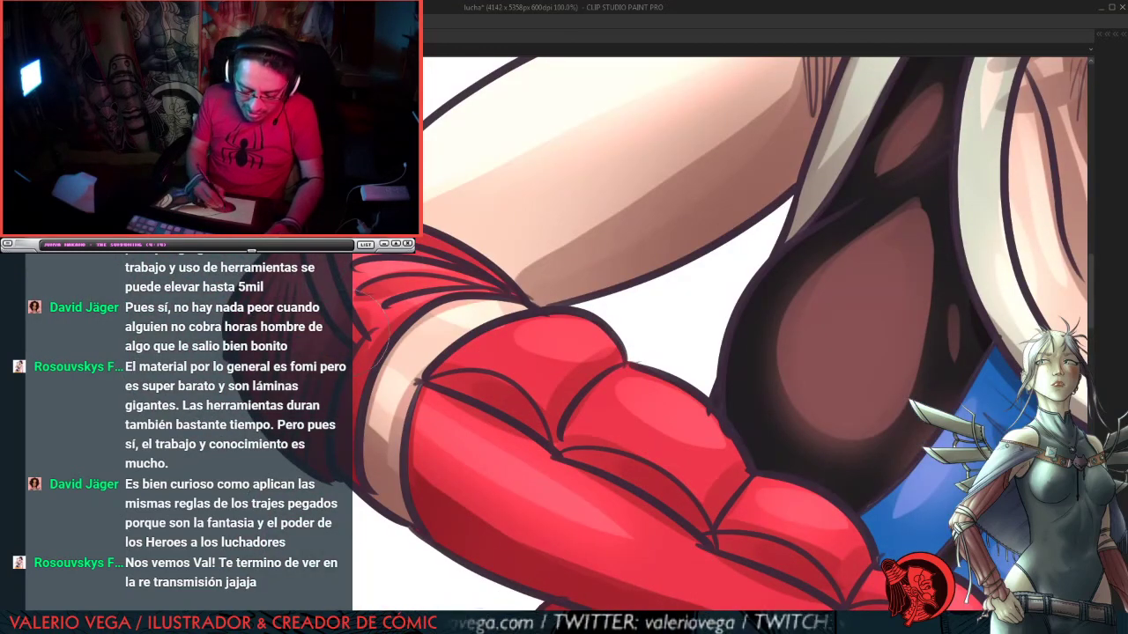
pyautogui.moveTo(686, 173); pyautogui.dragTo(550, 400)
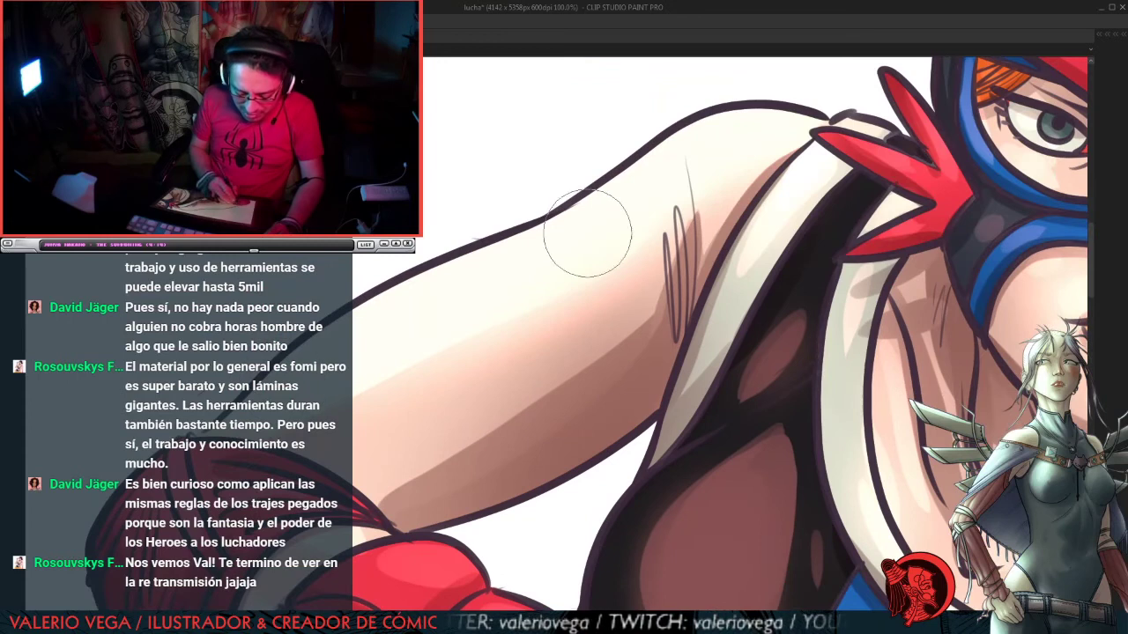
pyautogui.moveTo(923, 353); pyautogui.dragTo(369, 291)
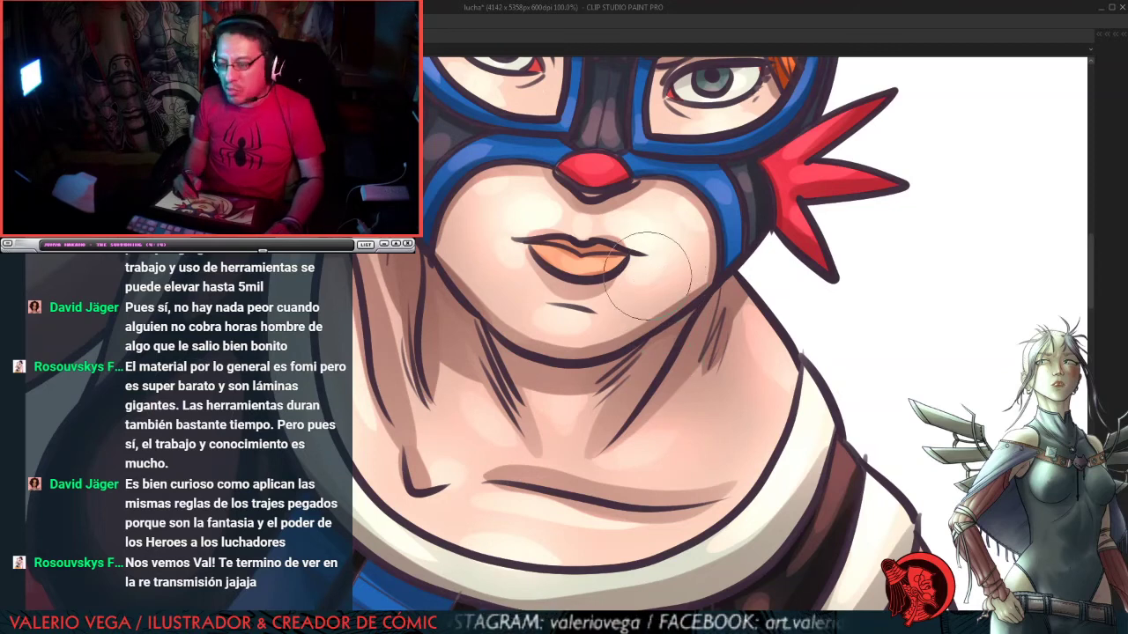
# Step: Review the softened highlights across the whole figure, including the masked face, chest, arms, gloves and boot
pyautogui.moveTo(648, 274); pyautogui.dragTo(627, 226)
pyautogui.scroll(-4, 676, 354)
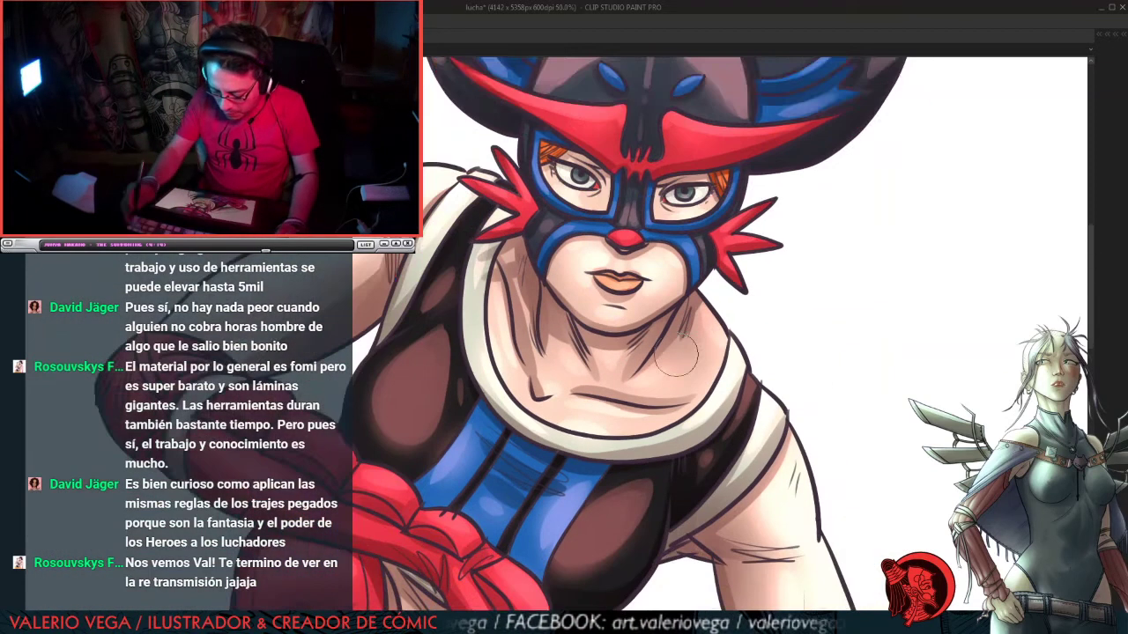
pyautogui.scroll(-1, 873, 386)
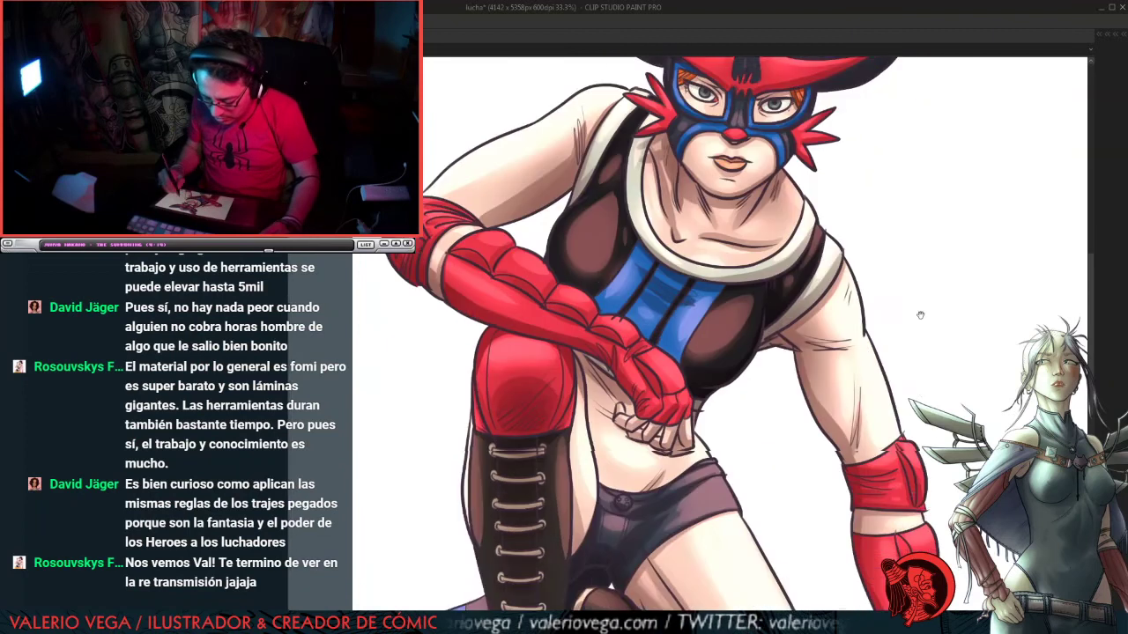
pyautogui.moveTo(920, 314)
pyautogui.mouseDown()
pyautogui.moveTo(925, 266)
pyautogui.moveTo(941, 396)
pyautogui.moveTo(820, 194)
pyautogui.moveTo(781, 320)
pyautogui.moveTo(834, 331)
pyautogui.mouseUp()
pyautogui.scroll(-1, 941, 404)
pyautogui.moveTo(815, 279); pyautogui.dragTo(814, 307)
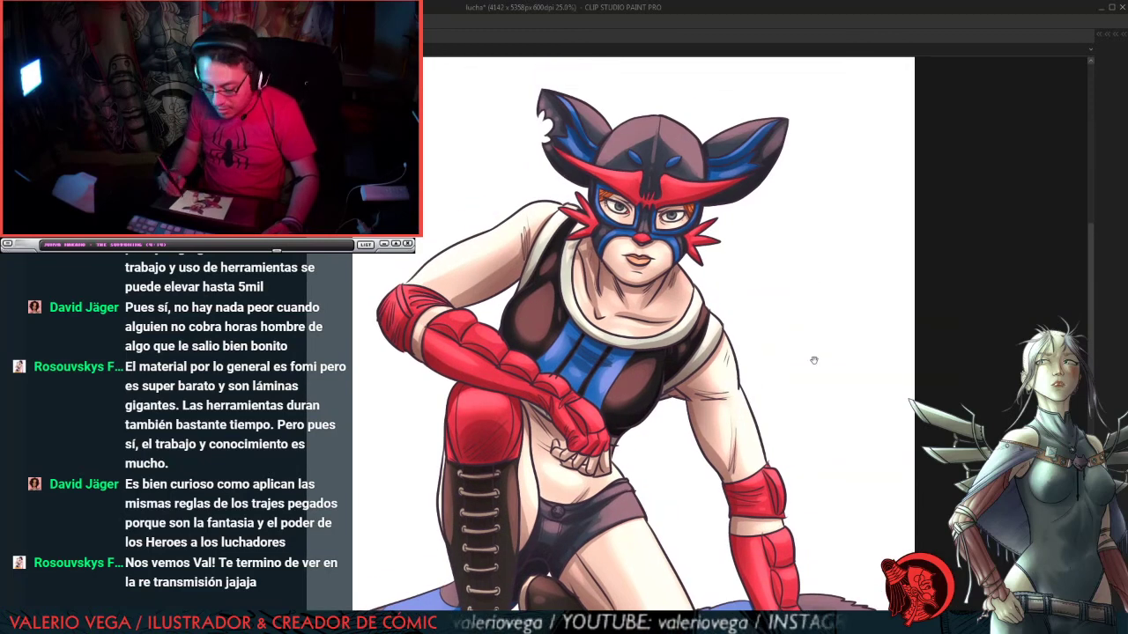
pyautogui.moveTo(815, 378); pyautogui.dragTo(837, 349)
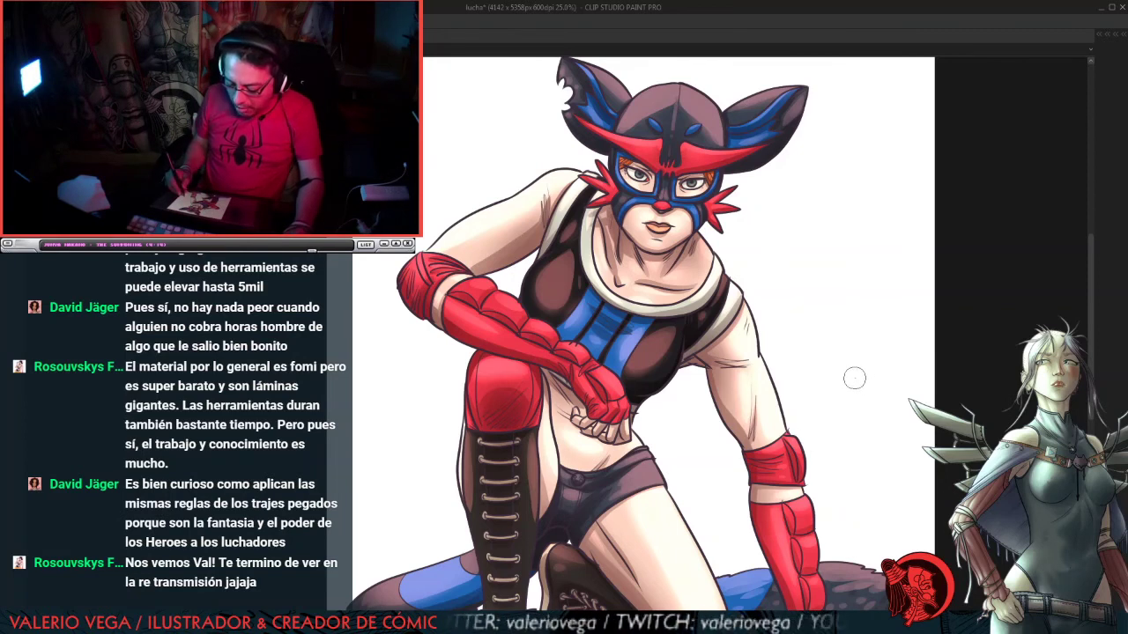
pyautogui.scroll(2, 850, 351)
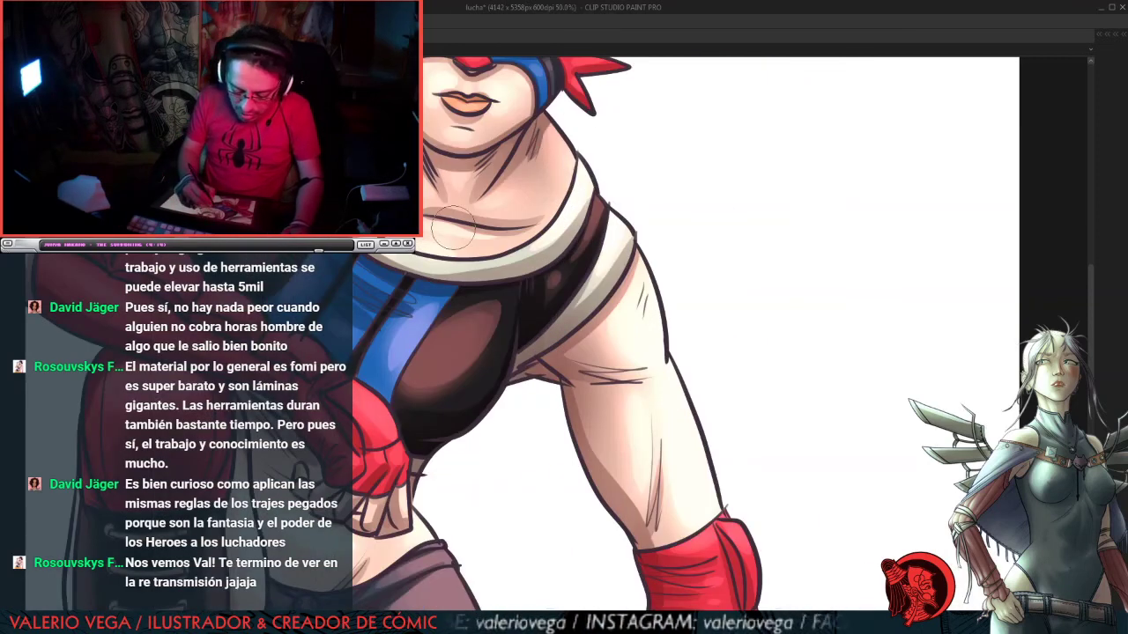
pyautogui.moveTo(607, 197); pyautogui.dragTo(771, 371)
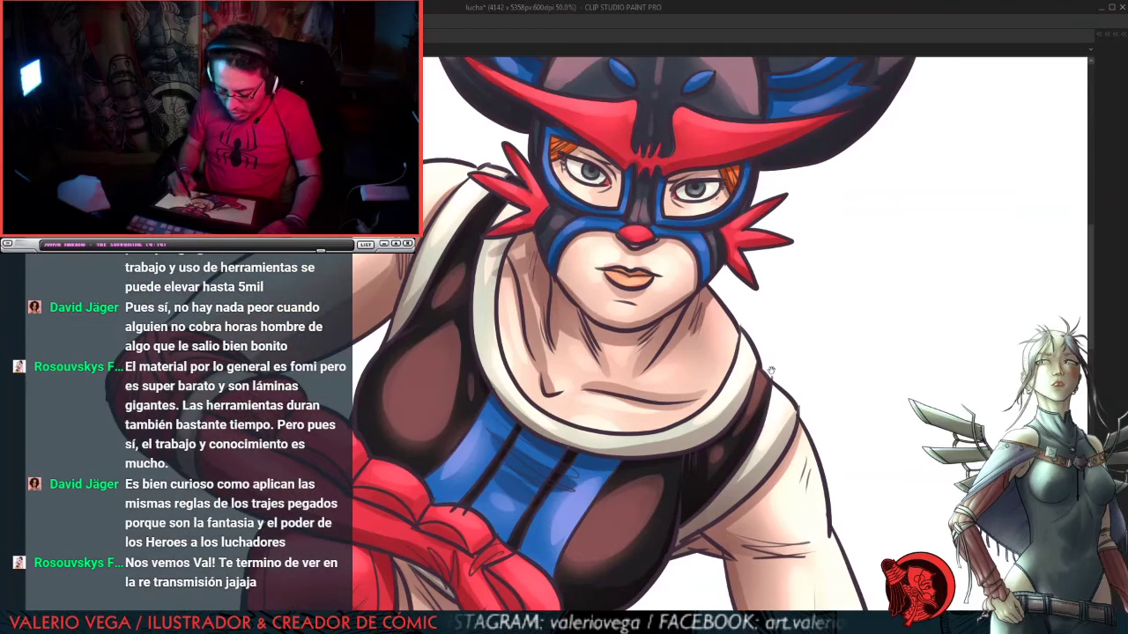
# Step: Create a new layer above the lineart layers and set its blending mode to Add (Glow)
pyautogui.press('Tab')
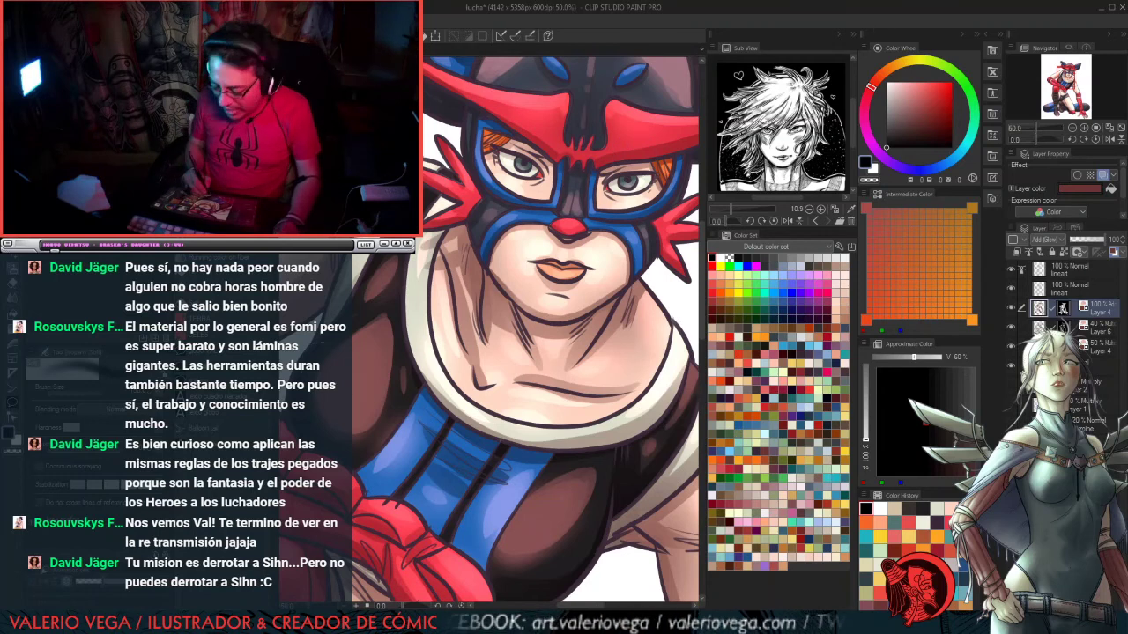
pyautogui.scroll(1, 322, 386)
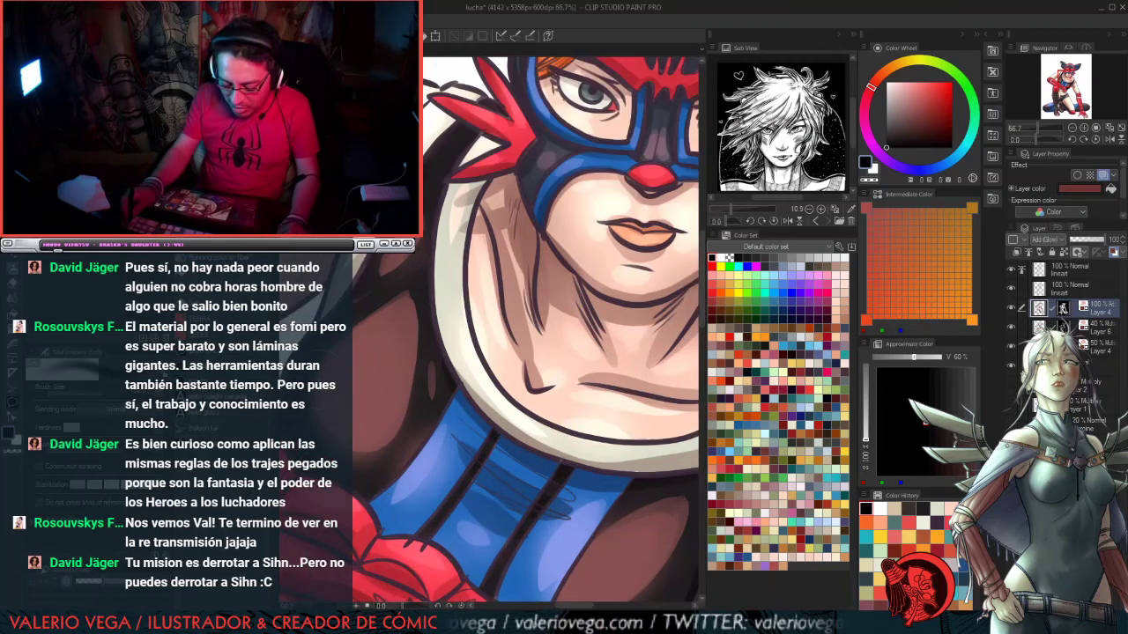
pyautogui.moveTo(635, 245); pyautogui.dragTo(513, 336)
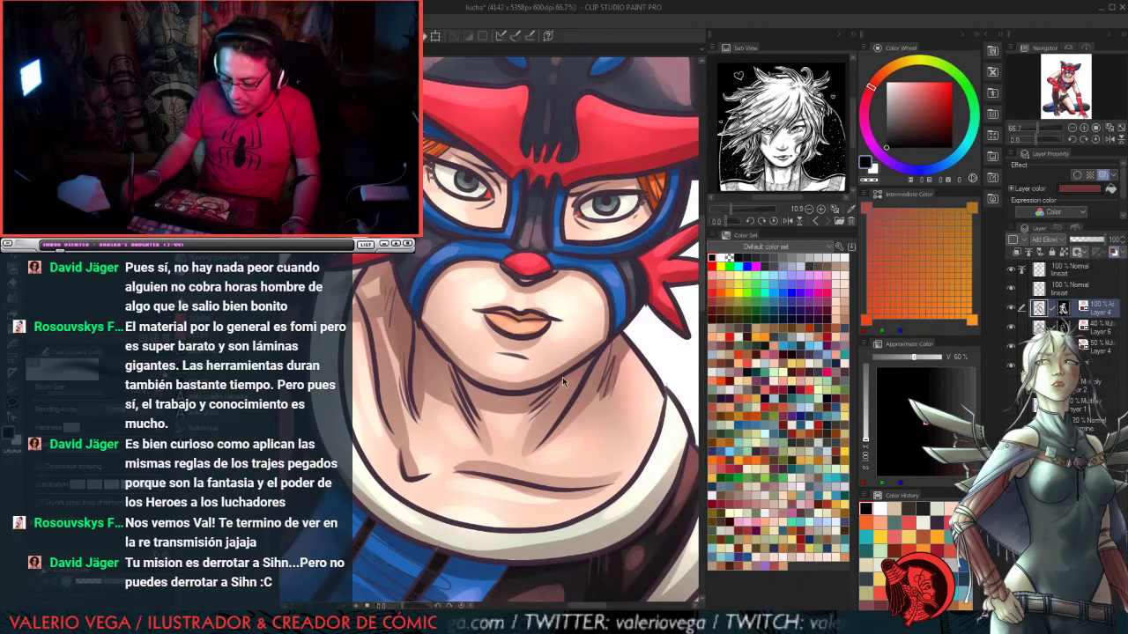
pyautogui.scroll(1, 562, 377)
pyautogui.moveTo(562, 377); pyautogui.dragTo(607, 417)
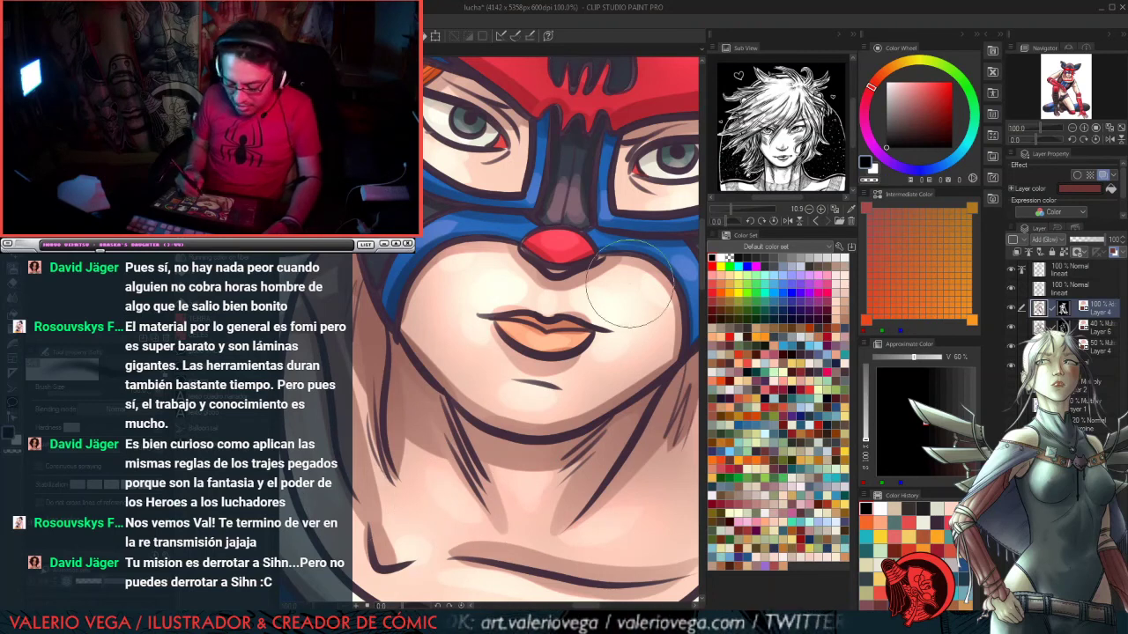
pyautogui.moveTo(613, 280); pyautogui.dragTo(576, 333)
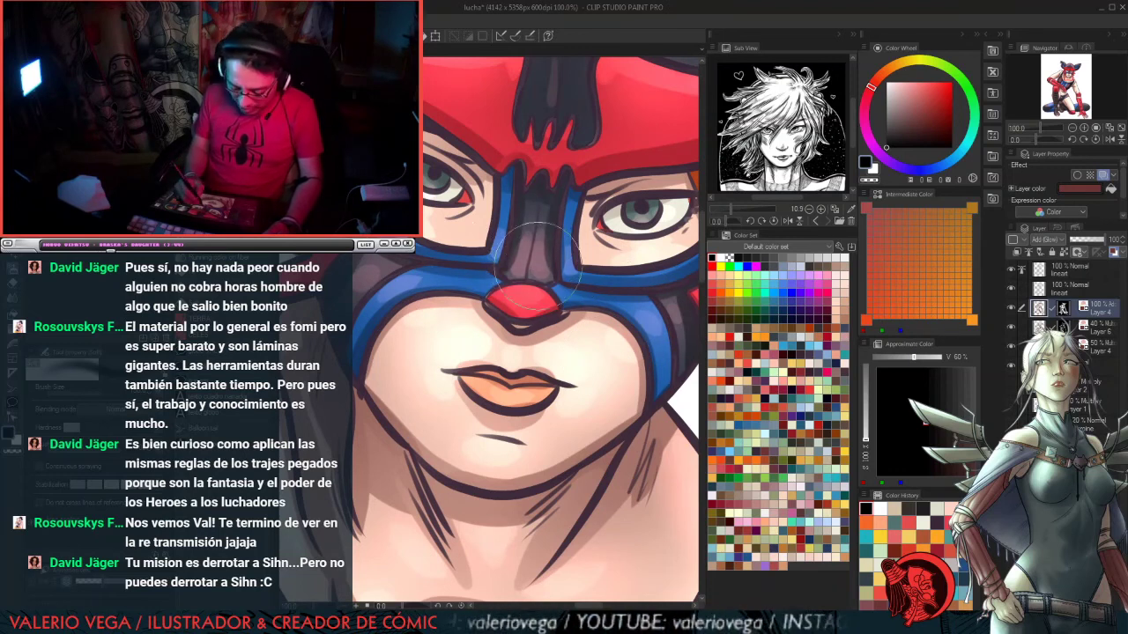
pyautogui.moveTo(548, 275)
pyautogui.mouseDown()
pyautogui.moveTo(508, 354)
pyautogui.moveTo(458, 356)
pyautogui.mouseUp()
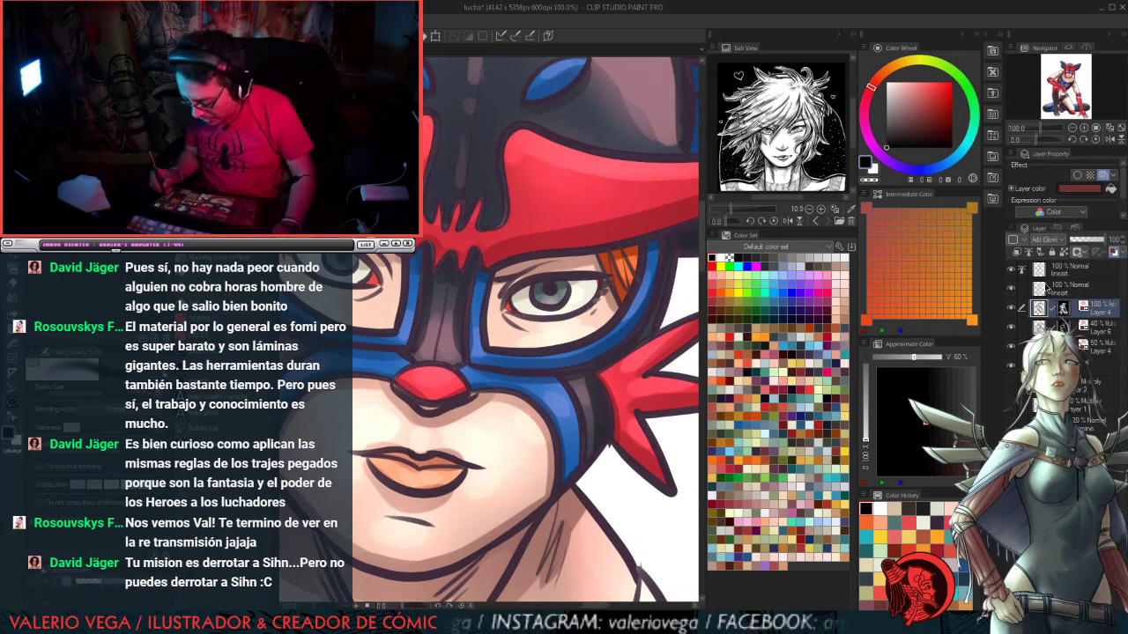
pyautogui.click(1043, 270)
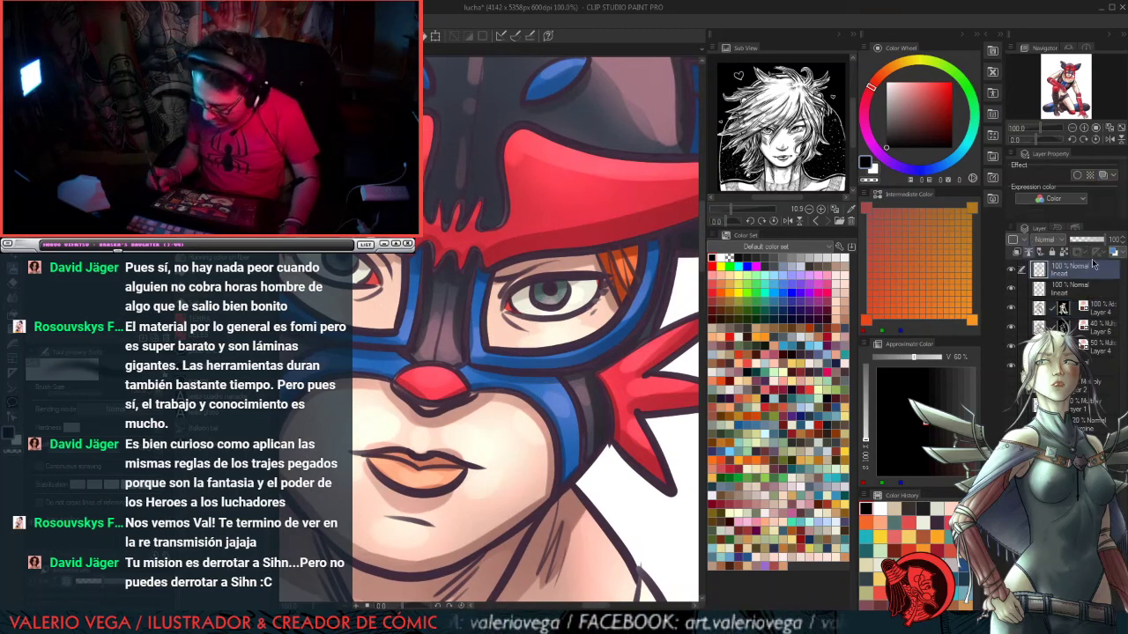
pyautogui.hotkey('ctrl', 'shift', 'n')
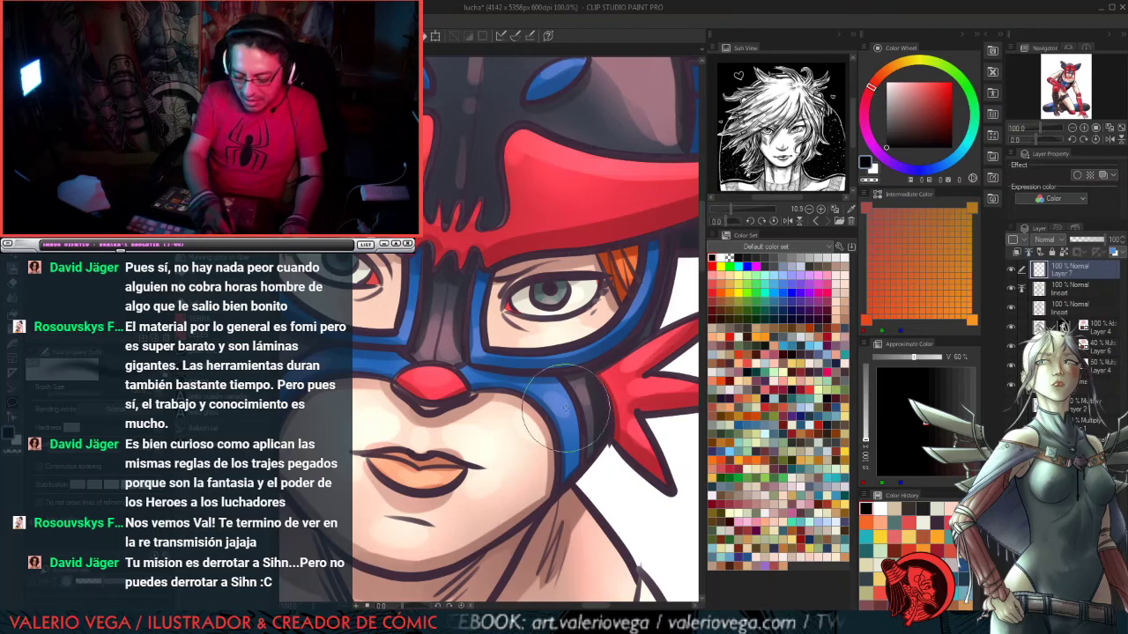
pyautogui.click(1063, 242)
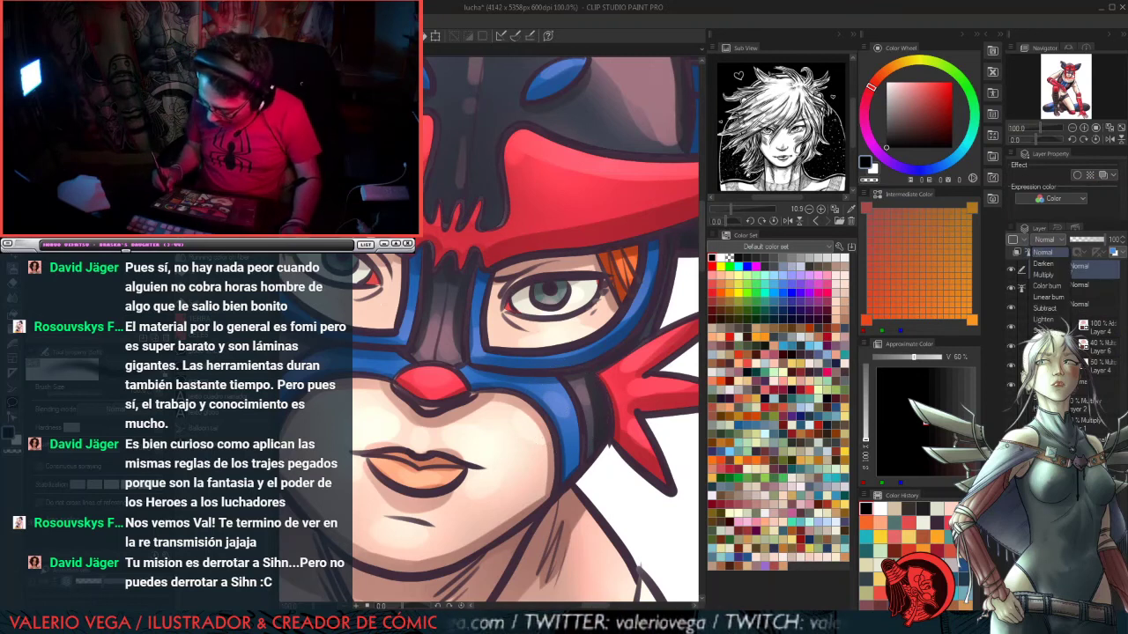
pyautogui.click(1051, 374)
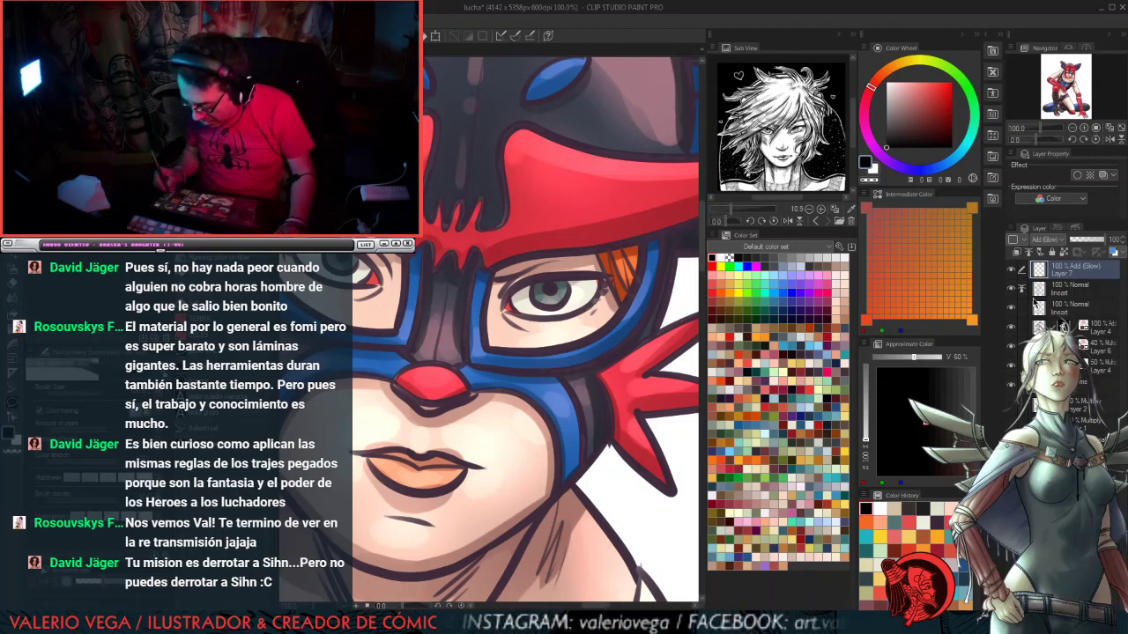
# Step: Enable the layer color effect on the new glow layer and set it to a reddish brown sampled from the color set
pyautogui.click(1102, 176)
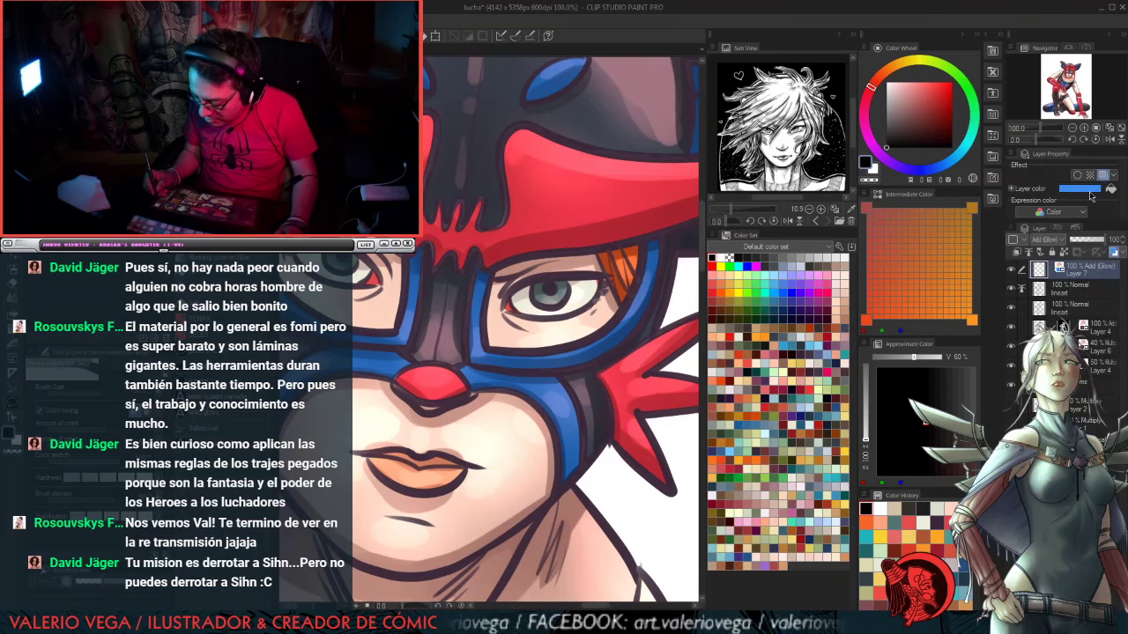
pyautogui.click(1093, 189)
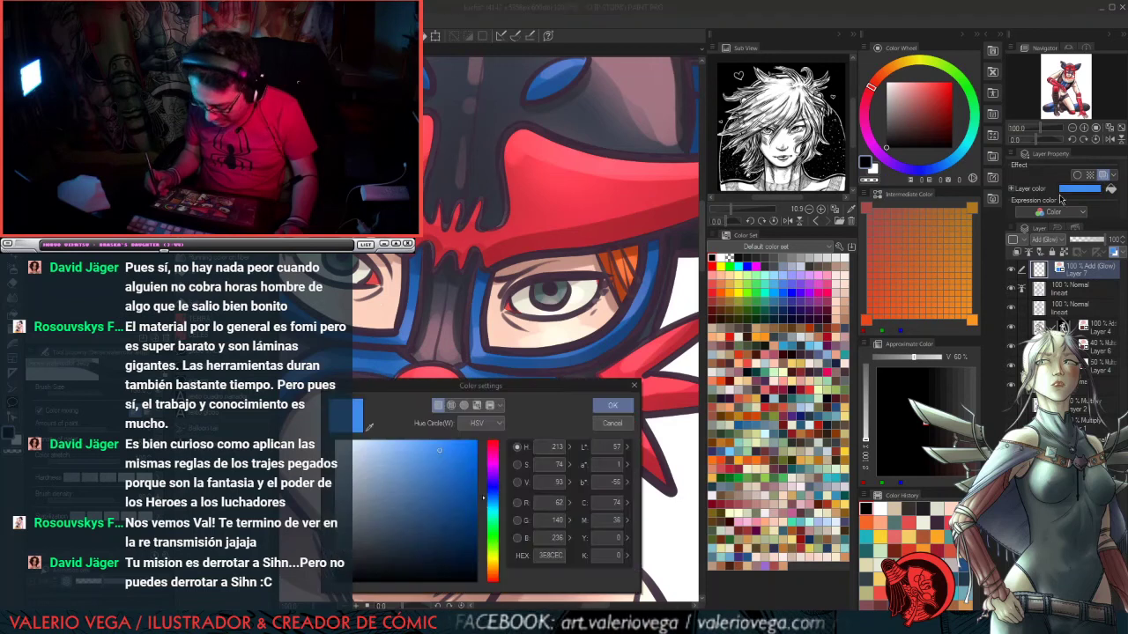
pyautogui.click(369, 428)
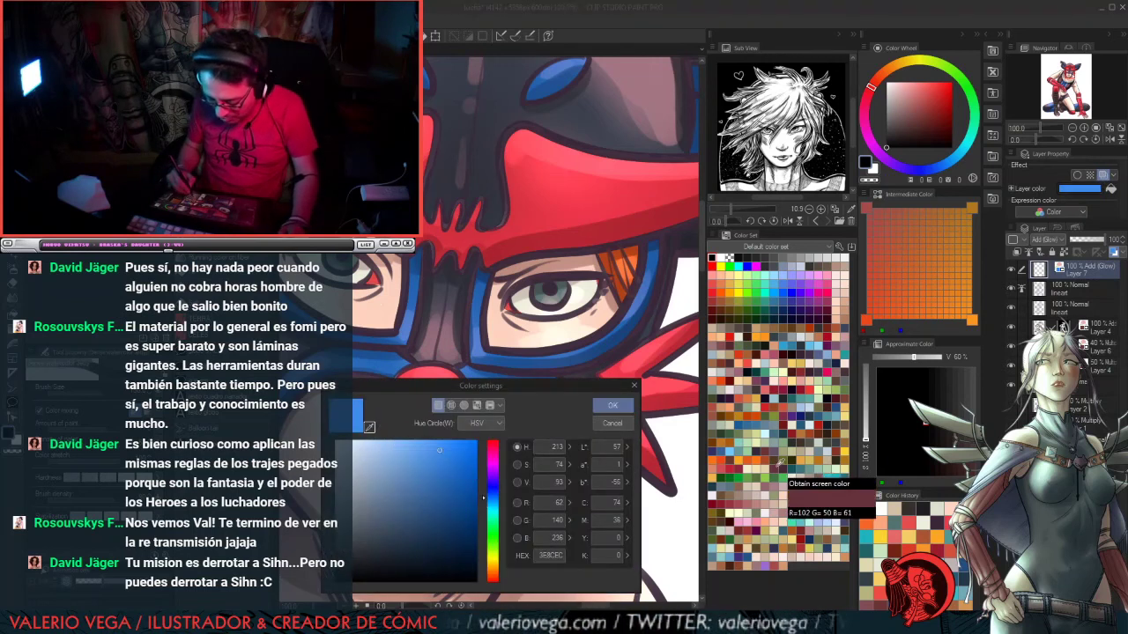
pyautogui.click(740, 564)
pyautogui.click(612, 405)
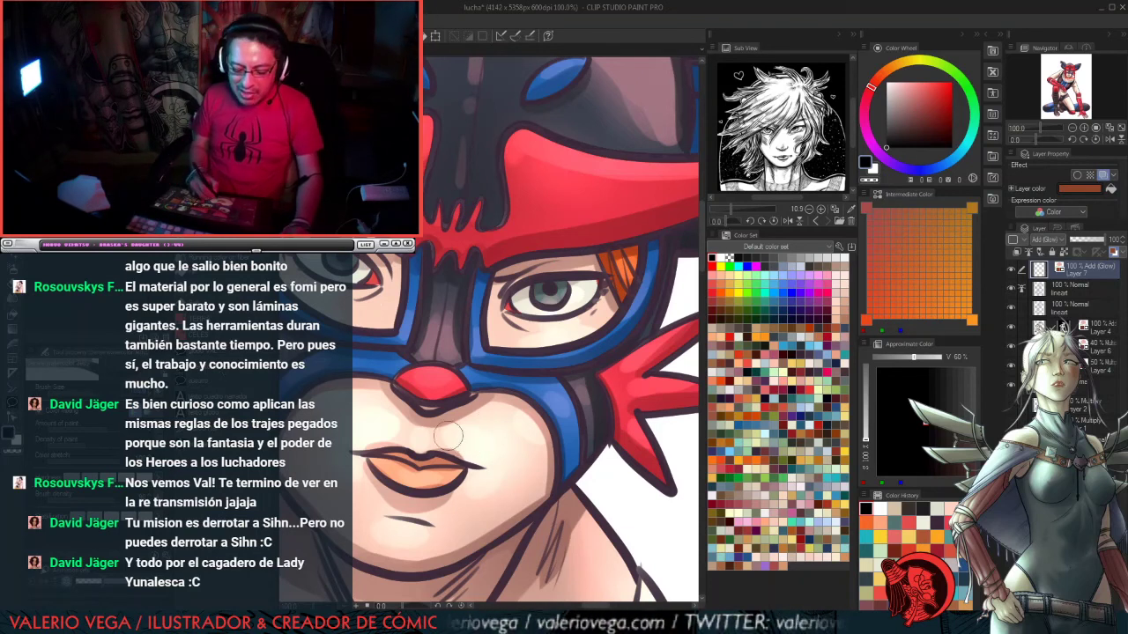
# Step: Paint bright glow highlights on the mask's fully visible ear with its blue stripes, and along the upper edges of the red brow shapes
pyautogui.press('Tab')
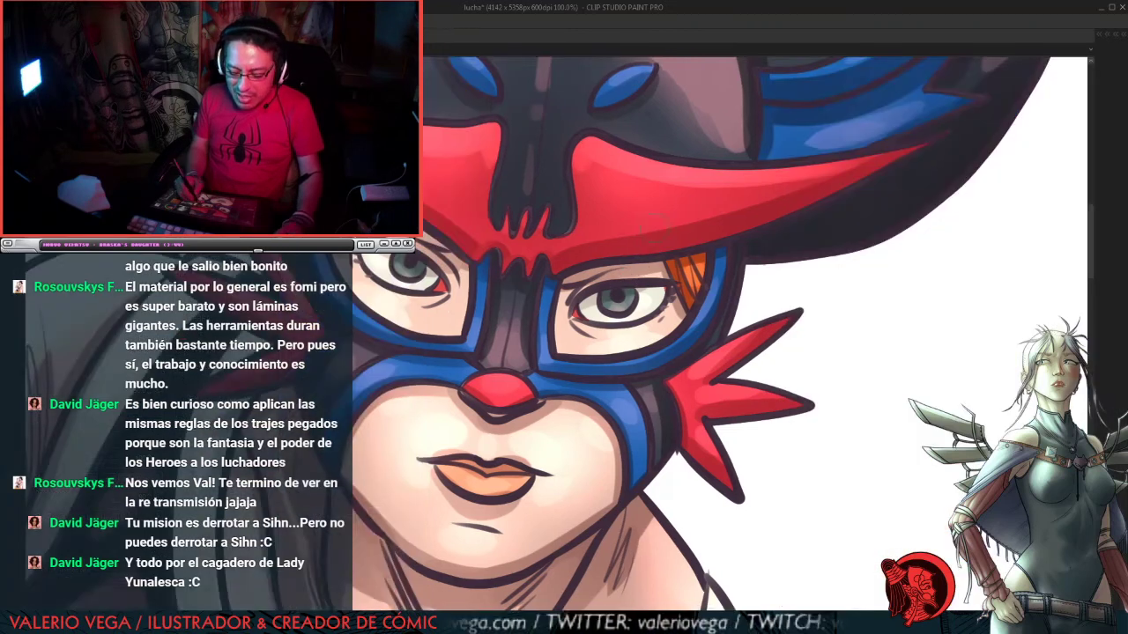
pyautogui.moveTo(707, 161); pyautogui.dragTo(703, 397)
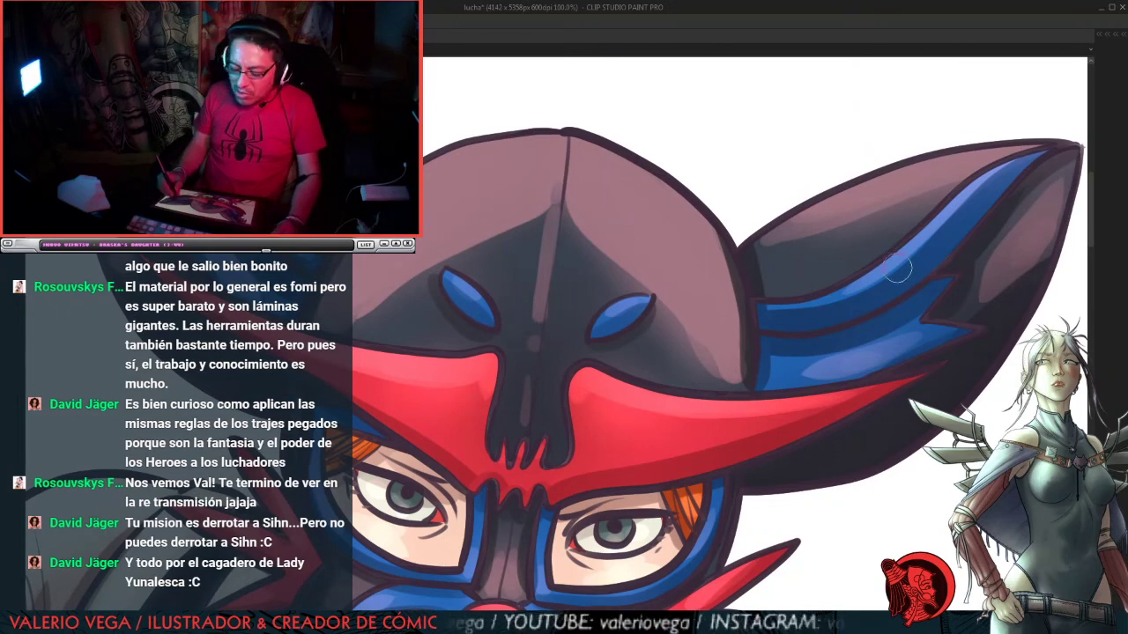
pyautogui.moveTo(937, 245); pyautogui.dragTo(912, 299)
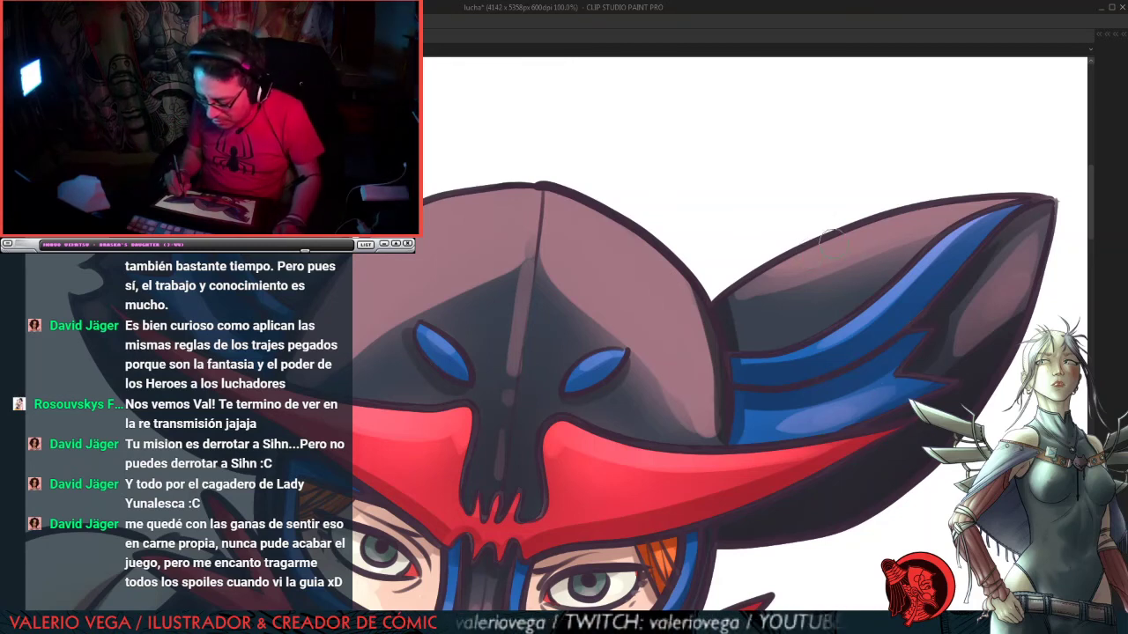
pyautogui.moveTo(814, 245); pyautogui.dragTo(1026, 201)
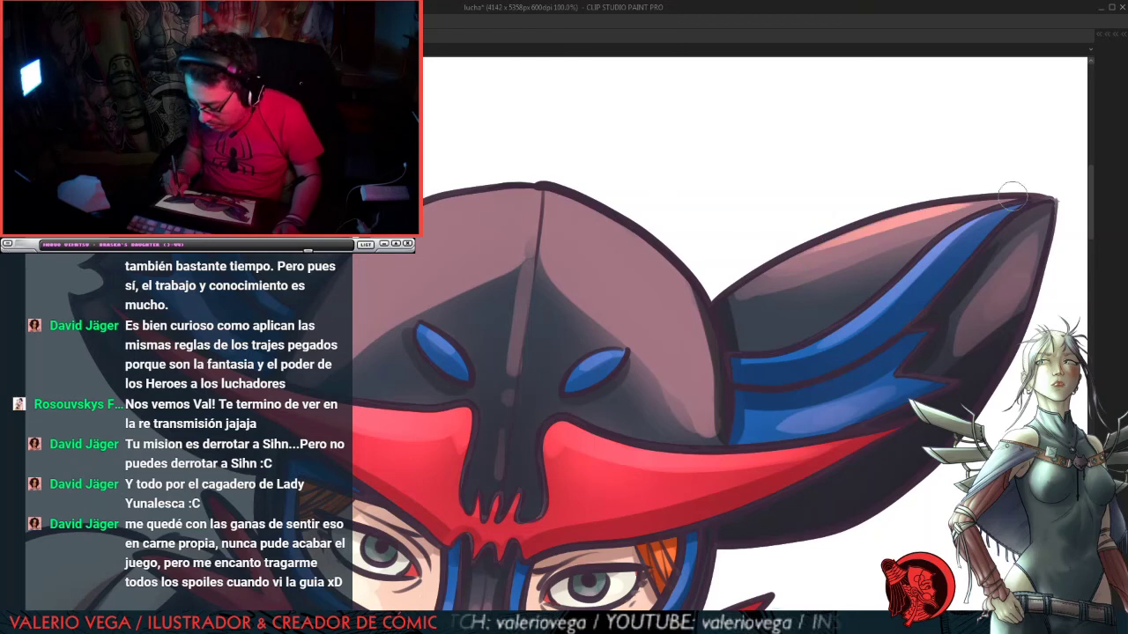
pyautogui.moveTo(964, 231); pyautogui.dragTo(859, 317)
pyautogui.moveTo(1024, 270); pyautogui.dragTo(1001, 309)
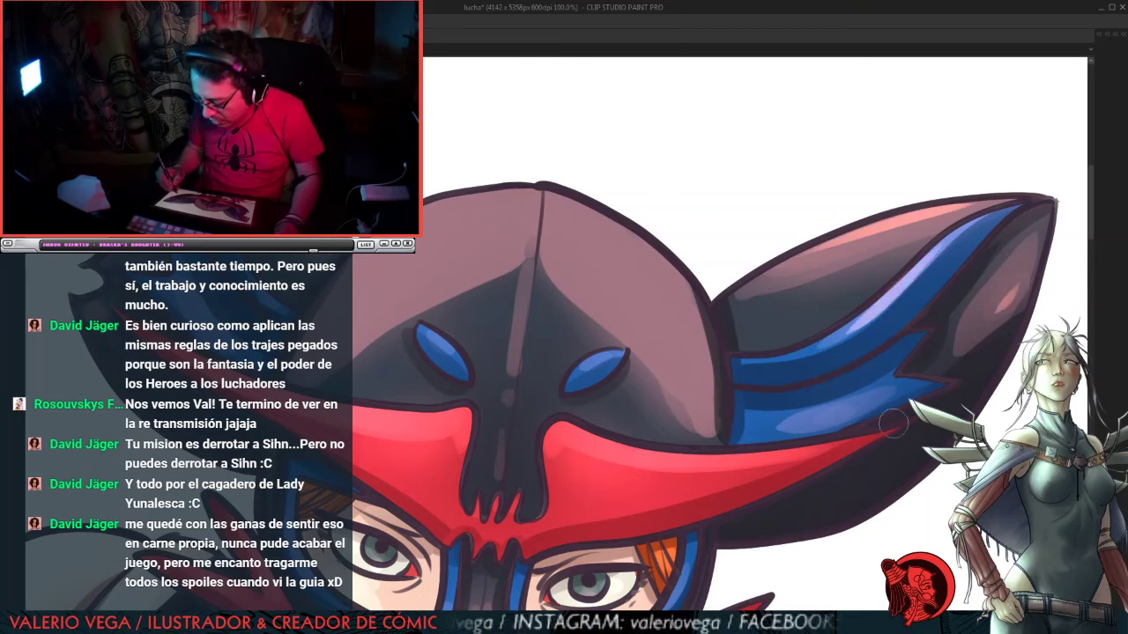
pyautogui.moveTo(802, 421); pyautogui.dragTo(856, 420)
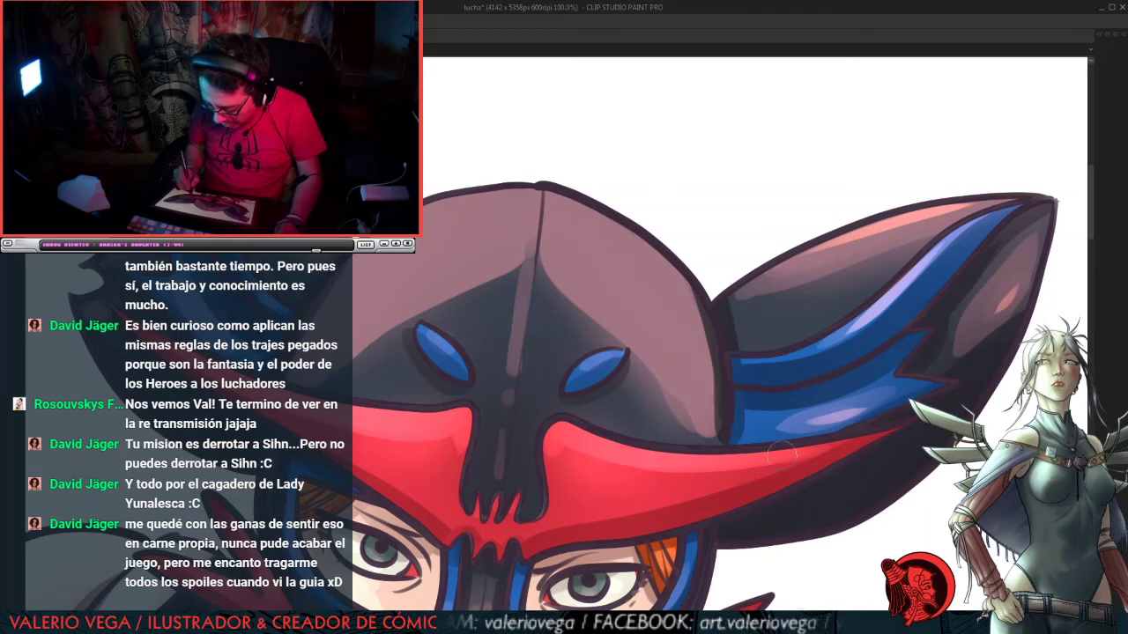
pyautogui.moveTo(780, 453); pyautogui.dragTo(559, 431)
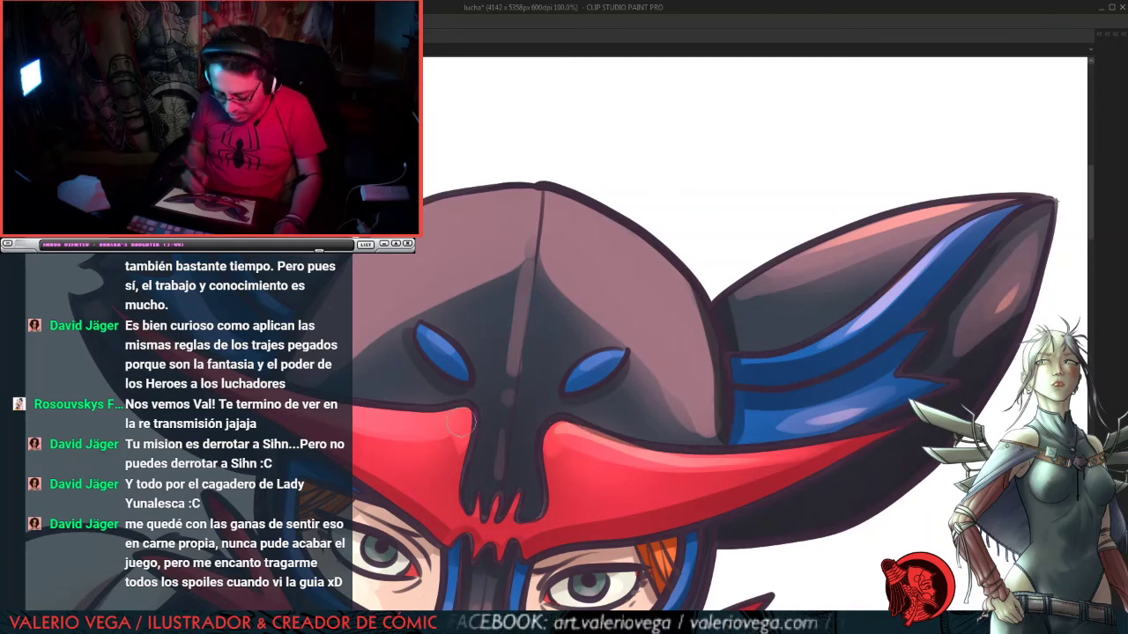
pyautogui.moveTo(460, 424); pyautogui.dragTo(361, 408)
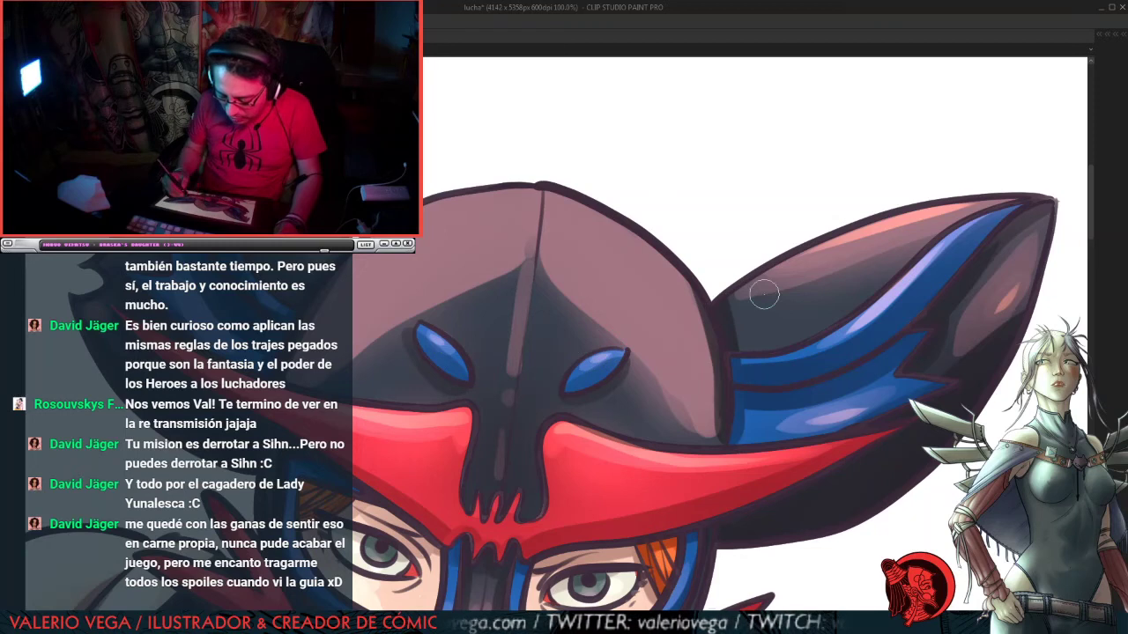
pyautogui.moveTo(555, 201); pyautogui.dragTo(687, 324)
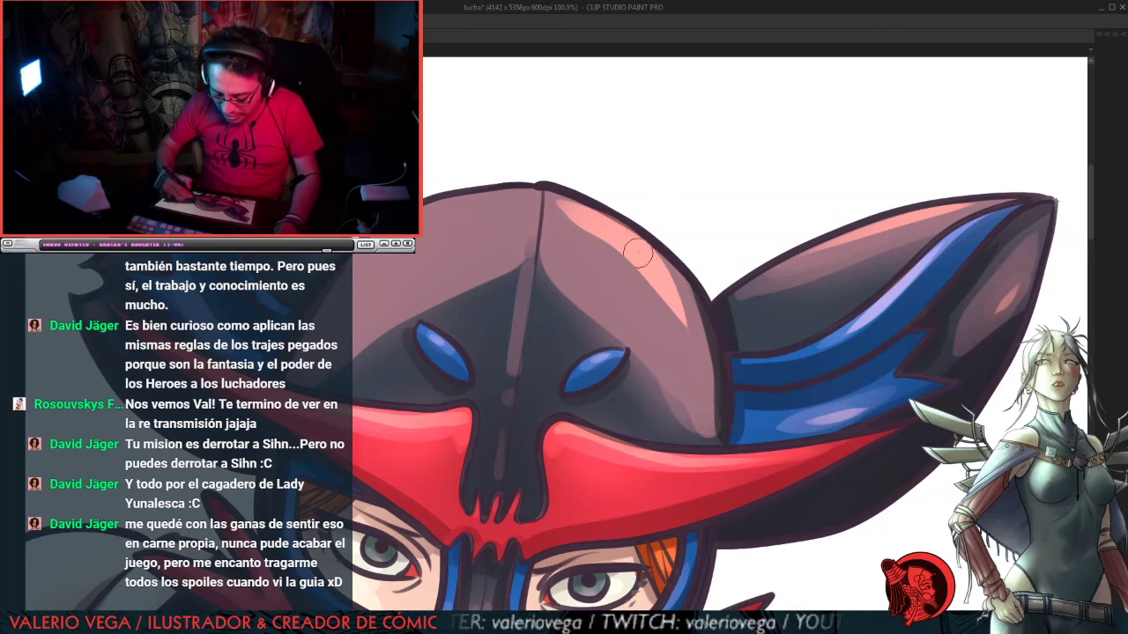
pyautogui.hotkey('ctrl', 'z')
pyautogui.moveTo(542, 186)
pyautogui.mouseDown()
pyautogui.moveTo(599, 237)
pyautogui.moveTo(705, 384)
pyautogui.mouseUp()
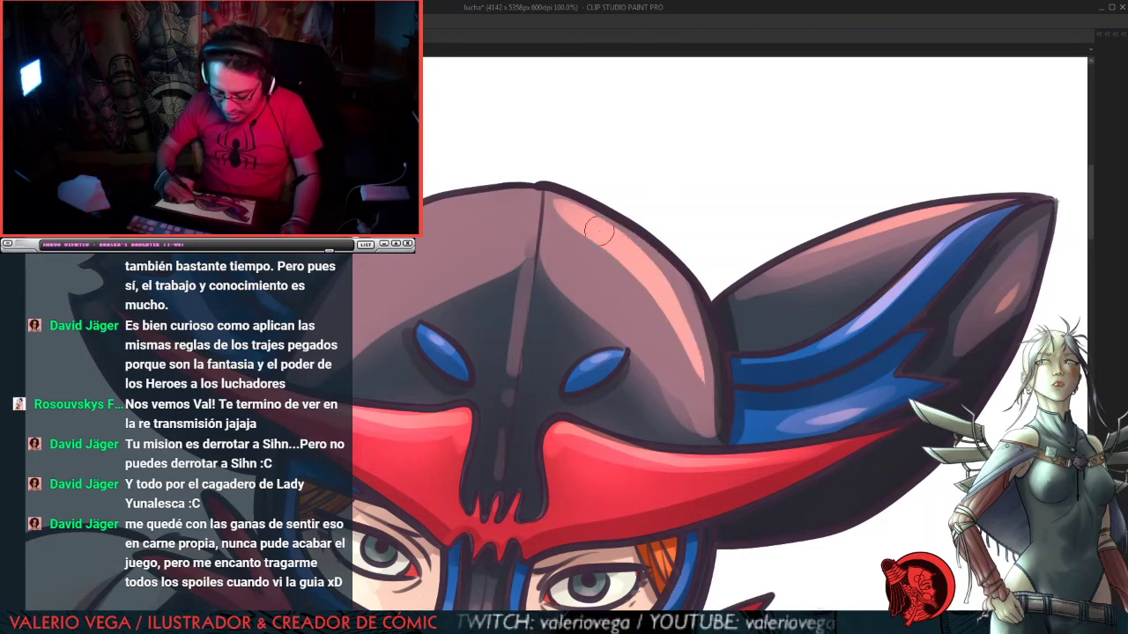
pyautogui.hotkey('ctrl', 'z')
pyautogui.moveTo(542, 187)
pyautogui.mouseDown()
pyautogui.moveTo(633, 262)
pyautogui.moveTo(705, 384)
pyautogui.mouseUp()
pyautogui.hotkey('ctrl', 'z')
# Step: Paint bright glow highlights along both outer curves of the mask's dome and down its narrow center ridge
pyautogui.click(564, 209)
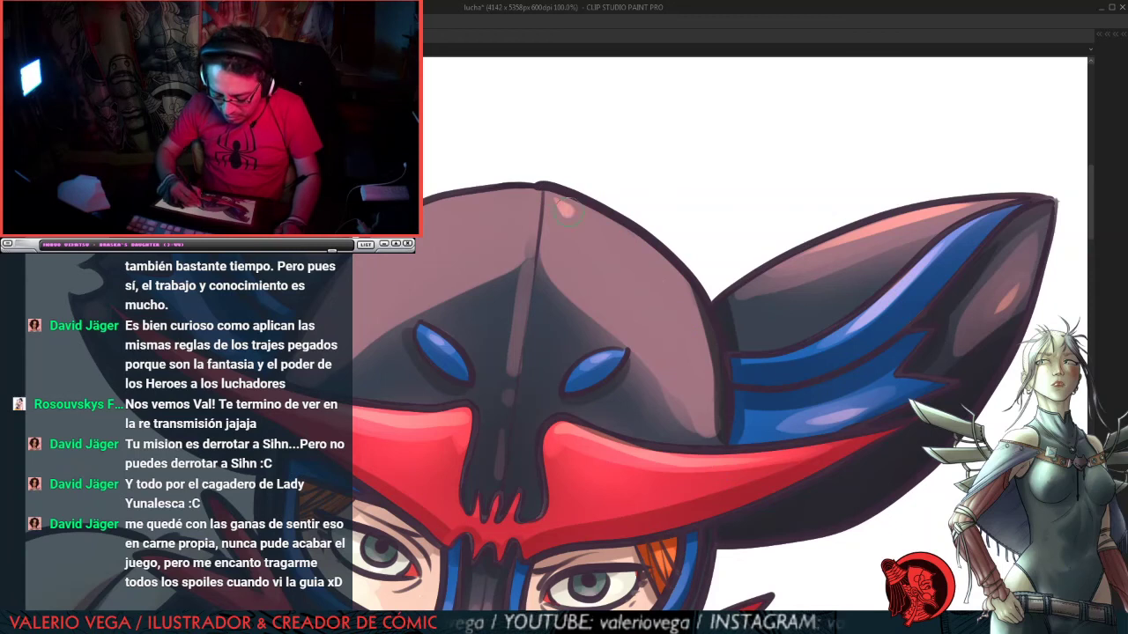
pyautogui.moveTo(568, 212)
pyautogui.mouseDown()
pyautogui.moveTo(691, 339)
pyautogui.moveTo(705, 370)
pyautogui.mouseUp()
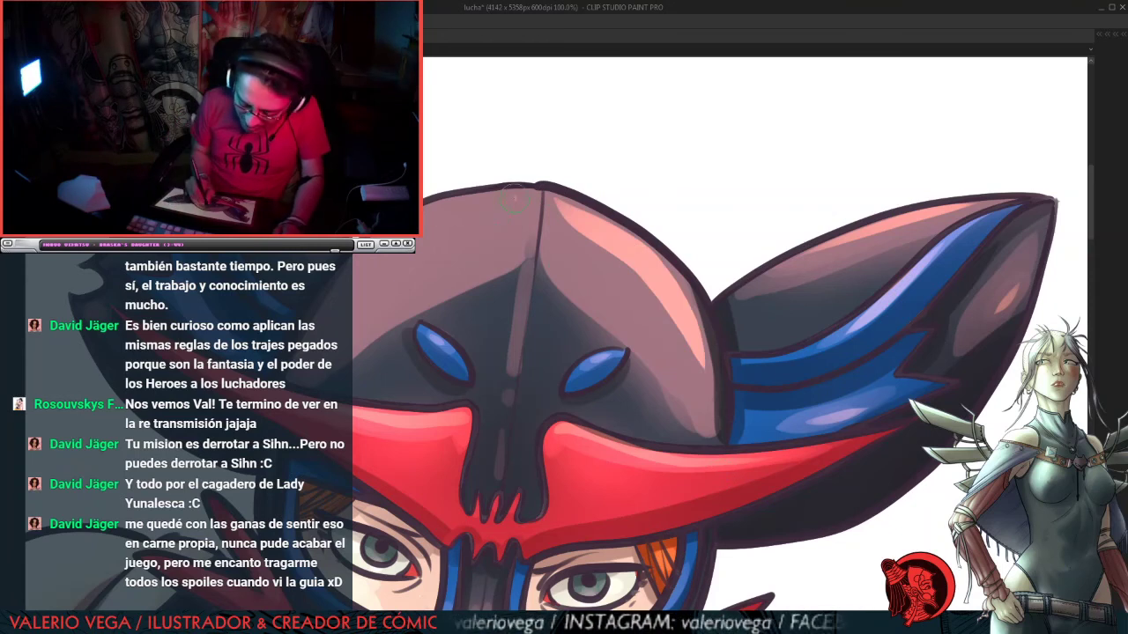
pyautogui.moveTo(515, 199); pyautogui.dragTo(350, 286)
pyautogui.hotkey('ctrl', 'z')
pyautogui.moveTo(529, 191)
pyautogui.mouseDown()
pyautogui.moveTo(484, 201)
pyautogui.moveTo(345, 289)
pyautogui.moveTo(335, 313)
pyautogui.moveTo(489, 196)
pyautogui.moveTo(340, 307)
pyautogui.mouseUp()
pyautogui.hotkey('ctrl', 'z')
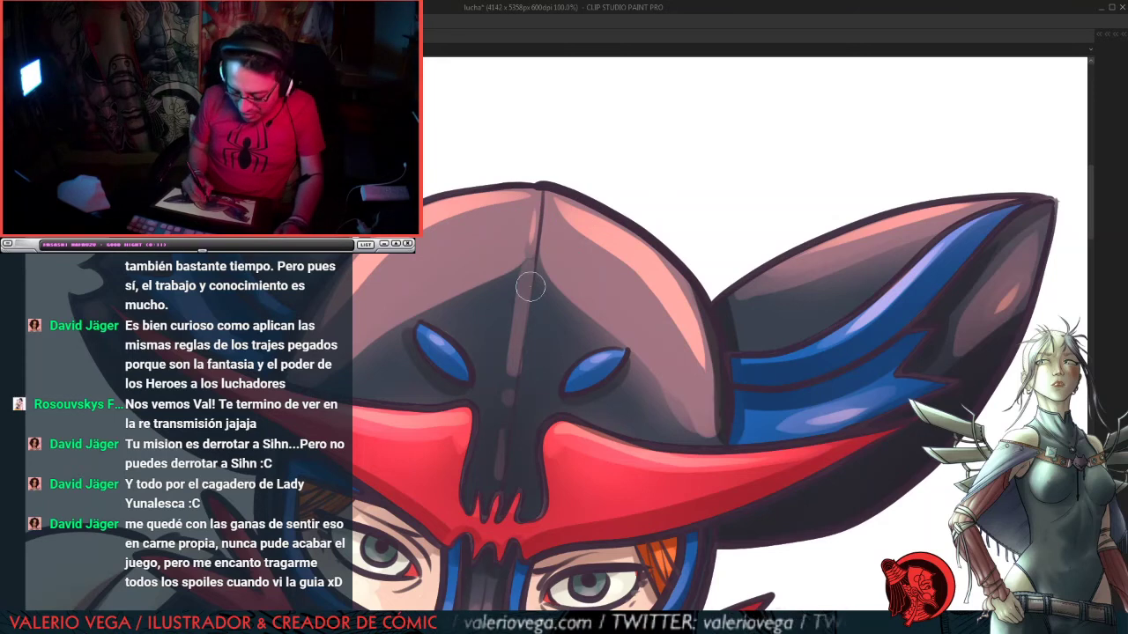
pyautogui.moveTo(528, 266); pyautogui.dragTo(515, 372)
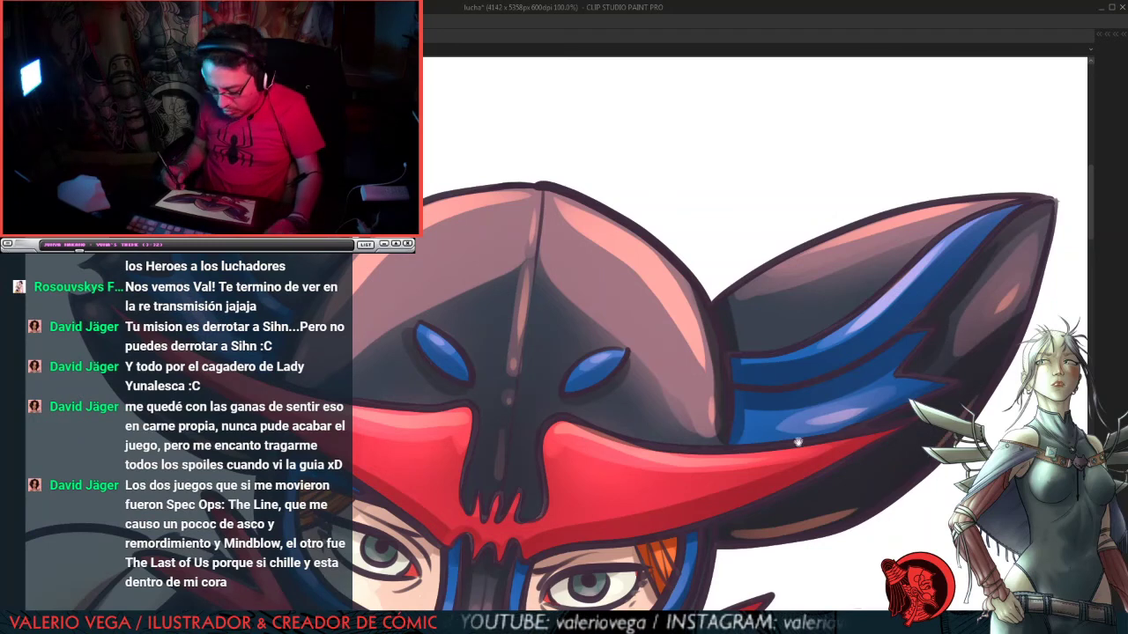
pyautogui.moveTo(797, 442); pyautogui.dragTo(892, 226)
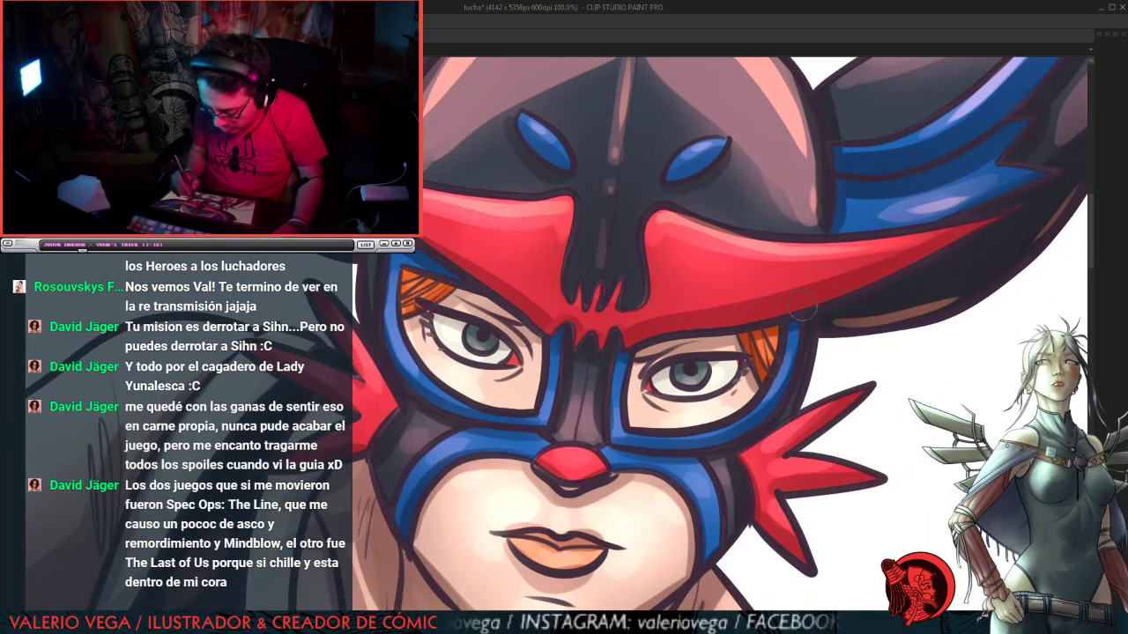
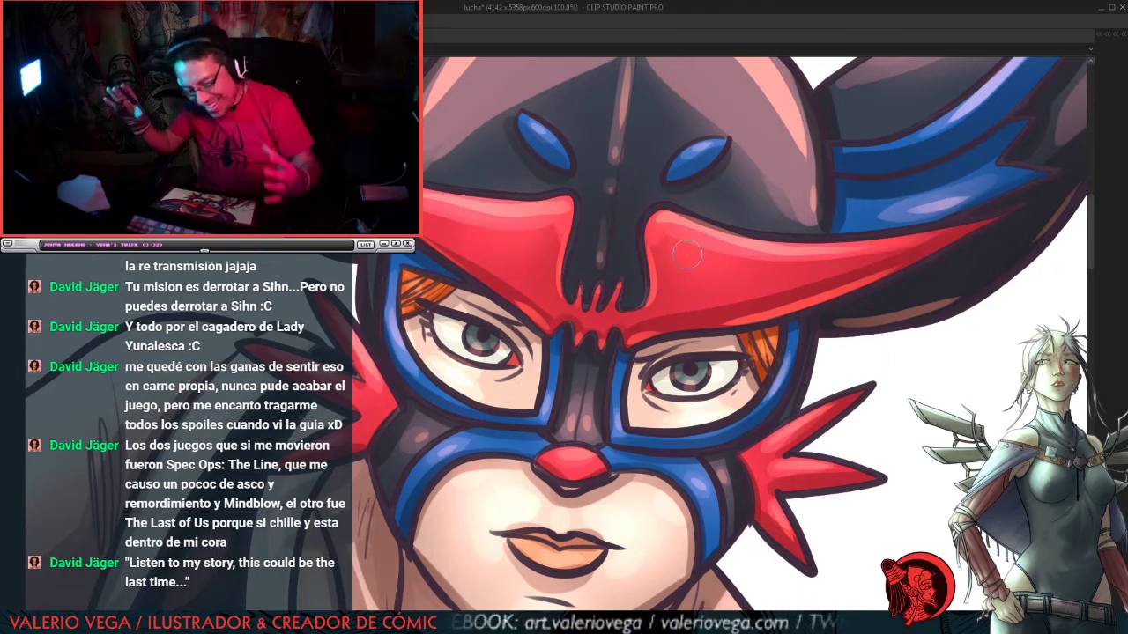
# Step: Paint bright glow highlights on the suit's black shoulder strip and on the black chest panel next to it
pyautogui.moveTo(708, 443)
pyautogui.mouseDown()
pyautogui.moveTo(811, 228)
pyautogui.moveTo(819, 184)
pyautogui.mouseUp()
pyautogui.moveTo(800, 363); pyautogui.dragTo(719, 344)
pyautogui.moveTo(597, 284)
pyautogui.mouseDown()
pyautogui.moveTo(572, 274)
pyautogui.moveTo(623, 271)
pyautogui.moveTo(566, 274)
pyautogui.moveTo(601, 280)
pyautogui.mouseUp()
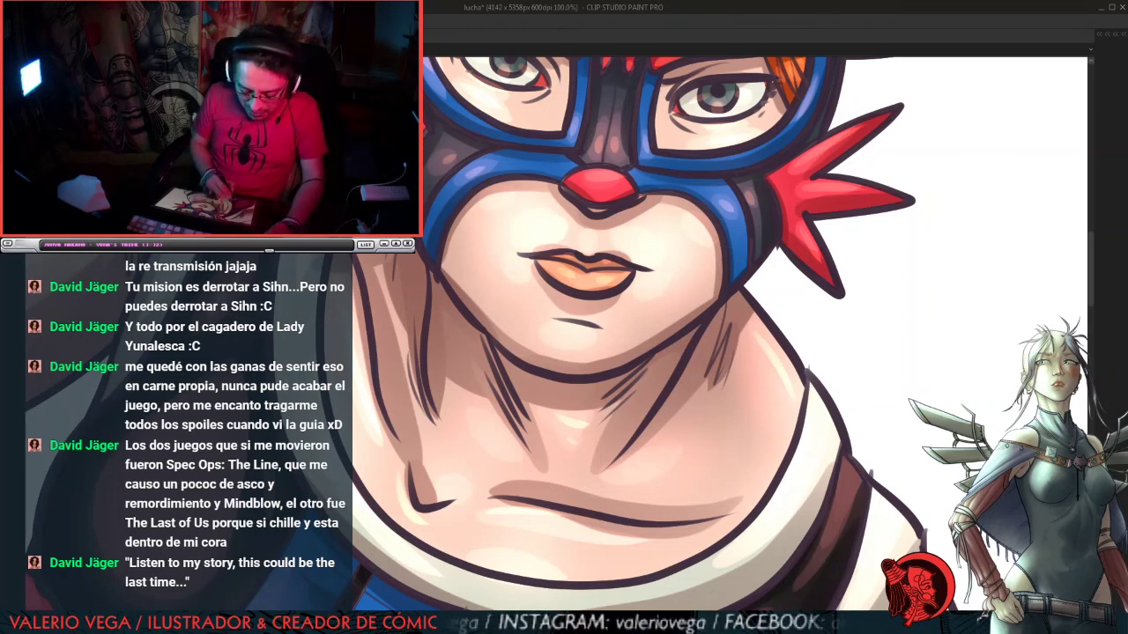
pyautogui.moveTo(835, 457); pyautogui.dragTo(804, 130)
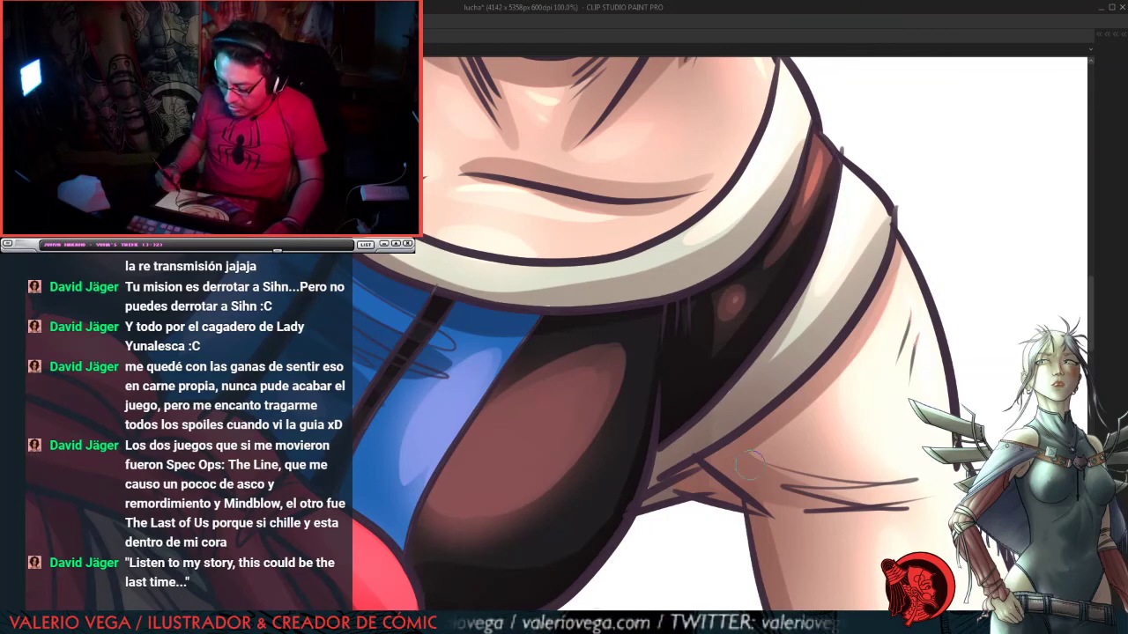
pyautogui.moveTo(577, 374)
pyautogui.mouseDown()
pyautogui.moveTo(471, 447)
pyautogui.moveTo(467, 458)
pyautogui.moveTo(489, 462)
pyautogui.mouseUp()
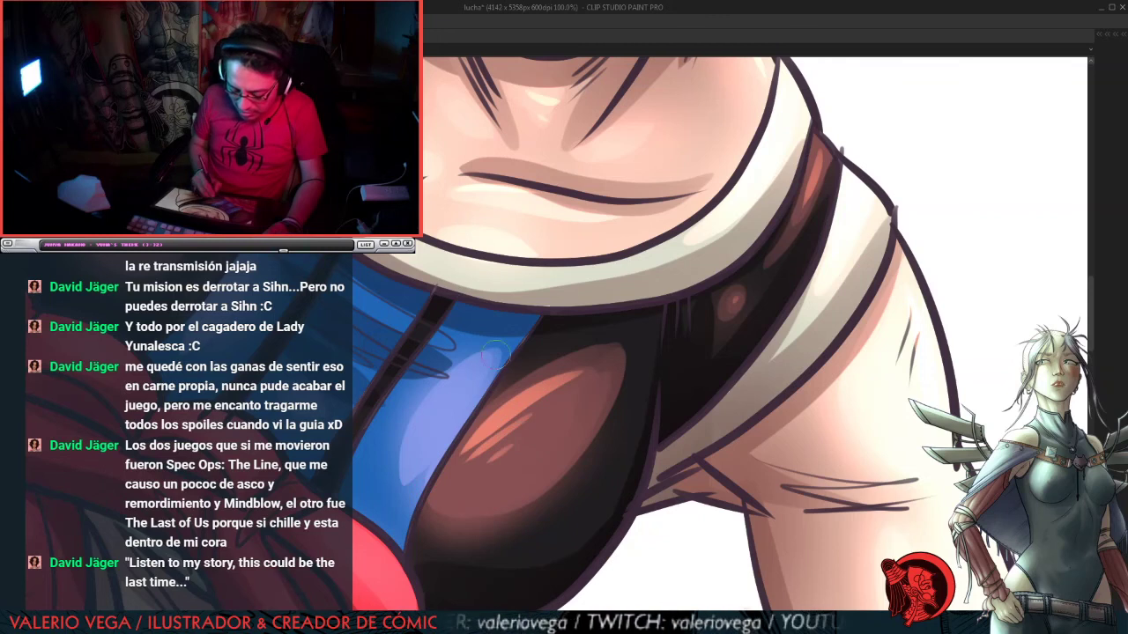
# Step: Paint lilac glow highlights on the blue panels at the front of the torso
pyautogui.moveTo(498, 355)
pyautogui.mouseDown()
pyautogui.moveTo(432, 436)
pyautogui.moveTo(707, 373)
pyautogui.moveTo(664, 449)
pyautogui.mouseUp()
pyautogui.moveTo(432, 291); pyautogui.dragTo(370, 374)
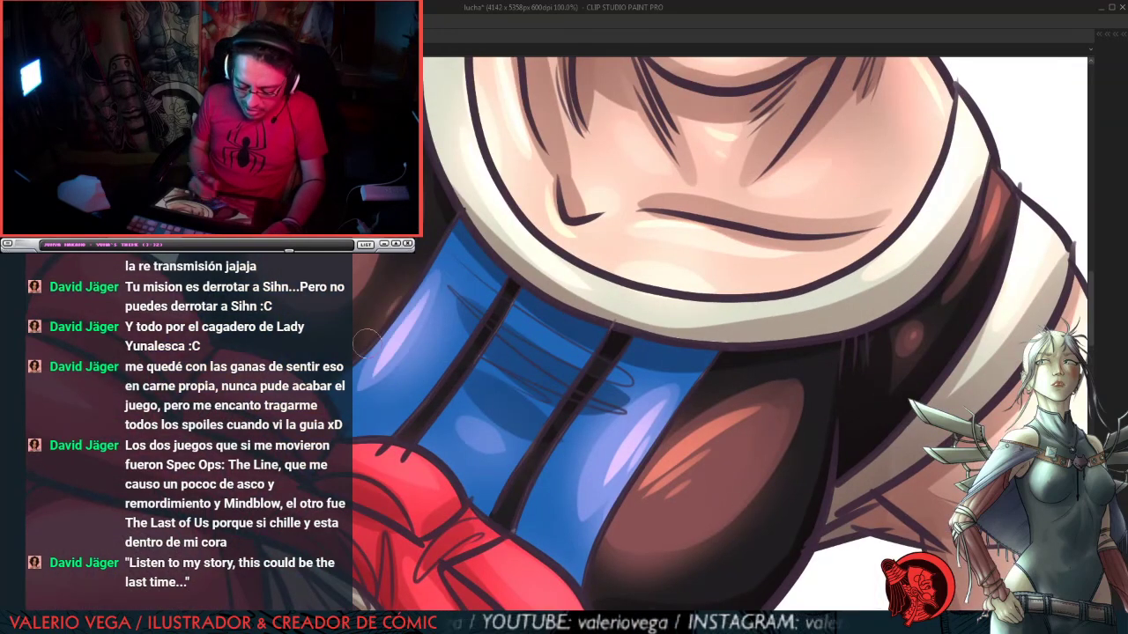
pyautogui.moveTo(489, 430); pyautogui.dragTo(473, 432)
pyautogui.moveTo(643, 284); pyautogui.dragTo(678, 380)
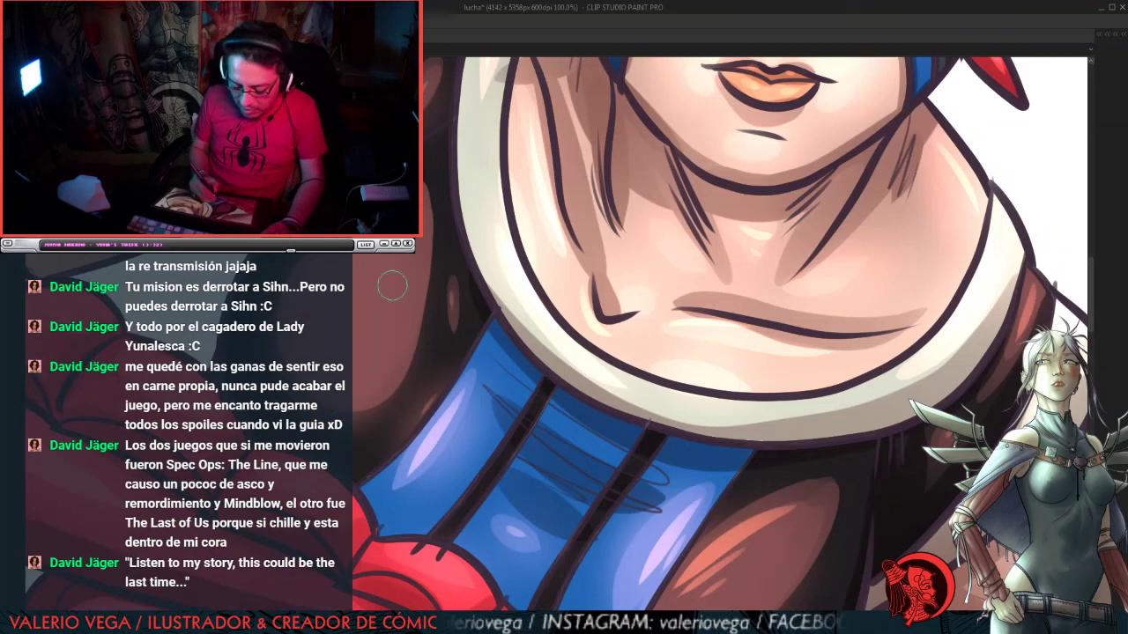
# Step: Paint long glow highlights on the opposite black chest panel beside the bent arm
pyautogui.moveTo(384, 257); pyautogui.dragTo(353, 358)
pyautogui.moveTo(418, 228); pyautogui.dragTo(372, 367)
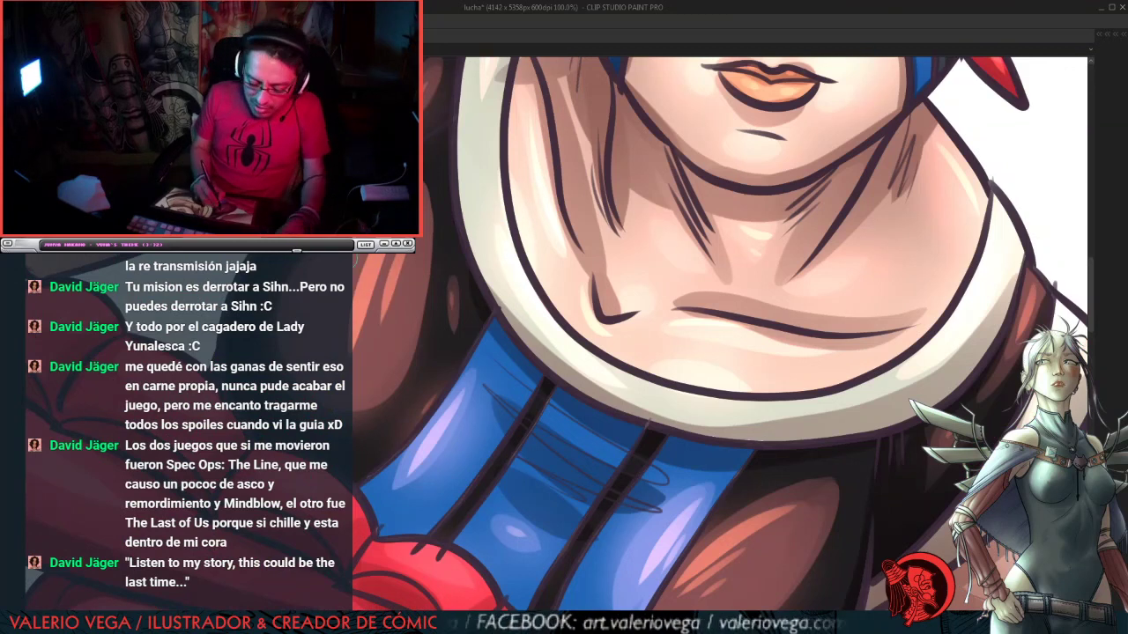
pyautogui.moveTo(482, 260); pyautogui.dragTo(650, 445)
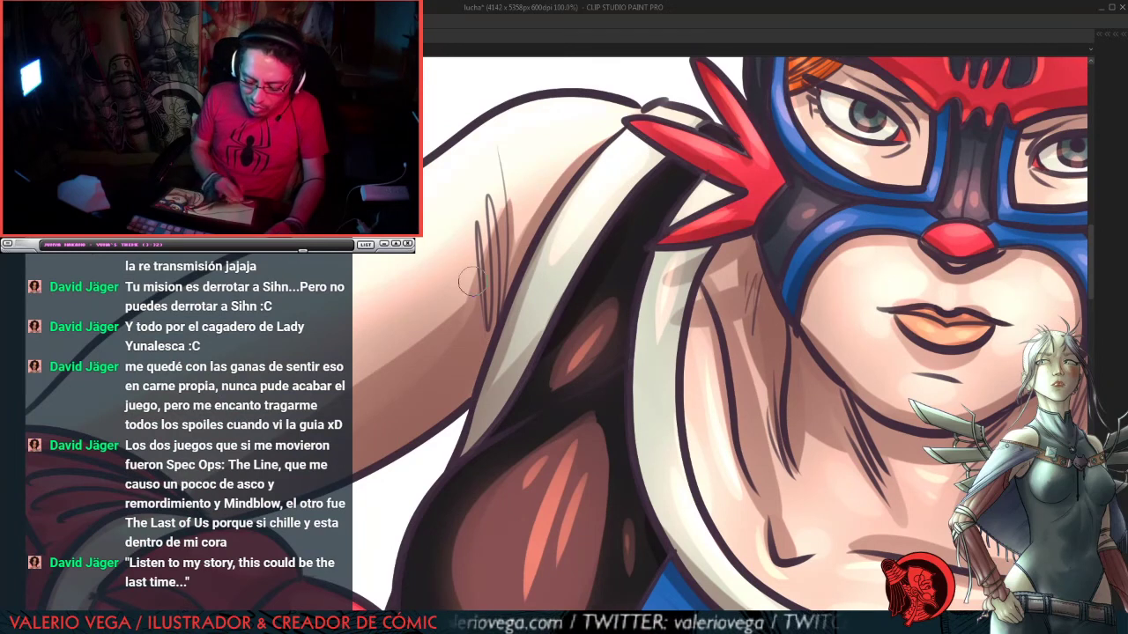
# Step: Paint glow highlights along the upper edges of the padded segments on the bent arm's red glove
pyautogui.moveTo(513, 313); pyautogui.dragTo(865, 76)
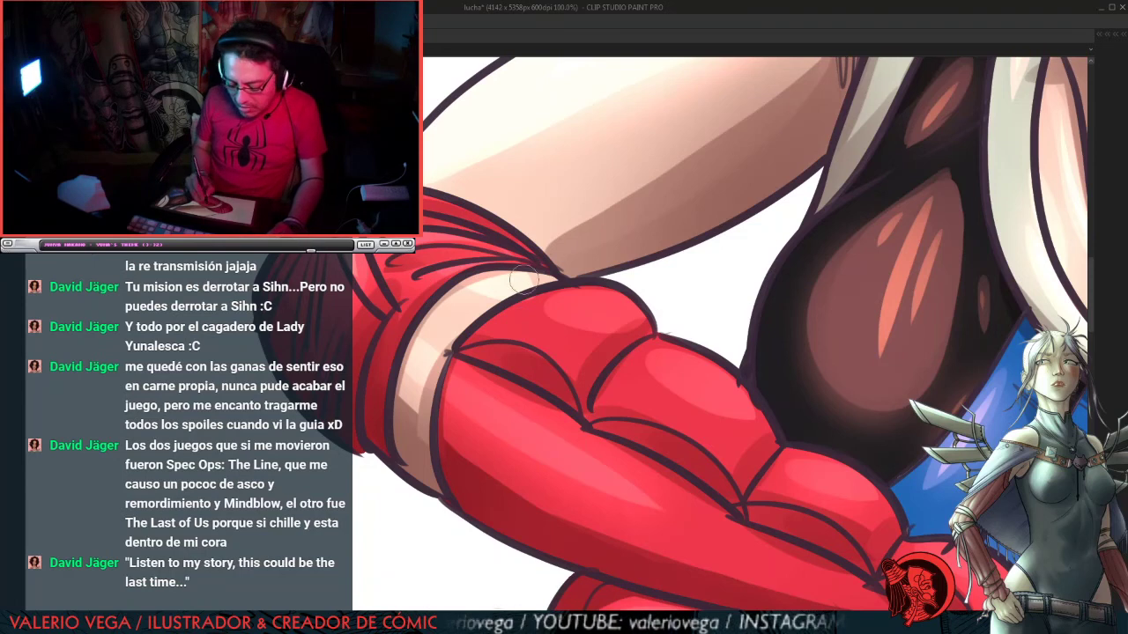
pyautogui.moveTo(776, 389); pyautogui.dragTo(435, 290)
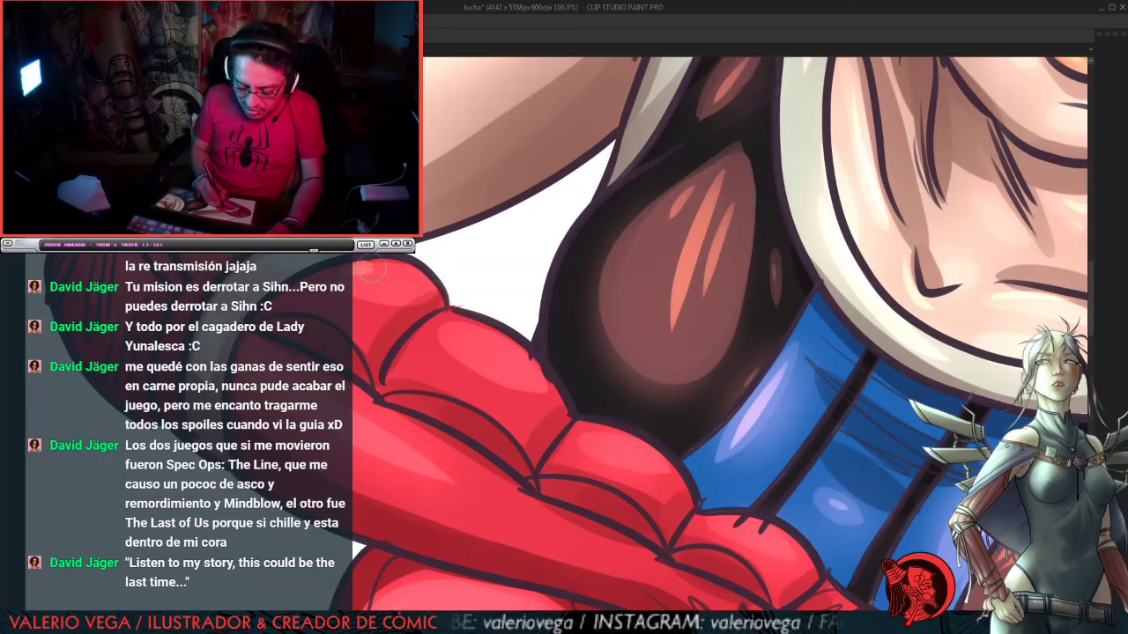
pyautogui.moveTo(365, 267); pyautogui.dragTo(430, 282)
pyautogui.moveTo(458, 333); pyautogui.dragTo(540, 370)
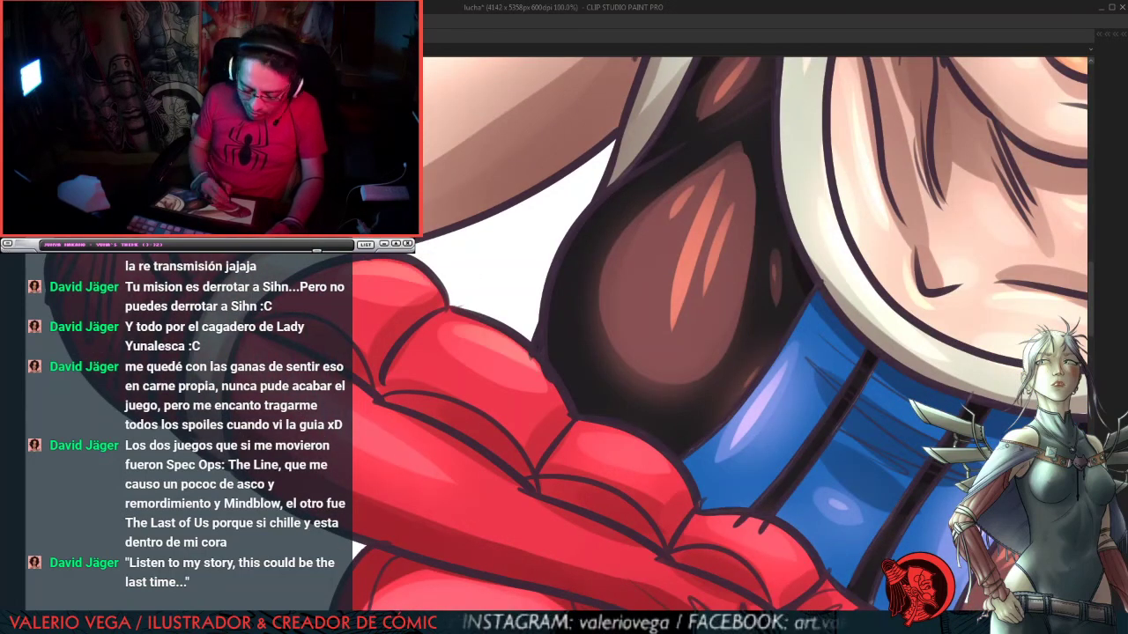
pyautogui.moveTo(678, 469); pyautogui.dragTo(452, 273)
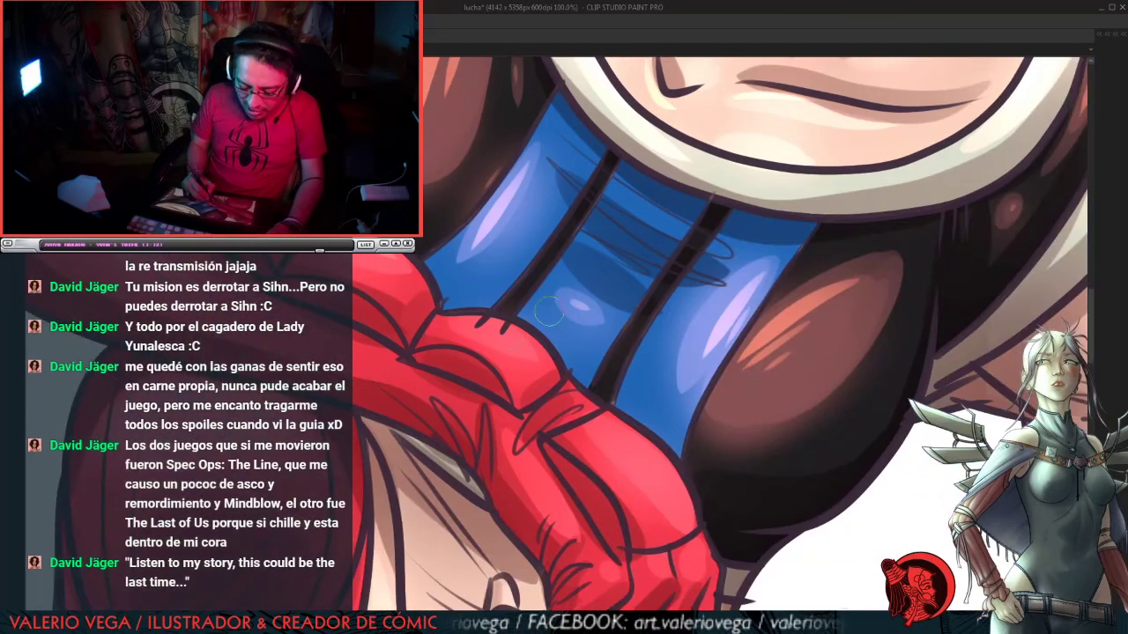
# Step: Paint glow highlights on the knuckles of the bent arm's glove and across the top of the rounded red knee pad
pyautogui.moveTo(770, 495); pyautogui.dragTo(545, 329)
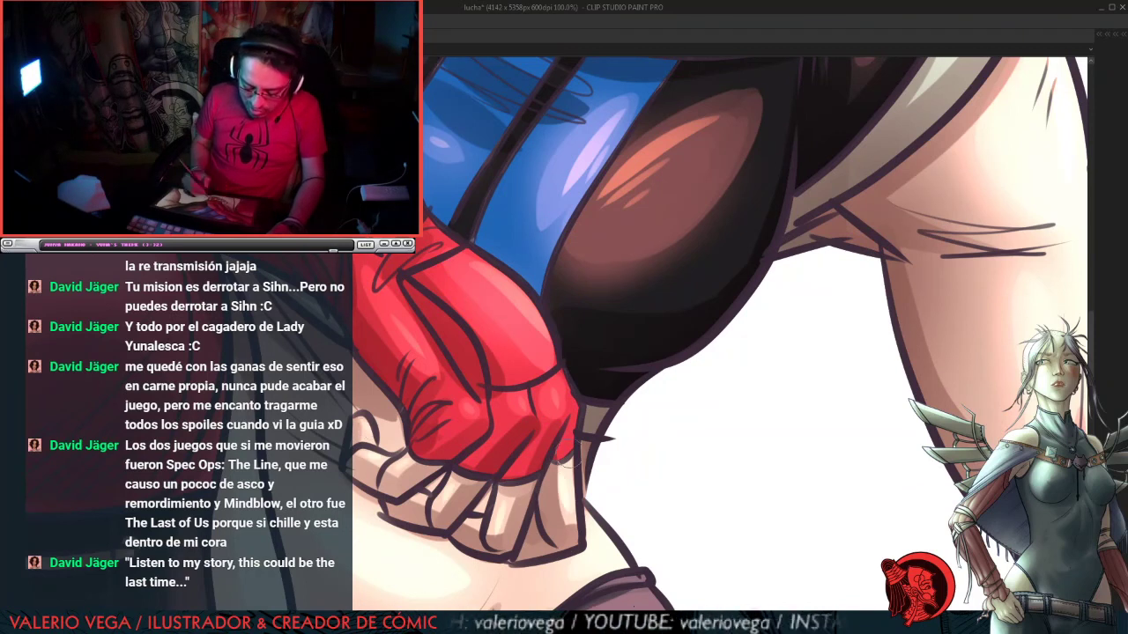
pyautogui.moveTo(543, 479); pyautogui.dragTo(561, 478)
pyautogui.moveTo(313, 303); pyautogui.dragTo(749, 290)
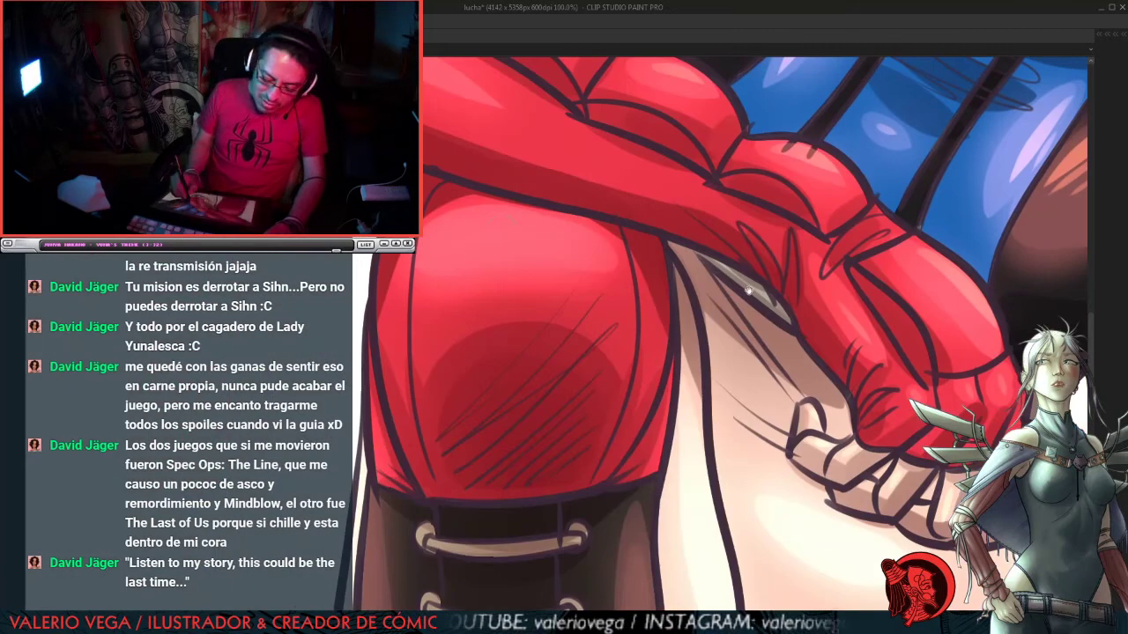
pyautogui.moveTo(600, 239); pyautogui.dragTo(467, 225)
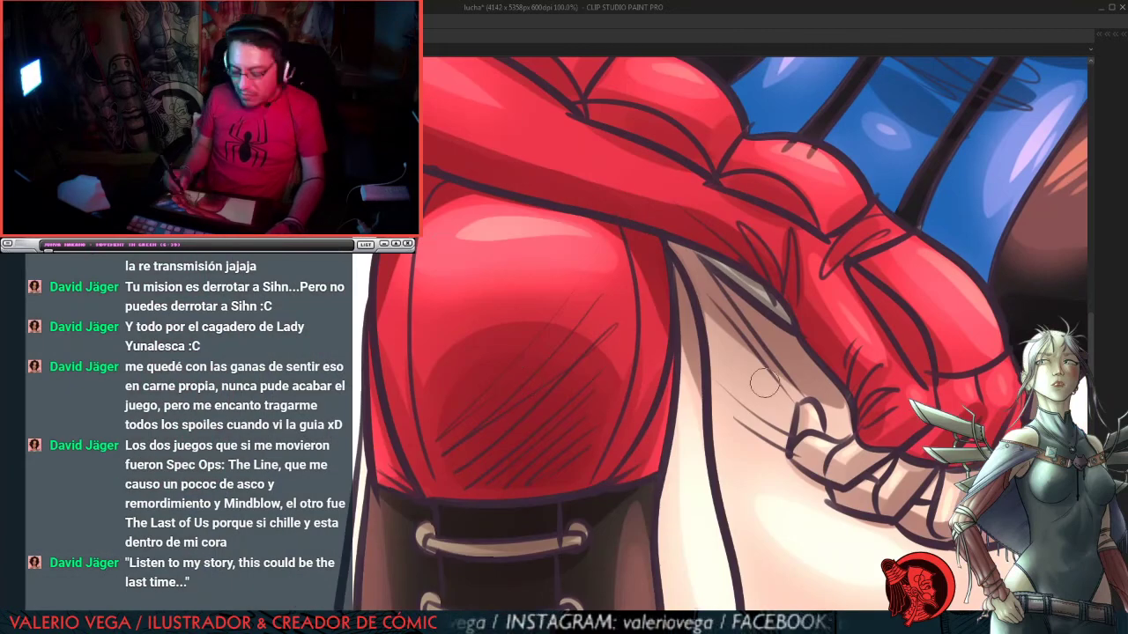
# Step: Paint small glow highlights on the straight arm's red elbow band and the bare skin just below it
pyautogui.moveTo(765, 384)
pyautogui.mouseDown()
pyautogui.moveTo(136, 328)
pyautogui.moveTo(128, 317)
pyautogui.mouseUp()
pyautogui.moveTo(892, 288); pyautogui.dragTo(515, 264)
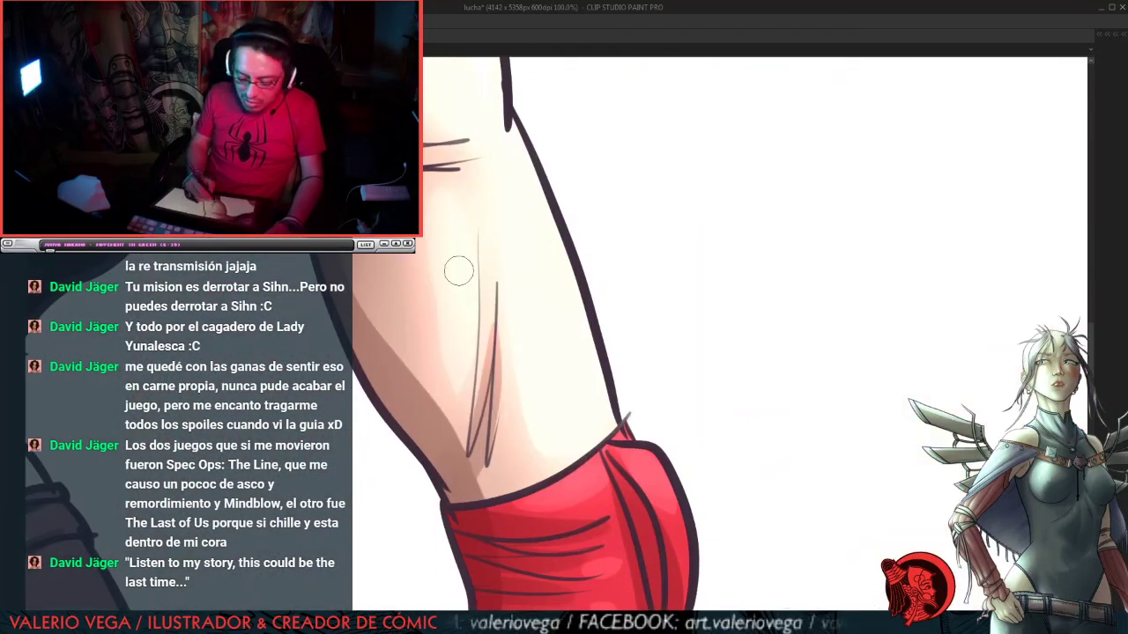
pyautogui.moveTo(702, 519)
pyautogui.mouseDown()
pyautogui.moveTo(703, 348)
pyautogui.moveTo(680, 246)
pyautogui.mouseUp()
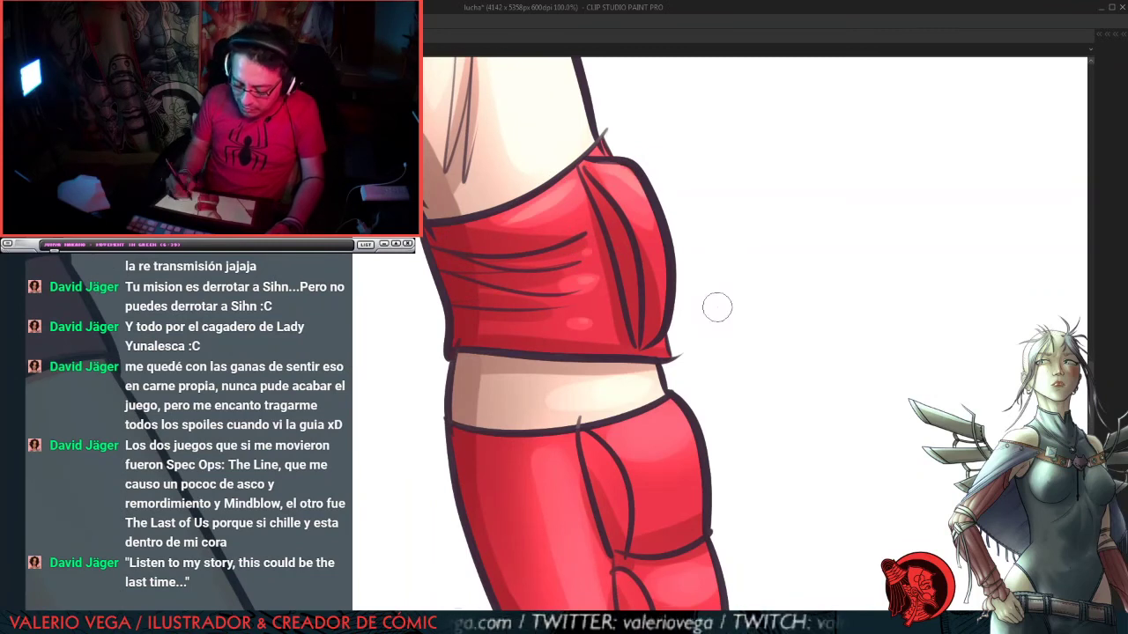
# Step: Paint glow highlights on the straight arm's red forearm pads and in long strokes down the smooth part of the sleeve
pyautogui.moveTo(703, 502); pyautogui.dragTo(729, 280)
pyautogui.moveTo(663, 243); pyautogui.dragTo(692, 207)
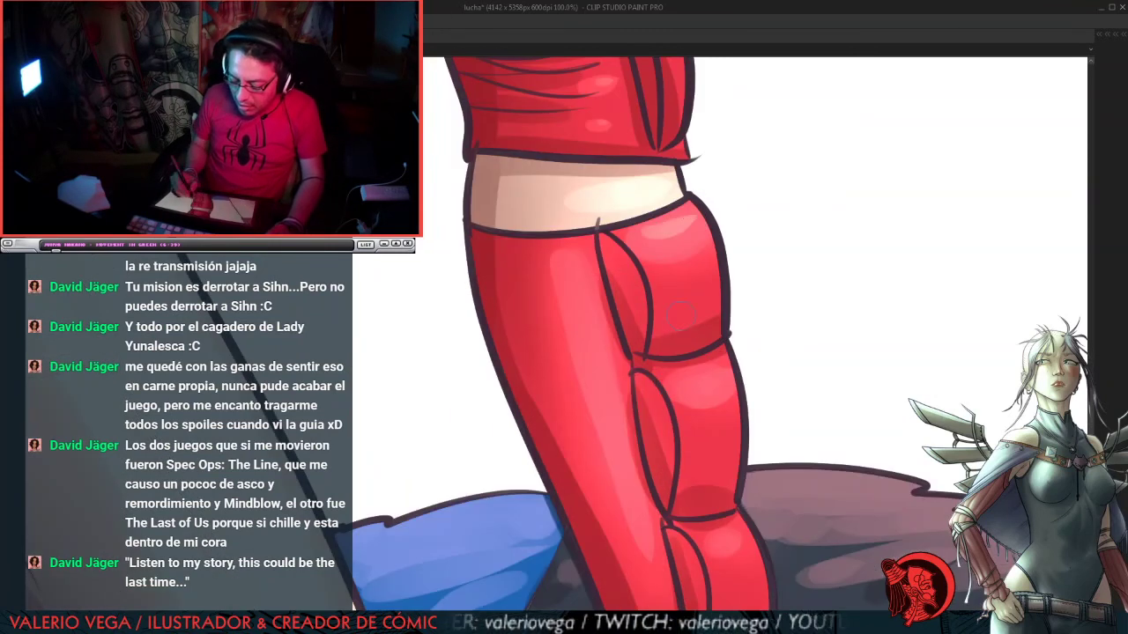
pyautogui.moveTo(686, 383); pyautogui.dragTo(721, 374)
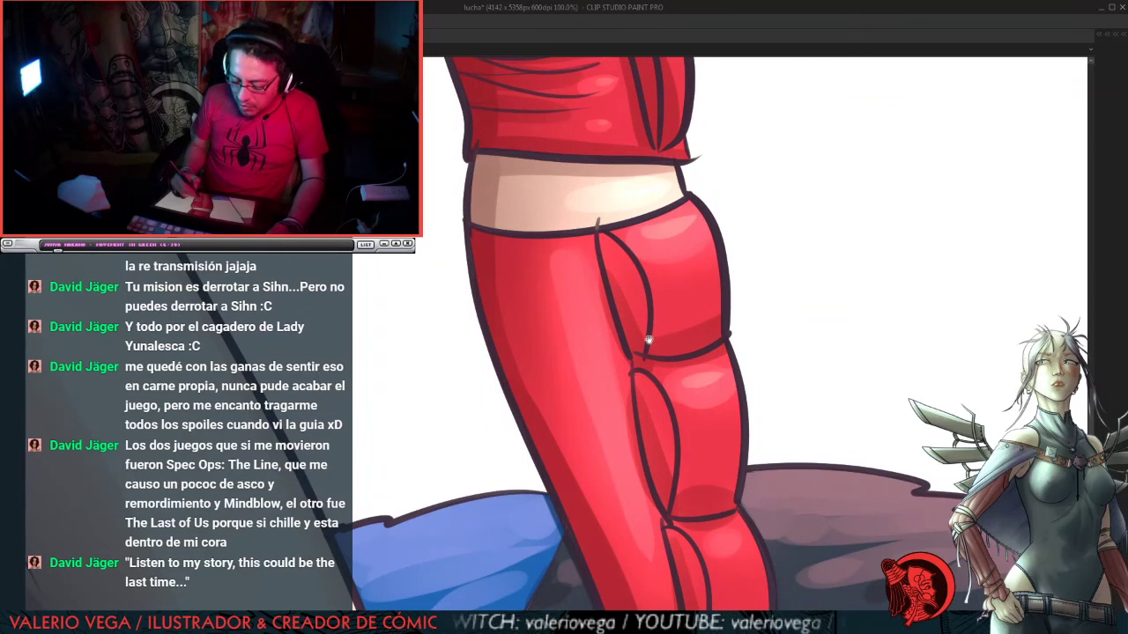
pyautogui.moveTo(648, 340); pyautogui.dragTo(567, 260)
pyautogui.moveTo(444, 146); pyautogui.dragTo(485, 296)
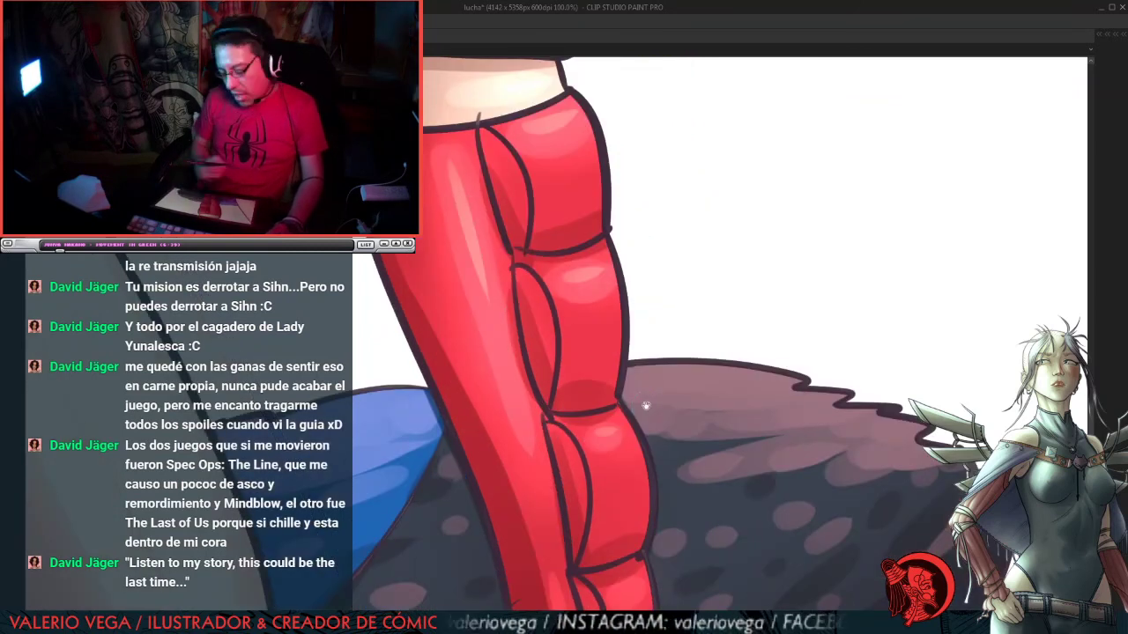
pyautogui.scroll(-3, 645, 406)
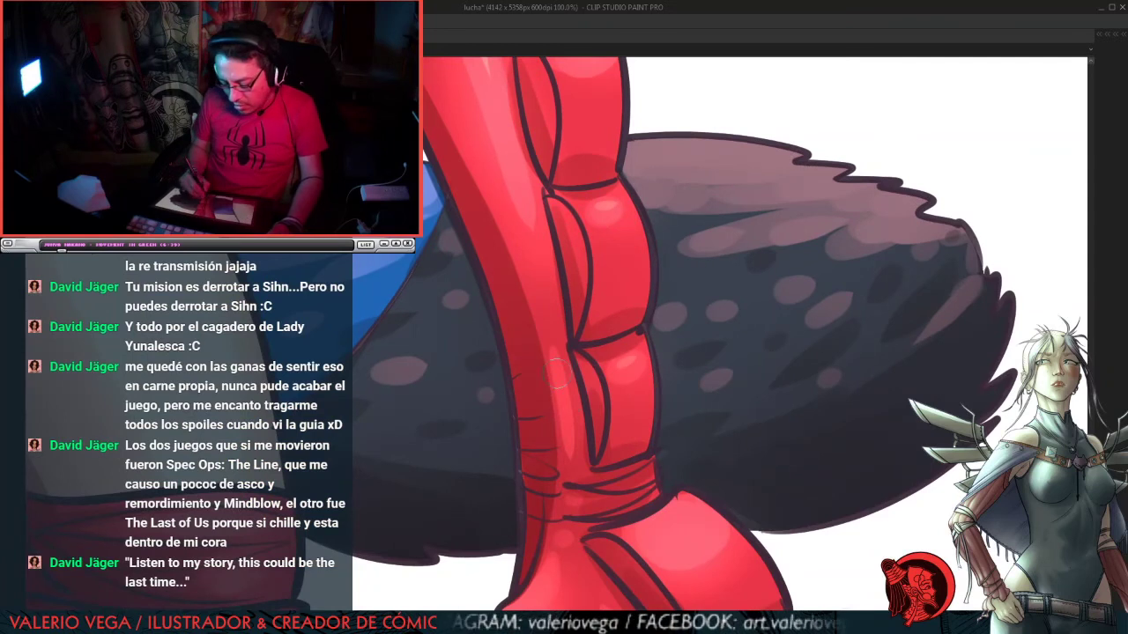
# Step: Paint glow highlights on the supporting hand's red glove, covering the wrist, back pad, thumb base and knuckles
pyautogui.scroll(-3, 645, 335)
pyautogui.moveTo(663, 295); pyautogui.dragTo(625, 322)
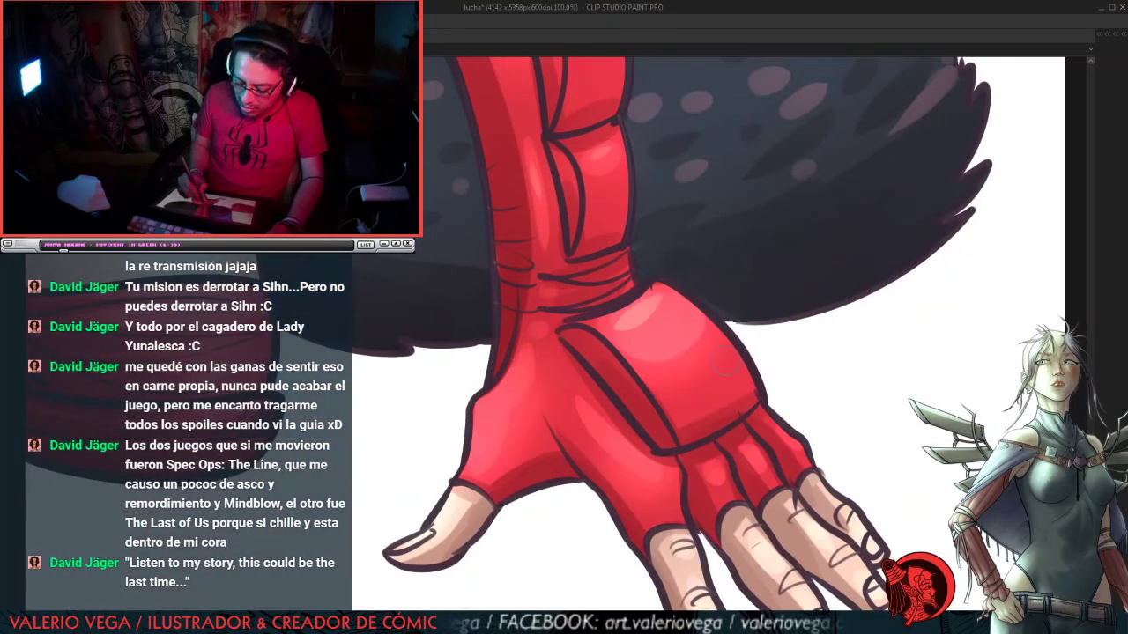
pyautogui.moveTo(524, 345); pyautogui.dragTo(485, 434)
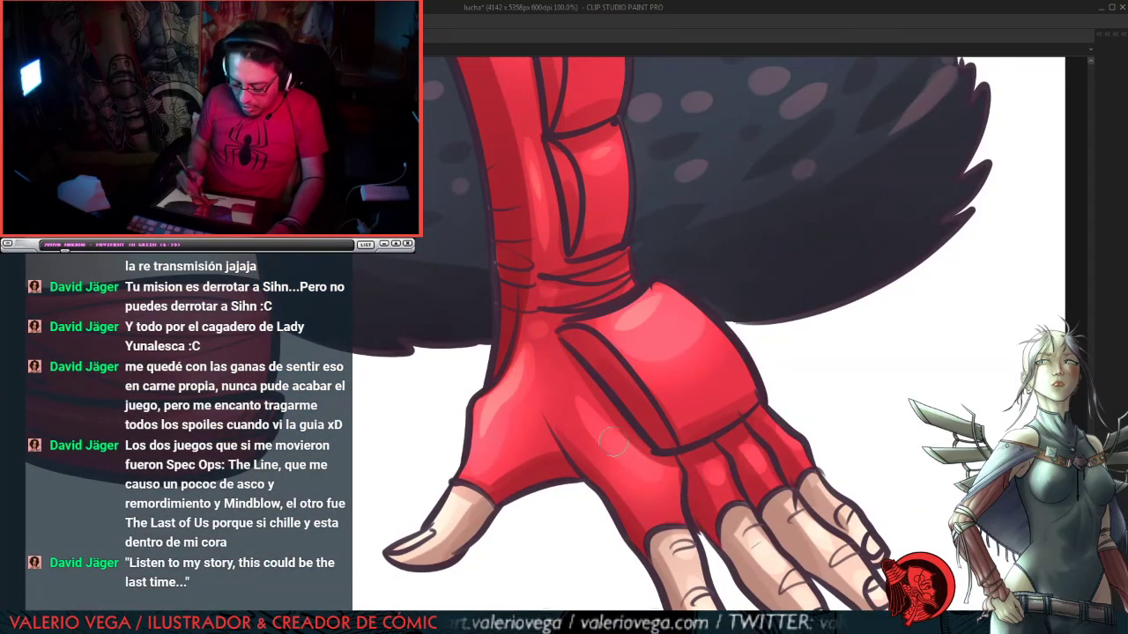
pyautogui.moveTo(601, 421); pyautogui.dragTo(642, 460)
pyautogui.moveTo(763, 478); pyautogui.dragTo(605, 279)
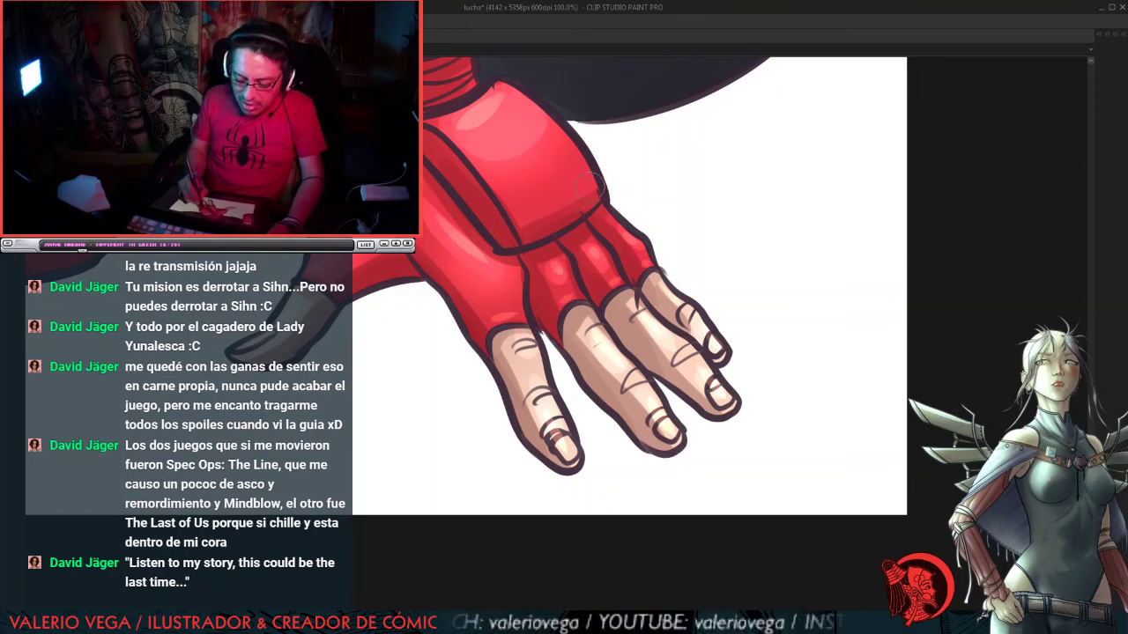
# Step: Paint glow highlights on the folds and lower rim of the red pad on the kneeling leg
pyautogui.moveTo(599, 251)
pyautogui.mouseDown()
pyautogui.moveTo(828, 304)
pyautogui.moveTo(886, 354)
pyautogui.mouseUp()
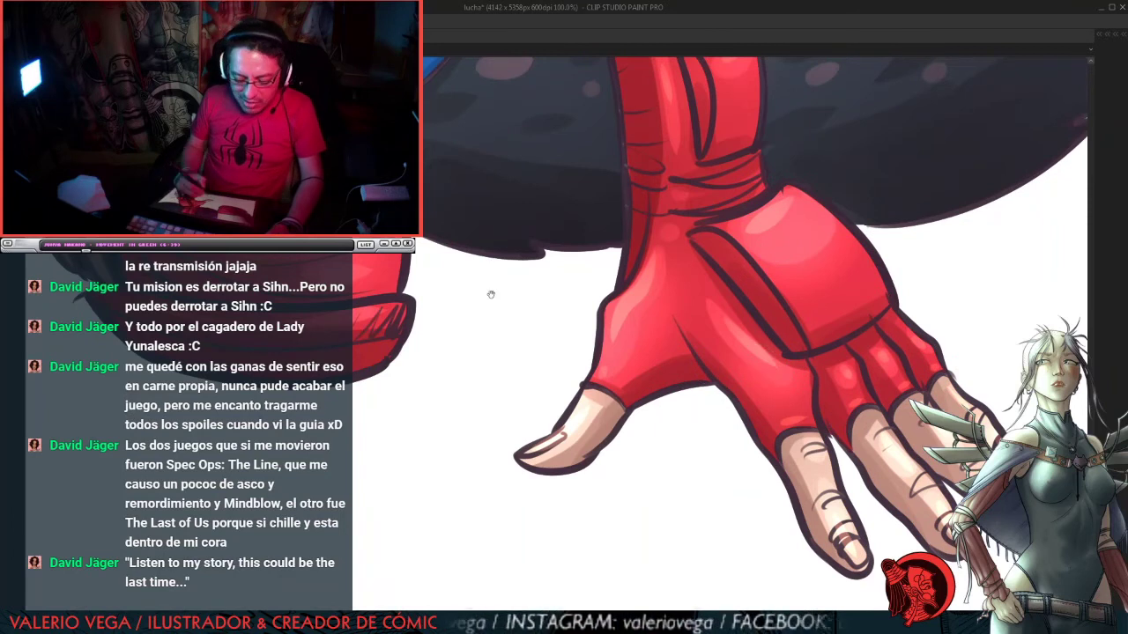
pyautogui.moveTo(491, 294); pyautogui.dragTo(672, 252)
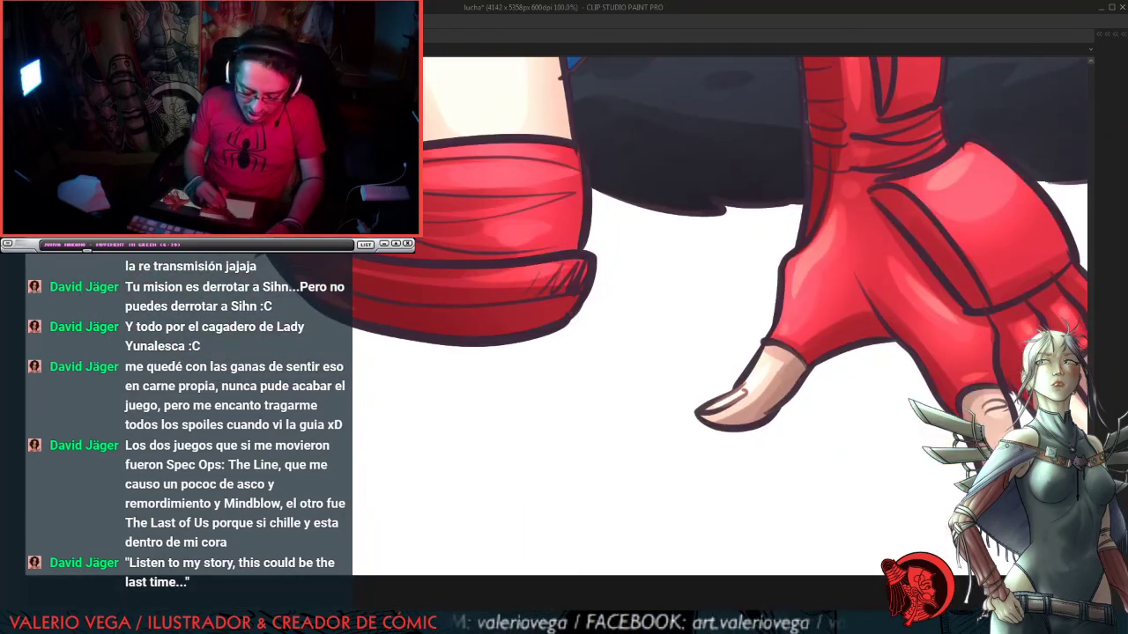
pyautogui.moveTo(509, 273); pyautogui.dragTo(558, 264)
pyautogui.moveTo(518, 231); pyautogui.dragTo(541, 227)
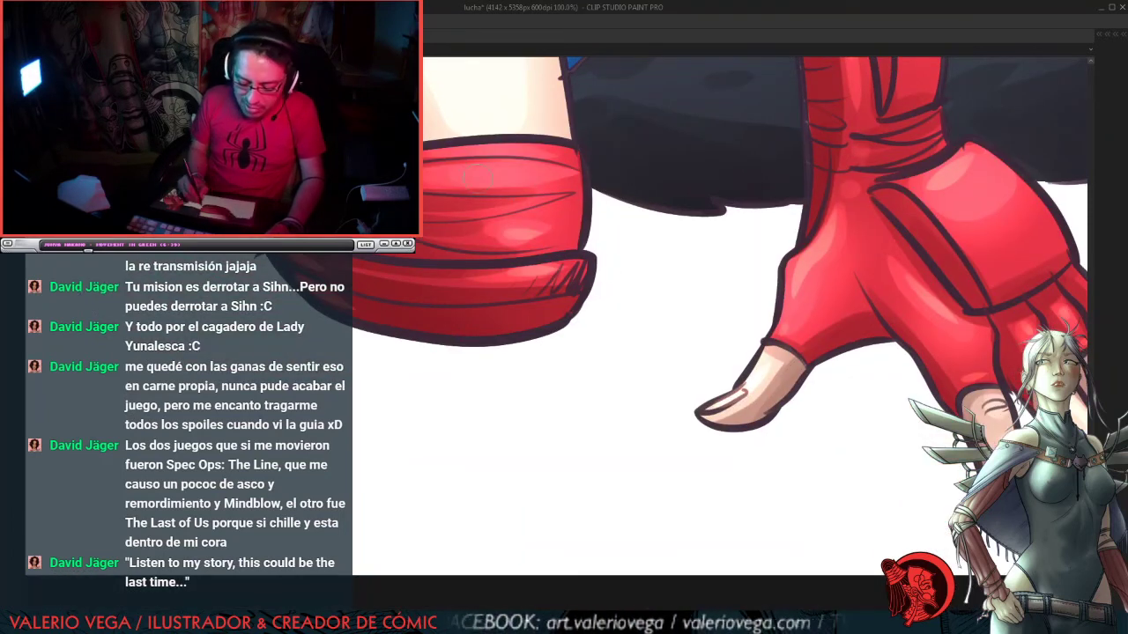
pyautogui.moveTo(446, 179); pyautogui.dragTo(555, 173)
pyautogui.moveTo(578, 308); pyautogui.dragTo(508, 328)
# Step: Paint glow highlights on the remaining side of the kneeling leg's red pad and along the boot's braided laces
pyautogui.moveTo(707, 196); pyautogui.dragTo(690, 353)
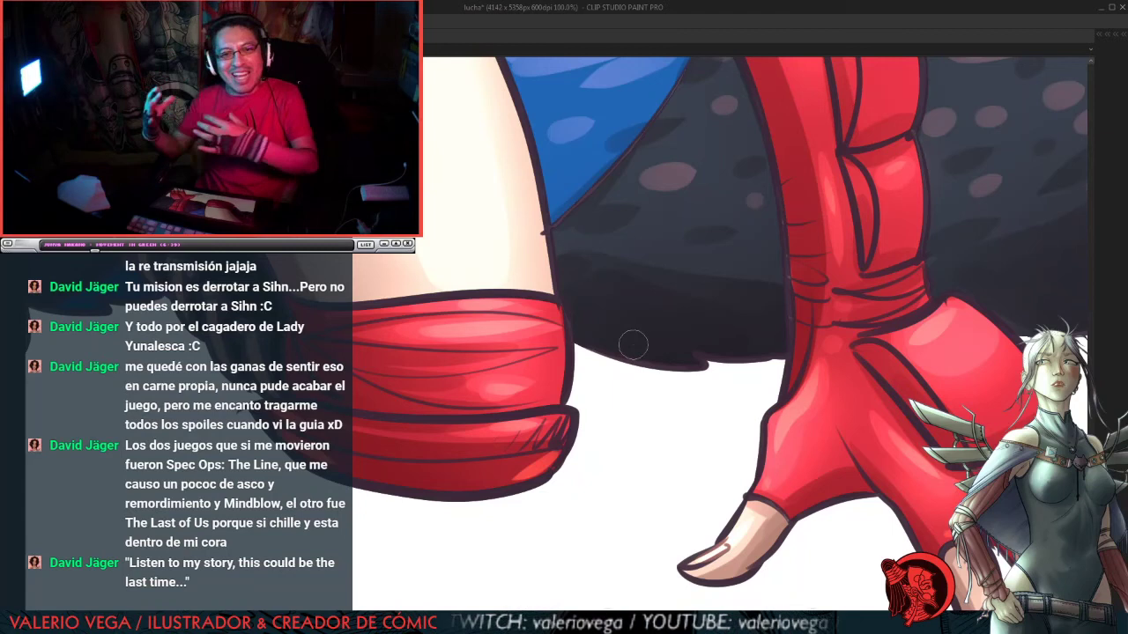
pyautogui.moveTo(386, 247); pyautogui.dragTo(631, 260)
pyautogui.moveTo(459, 338)
pyautogui.mouseDown()
pyautogui.moveTo(485, 398)
pyautogui.moveTo(509, 393)
pyautogui.mouseUp()
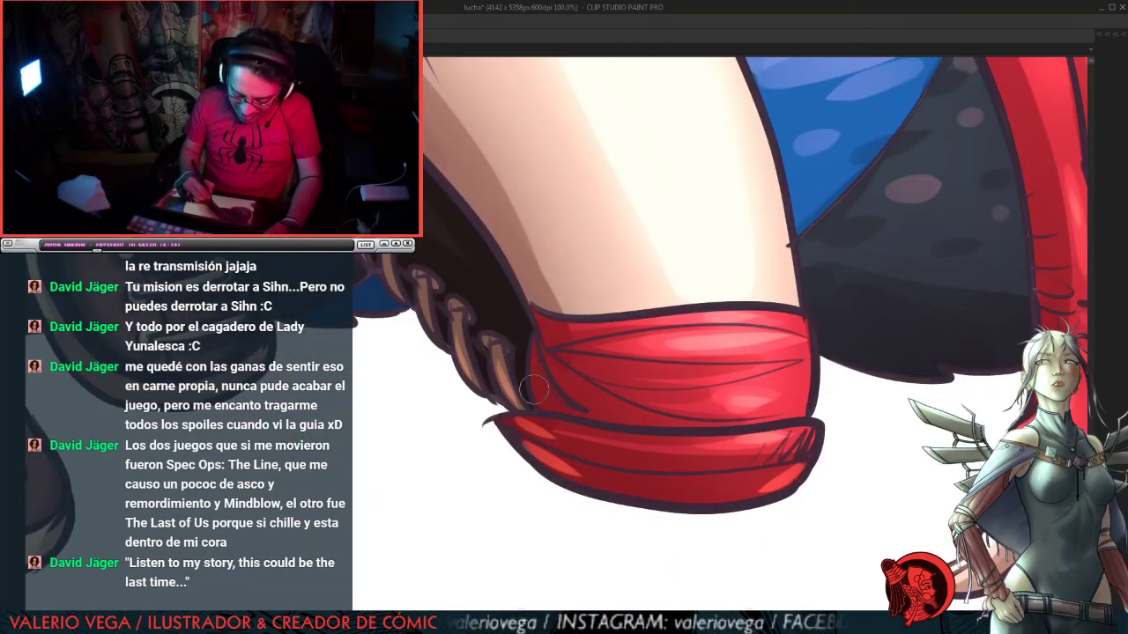
pyautogui.moveTo(453, 274); pyautogui.dragTo(524, 356)
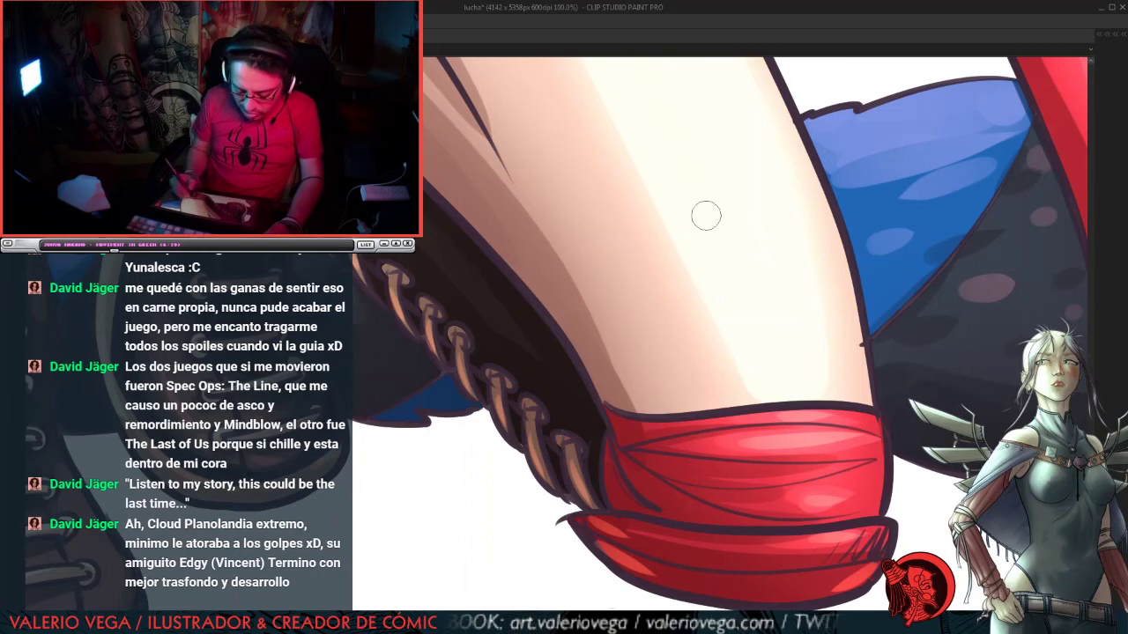
# Step: Paint lilac glow strokes along the upper edge of the blue area between the thigh and the straight arm
pyautogui.moveTo(898, 259); pyautogui.dragTo(637, 380)
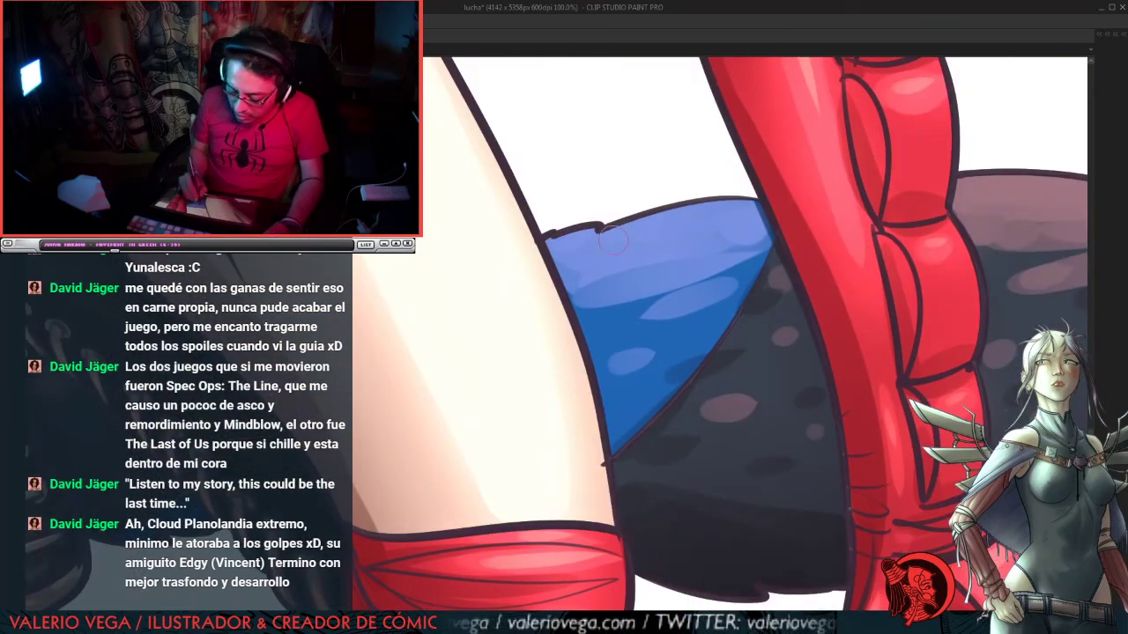
pyautogui.moveTo(595, 231); pyautogui.dragTo(764, 205)
pyautogui.moveTo(631, 257); pyautogui.dragTo(736, 240)
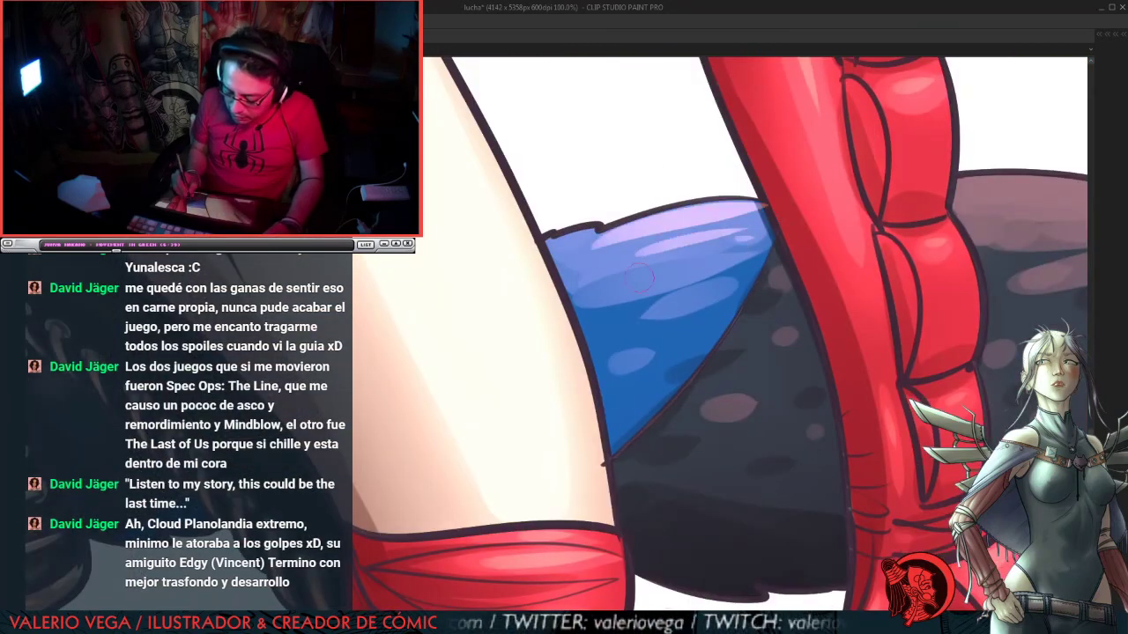
# Step: Paint peach glow highlights on the spots and upper edge of the dark spotted shape behind the straight gloved arm
pyautogui.moveTo(794, 423); pyautogui.dragTo(532, 344)
pyautogui.moveTo(426, 343); pyautogui.dragTo(406, 349)
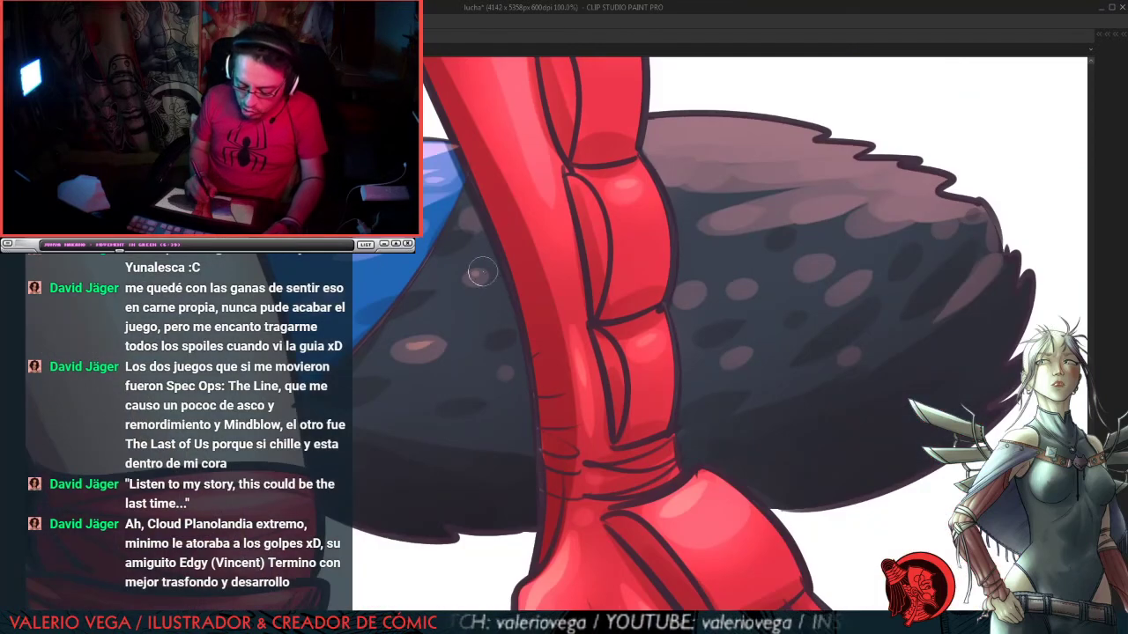
pyautogui.moveTo(908, 307); pyautogui.dragTo(705, 378)
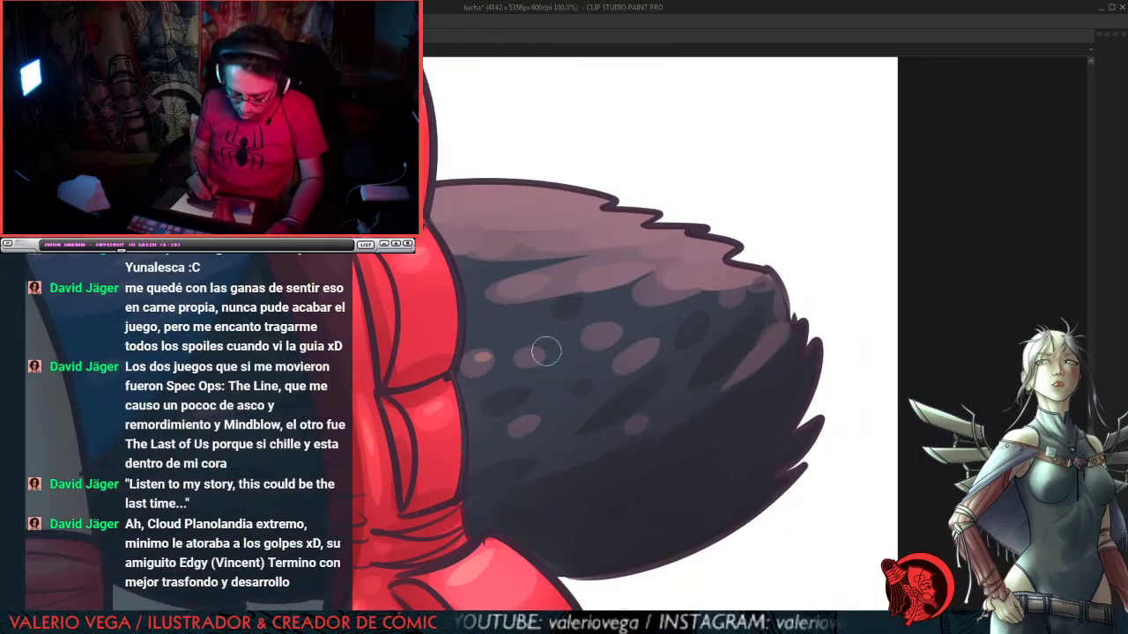
pyautogui.moveTo(601, 277); pyautogui.dragTo(631, 275)
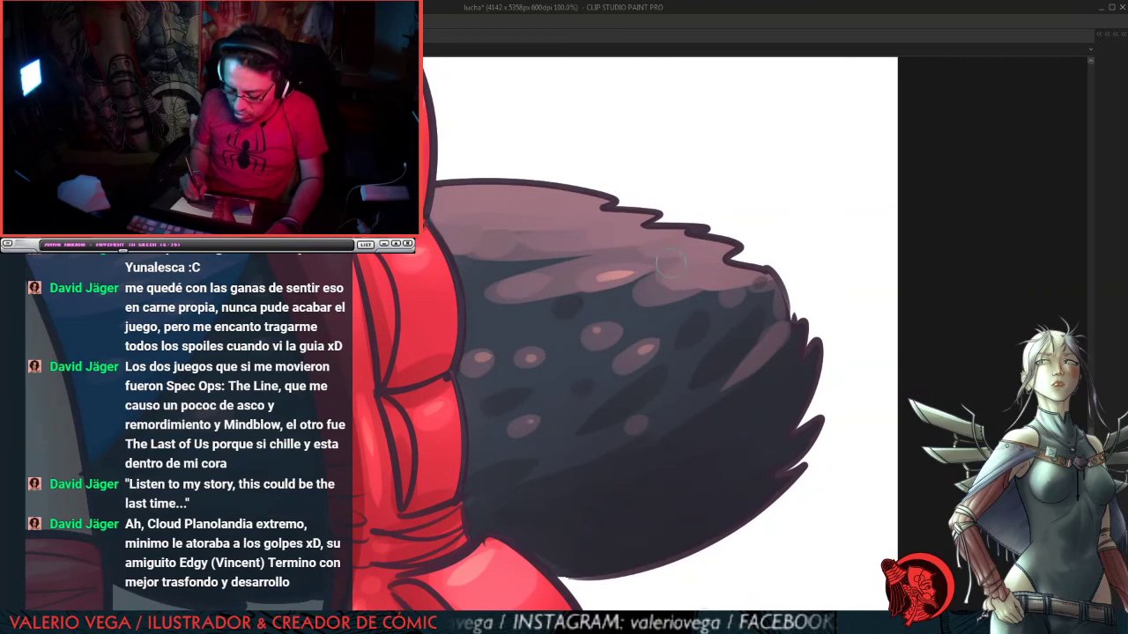
pyautogui.moveTo(515, 286); pyautogui.dragTo(527, 284)
pyautogui.moveTo(707, 280)
pyautogui.mouseDown()
pyautogui.moveTo(732, 279)
pyautogui.moveTo(689, 251)
pyautogui.moveTo(582, 241)
pyautogui.mouseUp()
pyautogui.moveTo(639, 212)
pyautogui.mouseDown()
pyautogui.moveTo(533, 228)
pyautogui.moveTo(604, 208)
pyautogui.moveTo(496, 242)
pyautogui.moveTo(580, 192)
pyautogui.moveTo(605, 204)
pyautogui.moveTo(472, 196)
pyautogui.mouseUp()
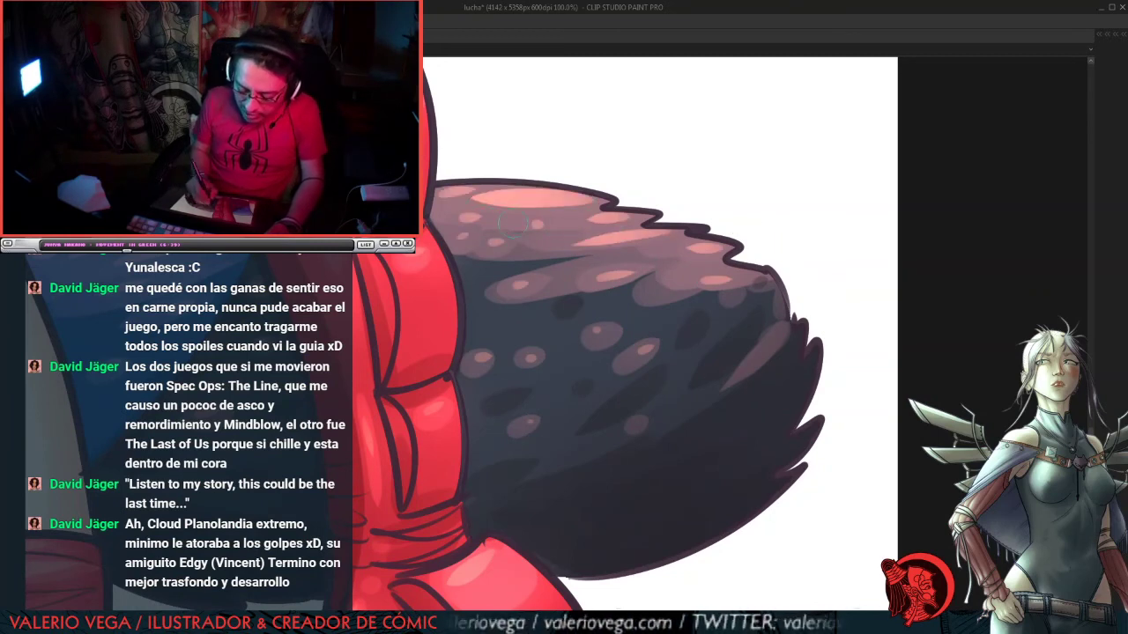
# Step: Add small glow highlights along the ragged outer end of the dark spotted shape
pyautogui.moveTo(784, 329)
pyautogui.mouseDown()
pyautogui.moveTo(754, 359)
pyautogui.moveTo(805, 368)
pyautogui.mouseUp()
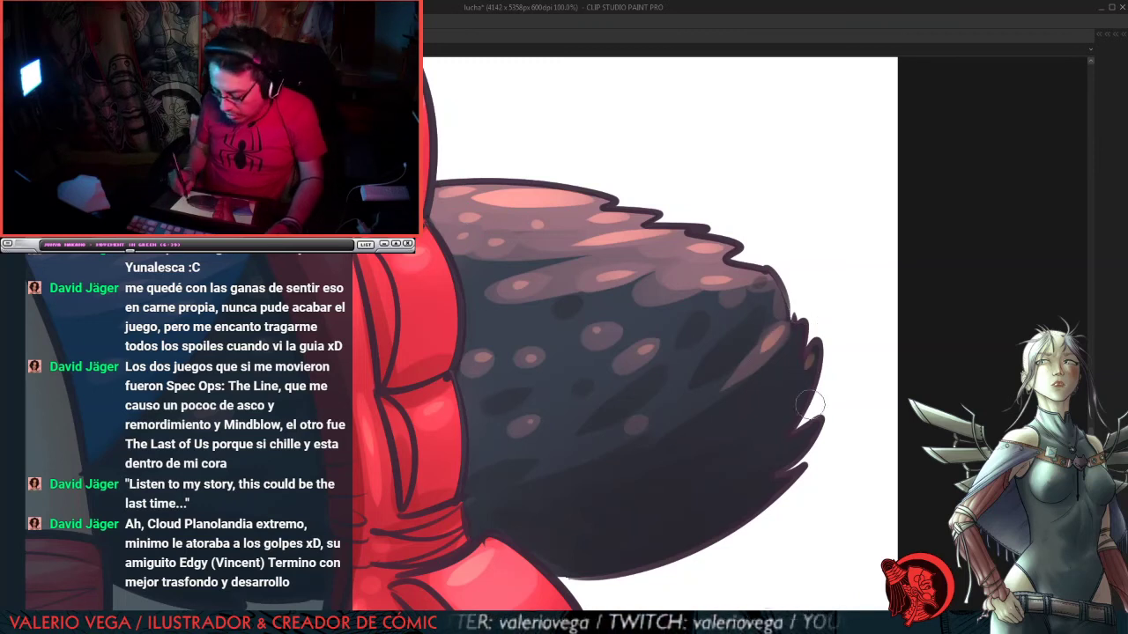
pyautogui.moveTo(810, 431); pyautogui.dragTo(800, 443)
pyautogui.moveTo(764, 401); pyautogui.dragTo(755, 411)
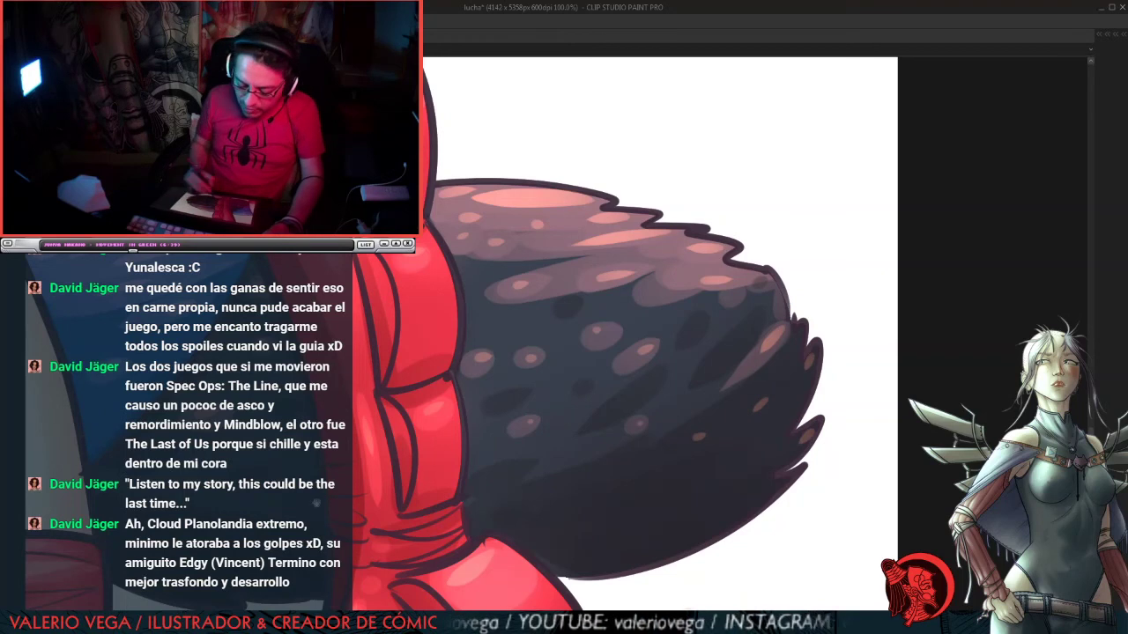
# Step: Paint glow highlights on the standing boot's ankle, leather toe, side below the laces and pale toe cap
pyautogui.moveTo(369, 458); pyautogui.dragTo(871, 307)
pyautogui.moveTo(423, 564); pyautogui.dragTo(851, 267)
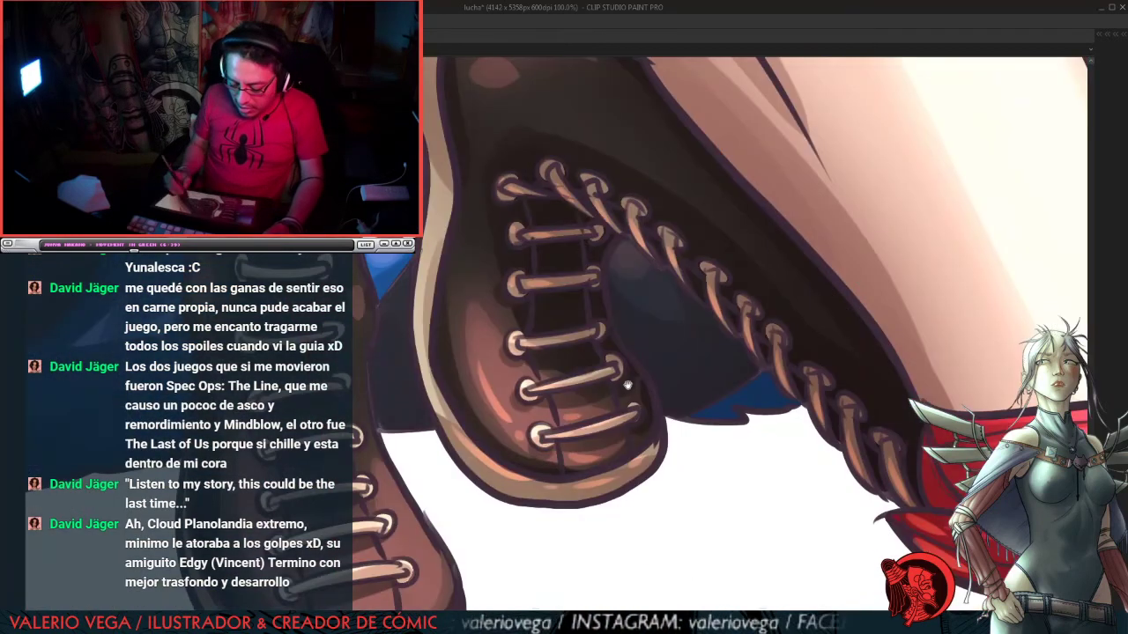
pyautogui.moveTo(447, 317); pyautogui.dragTo(615, 303)
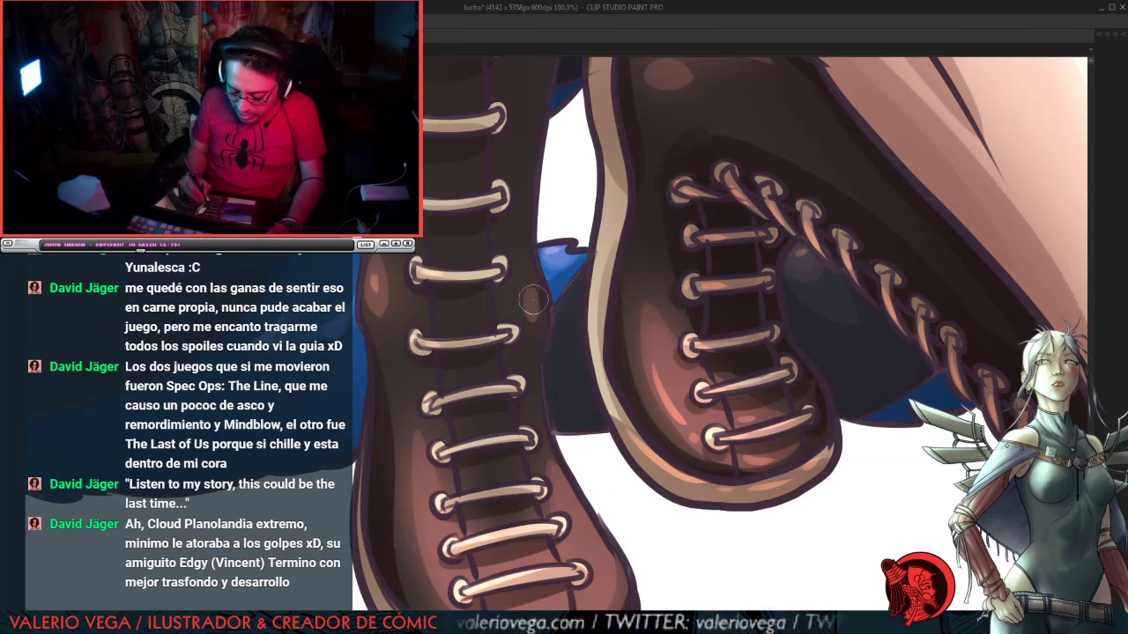
pyautogui.moveTo(577, 503); pyautogui.dragTo(501, 265)
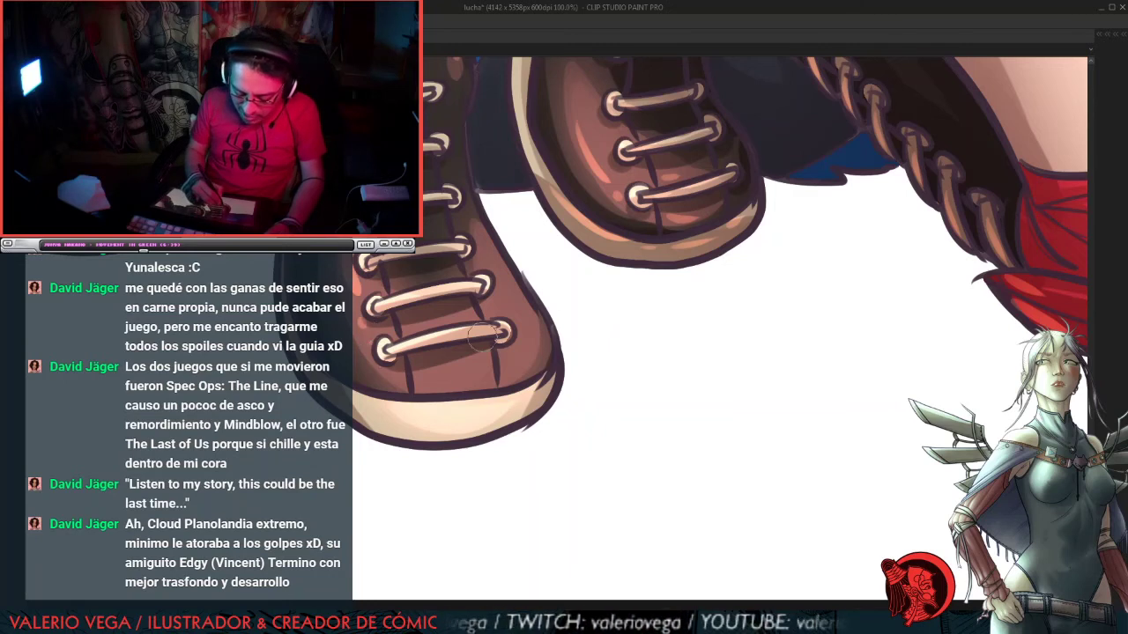
pyautogui.moveTo(425, 368); pyautogui.dragTo(489, 377)
pyautogui.moveTo(490, 245); pyautogui.dragTo(546, 346)
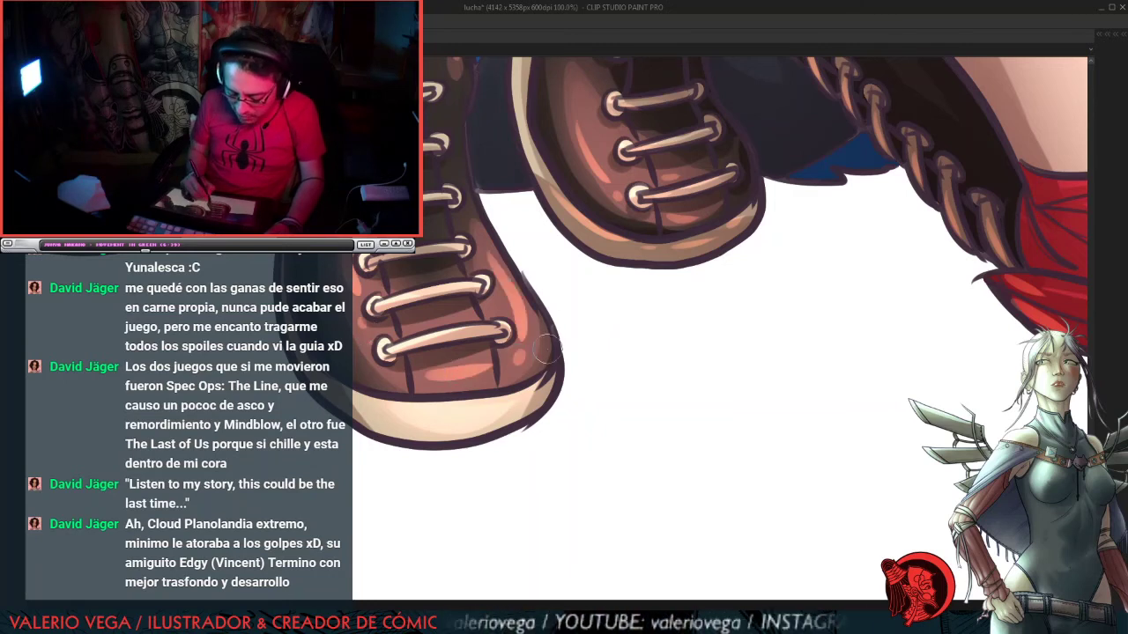
pyautogui.moveTo(387, 405); pyautogui.dragTo(504, 402)
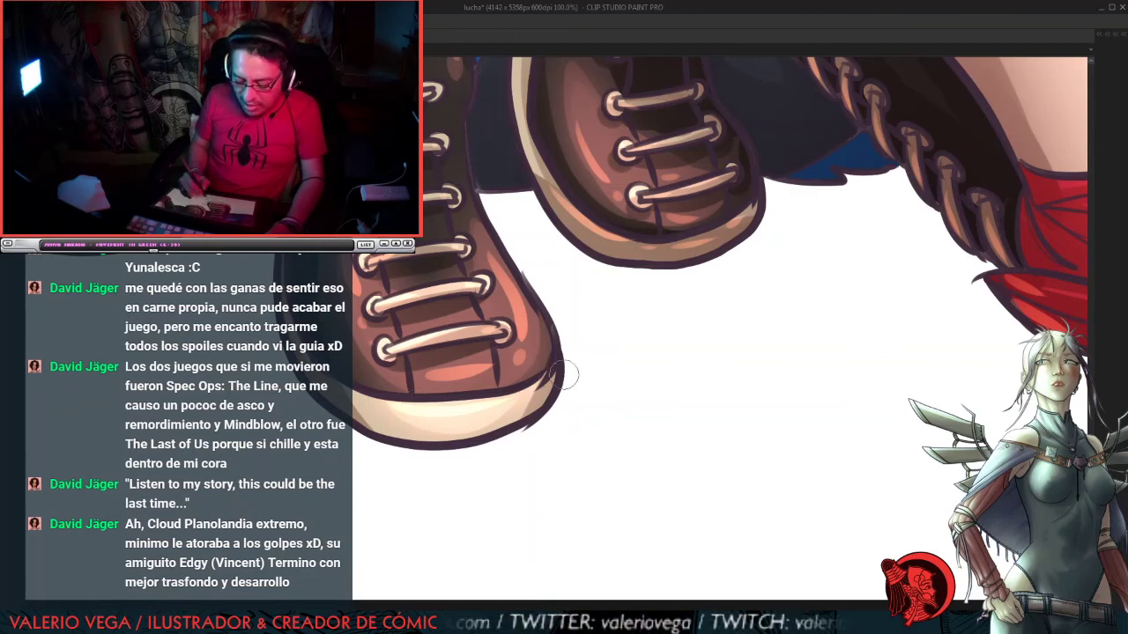
# Step: Dab light glow highlights on the blue shape beside the laced boot's ankle and its dark border
pyautogui.moveTo(399, 319); pyautogui.dragTo(751, 562)
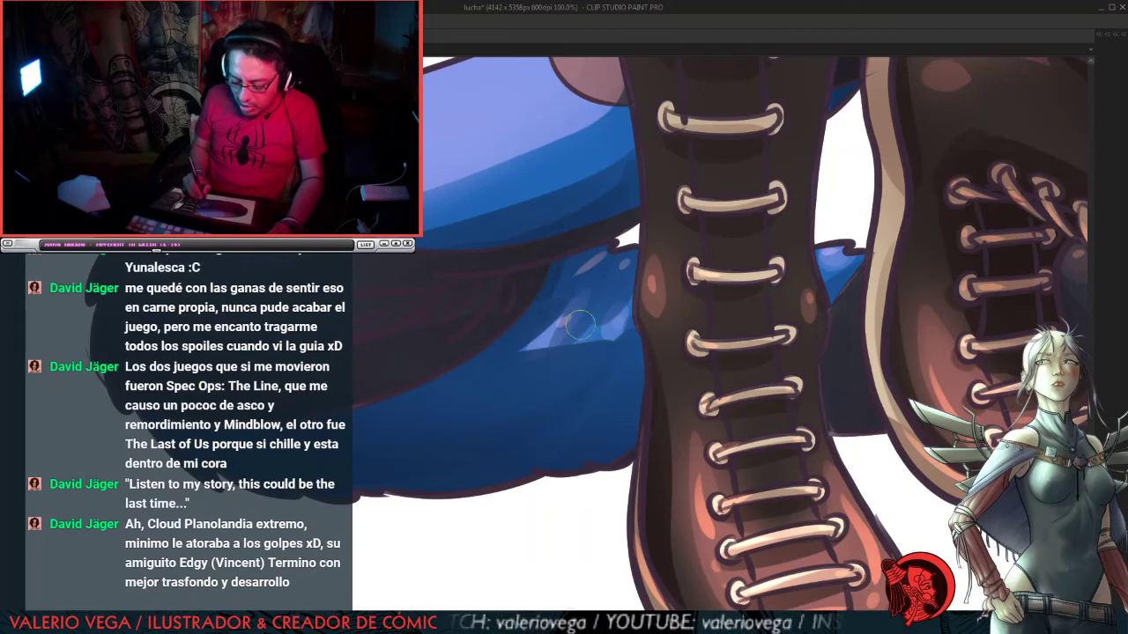
pyautogui.moveTo(572, 316); pyautogui.dragTo(563, 324)
pyautogui.moveTo(618, 313)
pyautogui.mouseDown()
pyautogui.moveTo(537, 320)
pyautogui.moveTo(517, 335)
pyautogui.moveTo(616, 343)
pyautogui.moveTo(721, 394)
pyautogui.mouseUp()
pyautogui.click(526, 296)
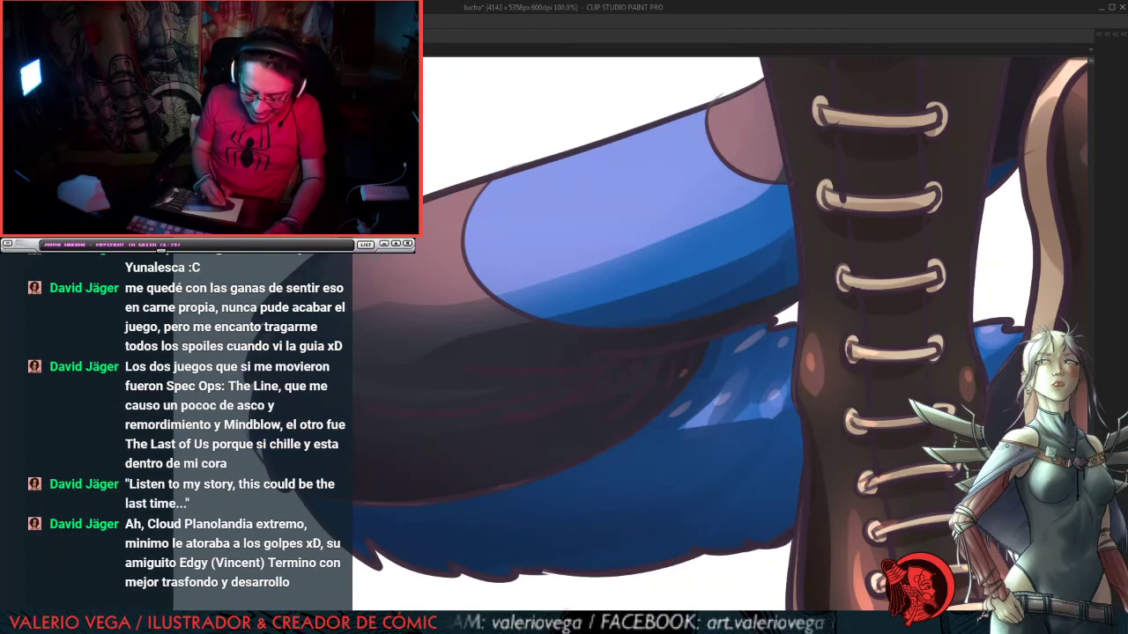
# Step: Paint glow highlights along the upper edge of the blue band and its adjoining dark sections behind the tall laced boot
pyautogui.moveTo(576, 278); pyautogui.dragTo(532, 380)
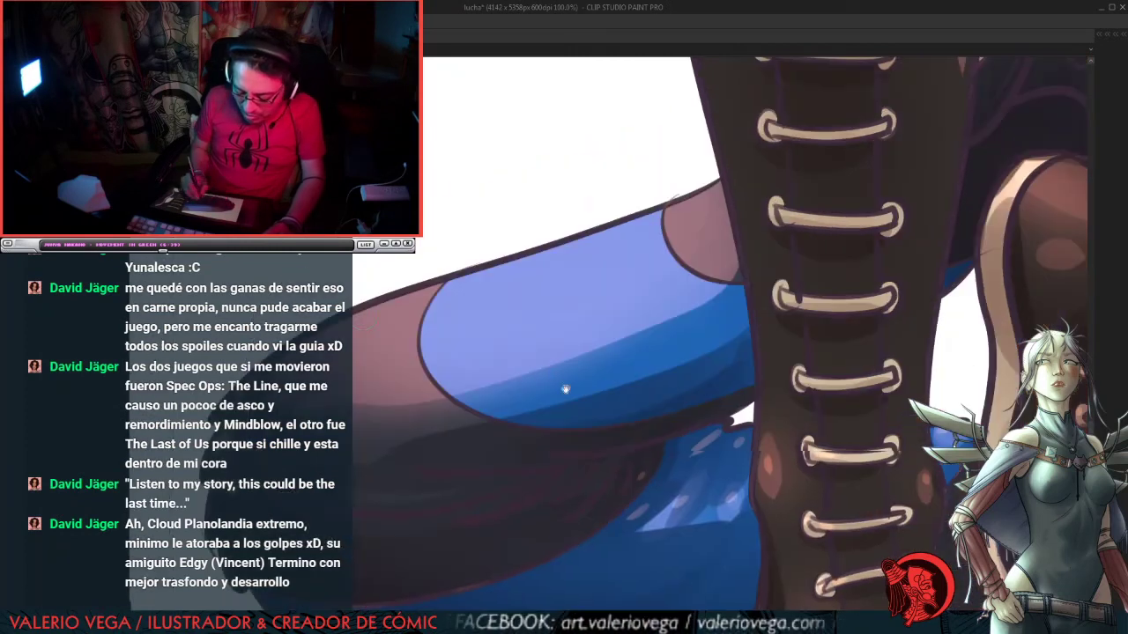
pyautogui.moveTo(375, 307)
pyautogui.mouseDown()
pyautogui.moveTo(355, 320)
pyautogui.moveTo(355, 348)
pyautogui.mouseUp()
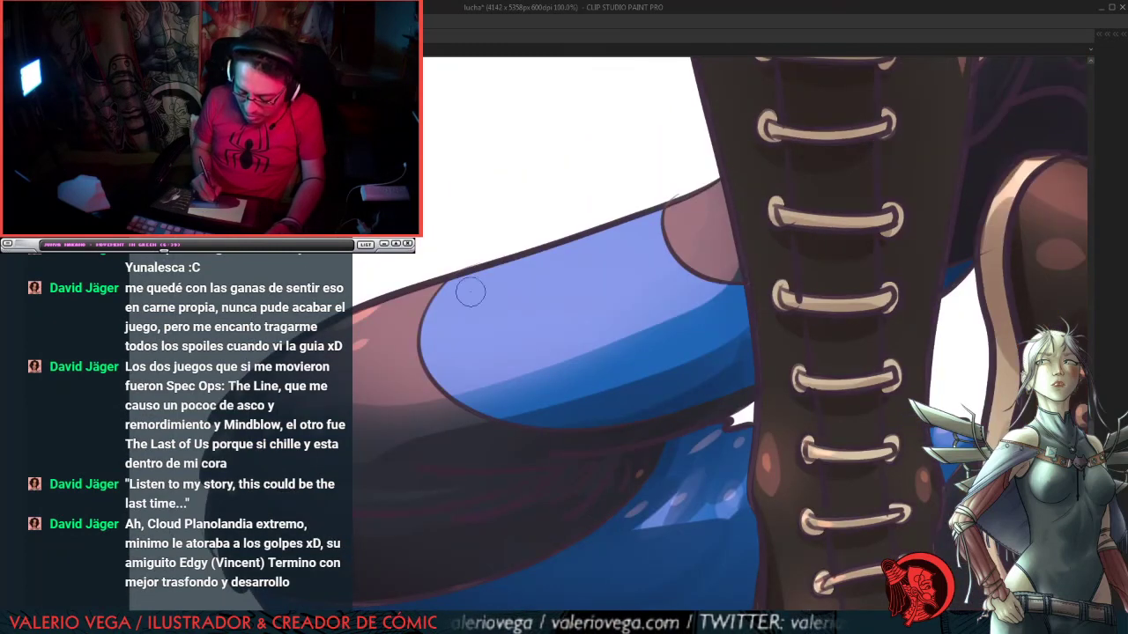
pyautogui.moveTo(716, 187); pyautogui.dragTo(449, 280)
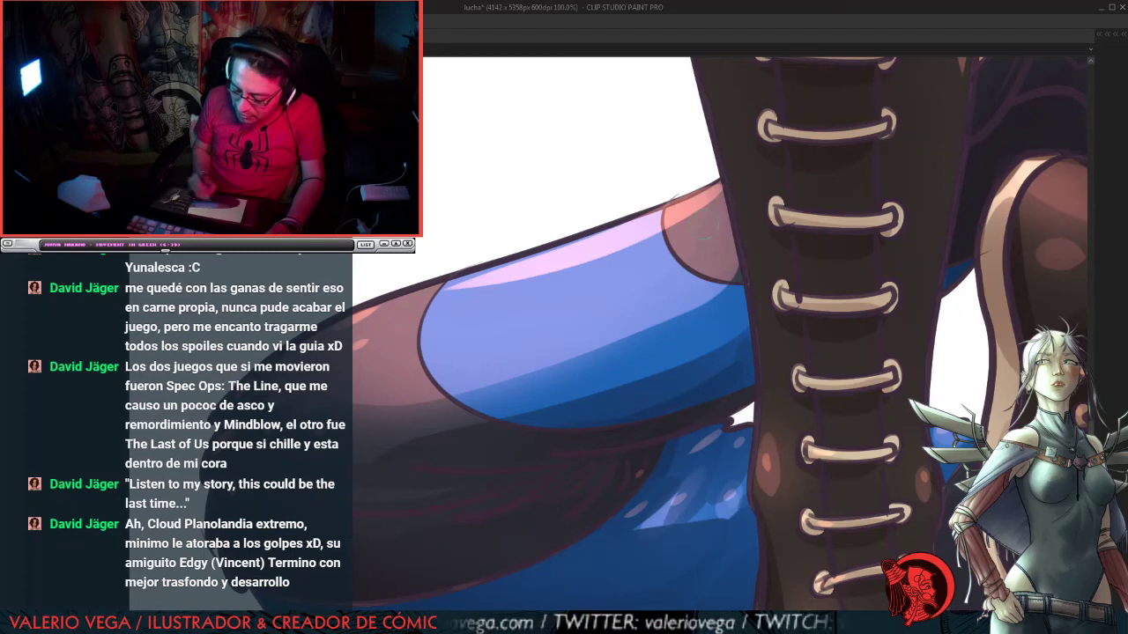
pyautogui.moveTo(705, 220)
pyautogui.mouseDown()
pyautogui.moveTo(639, 269)
pyautogui.moveTo(498, 301)
pyautogui.mouseUp()
# Step: Dab spot-like glow highlights across the blue band and the dark sections on both sides of it
pyautogui.moveTo(696, 265)
pyautogui.mouseDown()
pyautogui.moveTo(556, 319)
pyautogui.moveTo(673, 302)
pyautogui.mouseUp()
pyautogui.moveTo(480, 329)
pyautogui.mouseDown()
pyautogui.moveTo(518, 317)
pyautogui.moveTo(428, 313)
pyautogui.mouseUp()
pyautogui.moveTo(409, 311)
pyautogui.mouseDown()
pyautogui.moveTo(386, 322)
pyautogui.moveTo(423, 353)
pyautogui.moveTo(405, 361)
pyautogui.mouseUp()
pyautogui.click(504, 355)
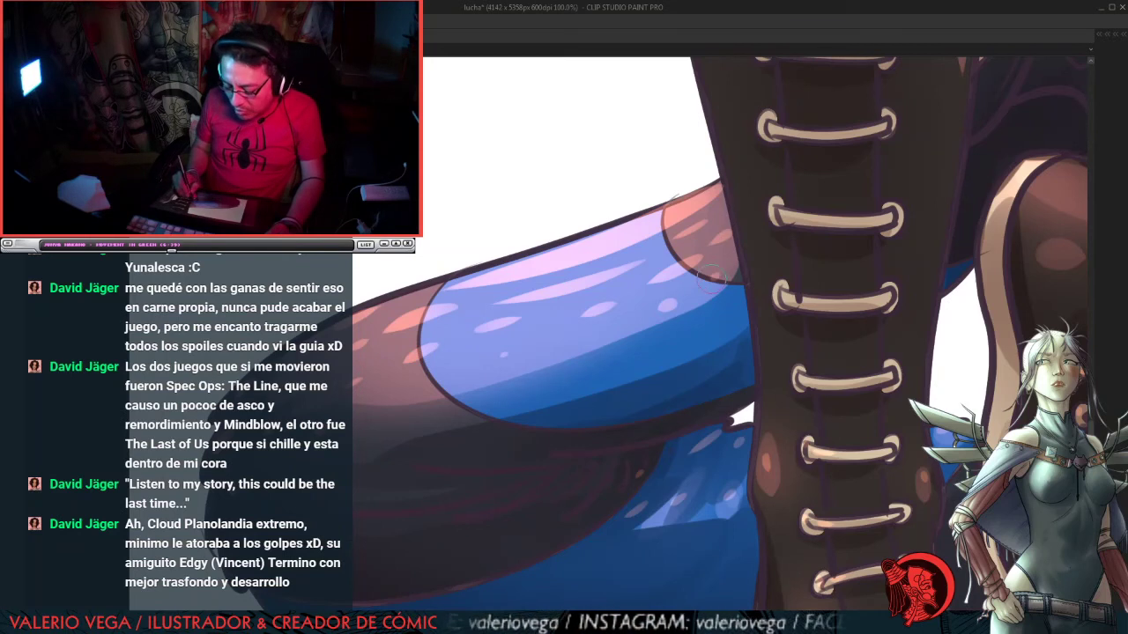
pyautogui.moveTo(698, 224); pyautogui.dragTo(665, 236)
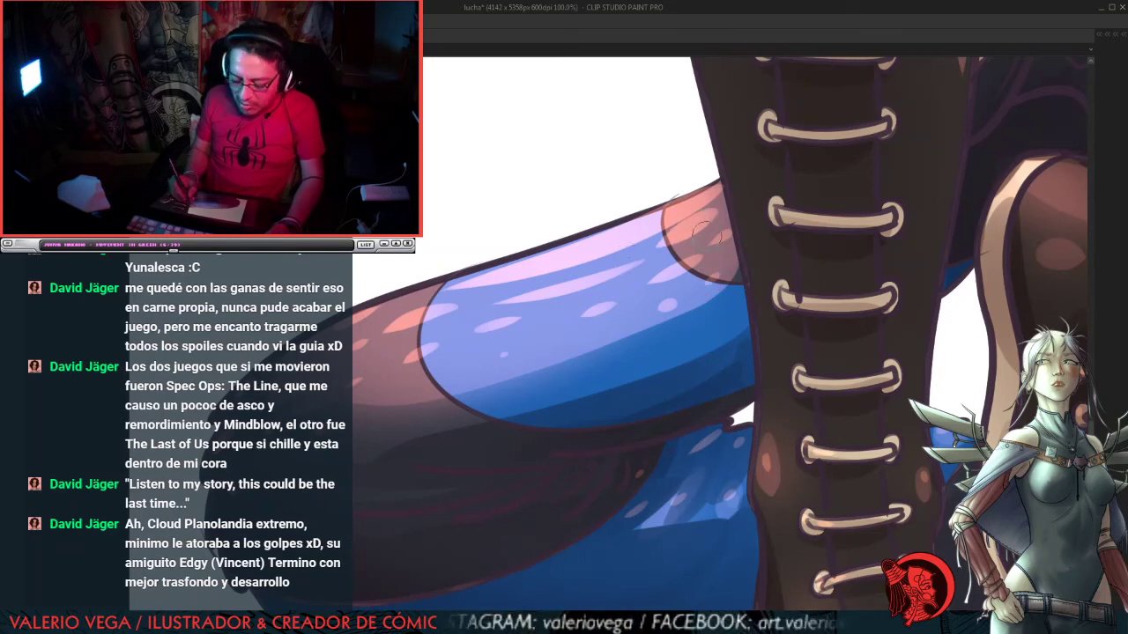
# Step: Paint a pink glow highlight on the inner thigh beside the long crease line
pyautogui.moveTo(905, 345); pyautogui.dragTo(431, 471)
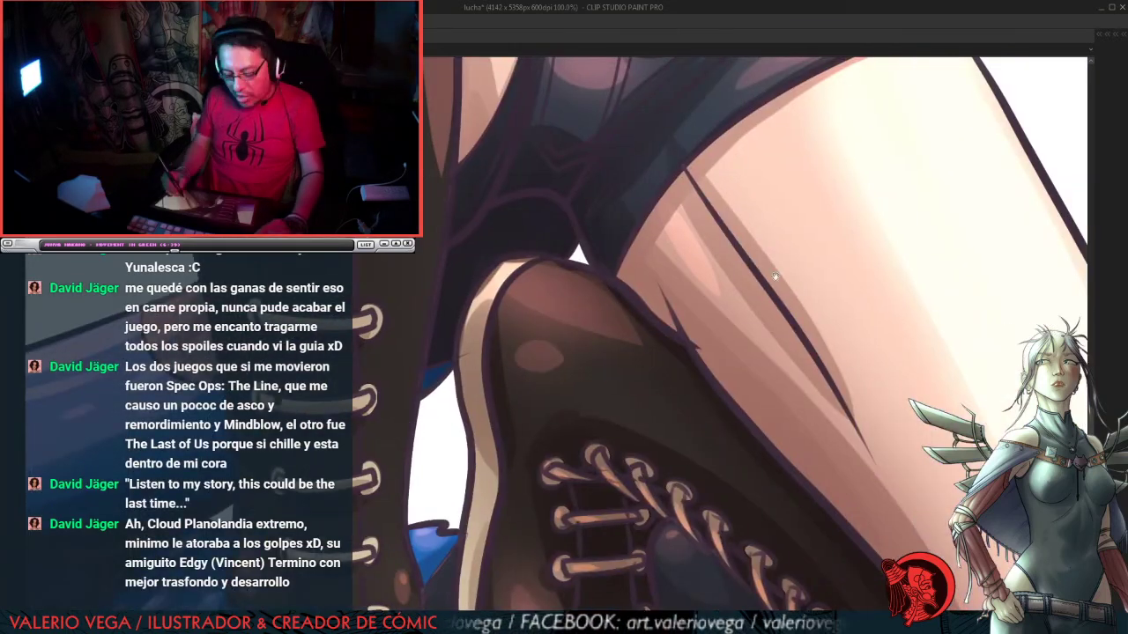
pyautogui.moveTo(890, 201); pyautogui.dragTo(627, 283)
pyautogui.moveTo(426, 266); pyautogui.dragTo(476, 330)
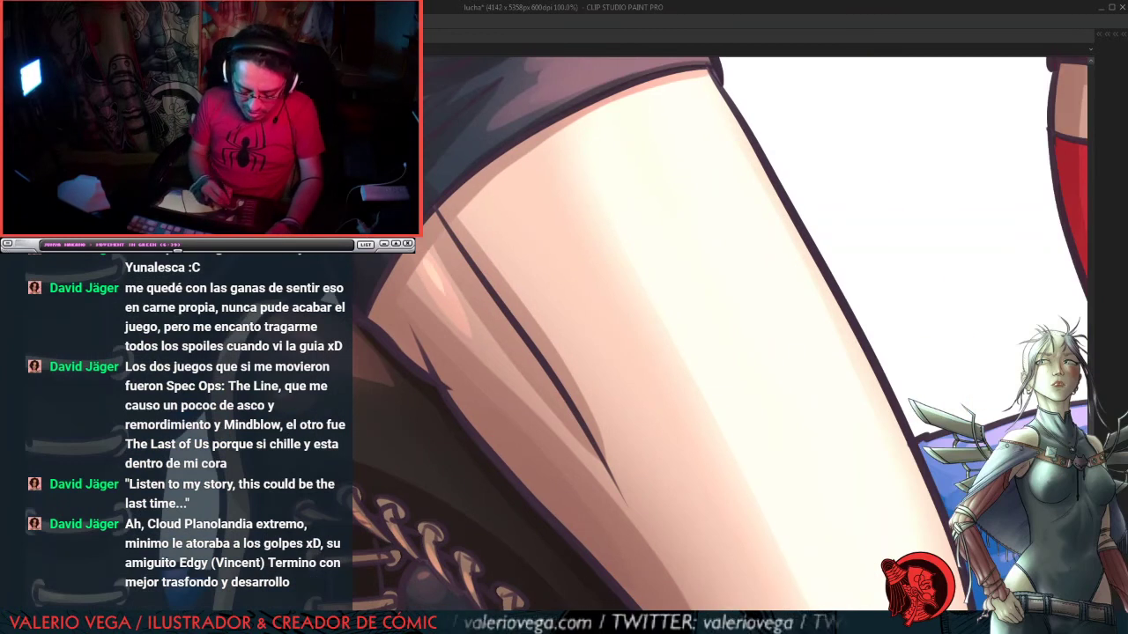
# Step: Paint pink glow strokes on the hip side of the dark shorts, covering the folds, lower hem and waistband
pyautogui.moveTo(675, 200); pyautogui.dragTo(665, 378)
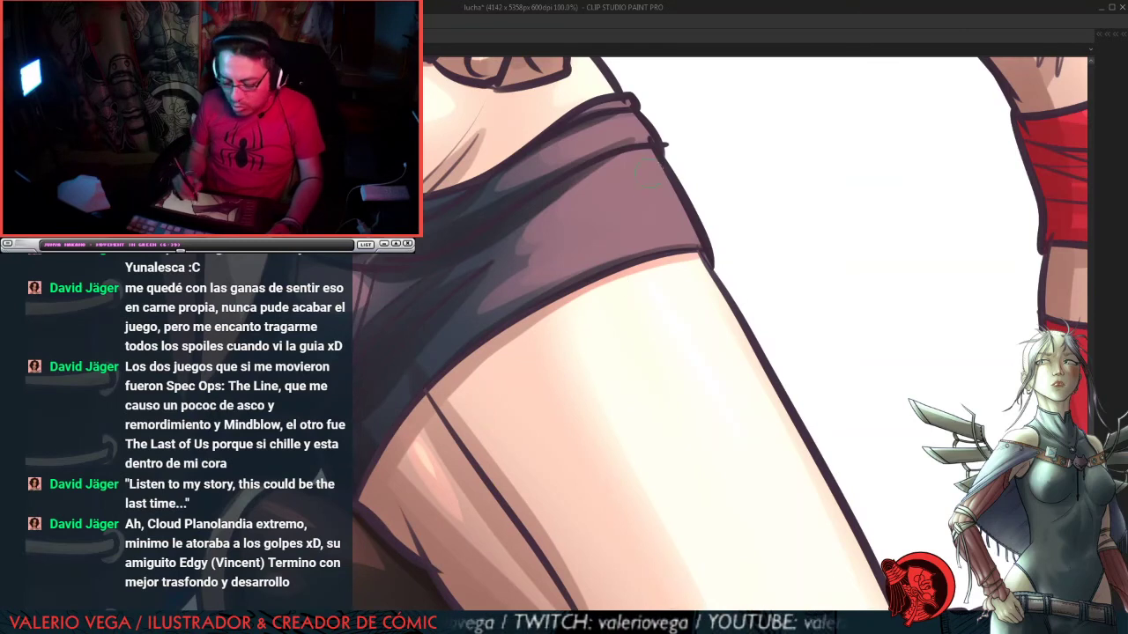
pyautogui.moveTo(587, 182)
pyautogui.mouseDown()
pyautogui.moveTo(615, 167)
pyautogui.moveTo(629, 190)
pyautogui.moveTo(605, 192)
pyautogui.moveTo(633, 218)
pyautogui.moveTo(678, 211)
pyautogui.mouseUp()
pyautogui.moveTo(564, 269); pyautogui.dragTo(675, 242)
pyautogui.moveTo(674, 199); pyautogui.dragTo(754, 368)
pyautogui.moveTo(639, 322); pyautogui.dragTo(703, 299)
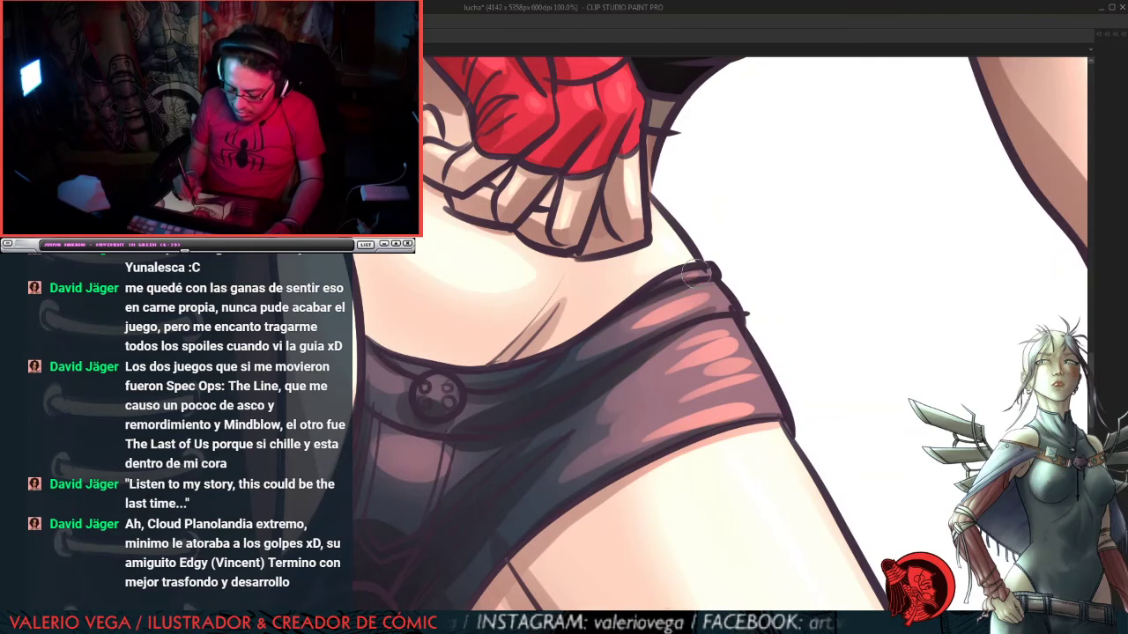
# Step: Add glow highlights on the shorts' front waistband beside the round button and on the panel below it
pyautogui.moveTo(401, 388); pyautogui.dragTo(377, 372)
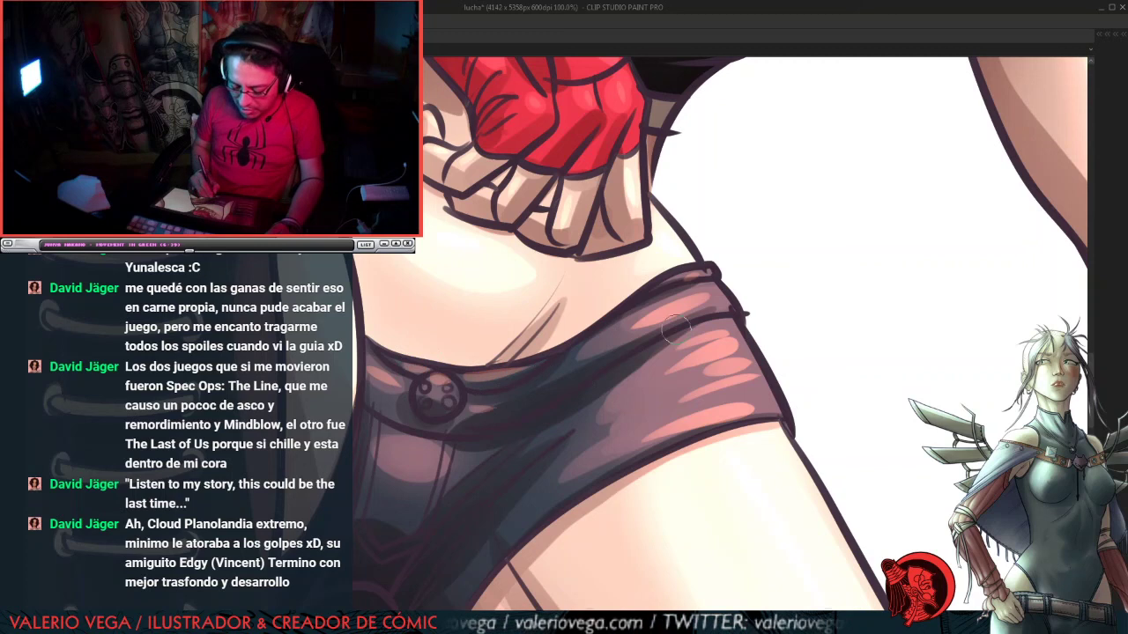
pyautogui.moveTo(397, 452); pyautogui.dragTo(428, 450)
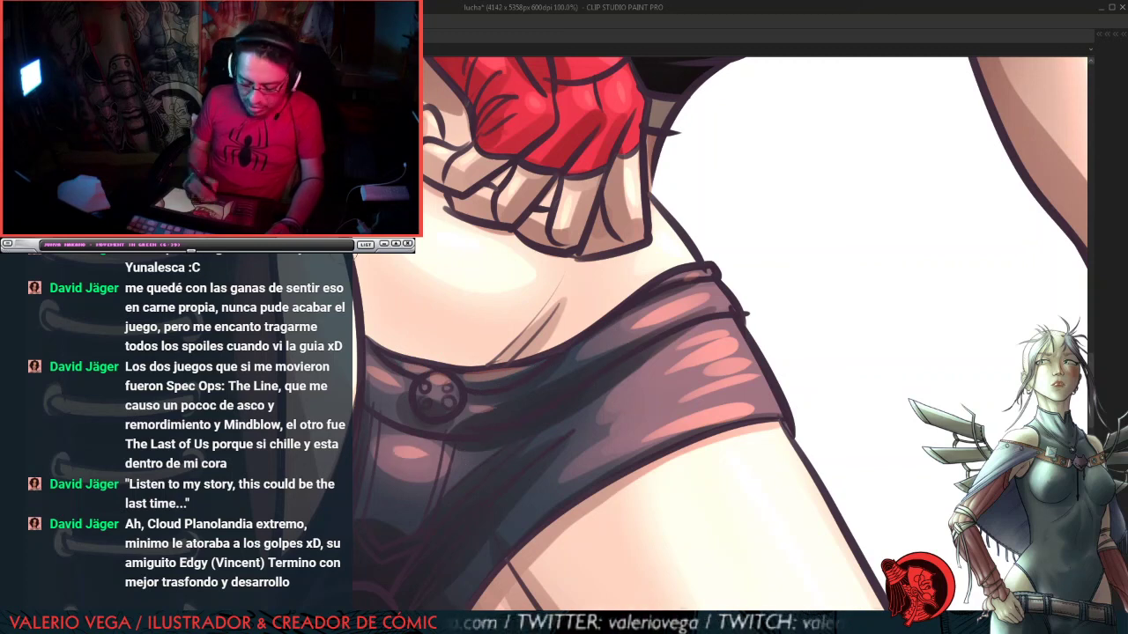
pyautogui.moveTo(418, 304); pyautogui.dragTo(664, 403)
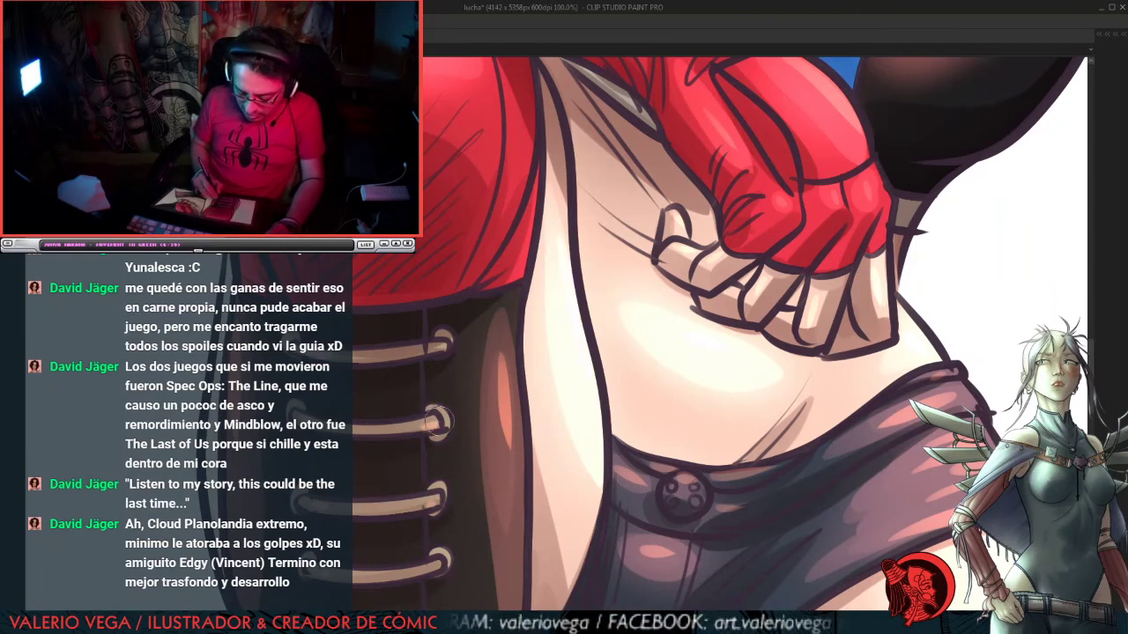
# Step: Examine the character's colouring at 100% from the waist up to the mask and ears, and review the whole illustration
pyautogui.moveTo(604, 207); pyautogui.dragTo(593, 433)
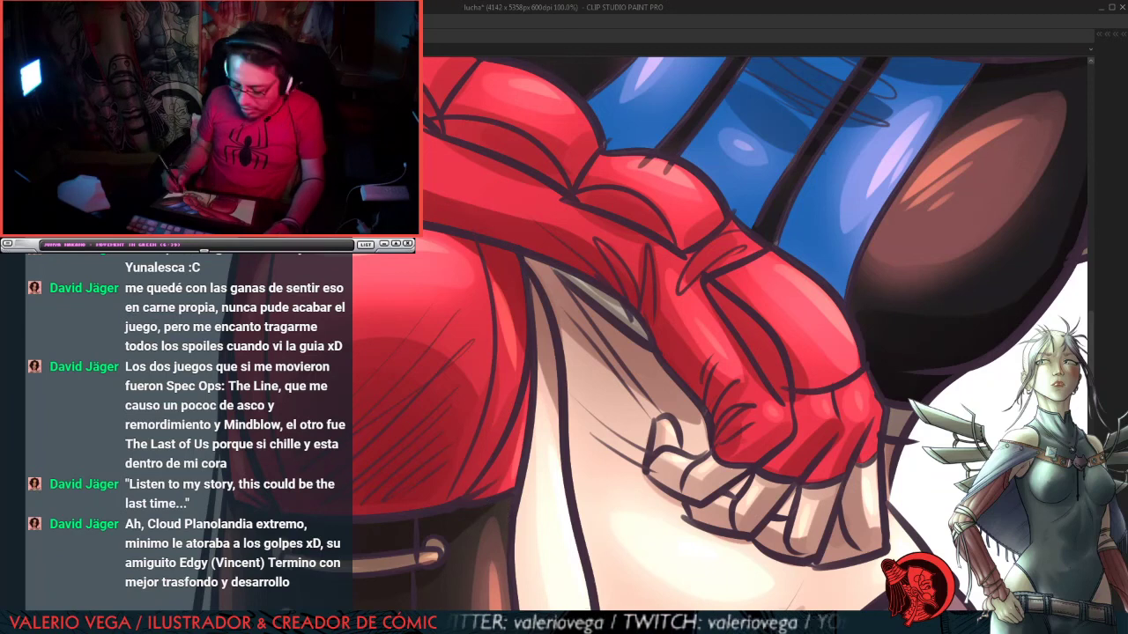
pyautogui.moveTo(862, 451); pyautogui.dragTo(699, 449)
pyautogui.moveTo(429, 279); pyautogui.dragTo(714, 430)
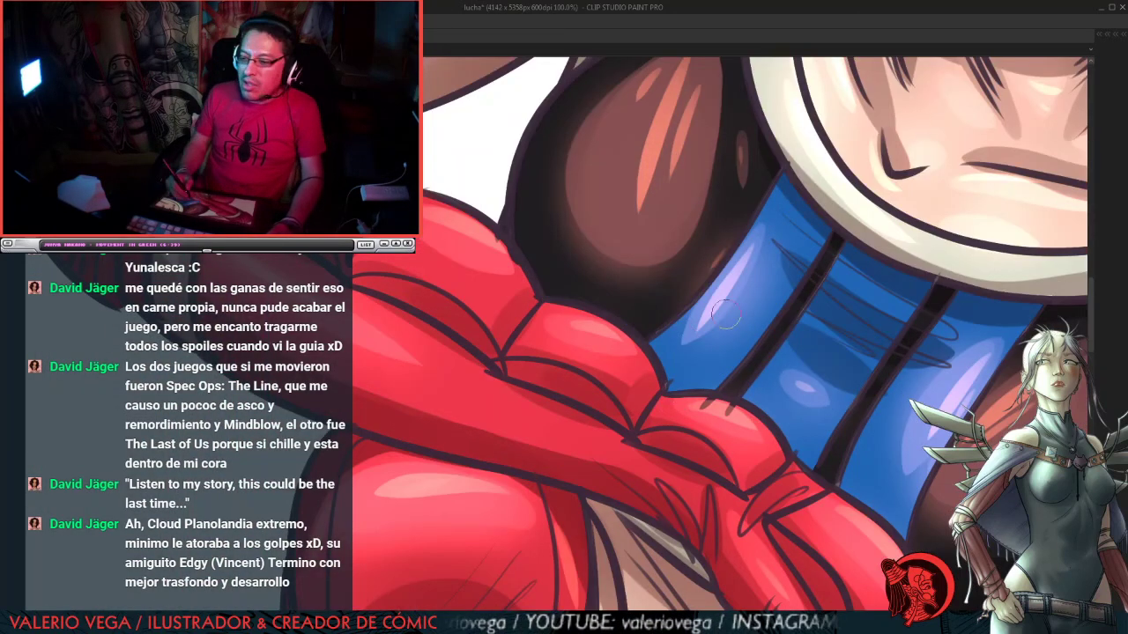
pyautogui.moveTo(492, 167); pyautogui.dragTo(511, 339)
pyautogui.moveTo(883, 322); pyautogui.dragTo(463, 393)
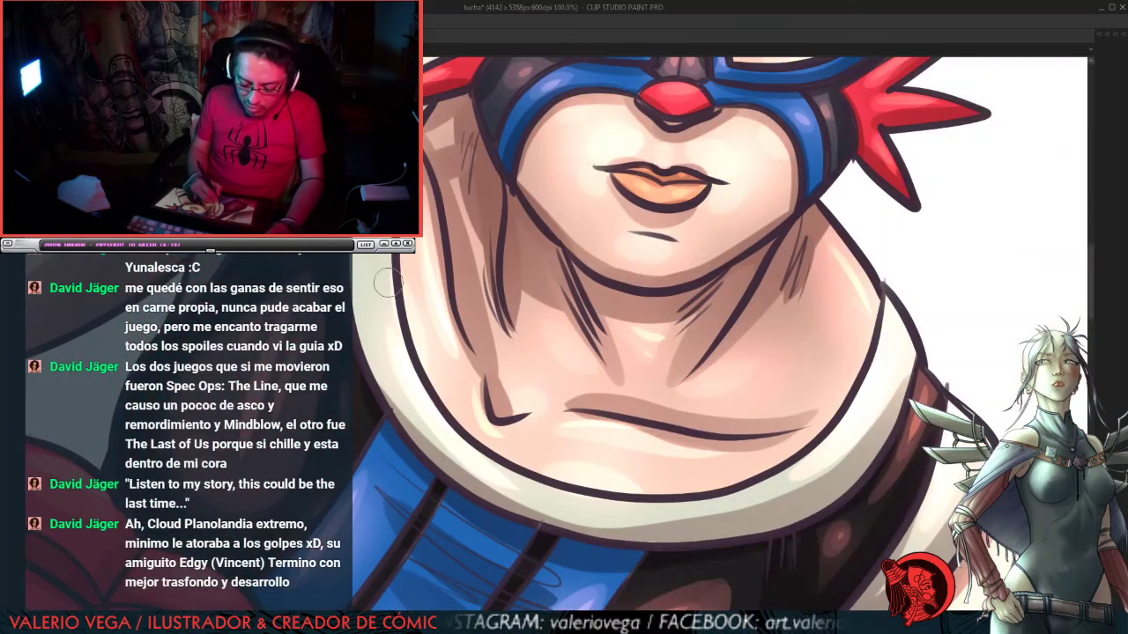
pyautogui.moveTo(919, 248); pyautogui.dragTo(738, 393)
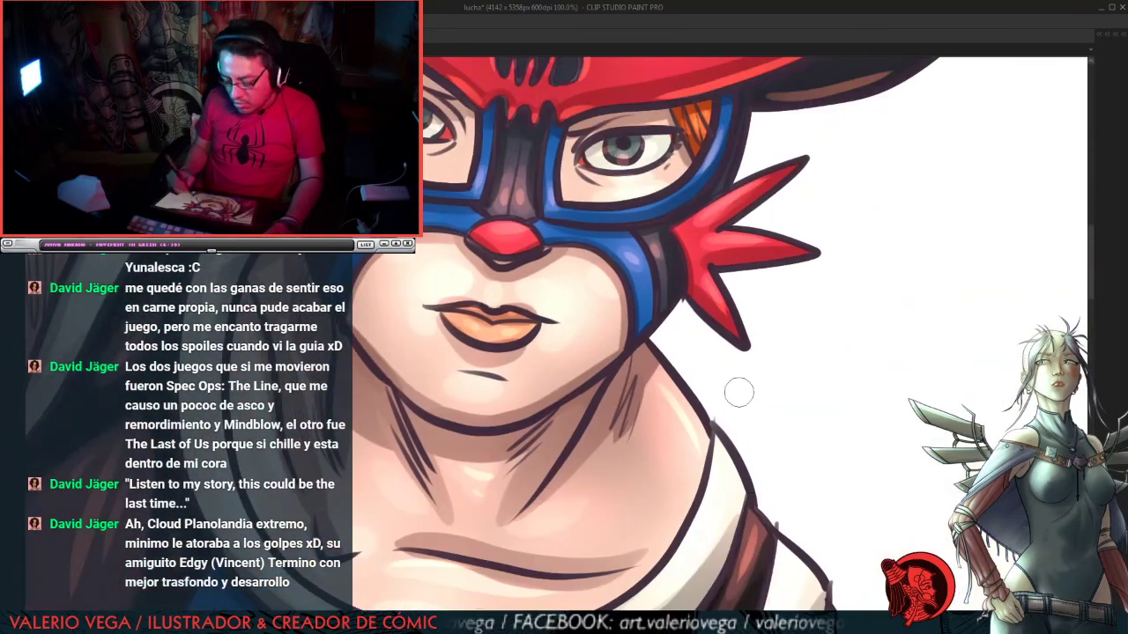
pyautogui.moveTo(833, 227); pyautogui.dragTo(755, 404)
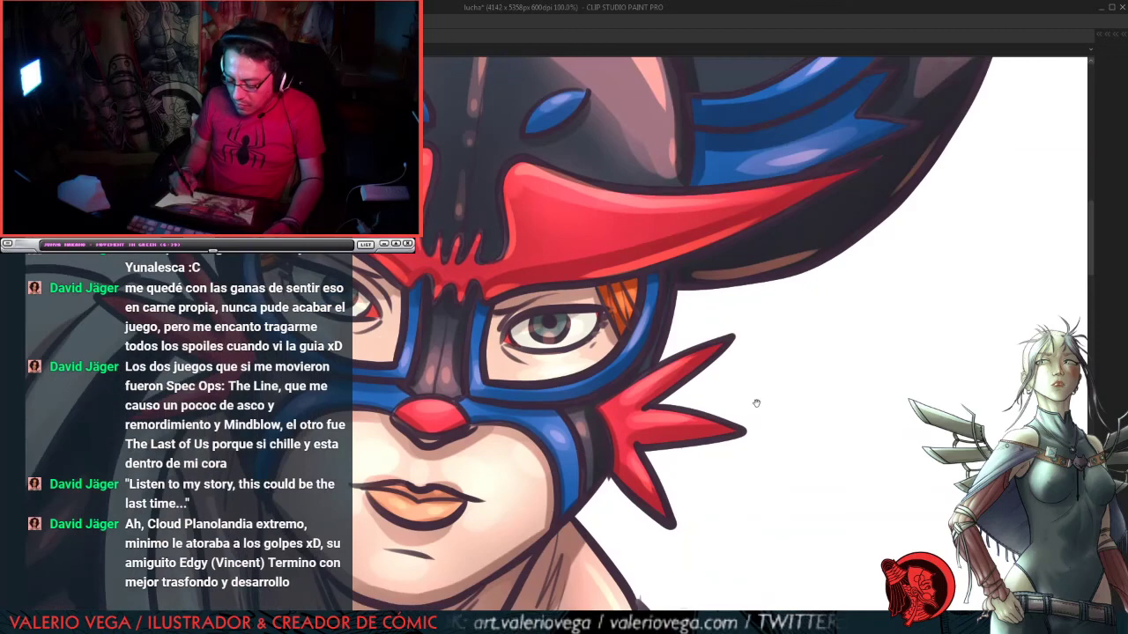
pyautogui.moveTo(578, 224); pyautogui.dragTo(601, 424)
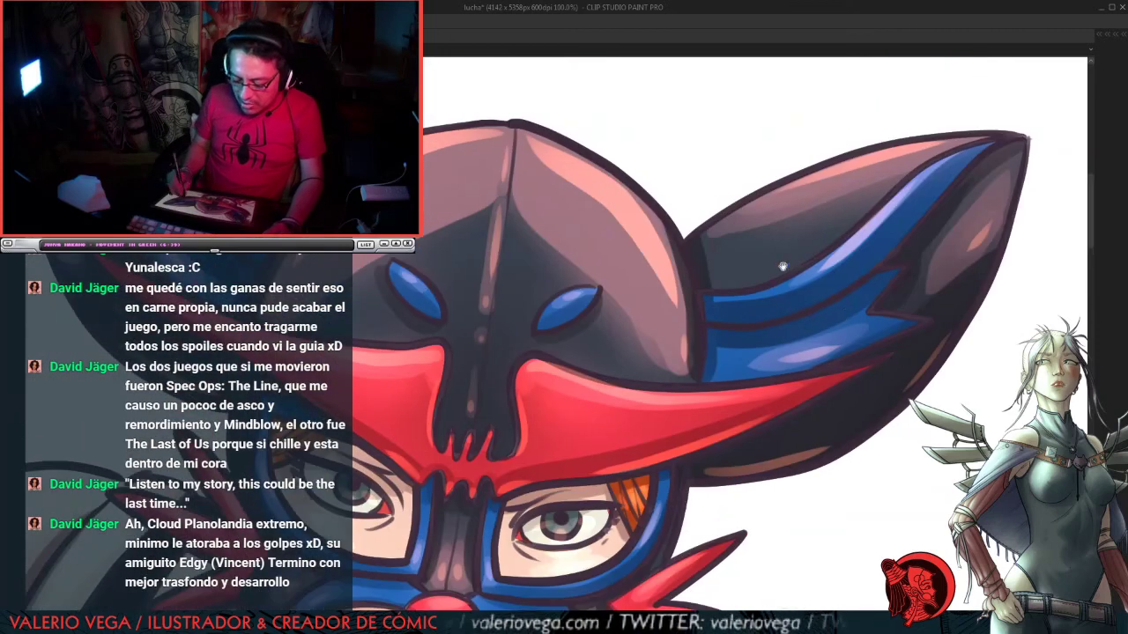
pyautogui.moveTo(783, 266); pyautogui.dragTo(843, 310)
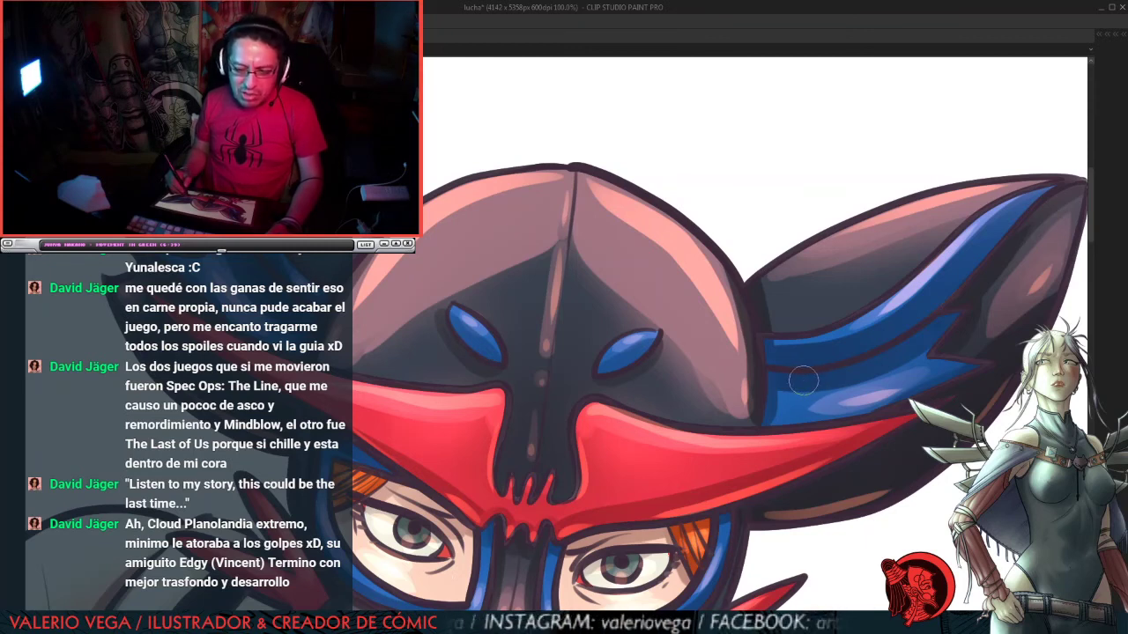
pyautogui.moveTo(826, 481)
pyautogui.mouseDown()
pyautogui.moveTo(810, 466)
pyautogui.moveTo(623, 467)
pyautogui.mouseUp()
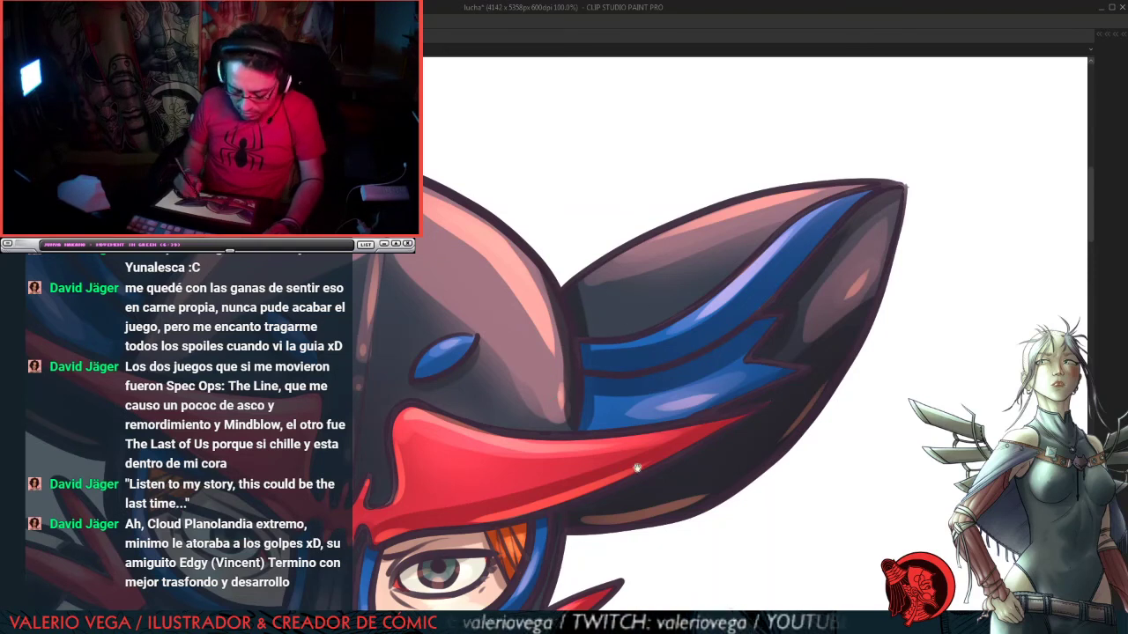
pyautogui.moveTo(637, 469); pyautogui.dragTo(782, 344)
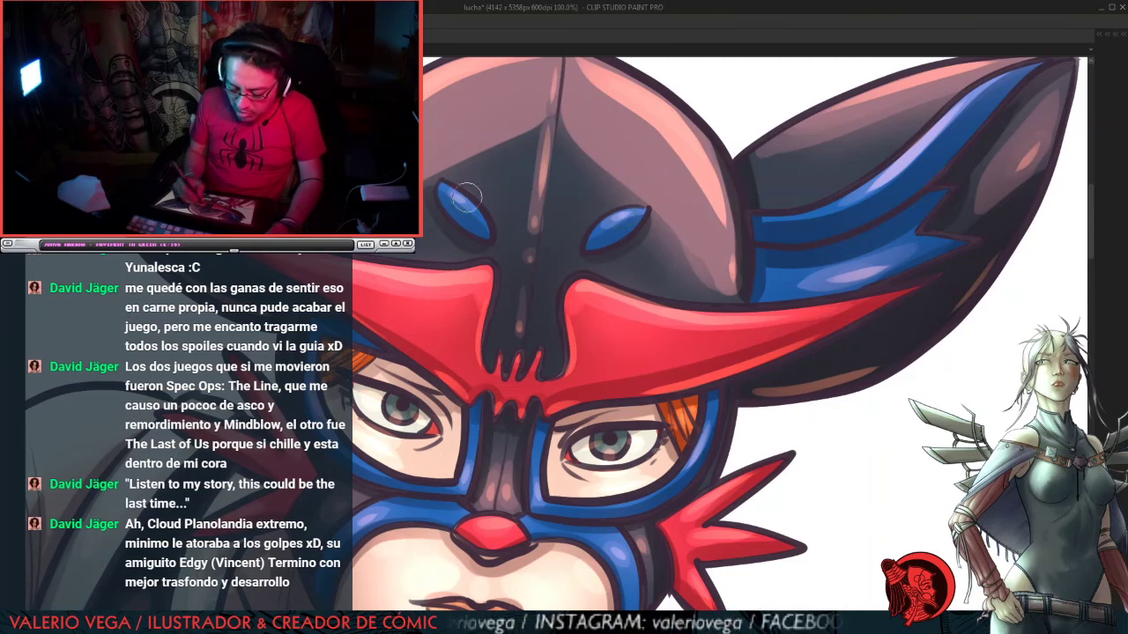
pyautogui.moveTo(749, 396)
pyautogui.mouseDown()
pyautogui.moveTo(730, 360)
pyautogui.moveTo(731, 231)
pyautogui.mouseUp()
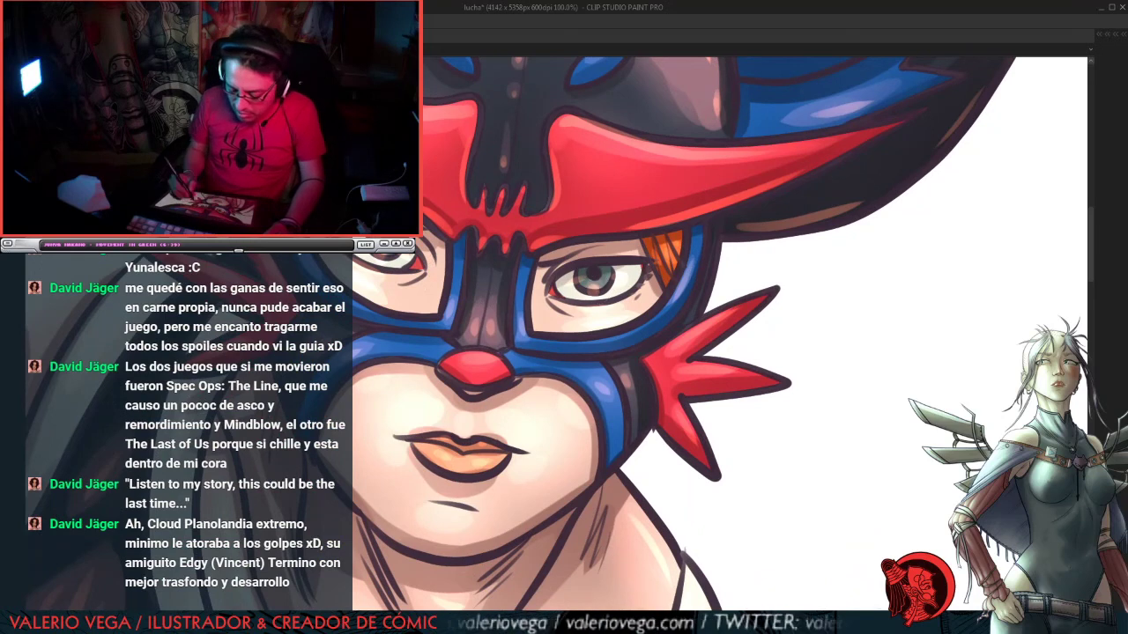
pyautogui.moveTo(711, 460); pyautogui.dragTo(758, 330)
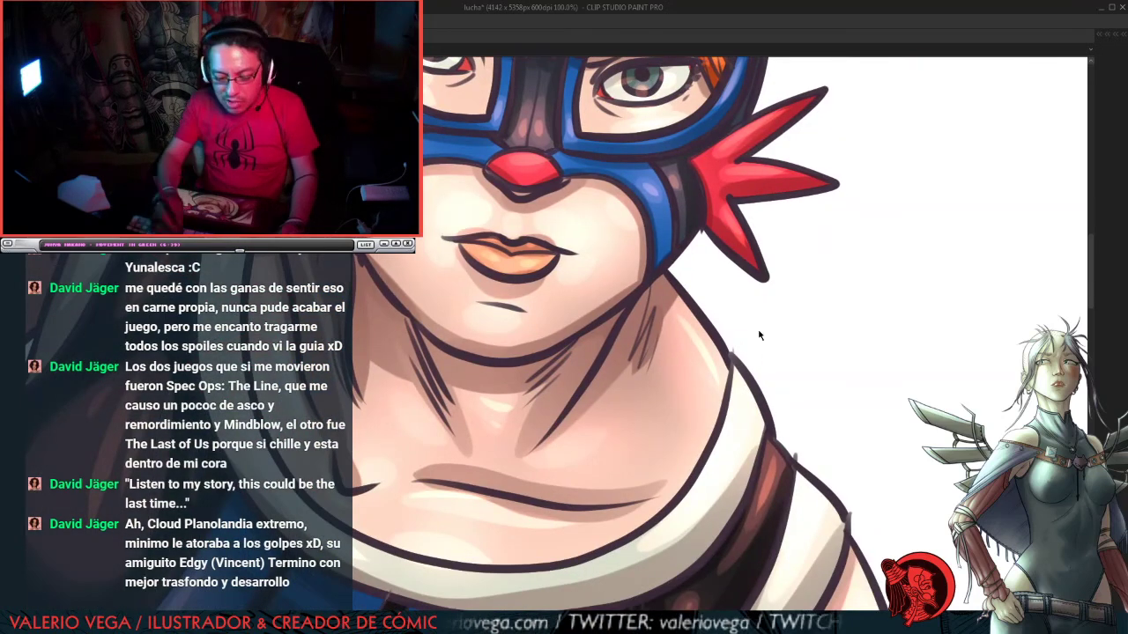
pyautogui.hotkey('ctrl', '0')
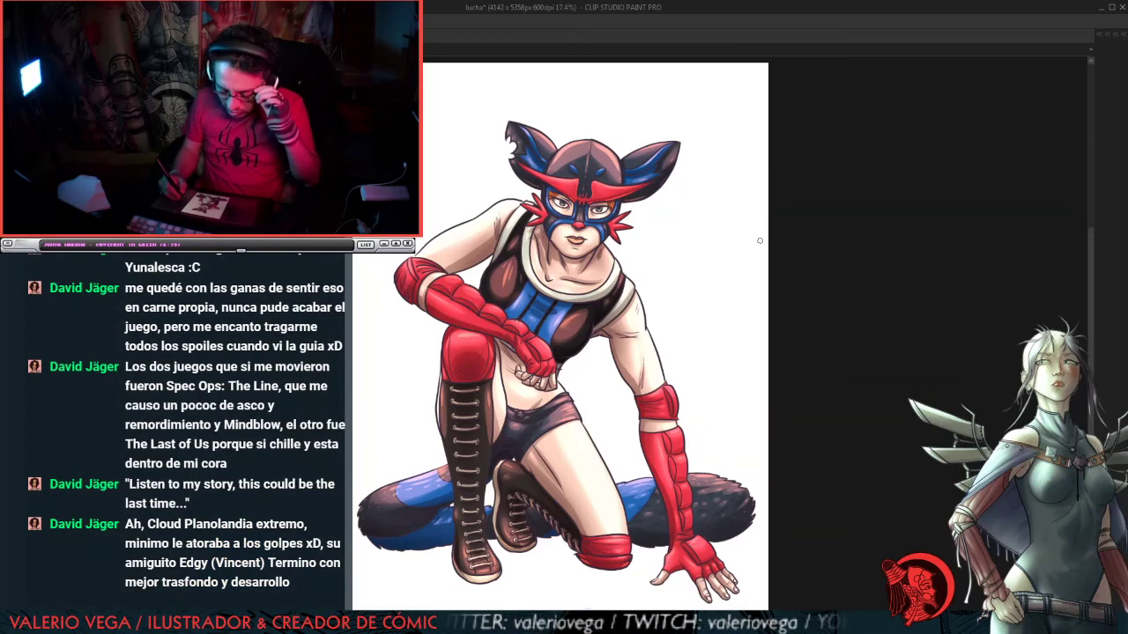
# Step: Brush soft glow highlights on the Add (Glow) layer over the mask's dark dome and the blue stripes of the ear on the image's right
pyautogui.press('Tab')
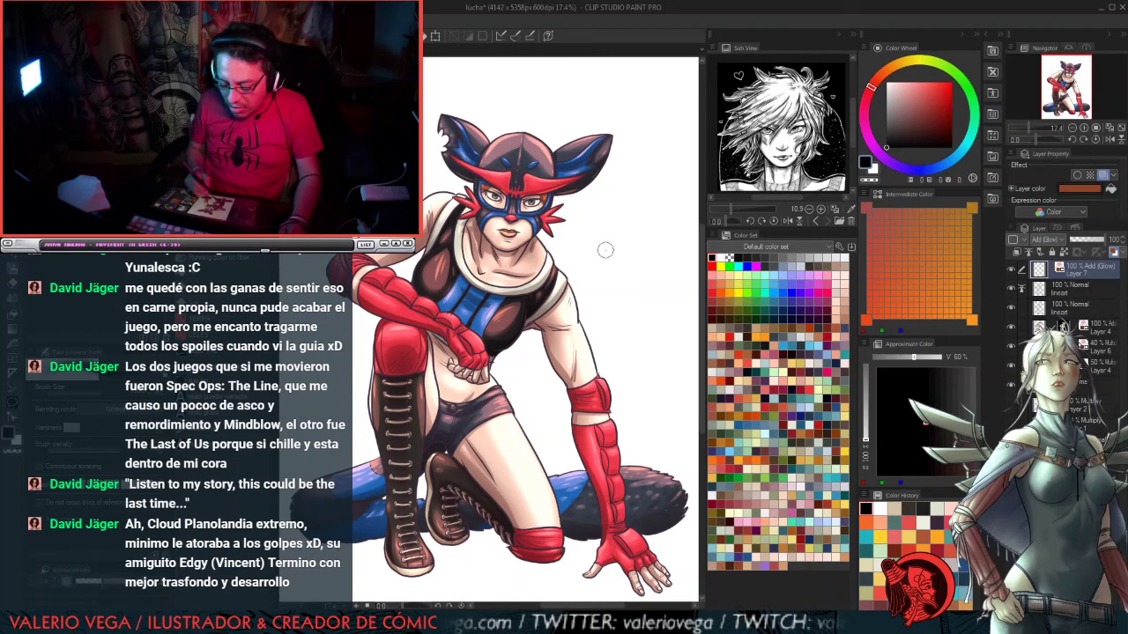
pyautogui.hotkey('ctrl', 'alt', '0')
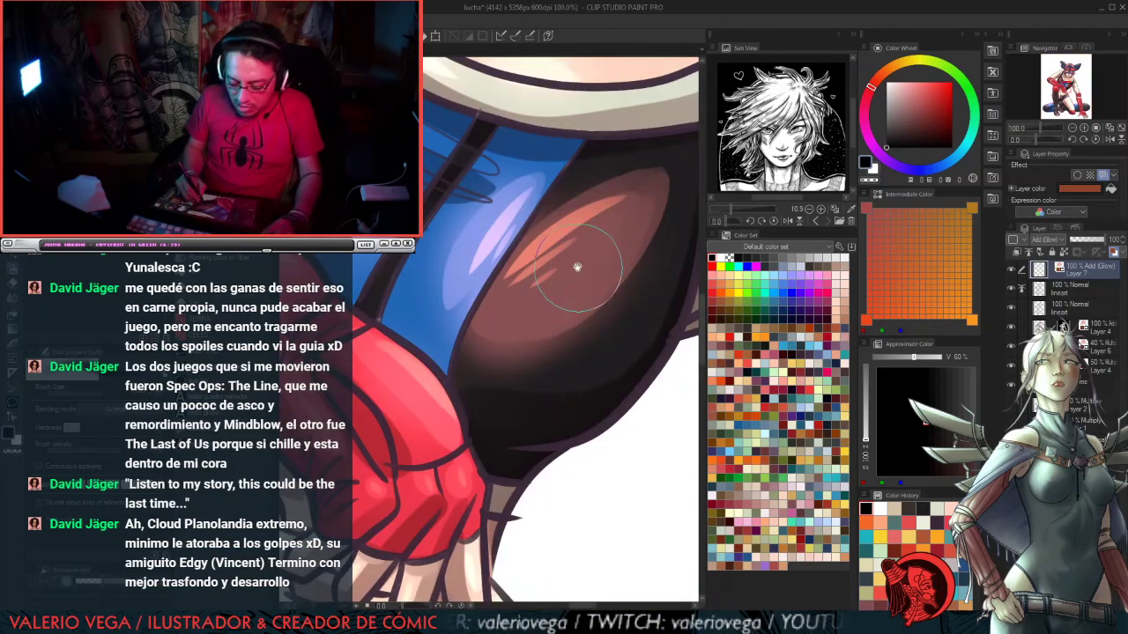
pyautogui.press('Tab')
pyautogui.moveTo(613, 224); pyautogui.dragTo(710, 353)
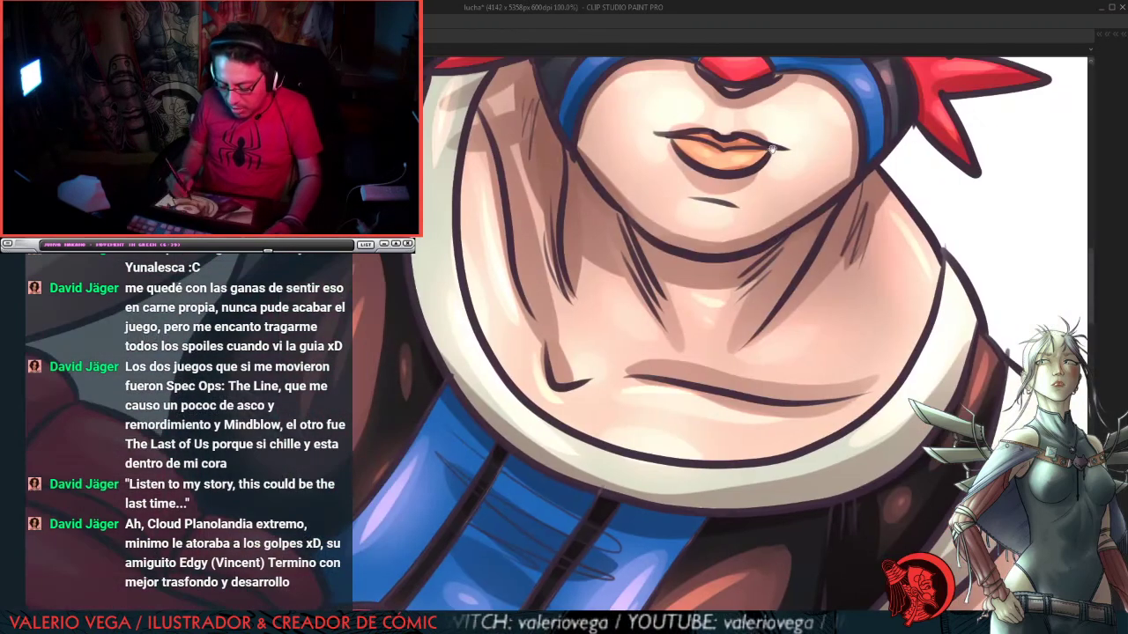
pyautogui.moveTo(772, 150); pyautogui.dragTo(698, 489)
pyautogui.moveTo(759, 222); pyautogui.dragTo(713, 419)
pyautogui.moveTo(770, 267); pyautogui.dragTo(763, 342)
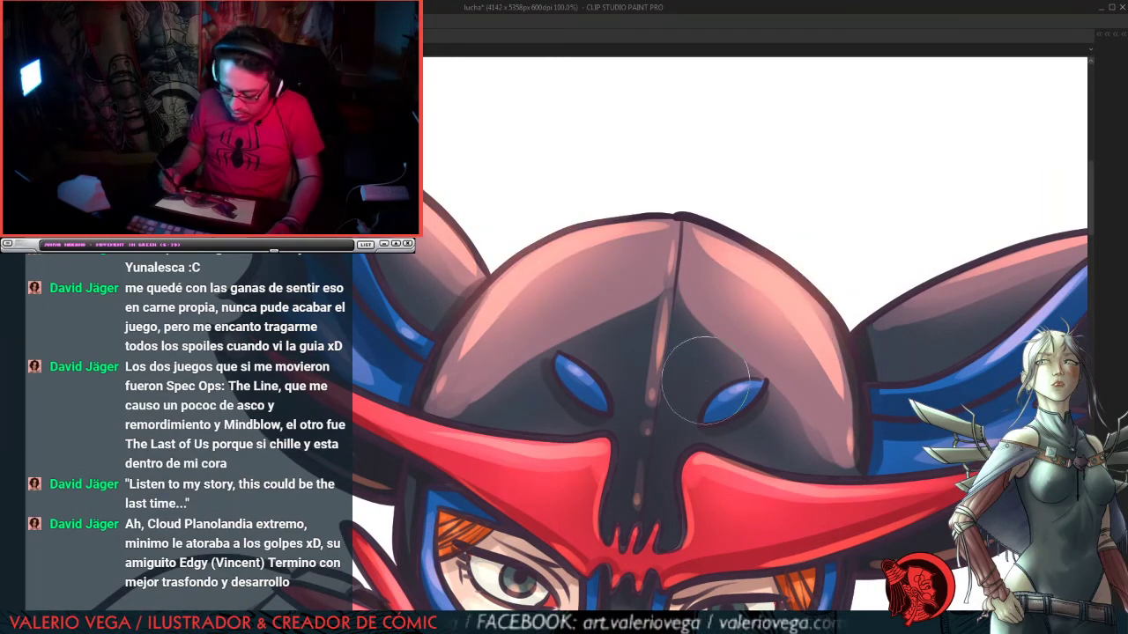
pyautogui.moveTo(965, 325); pyautogui.dragTo(789, 378)
pyautogui.moveTo(844, 298); pyautogui.dragTo(920, 287)
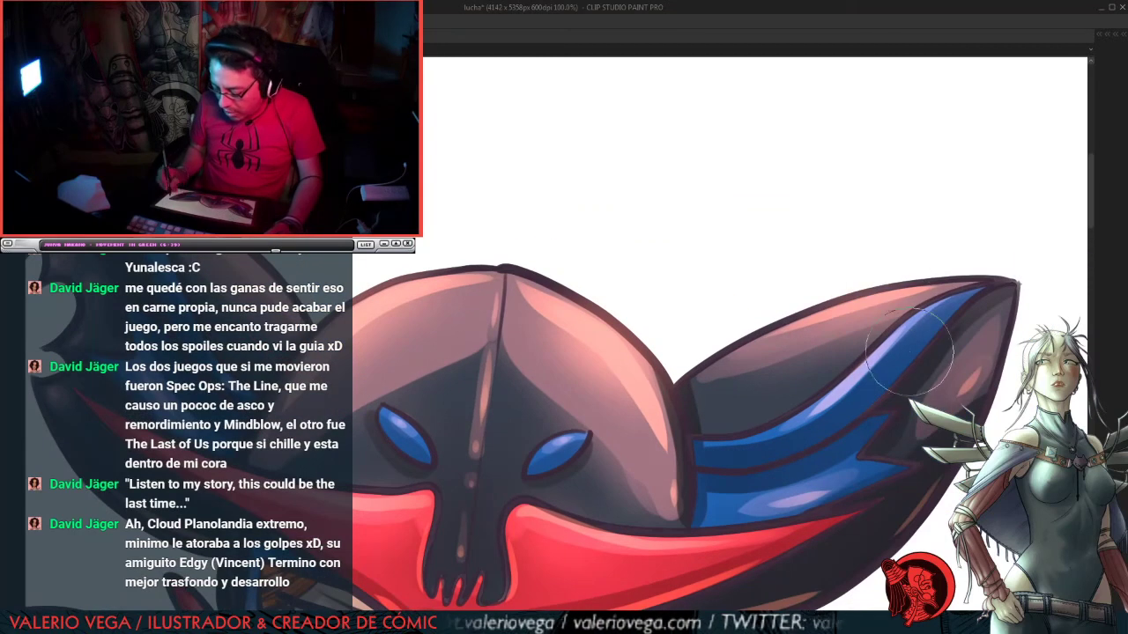
pyautogui.moveTo(859, 389); pyautogui.dragTo(910, 322)
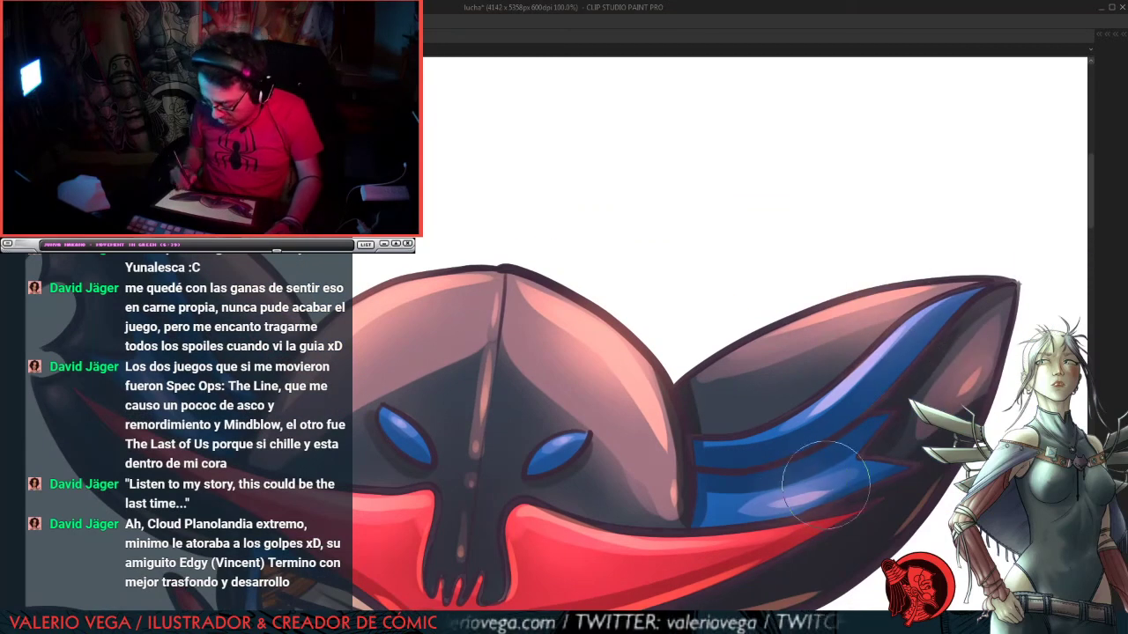
# Step: Brush soft glow along the mask's red brow horn and toward the torn ear on the image's left
pyautogui.moveTo(667, 408); pyautogui.dragTo(887, 240)
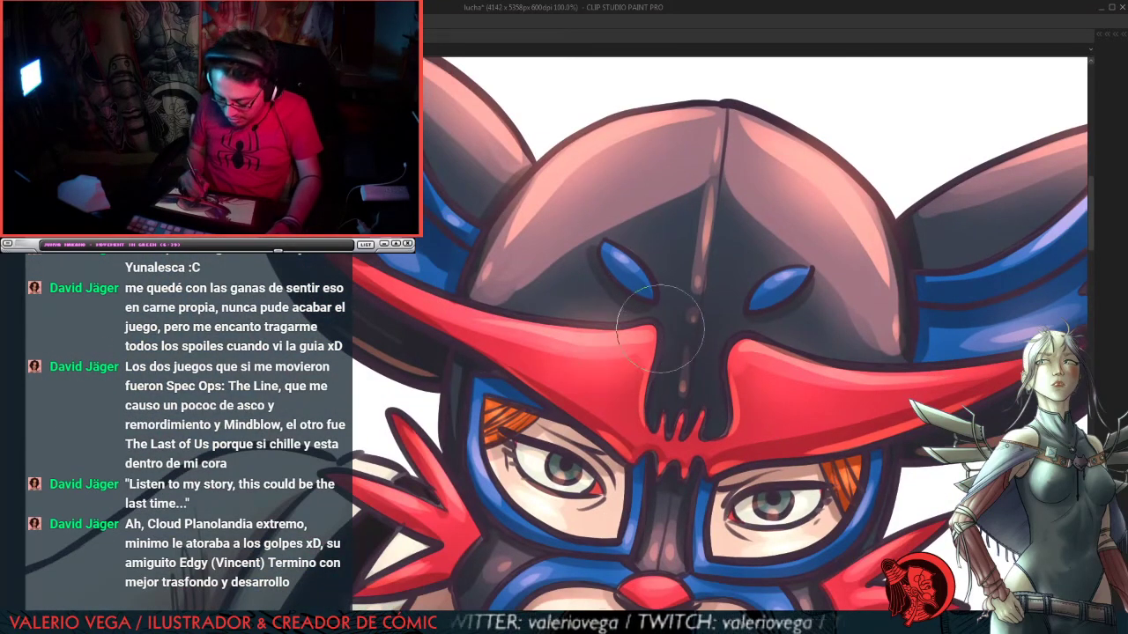
pyautogui.moveTo(755, 355)
pyautogui.mouseDown()
pyautogui.moveTo(855, 382)
pyautogui.moveTo(765, 359)
pyautogui.moveTo(818, 372)
pyautogui.moveTo(867, 374)
pyautogui.mouseUp()
pyautogui.moveTo(656, 241); pyautogui.dragTo(732, 353)
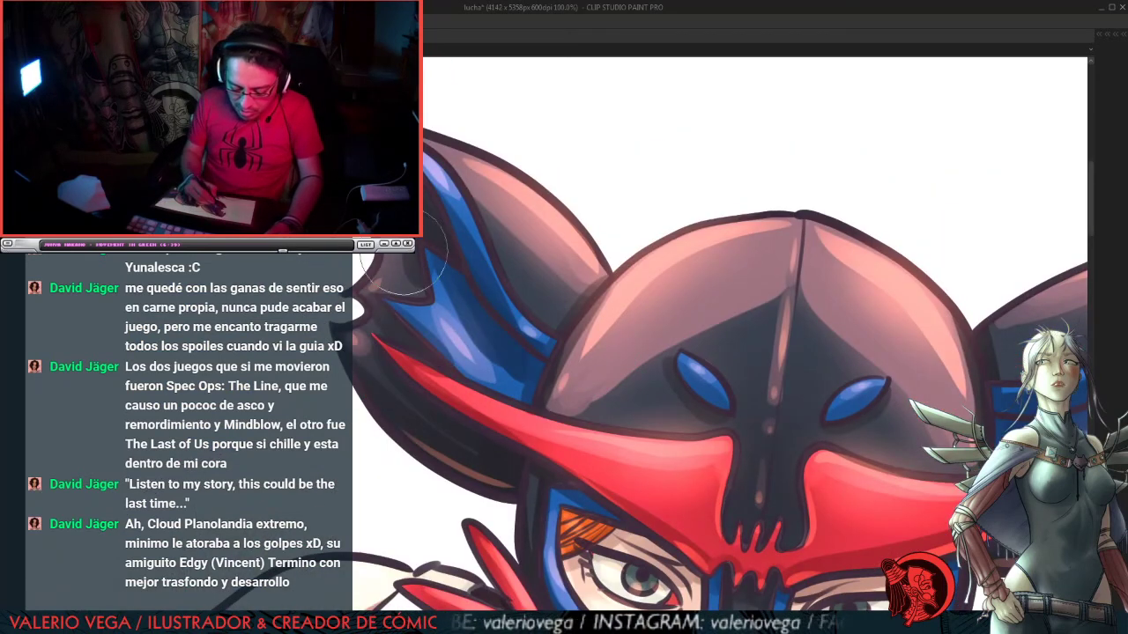
# Step: Add soft glow to the mask's nose bridge, blue cheek bands and the red cheek spikes
pyautogui.moveTo(817, 593); pyautogui.dragTo(747, 298)
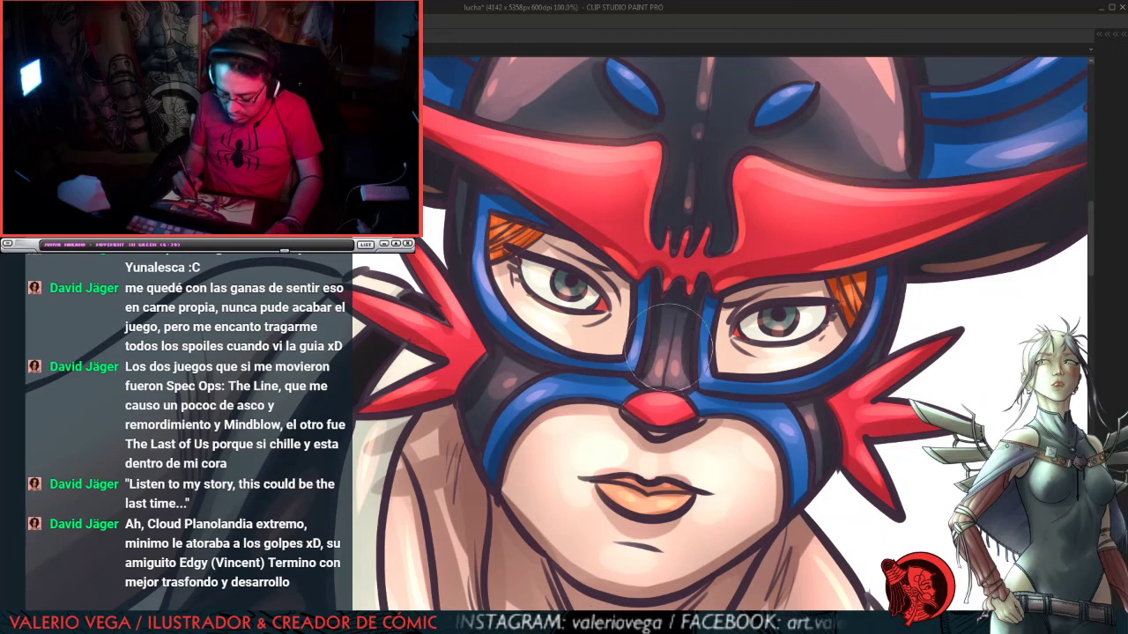
pyautogui.moveTo(669, 348)
pyautogui.mouseDown()
pyautogui.moveTo(684, 354)
pyautogui.moveTo(694, 427)
pyautogui.moveTo(643, 400)
pyautogui.mouseUp()
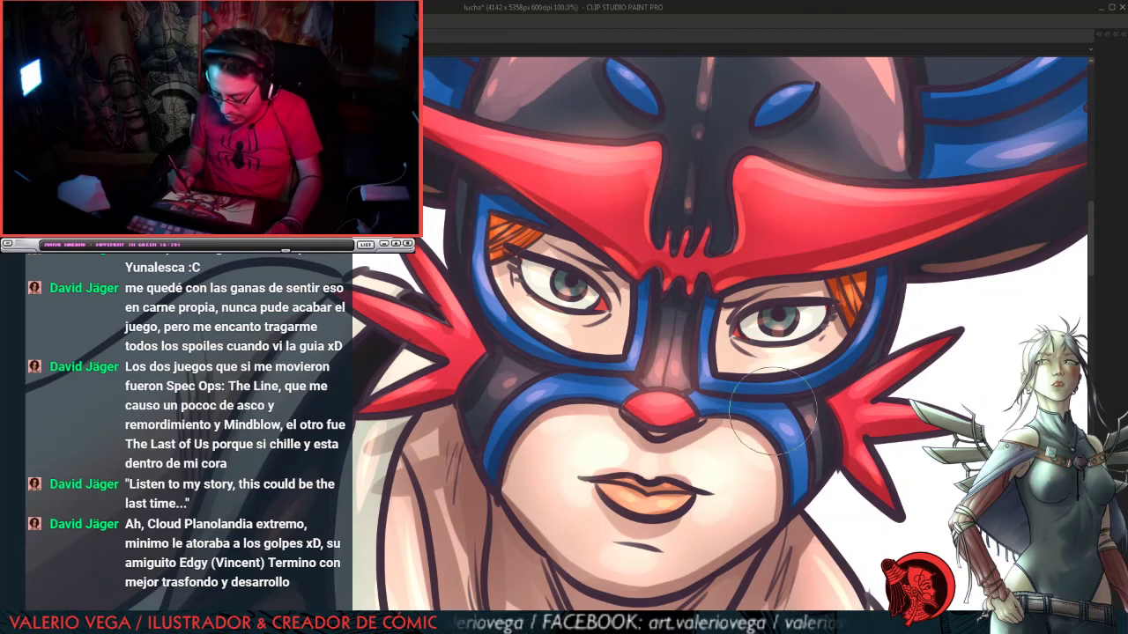
pyautogui.moveTo(772, 366)
pyautogui.mouseDown()
pyautogui.moveTo(805, 418)
pyautogui.moveTo(758, 381)
pyautogui.moveTo(795, 406)
pyautogui.mouseUp()
pyautogui.moveTo(538, 330); pyautogui.dragTo(556, 356)
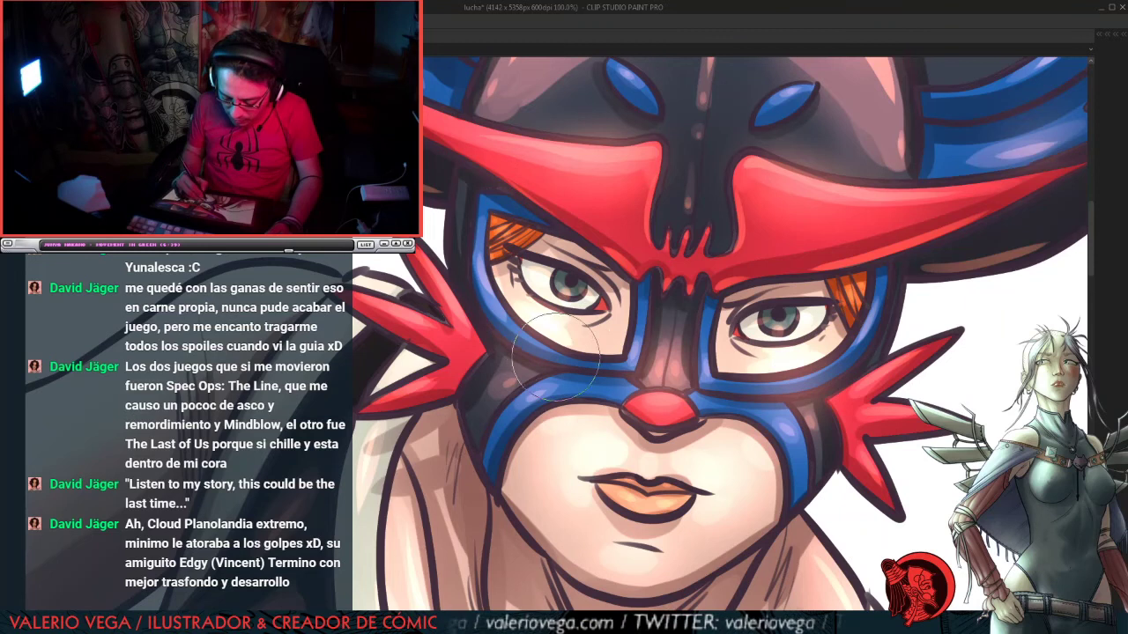
pyautogui.moveTo(442, 291); pyautogui.dragTo(421, 337)
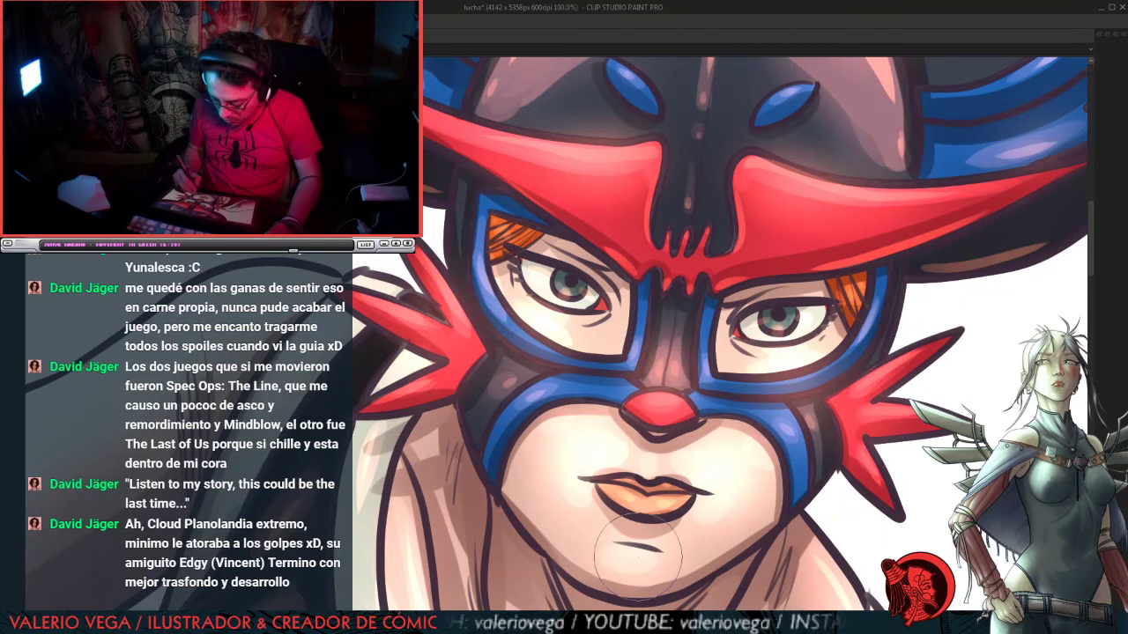
# Step: Brush soft glow along the shoulder and upper arm on the image's left
pyautogui.moveTo(784, 482)
pyautogui.mouseDown()
pyautogui.moveTo(860, 371)
pyautogui.moveTo(851, 450)
pyautogui.mouseUp()
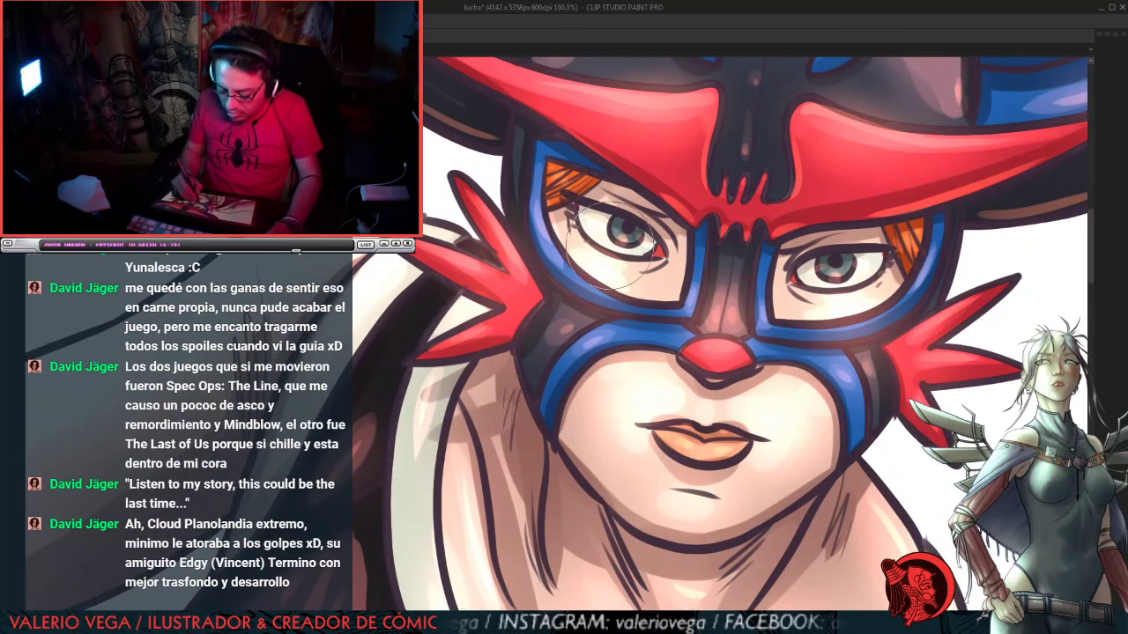
pyautogui.moveTo(498, 440)
pyautogui.mouseDown()
pyautogui.moveTo(725, 408)
pyautogui.moveTo(778, 434)
pyautogui.mouseUp()
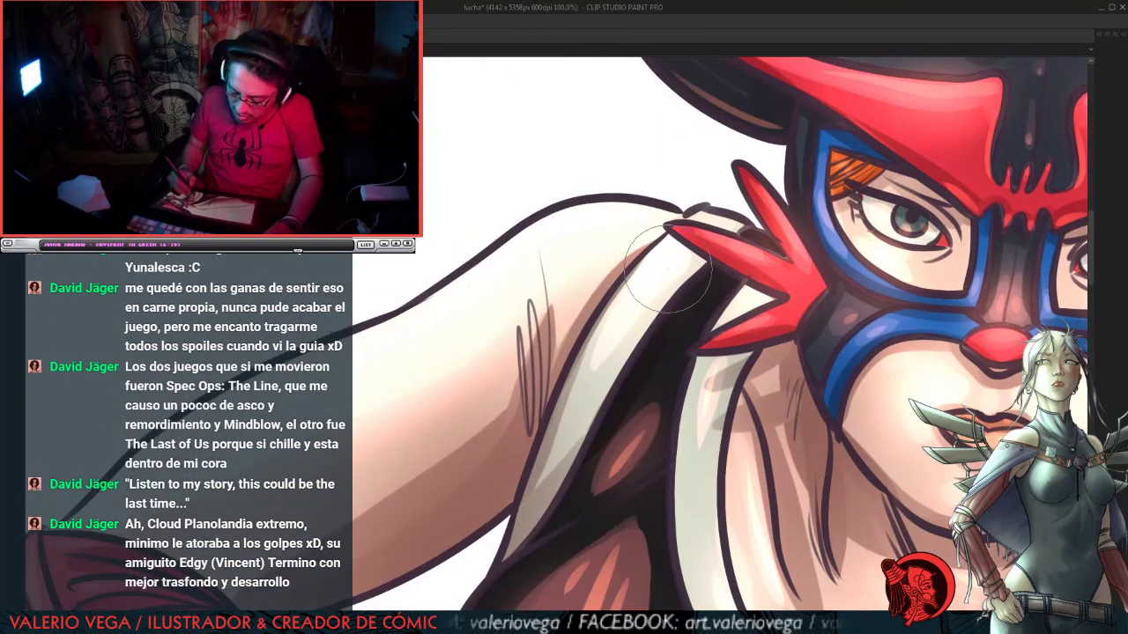
pyautogui.moveTo(609, 235); pyautogui.dragTo(240, 419)
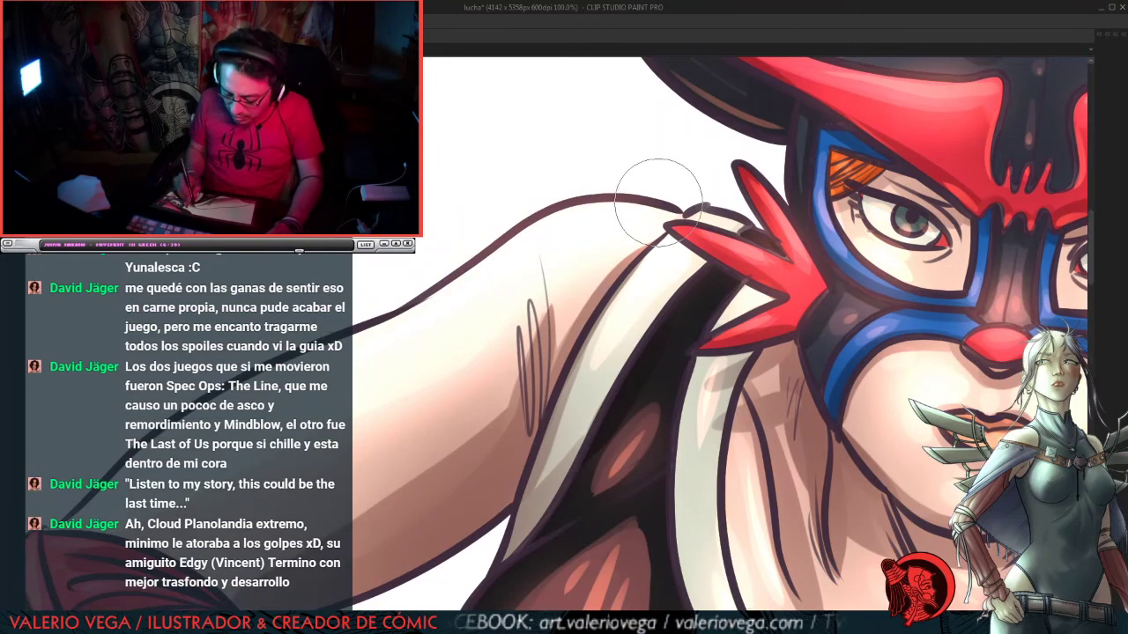
# Step: Enlarge the brush and add soft glow to the reddish-brown chest panel and strap on the image's left
pyautogui.moveTo(819, 416); pyautogui.dragTo(361, 279)
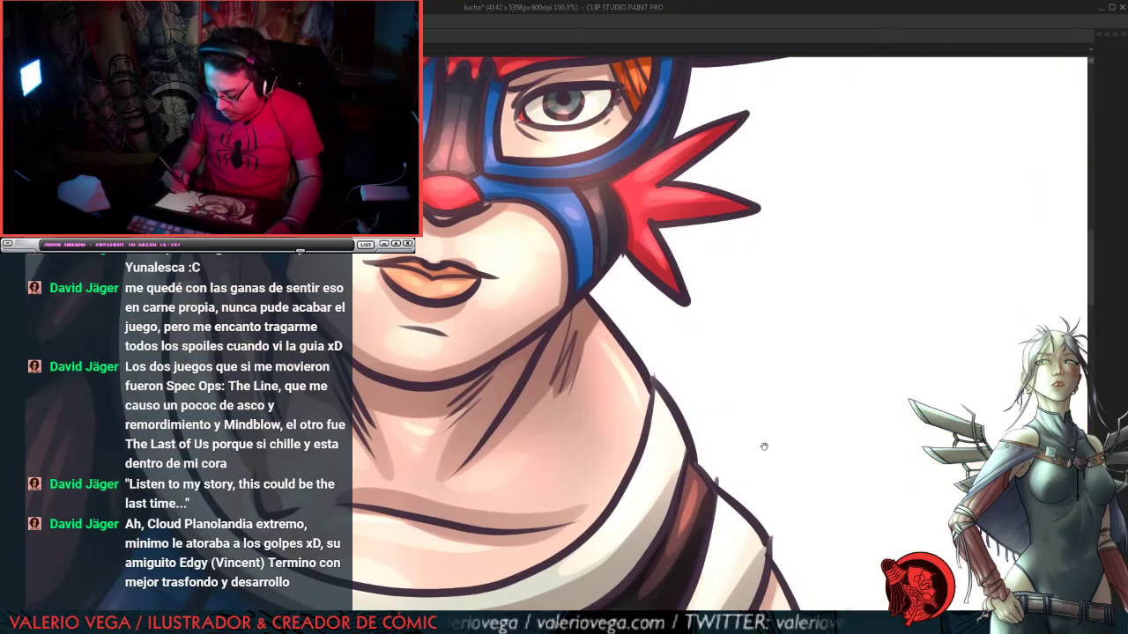
pyautogui.moveTo(764, 447); pyautogui.dragTo(729, 283)
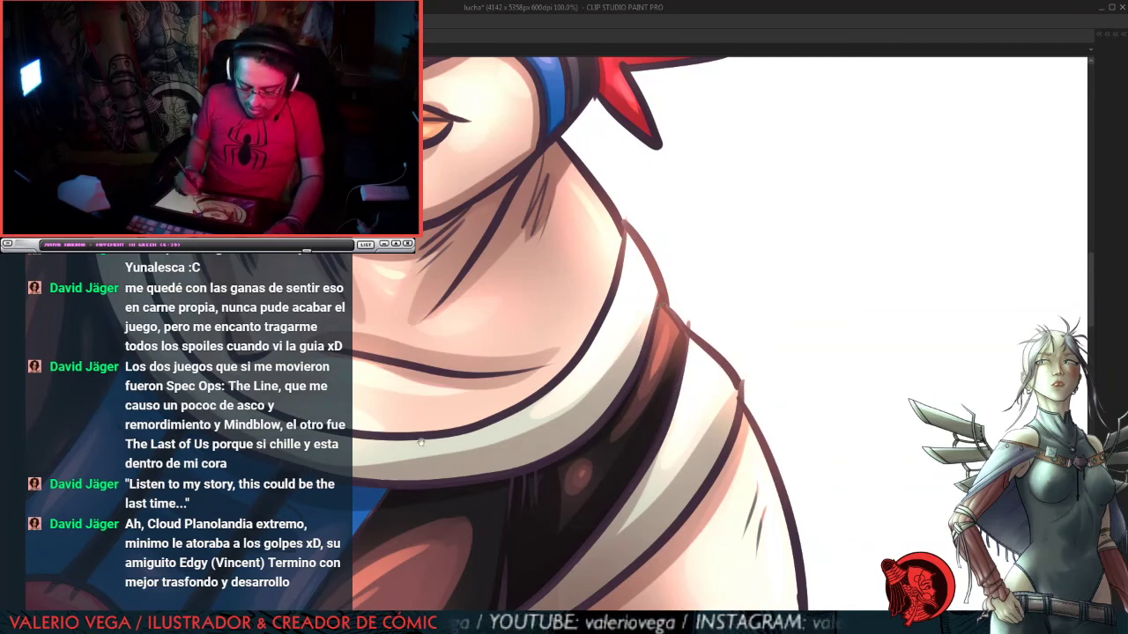
pyautogui.moveTo(404, 540); pyautogui.dragTo(800, 272)
pyautogui.moveTo(515, 97); pyautogui.dragTo(556, 419)
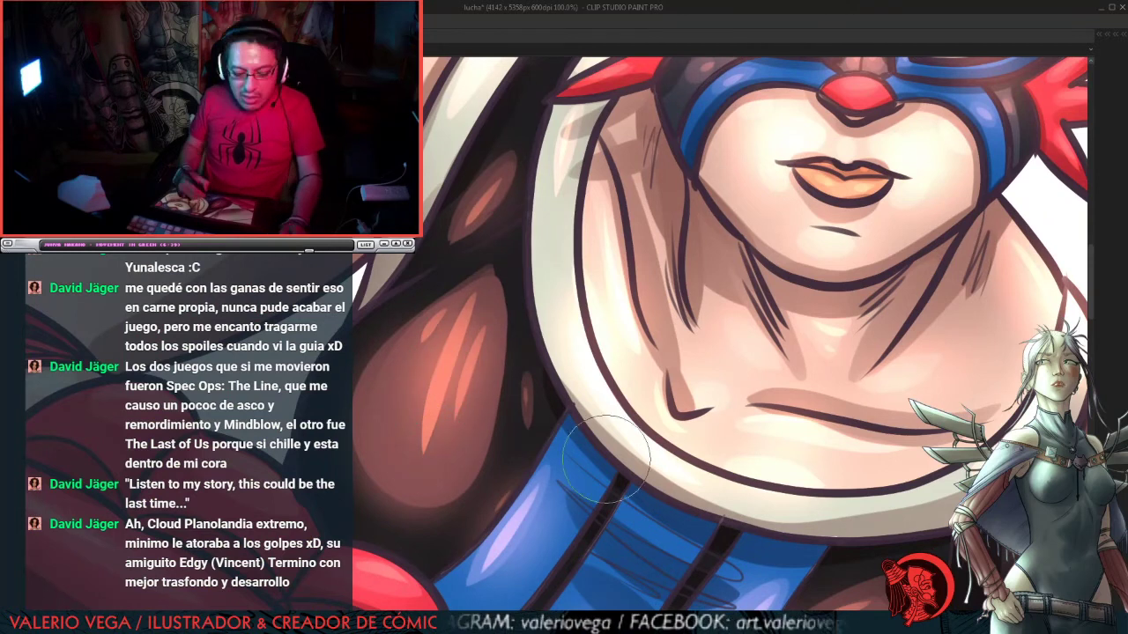
pyautogui.press('Tab')
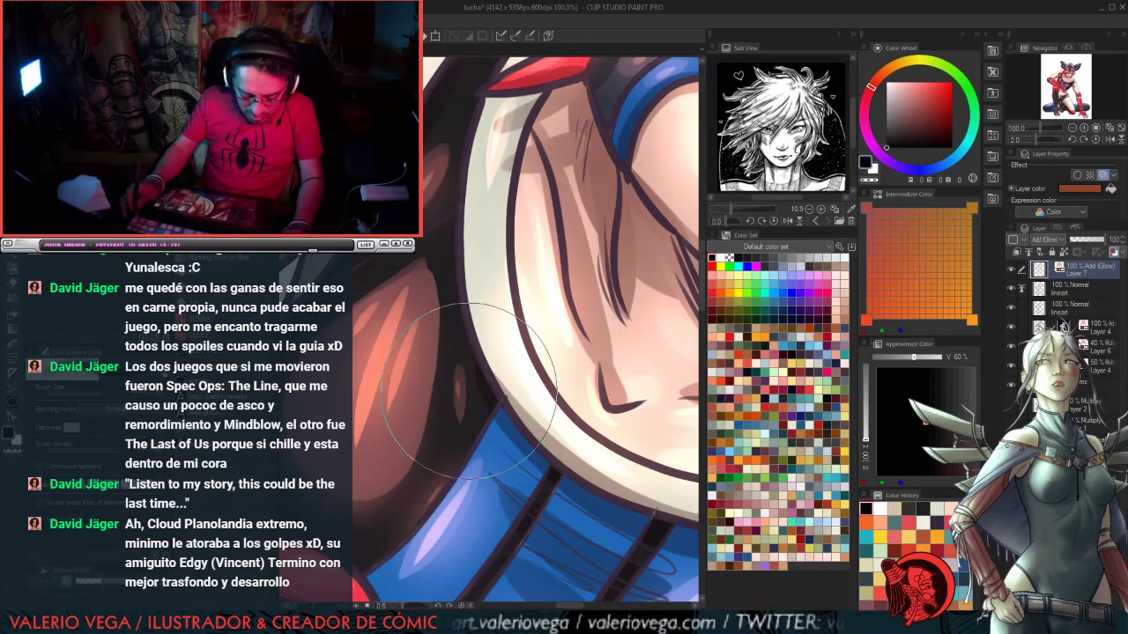
pyautogui.press('Tab')
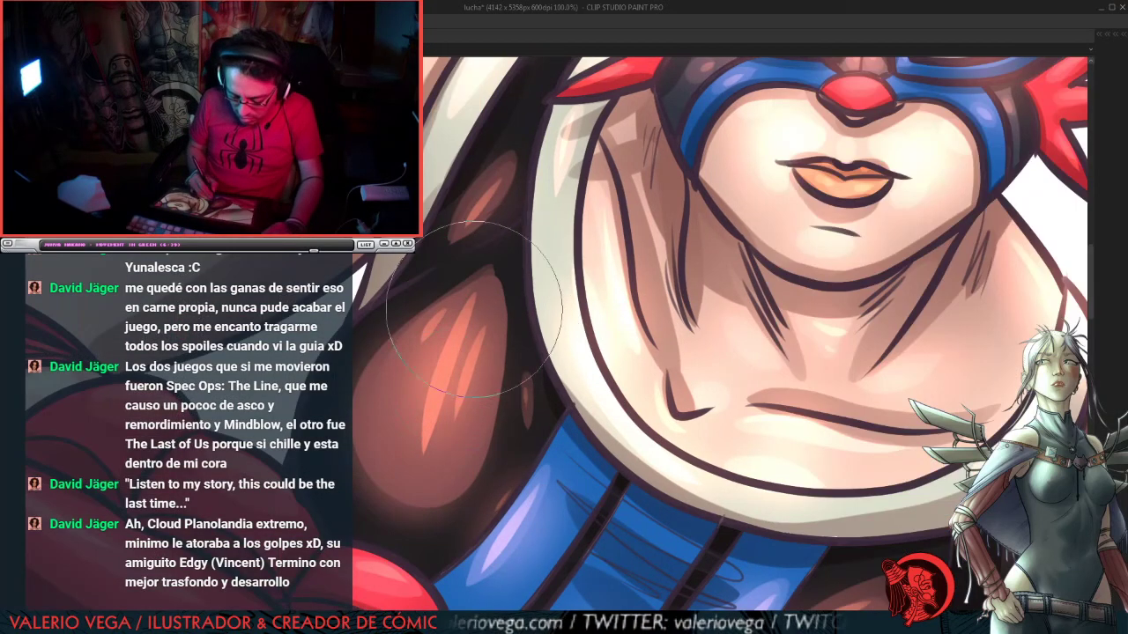
pyautogui.moveTo(441, 325); pyautogui.dragTo(414, 431)
pyautogui.moveTo(577, 231); pyautogui.dragTo(520, 354)
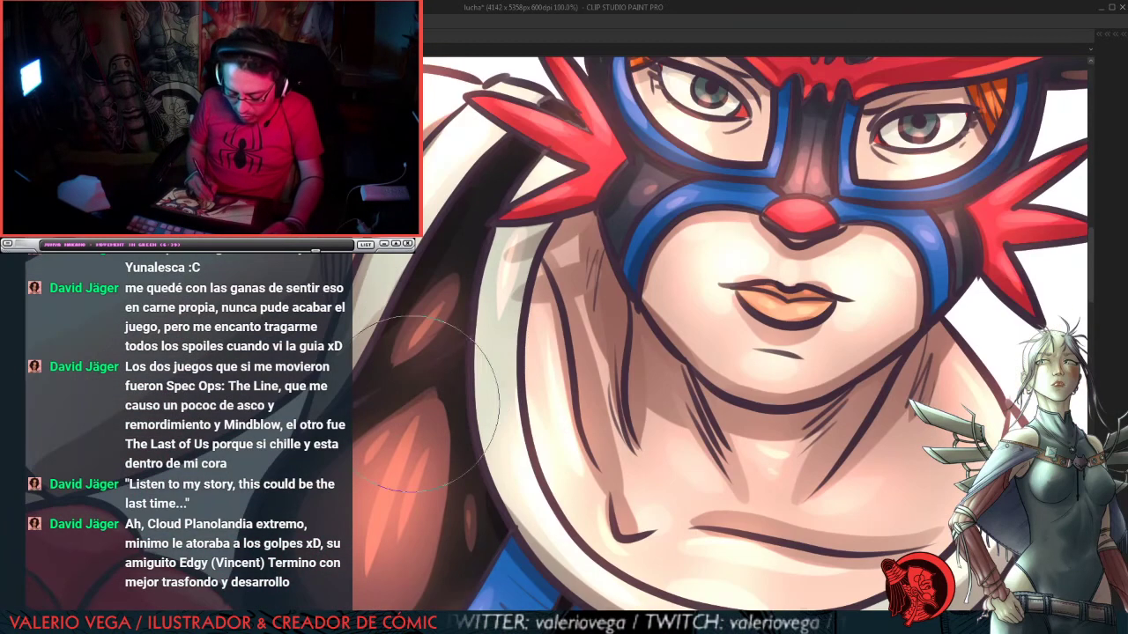
# Step: Brush soft glow over the shoulder and down the outer edge of the upper arm on the image's right
pyautogui.moveTo(740, 528); pyautogui.dragTo(518, 181)
pyautogui.moveTo(515, 402); pyautogui.dragTo(490, 437)
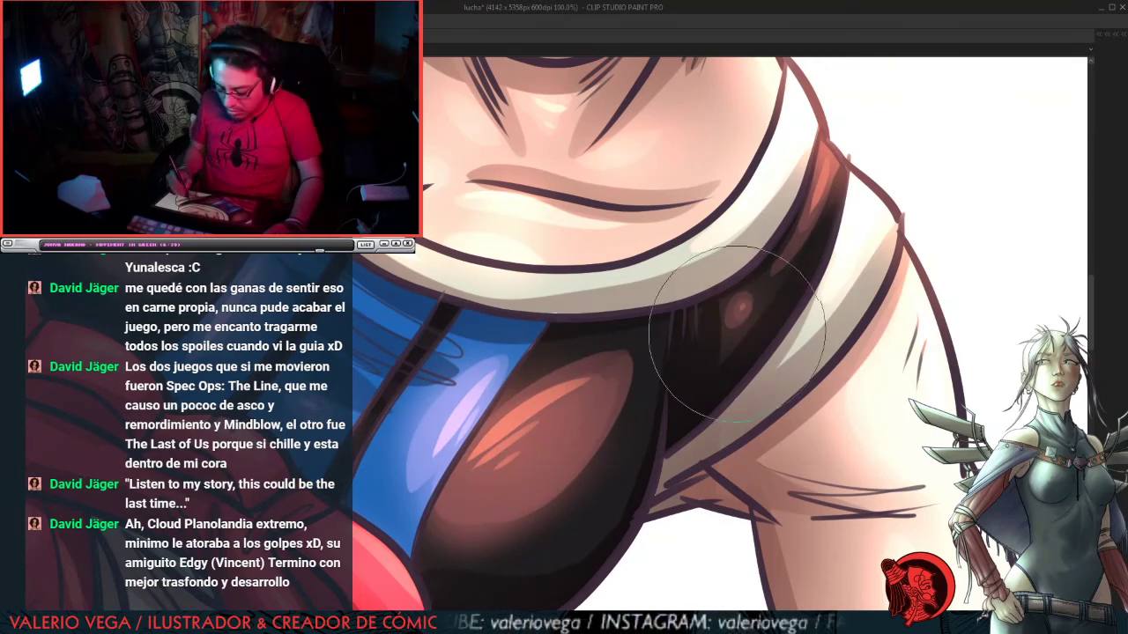
pyautogui.moveTo(916, 424)
pyautogui.mouseDown()
pyautogui.moveTo(620, 395)
pyautogui.moveTo(594, 349)
pyautogui.moveTo(585, 375)
pyautogui.mouseUp()
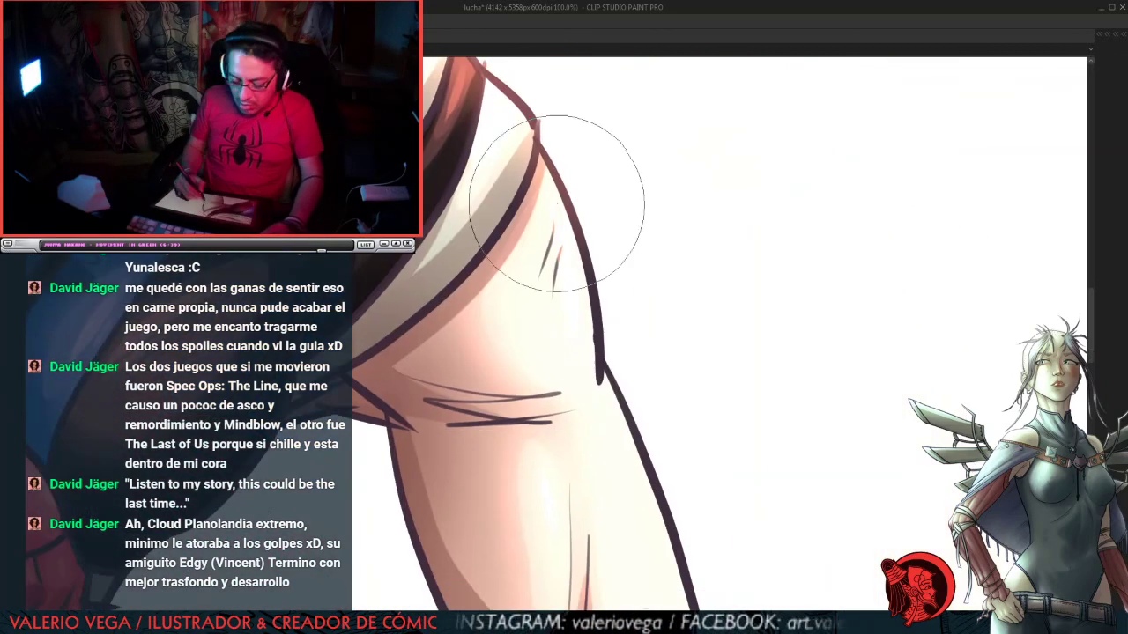
pyautogui.moveTo(559, 88); pyautogui.dragTo(622, 347)
pyautogui.moveTo(573, 246); pyautogui.dragTo(636, 326)
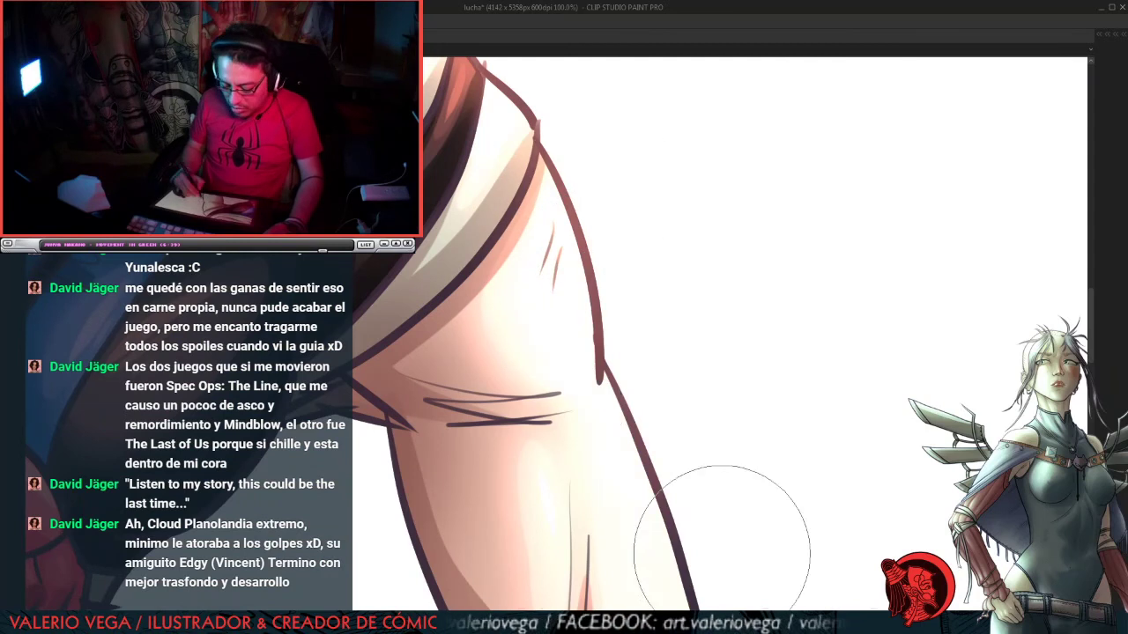
pyautogui.moveTo(695, 403)
pyautogui.mouseDown()
pyautogui.moveTo(823, 273)
pyautogui.moveTo(516, 249)
pyautogui.moveTo(510, 114)
pyautogui.mouseUp()
pyautogui.moveTo(692, 115); pyautogui.dragTo(678, 379)
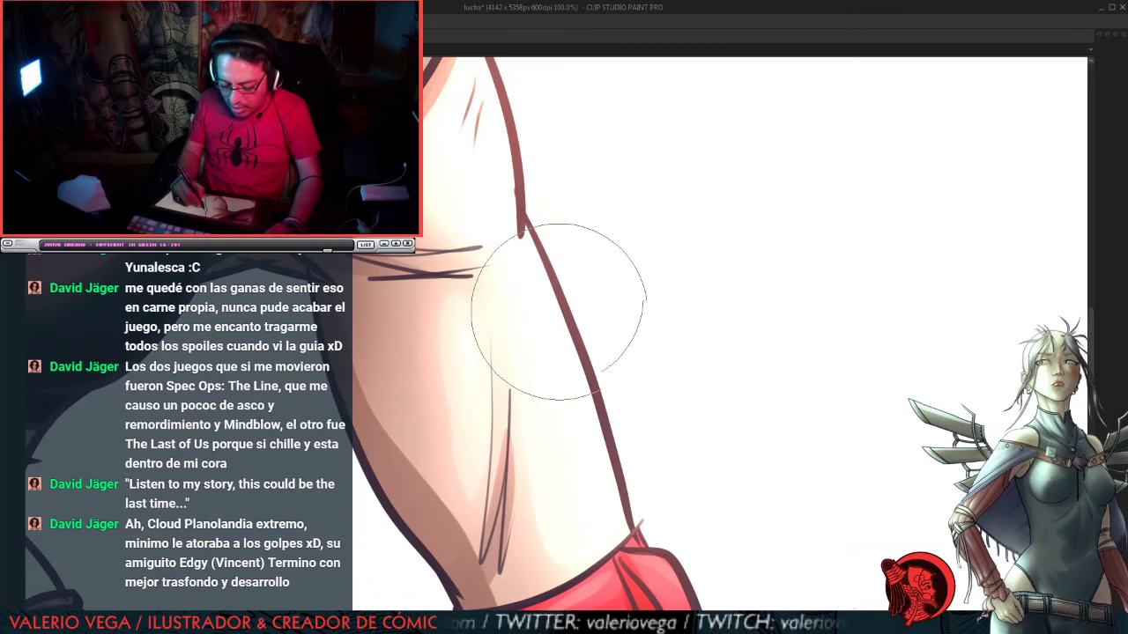
# Step: Add soft glow around the elbow and upper pads of the red forearm guard on the image's right
pyautogui.moveTo(715, 484); pyautogui.dragTo(710, 256)
pyautogui.moveTo(656, 422); pyautogui.dragTo(653, 193)
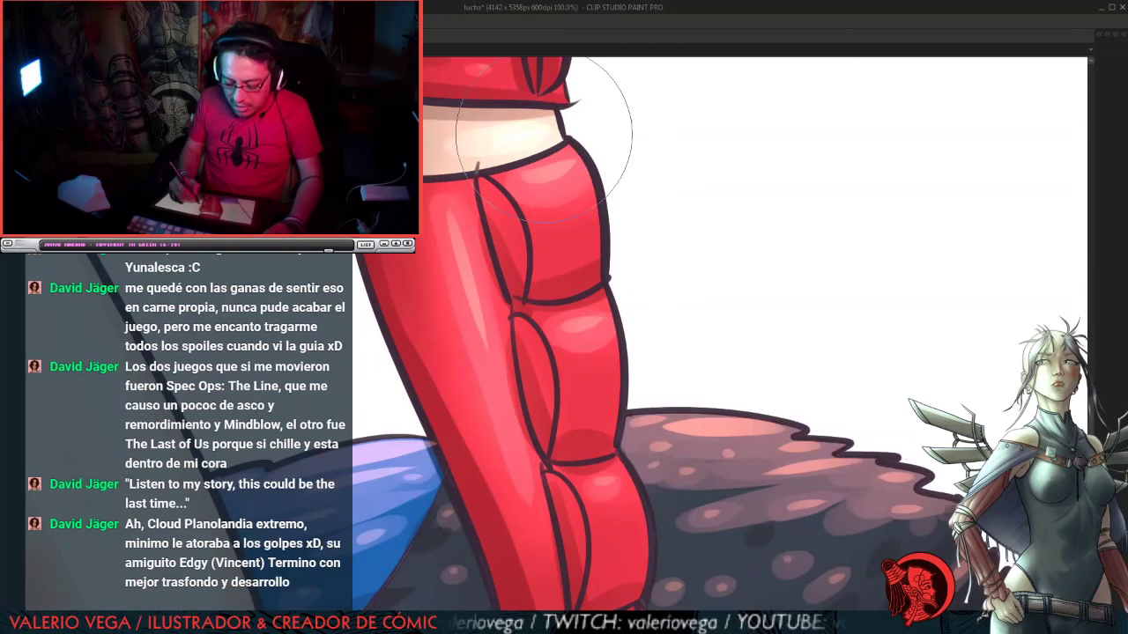
pyautogui.moveTo(545, 132); pyautogui.dragTo(564, 151)
pyautogui.moveTo(651, 529); pyautogui.dragTo(603, 380)
# Step: Brush soft glow along the upper edge of the tail's dark spotted fur and blue band on the image's right
pyautogui.moveTo(757, 416); pyautogui.dragTo(677, 377)
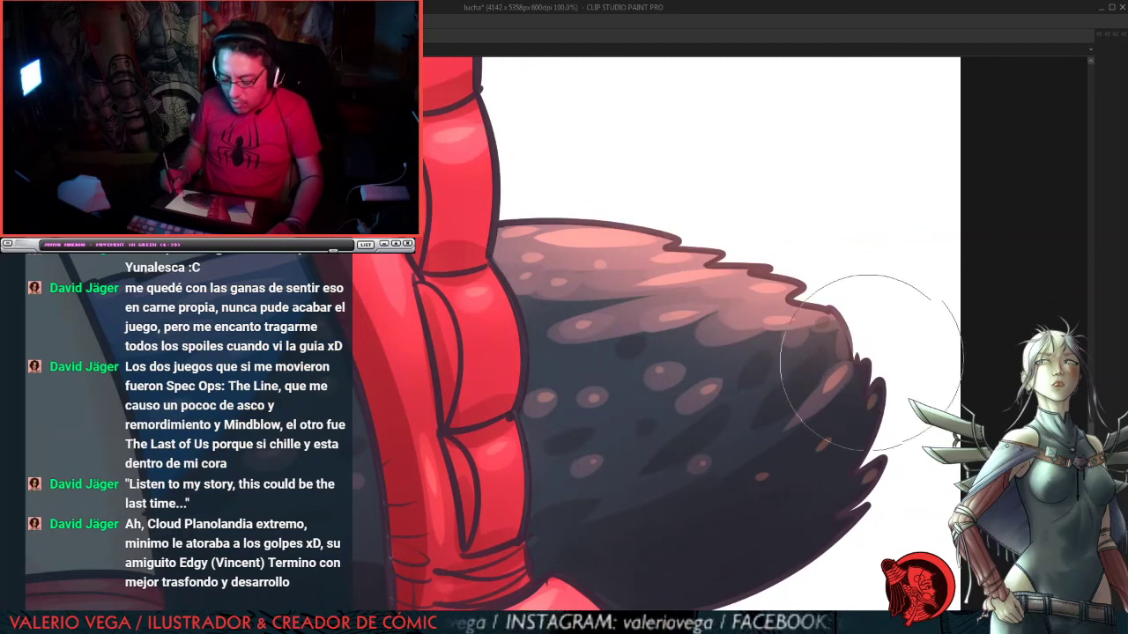
pyautogui.moveTo(639, 500); pyautogui.dragTo(699, 320)
pyautogui.moveTo(488, 480); pyautogui.dragTo(458, 530)
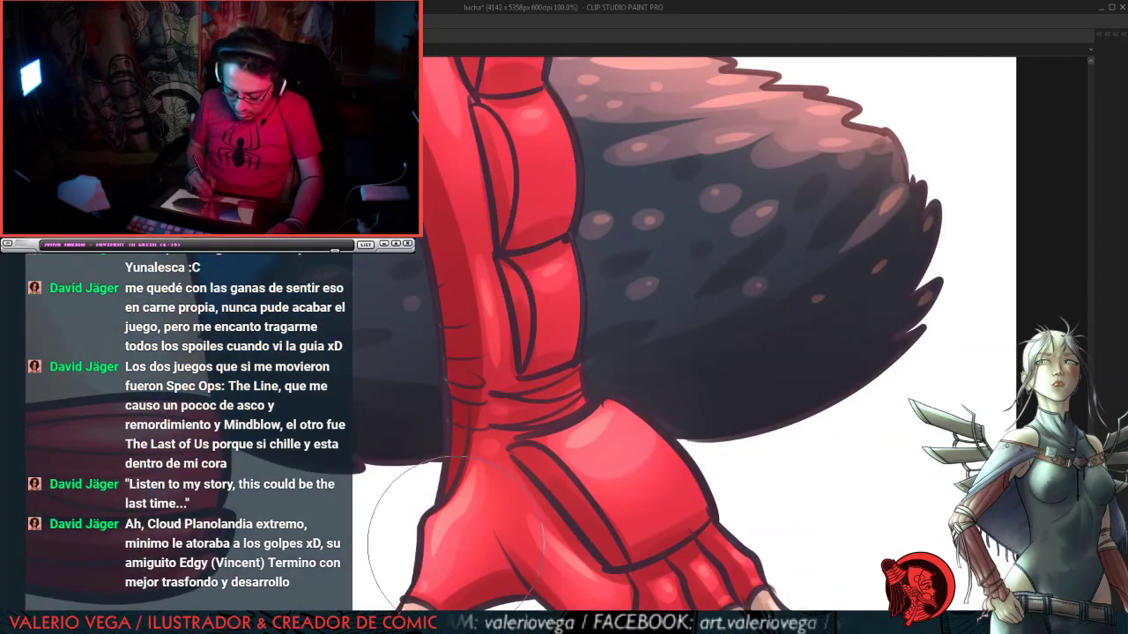
pyautogui.moveTo(585, 283); pyautogui.dragTo(822, 405)
pyautogui.moveTo(425, 224); pyautogui.dragTo(606, 215)
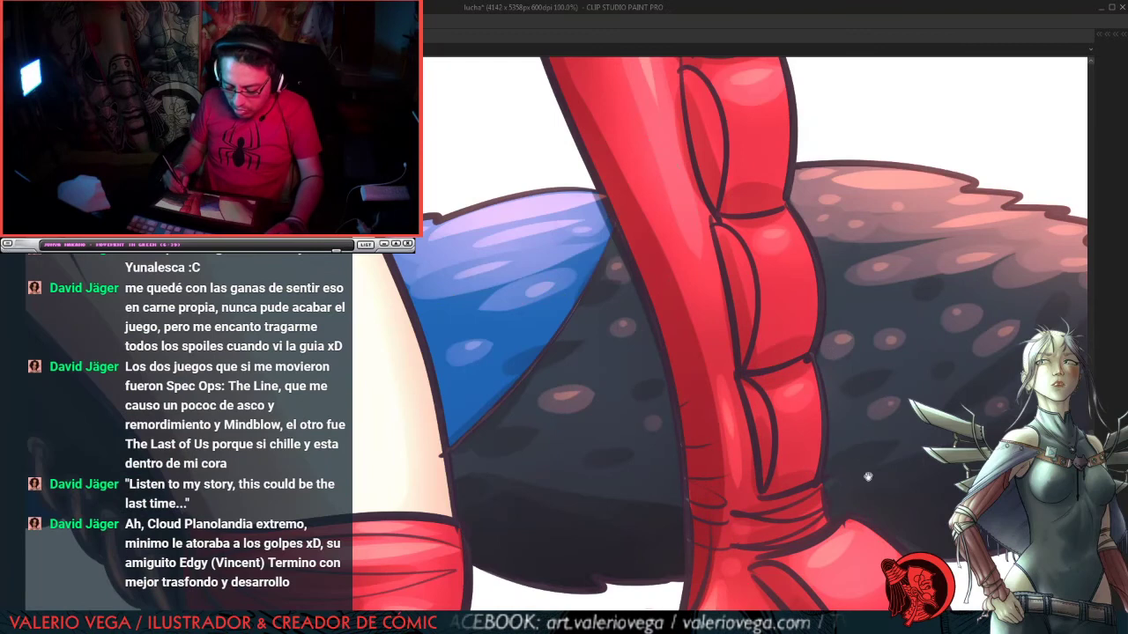
# Step: Add soft glow to the lit hip and hem of the dark shorts on the image's right
pyautogui.moveTo(868, 476); pyautogui.dragTo(687, 141)
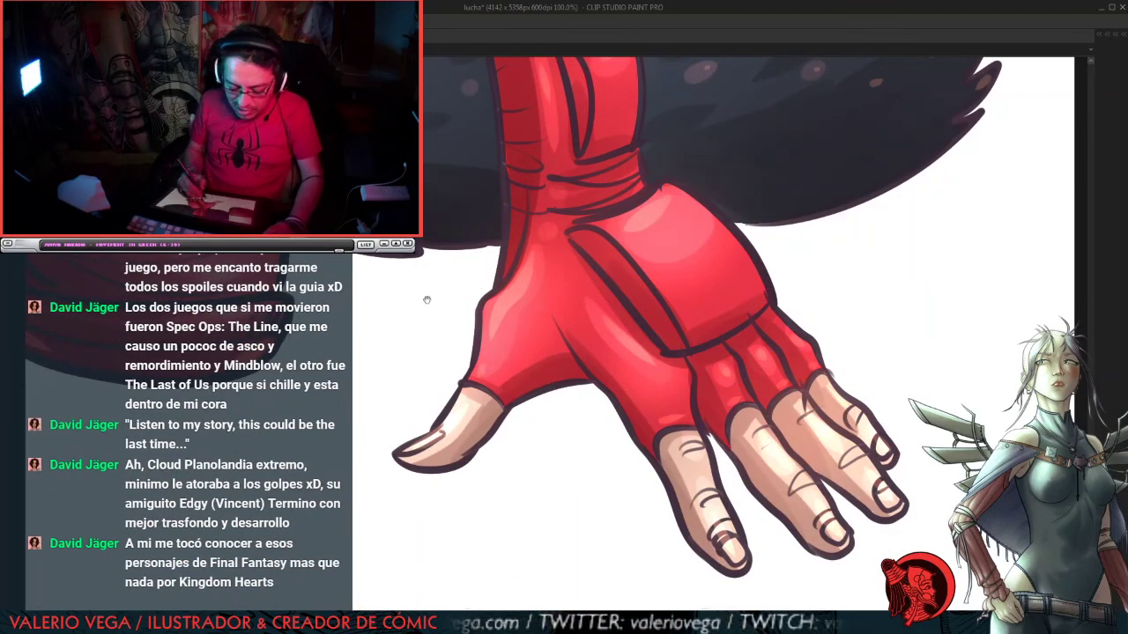
pyautogui.moveTo(423, 280); pyautogui.dragTo(777, 407)
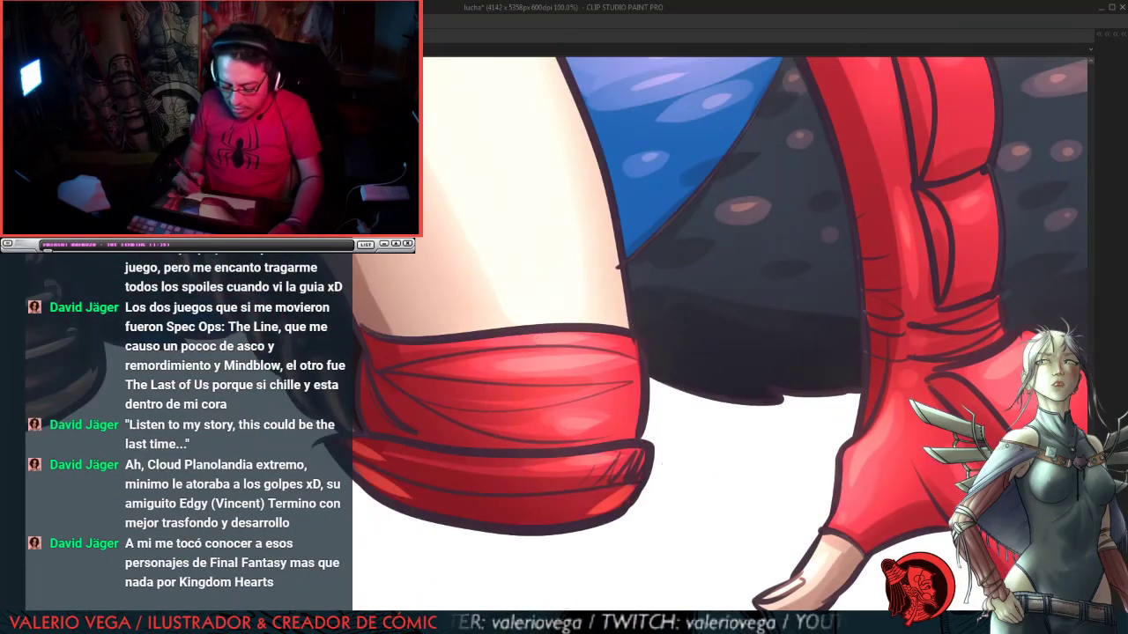
pyautogui.moveTo(574, 251); pyautogui.dragTo(629, 413)
pyautogui.hotkey('ctrl', '-')
pyautogui.hotkey('ctrl', '-')
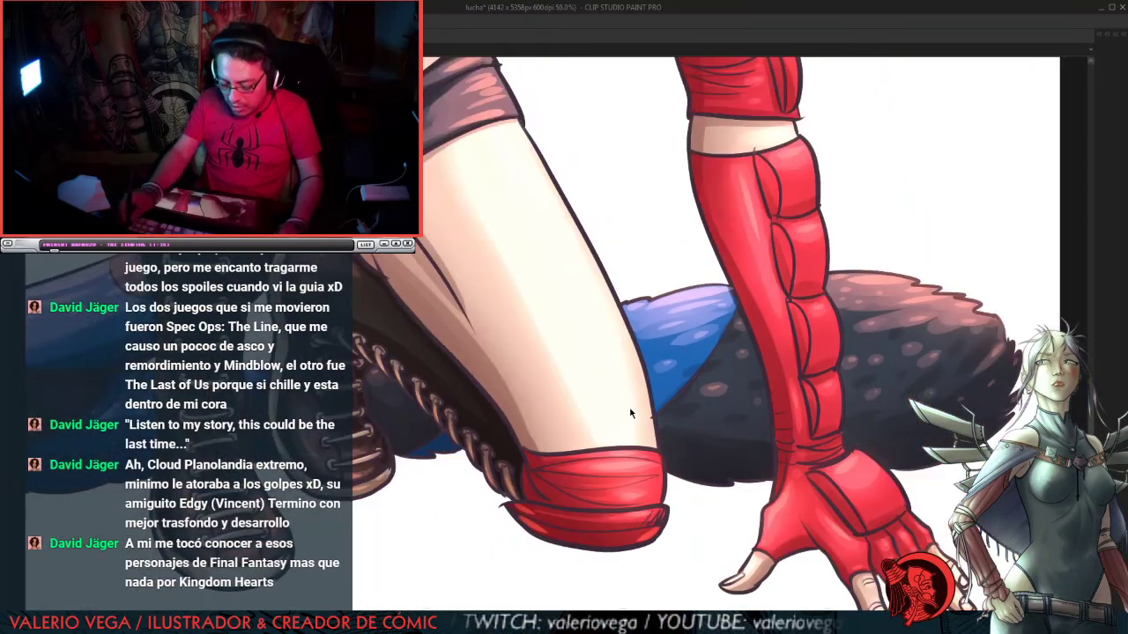
pyautogui.moveTo(590, 310); pyautogui.dragTo(658, 322)
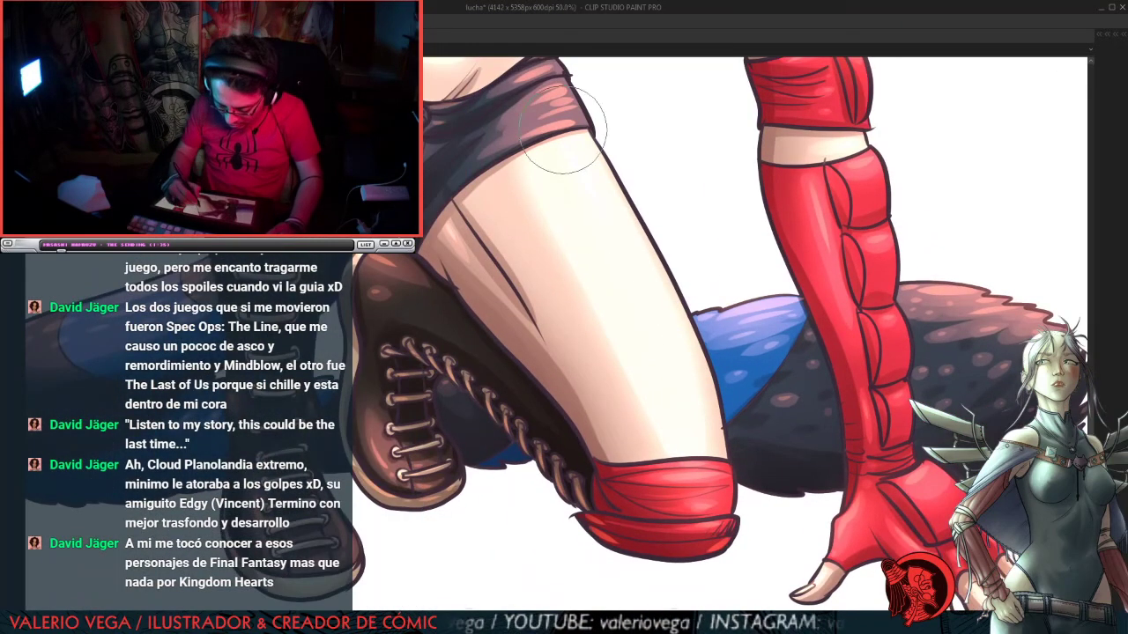
pyautogui.scroll(5, 654, 283)
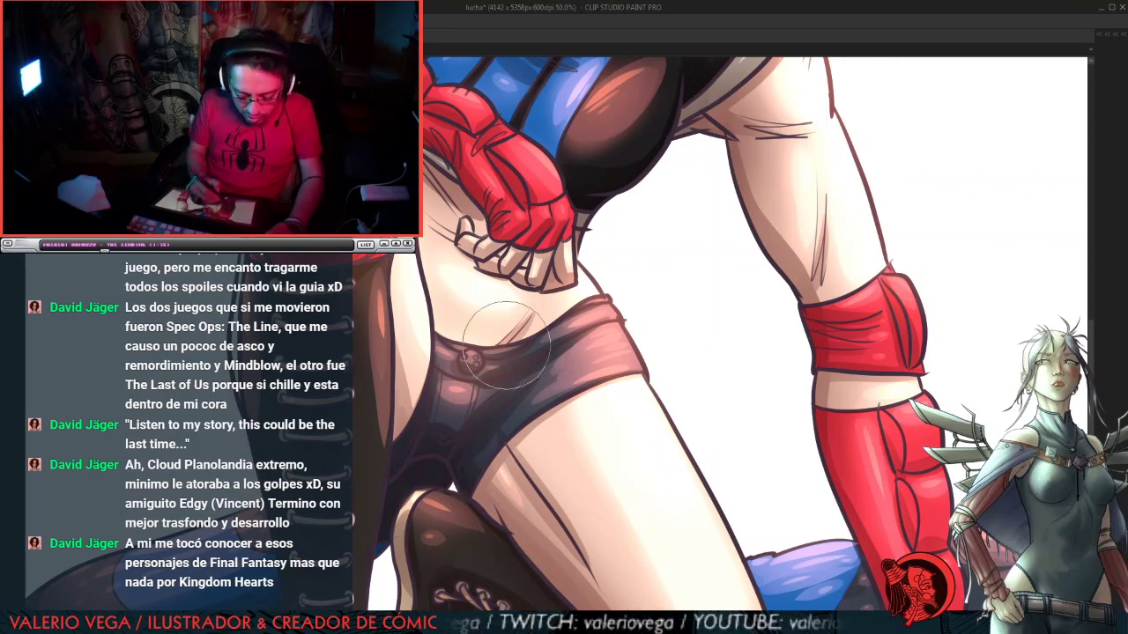
# Step: Brush soft glow along the top of the tail's blue band and brown fur on the image's left
pyautogui.moveTo(506, 345); pyautogui.dragTo(586, 116)
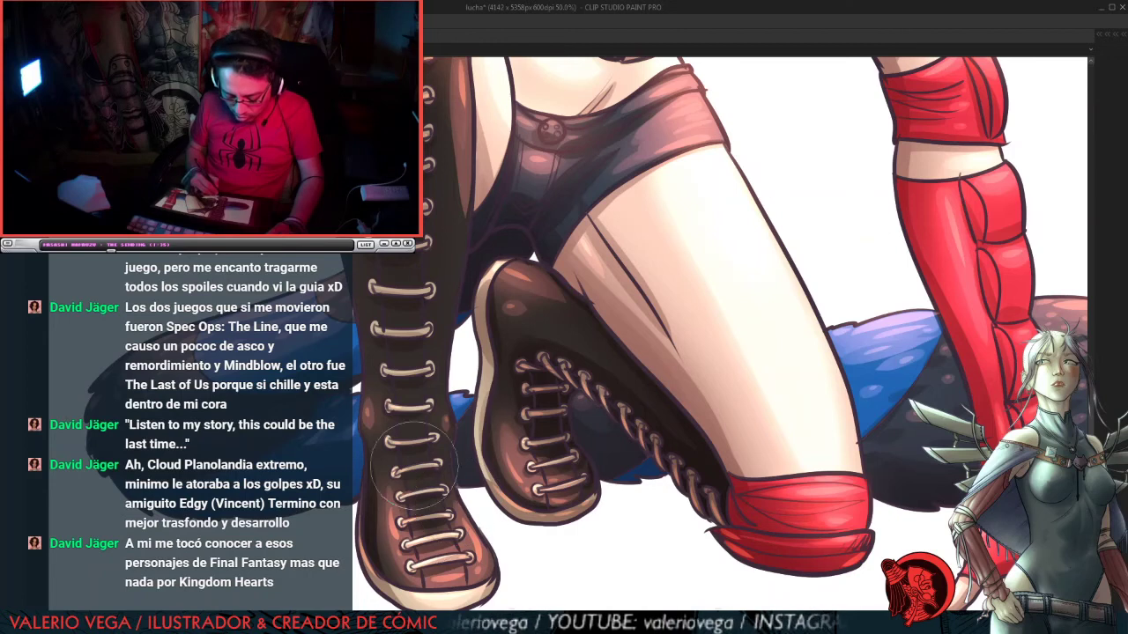
pyautogui.scroll(-4, 626, 323)
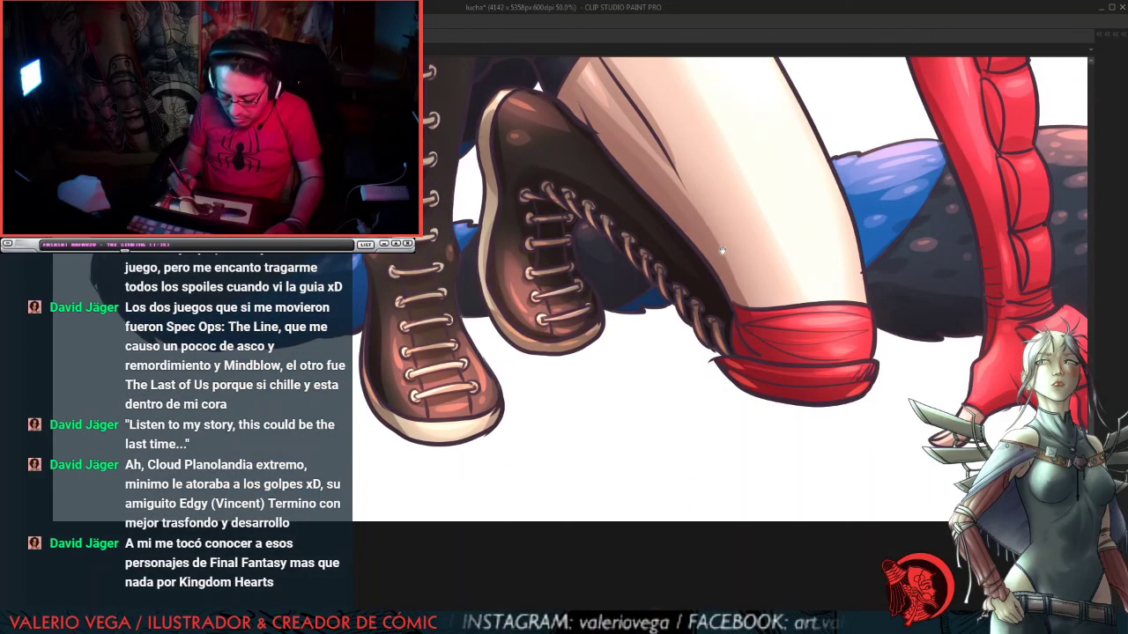
pyautogui.moveTo(723, 250); pyautogui.dragTo(920, 419)
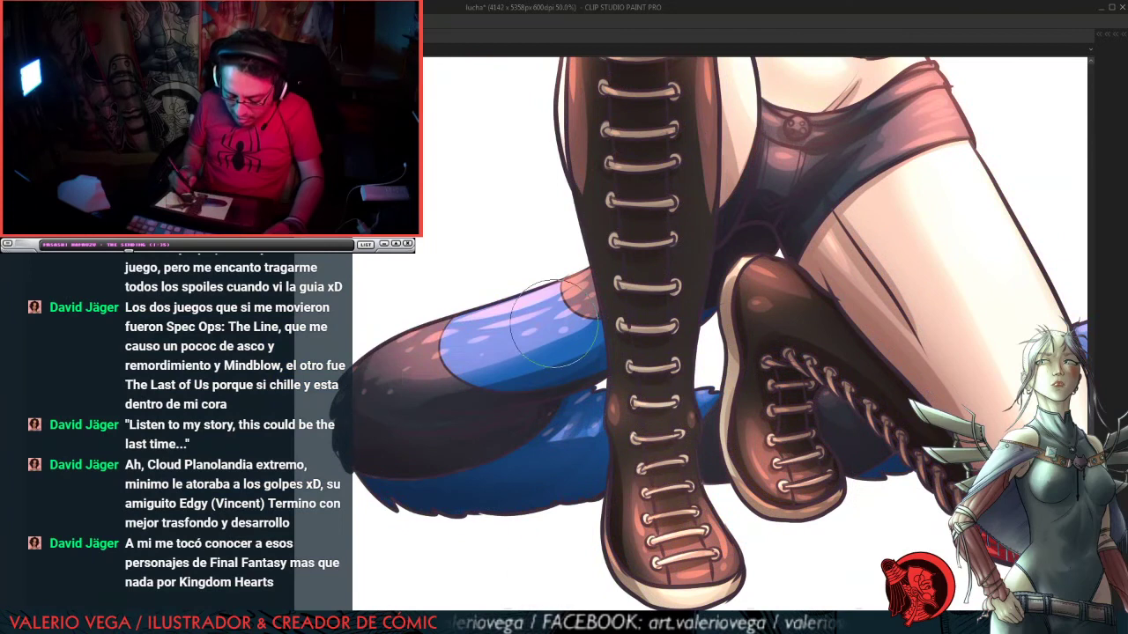
pyautogui.moveTo(536, 291); pyautogui.dragTo(404, 345)
pyautogui.moveTo(577, 271); pyautogui.dragTo(432, 337)
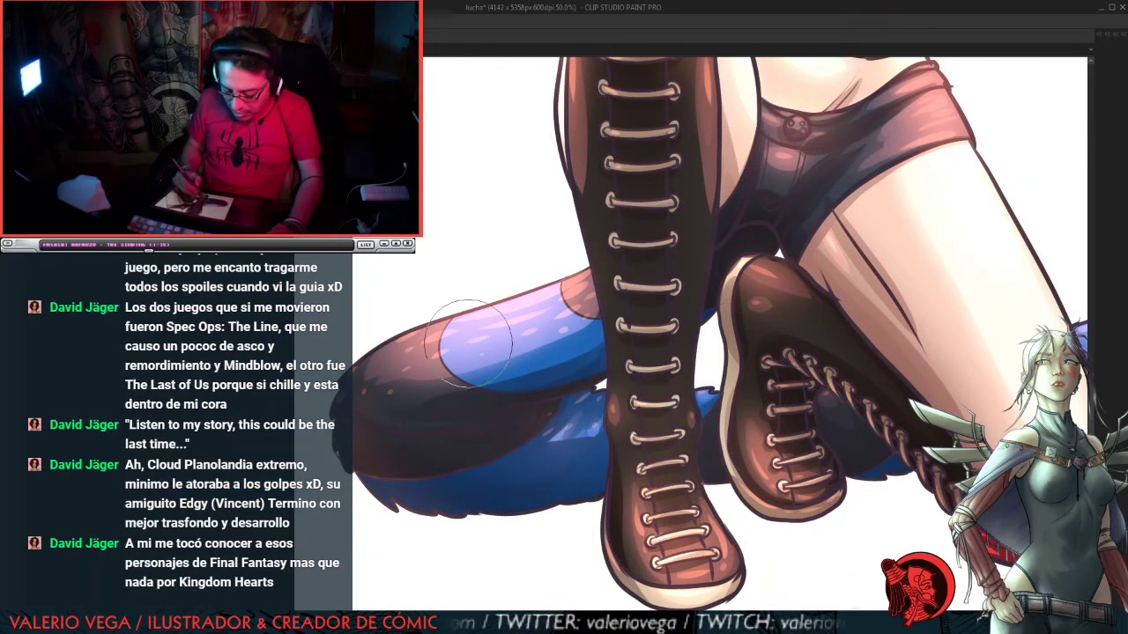
# Step: Brush soft glow over the reddish-brown chest panels on both sides of the blue top
pyautogui.moveTo(815, 338); pyautogui.dragTo(584, 267)
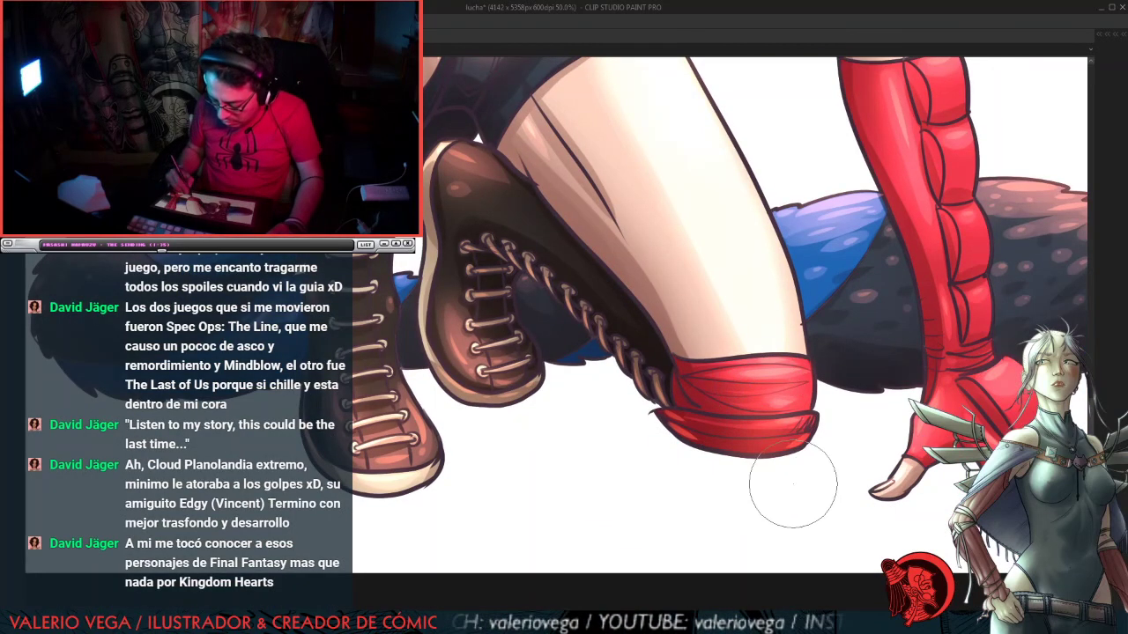
pyautogui.moveTo(794, 184); pyautogui.dragTo(813, 455)
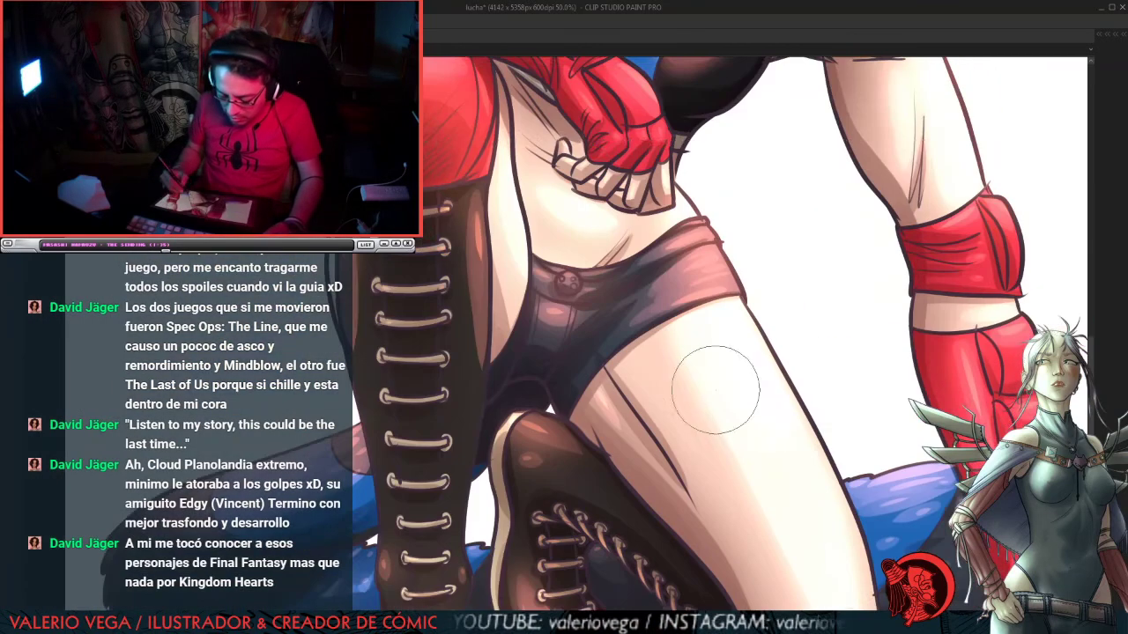
pyautogui.moveTo(725, 281); pyautogui.dragTo(750, 423)
pyautogui.moveTo(771, 264); pyautogui.dragTo(752, 445)
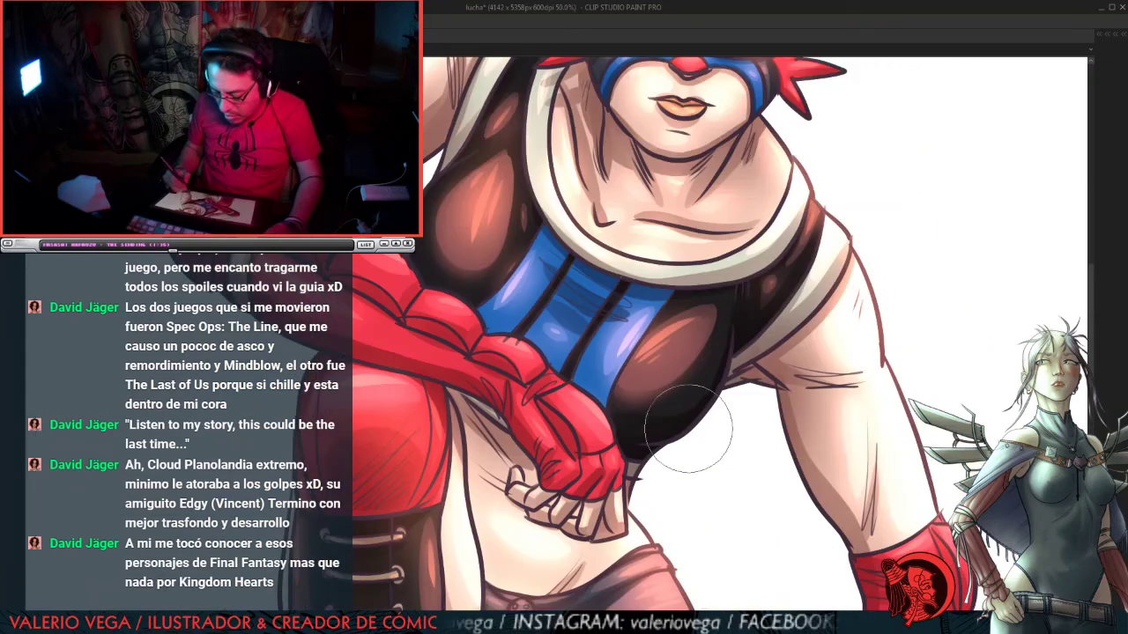
pyautogui.moveTo(674, 382)
pyautogui.mouseDown()
pyautogui.moveTo(704, 335)
pyautogui.moveTo(665, 313)
pyautogui.mouseUp()
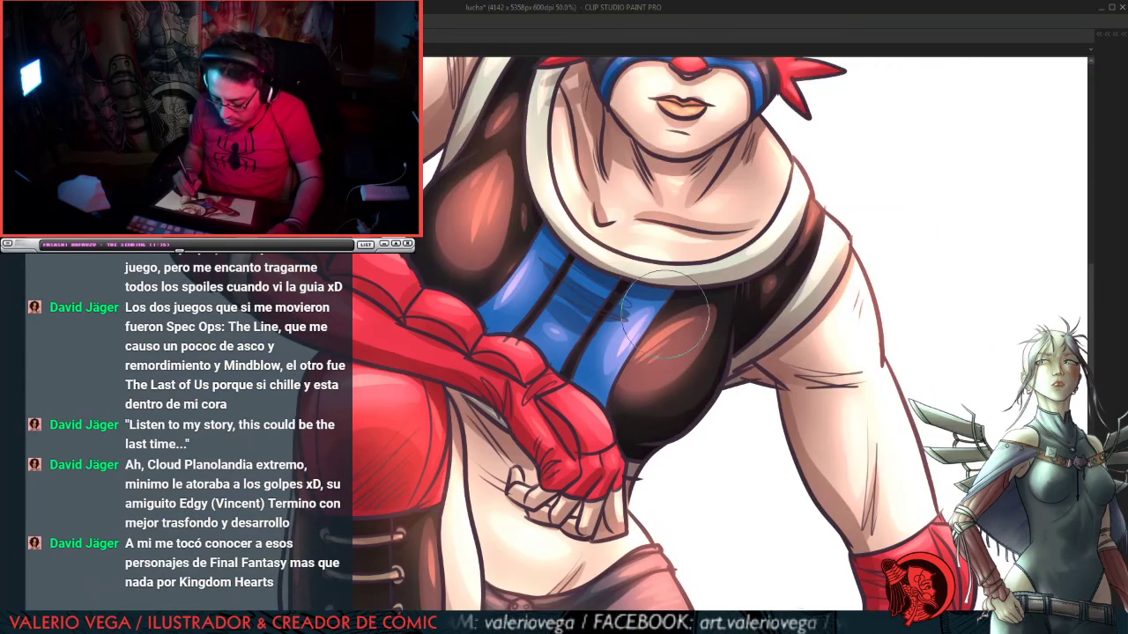
pyautogui.moveTo(645, 404)
pyautogui.mouseDown()
pyautogui.moveTo(709, 387)
pyautogui.moveTo(700, 369)
pyautogui.mouseUp()
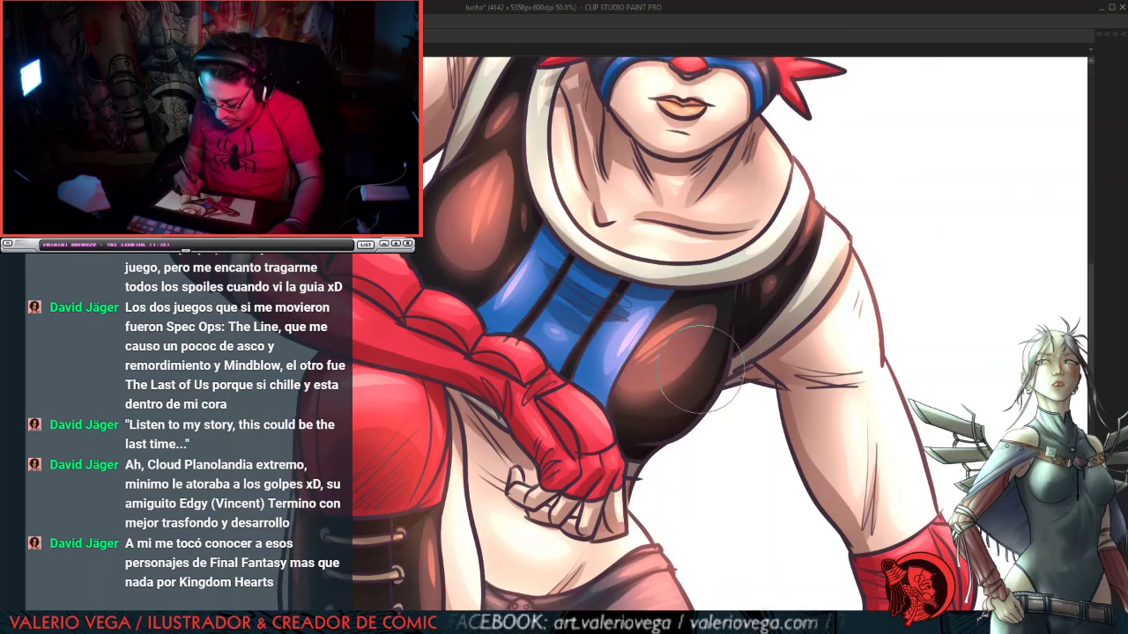
pyautogui.moveTo(665, 329); pyautogui.dragTo(643, 346)
pyautogui.moveTo(837, 316); pyautogui.dragTo(853, 453)
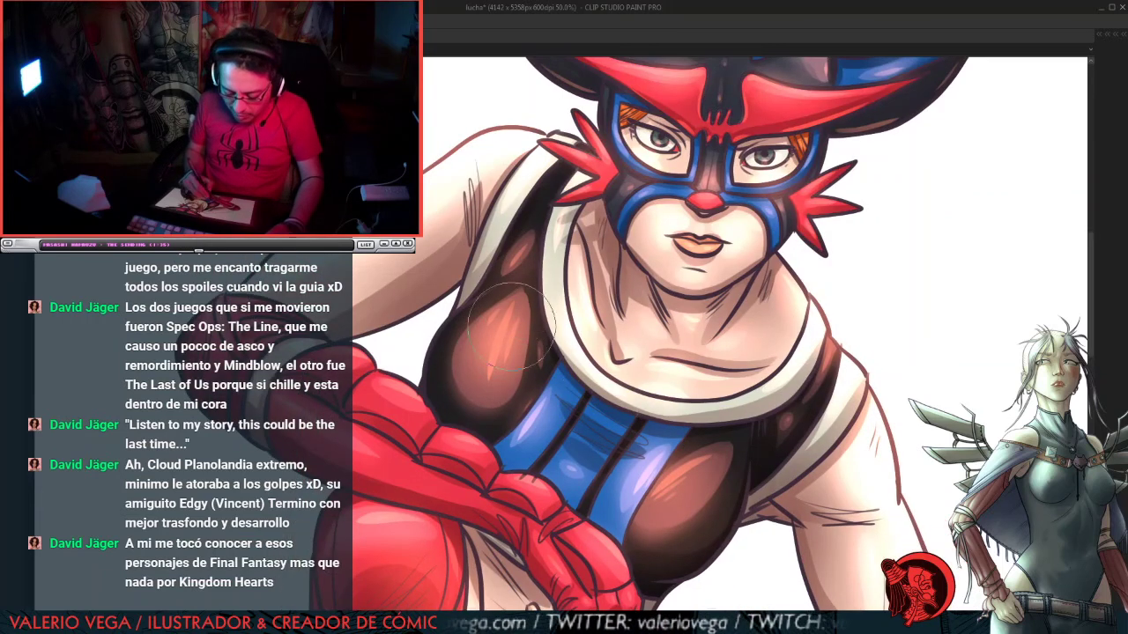
pyautogui.moveTo(529, 239)
pyautogui.mouseDown()
pyautogui.moveTo(521, 279)
pyautogui.moveTo(567, 388)
pyautogui.mouseUp()
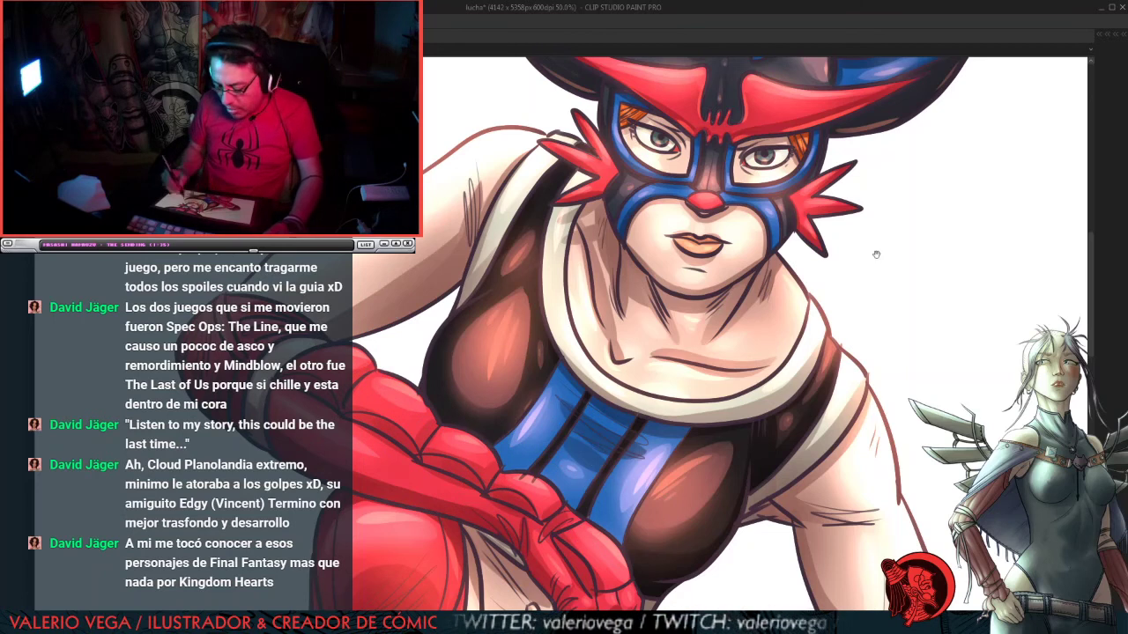
# Step: Brush soft glow along the crown of the mask and the upper edges of its ears
pyautogui.moveTo(876, 254); pyautogui.dragTo(772, 411)
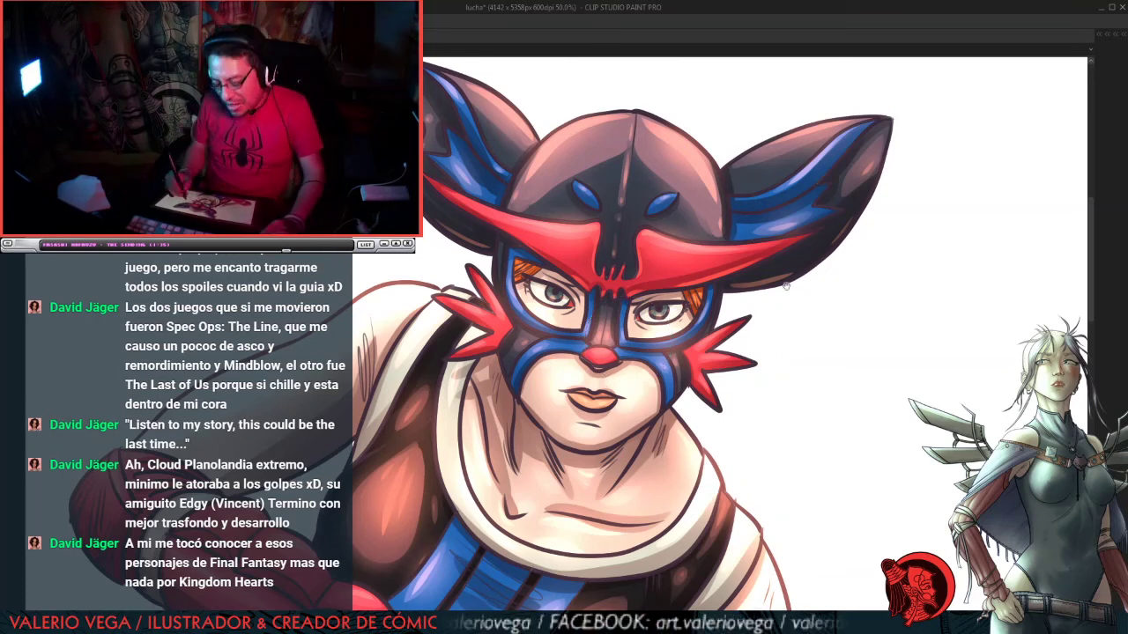
pyautogui.scroll(3, 785, 286)
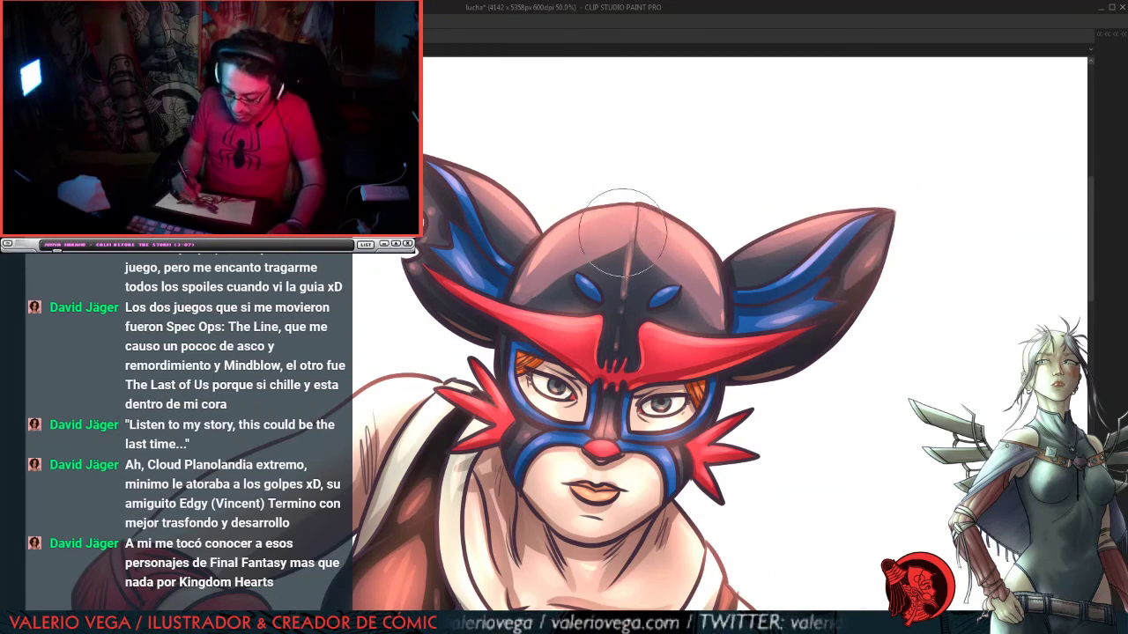
pyautogui.moveTo(818, 435)
pyautogui.mouseDown()
pyautogui.moveTo(897, 261)
pyautogui.moveTo(857, 378)
pyautogui.mouseUp()
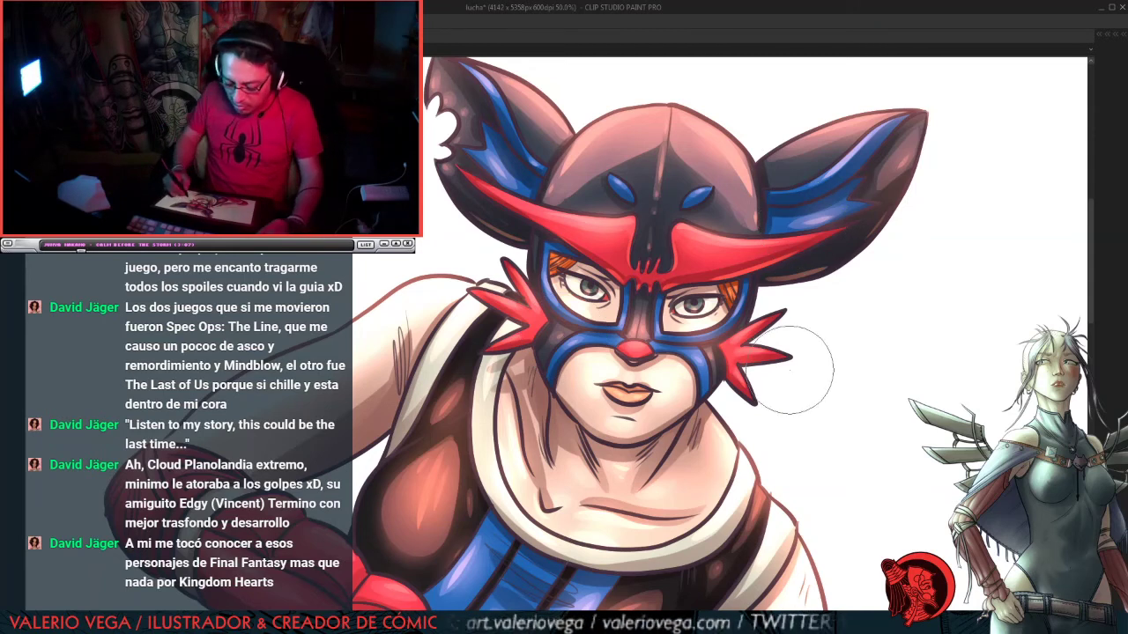
# Step: Review the glow highlights across the torso, arm, legs and tail, and check the overall look of the figure
pyautogui.moveTo(809, 405); pyautogui.dragTo(801, 198)
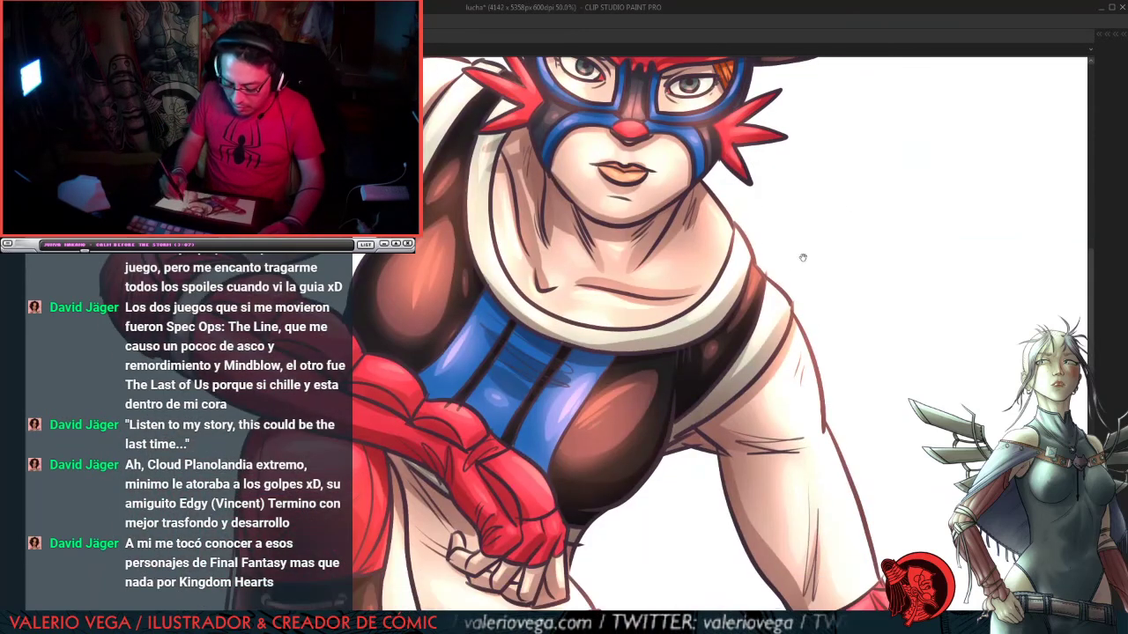
pyautogui.moveTo(821, 453); pyautogui.dragTo(828, 348)
pyautogui.moveTo(775, 249); pyautogui.dragTo(787, 385)
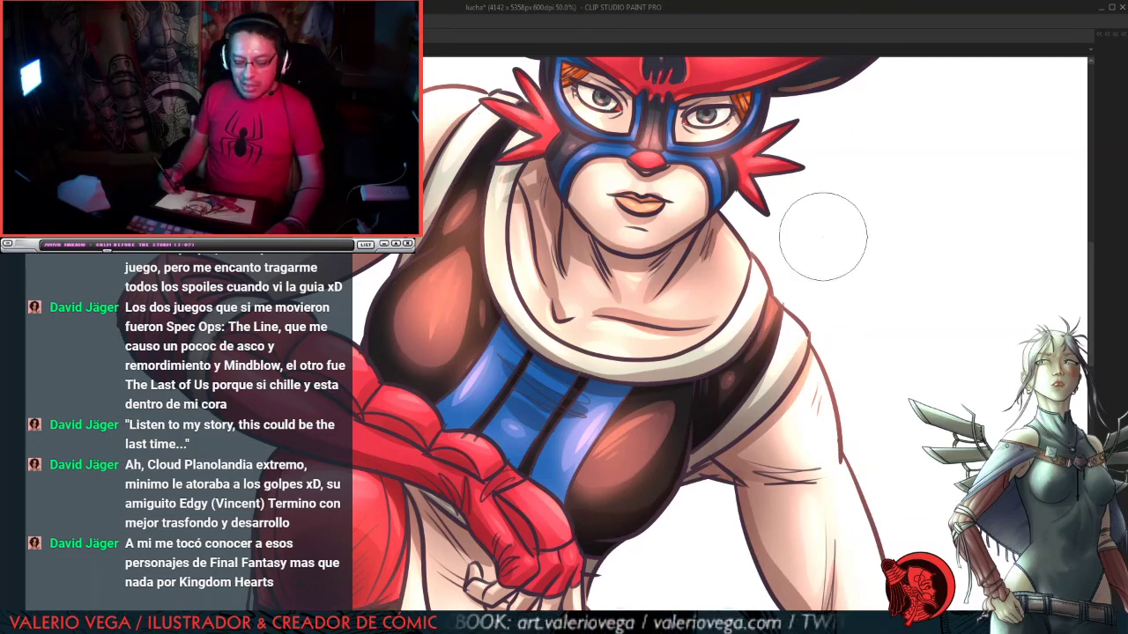
pyautogui.scroll(-3, 828, 282)
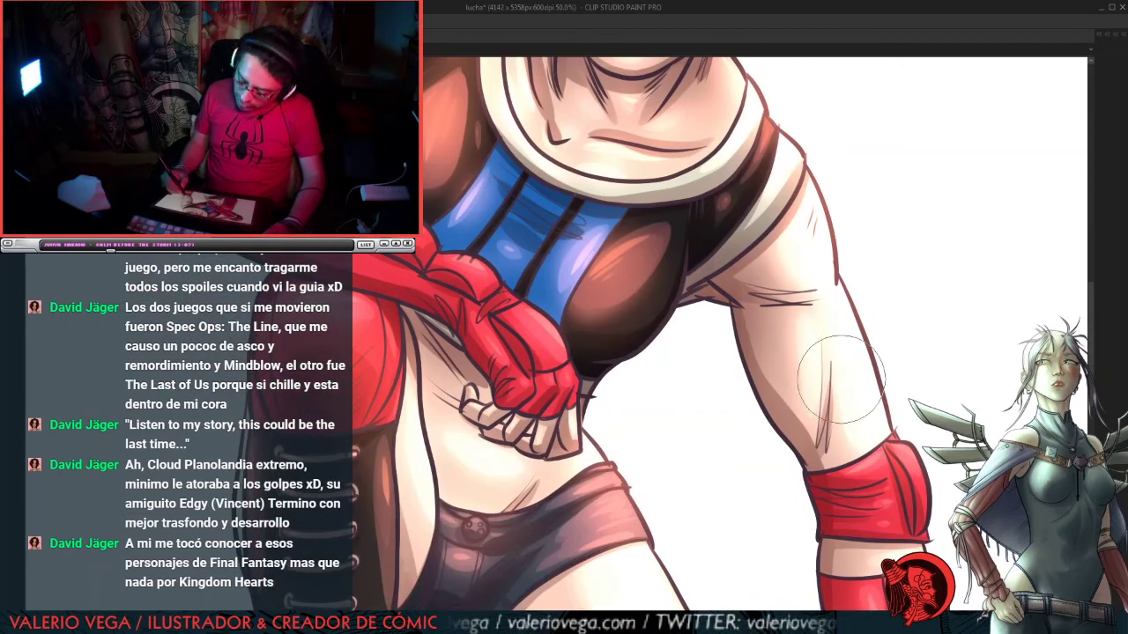
pyautogui.moveTo(836, 471); pyautogui.dragTo(790, 221)
pyautogui.moveTo(886, 180); pyautogui.dragTo(833, 296)
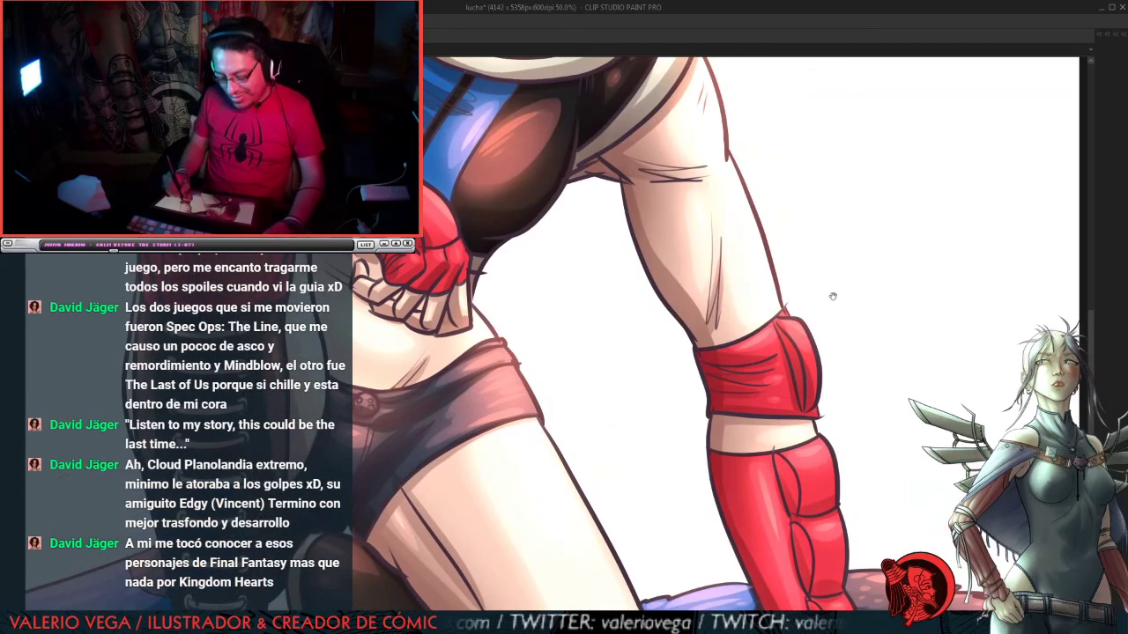
pyautogui.scroll(-4, 792, 273)
pyautogui.scroll(-4, 777, 263)
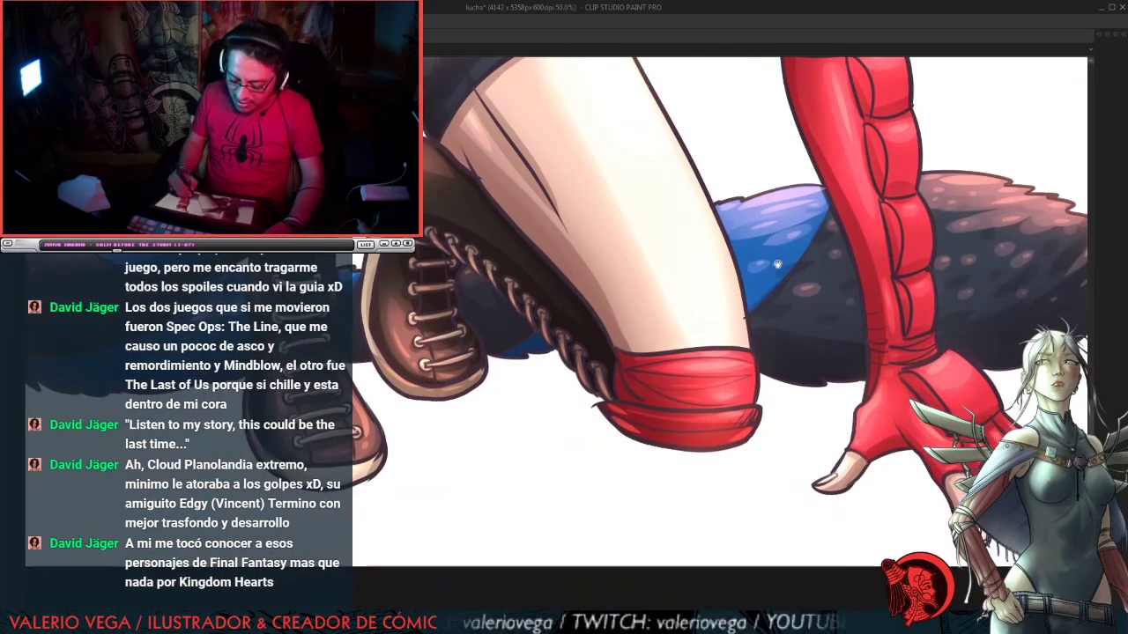
pyautogui.moveTo(907, 145); pyautogui.dragTo(905, 366)
pyautogui.hotkey('ctrl', '-')
pyautogui.hotkey('ctrl', '-')
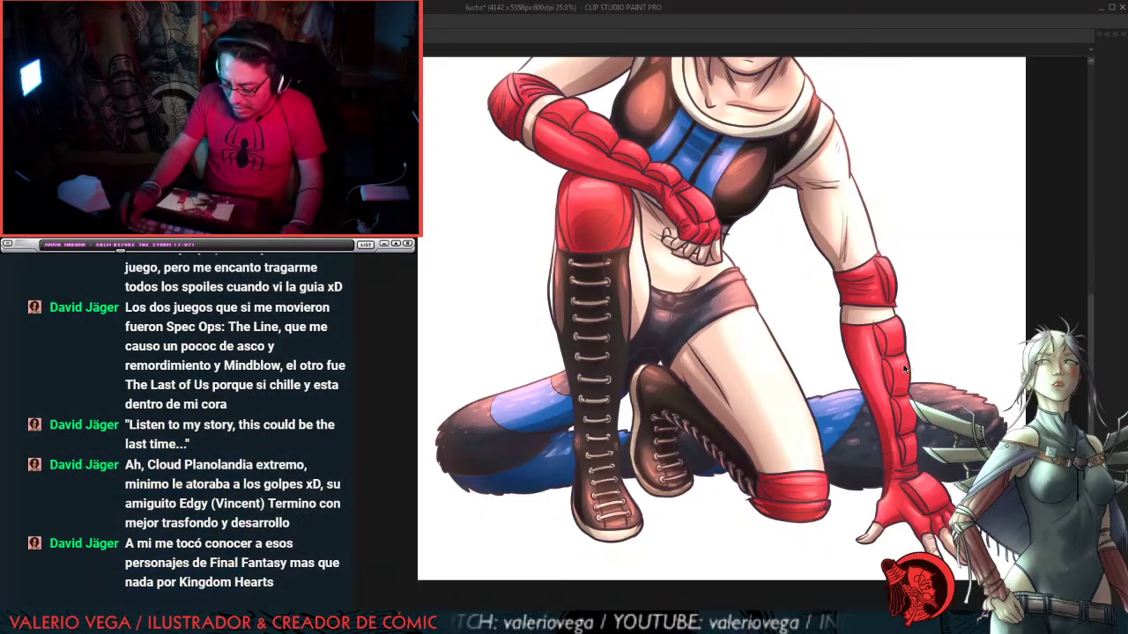
pyautogui.scroll(2, 887, 243)
pyautogui.hscroll(1, 837, 236)
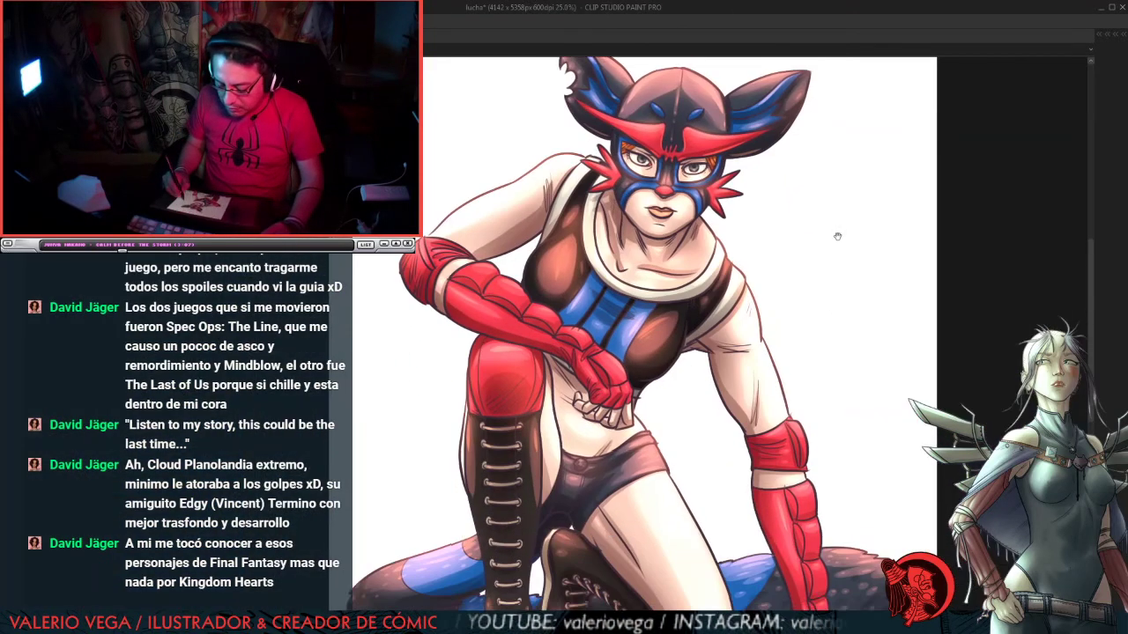
pyautogui.moveTo(837, 236); pyautogui.dragTo(834, 243)
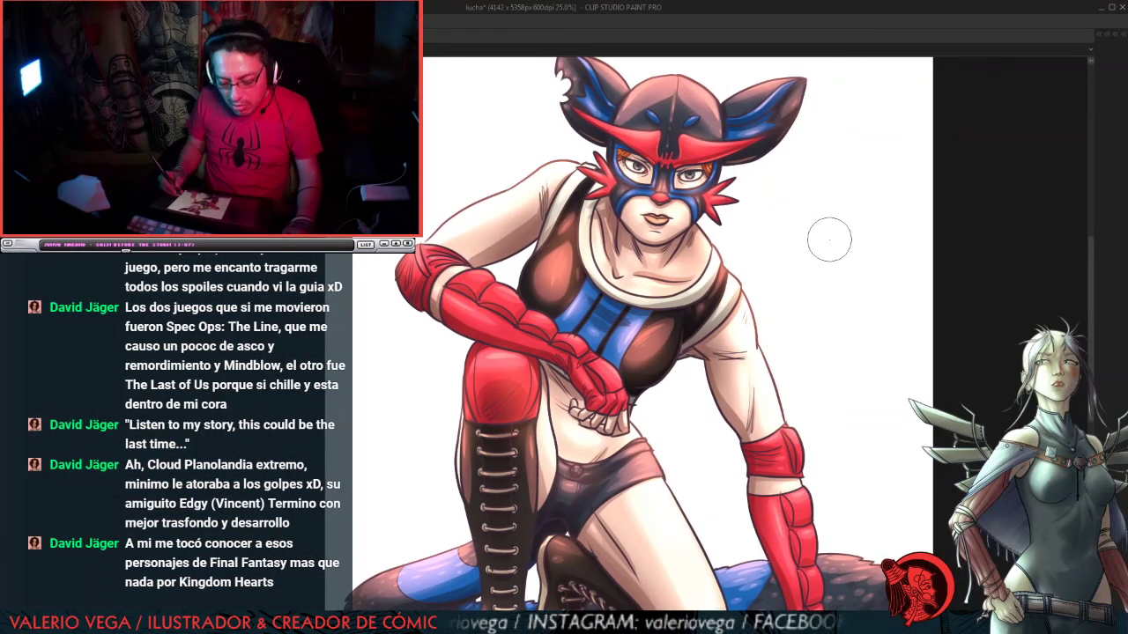
# Step: Hide the Add (Glow) and shading layers one by one to check the figure's flat colours
pyautogui.press('Tab')
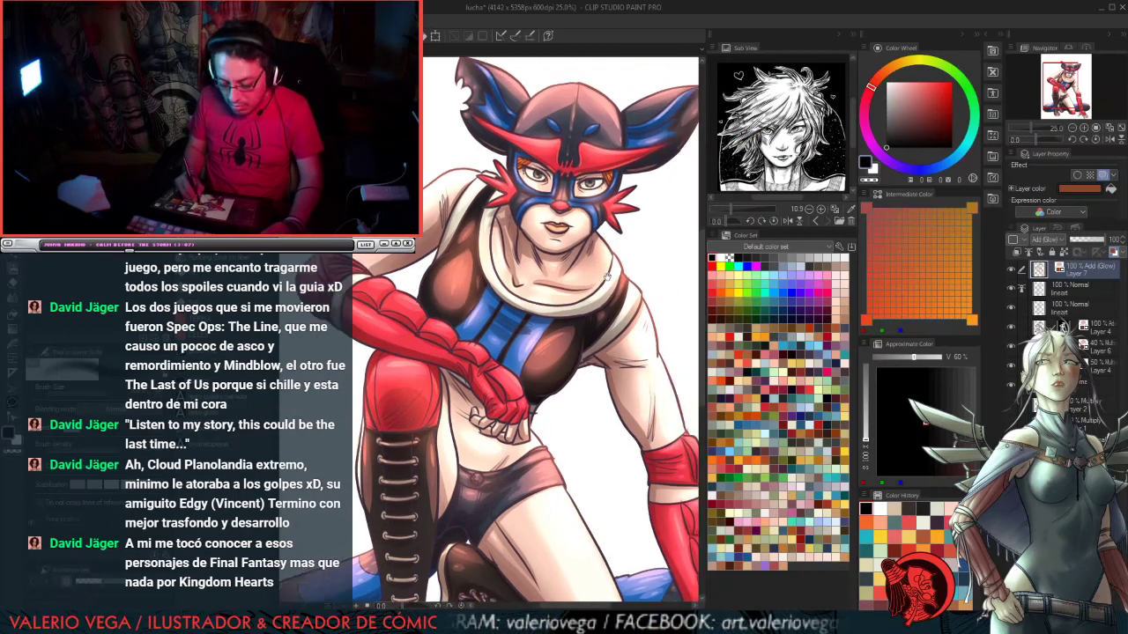
pyautogui.moveTo(607, 277); pyautogui.dragTo(599, 268)
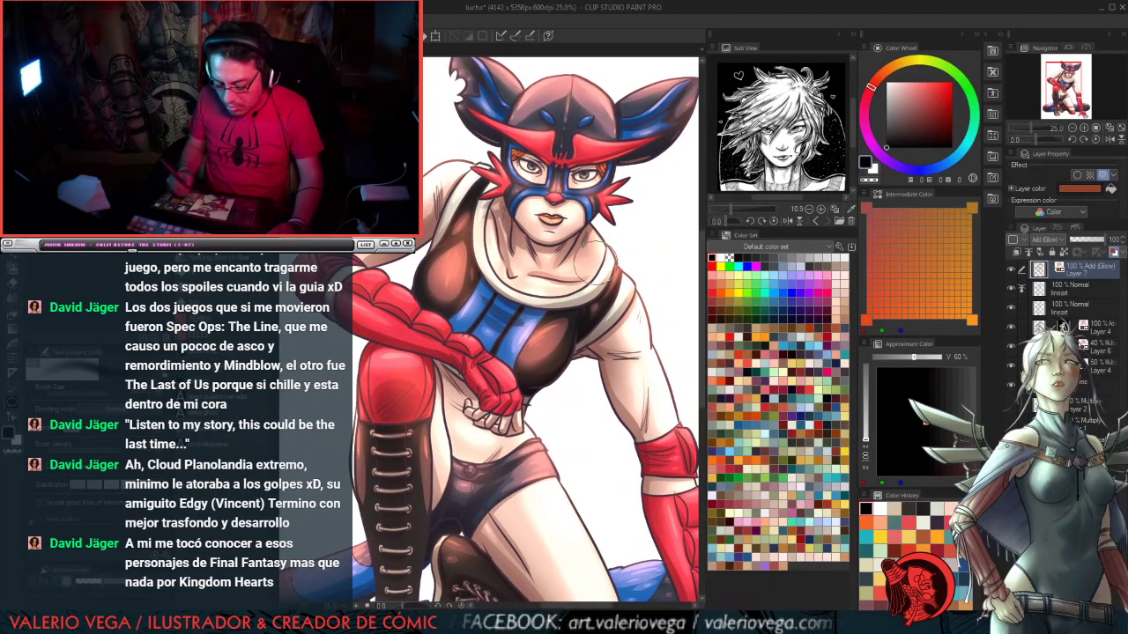
pyautogui.click(1011, 327)
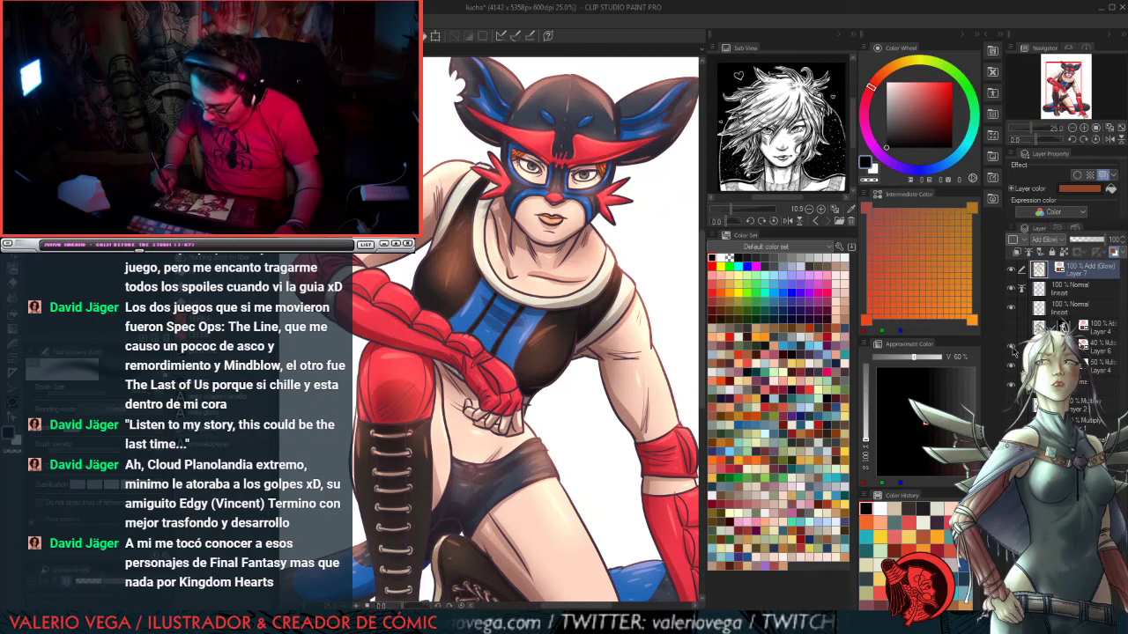
pyautogui.click(1011, 346)
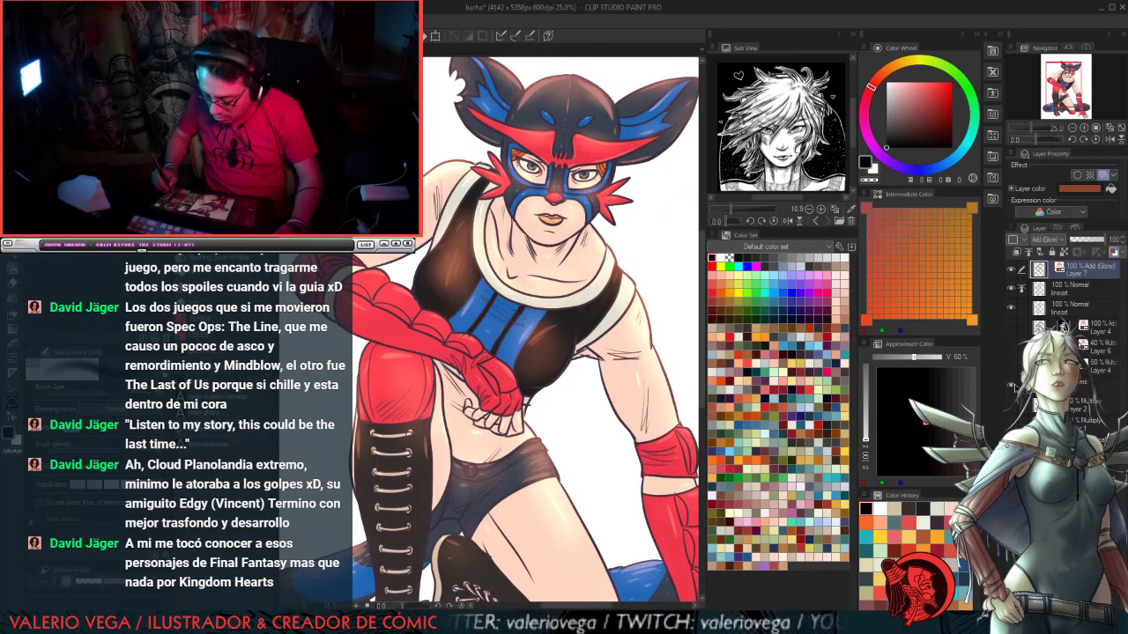
pyautogui.click(1011, 388)
pyautogui.click(1011, 388)
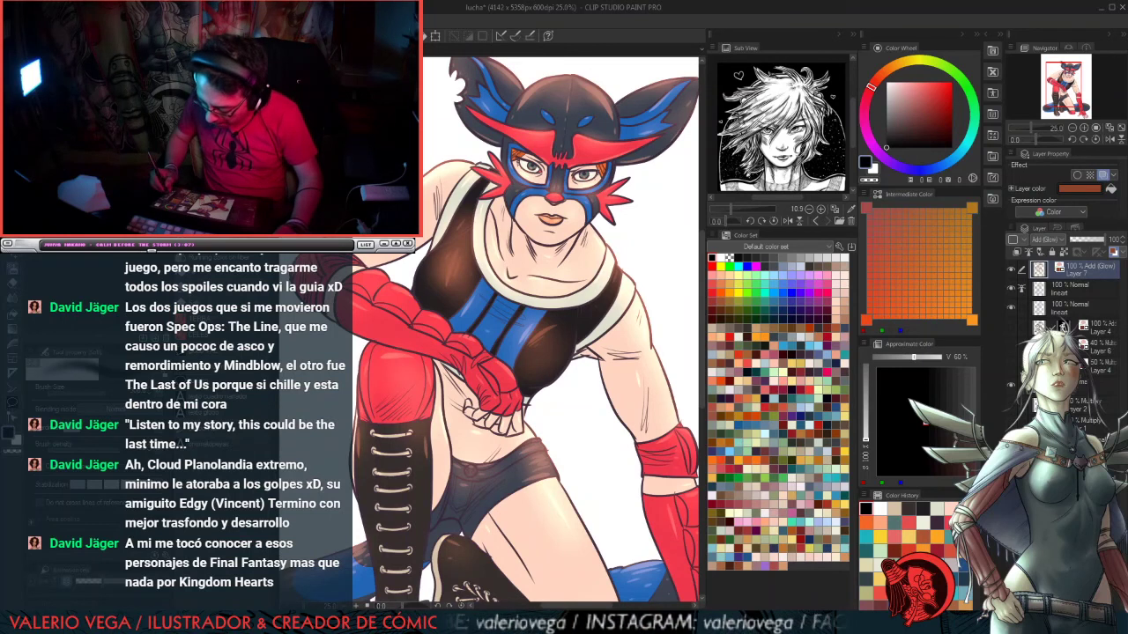
pyautogui.click(1011, 269)
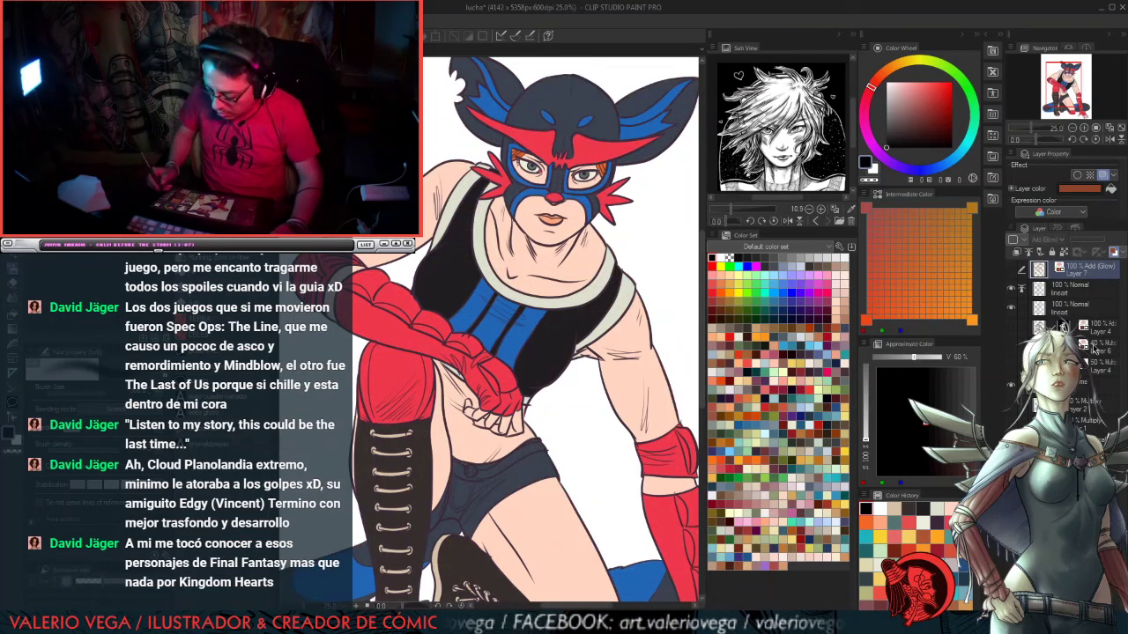
# Step: Show the shading layers and Layer 7 again, toggling the Add (Glow) layer to compare the figure with and without it
pyautogui.click(1012, 366)
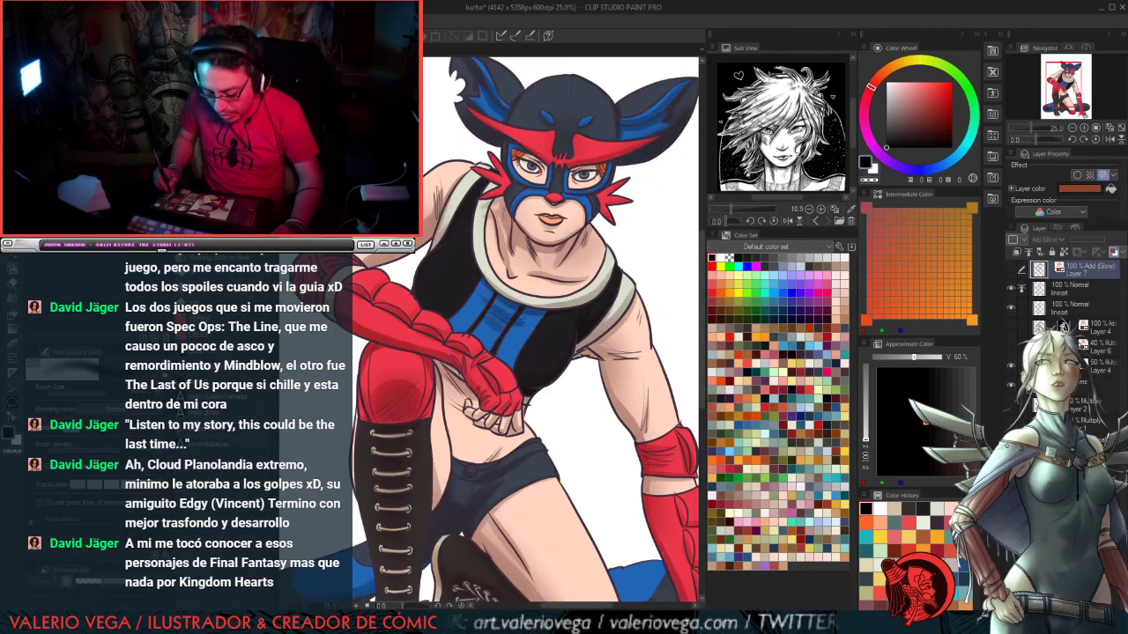
pyautogui.click(1010, 348)
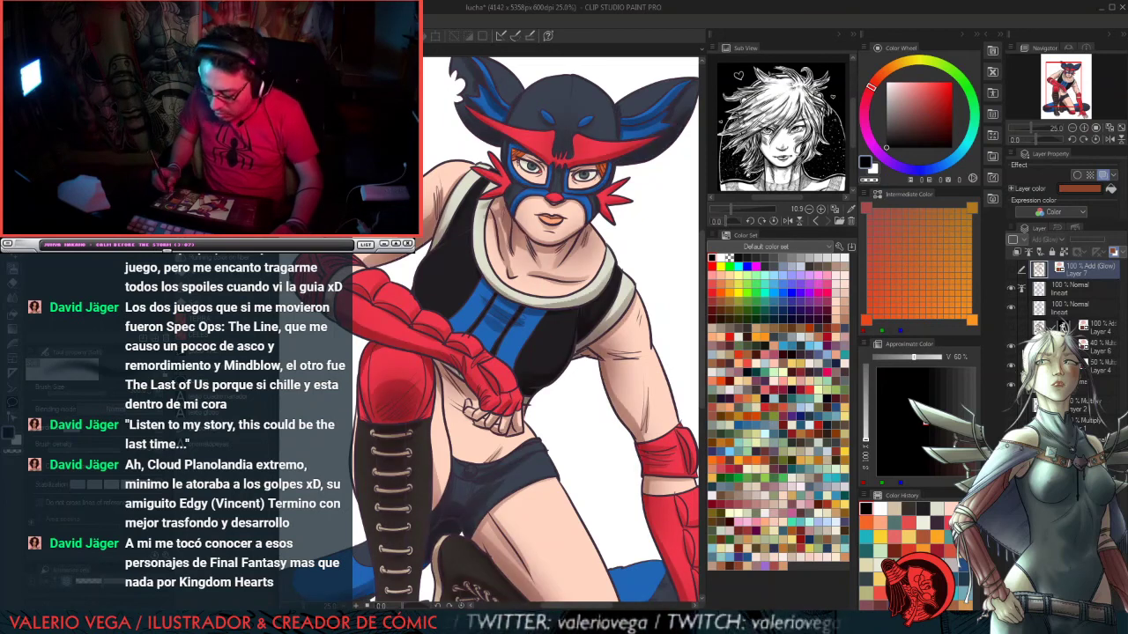
pyautogui.click(1010, 327)
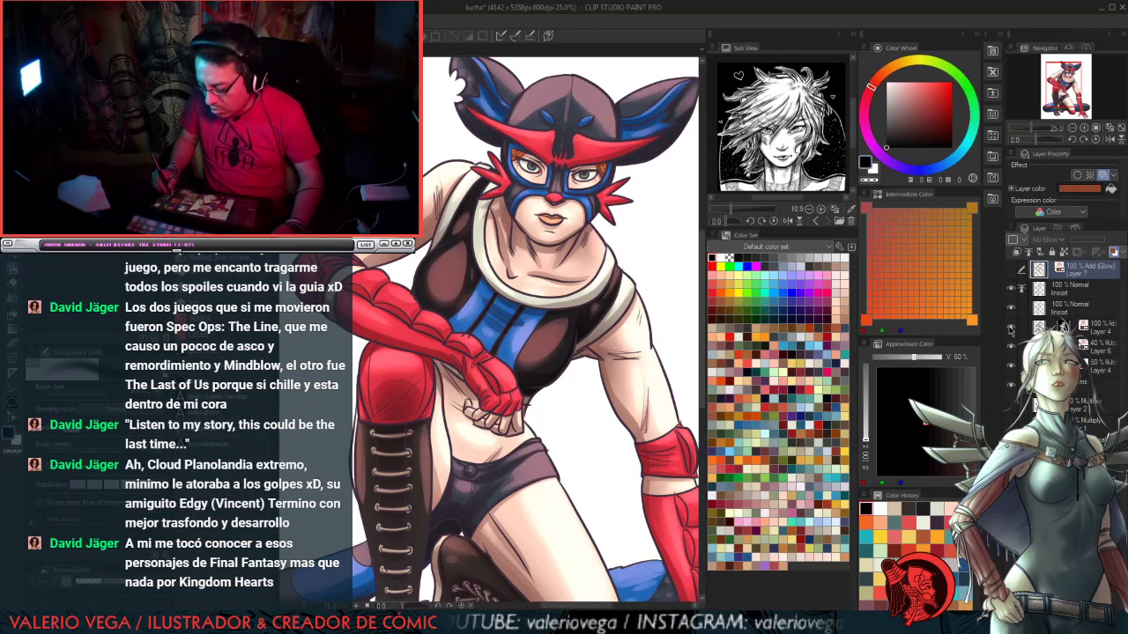
pyautogui.click(1010, 270)
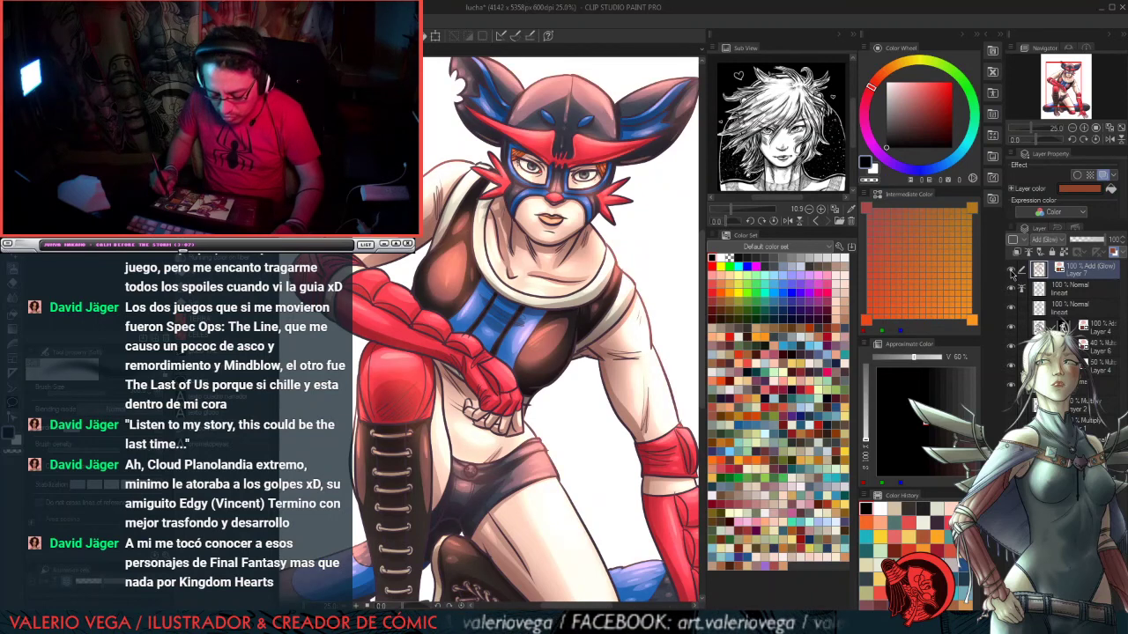
pyautogui.click(1010, 270)
pyautogui.click(1011, 270)
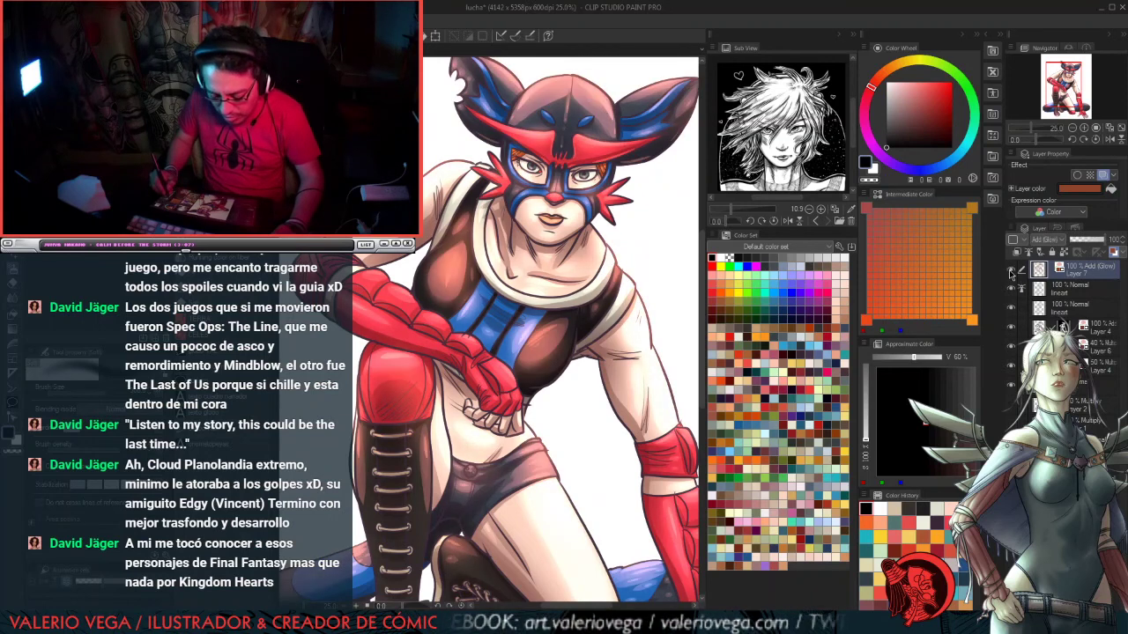
pyautogui.click(1010, 272)
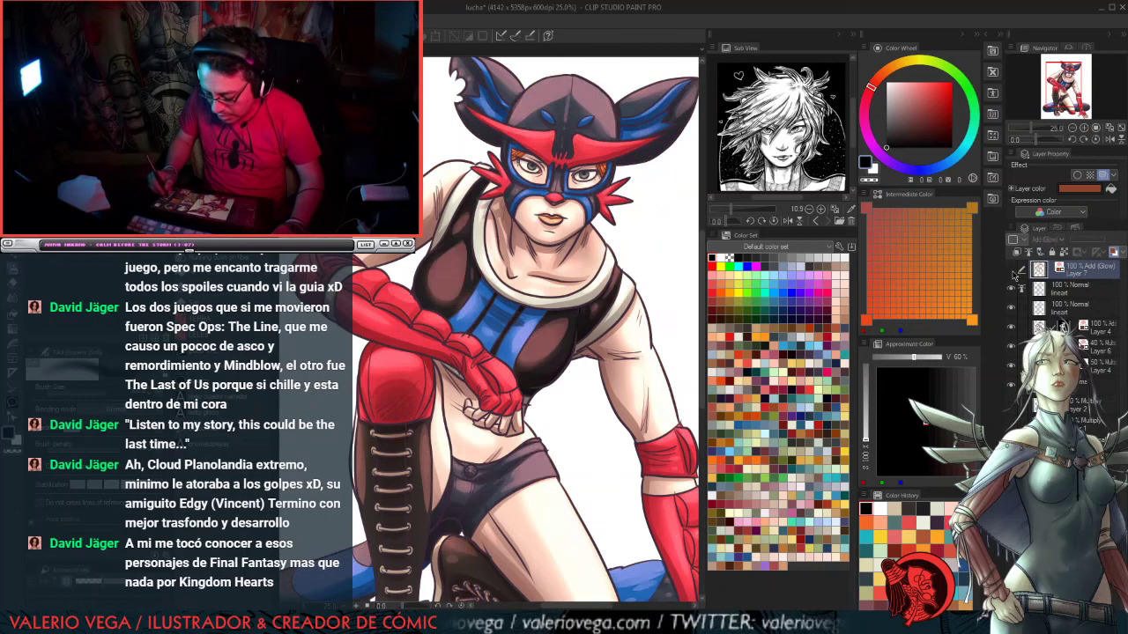
pyautogui.click(1010, 273)
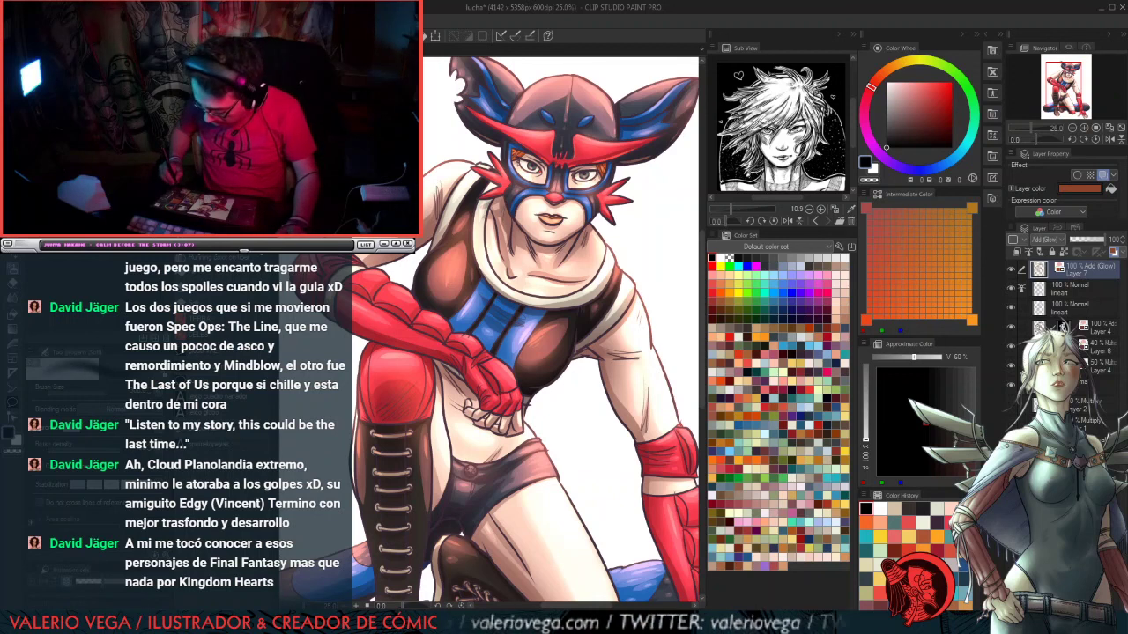
# Step: Create a layer folder around Layer 7 and move the lineart and upper shading layers into it
pyautogui.hotkey('ctrl', 'g')
pyautogui.click(1039, 287)
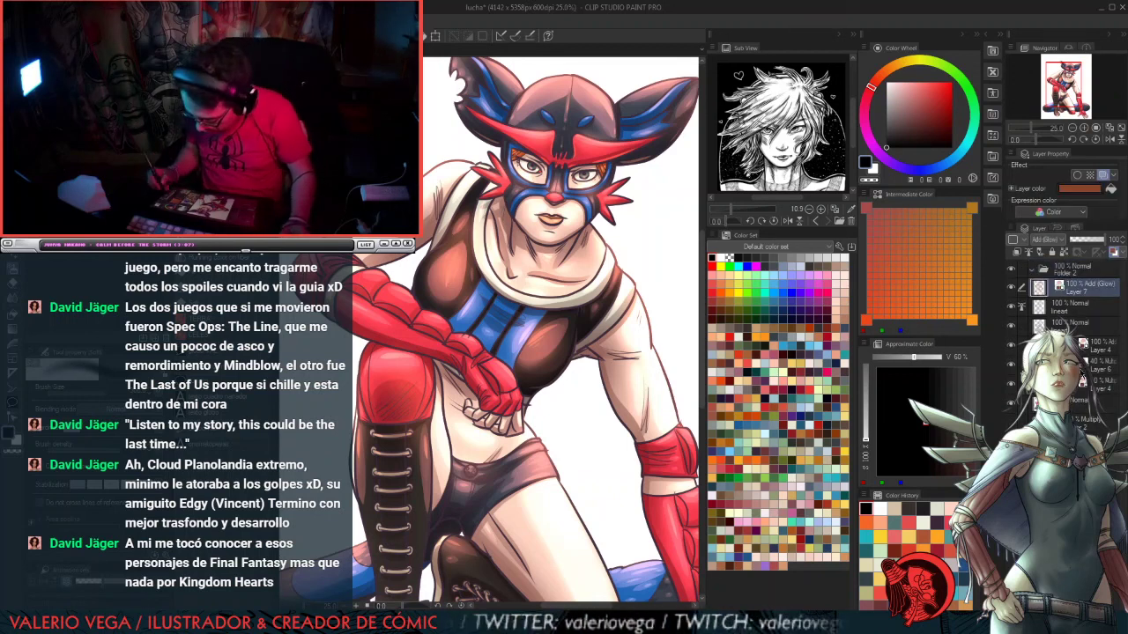
pyautogui.keyDown('shift'); pyautogui.click(1084, 403); pyautogui.keyUp('shift')
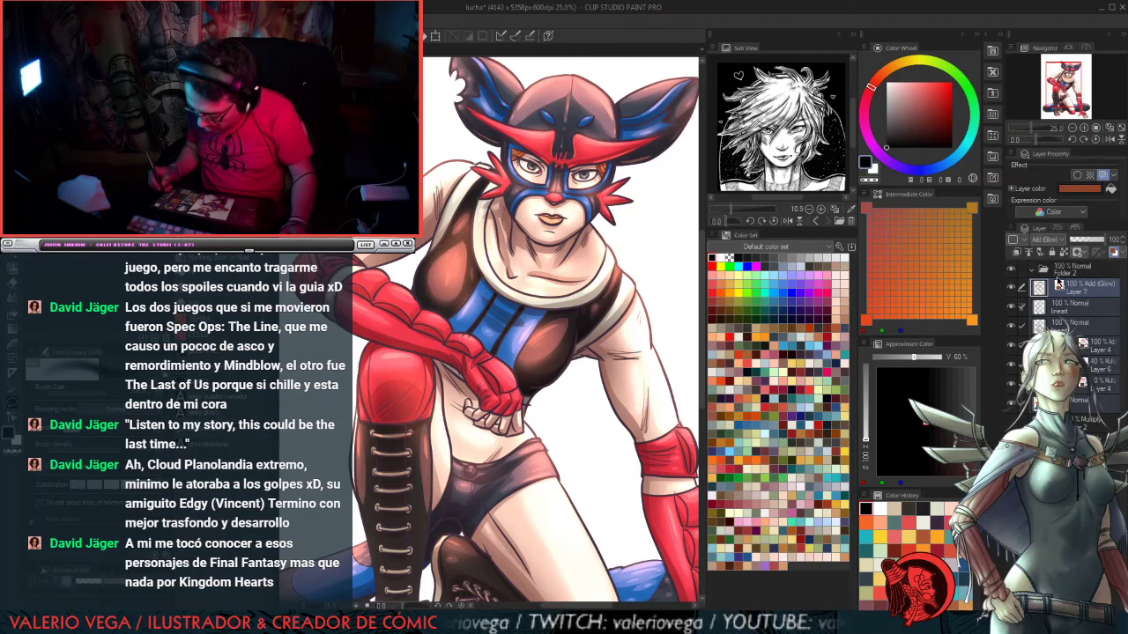
pyautogui.moveTo(1040, 288); pyautogui.dragTo(1089, 271)
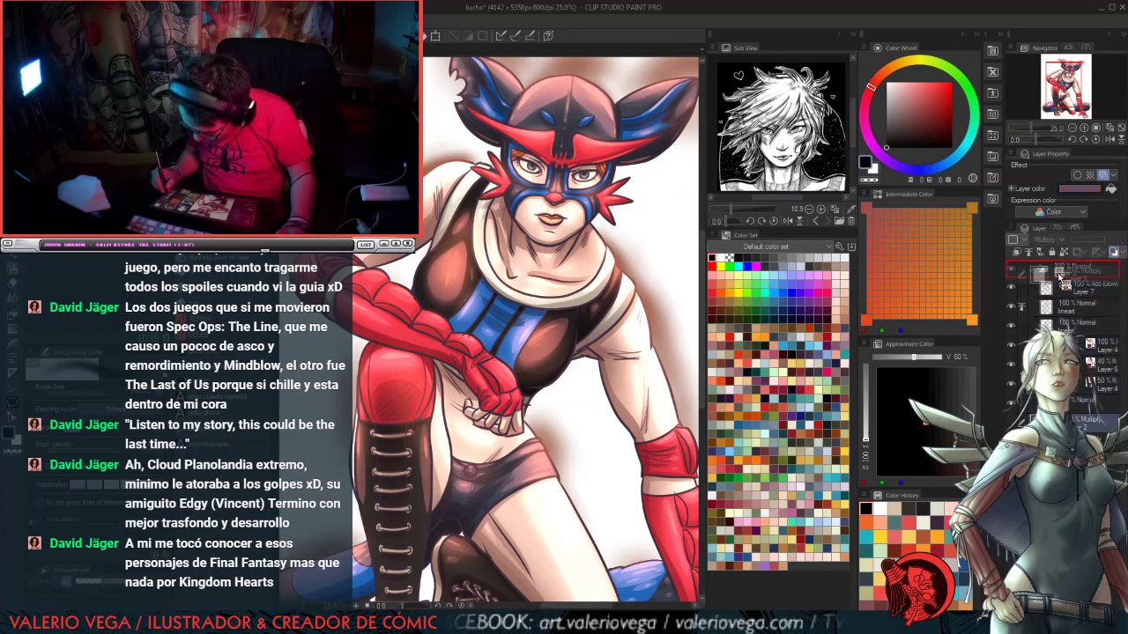
# Step: Move the remaining Multiply shading layers and the figure's base layer into Folder 2
pyautogui.click(1061, 273)
pyautogui.moveTo(1090, 432); pyautogui.dragTo(1071, 270)
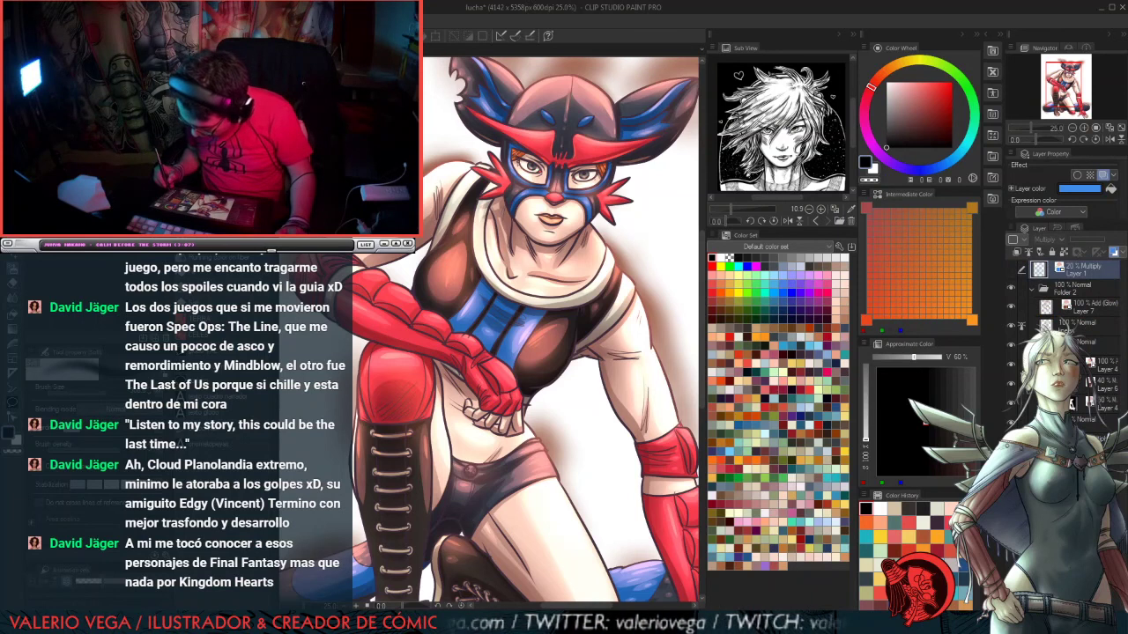
pyautogui.moveTo(1061, 270); pyautogui.dragTo(1087, 272)
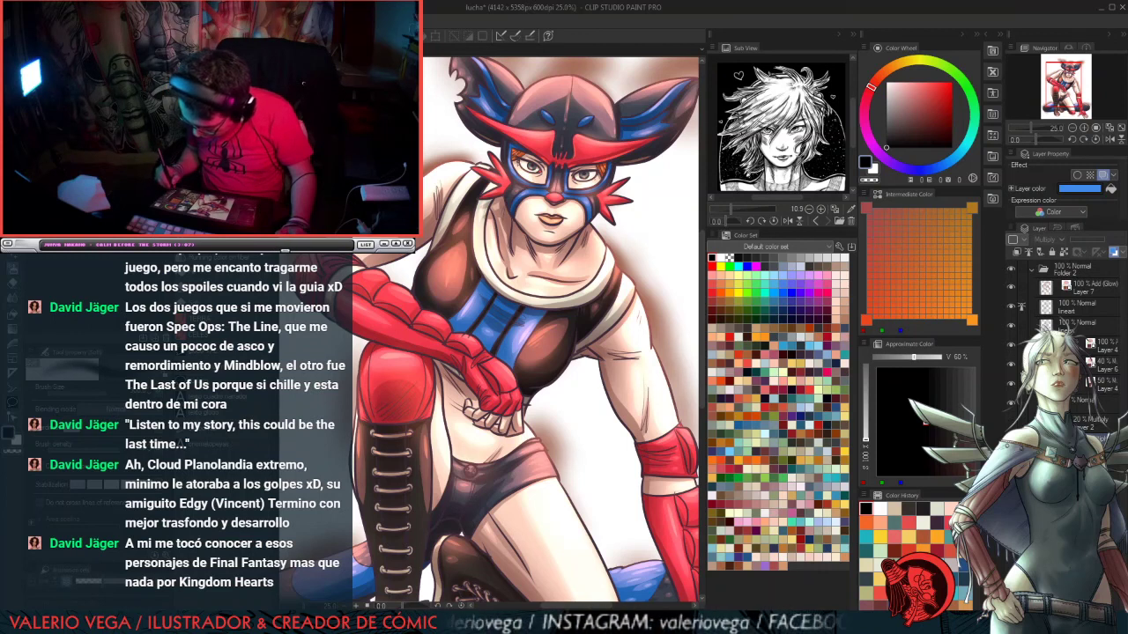
pyautogui.click(1076, 274)
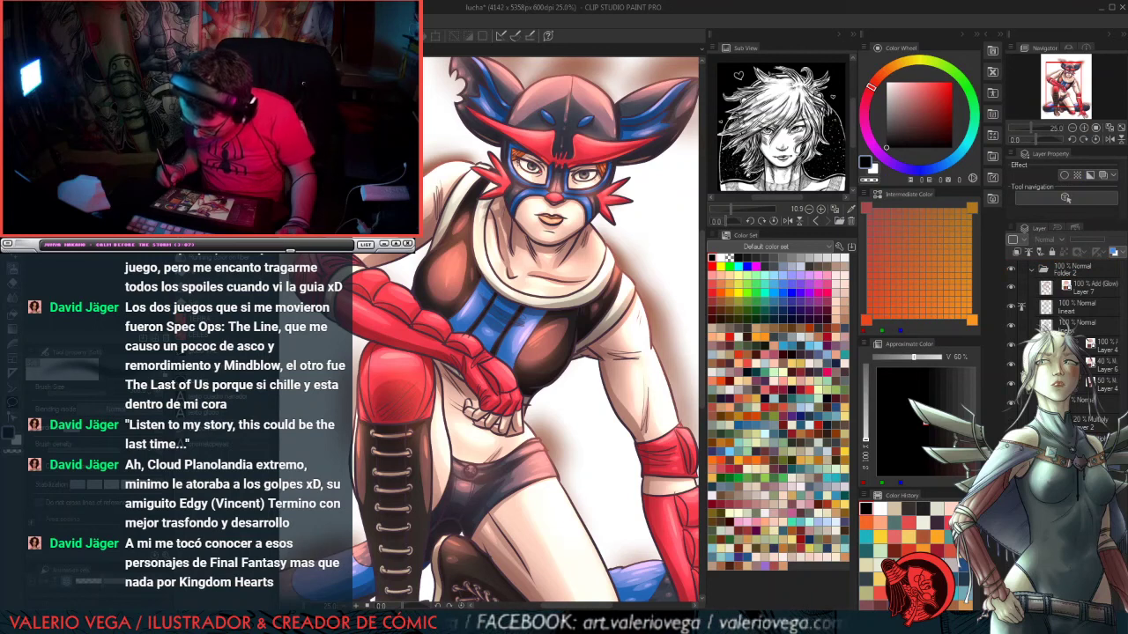
pyautogui.click(1079, 271)
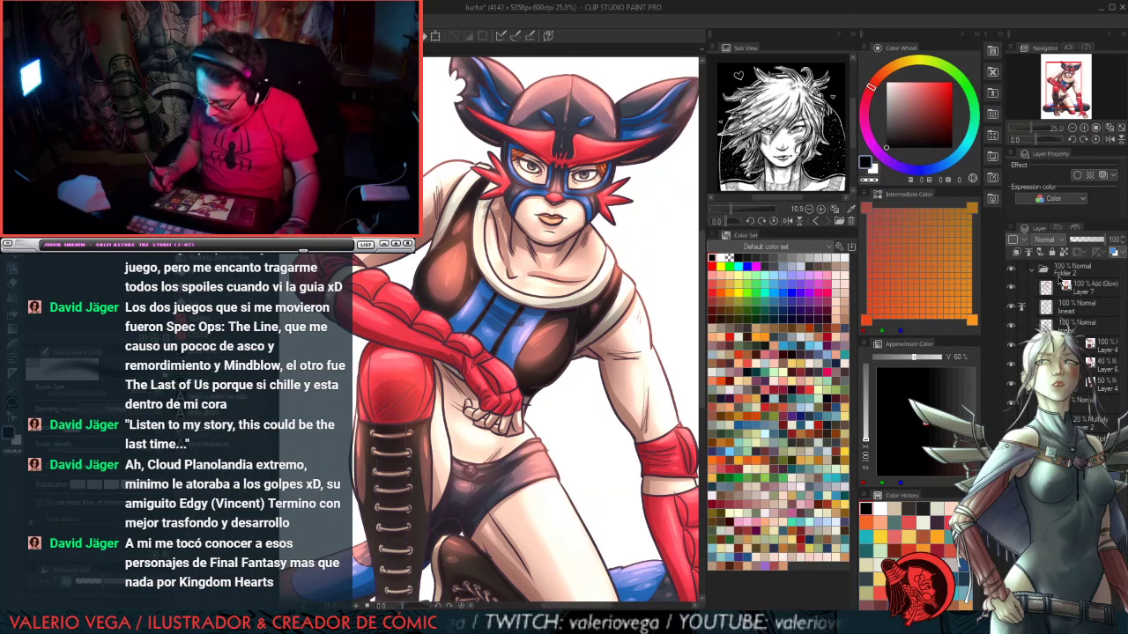
# Step: Mask Folder 2 with a selection of the whole figure's silhouette
pyautogui.click(1075, 271)
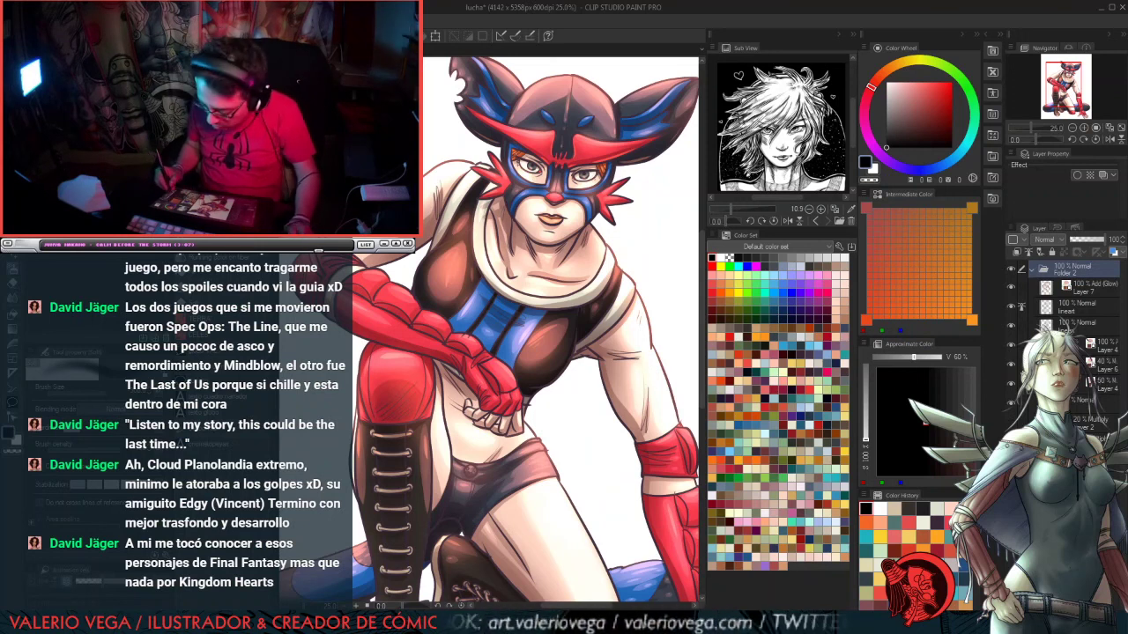
pyautogui.keyDown('ctrl'); pyautogui.click(1044, 308); pyautogui.keyUp('ctrl')
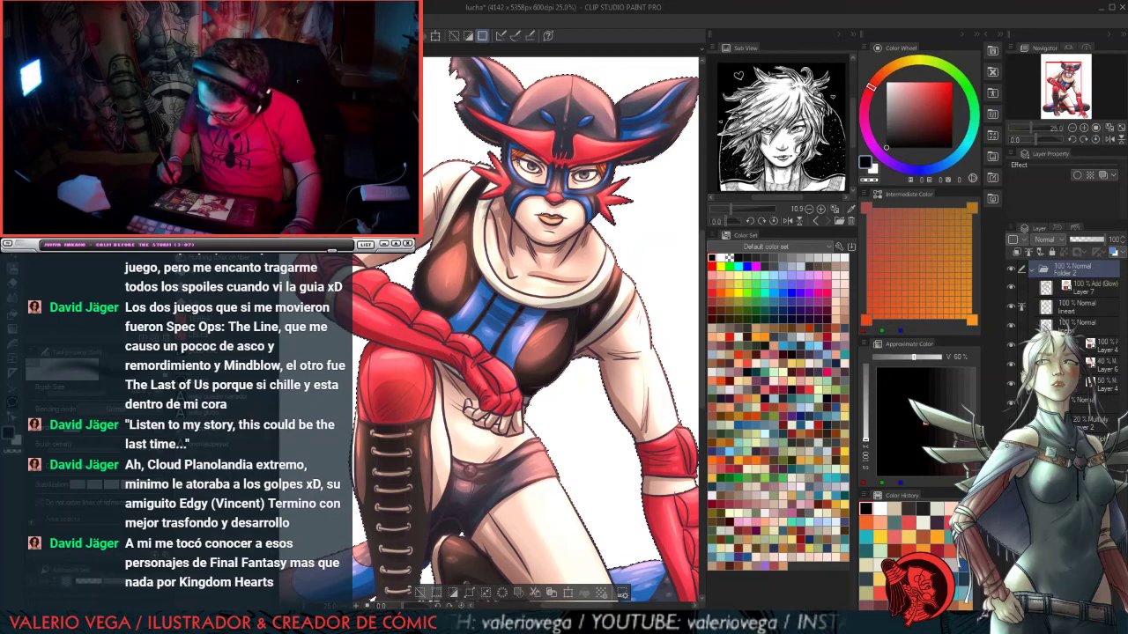
pyautogui.click(1076, 251)
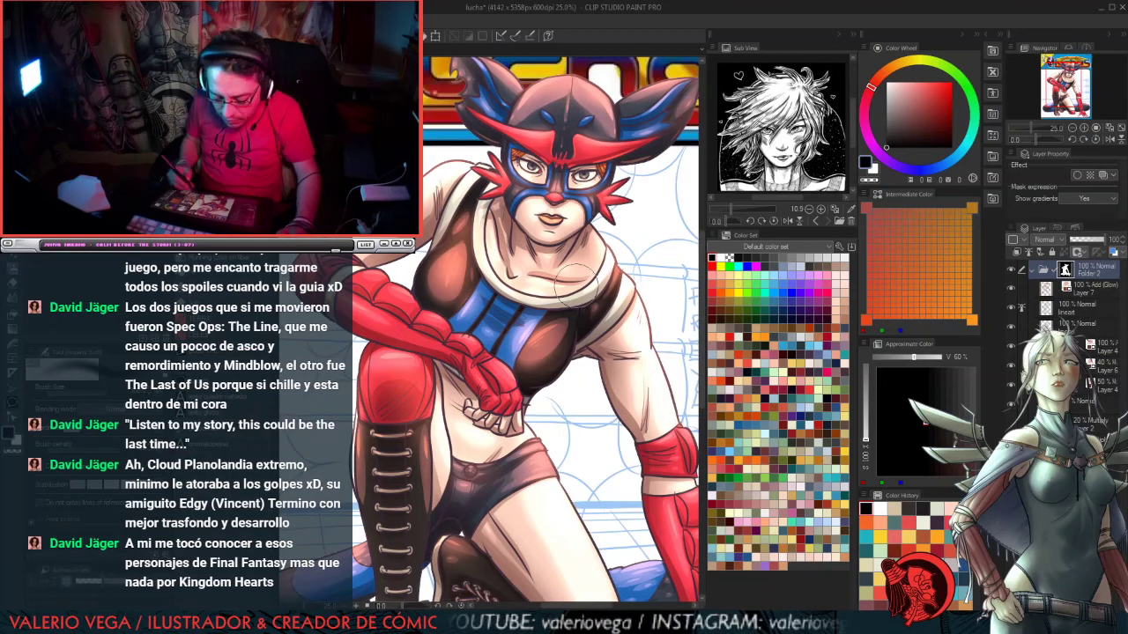
# Step: Review the masked figure against the magazine cover logo, frame and sketched ring background
pyautogui.moveTo(560, 145)
pyautogui.mouseDown()
pyautogui.moveTo(571, 272)
pyautogui.moveTo(519, 286)
pyautogui.moveTo(501, 273)
pyautogui.mouseUp()
pyautogui.moveTo(509, 411)
pyautogui.mouseDown()
pyautogui.moveTo(557, 383)
pyautogui.moveTo(568, 345)
pyautogui.mouseUp()
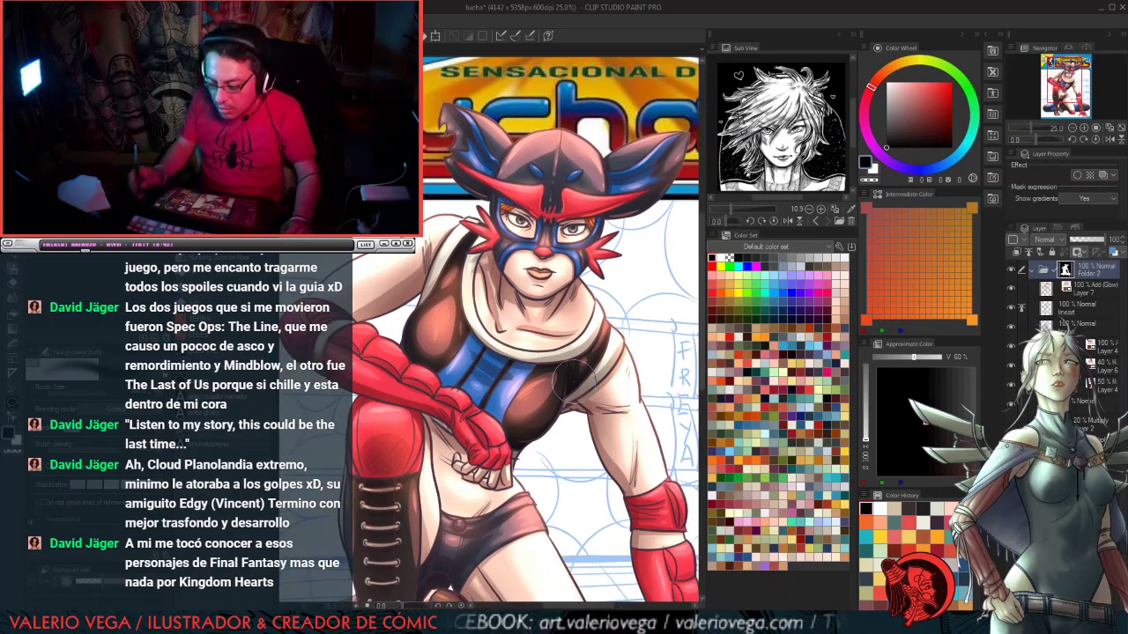
pyautogui.press('Tab')
pyautogui.moveTo(770, 371); pyautogui.dragTo(864, 381)
pyautogui.moveTo(853, 343); pyautogui.dragTo(880, 386)
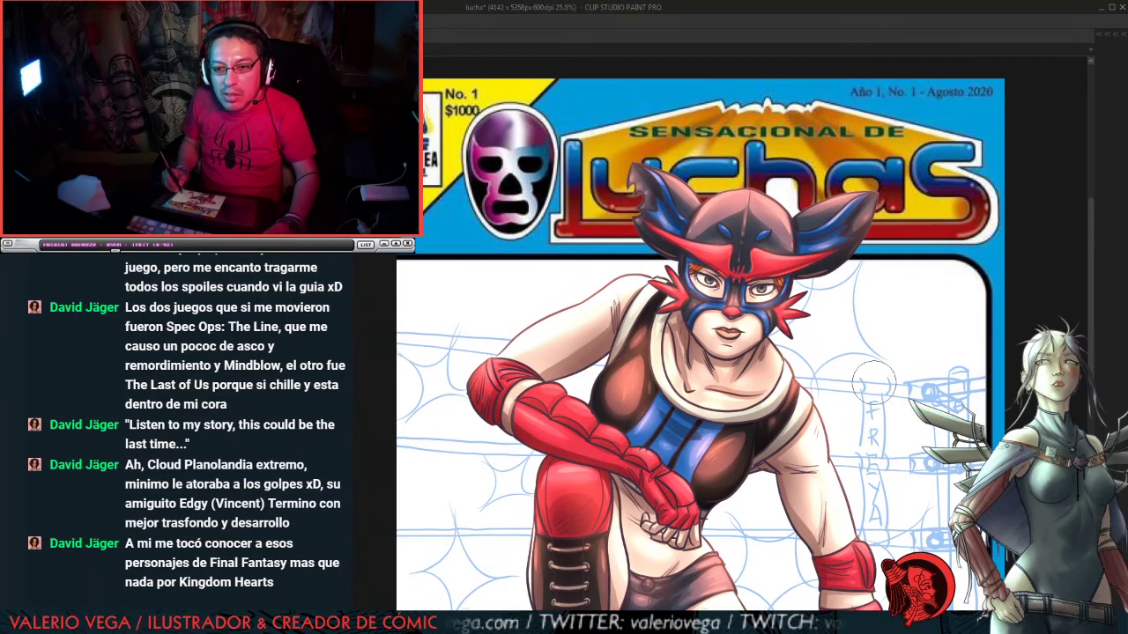
pyautogui.moveTo(884, 472); pyautogui.dragTo(886, 388)
pyautogui.moveTo(876, 458)
pyautogui.mouseDown()
pyautogui.moveTo(883, 340)
pyautogui.moveTo(862, 290)
pyautogui.moveTo(858, 451)
pyautogui.mouseUp()
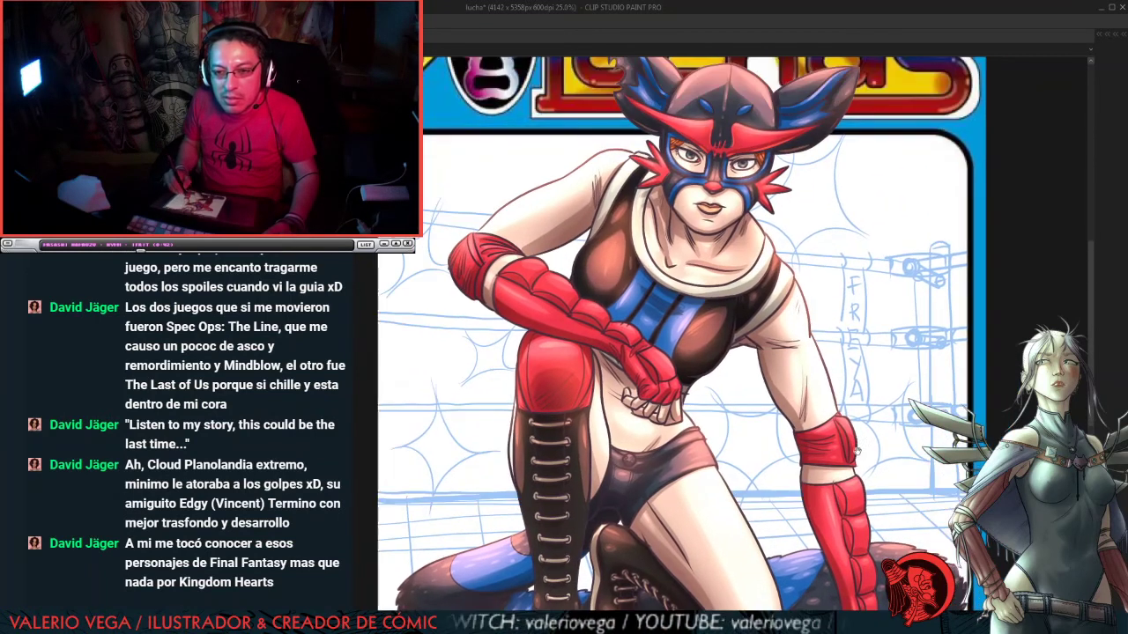
pyautogui.moveTo(840, 282); pyautogui.dragTo(841, 351)
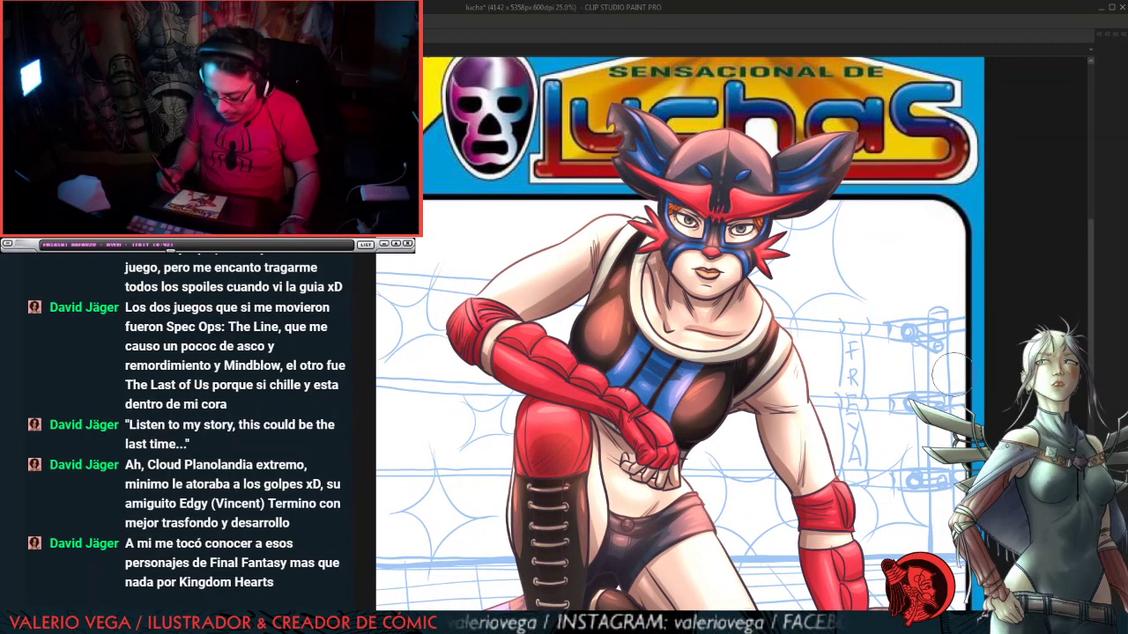
# Step: Add a new layer above Layer 7 in Folder 2, fill it with light red and set its opacity to 10%
pyautogui.press('Tab')
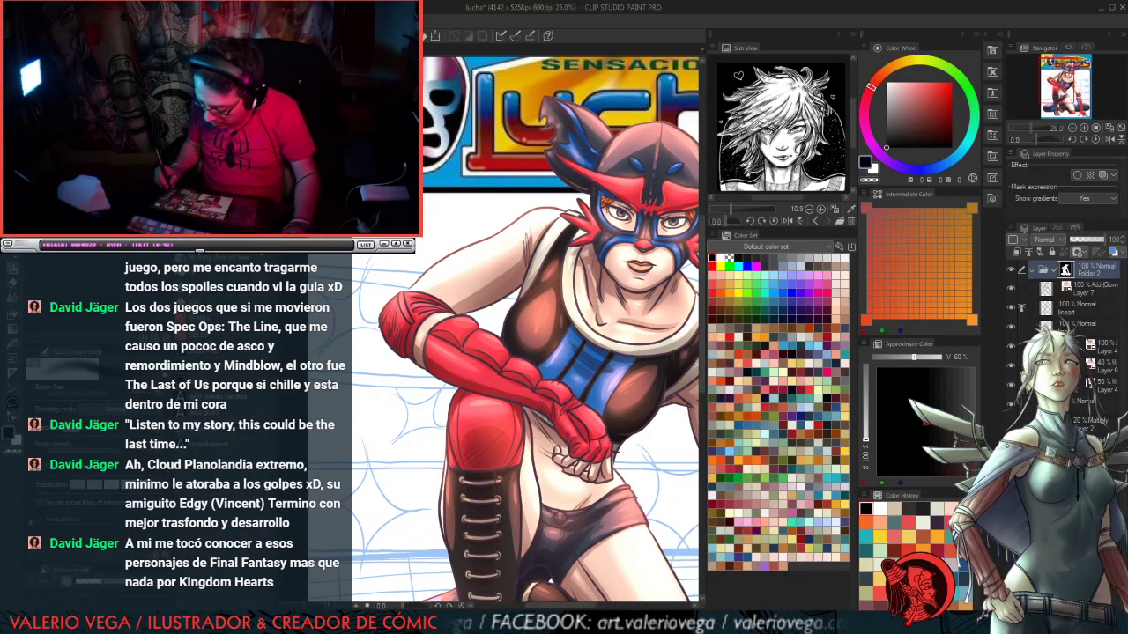
pyautogui.click(1066, 442)
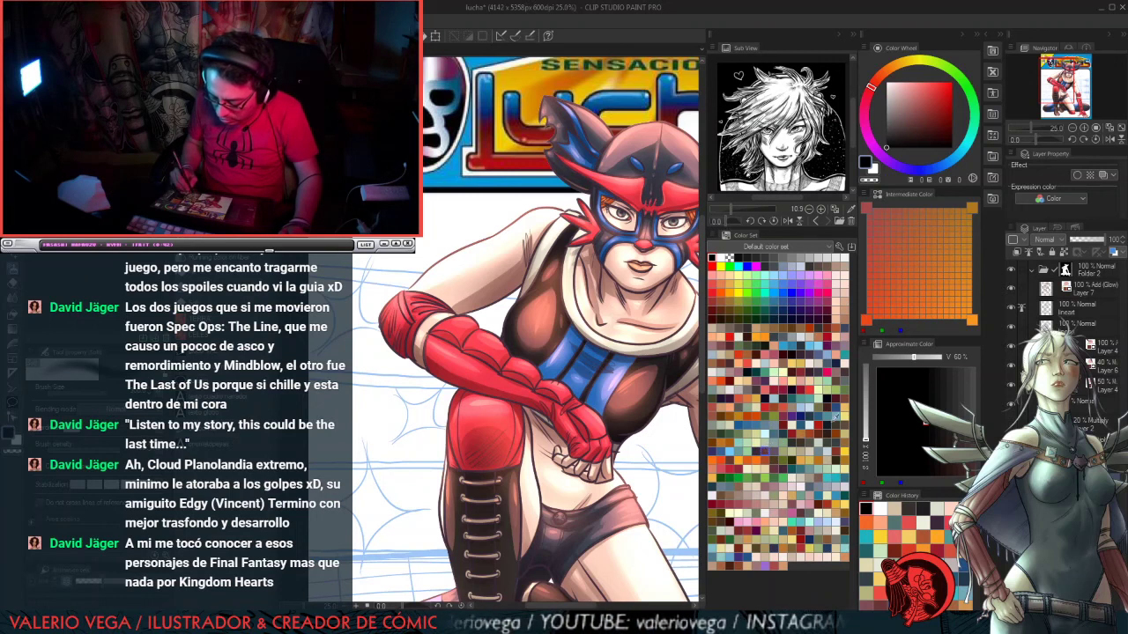
pyautogui.click(764, 451)
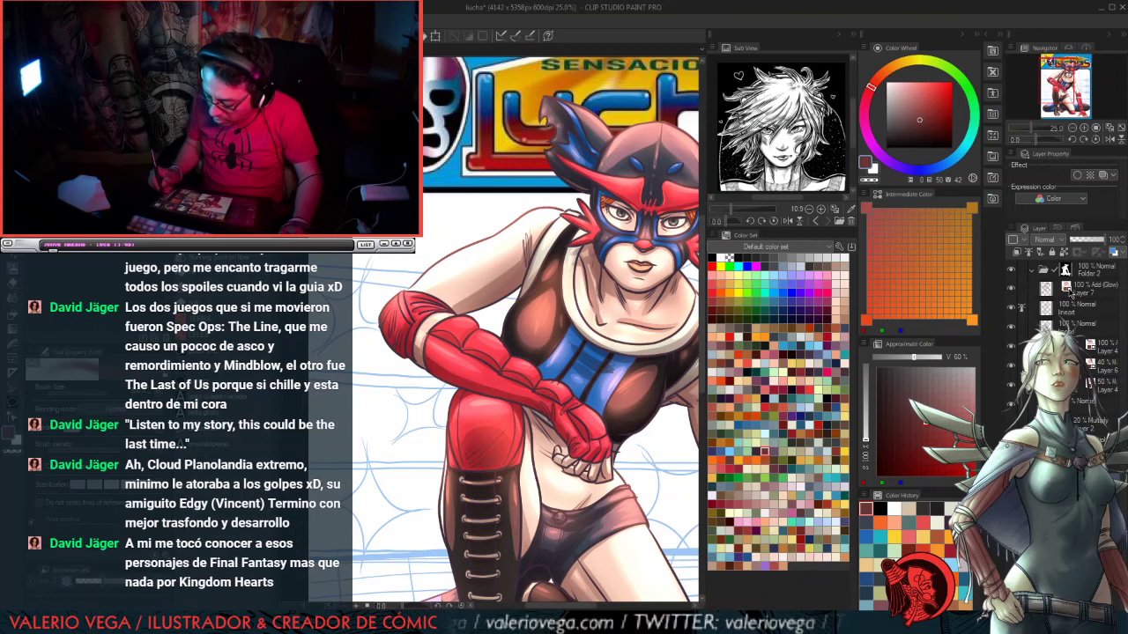
pyautogui.click(1049, 289)
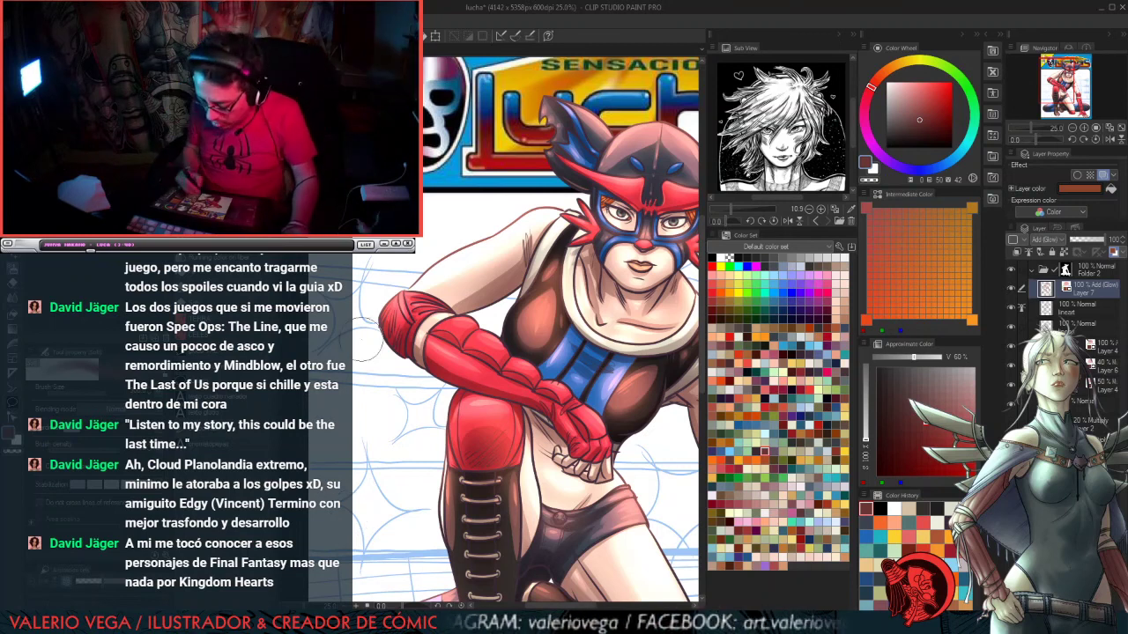
pyautogui.click(770, 388)
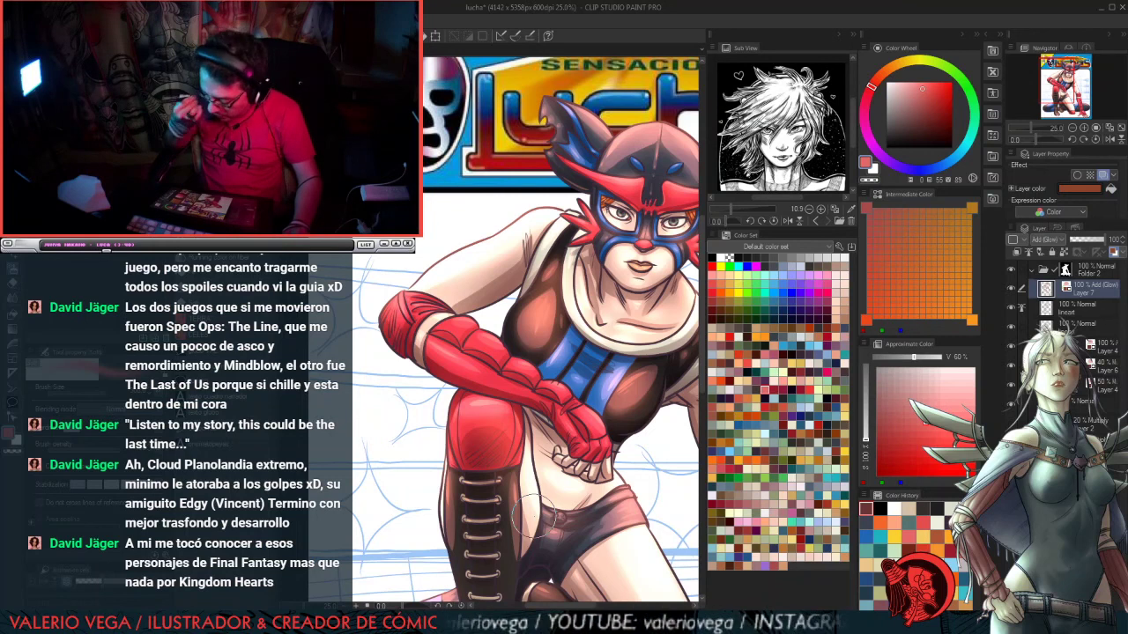
pyautogui.hotkey('ctrl', 'shift', 'n')
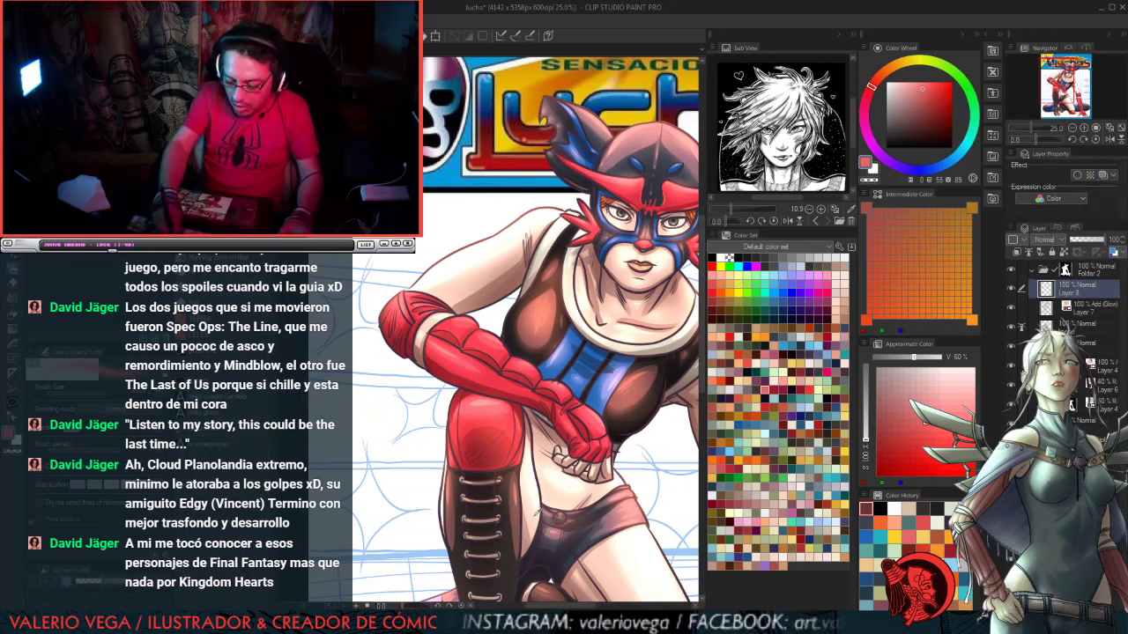
pyautogui.hotkey('alt', 'Delete')
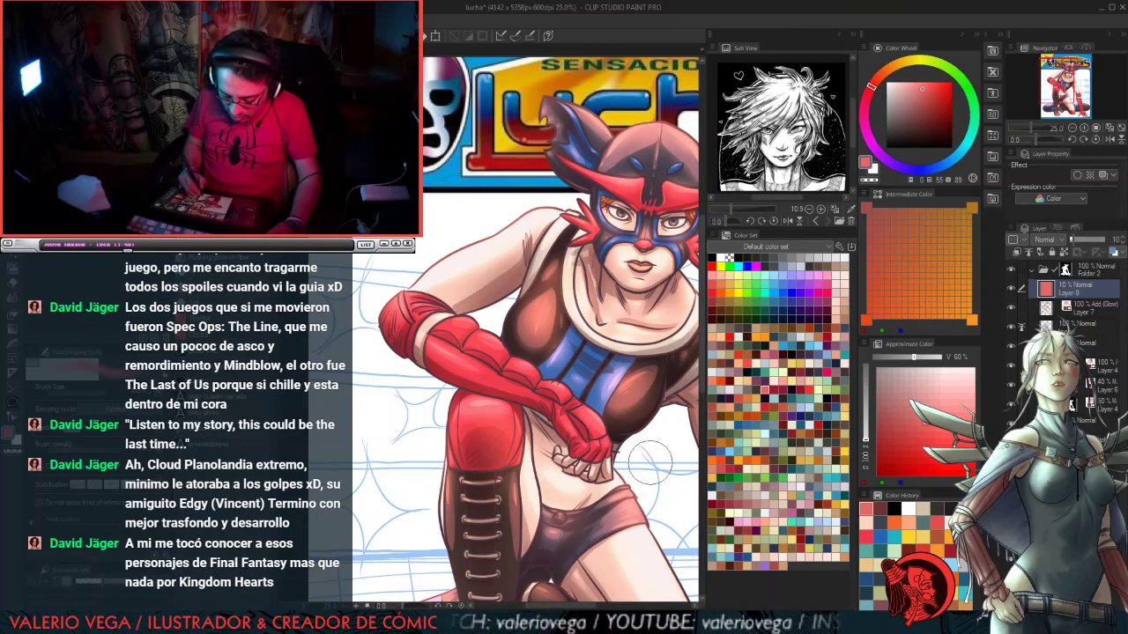
# Step: Check the red-tinted figure from the torso down to the boots, tail and gloves
pyautogui.press('Tab')
pyautogui.moveTo(809, 383); pyautogui.dragTo(858, 323)
pyautogui.moveTo(892, 414)
pyautogui.mouseDown()
pyautogui.moveTo(889, 333)
pyautogui.moveTo(913, 312)
pyautogui.mouseUp()
pyautogui.moveTo(905, 374); pyautogui.dragTo(904, 336)
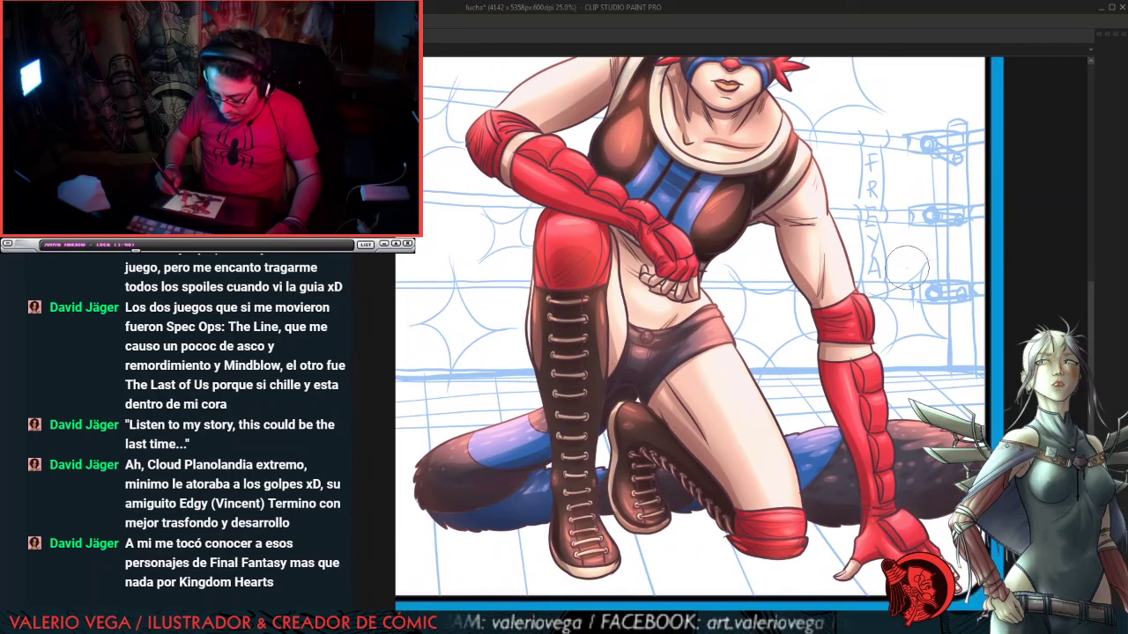
# Step: Set the opacity of the light red tint layer in Folder 2 to 15%
pyautogui.moveTo(901, 249); pyautogui.dragTo(911, 305)
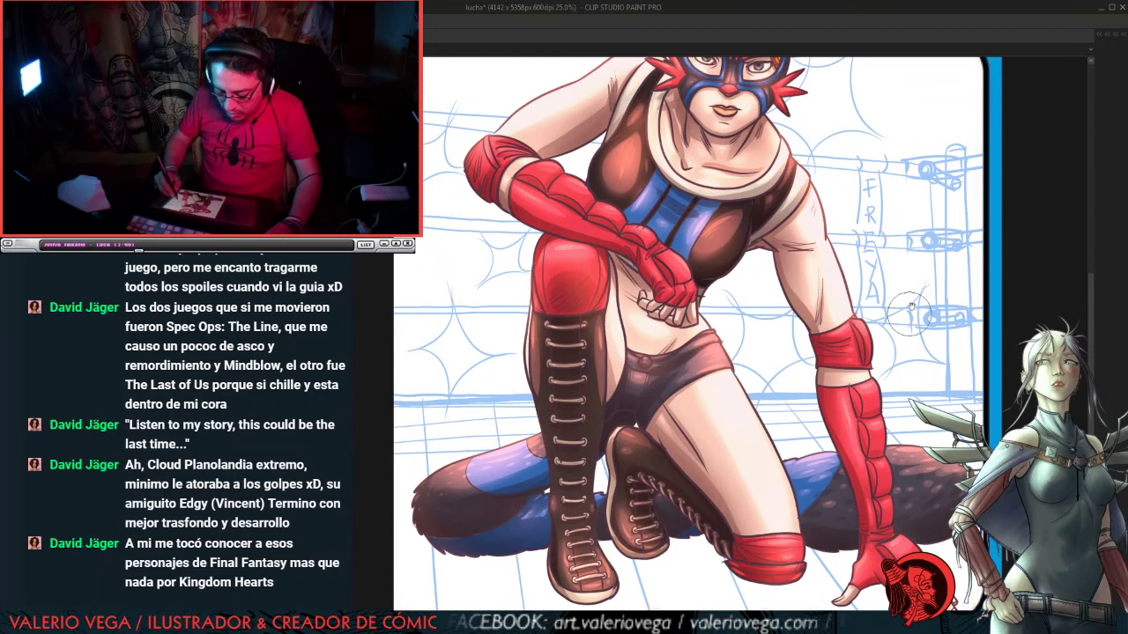
pyautogui.moveTo(915, 224); pyautogui.dragTo(915, 280)
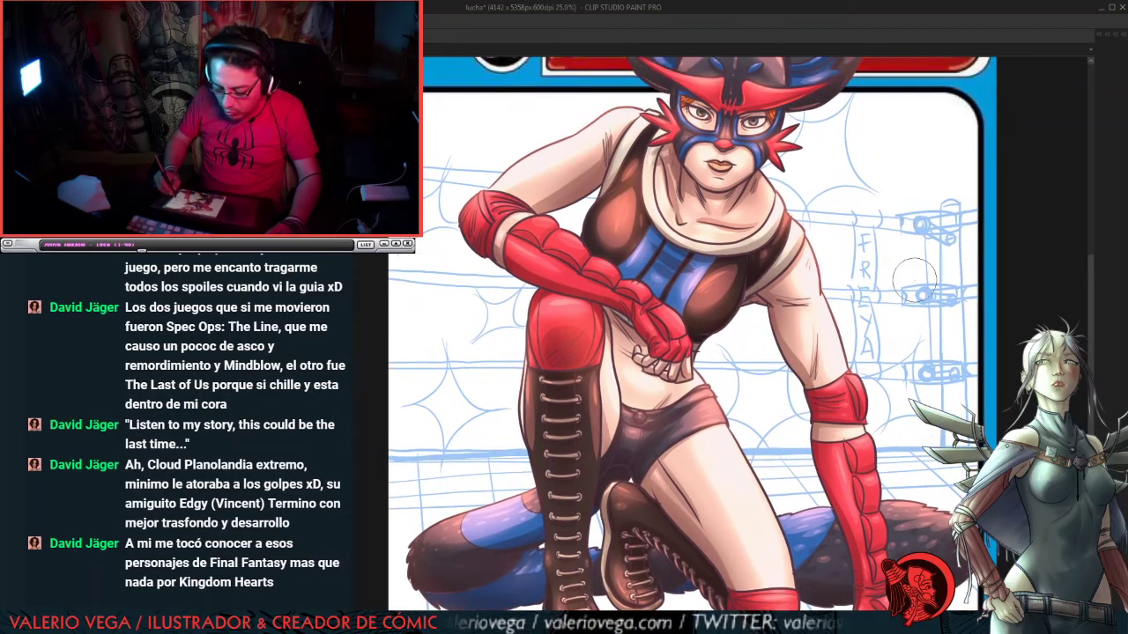
pyautogui.moveTo(914, 220); pyautogui.dragTo(915, 277)
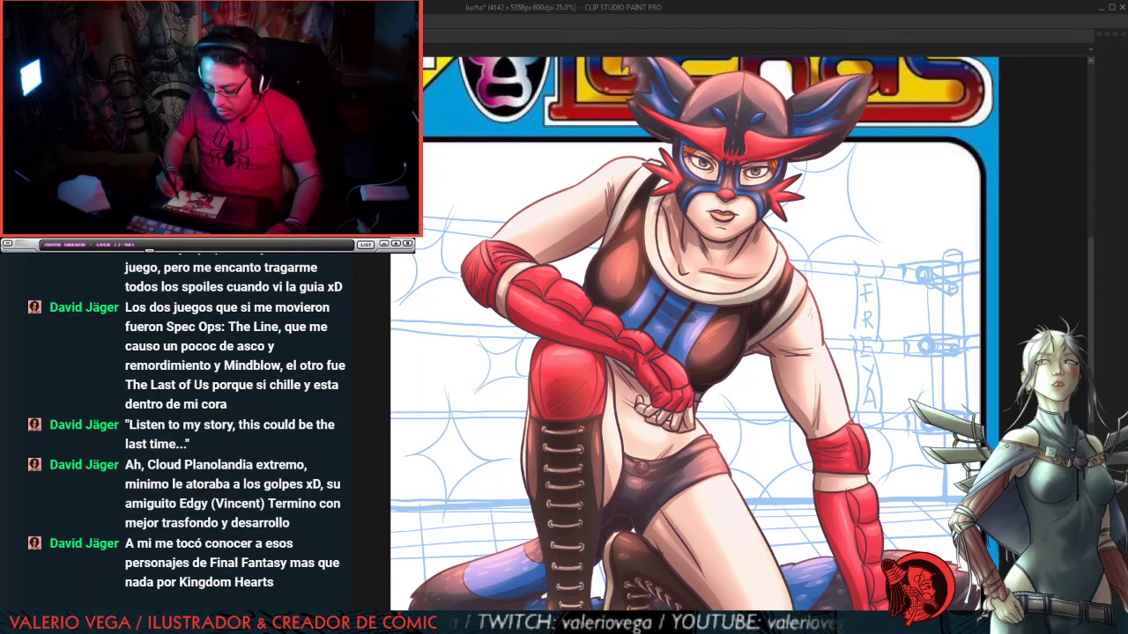
pyautogui.moveTo(892, 235)
pyautogui.mouseDown()
pyautogui.moveTo(885, 272)
pyautogui.moveTo(887, 230)
pyautogui.mouseUp()
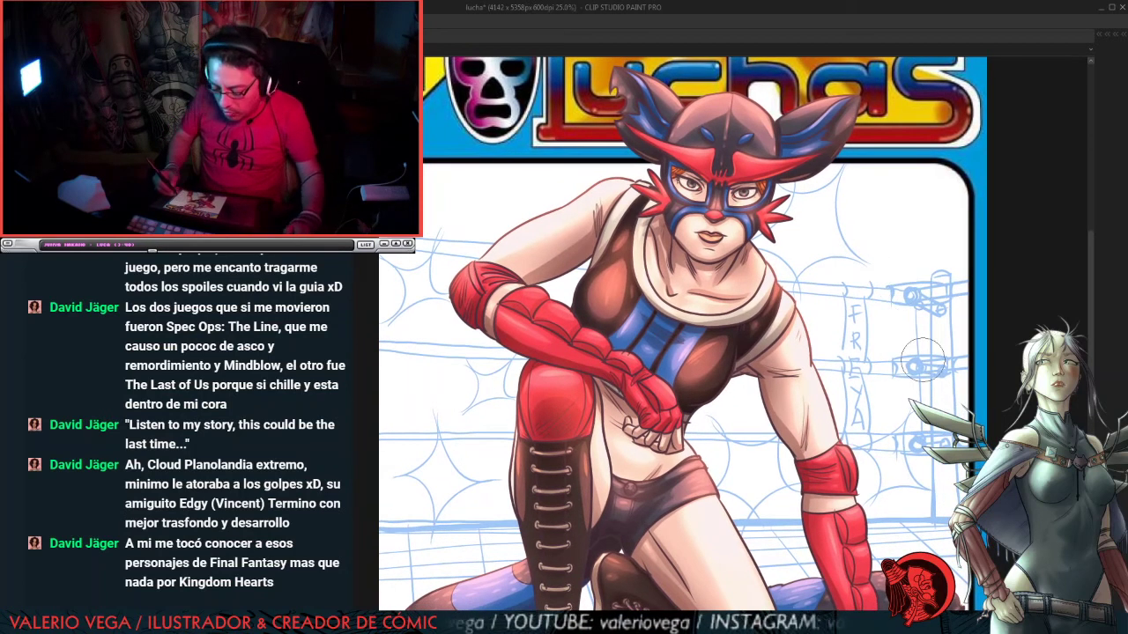
pyautogui.press('Tab')
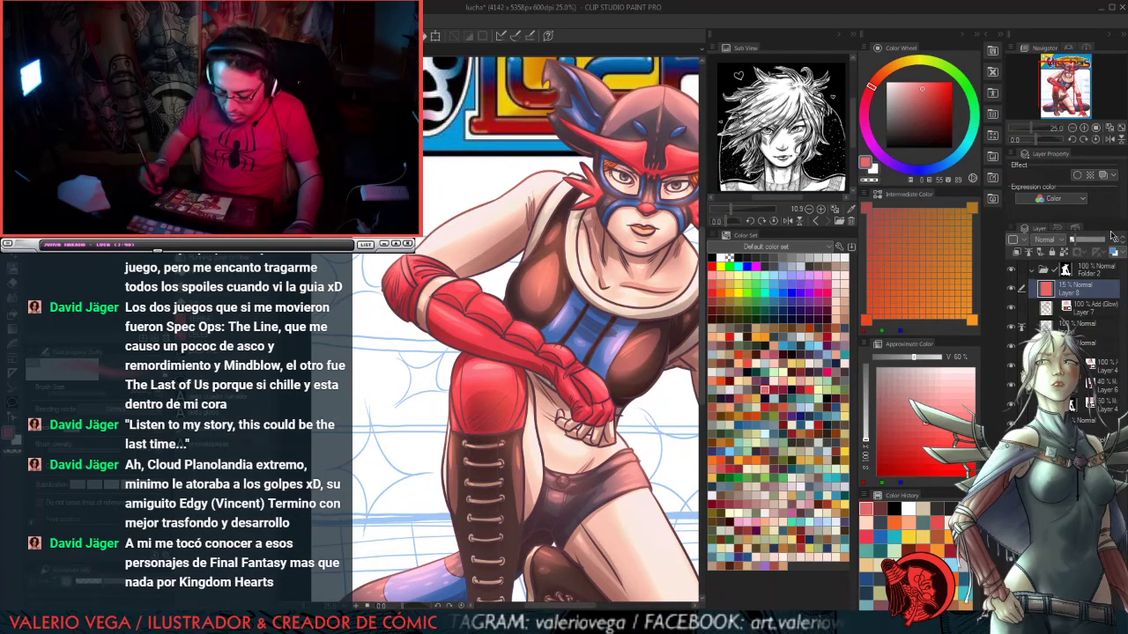
pyautogui.press('Tab')
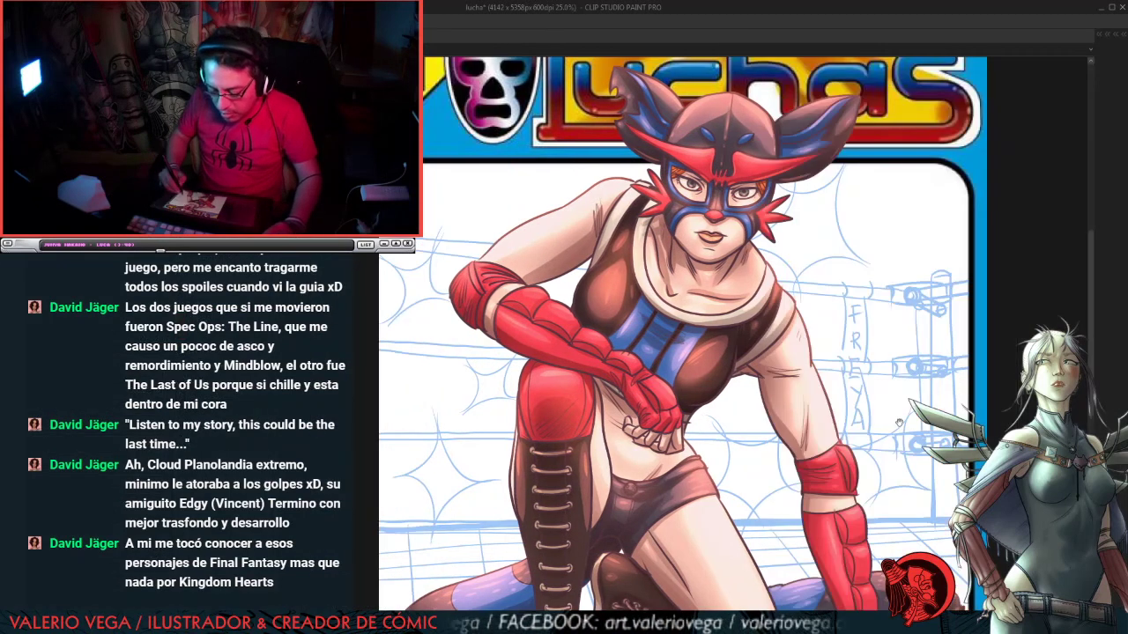
# Step: Examine the tinted figure from the mask down to the boots and tail against the cover logo and frame
pyautogui.scroll(-2, 899, 414)
pyautogui.scroll(-3, 906, 370)
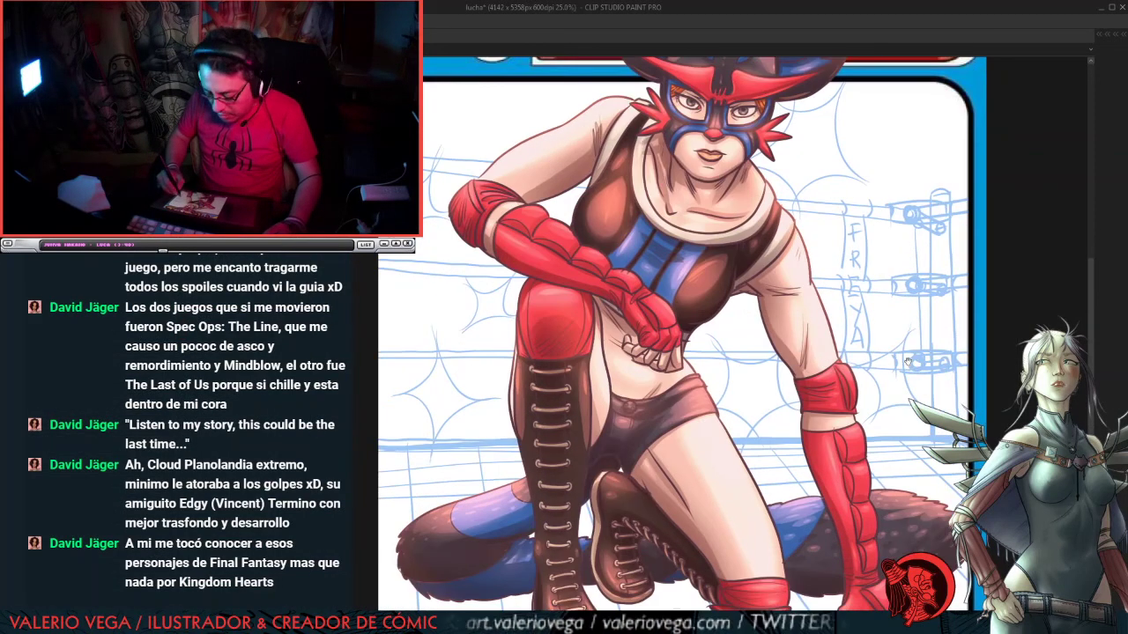
pyautogui.scroll(-4, 907, 353)
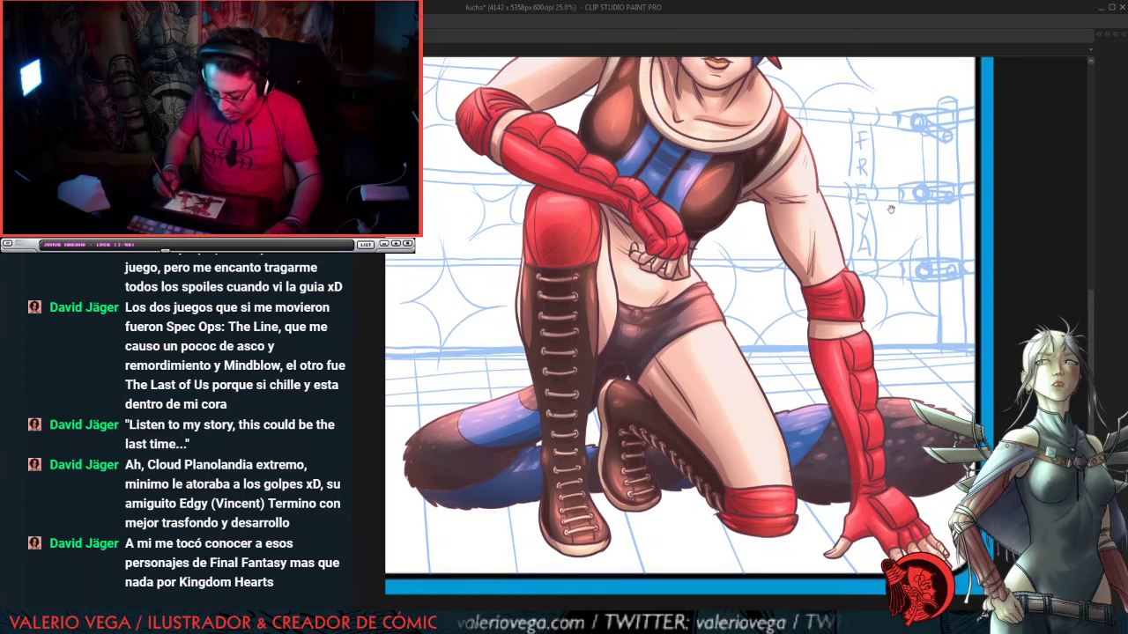
pyautogui.moveTo(890, 209); pyautogui.dragTo(924, 302)
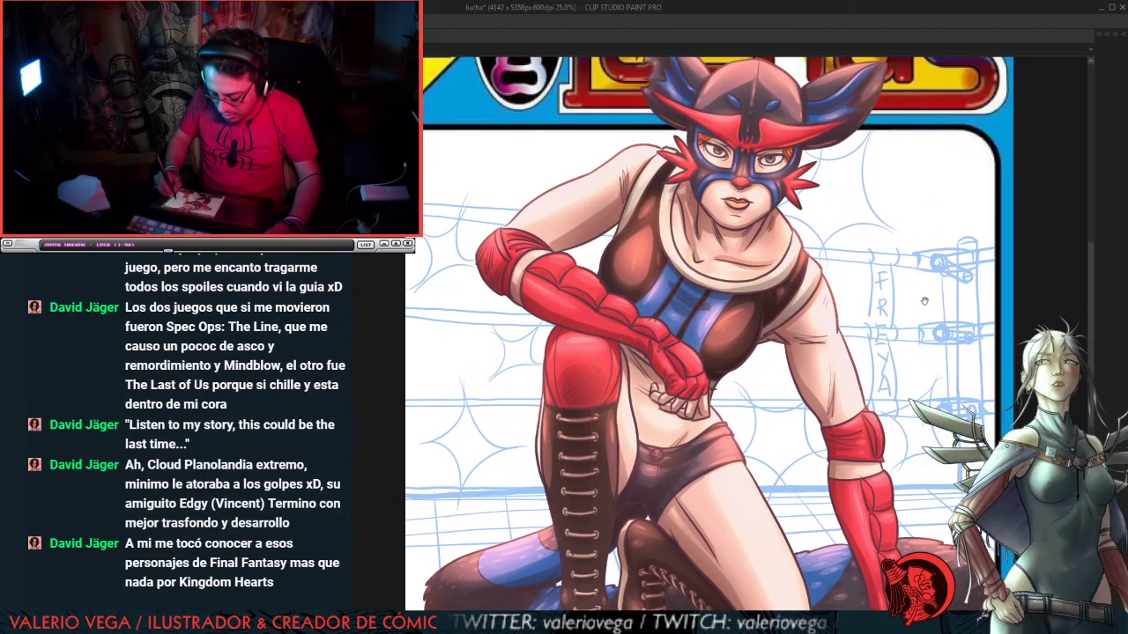
pyautogui.scroll(4, 925, 247)
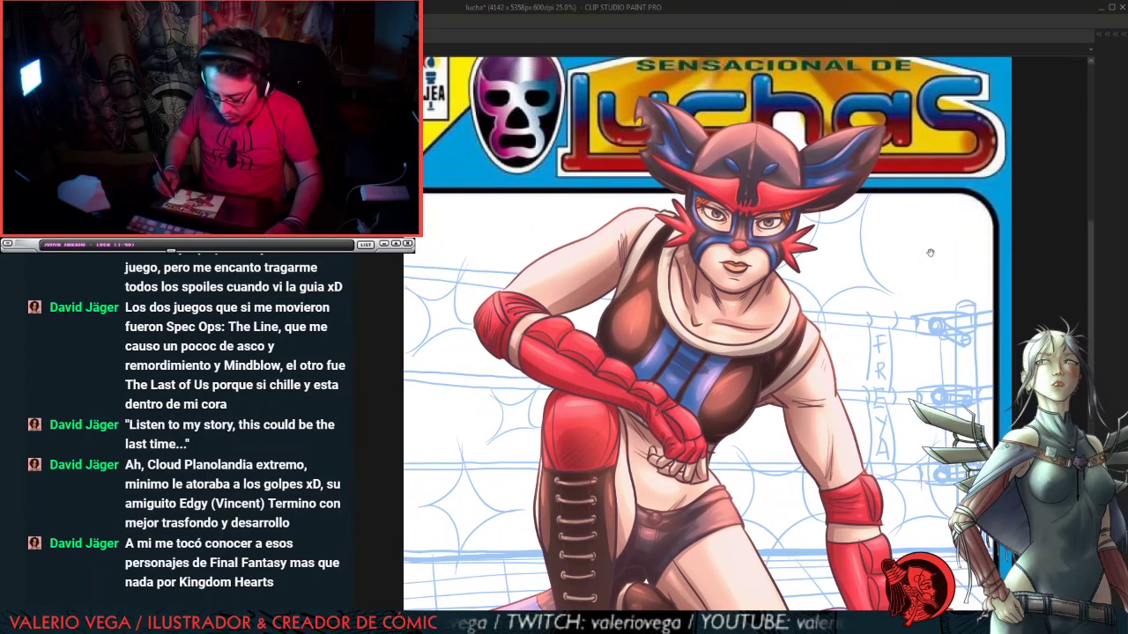
pyautogui.scroll(2, 929, 253)
pyautogui.scroll(-3, 929, 321)
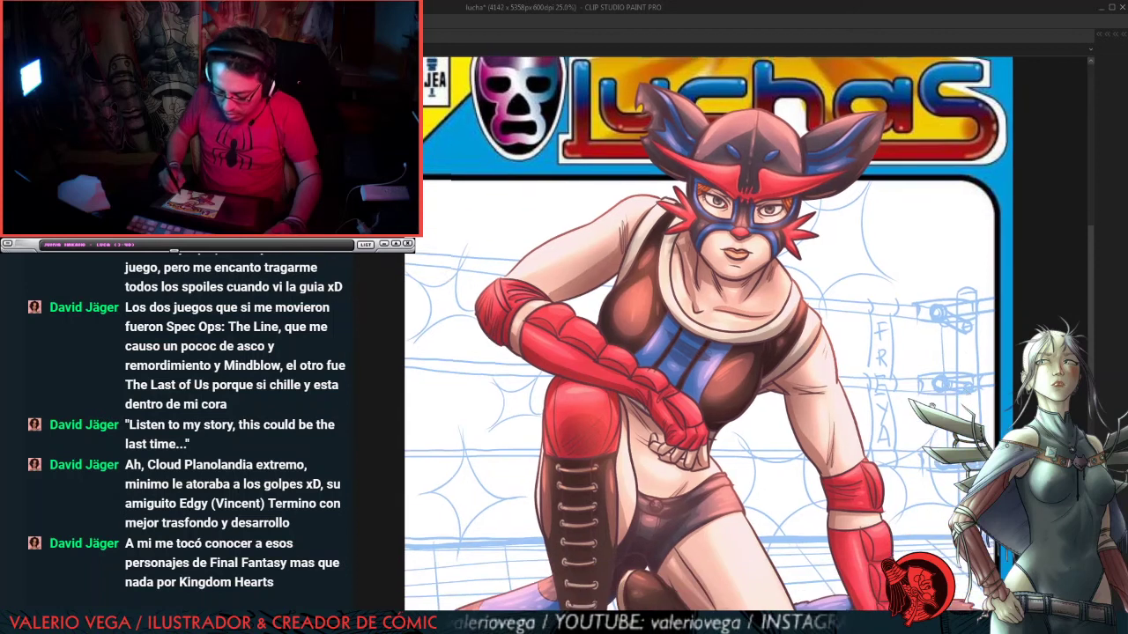
pyautogui.scroll(-4, 929, 301)
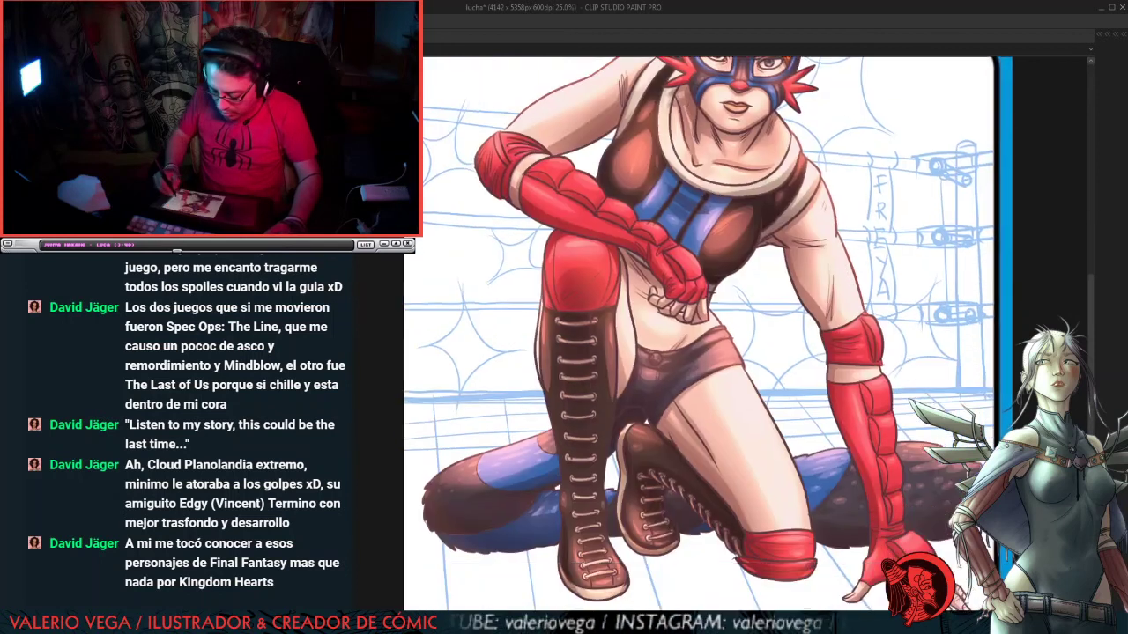
pyautogui.scroll(-3, 929, 301)
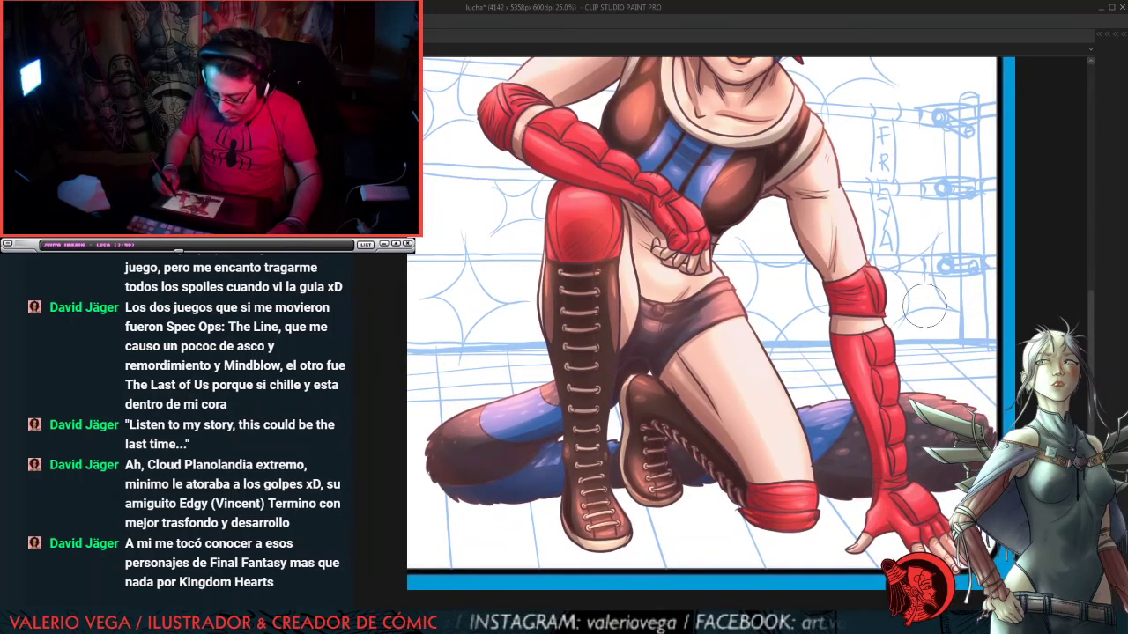
pyautogui.scroll(5, 934, 291)
pyautogui.scroll(3, 940, 279)
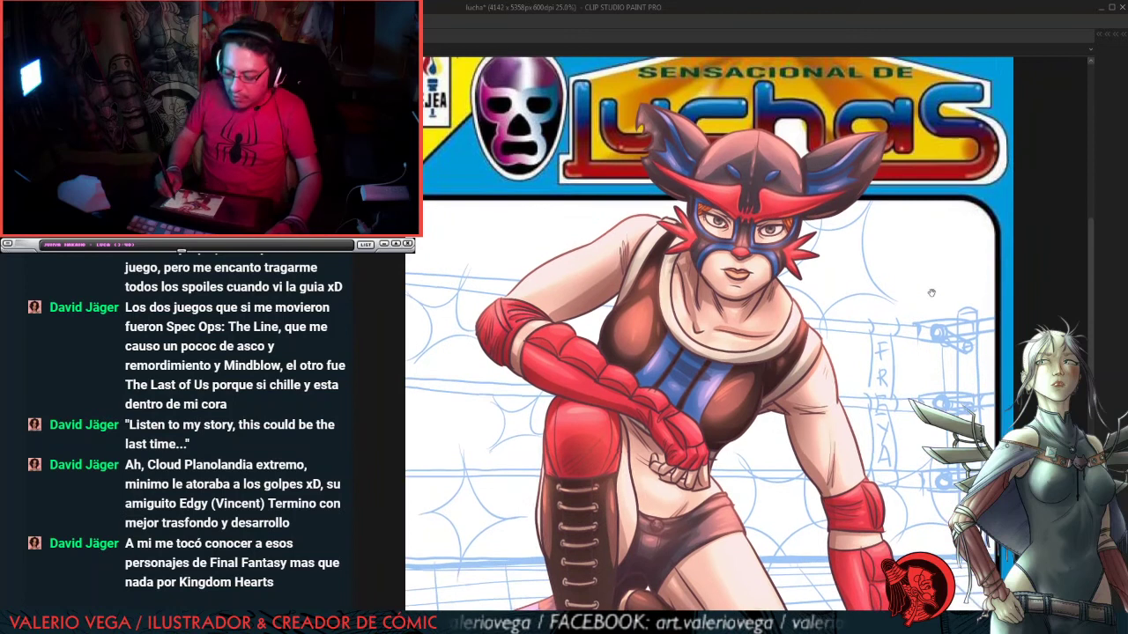
pyautogui.scroll(-1, 939, 282)
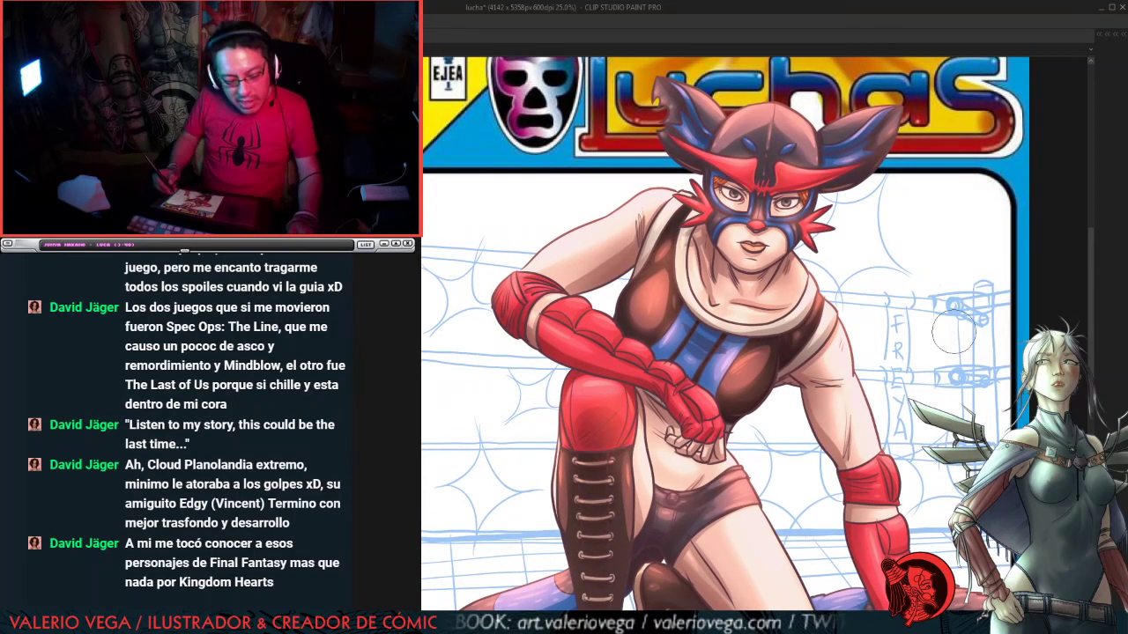
# Step: Add a new layer directly above Layer 7 in Folder 2 and set its blending mode to Add (Glow)
pyautogui.press('Tab')
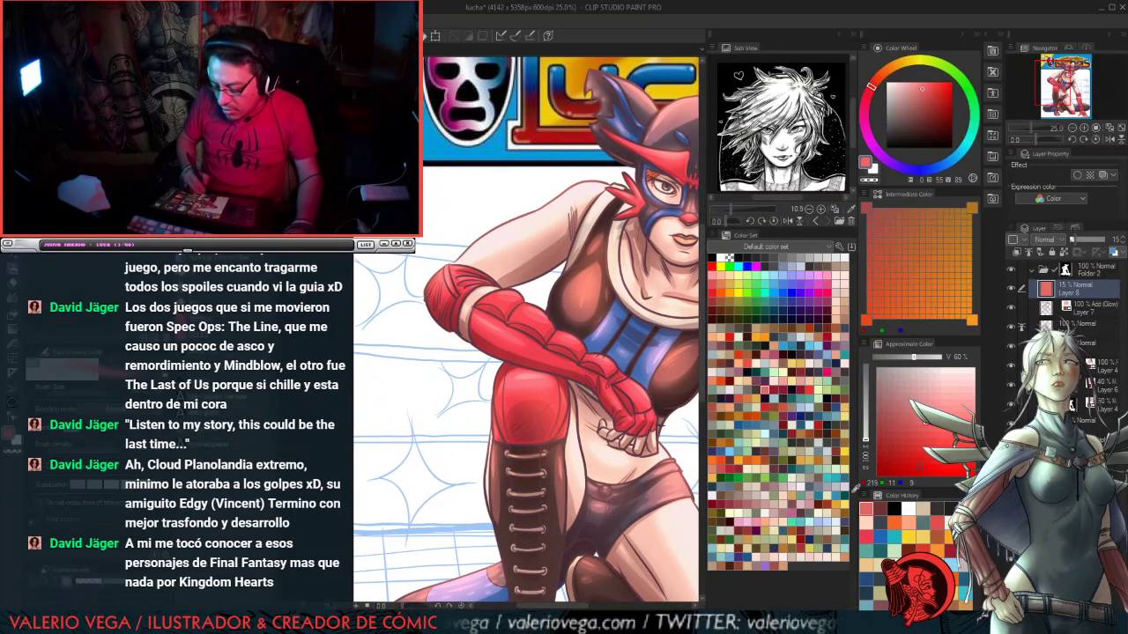
pyautogui.click(1065, 305)
pyautogui.hotkey('ctrl', 'shift', 'n')
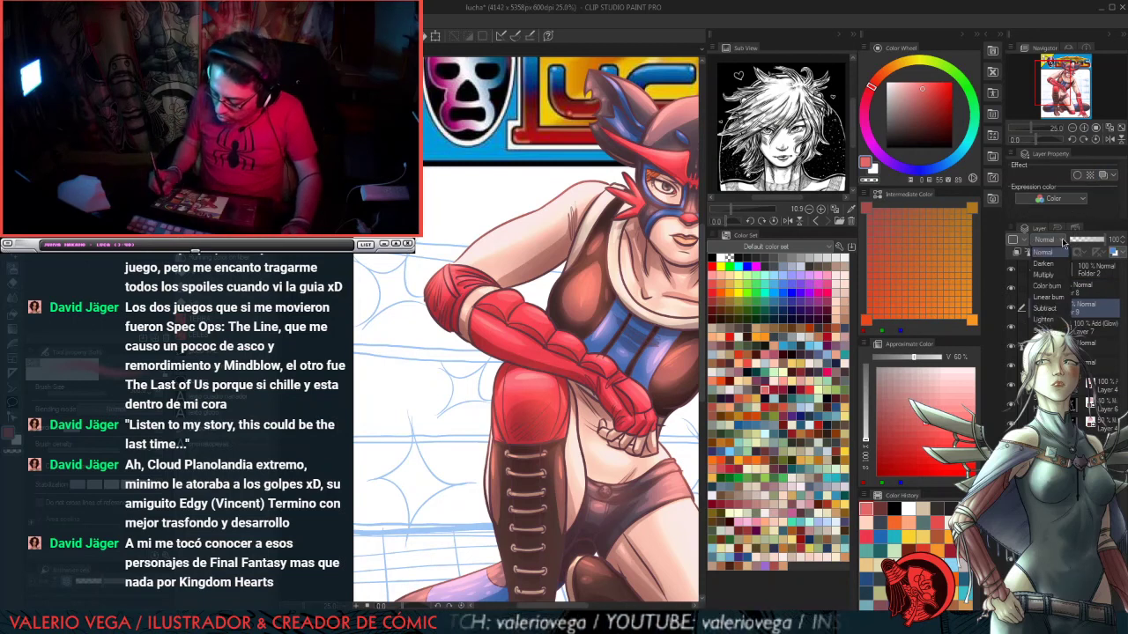
pyautogui.click(1064, 241)
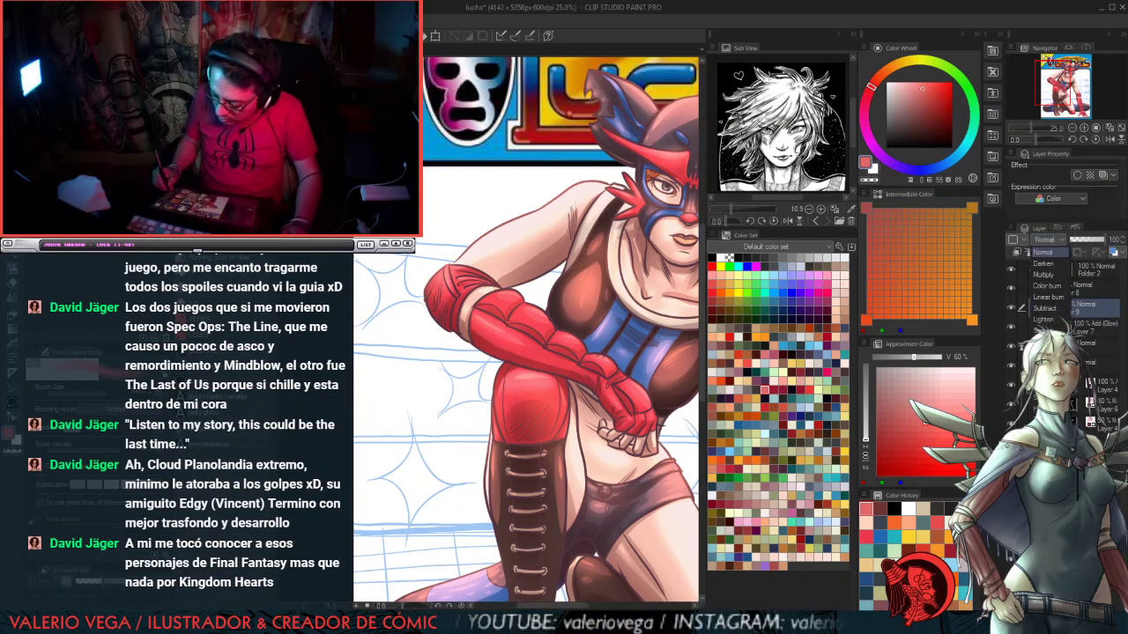
pyautogui.click(1048, 374)
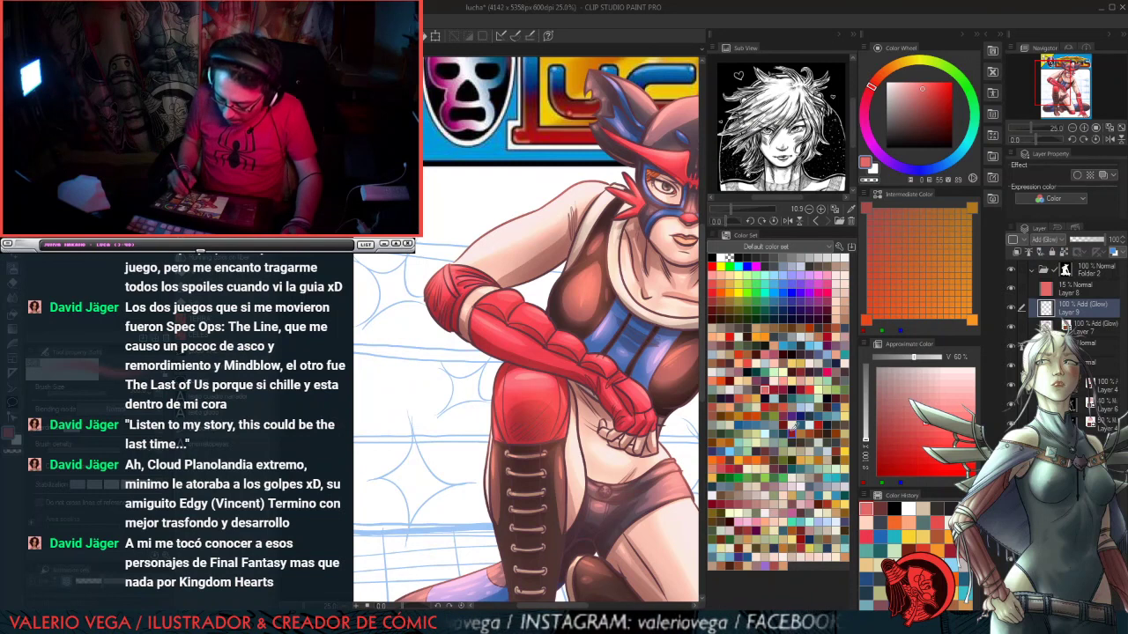
# Step: Enable the layer color effect on the new glow layer and sample reddish brown 8C442B from the color set for it
pyautogui.click(1103, 177)
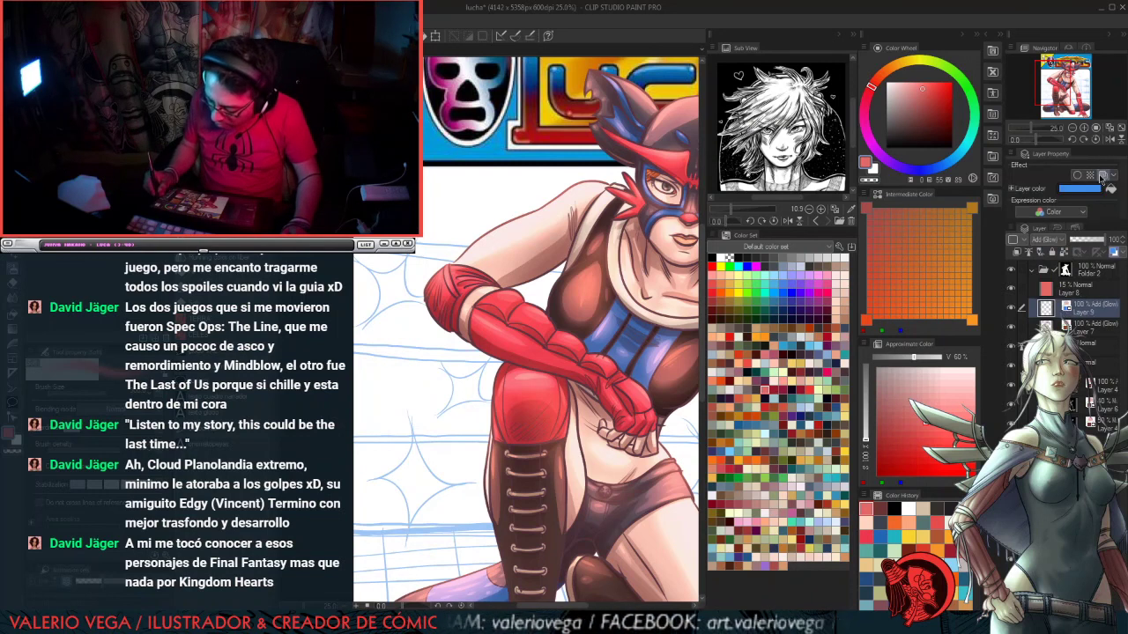
pyautogui.click(1091, 189)
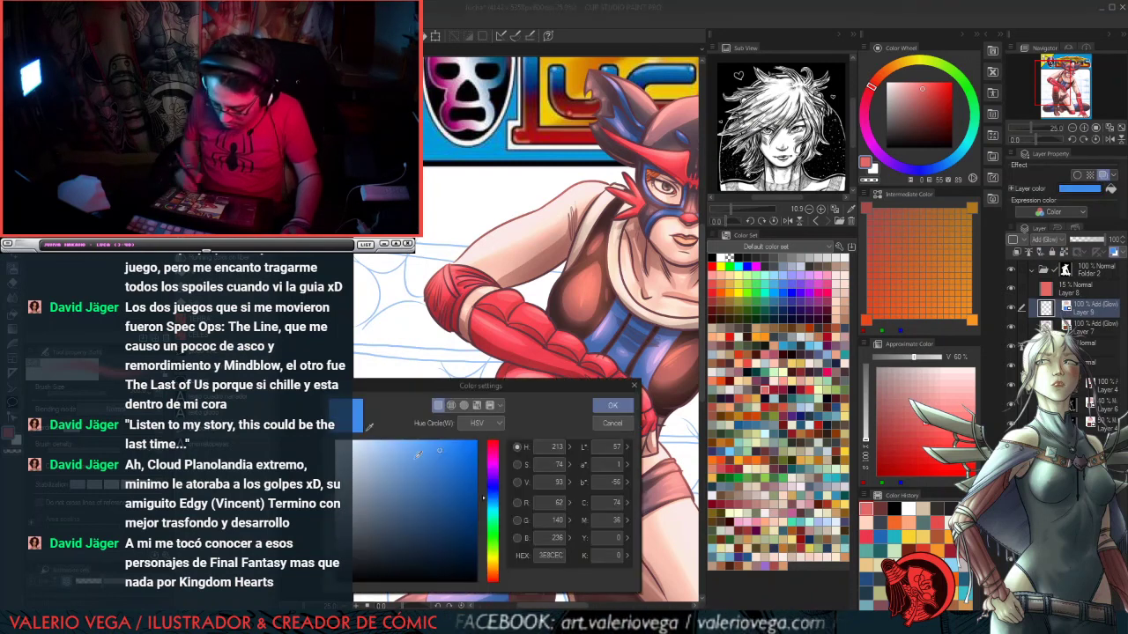
pyautogui.click(370, 429)
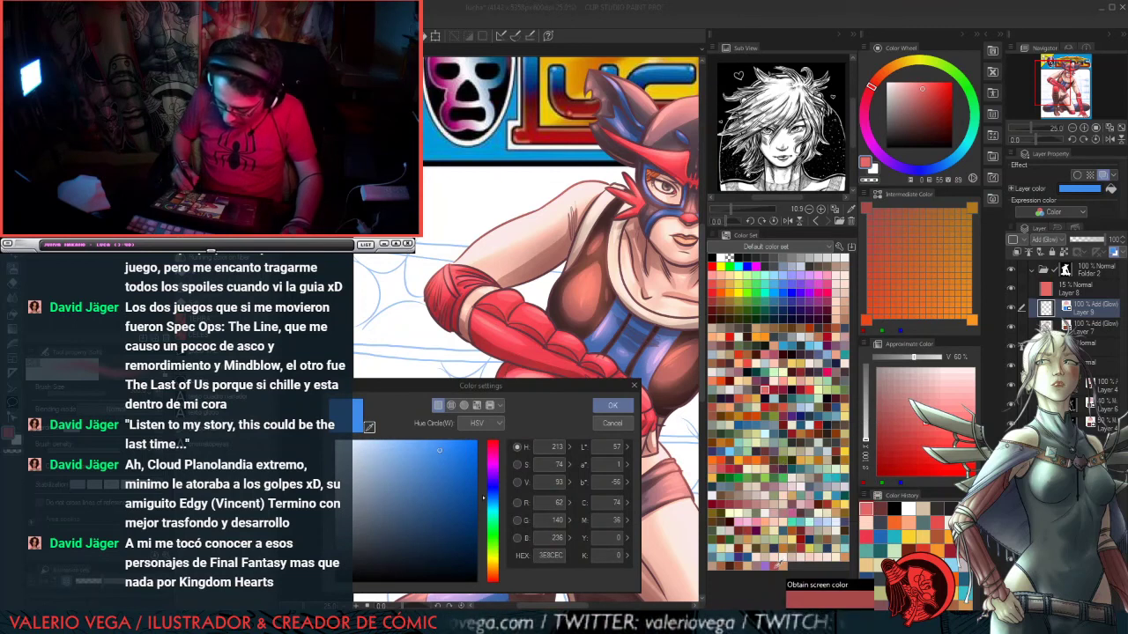
pyautogui.click(743, 558)
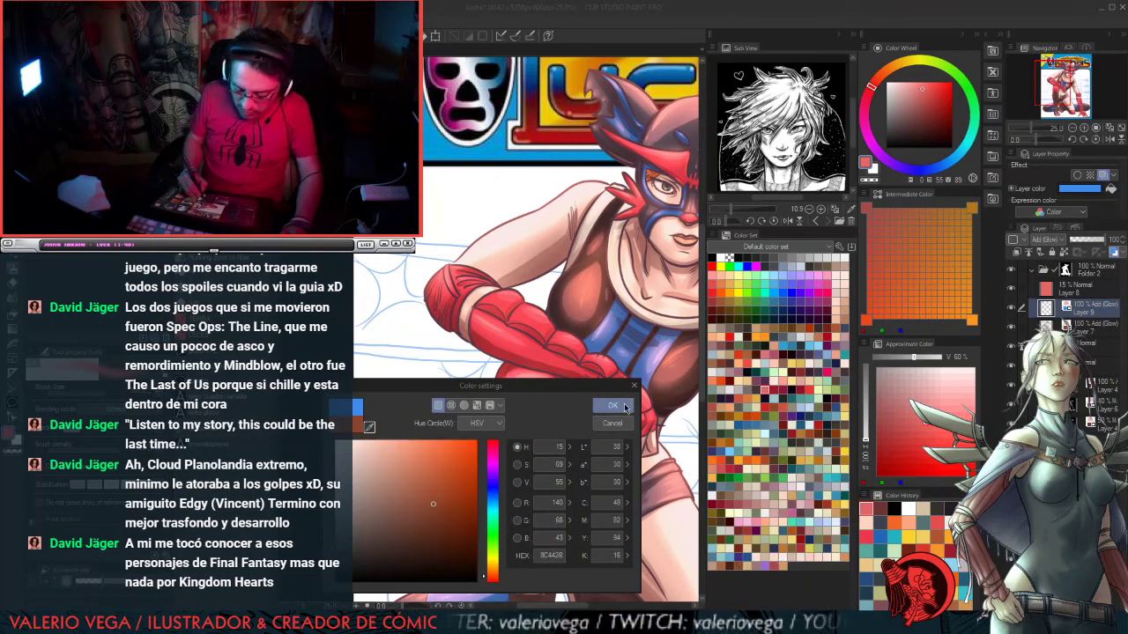
pyautogui.click(612, 406)
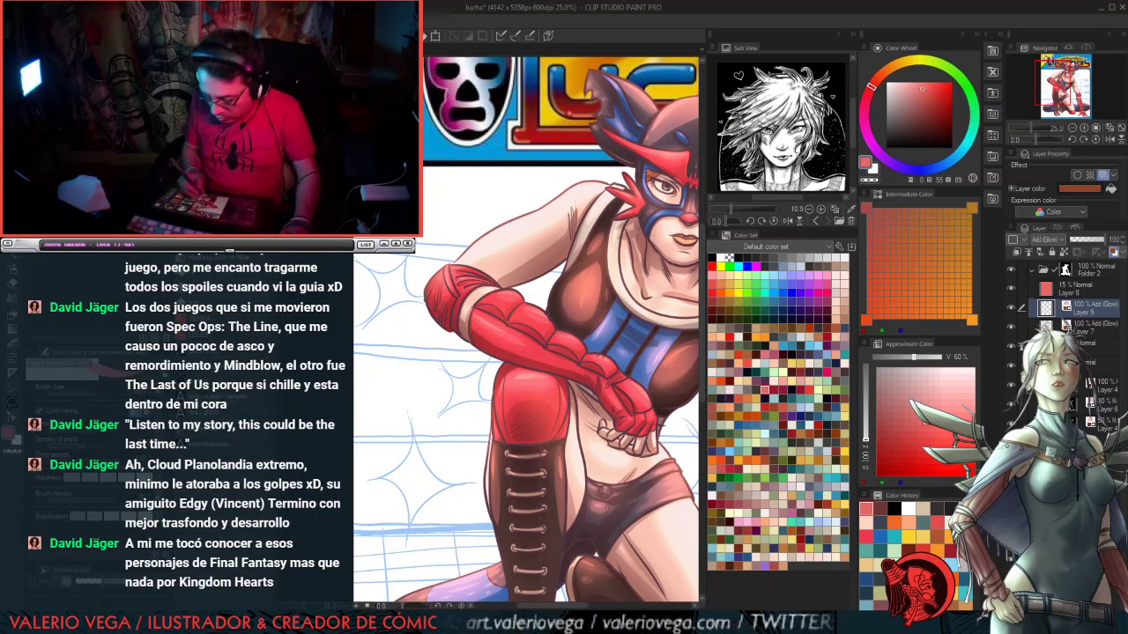
# Step: Try painting short dashed highlights down the central seam of the mask's forehead at 100% zoom
pyautogui.hotkey('ctrl', 'alt', '0')
pyautogui.press('Tab')
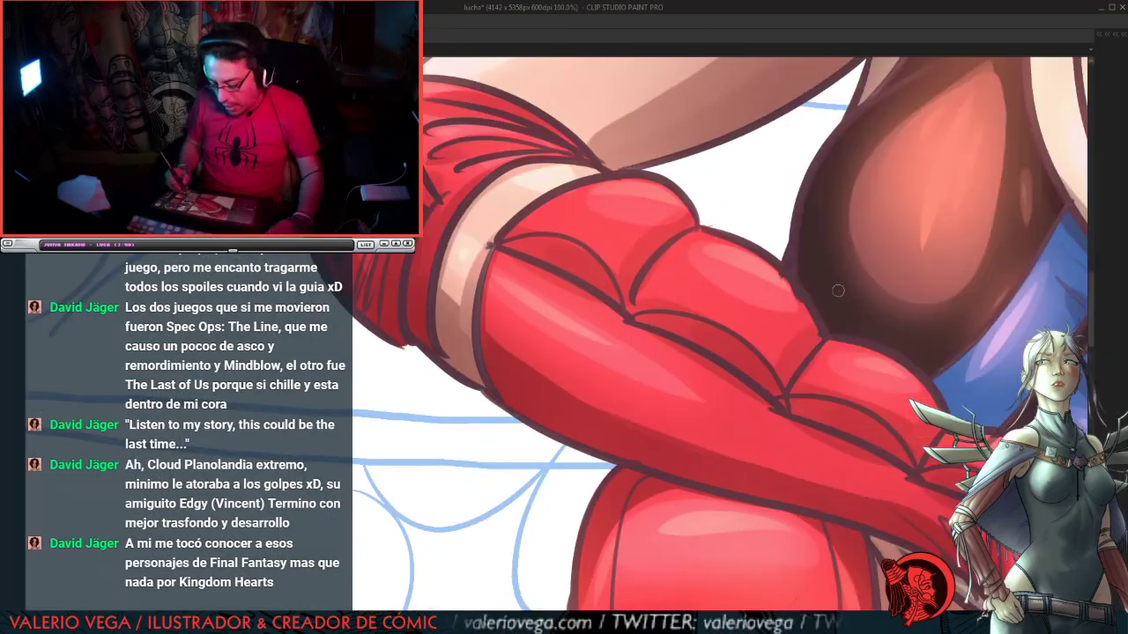
pyautogui.moveTo(967, 133); pyautogui.dragTo(608, 423)
pyautogui.moveTo(885, 194)
pyautogui.mouseDown()
pyautogui.moveTo(771, 320)
pyautogui.moveTo(603, 426)
pyautogui.mouseUp()
pyautogui.scroll(5, 890, 322)
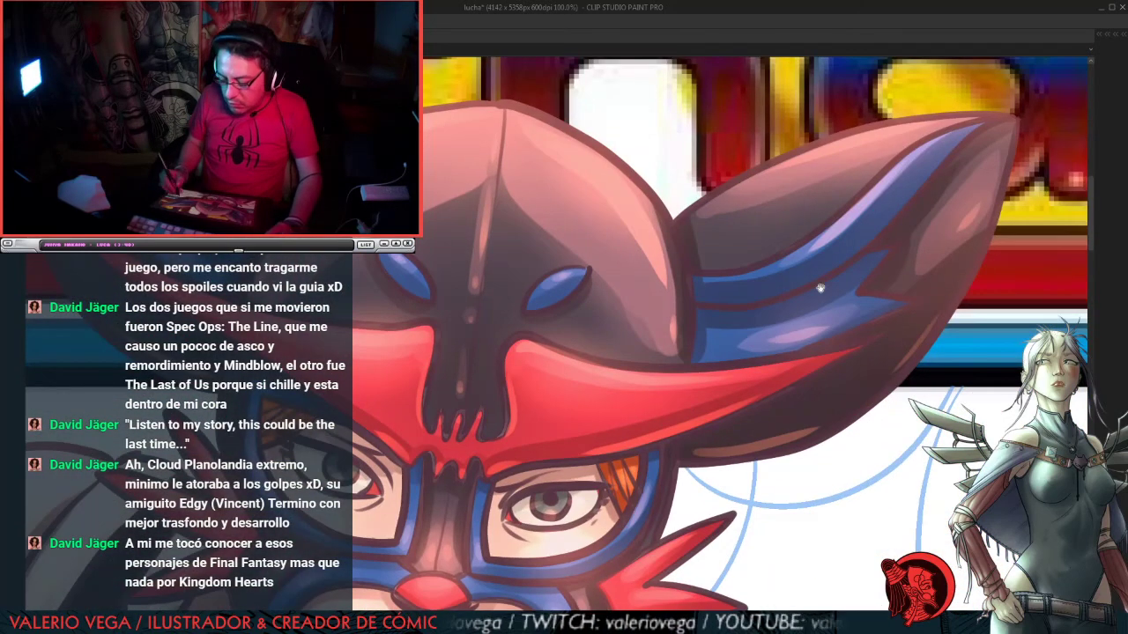
pyautogui.moveTo(821, 288)
pyautogui.mouseDown()
pyautogui.moveTo(820, 327)
pyautogui.moveTo(833, 263)
pyautogui.mouseUp()
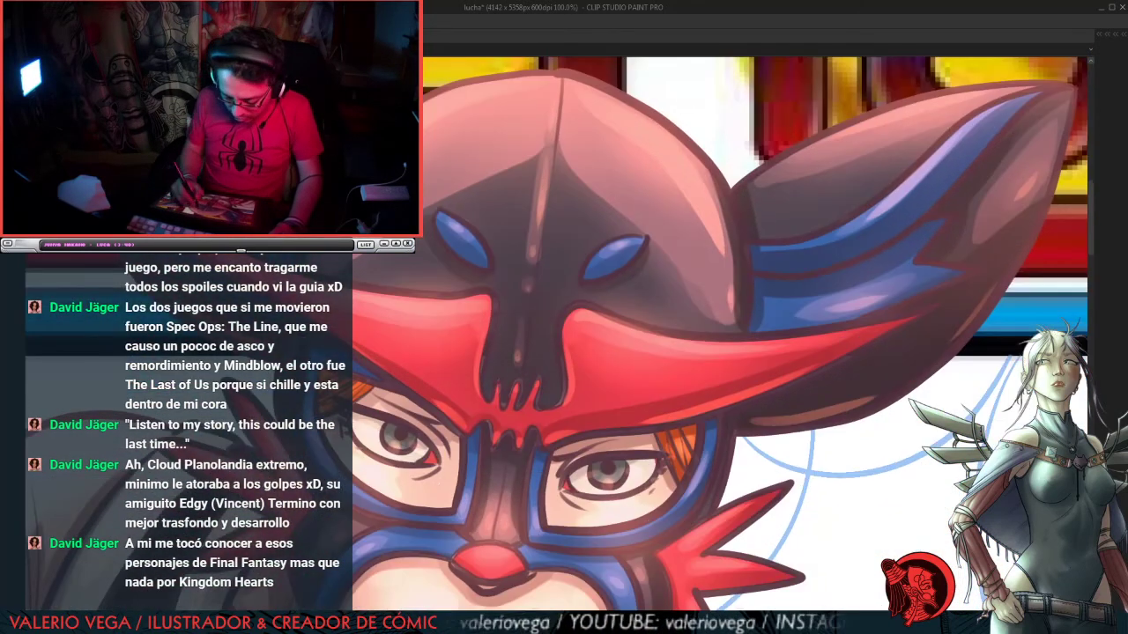
pyautogui.moveTo(697, 247); pyautogui.dragTo(766, 287)
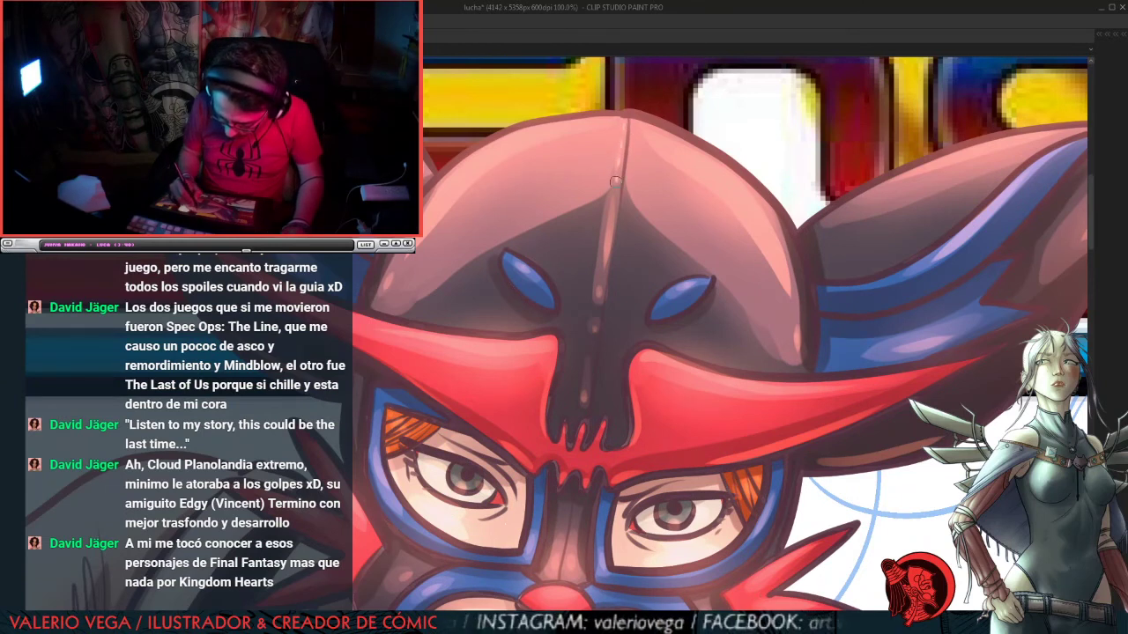
pyautogui.moveTo(605, 280); pyautogui.dragTo(594, 340)
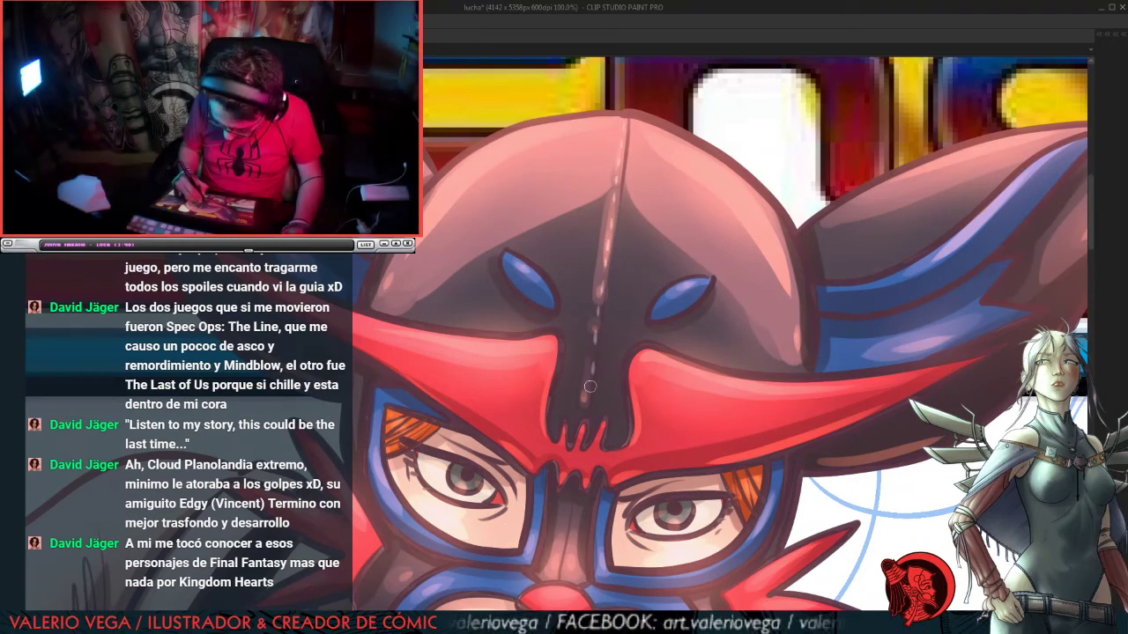
pyautogui.moveTo(590, 383); pyautogui.dragTo(586, 403)
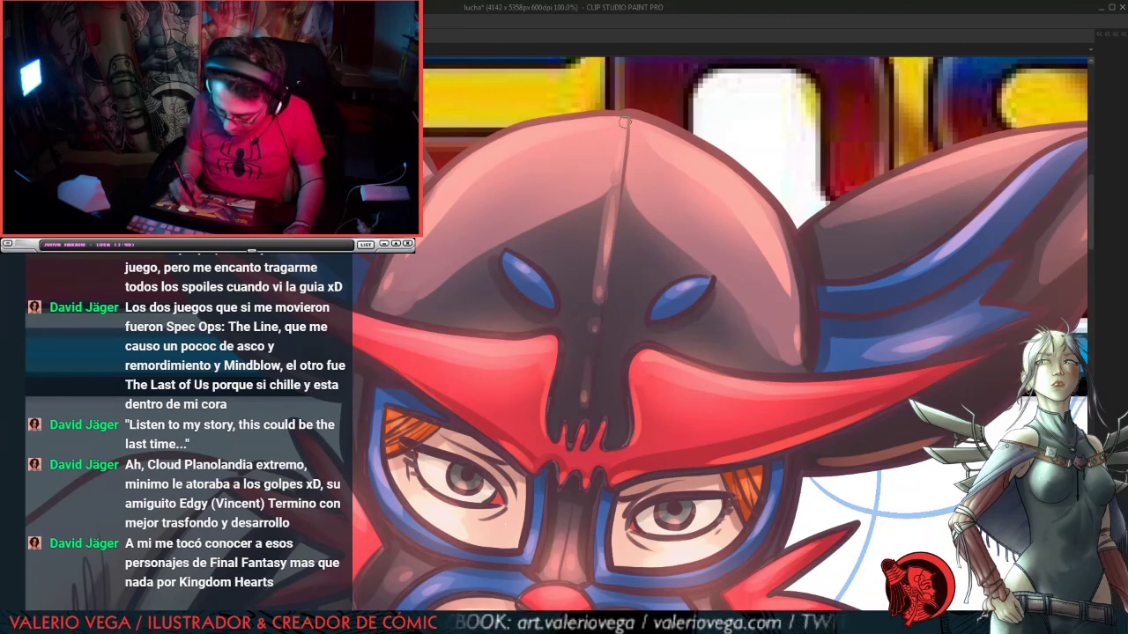
# Step: Change the glow layer's layer color to a dark maroon and choose black as the drawing color
pyautogui.press('Tab')
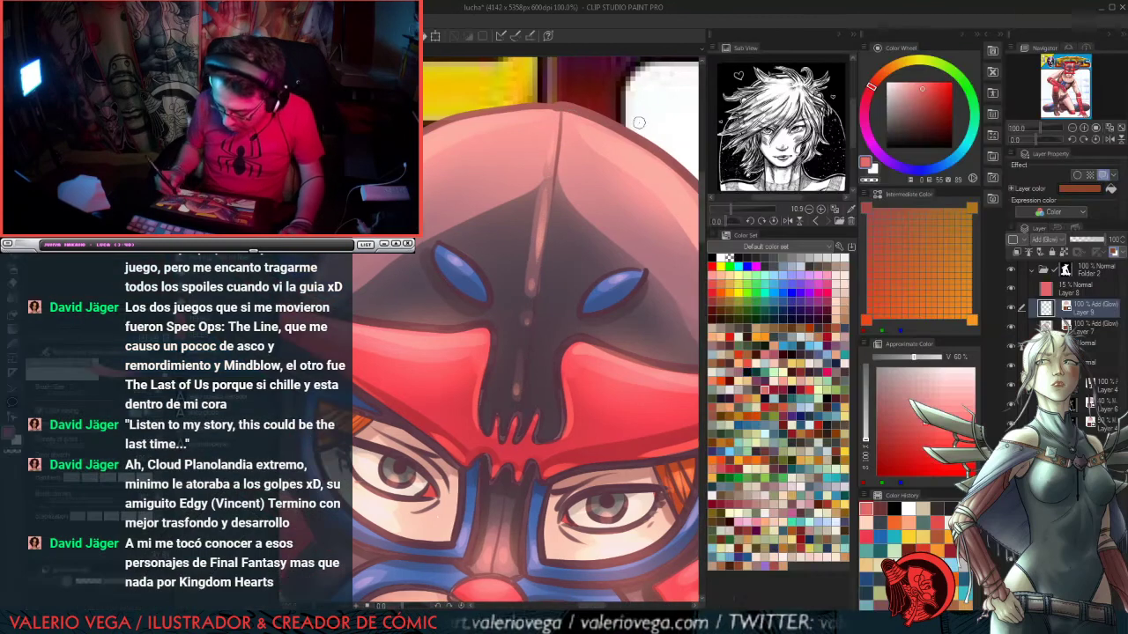
pyautogui.click(1077, 190)
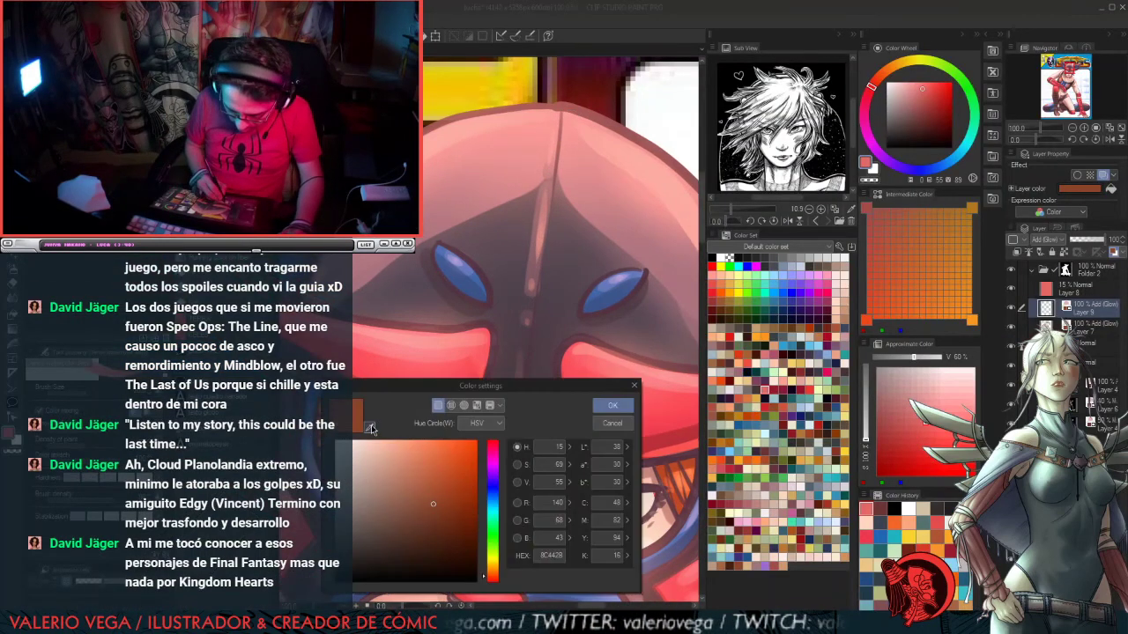
pyautogui.click(370, 428)
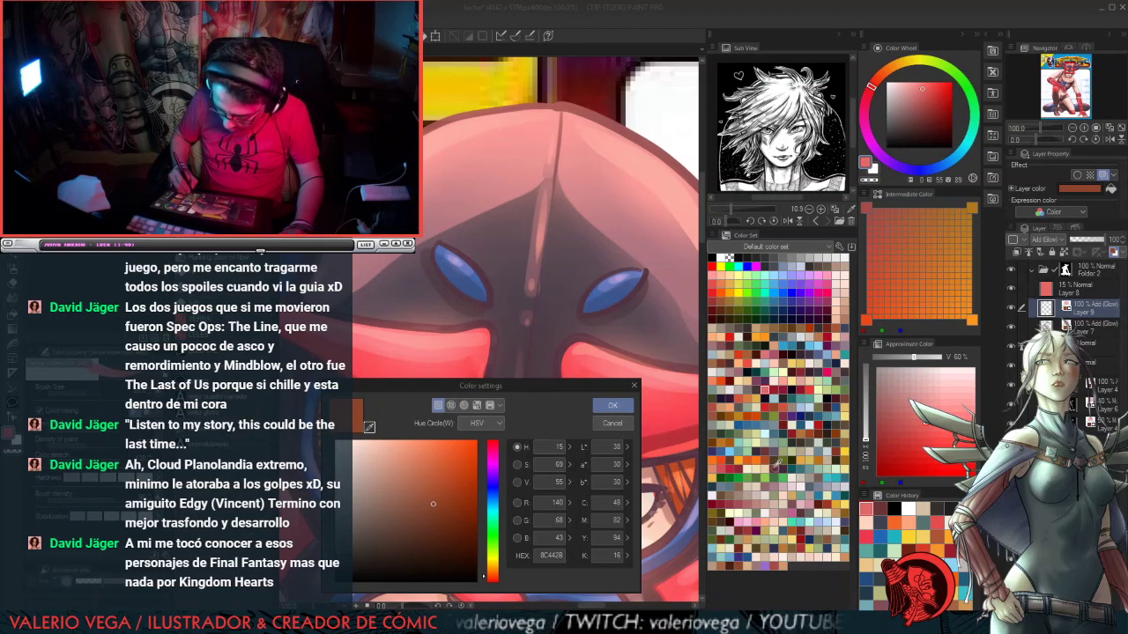
pyautogui.click(634, 387)
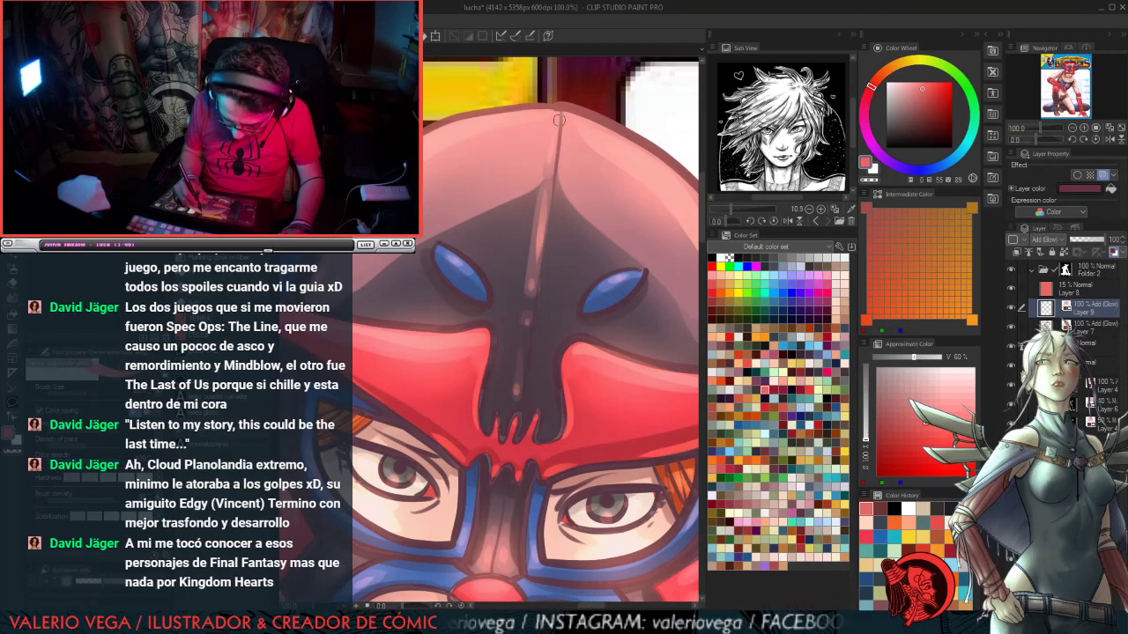
pyautogui.click(712, 257)
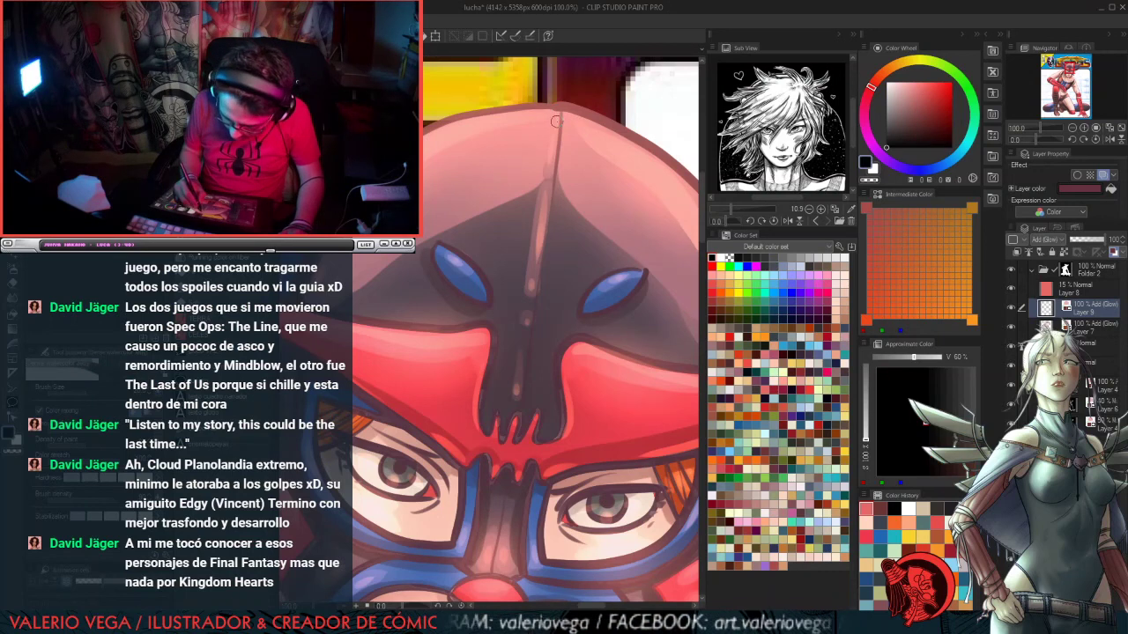
# Step: Test a dashed highlight at the start of the mask's central seam and set the glow layer's layer color to red A64949
pyautogui.moveTo(556, 120); pyautogui.dragTo(551, 145)
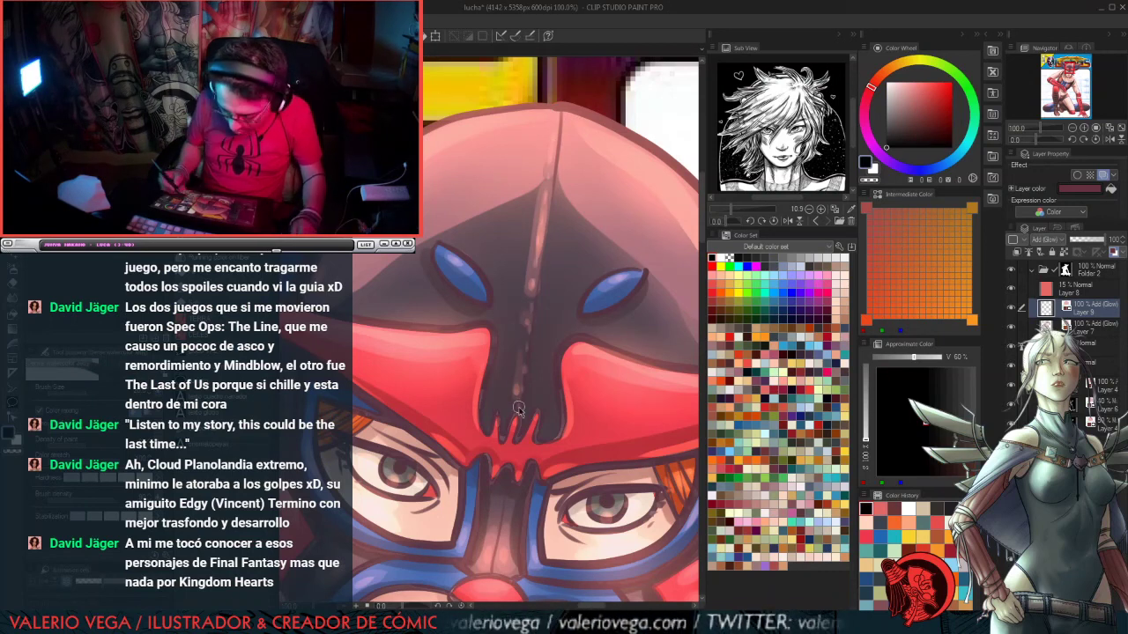
pyautogui.click(1086, 195)
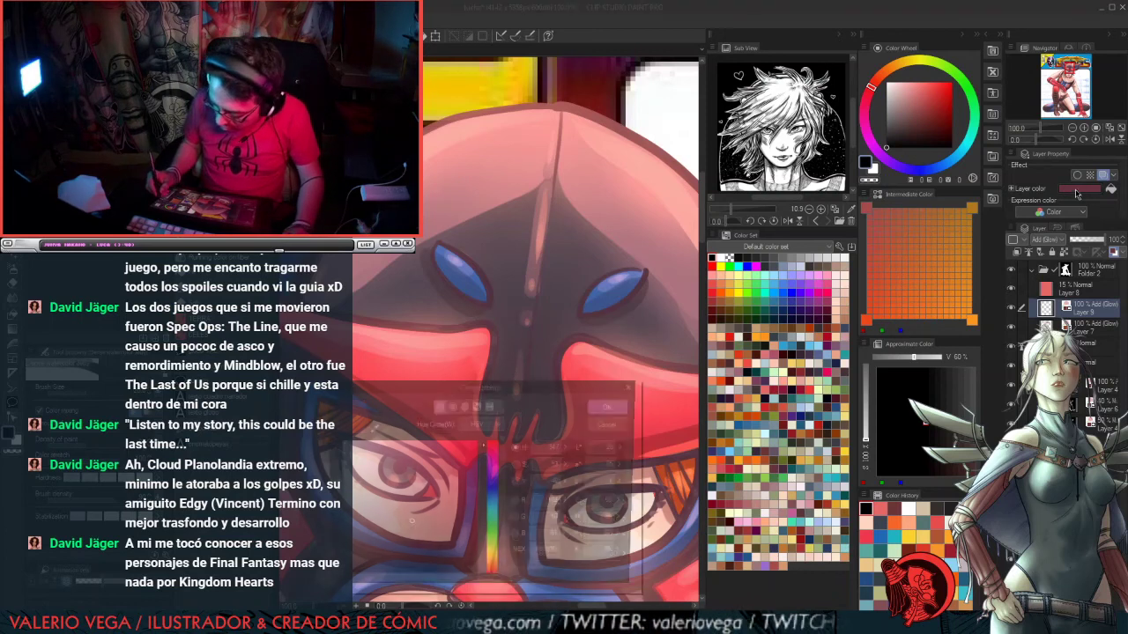
pyautogui.click(772, 560)
pyautogui.click(614, 406)
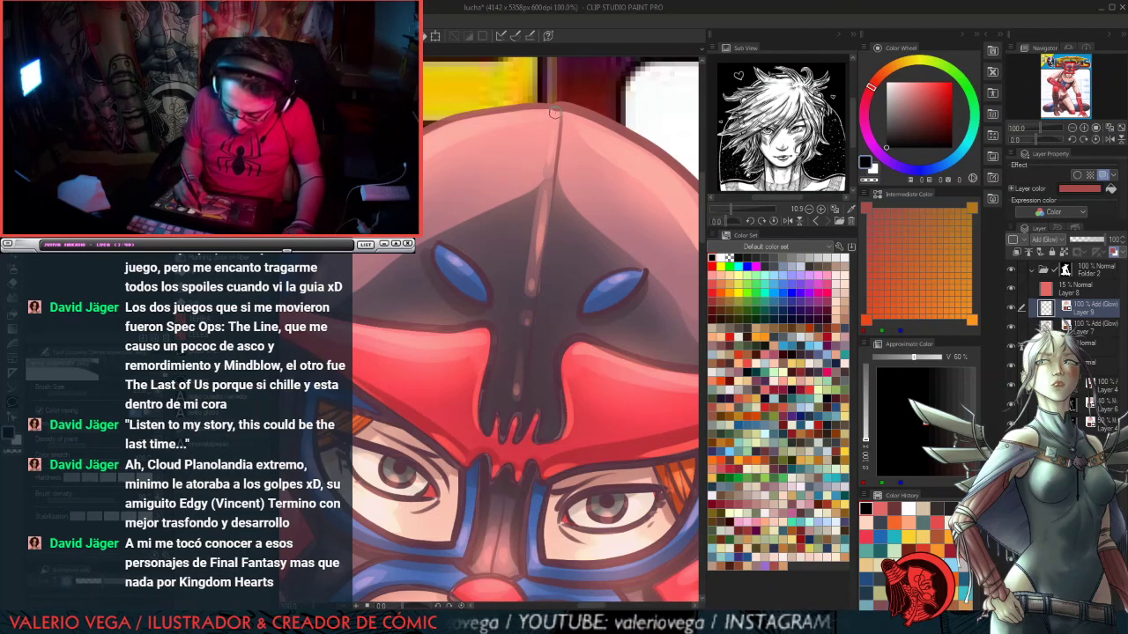
# Step: Paint rows of short dashed stitches along both sides of the central seam, from the mask's crown down to the forehead crest
pyautogui.moveTo(532, 255); pyautogui.dragTo(518, 412)
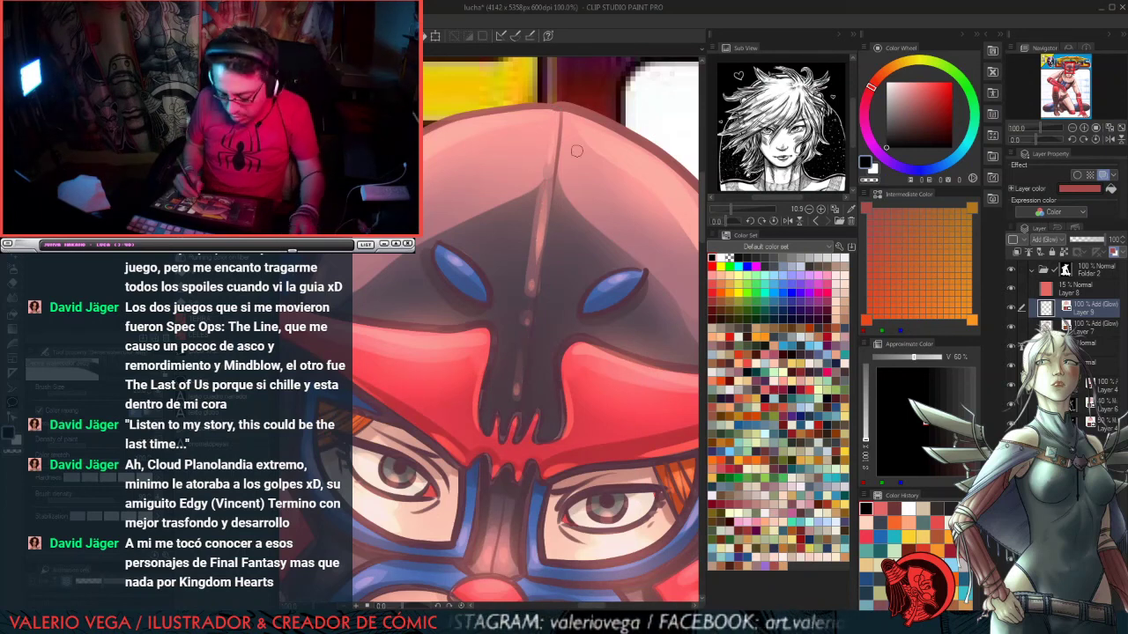
pyautogui.moveTo(567, 116); pyautogui.dragTo(525, 416)
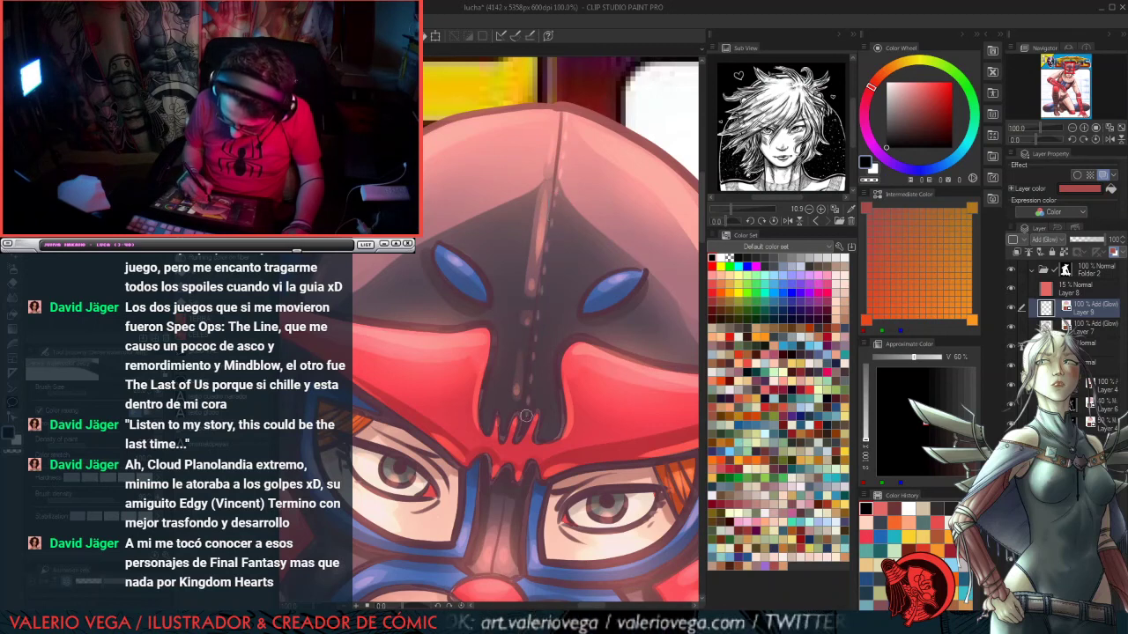
pyautogui.moveTo(558, 110); pyautogui.dragTo(552, 201)
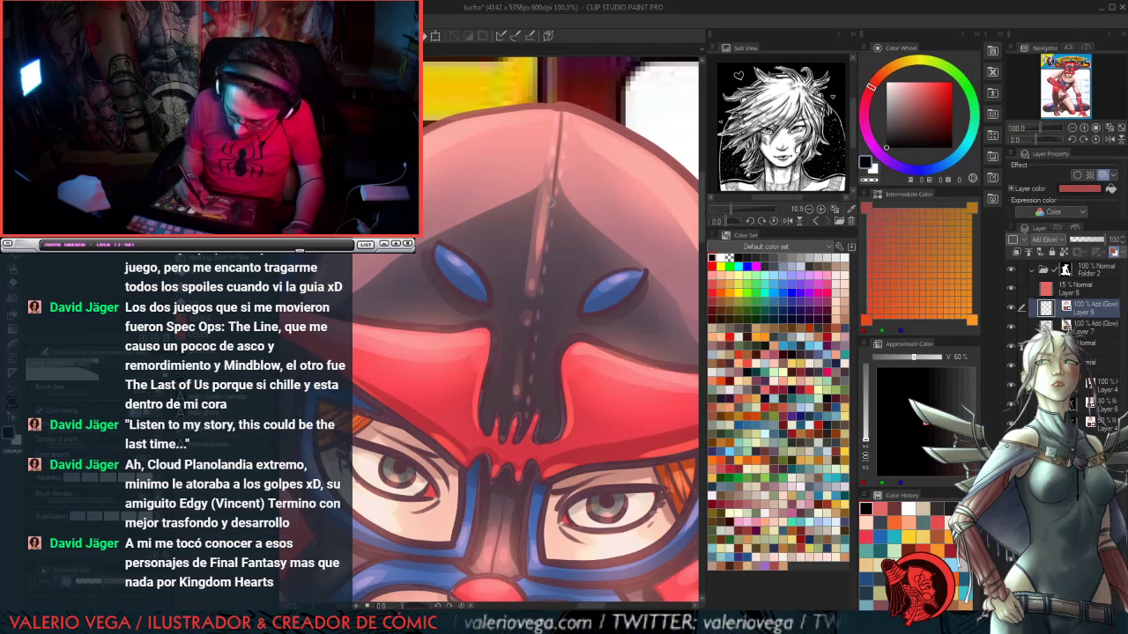
pyautogui.moveTo(541, 244); pyautogui.dragTo(520, 412)
# Step: Paint dashed stitches along the inner edges of the two blue eye shapes on the mask's forehead
pyautogui.press('Tab')
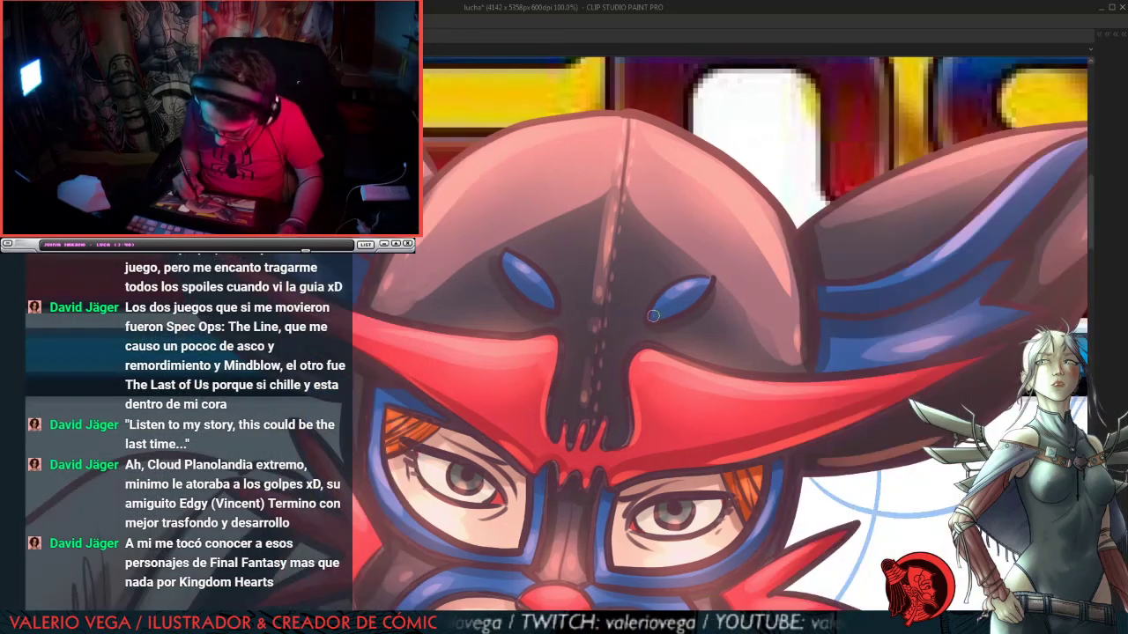
pyautogui.moveTo(668, 293); pyautogui.dragTo(705, 281)
pyautogui.moveTo(656, 317); pyautogui.dragTo(700, 289)
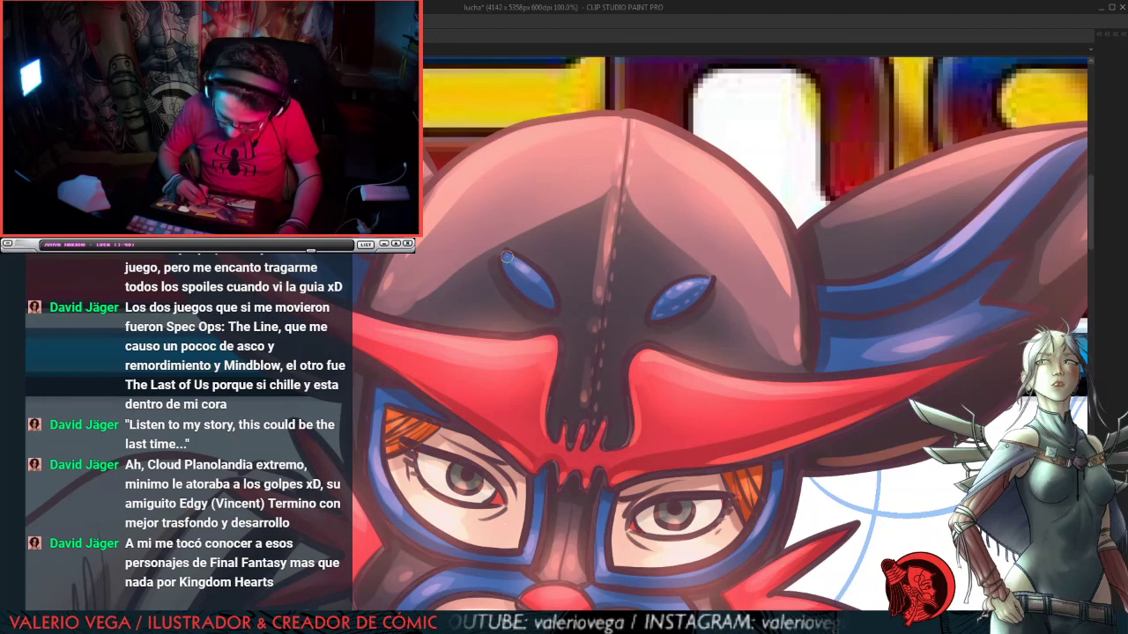
pyautogui.moveTo(542, 284)
pyautogui.mouseDown()
pyautogui.moveTo(552, 307)
pyautogui.moveTo(510, 260)
pyautogui.moveTo(551, 309)
pyautogui.mouseUp()
# Step: Paint dashed stitches along the blue stripes and dark outer edge of the mask ear on the image's right side
pyautogui.moveTo(942, 305); pyautogui.dragTo(740, 308)
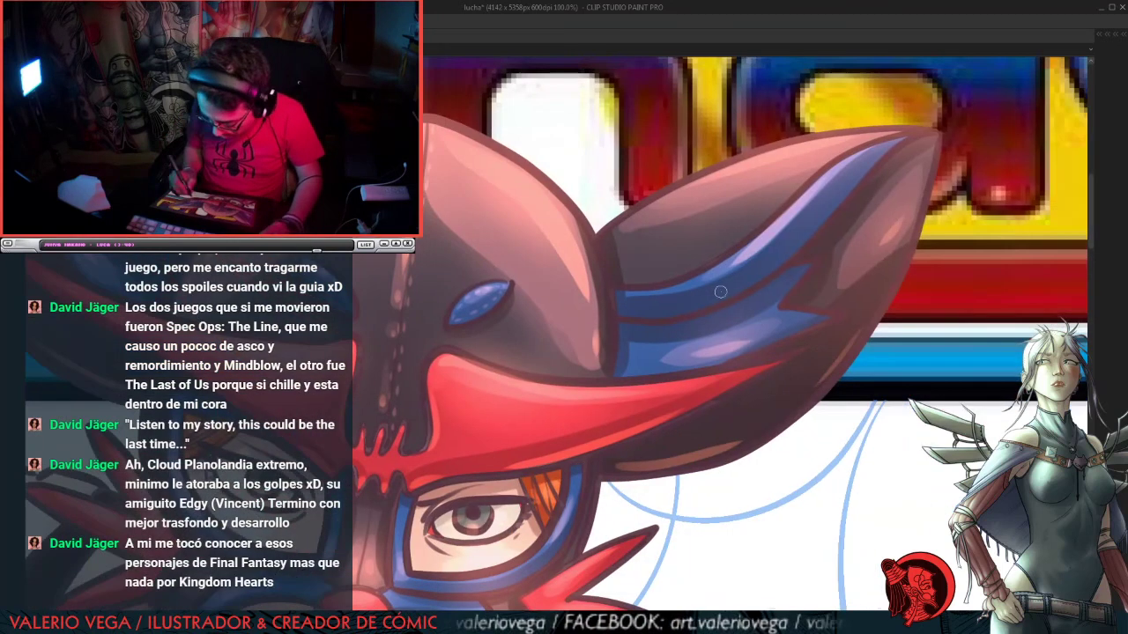
pyautogui.moveTo(619, 296)
pyautogui.mouseDown()
pyautogui.moveTo(690, 285)
pyautogui.moveTo(769, 232)
pyautogui.moveTo(844, 160)
pyautogui.mouseUp()
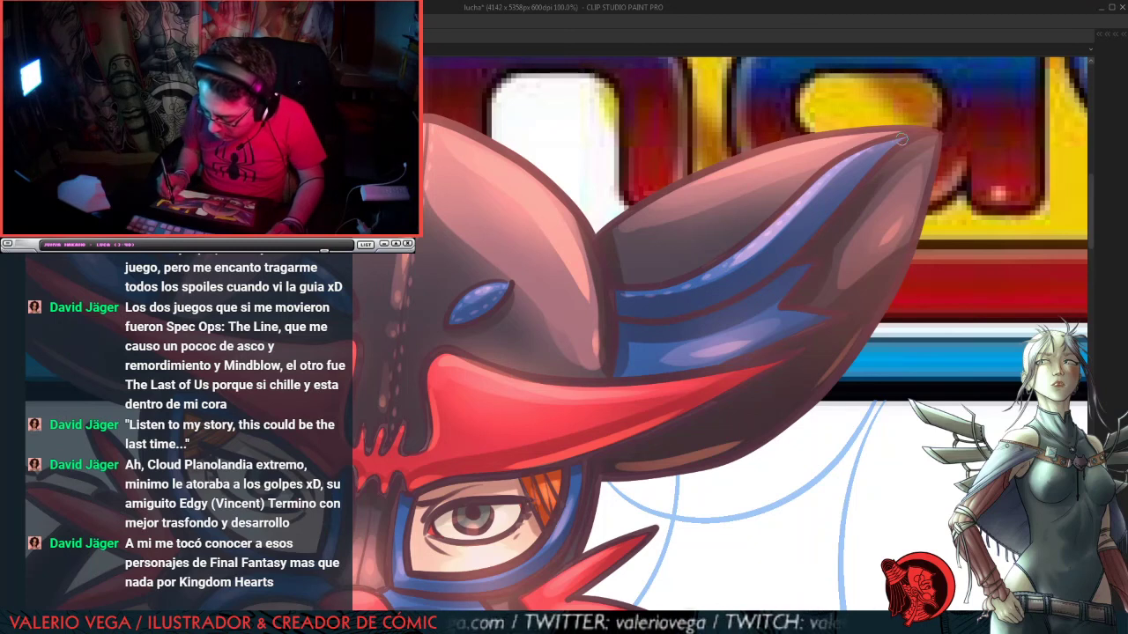
pyautogui.moveTo(623, 313)
pyautogui.mouseDown()
pyautogui.moveTo(719, 297)
pyautogui.moveTo(800, 231)
pyautogui.moveTo(819, 234)
pyautogui.moveTo(785, 259)
pyautogui.moveTo(888, 149)
pyautogui.mouseUp()
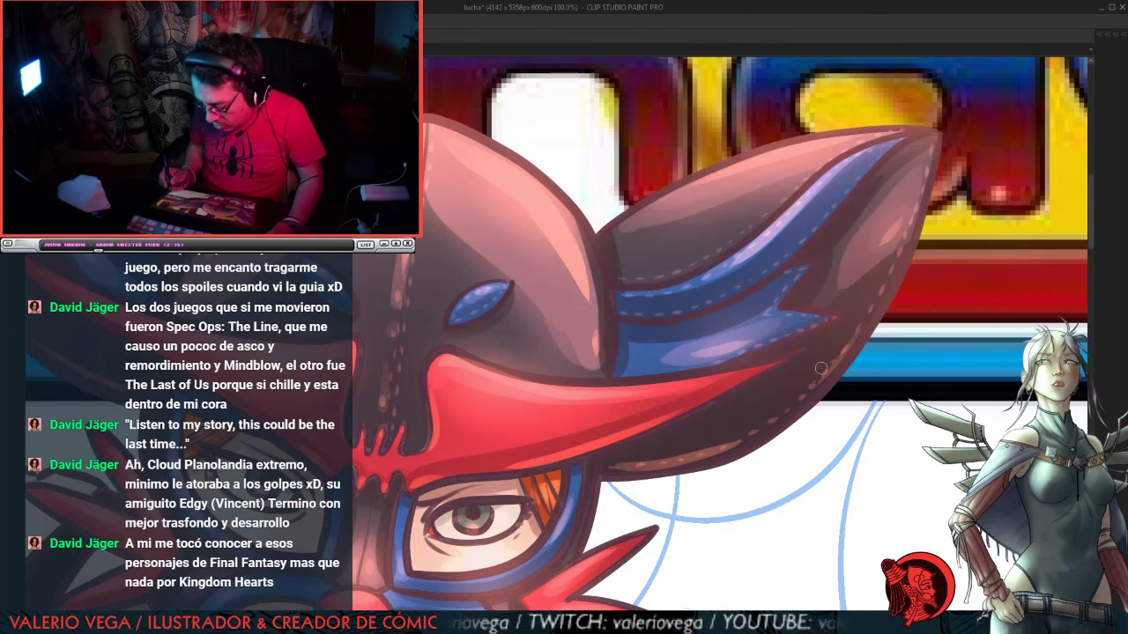
pyautogui.moveTo(762, 387); pyautogui.dragTo(858, 330)
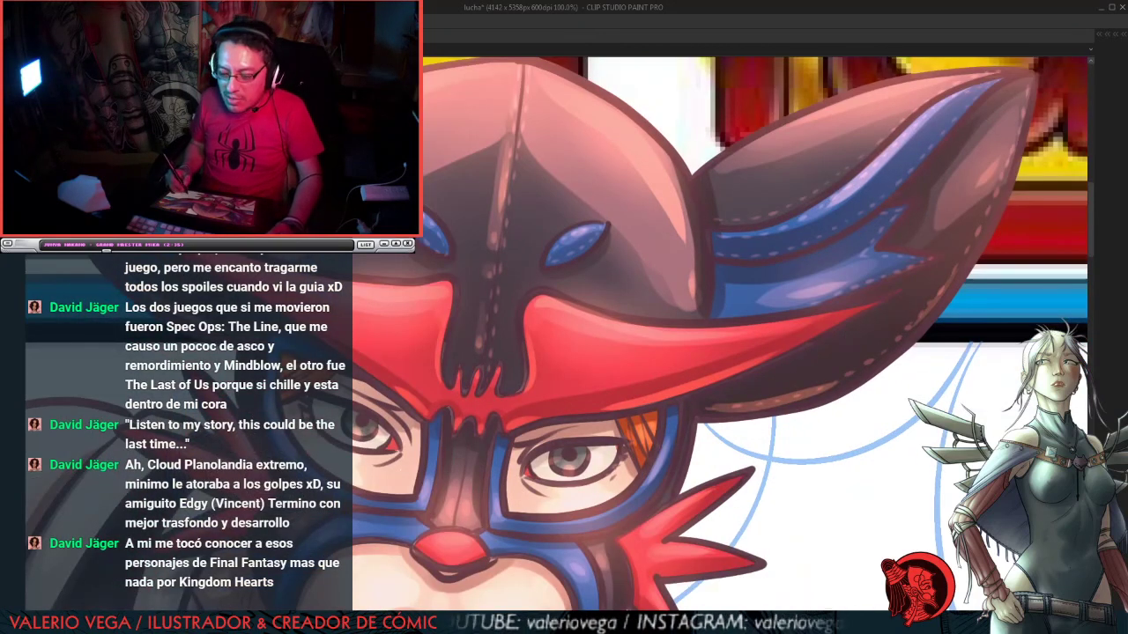
# Step: Paint dashed stitches around the edges of the red brow crest and on the blue parts of the other mask ear
pyautogui.moveTo(831, 401); pyautogui.dragTo(856, 342)
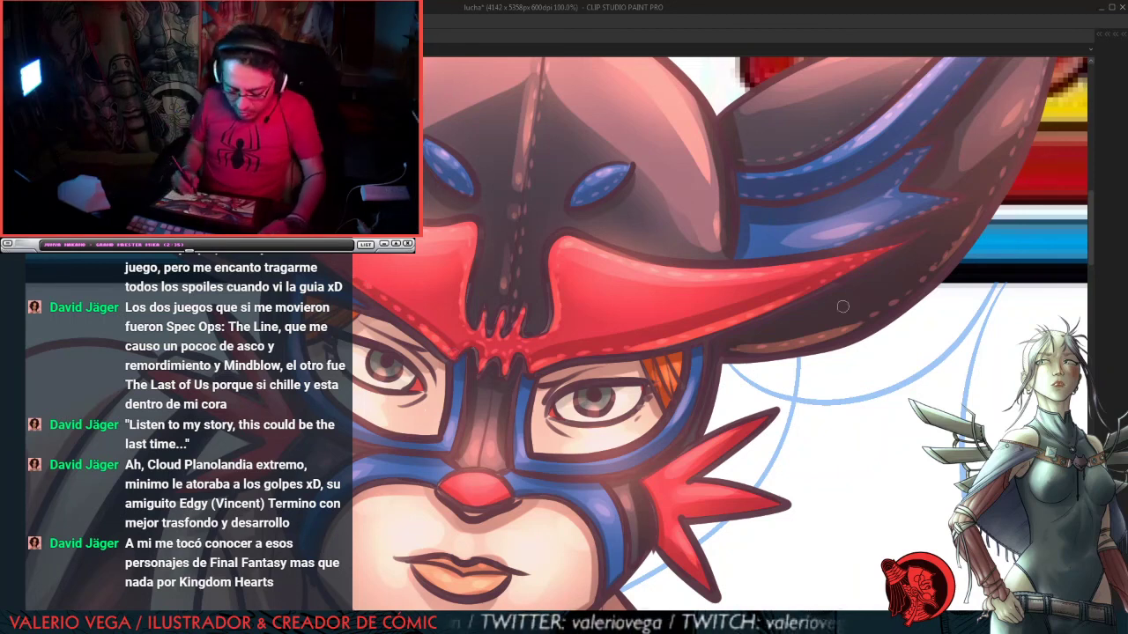
pyautogui.moveTo(570, 352); pyautogui.dragTo(726, 542)
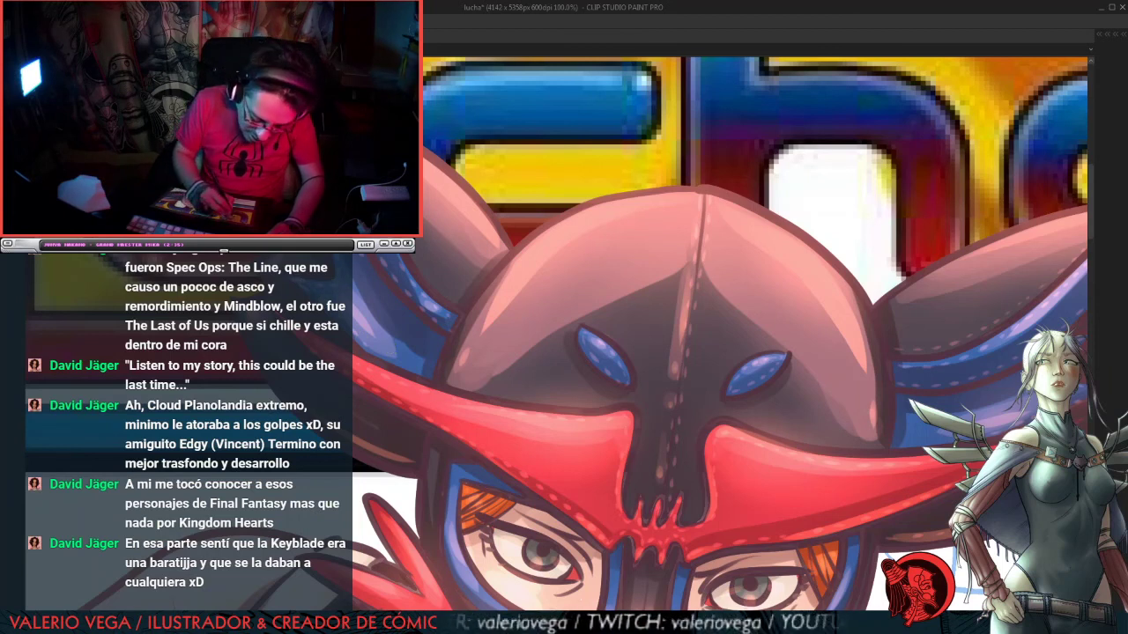
pyautogui.moveTo(816, 526); pyautogui.dragTo(468, 372)
pyautogui.moveTo(300, 258); pyautogui.dragTo(627, 385)
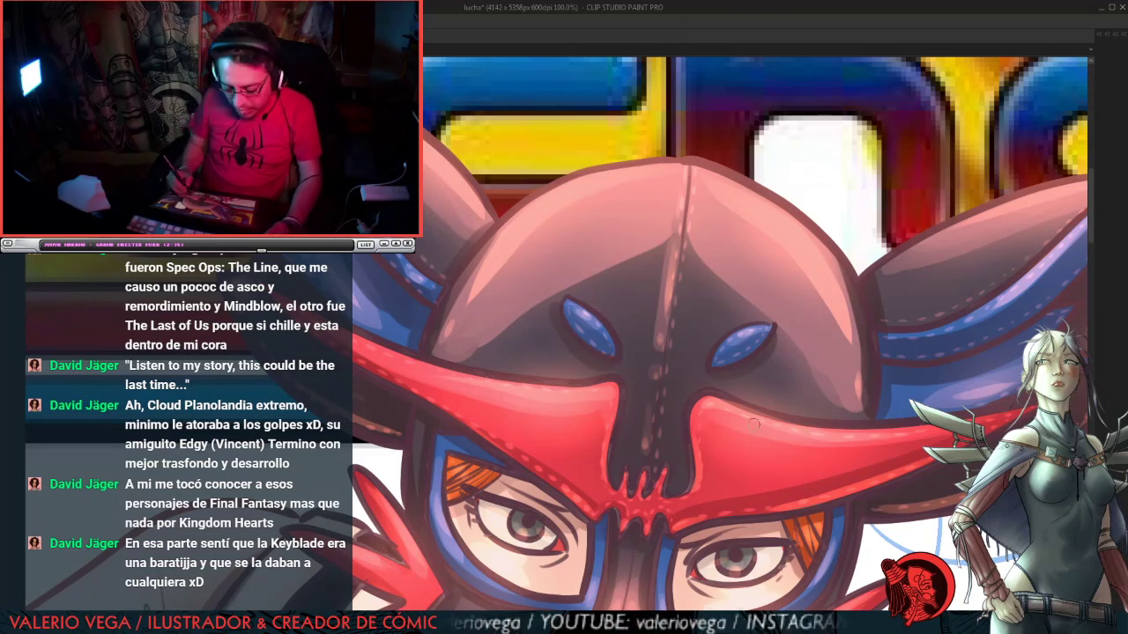
# Step: Paint dashed stitches along the blue outlines around the eyes and the blue bands framing the wrestler's cheeks
pyautogui.moveTo(781, 564); pyautogui.dragTo(695, 221)
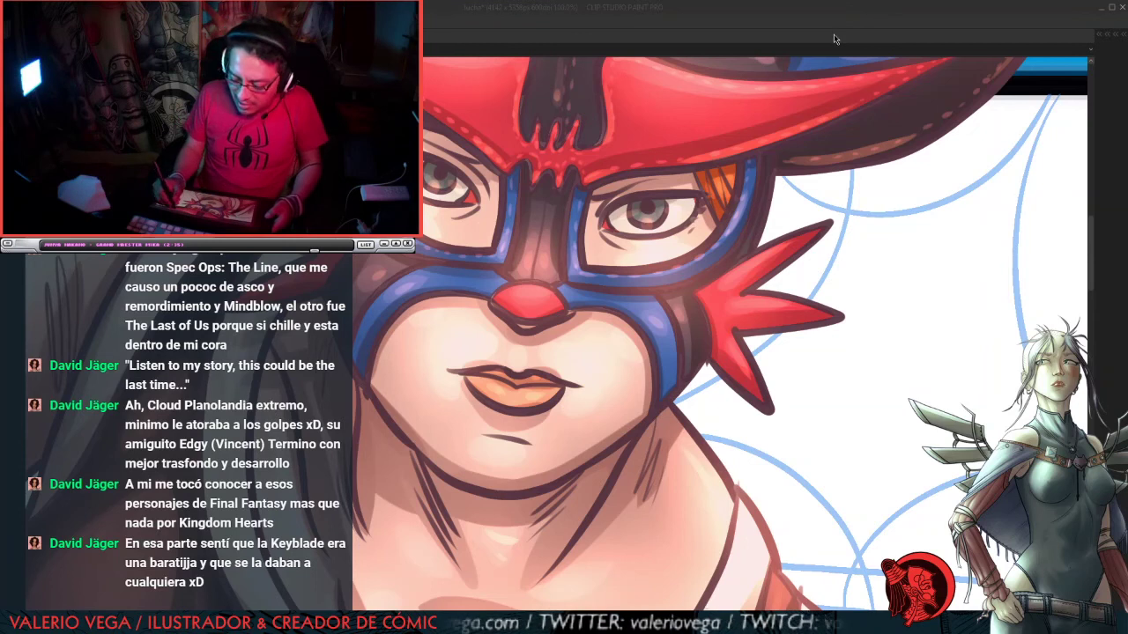
pyautogui.click(736, 29)
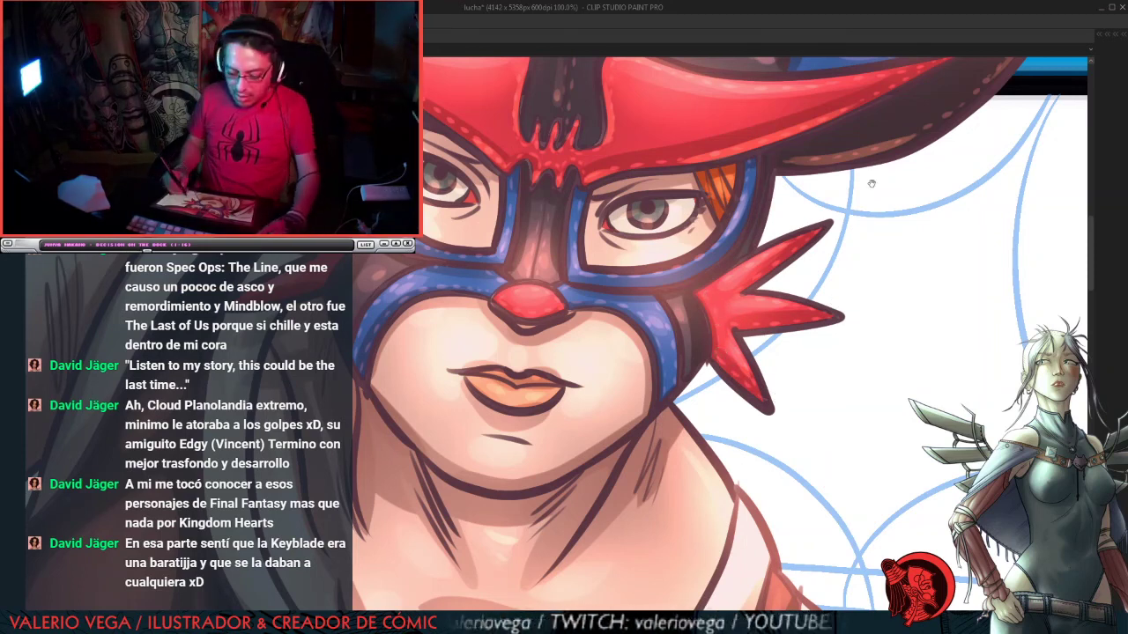
pyautogui.moveTo(867, 212); pyautogui.dragTo(946, 314)
# Step: Change the stitching layer's layer color to a lighter coral red sampled from the color set
pyautogui.press('Tab')
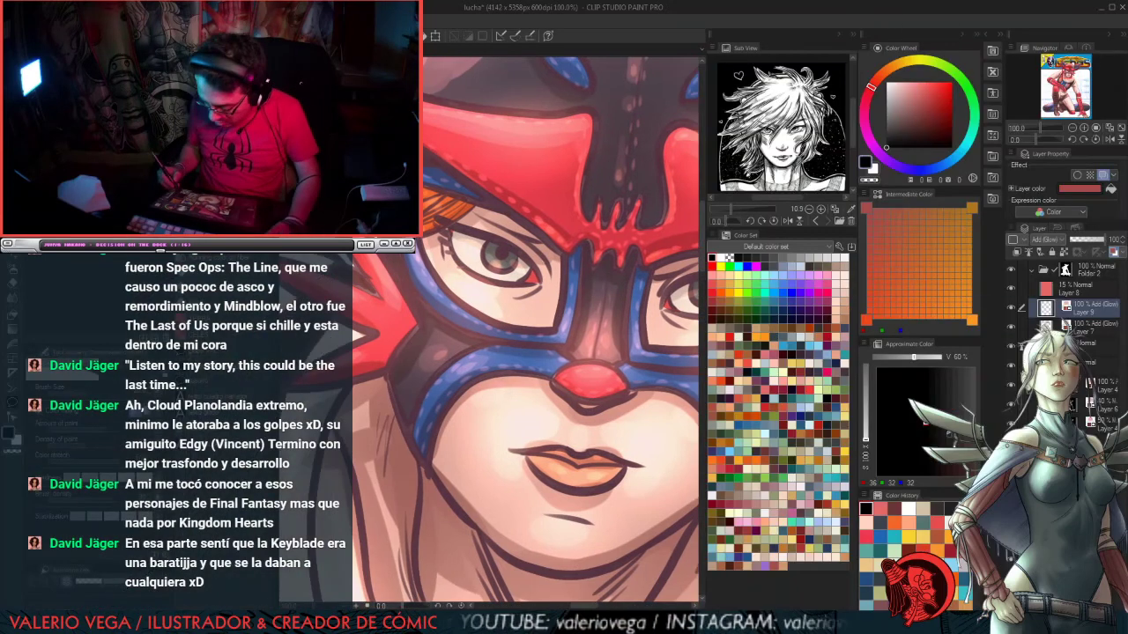
pyautogui.click(1093, 192)
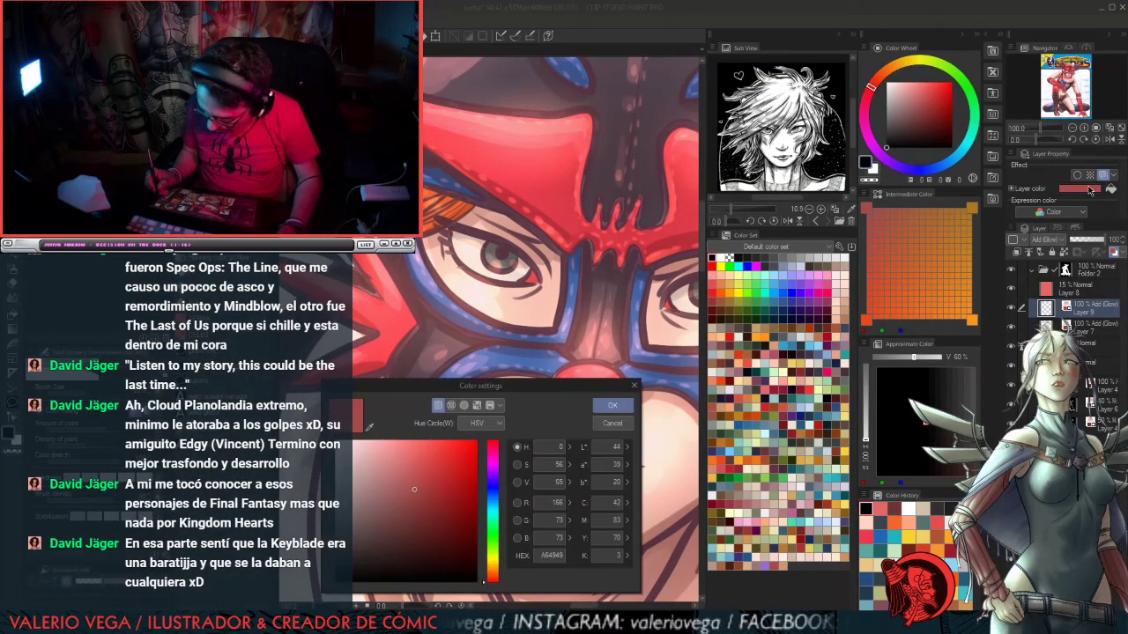
pyautogui.click(370, 425)
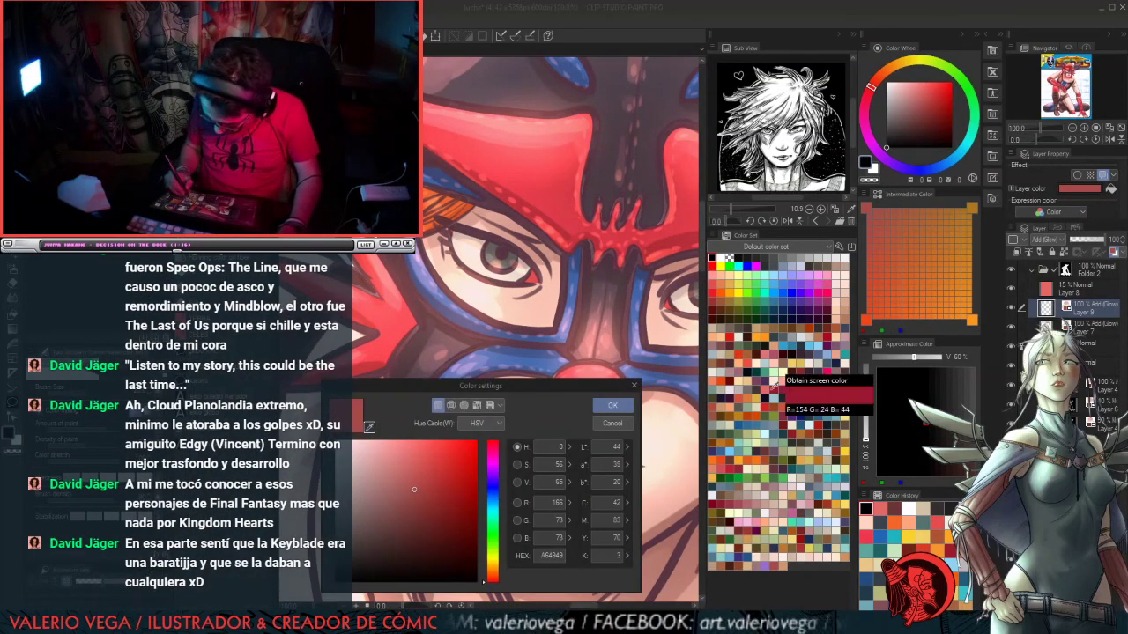
pyautogui.click(779, 384)
pyautogui.click(614, 406)
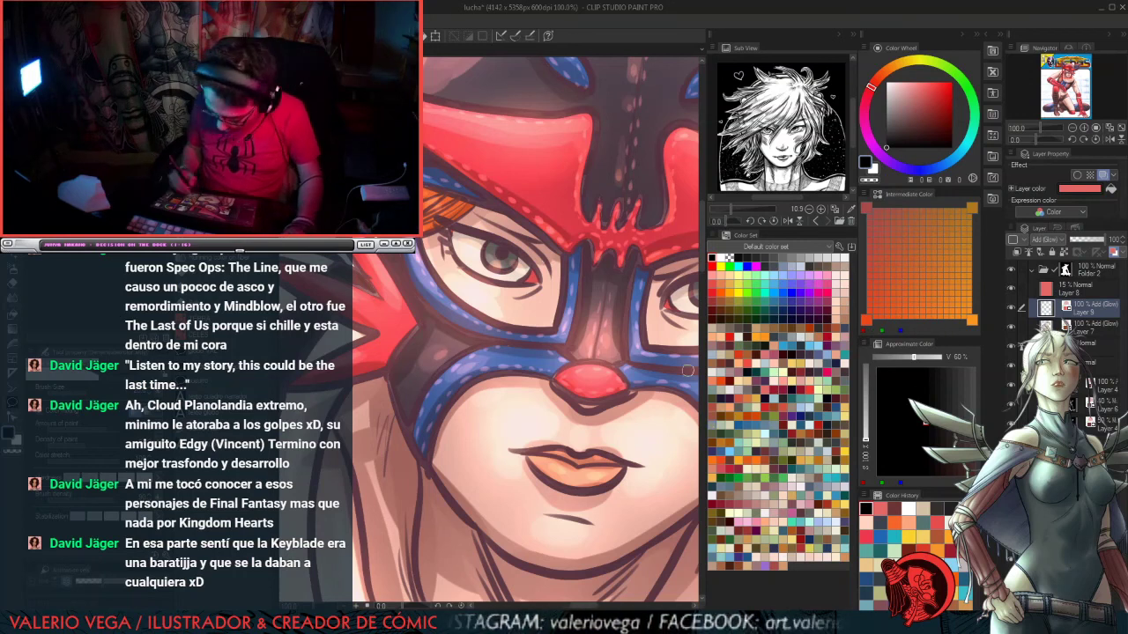
# Step: Paint dashed stitches inside the edges of the red fins on both sides of the mask
pyautogui.press('Tab')
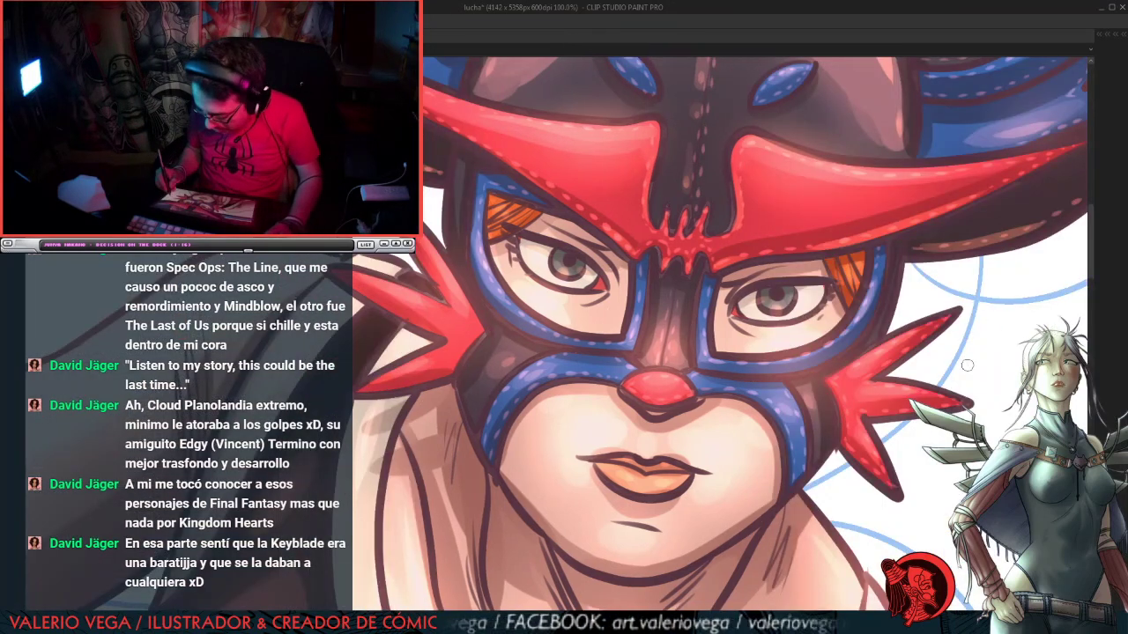
pyautogui.moveTo(849, 231)
pyautogui.mouseDown()
pyautogui.moveTo(837, 395)
pyautogui.moveTo(869, 237)
pyautogui.mouseUp()
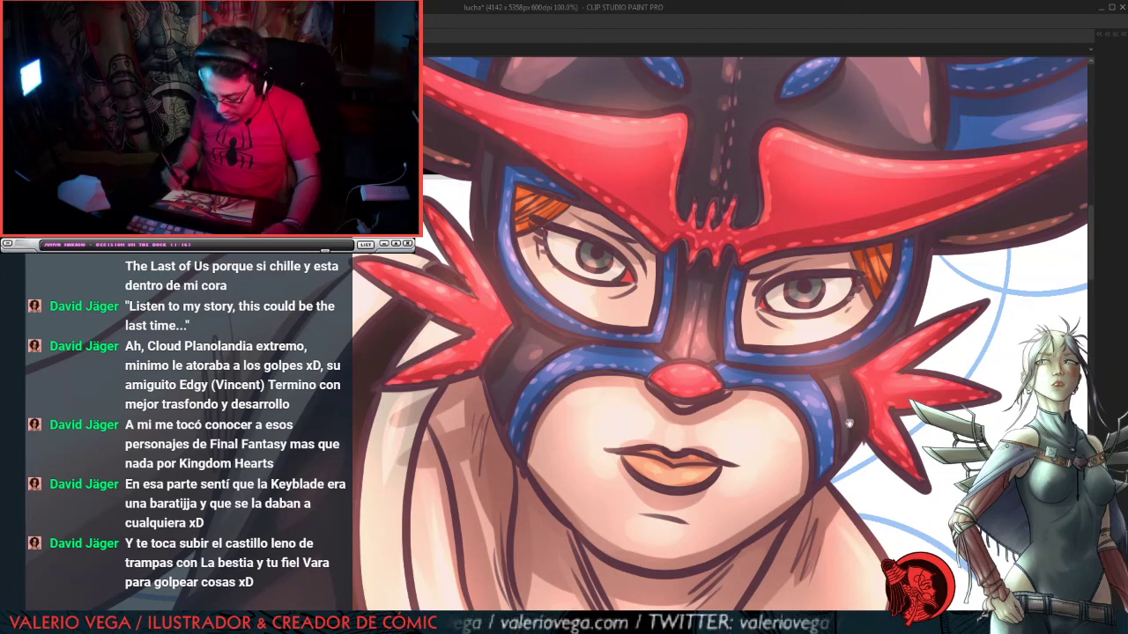
# Step: Paint a line of dashed stitches beside the padded segments along the forearm of the red glove resting across the body
pyautogui.moveTo(678, 506); pyautogui.dragTo(792, 356)
pyautogui.moveTo(911, 498)
pyautogui.mouseDown()
pyautogui.moveTo(872, 370)
pyautogui.moveTo(848, 344)
pyautogui.mouseUp()
pyautogui.moveTo(830, 506)
pyautogui.mouseDown()
pyautogui.moveTo(826, 382)
pyautogui.moveTo(894, 309)
pyautogui.mouseUp()
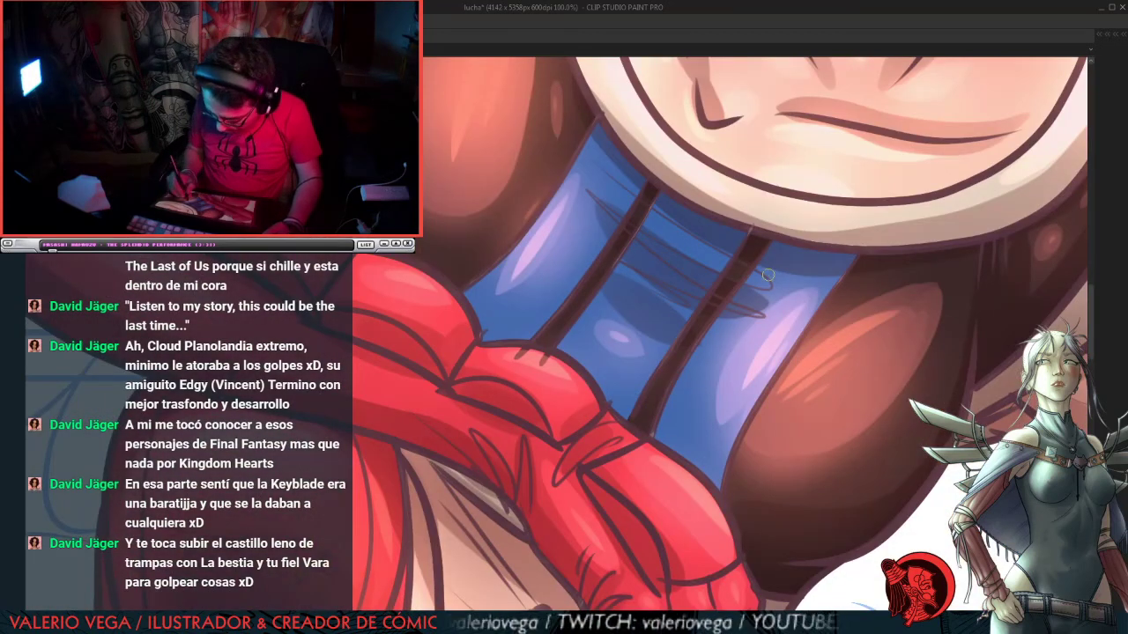
pyautogui.moveTo(631, 399); pyautogui.dragTo(784, 360)
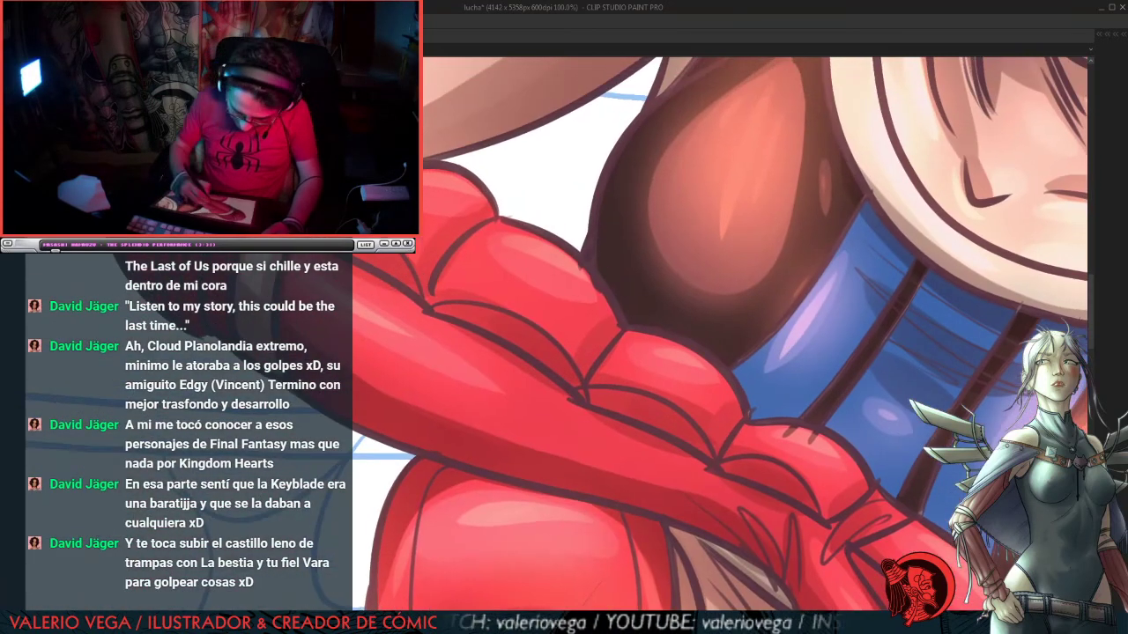
pyautogui.moveTo(364, 278)
pyautogui.mouseDown()
pyautogui.moveTo(584, 415)
pyautogui.moveTo(736, 482)
pyautogui.mouseUp()
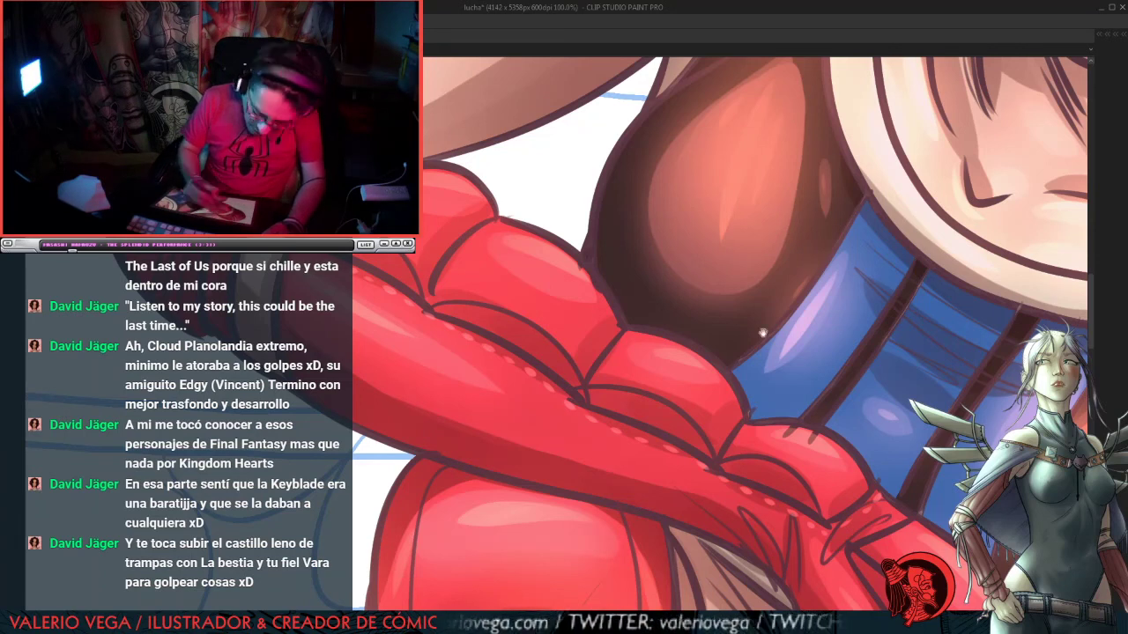
# Step: Paint dashed stitches beside the padding of the red elbow band and the upper forearm of the supporting arm's glove
pyautogui.moveTo(763, 333); pyautogui.dragTo(420, 335)
pyautogui.moveTo(795, 563); pyautogui.dragTo(732, 313)
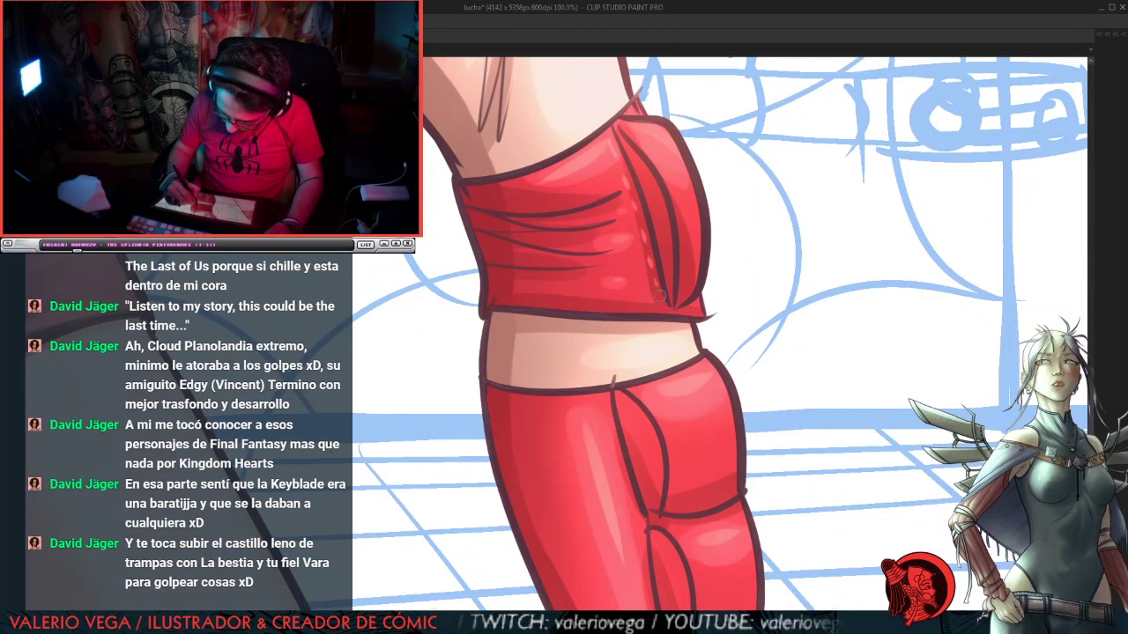
pyautogui.scroll(-5, 697, 301)
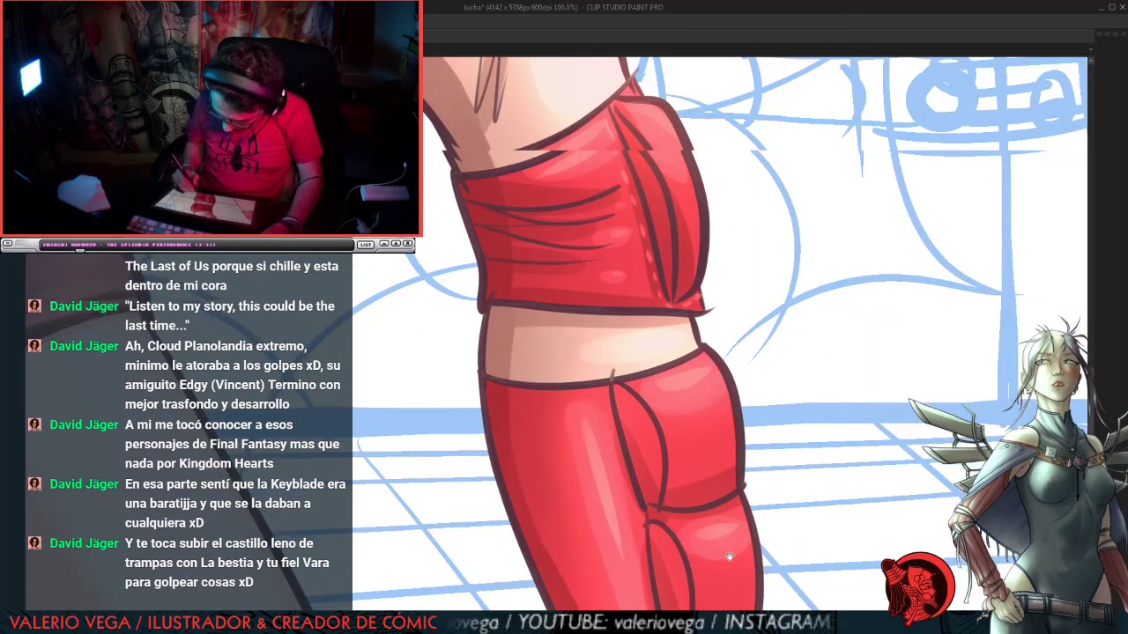
pyautogui.moveTo(568, 139); pyautogui.dragTo(610, 322)
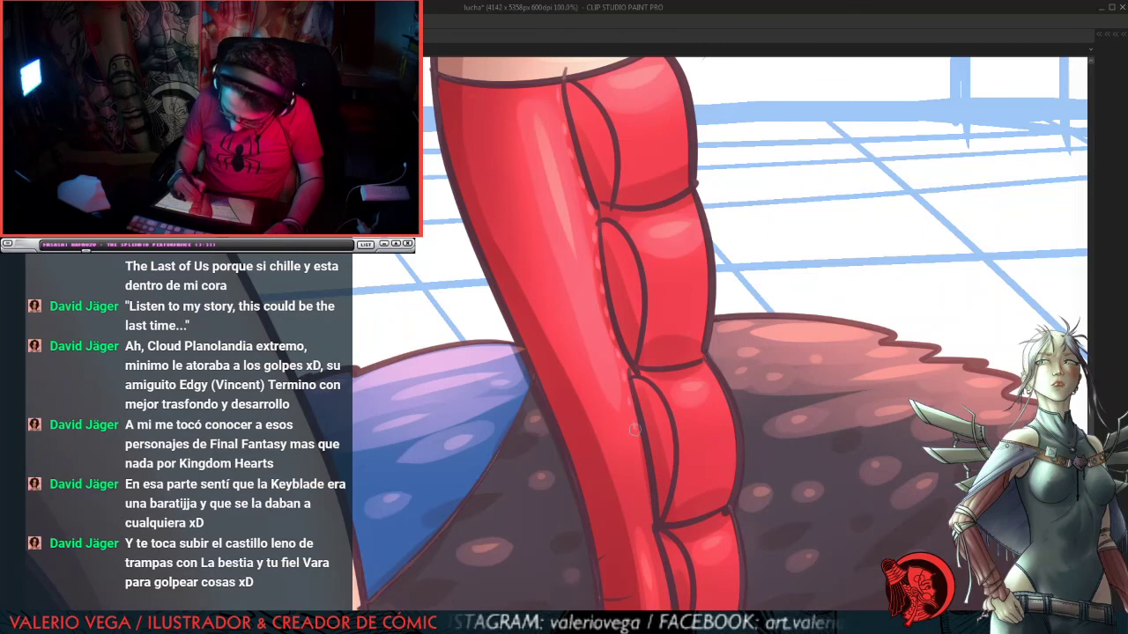
# Step: Continue the dashed stitches down the supporting arm's glove, around the wrist, the back-of-hand pad and the finger openings
pyautogui.scroll(-5, 721, 141)
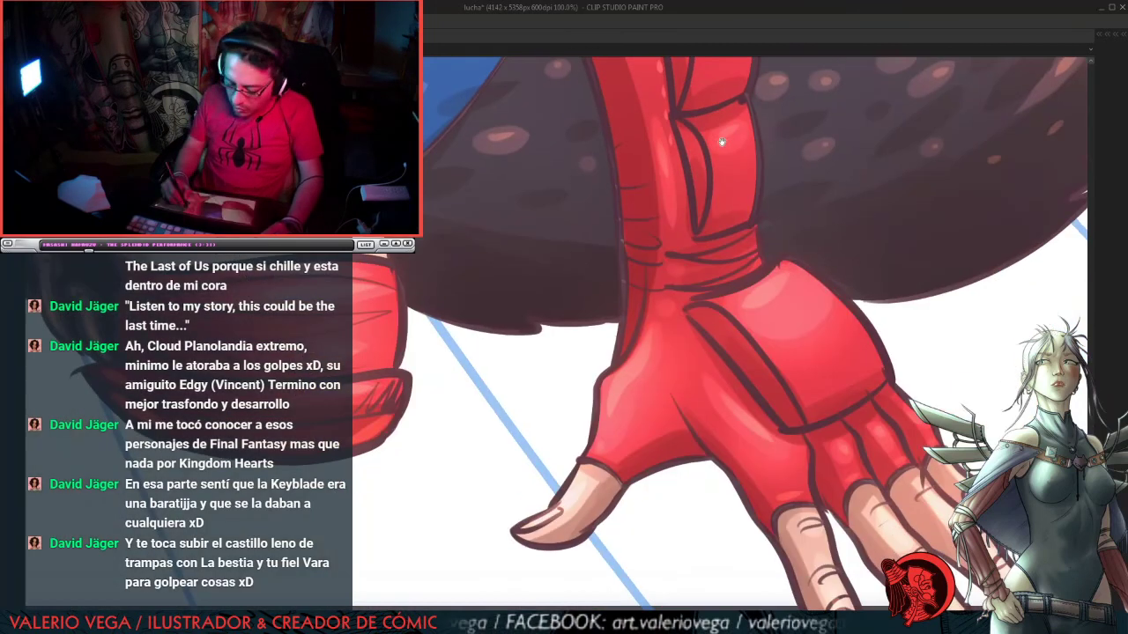
pyautogui.moveTo(671, 154); pyautogui.dragTo(681, 208)
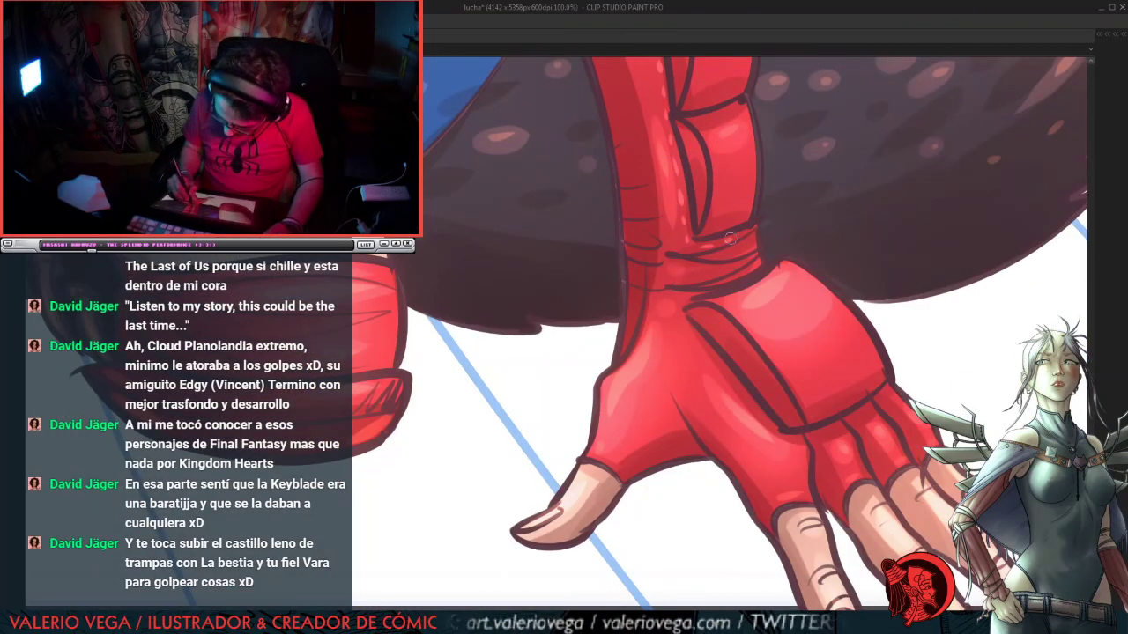
pyautogui.moveTo(687, 332); pyautogui.dragTo(763, 416)
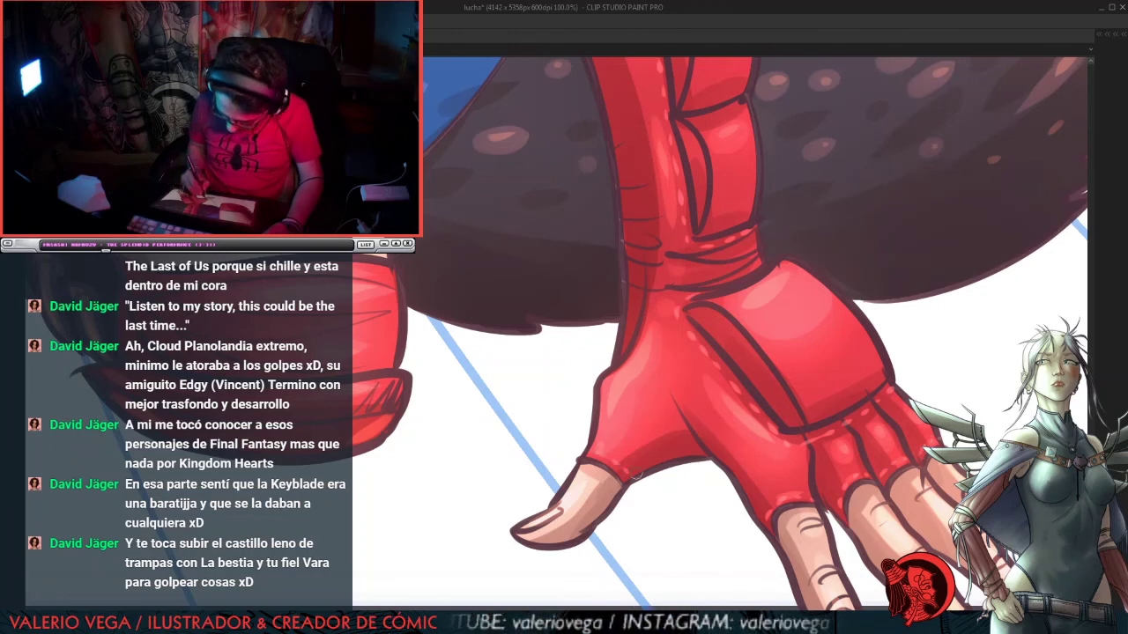
# Step: Paint dashed stitches along the edges of both red knee pads and around the finger openings of the resting hand's glove
pyautogui.moveTo(491, 344); pyautogui.dragTo(798, 343)
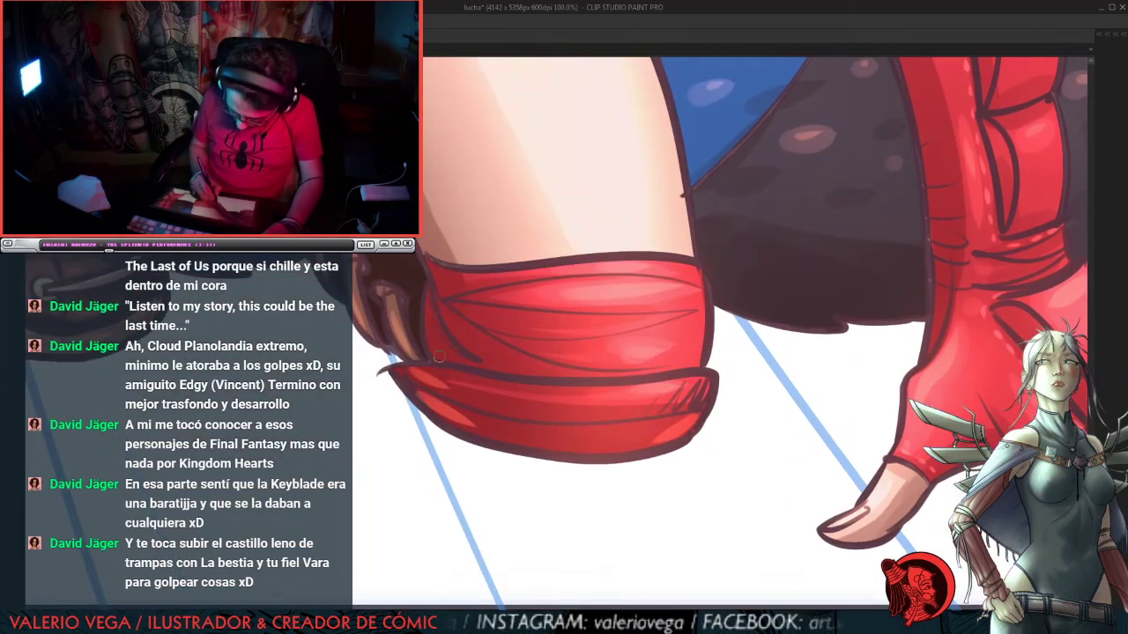
pyautogui.moveTo(507, 366)
pyautogui.mouseDown()
pyautogui.moveTo(688, 357)
pyautogui.moveTo(907, 418)
pyautogui.moveTo(1070, 484)
pyautogui.mouseUp()
pyautogui.moveTo(392, 295); pyautogui.dragTo(705, 555)
pyautogui.moveTo(520, 219); pyautogui.dragTo(643, 490)
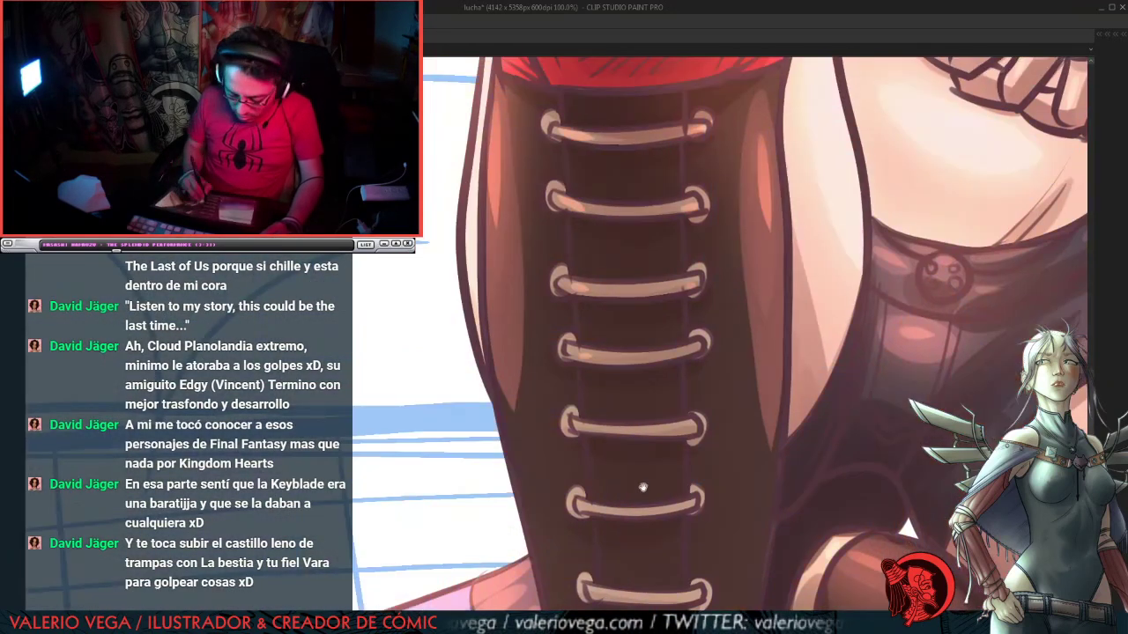
pyautogui.moveTo(687, 132); pyautogui.dragTo(591, 432)
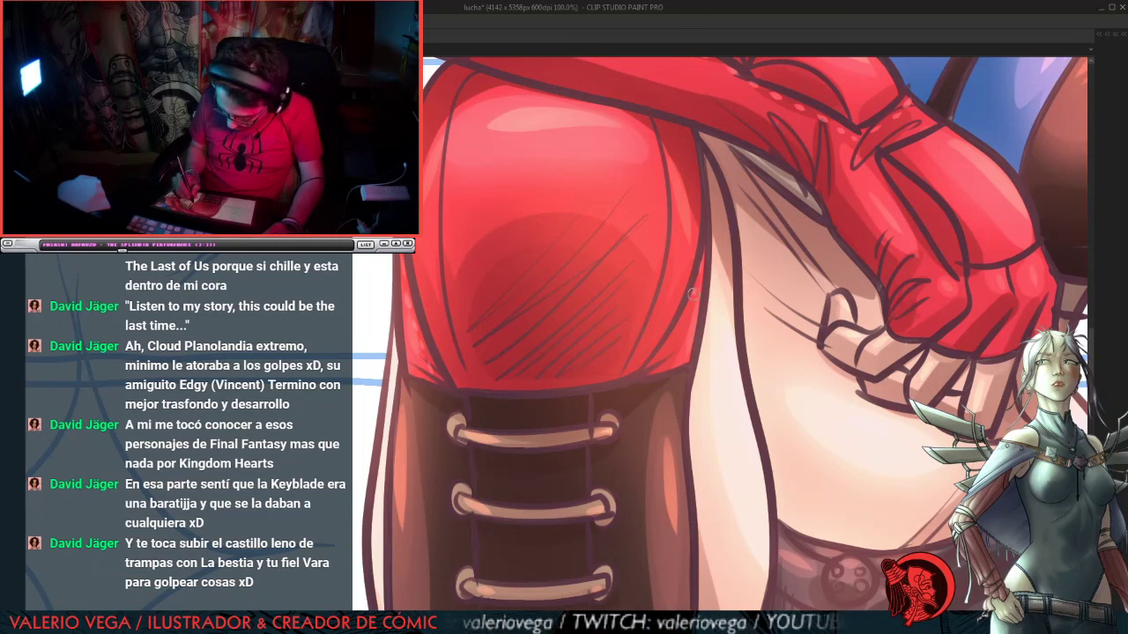
pyautogui.moveTo(831, 410); pyautogui.dragTo(386, 356)
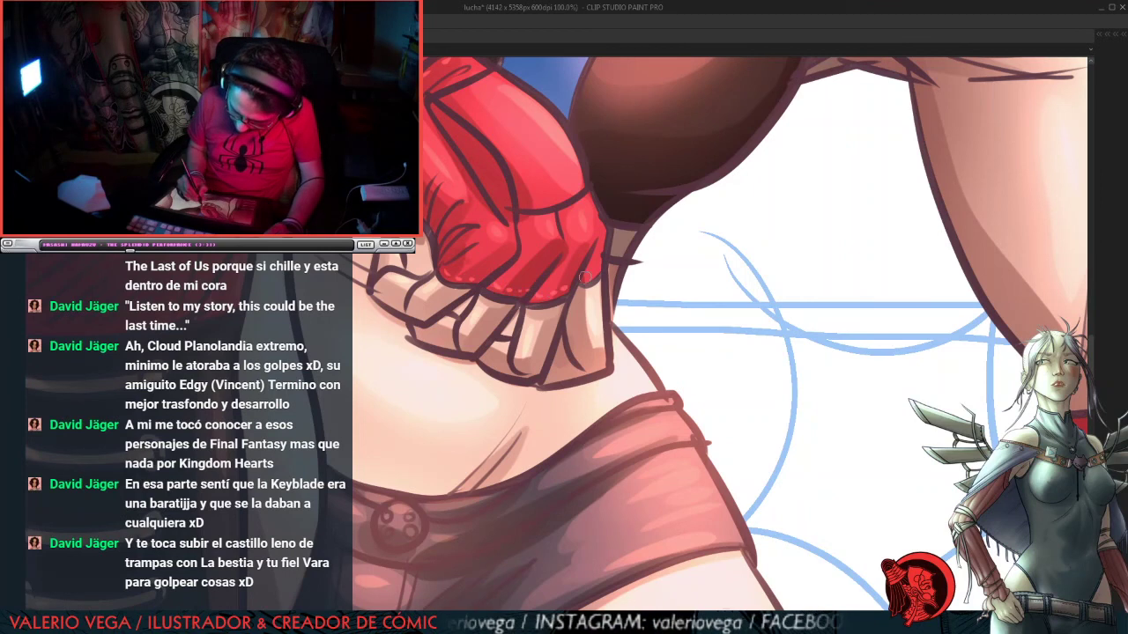
# Step: Paint dashed stitches along the waistband, leg hems and centre panel of the dark shorts, including the panel's pointed lower end
pyautogui.moveTo(747, 490); pyautogui.dragTo(822, 301)
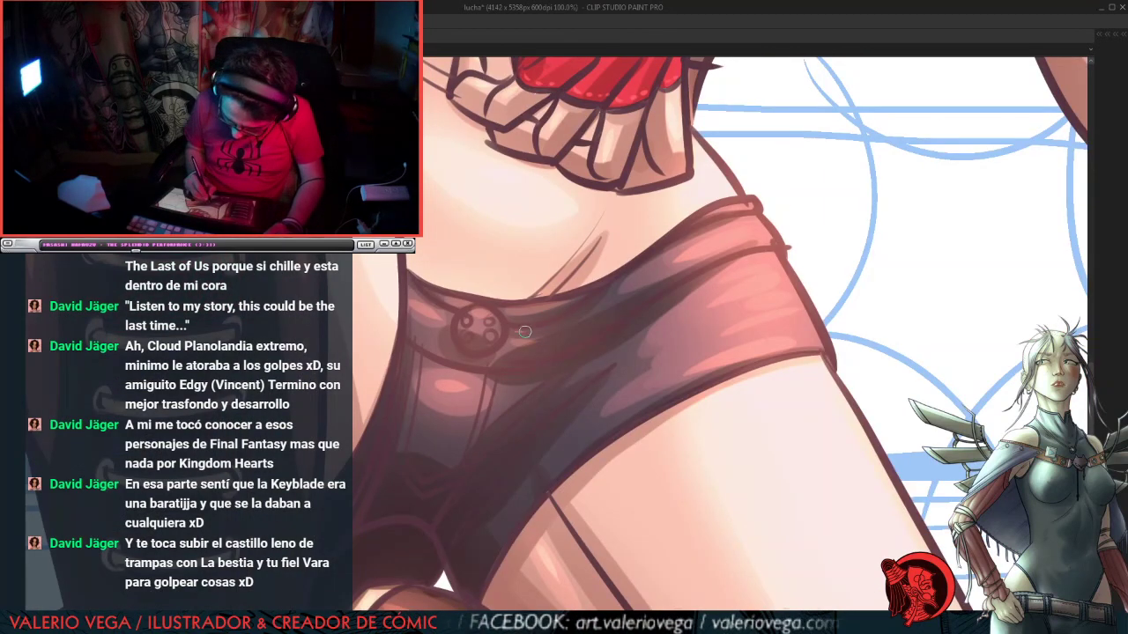
pyautogui.moveTo(524, 331)
pyautogui.mouseDown()
pyautogui.moveTo(560, 323)
pyautogui.moveTo(616, 277)
pyautogui.moveTo(619, 296)
pyautogui.moveTo(601, 297)
pyautogui.moveTo(659, 256)
pyautogui.mouseUp()
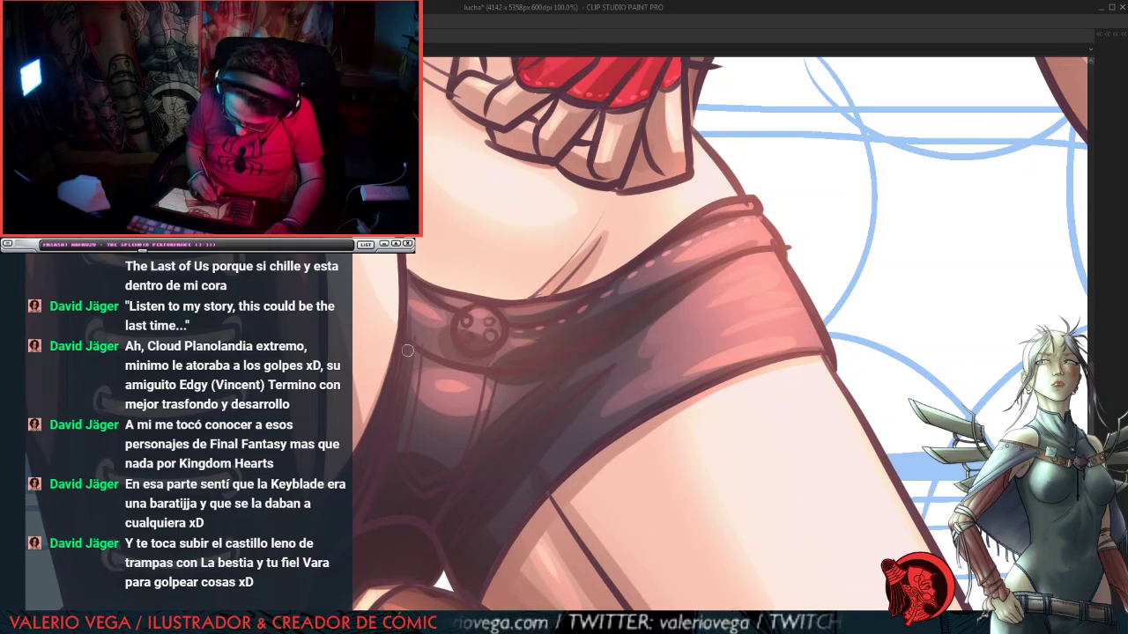
pyautogui.moveTo(485, 377)
pyautogui.mouseDown()
pyautogui.moveTo(572, 361)
pyautogui.moveTo(630, 324)
pyautogui.mouseUp()
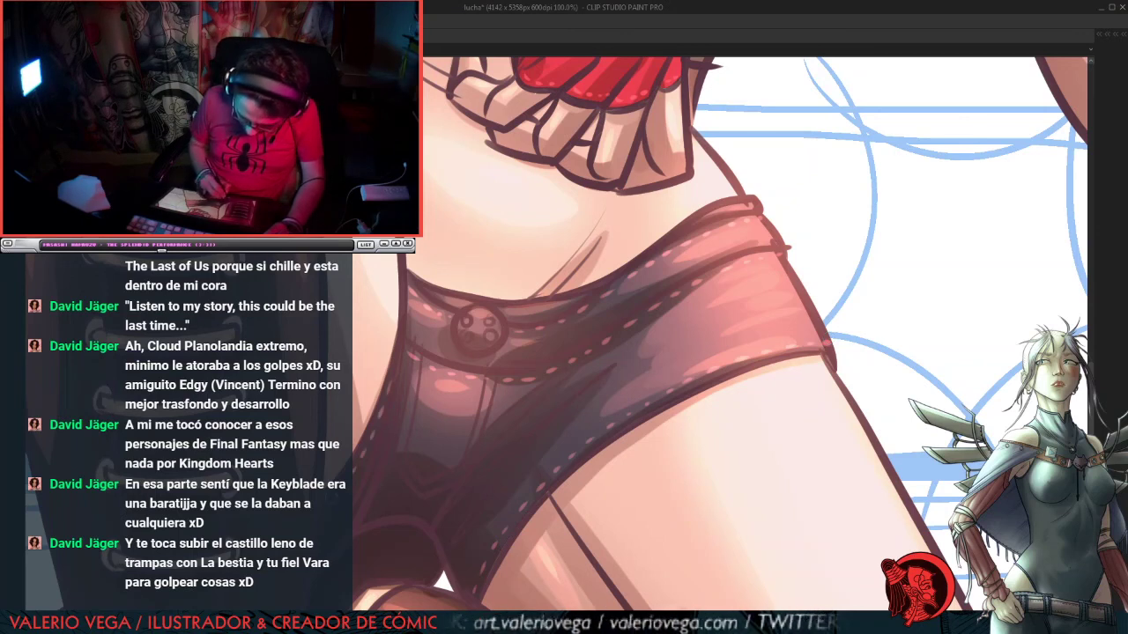
pyautogui.moveTo(666, 491); pyautogui.dragTo(719, 365)
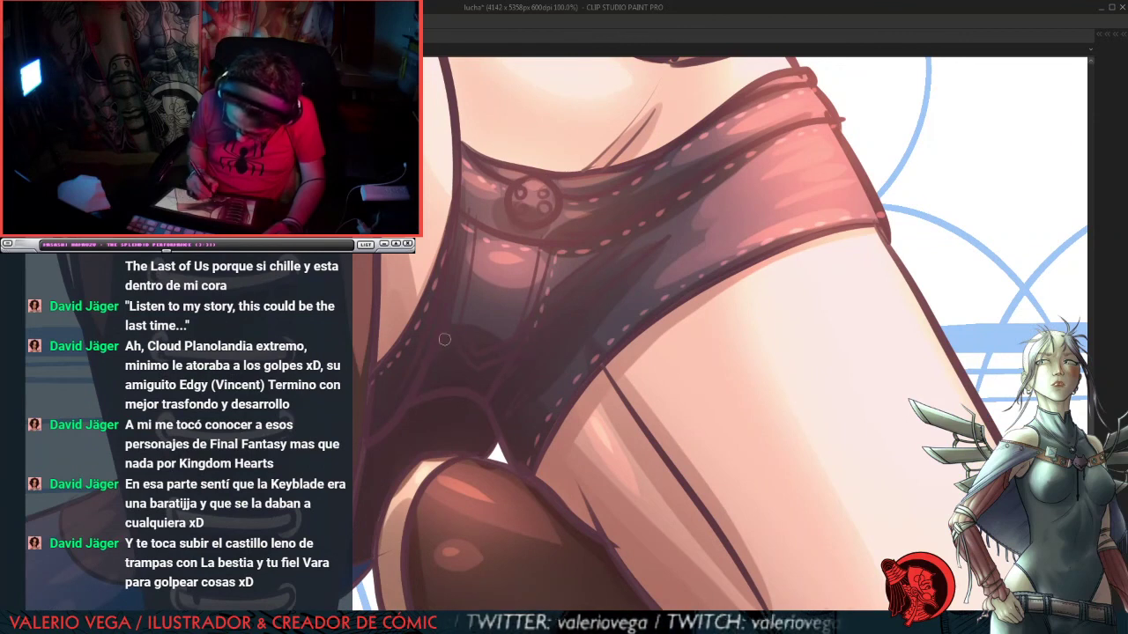
pyautogui.moveTo(443, 343)
pyautogui.mouseDown()
pyautogui.moveTo(496, 378)
pyautogui.moveTo(468, 382)
pyautogui.moveTo(509, 361)
pyautogui.mouseUp()
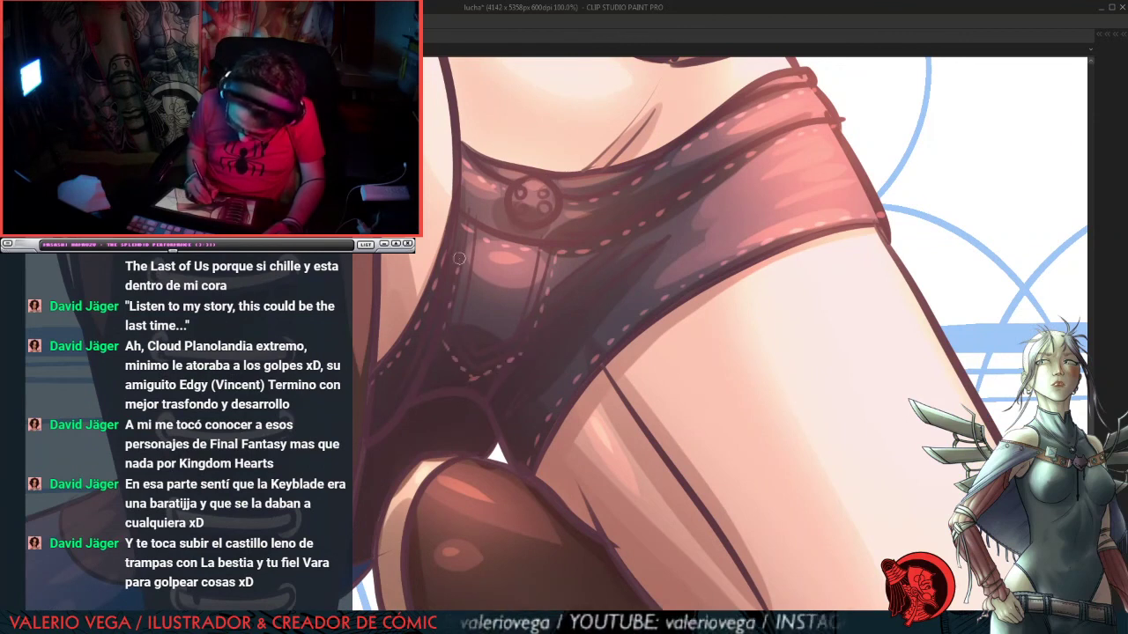
# Step: Paint dashed stitches between the laces along the lacing panel of the folded leg's boot
pyautogui.moveTo(677, 516); pyautogui.dragTo(811, 289)
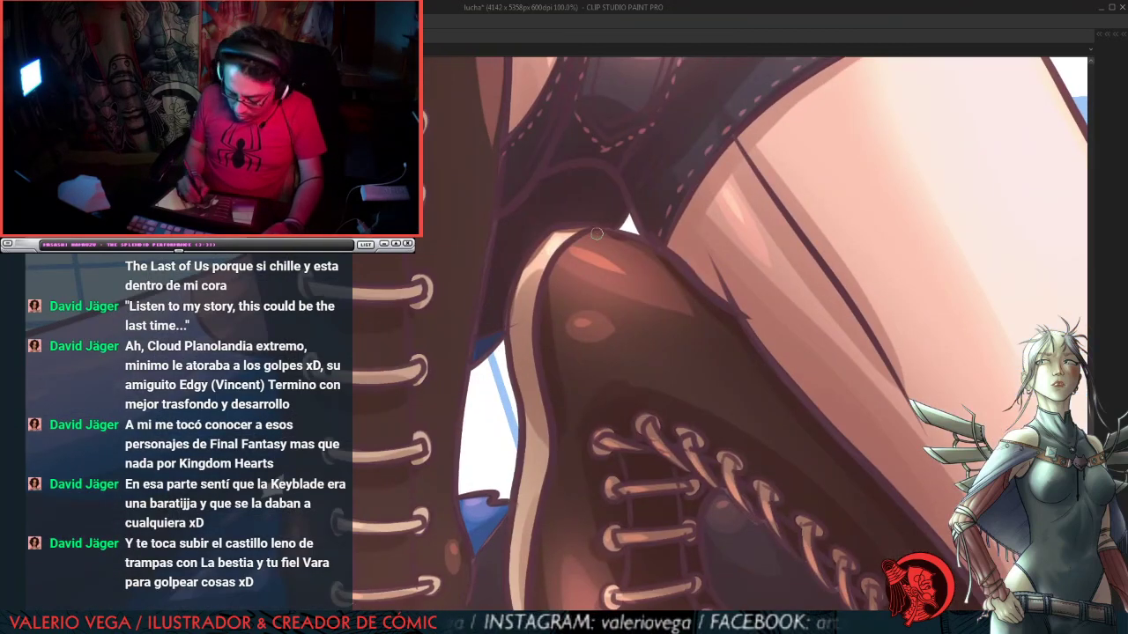
pyautogui.moveTo(770, 422); pyautogui.dragTo(631, 253)
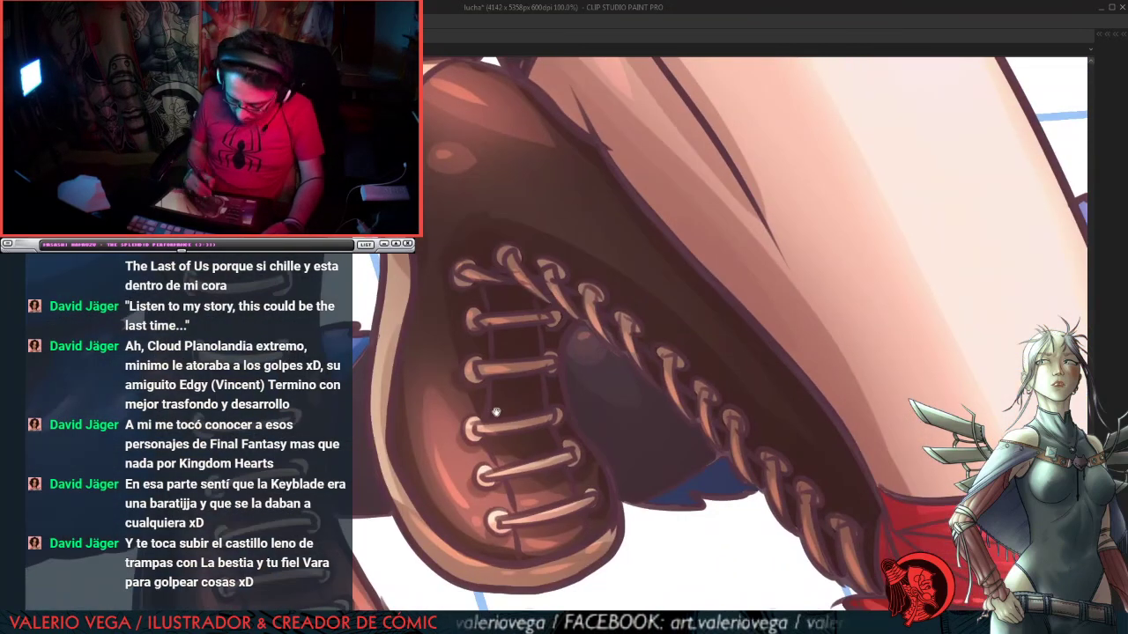
pyautogui.moveTo(547, 439); pyautogui.dragTo(520, 383)
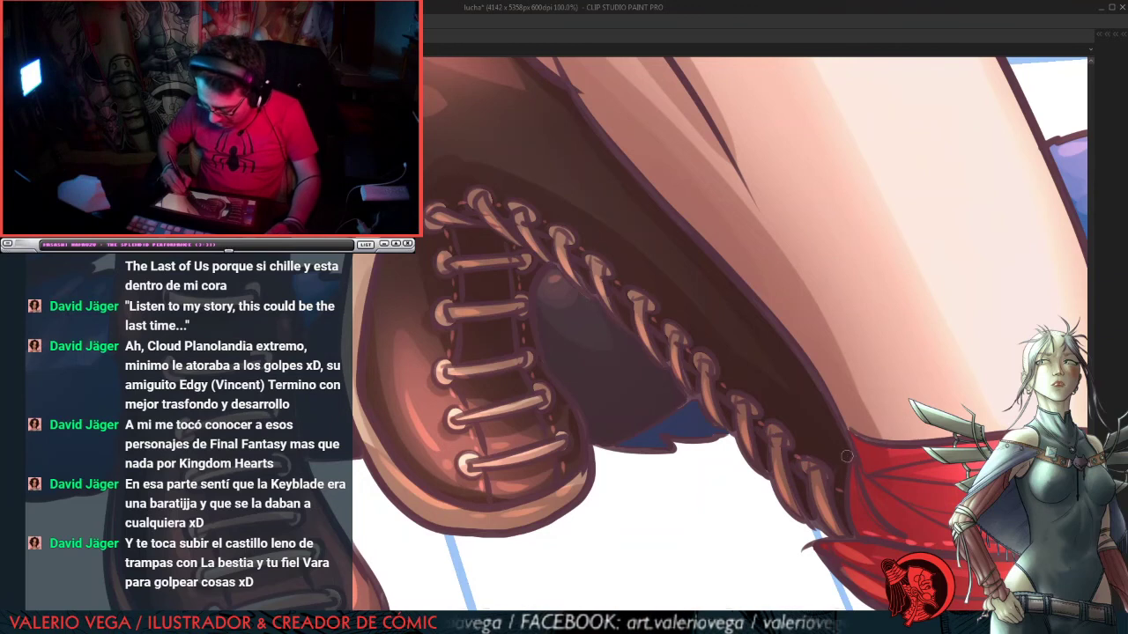
# Step: Paint dashed stitches down both sides of the lacing on the upper shaft of the upright boot
pyautogui.moveTo(343, 156); pyautogui.dragTo(686, 479)
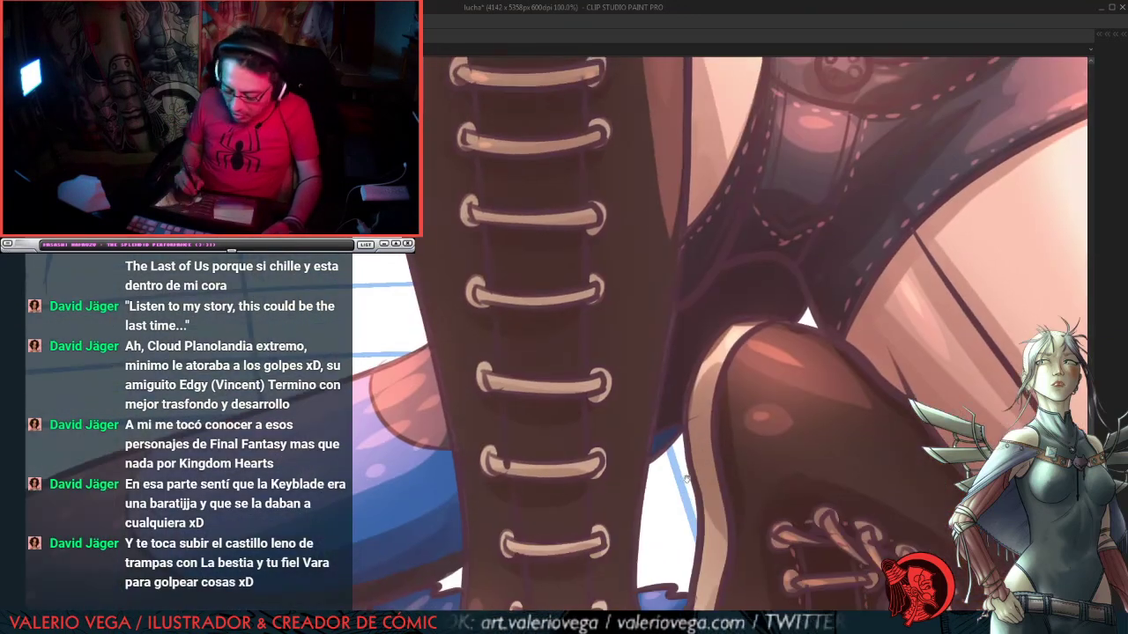
pyautogui.moveTo(656, 132)
pyautogui.mouseDown()
pyautogui.moveTo(647, 141)
pyautogui.moveTo(644, 385)
pyautogui.mouseUp()
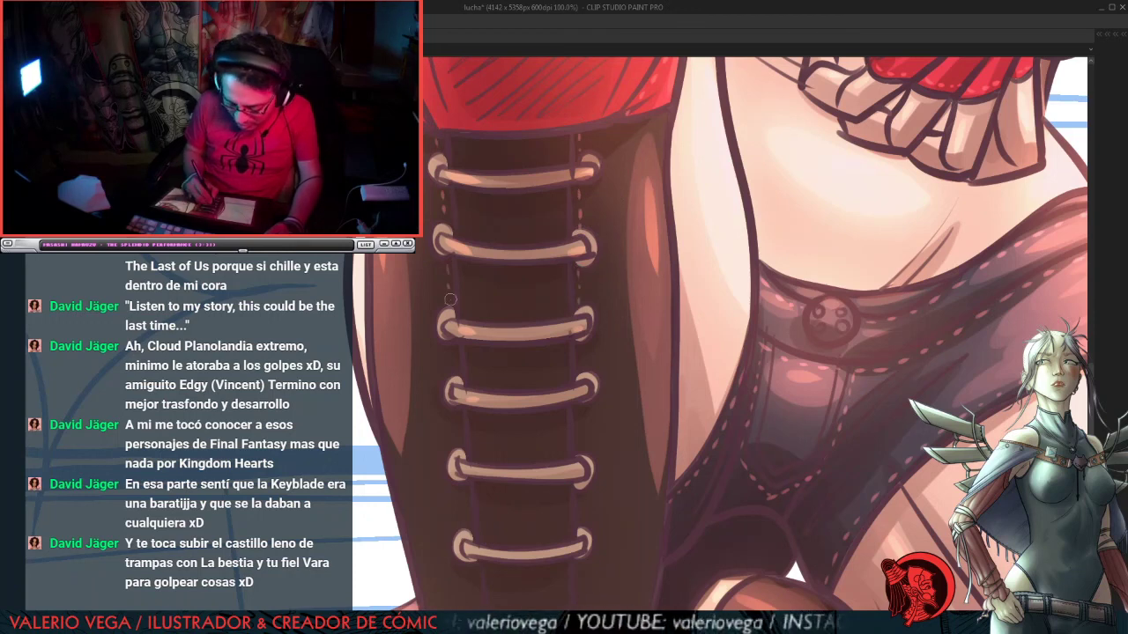
pyautogui.scroll(-5, 446, 222)
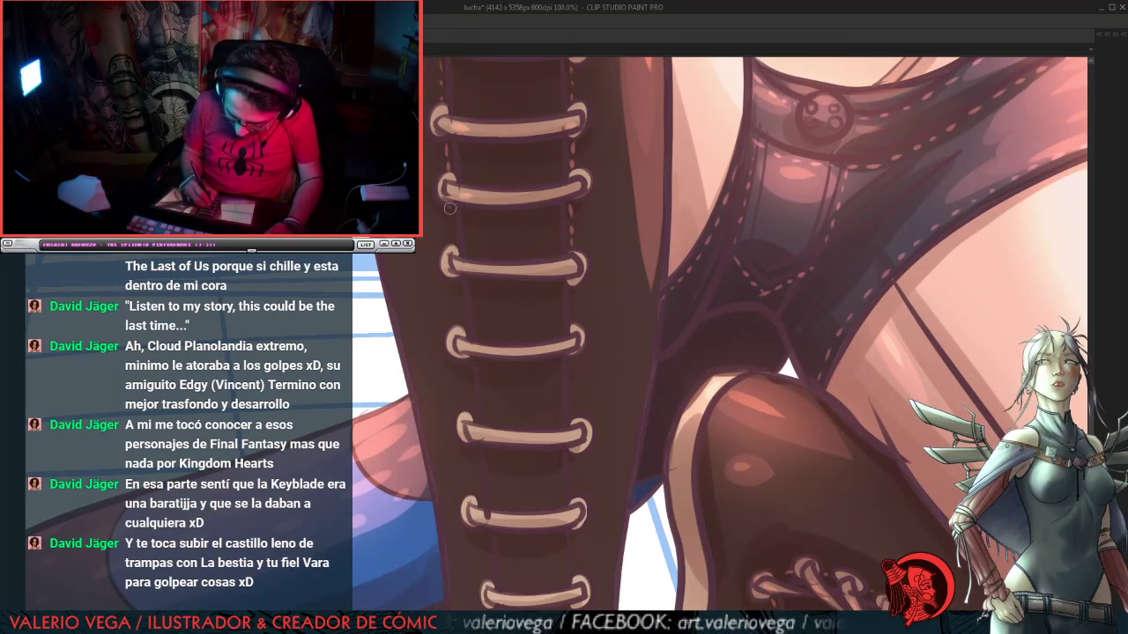
pyautogui.moveTo(458, 289); pyautogui.dragTo(458, 298)
pyautogui.moveTo(459, 305); pyautogui.dragTo(460, 313)
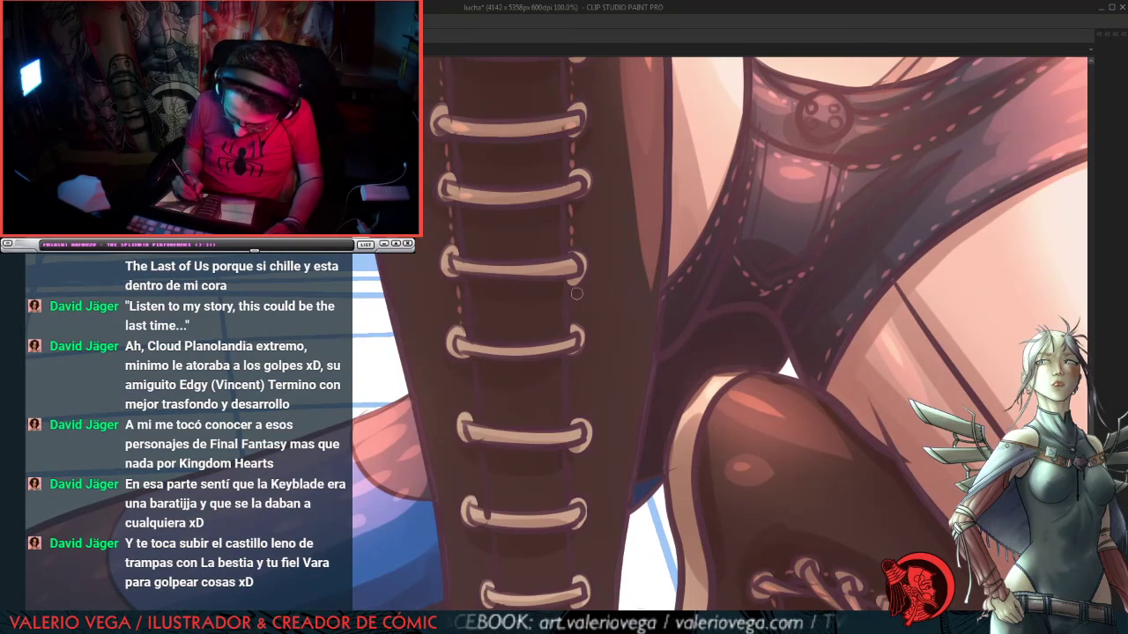
# Step: Continue the dashed stitches between the eyelets down the lower shaft of the upright boot
pyautogui.moveTo(638, 394); pyautogui.dragTo(700, 273)
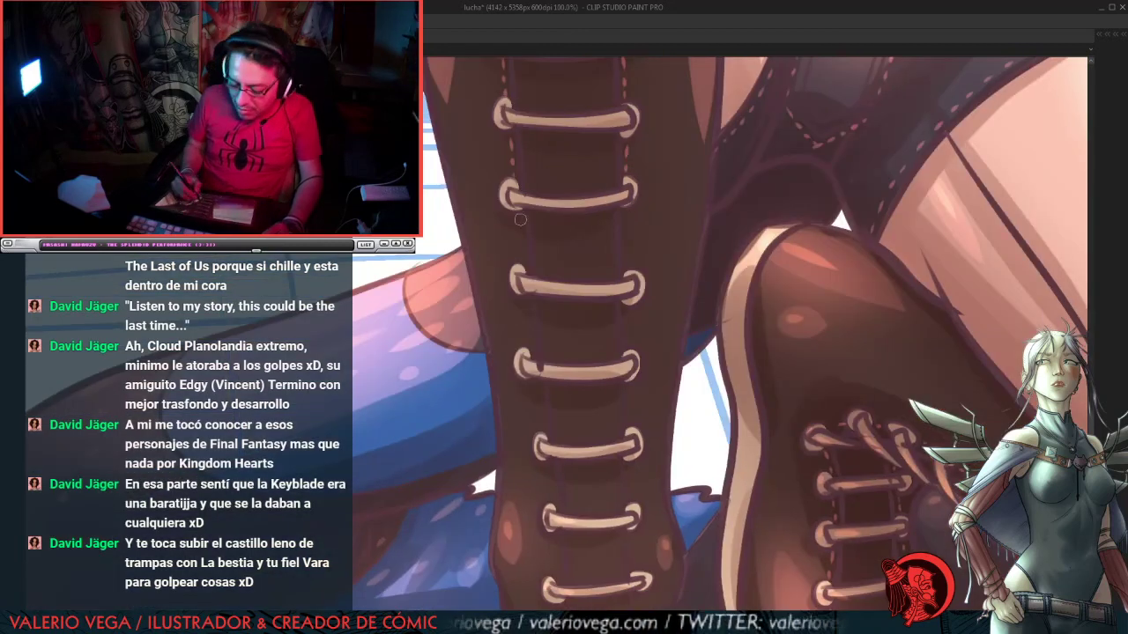
pyautogui.moveTo(518, 221); pyautogui.dragTo(520, 257)
pyautogui.moveTo(627, 212); pyautogui.dragTo(628, 257)
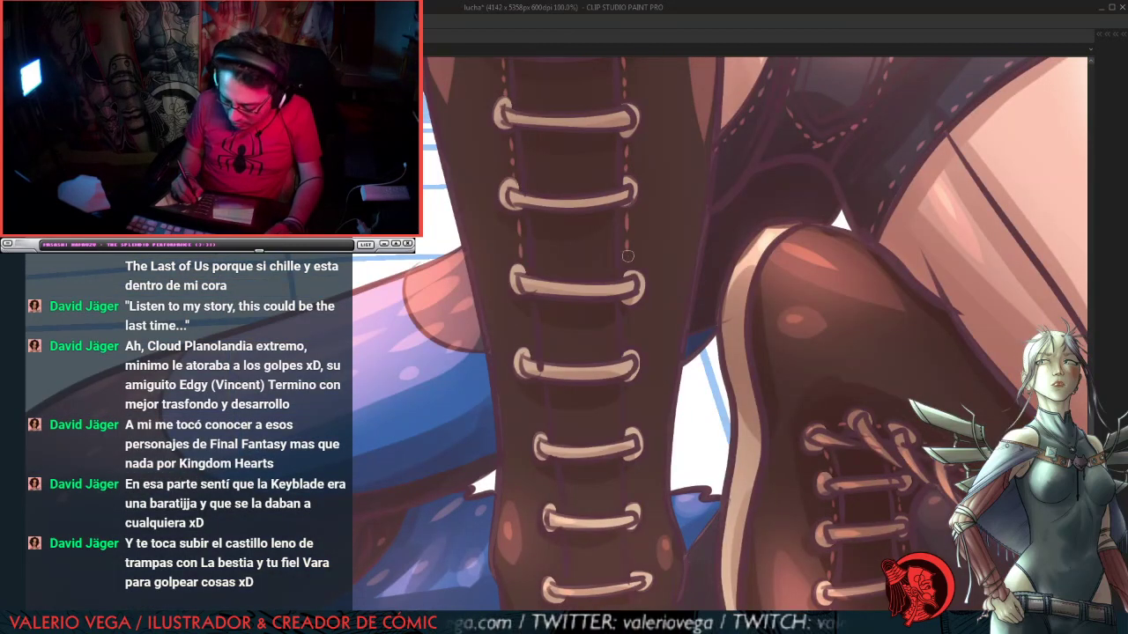
pyautogui.moveTo(628, 310); pyautogui.dragTo(631, 331)
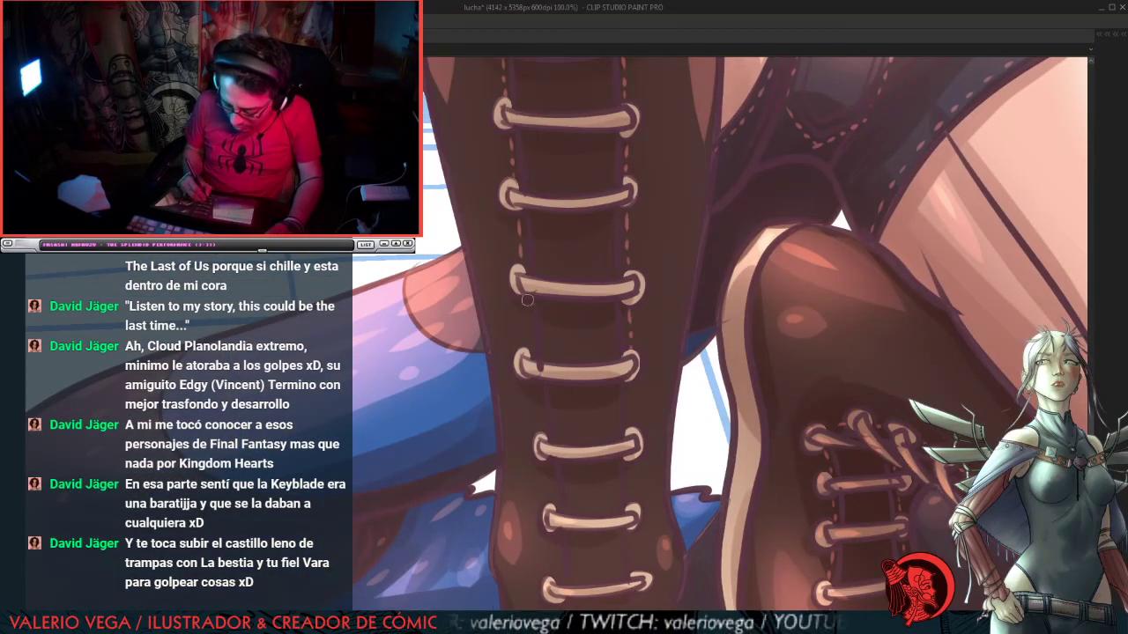
pyautogui.moveTo(527, 300); pyautogui.dragTo(532, 348)
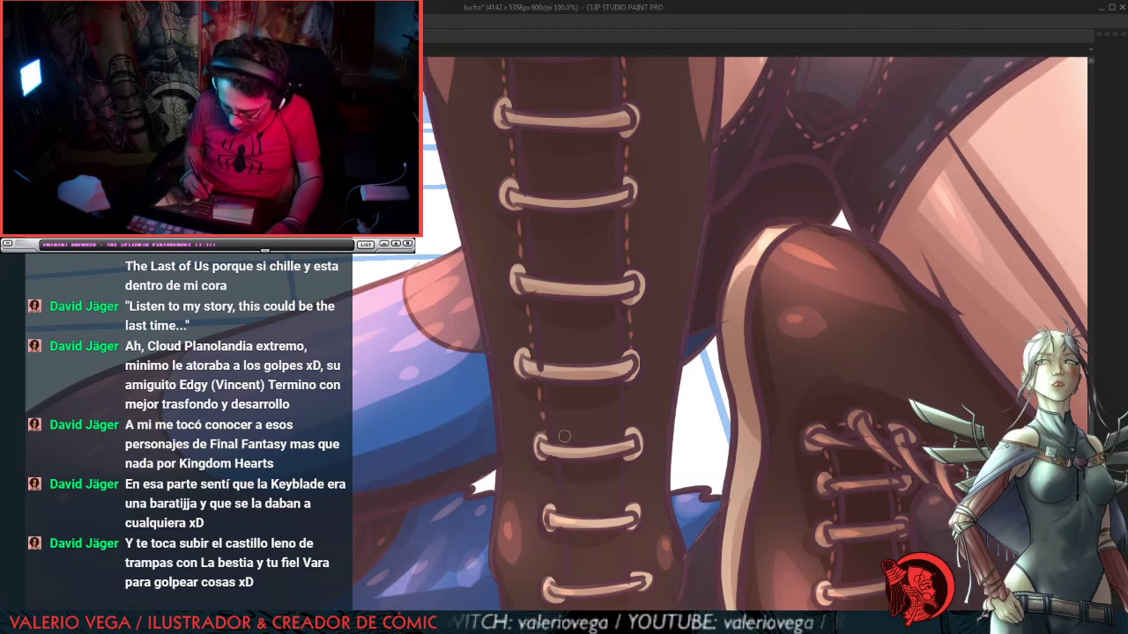
# Step: Carry the upright boot's dashed stitches past the ankle and along the lacing to the toe cap
pyautogui.moveTo(678, 467); pyautogui.dragTo(652, 212)
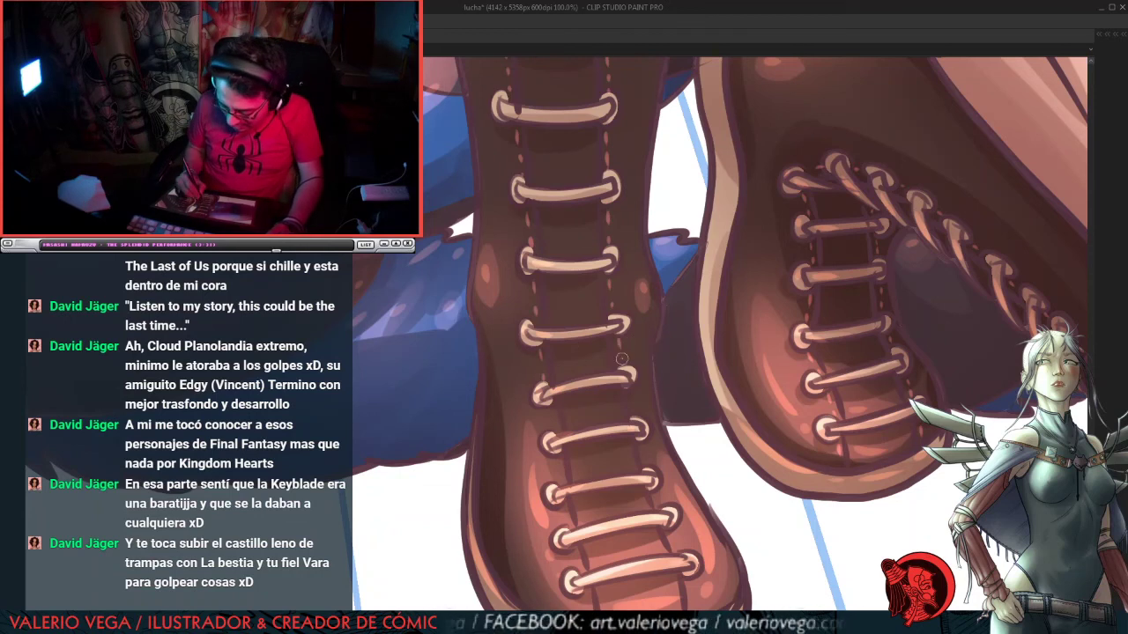
pyautogui.moveTo(671, 362); pyautogui.dragTo(605, 162)
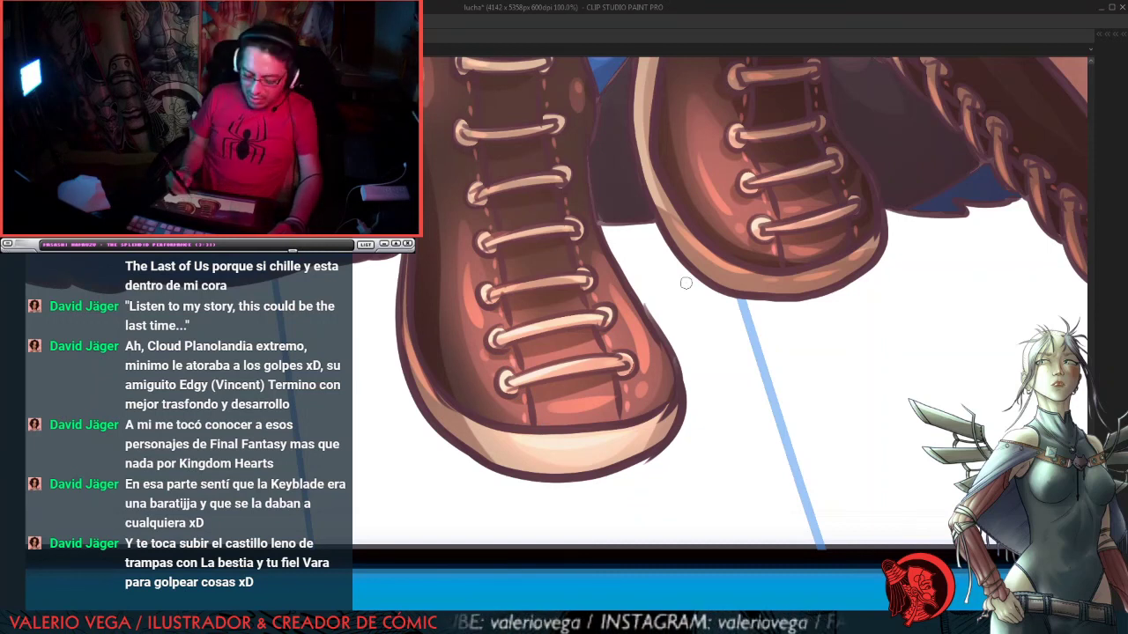
pyautogui.hotkey('ctrl', '-')
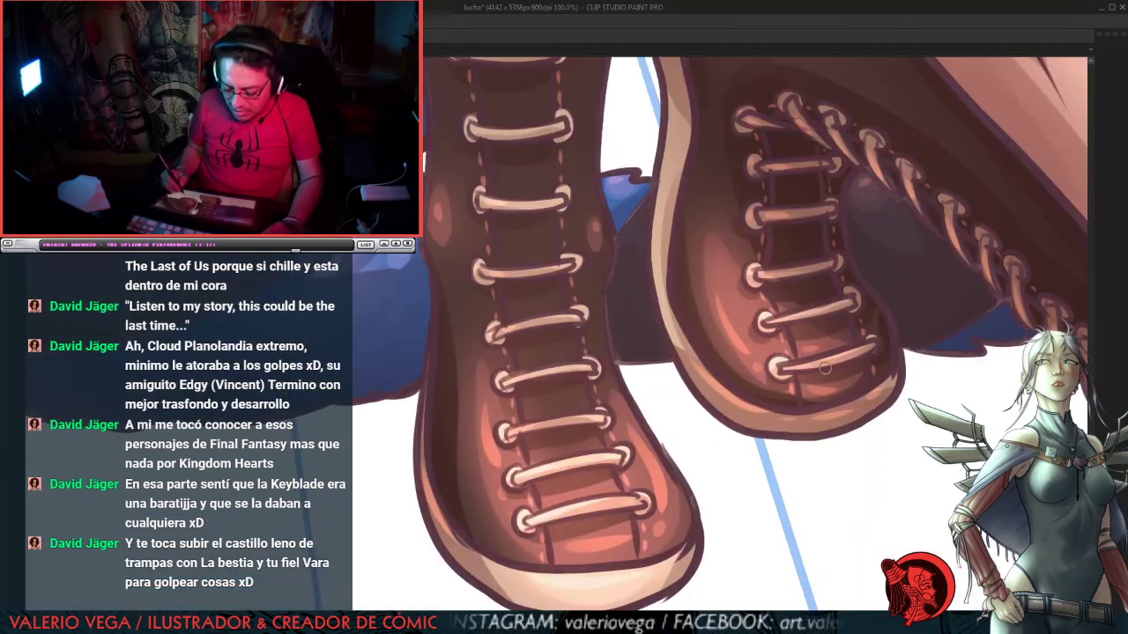
# Step: Review the finished stitching across the boots, shorts, gloves and mask at a reduced zoom
pyautogui.hotkey('ctrl', '-')
pyautogui.hotkey('ctrl', '-')
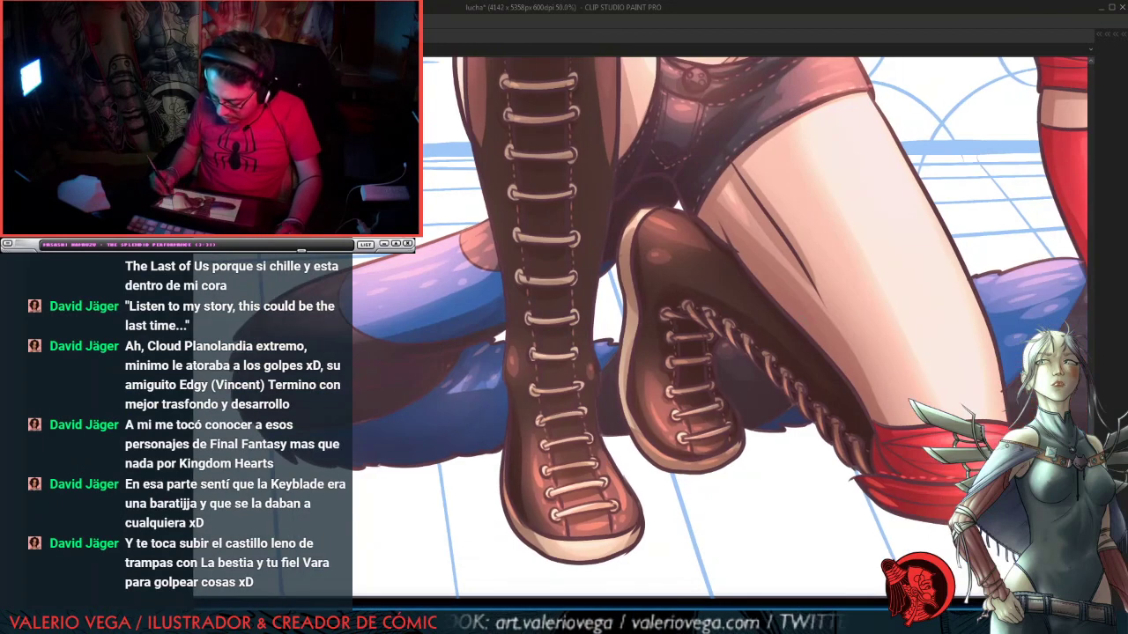
pyautogui.hotkey('ctrl', '-')
pyautogui.moveTo(941, 181); pyautogui.dragTo(939, 387)
pyautogui.moveTo(889, 151); pyautogui.dragTo(908, 336)
pyautogui.scroll(1, 936, 279)
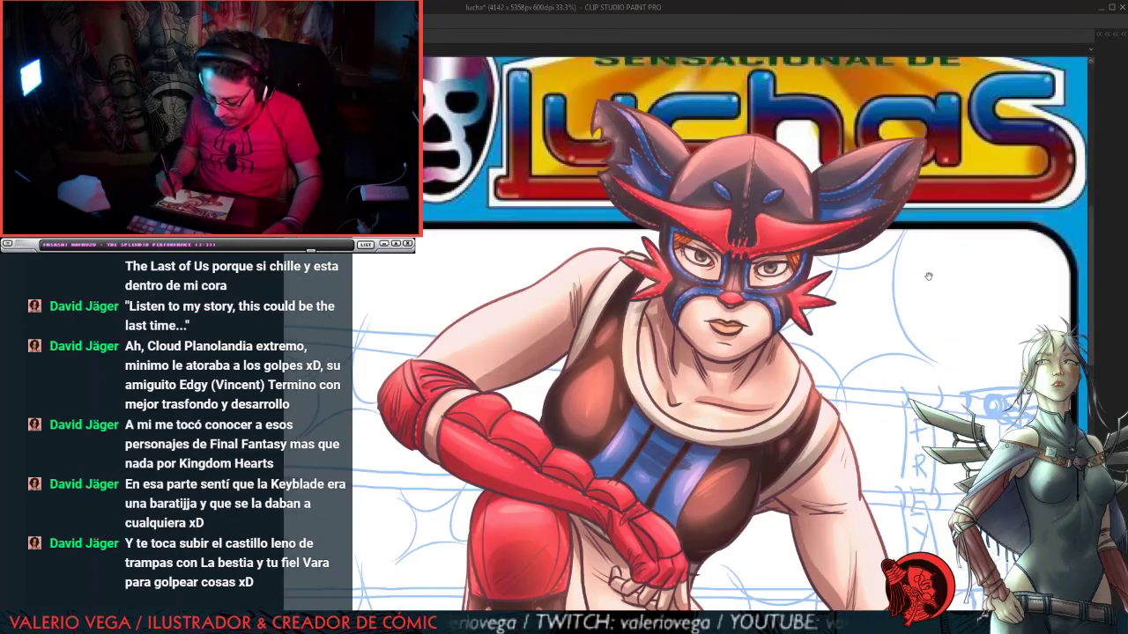
pyautogui.moveTo(965, 274); pyautogui.dragTo(923, 269)
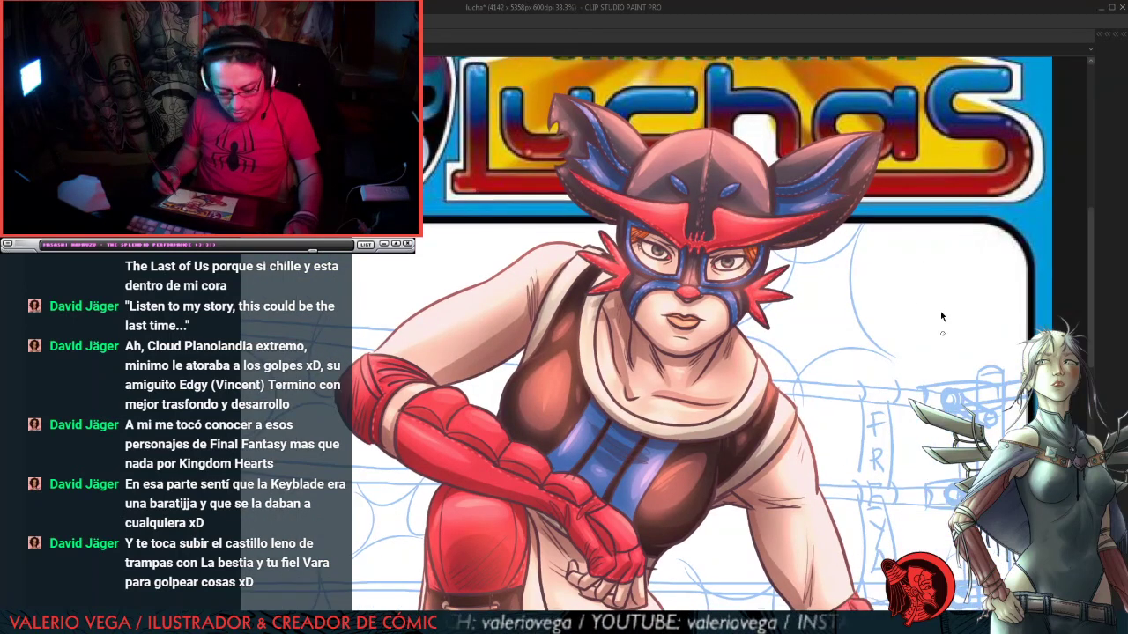
# Step: Add a new layer above Layer 8, set its blending mode to Add (Glow), and choose a muted red paint colour
pyautogui.press('Tab')
pyautogui.click(1082, 289)
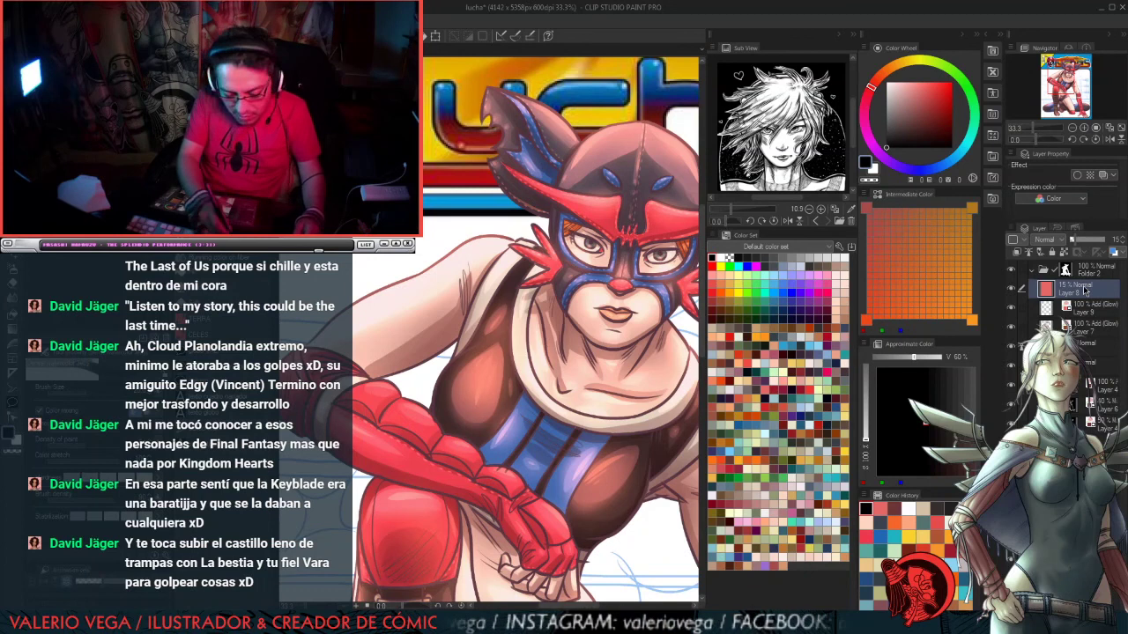
pyautogui.hotkey('ctrl', 'shift', 'n')
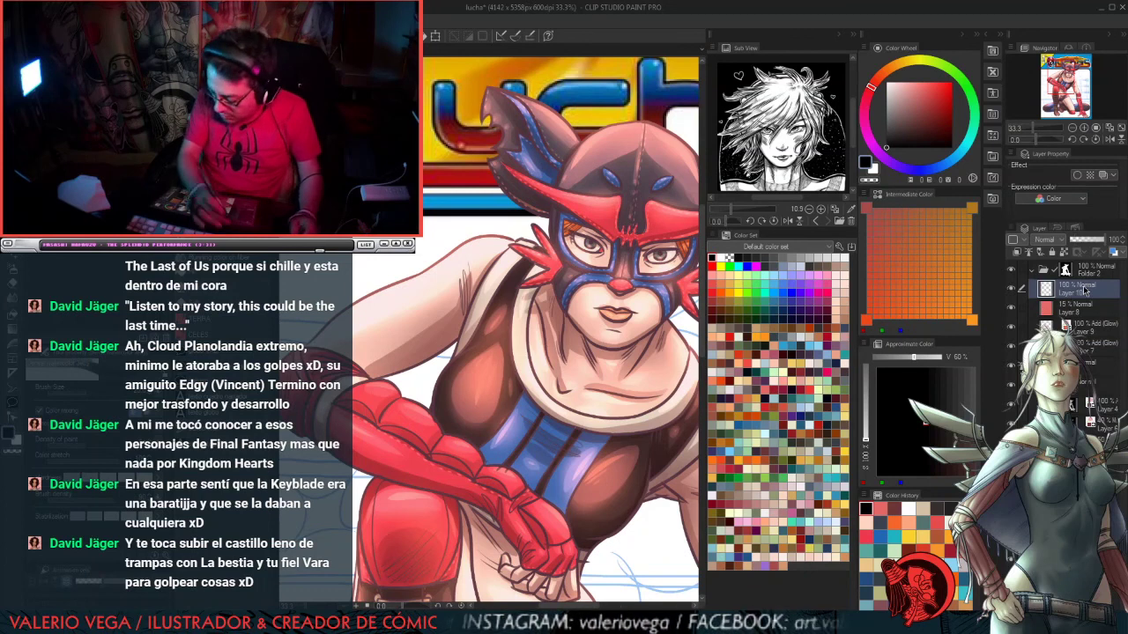
pyautogui.click(1062, 242)
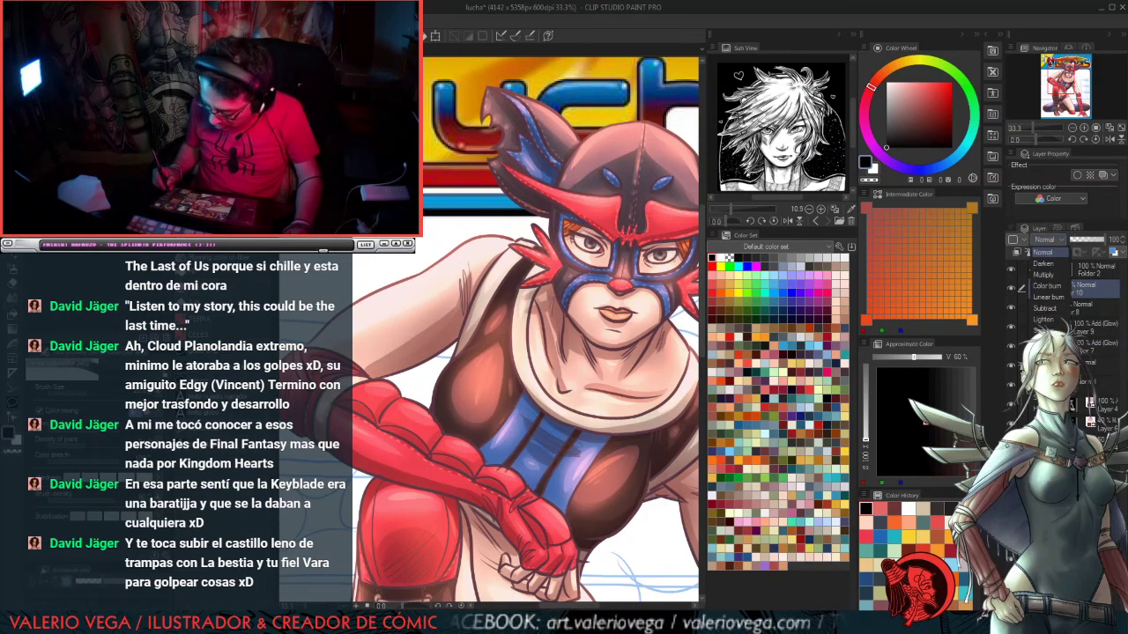
pyautogui.click(1048, 375)
pyautogui.click(768, 382)
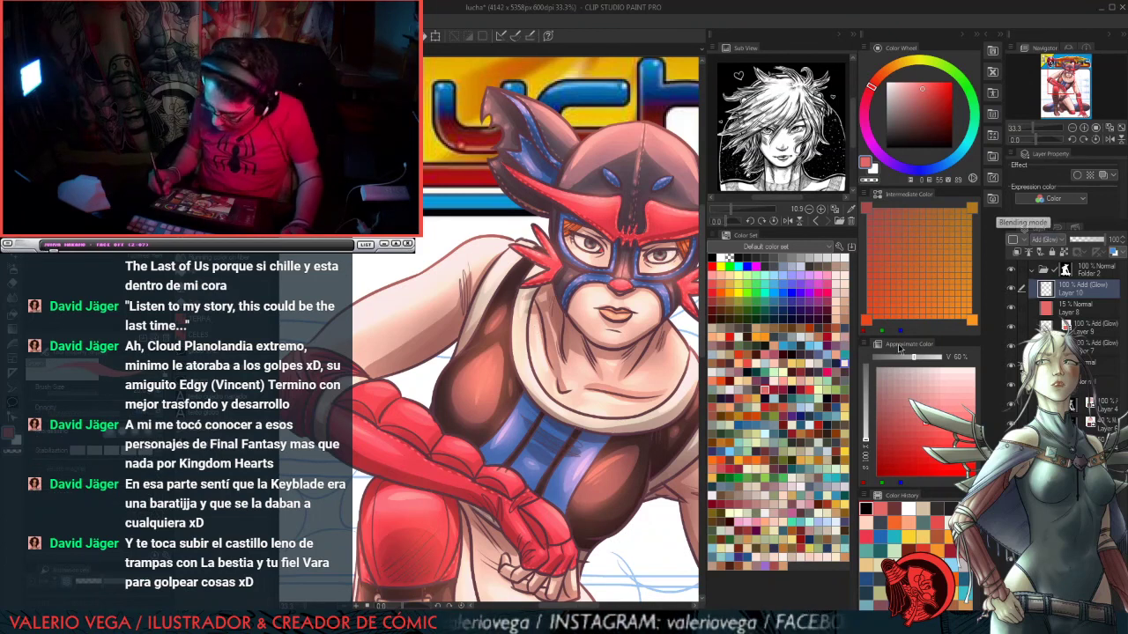
# Step: Dab small glow highlights on the wrestler's eyes inside the mask openings
pyautogui.hotkey('ctrl', 'alt', '0')
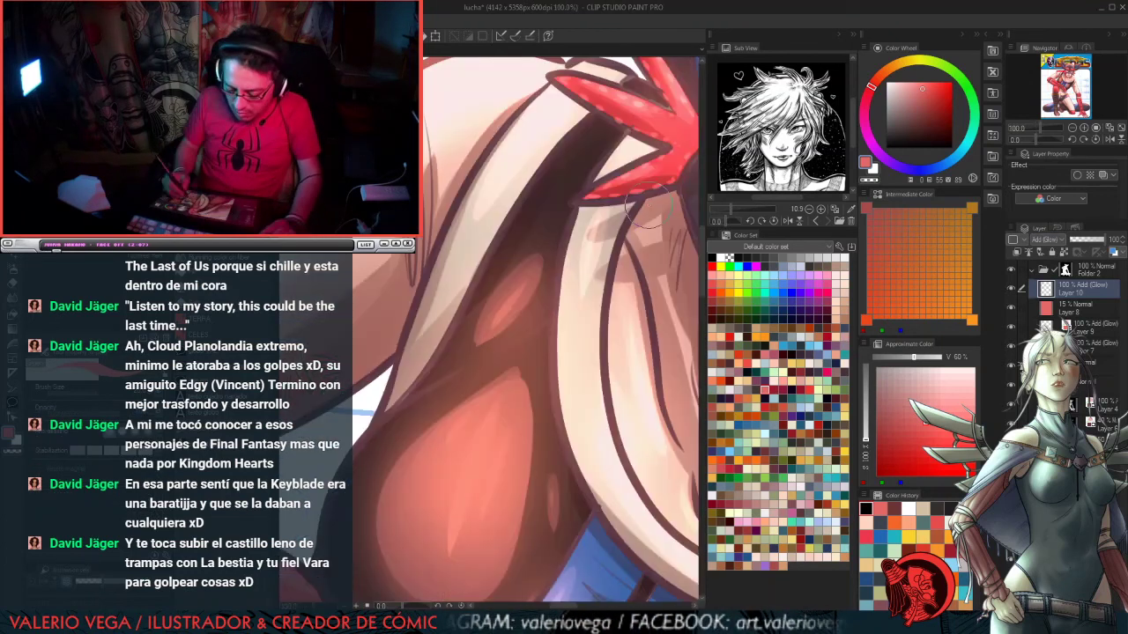
pyautogui.press('Tab')
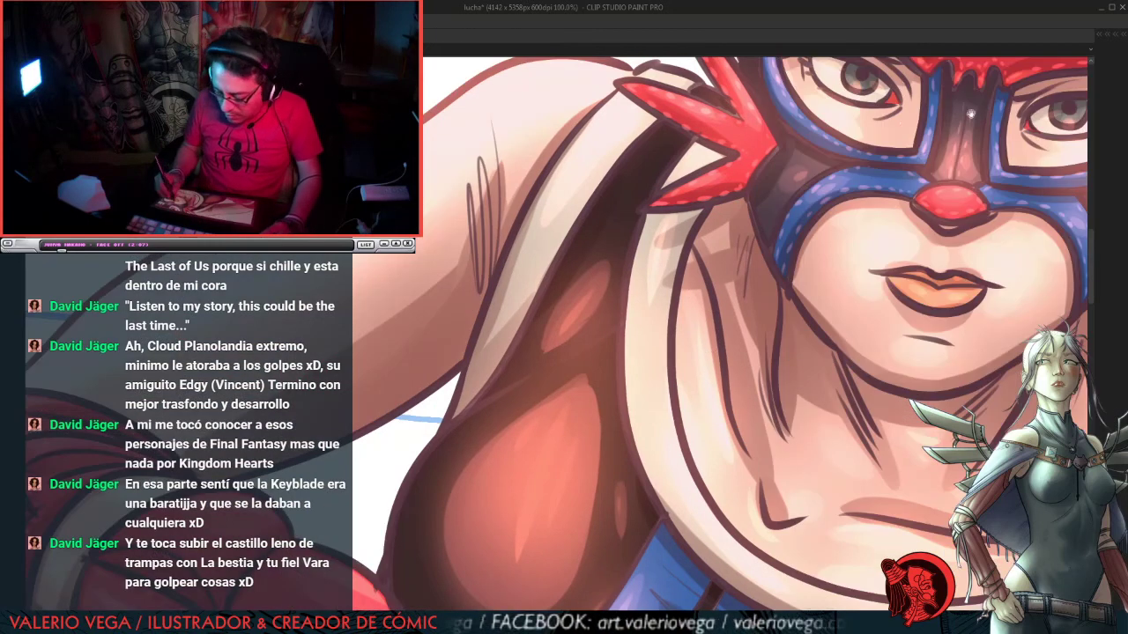
pyautogui.moveTo(916, 150)
pyautogui.mouseDown()
pyautogui.moveTo(654, 490)
pyautogui.moveTo(630, 297)
pyautogui.mouseUp()
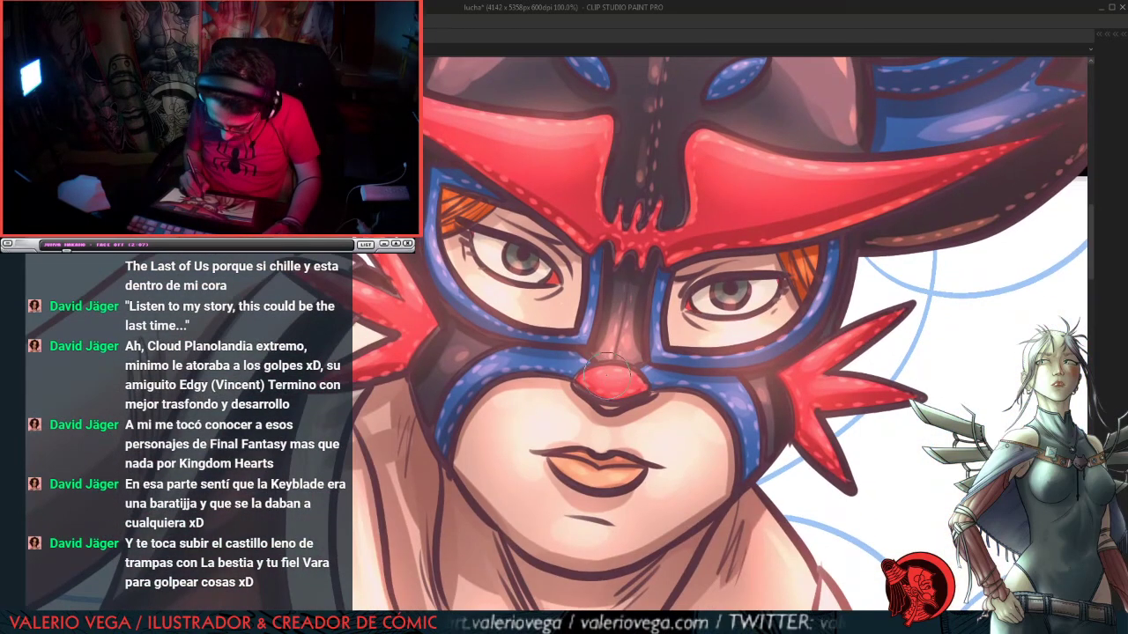
pyautogui.moveTo(607, 375); pyautogui.dragTo(626, 385)
pyautogui.hotkey('ctrl', 'z')
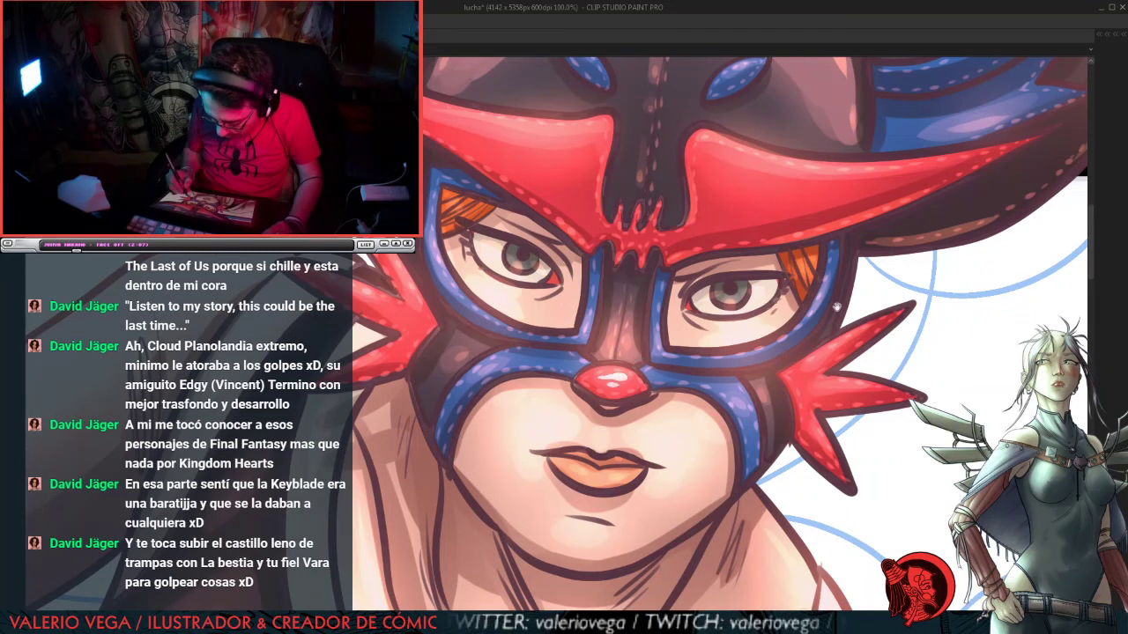
pyautogui.moveTo(869, 250); pyautogui.dragTo(816, 346)
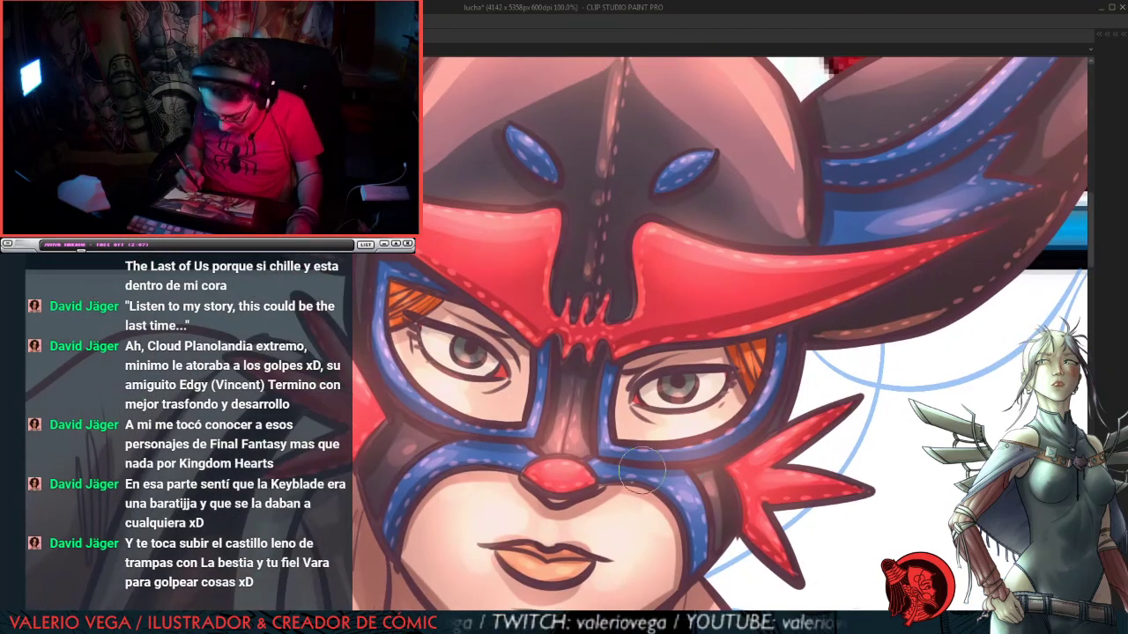
pyautogui.click(678, 396)
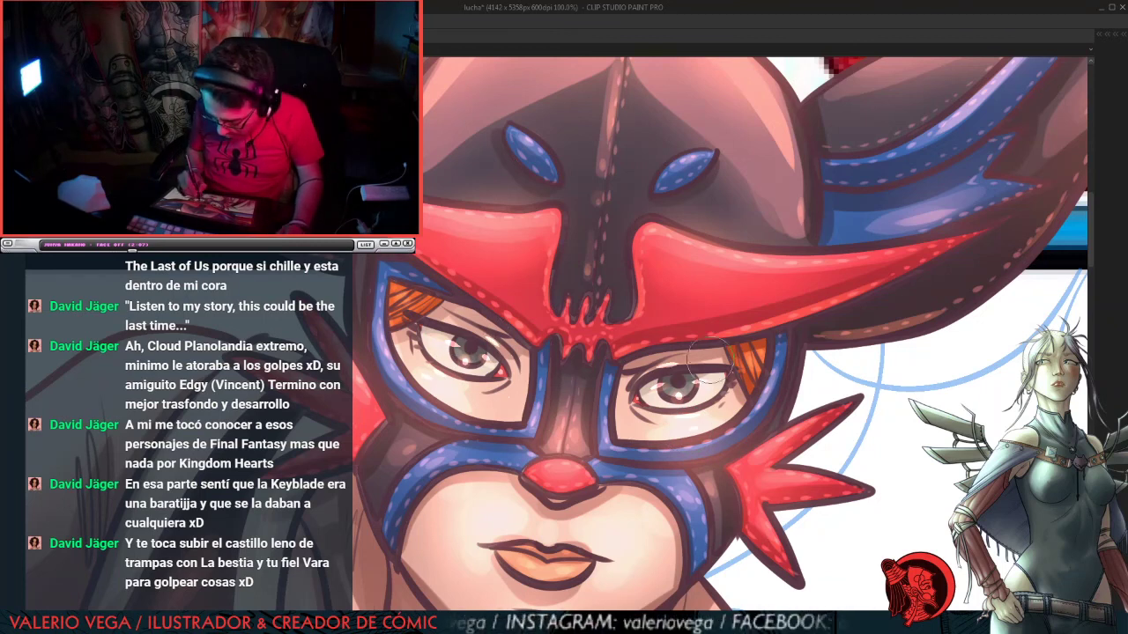
pyautogui.moveTo(878, 311); pyautogui.dragTo(859, 353)
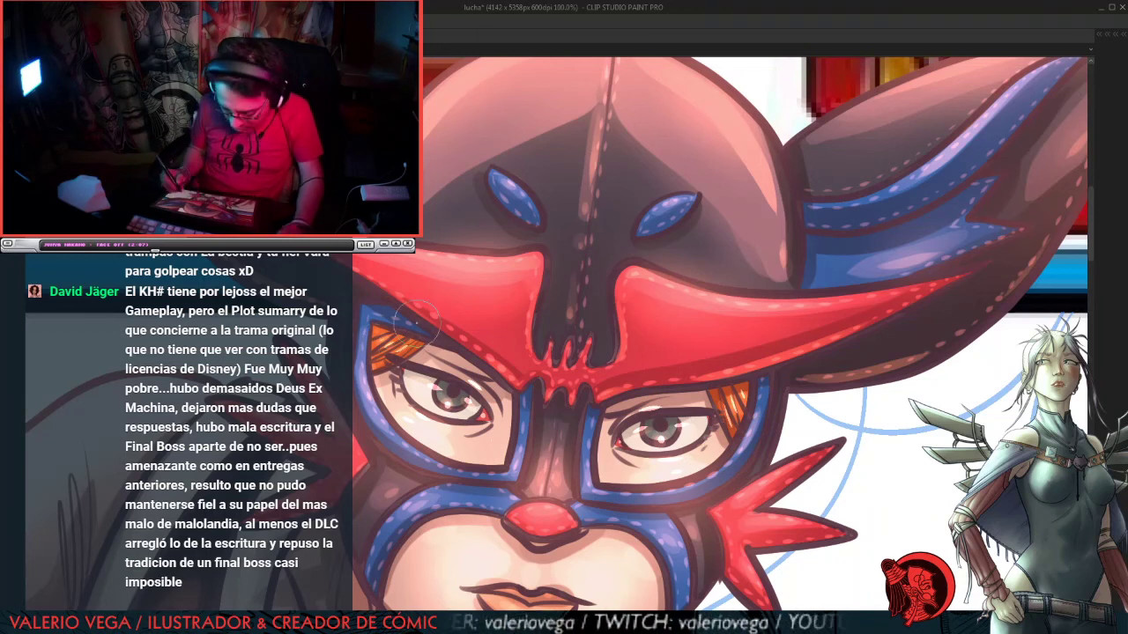
pyautogui.moveTo(775, 450)
pyautogui.mouseDown()
pyautogui.moveTo(832, 304)
pyautogui.moveTo(890, 297)
pyautogui.mouseUp()
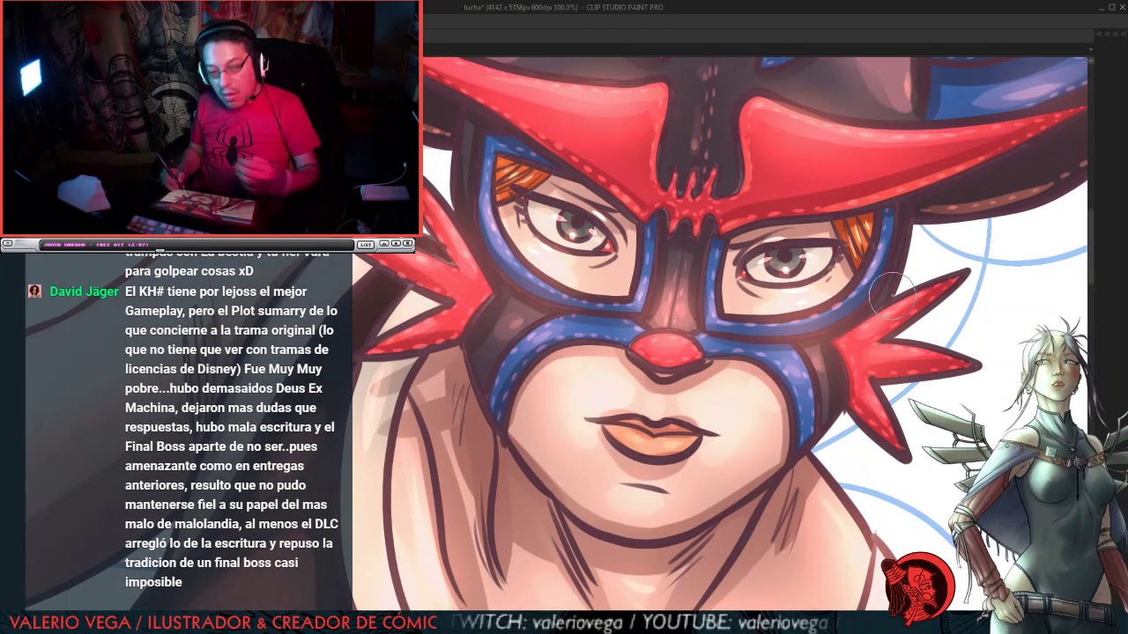
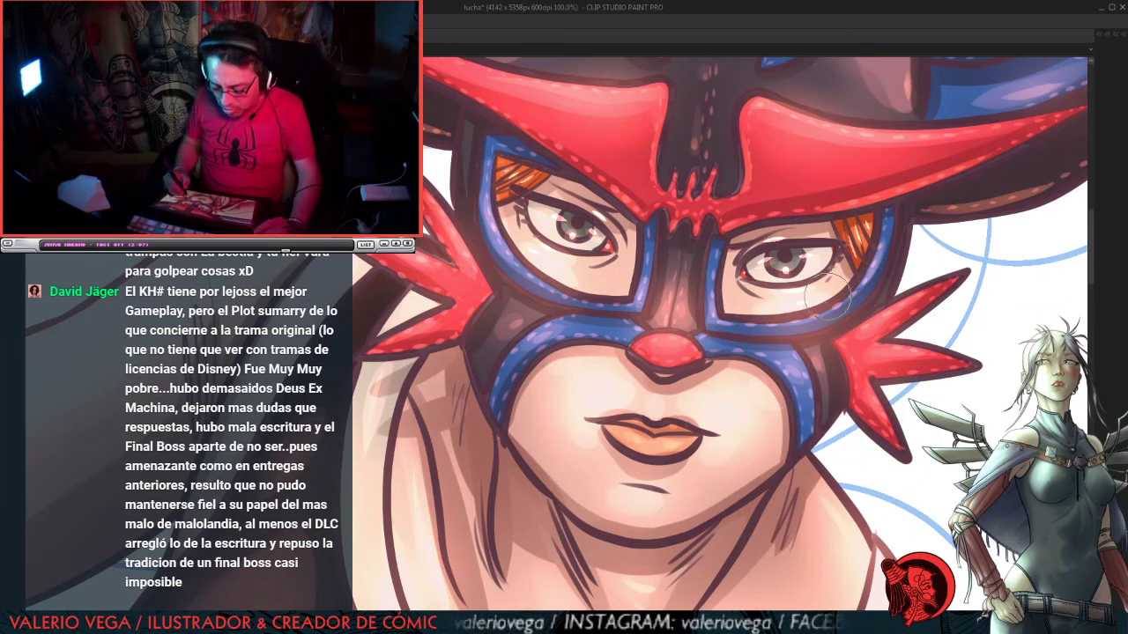
# Step: Paint glow highlights on the mask's red nose, the dark nose bridge and the blue cheek bands
pyautogui.moveTo(851, 252); pyautogui.dragTo(808, 280)
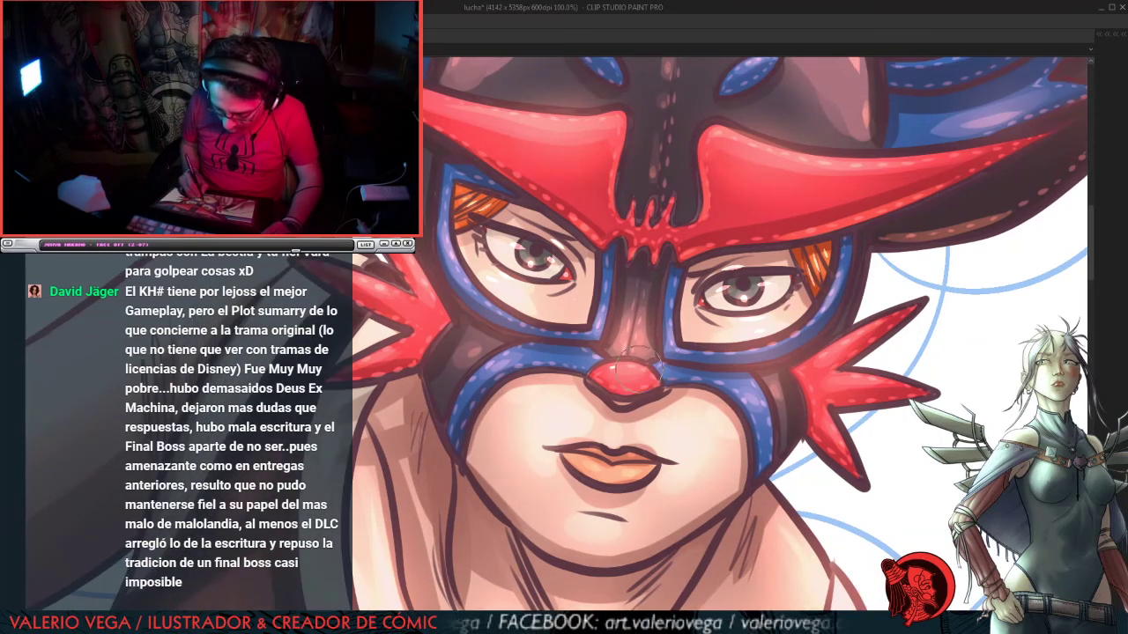
pyautogui.moveTo(629, 374); pyautogui.dragTo(647, 378)
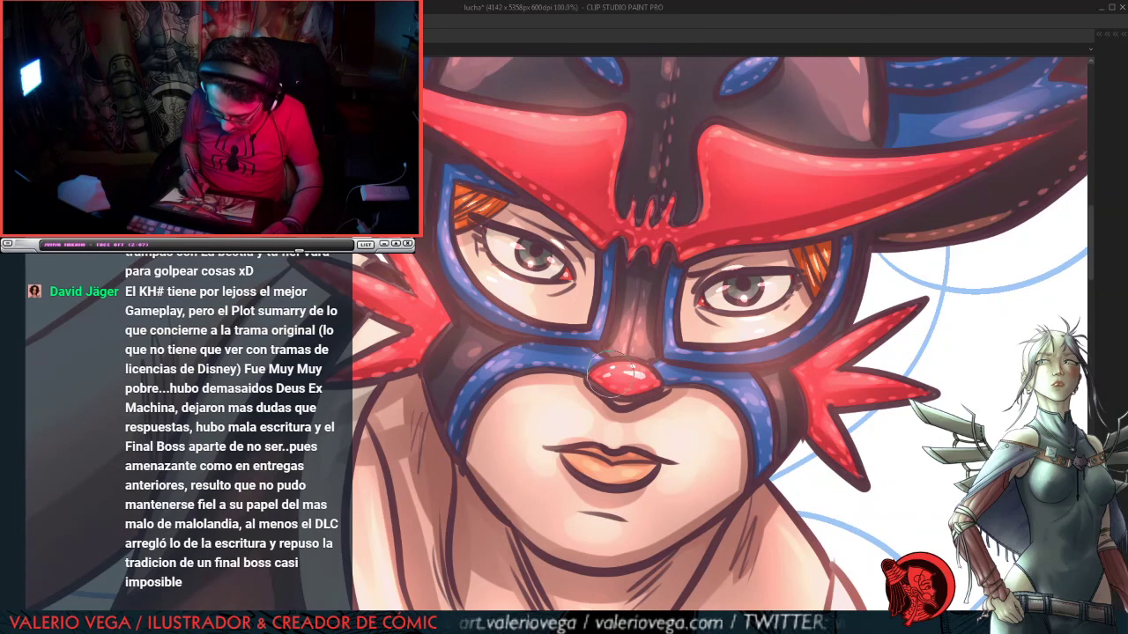
pyautogui.moveTo(638, 333); pyautogui.dragTo(640, 352)
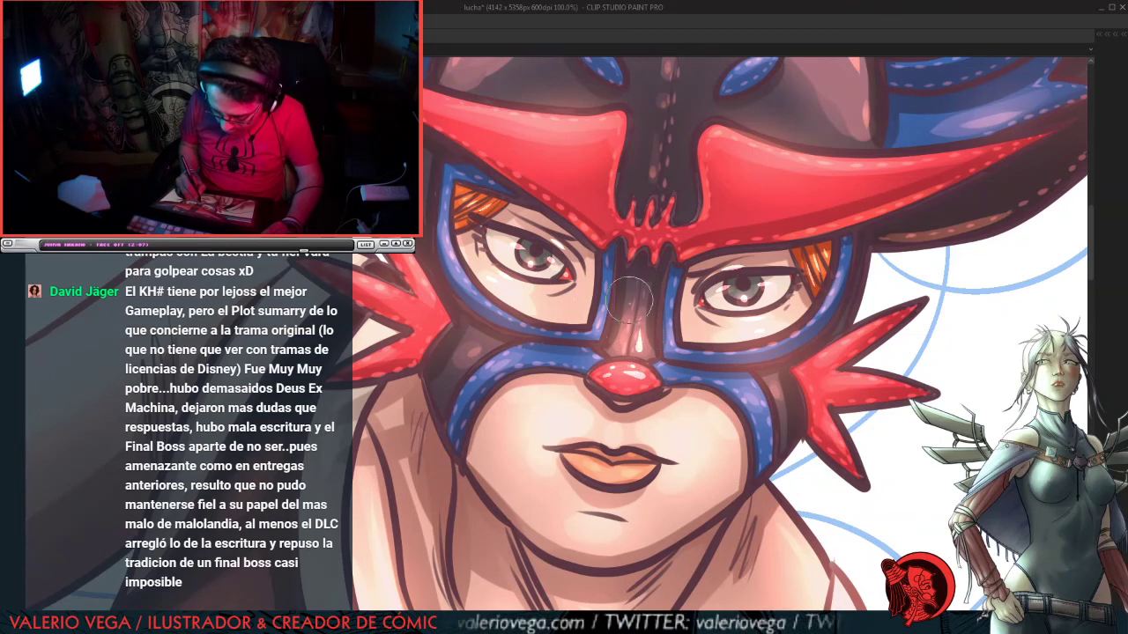
pyautogui.moveTo(629, 304); pyautogui.dragTo(622, 343)
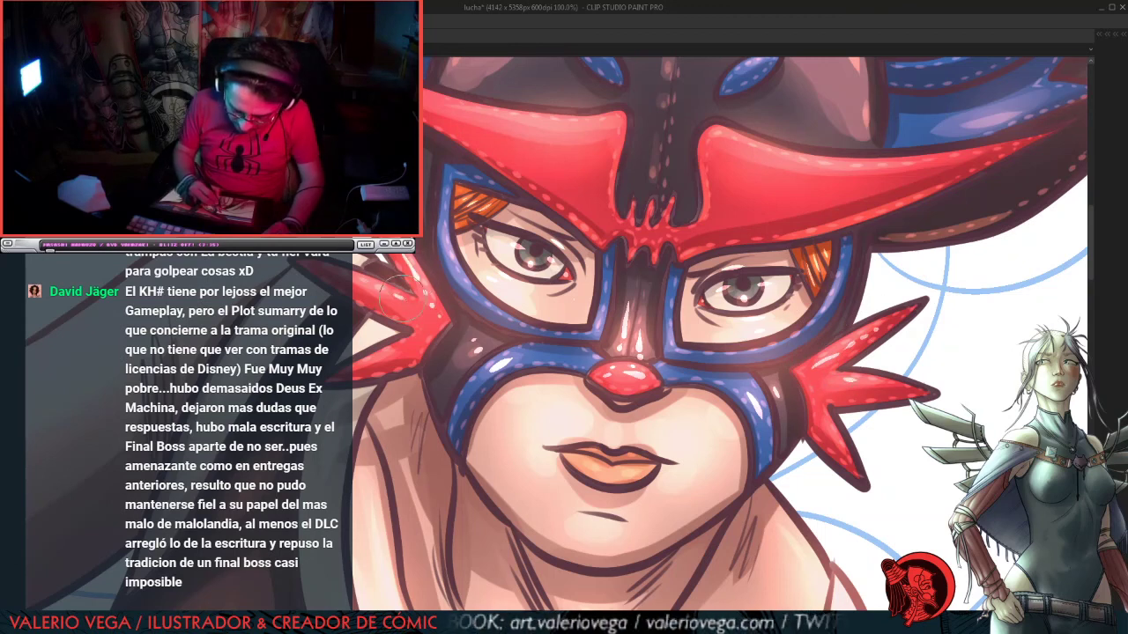
# Step: Paint glow highlights along the upper inner edges of both red brow shapes on the mask
pyautogui.moveTo(754, 280); pyautogui.dragTo(692, 367)
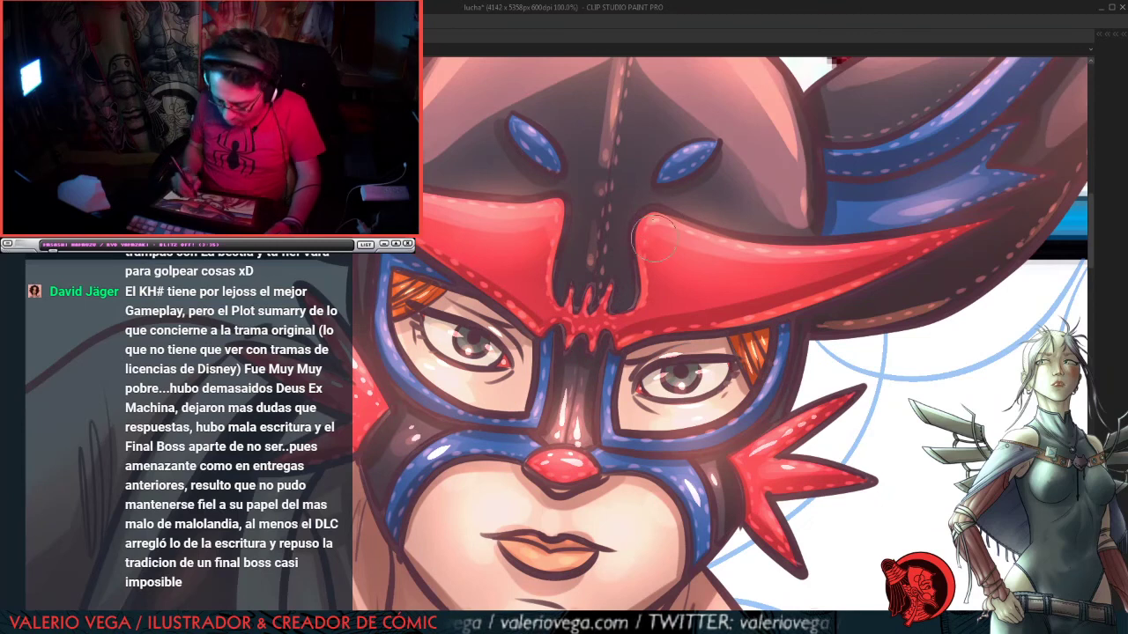
pyautogui.moveTo(652, 236); pyautogui.dragTo(699, 243)
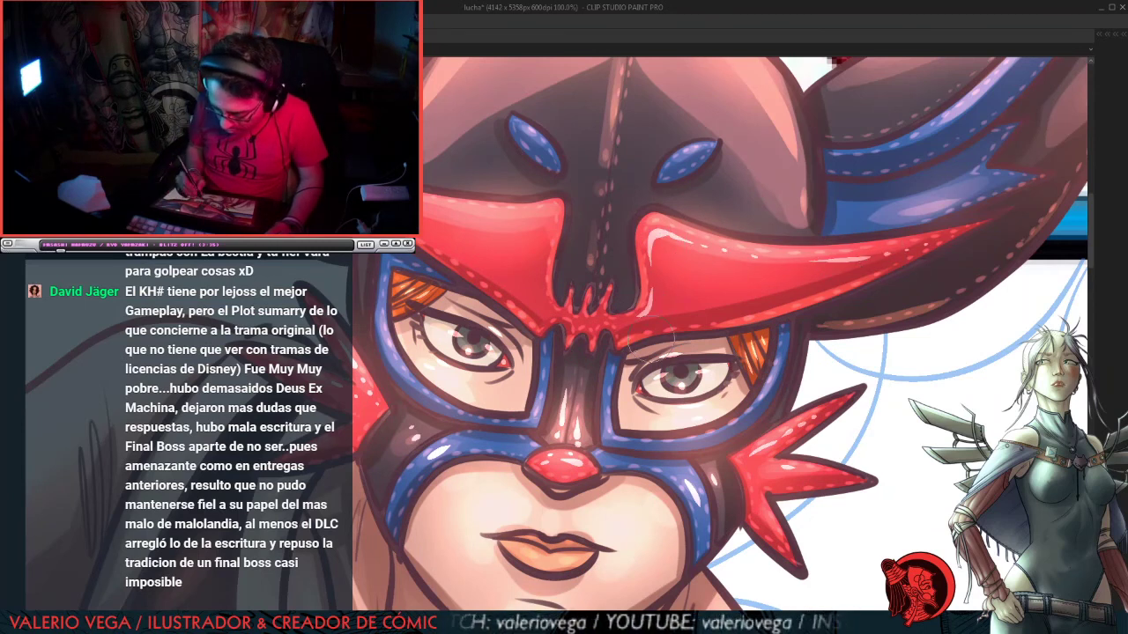
pyautogui.moveTo(551, 212)
pyautogui.mouseDown()
pyautogui.moveTo(524, 214)
pyautogui.moveTo(480, 212)
pyautogui.mouseUp()
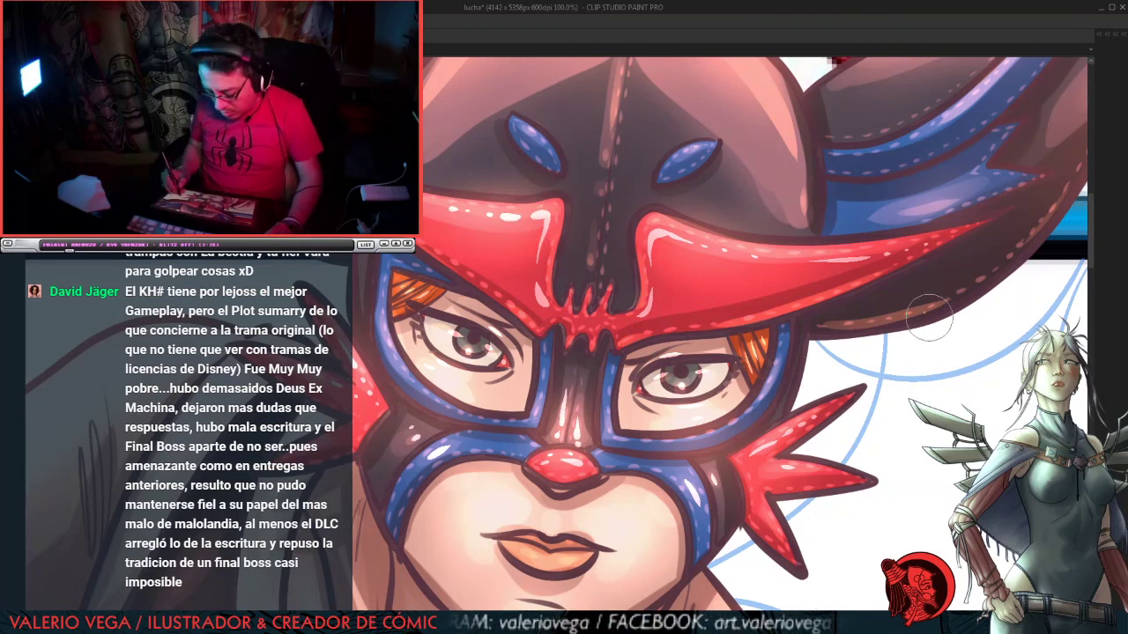
# Step: Paint glow highlights around the dome of the mask and on its two blue forehead ovals
pyautogui.moveTo(911, 306); pyautogui.dragTo(784, 385)
pyautogui.moveTo(669, 311); pyautogui.dragTo(749, 336)
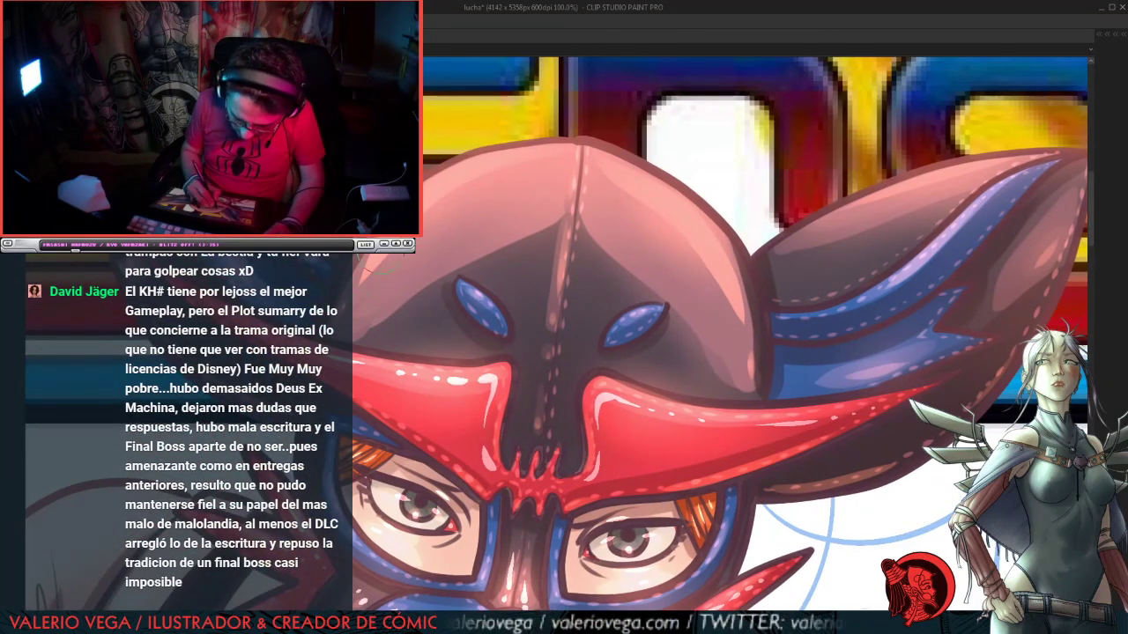
pyautogui.moveTo(440, 185)
pyautogui.mouseDown()
pyautogui.moveTo(625, 123)
pyautogui.moveTo(550, 146)
pyautogui.moveTo(594, 130)
pyautogui.moveTo(681, 206)
pyautogui.moveTo(621, 172)
pyautogui.moveTo(605, 155)
pyautogui.moveTo(682, 205)
pyautogui.moveTo(751, 304)
pyautogui.mouseUp()
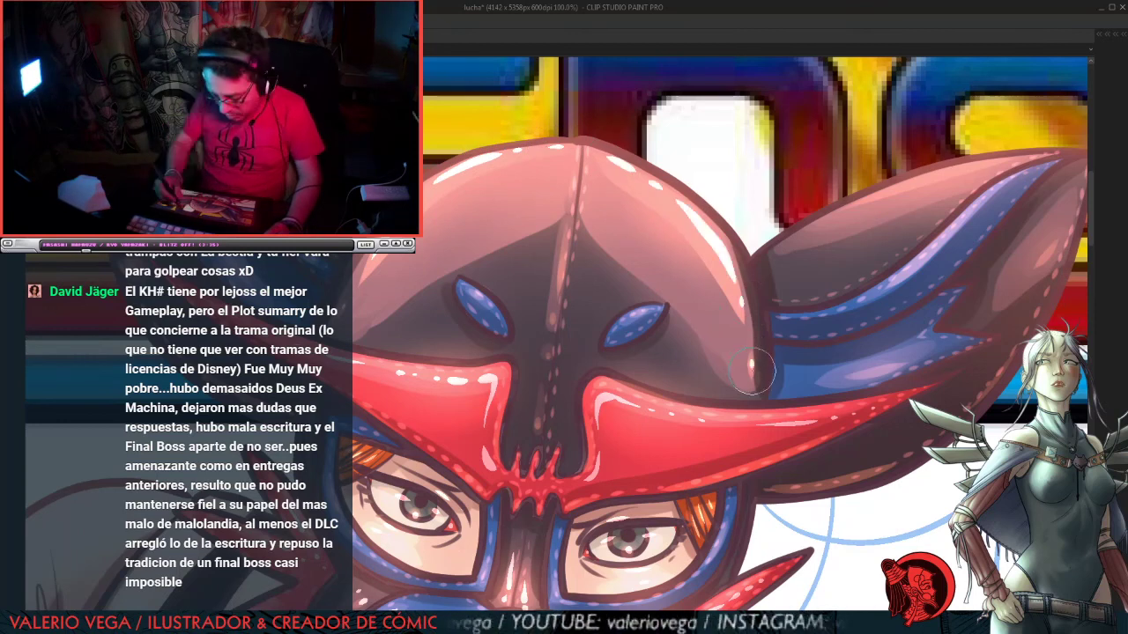
pyautogui.moveTo(551, 214); pyautogui.dragTo(588, 155)
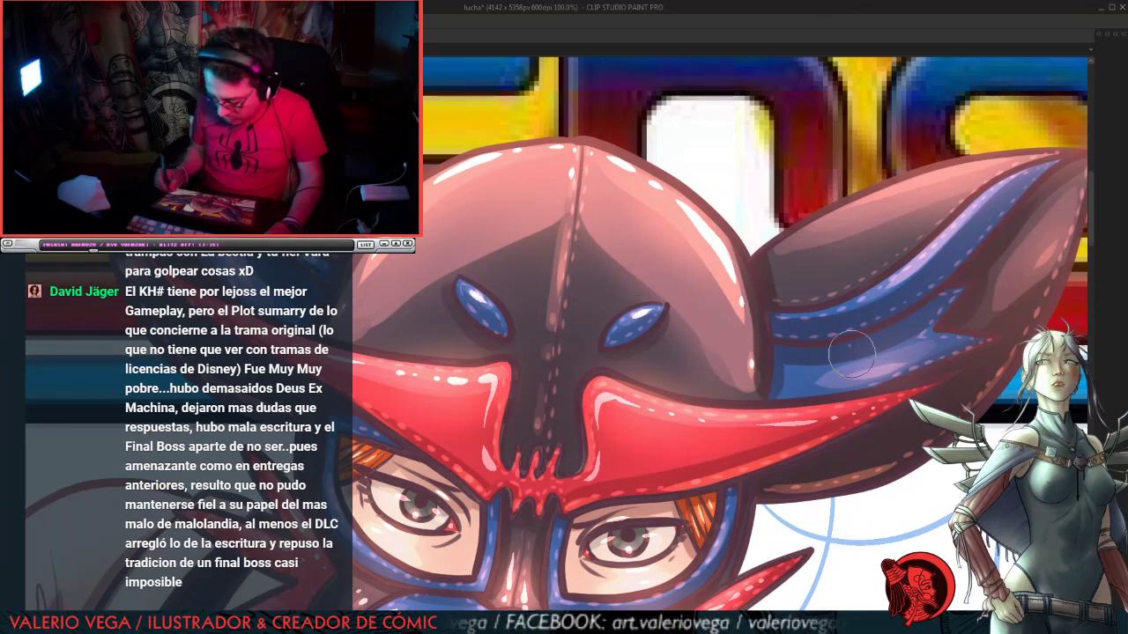
# Step: Paint glow highlights on the mask's pointed wing, along its upper edge, outer panel and blue feather shapes
pyautogui.moveTo(804, 231)
pyautogui.mouseDown()
pyautogui.moveTo(819, 215)
pyautogui.moveTo(1004, 154)
pyautogui.moveTo(1070, 166)
pyautogui.mouseUp()
pyautogui.moveTo(925, 341); pyautogui.dragTo(702, 339)
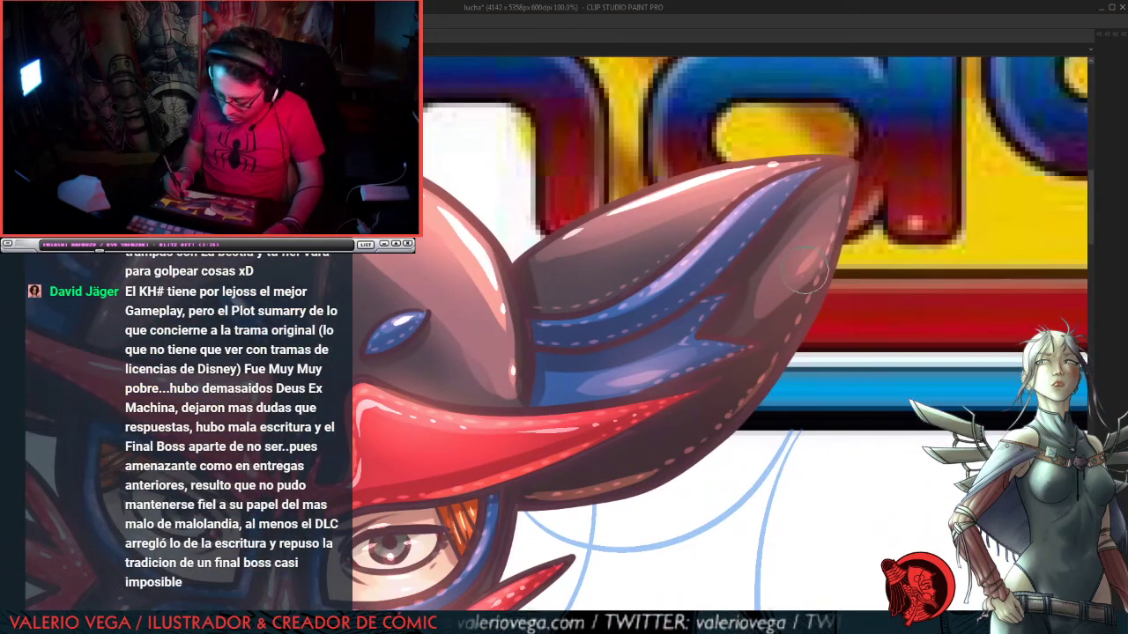
pyautogui.moveTo(802, 267); pyautogui.dragTo(813, 257)
pyautogui.moveTo(628, 382); pyautogui.dragTo(651, 378)
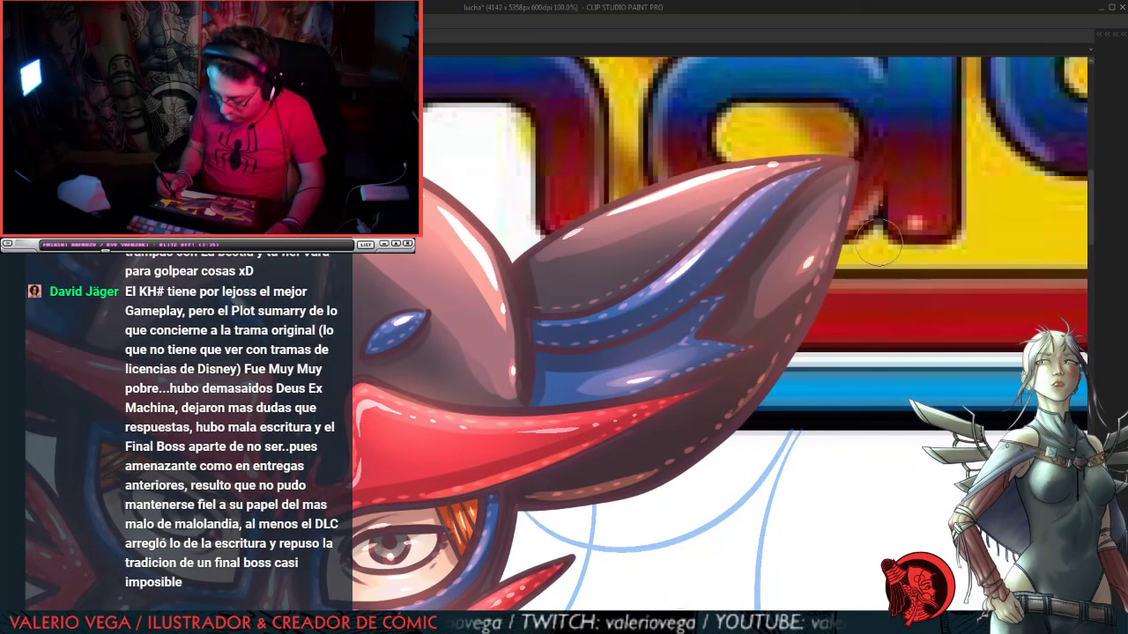
# Step: Paint thin glow highlights on the reddish sheen of the costume's dark chest panel beside the bent arm
pyautogui.moveTo(483, 328); pyautogui.dragTo(696, 388)
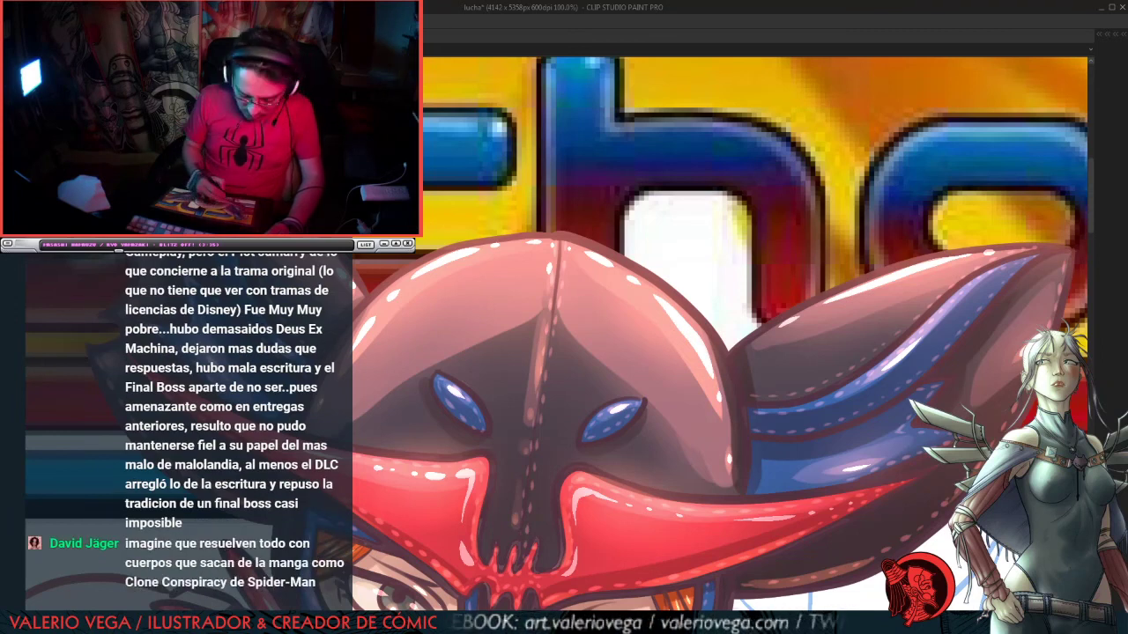
pyautogui.moveTo(714, 529); pyautogui.dragTo(790, 236)
pyautogui.moveTo(489, 392); pyautogui.dragTo(852, 336)
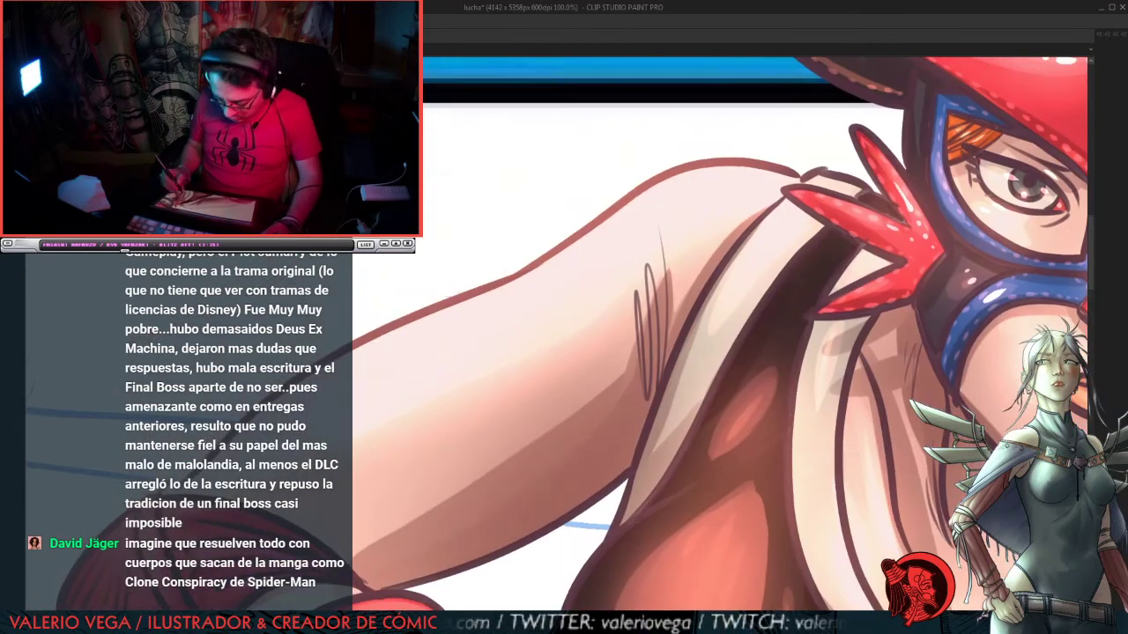
pyautogui.moveTo(800, 461); pyautogui.dragTo(669, 205)
pyautogui.moveTo(617, 146); pyautogui.dragTo(601, 165)
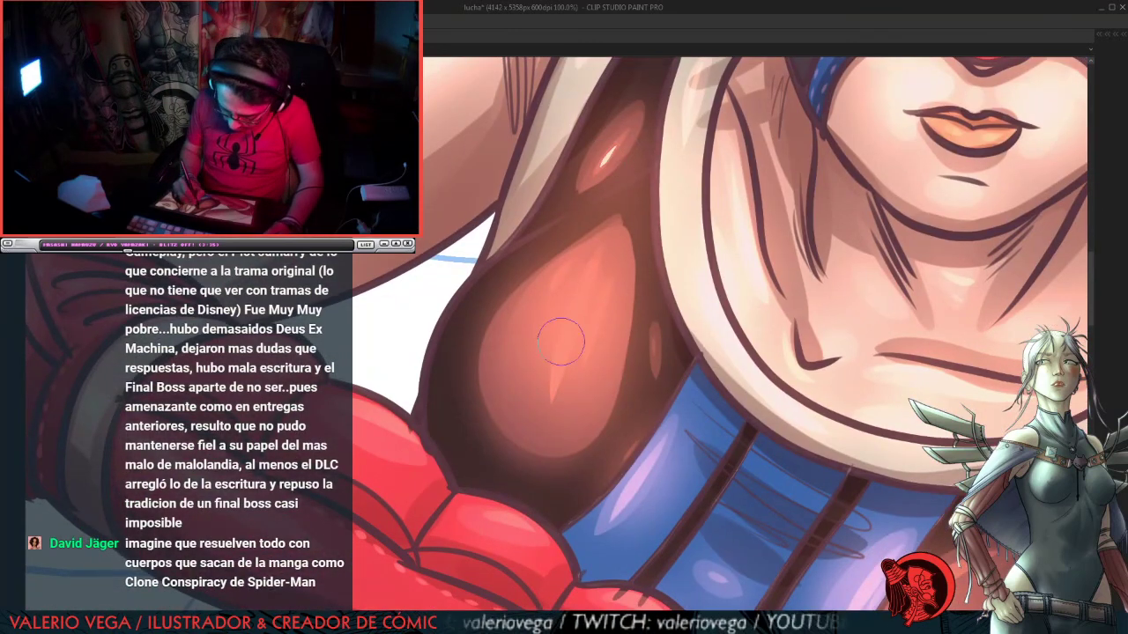
pyautogui.moveTo(599, 251)
pyautogui.mouseDown()
pyautogui.moveTo(561, 359)
pyautogui.moveTo(570, 275)
pyautogui.mouseUp()
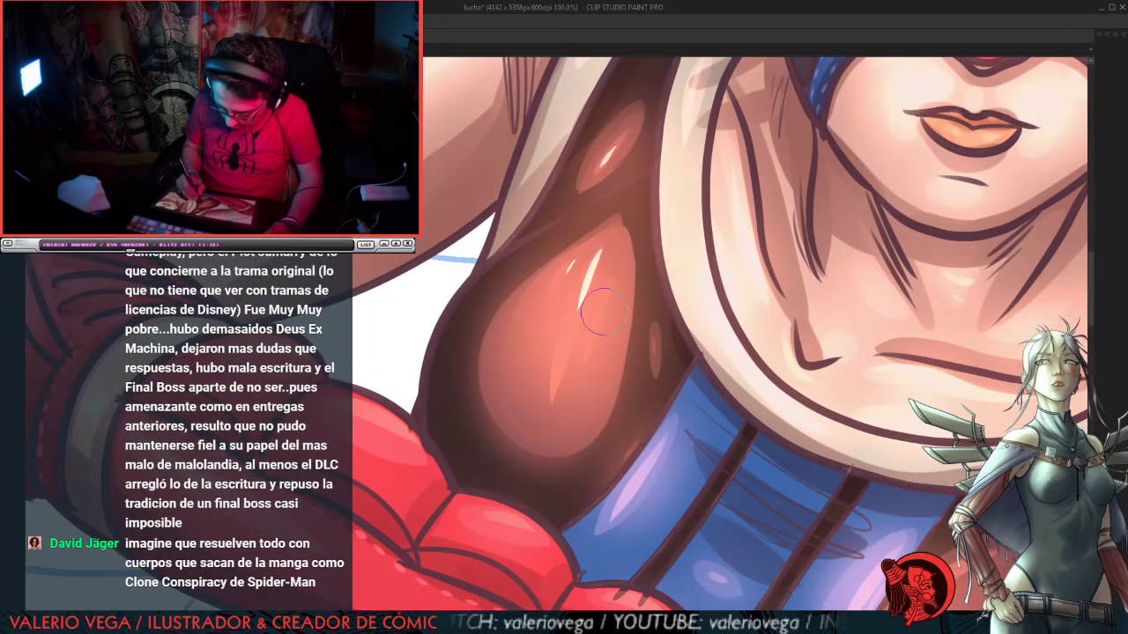
# Step: Add small glow highlights to the light spots on the blue centre panels of the costume
pyautogui.moveTo(893, 425); pyautogui.dragTo(666, 328)
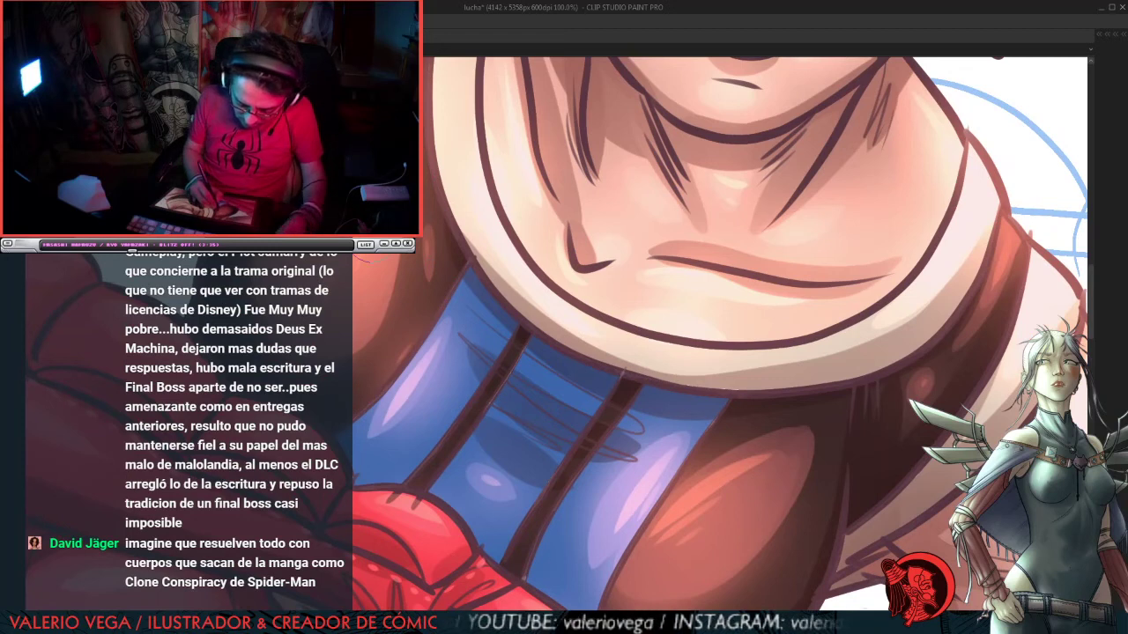
pyautogui.moveTo(425, 361); pyautogui.dragTo(407, 393)
pyautogui.click(493, 484)
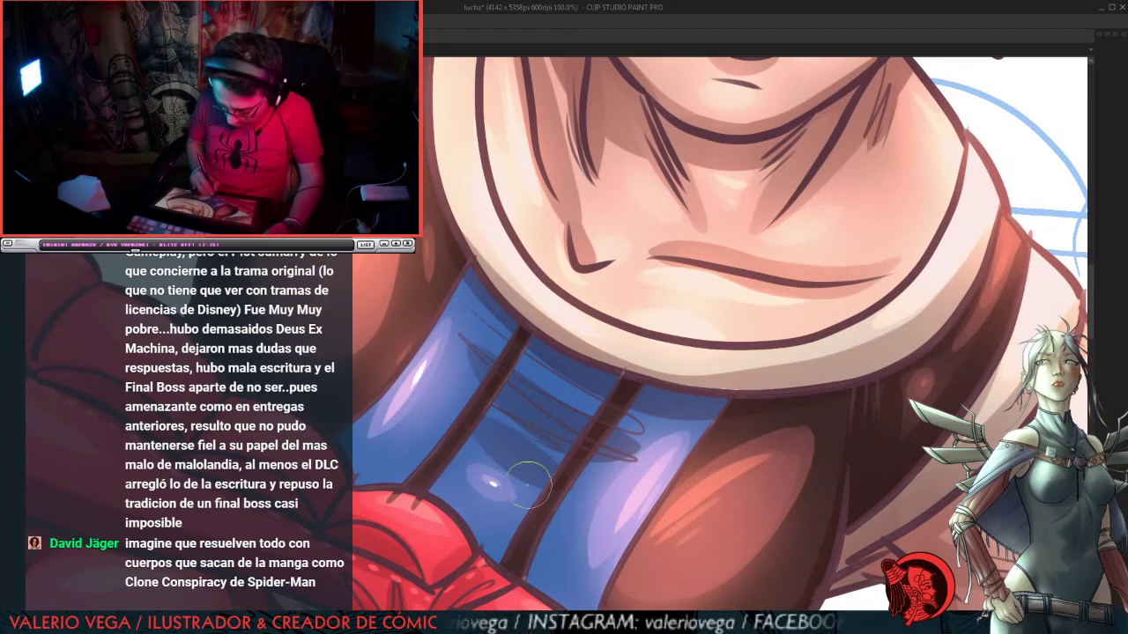
# Step: Paint glow highlights on the white shoulder trim and outer upper arm of the straight arm
pyautogui.moveTo(674, 484)
pyautogui.mouseDown()
pyautogui.moveTo(547, 367)
pyautogui.moveTo(503, 296)
pyautogui.moveTo(571, 255)
pyautogui.mouseUp()
pyautogui.moveTo(799, 247); pyautogui.dragTo(547, 353)
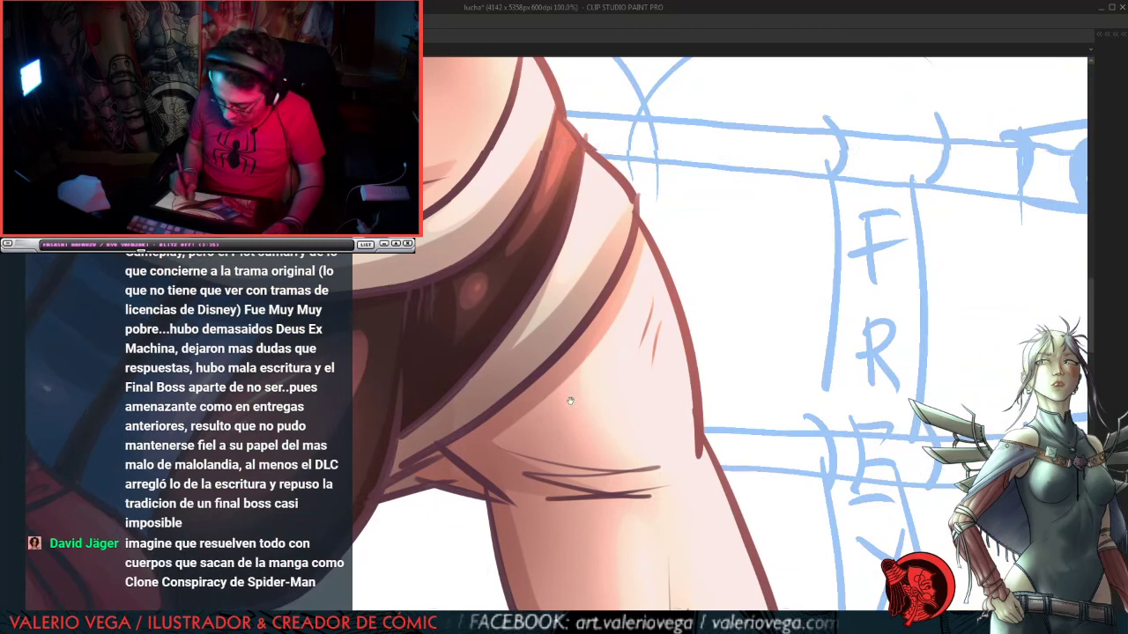
pyautogui.moveTo(599, 184); pyautogui.dragTo(588, 222)
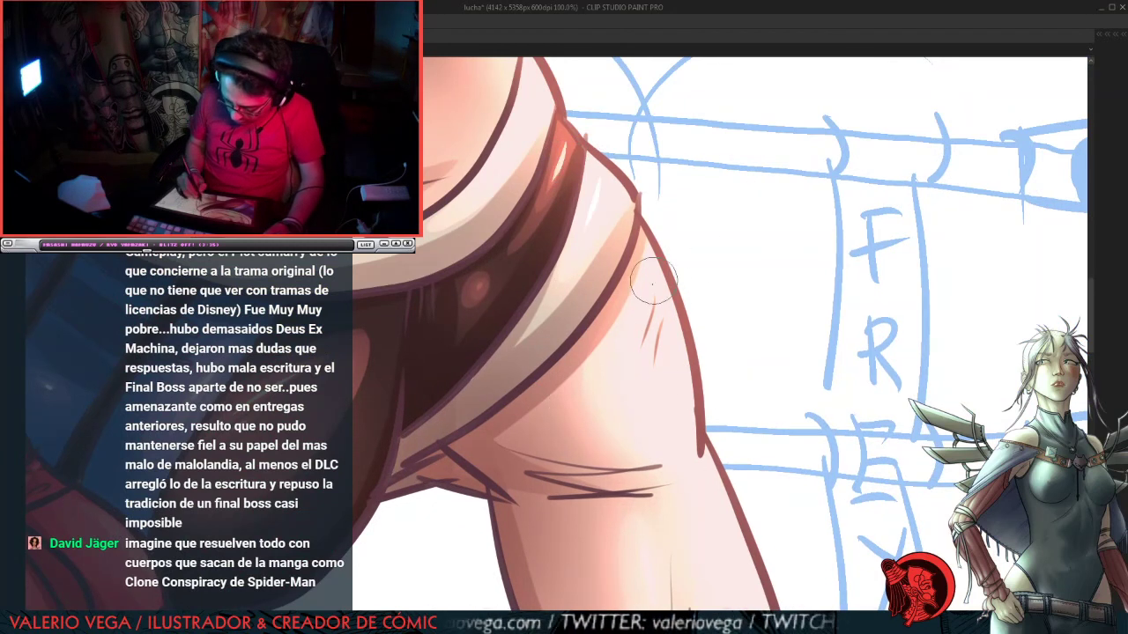
pyautogui.moveTo(657, 279); pyautogui.dragTo(682, 376)
# Step: Paint a glow highlight along the top of the bent arm's shoulder
pyautogui.moveTo(449, 202); pyautogui.dragTo(828, 494)
pyautogui.moveTo(449, 177); pyautogui.dragTo(681, 441)
pyautogui.moveTo(628, 291); pyautogui.dragTo(524, 336)
pyautogui.moveTo(693, 327); pyautogui.dragTo(654, 361)
pyautogui.moveTo(470, 487); pyautogui.dragTo(685, 261)
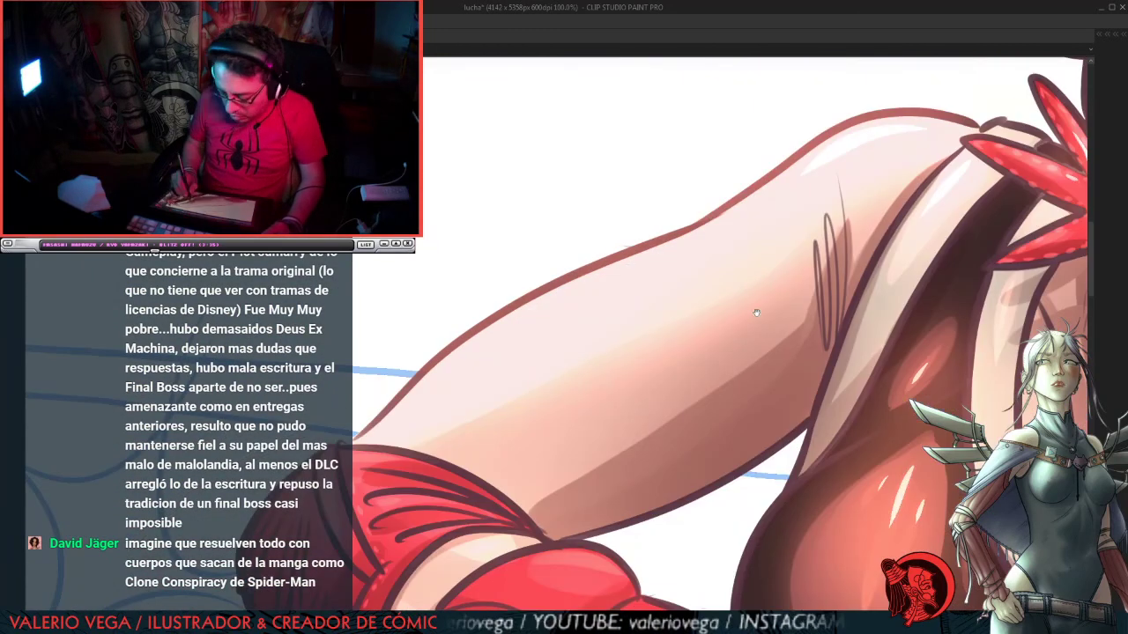
# Step: Paint glow highlights on the side pad and top edge of the straight arm's red armband
pyautogui.moveTo(854, 393)
pyautogui.mouseDown()
pyautogui.moveTo(599, 238)
pyautogui.moveTo(353, 203)
pyautogui.mouseUp()
pyautogui.moveTo(956, 590); pyautogui.dragTo(669, 203)
pyautogui.moveTo(812, 427); pyautogui.dragTo(638, 202)
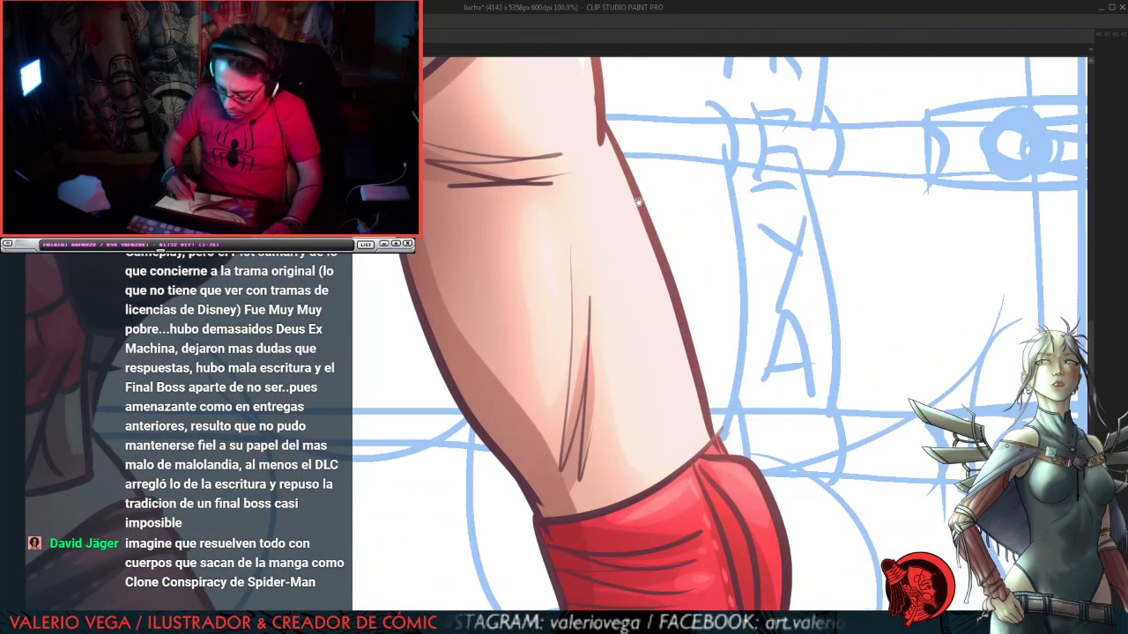
pyautogui.moveTo(740, 484); pyautogui.dragTo(673, 224)
pyautogui.moveTo(661, 268); pyautogui.dragTo(674, 291)
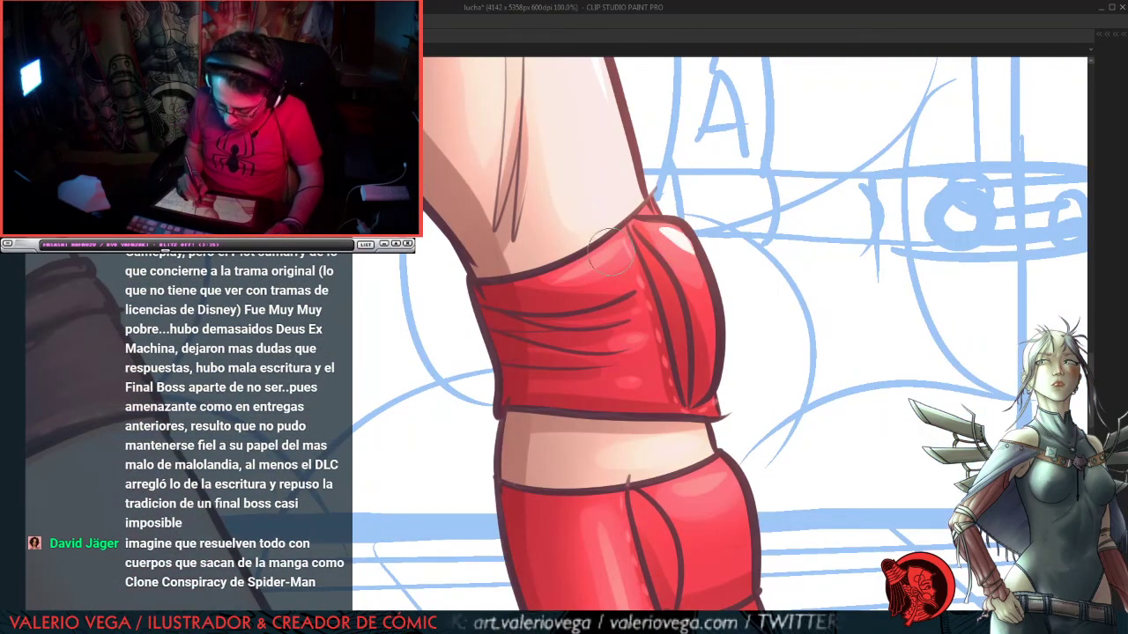
pyautogui.moveTo(608, 251); pyautogui.dragTo(577, 268)
# Step: Paint glow highlights on the straight arm's red glove sleeve and the upper edges of its forearm pads
pyautogui.moveTo(792, 392); pyautogui.dragTo(749, 247)
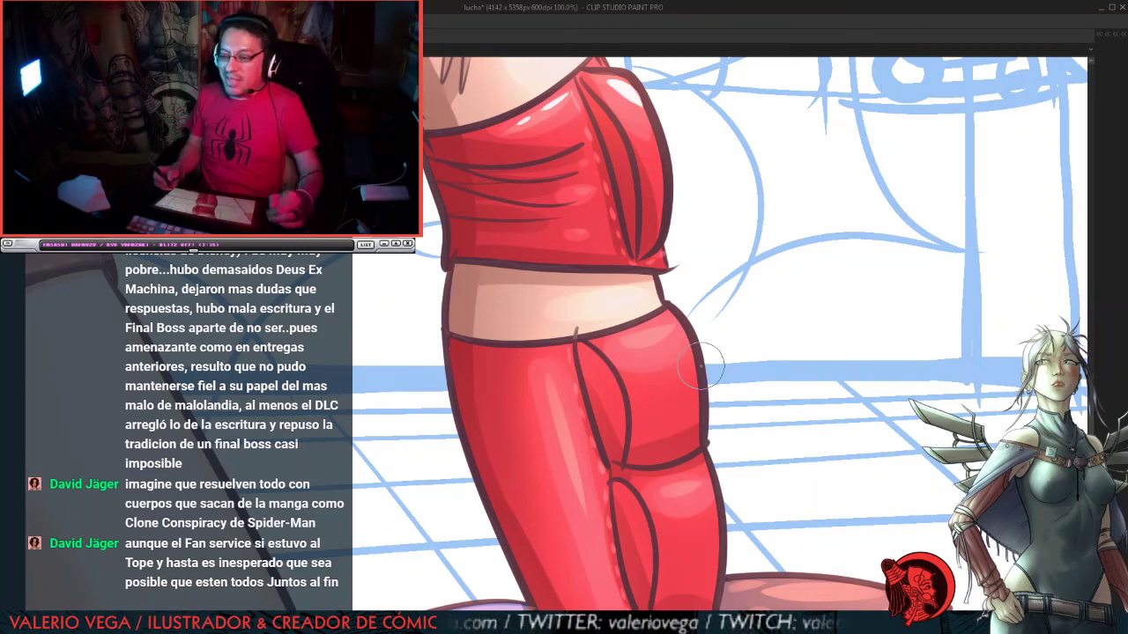
pyautogui.moveTo(631, 344); pyautogui.dragTo(658, 338)
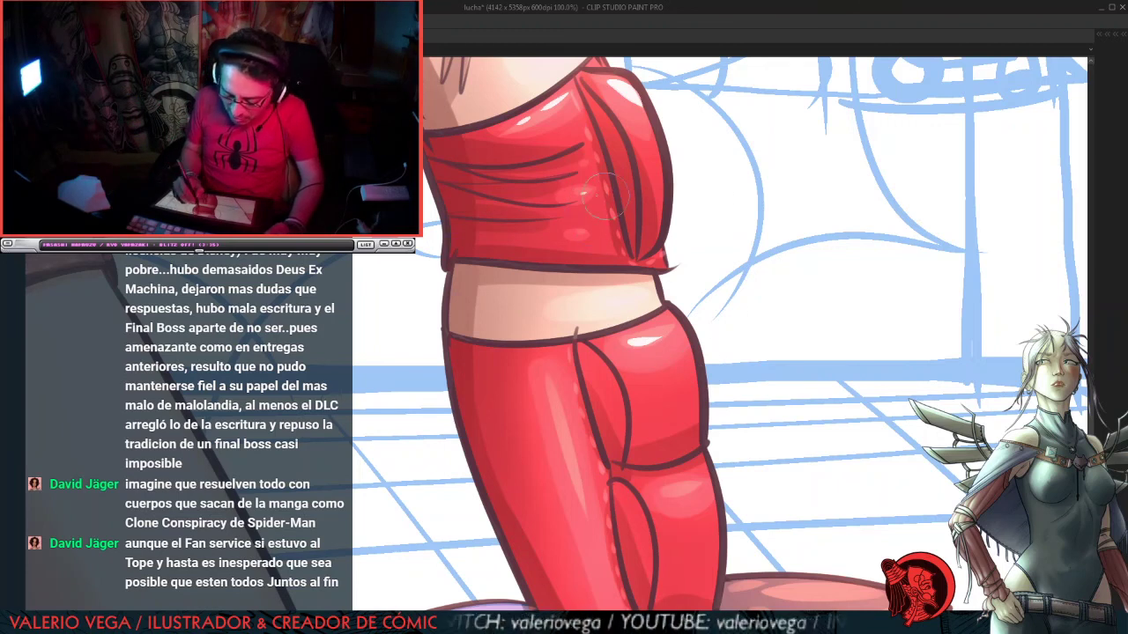
pyautogui.moveTo(772, 418); pyautogui.dragTo(827, 264)
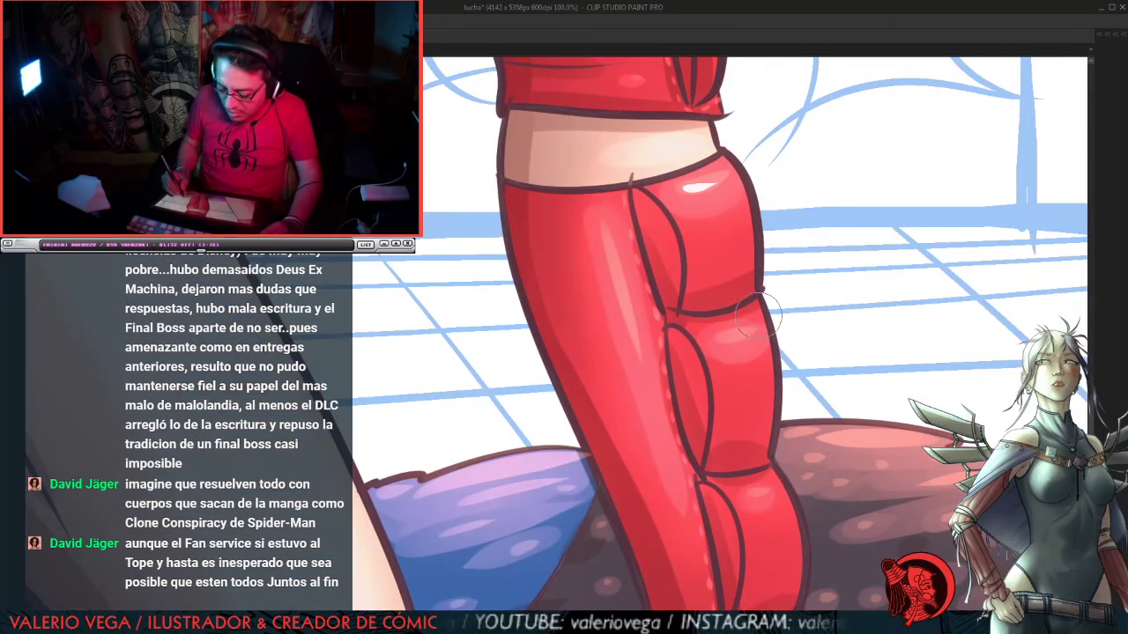
pyautogui.moveTo(724, 339); pyautogui.dragTo(755, 332)
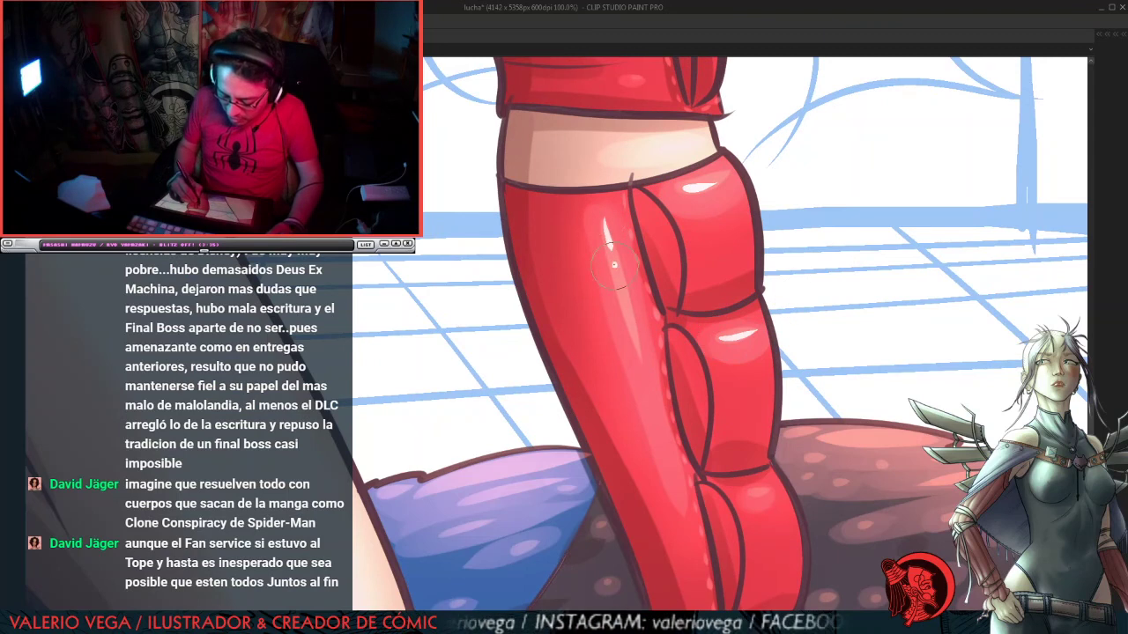
pyautogui.moveTo(758, 401)
pyautogui.mouseDown()
pyautogui.moveTo(669, 262)
pyautogui.moveTo(623, 271)
pyautogui.mouseUp()
pyautogui.moveTo(624, 431); pyautogui.dragTo(642, 426)
# Step: Paint glow highlights on the straight arm's gloved hand, covering the thumb edge, the back-of-hand pad and the finger bases
pyautogui.moveTo(747, 528)
pyautogui.mouseDown()
pyautogui.moveTo(759, 302)
pyautogui.moveTo(771, 269)
pyautogui.mouseUp()
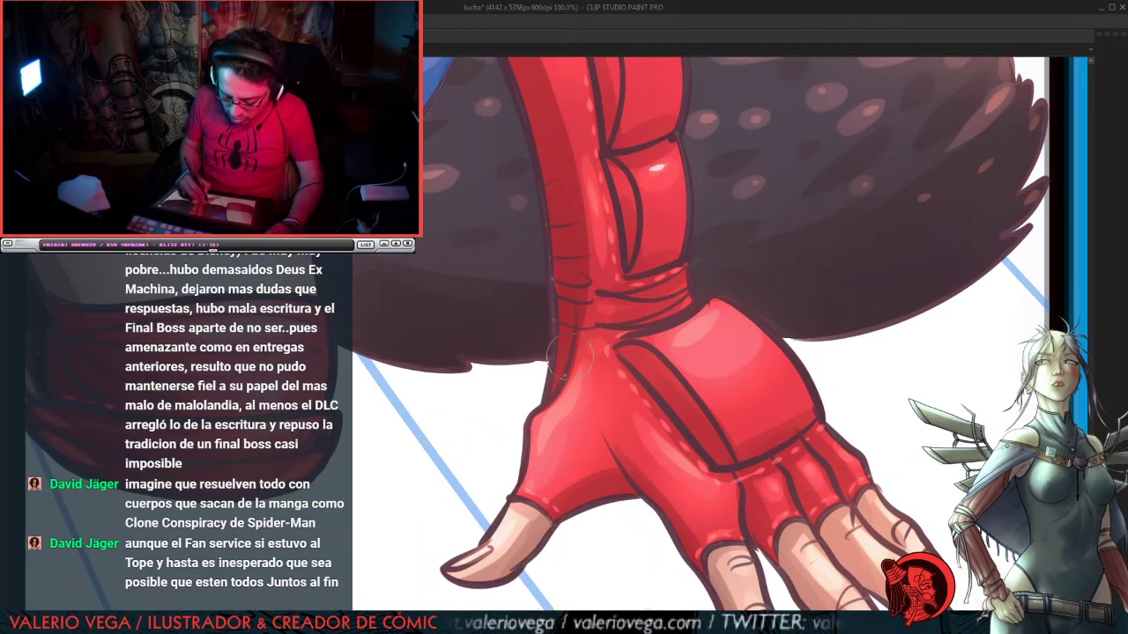
pyautogui.moveTo(596, 355); pyautogui.dragTo(544, 438)
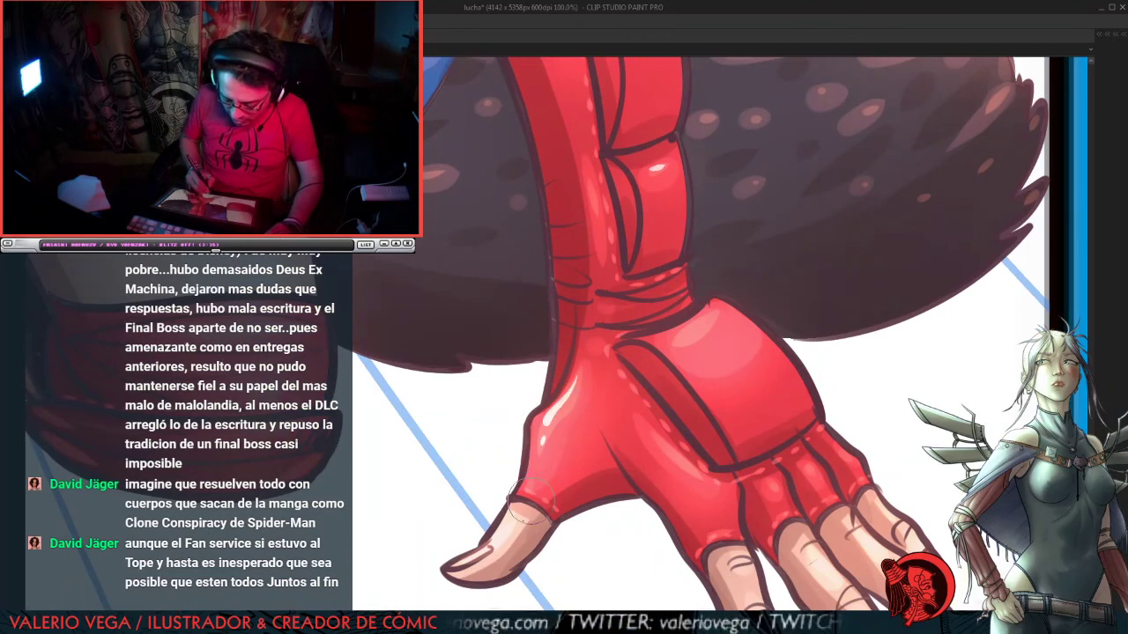
pyautogui.moveTo(691, 337); pyautogui.dragTo(714, 311)
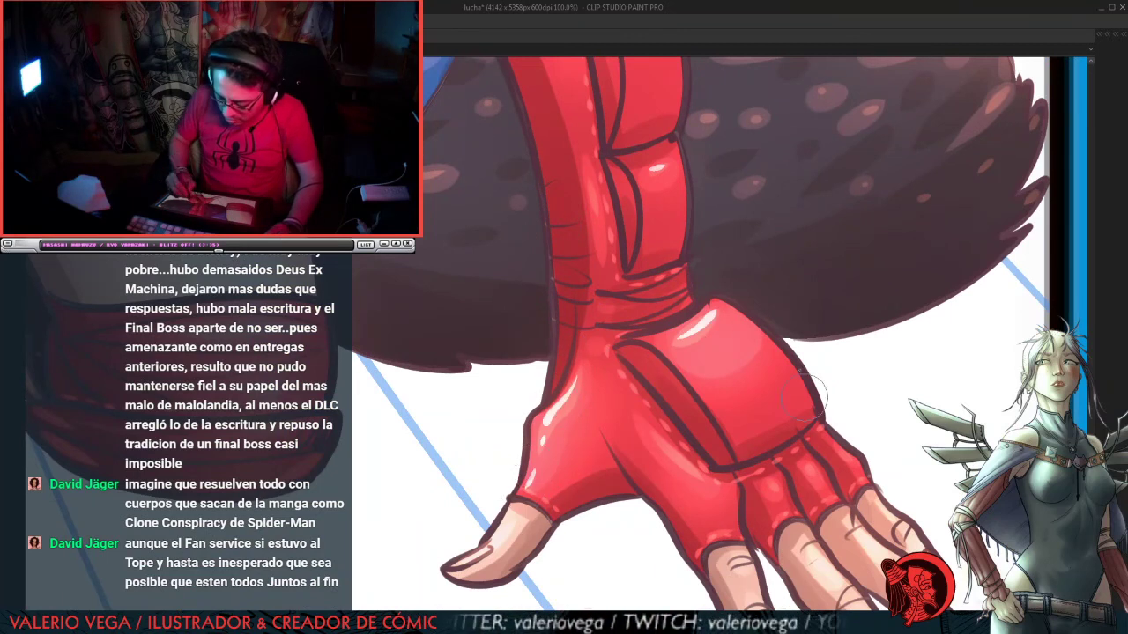
pyautogui.moveTo(771, 339)
pyautogui.mouseDown()
pyautogui.moveTo(598, 272)
pyautogui.moveTo(634, 253)
pyautogui.mouseUp()
pyautogui.click(614, 289)
pyautogui.click(645, 270)
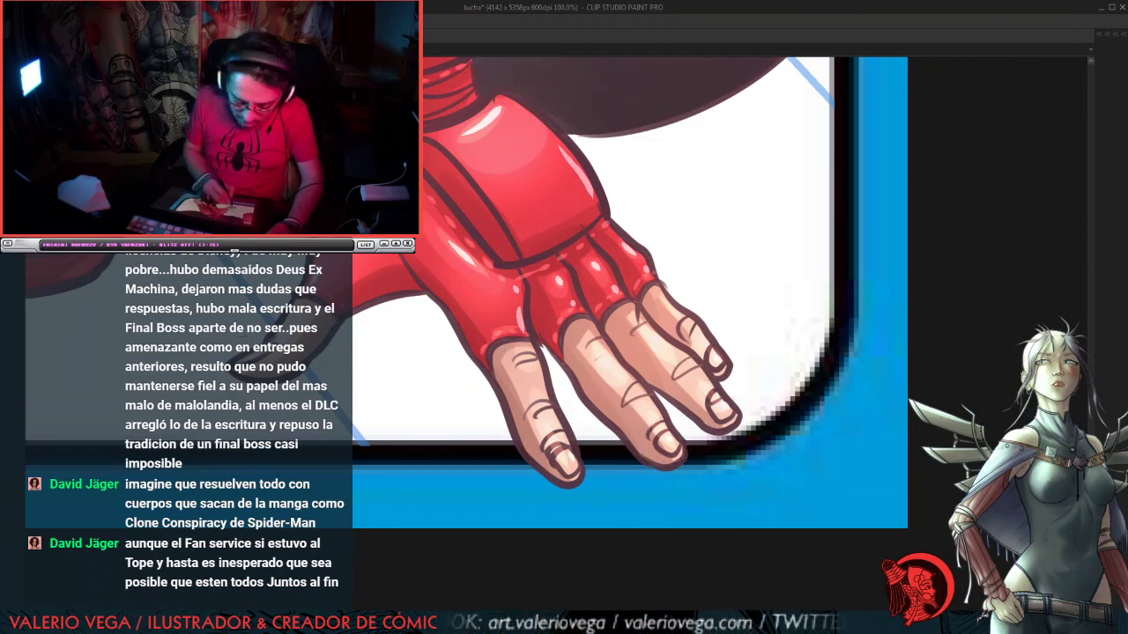
# Step: Paint glow highlights on the upper edge and folds of the bent leg's red kneepad
pyautogui.moveTo(542, 272); pyautogui.dragTo(706, 411)
pyautogui.moveTo(326, 313); pyautogui.dragTo(687, 337)
pyautogui.moveTo(592, 333); pyautogui.dragTo(657, 329)
pyautogui.moveTo(597, 308); pyautogui.dragTo(629, 306)
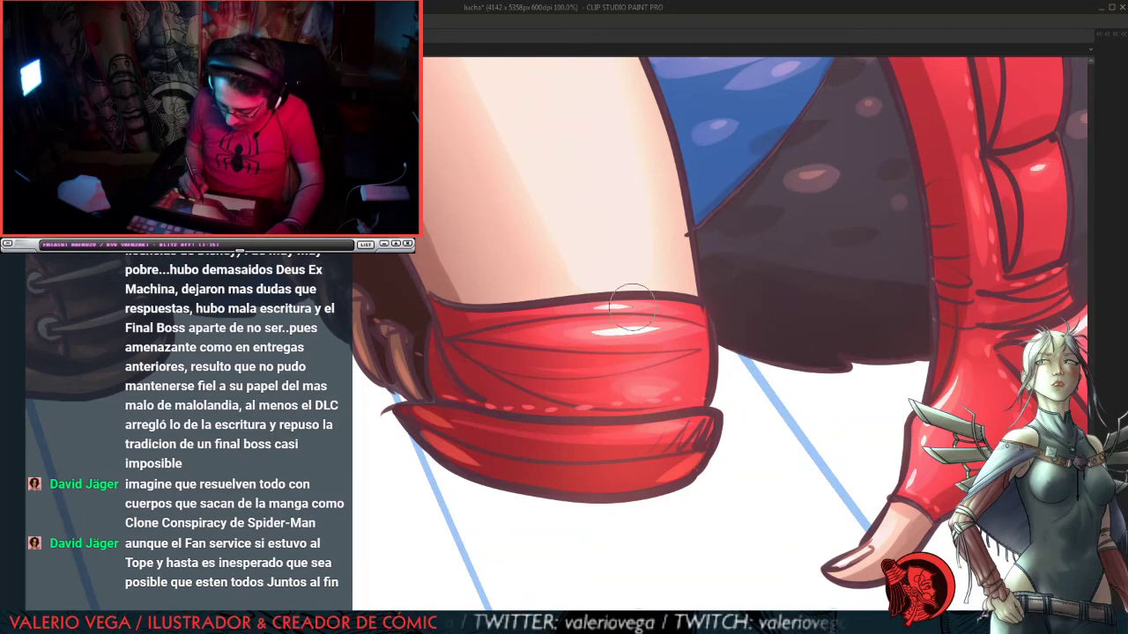
pyautogui.moveTo(641, 390); pyautogui.dragTo(661, 388)
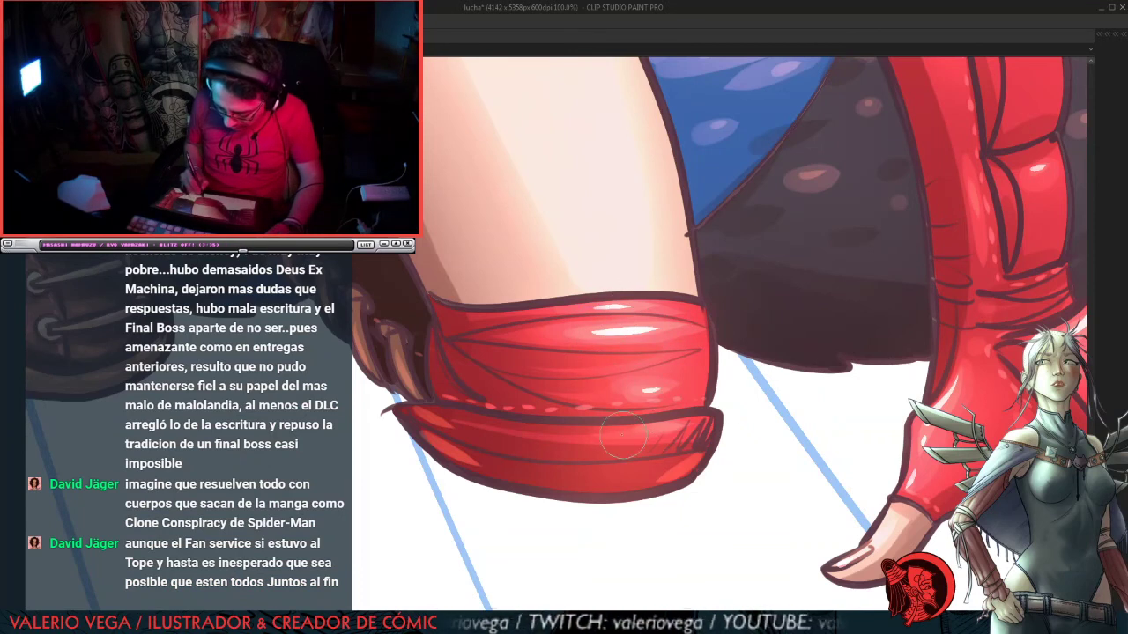
# Step: Add glow highlights to the lower rim and inner side of the bent leg's red kneepad, undoing stray strokes
pyautogui.moveTo(629, 434); pyautogui.dragTo(677, 428)
pyautogui.moveTo(680, 469); pyautogui.dragTo(696, 456)
pyautogui.moveTo(420, 417); pyautogui.dragTo(432, 410)
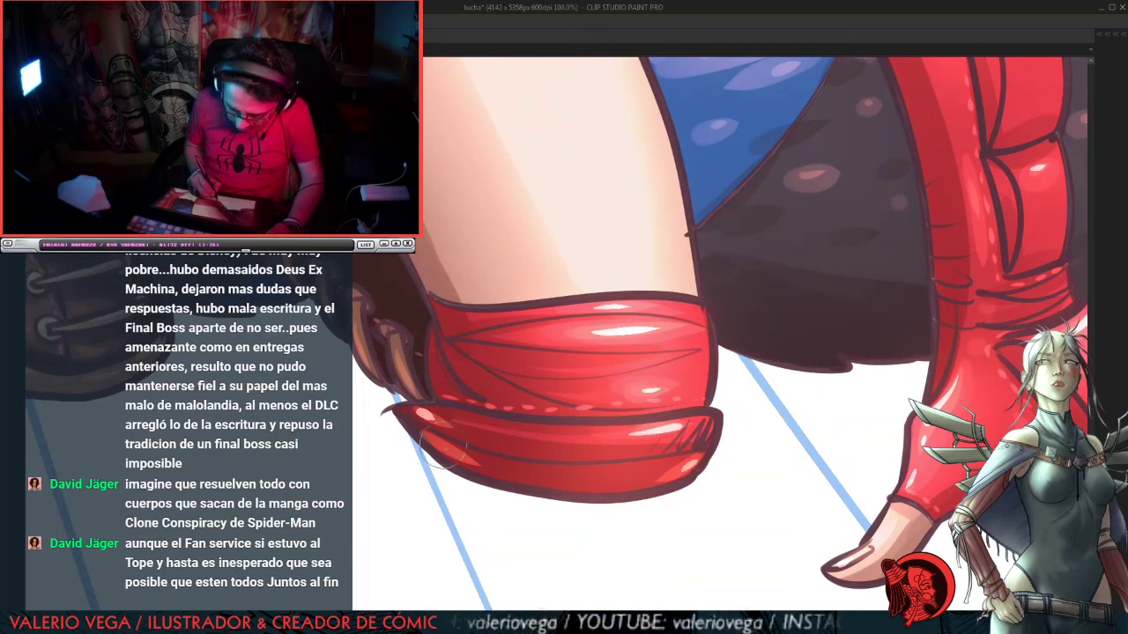
pyautogui.moveTo(609, 164); pyautogui.dragTo(723, 297)
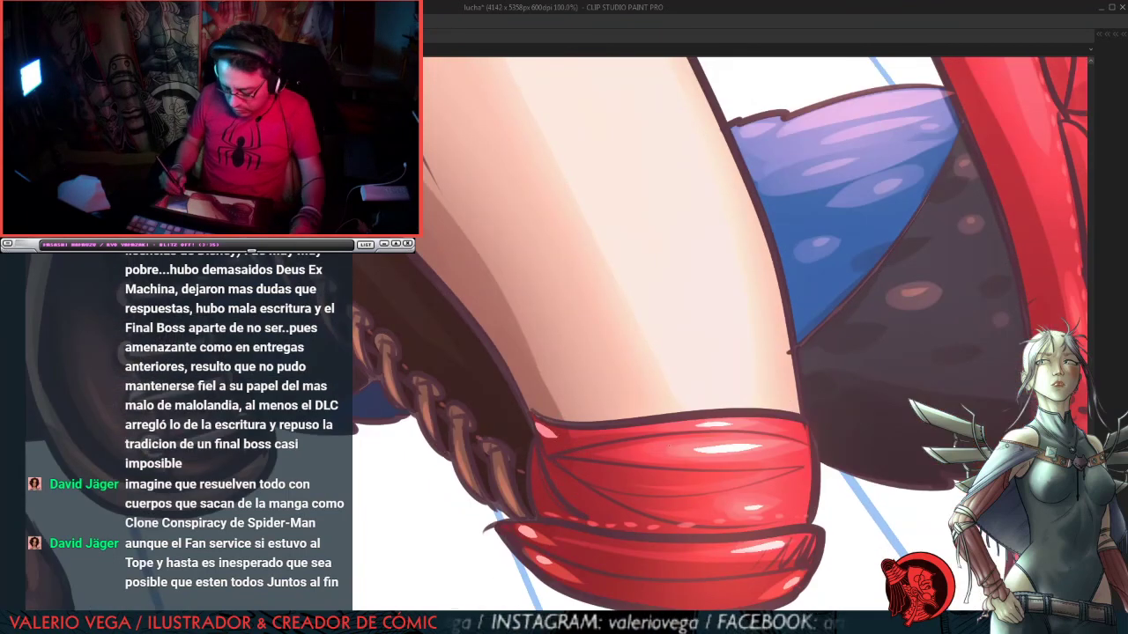
pyautogui.hotkey('ctrl', 'z')
pyautogui.hotkey('ctrl', 'z')
pyautogui.moveTo(552, 431); pyautogui.dragTo(584, 432)
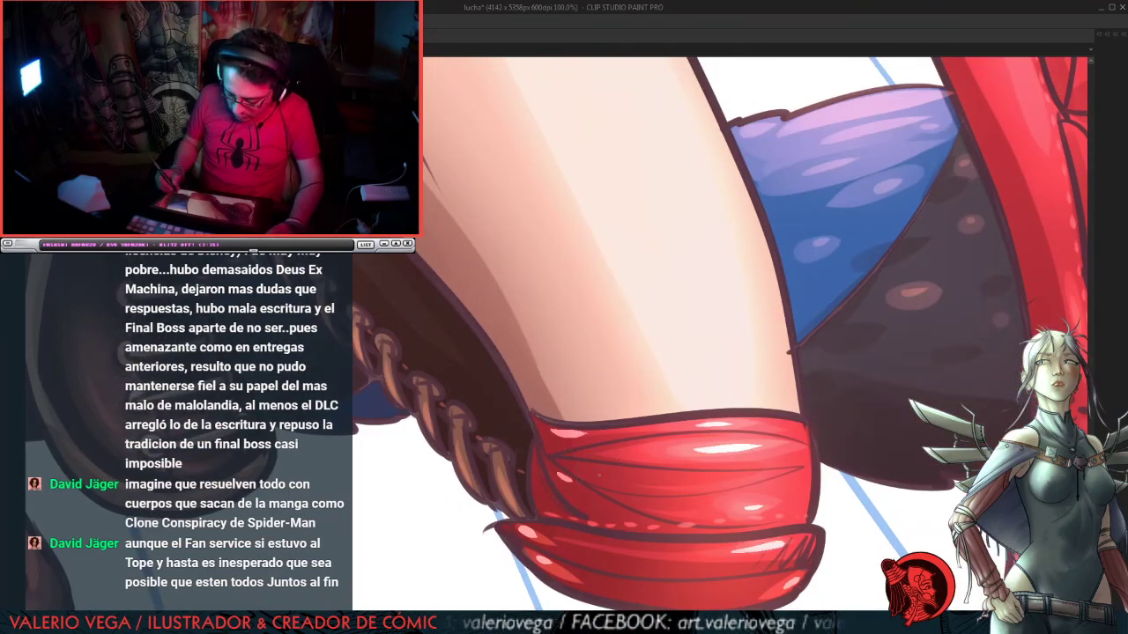
# Step: Add small glow dots to the tops of the twisted lace loops along the bent leg's boot
pyautogui.moveTo(394, 319)
pyautogui.mouseDown()
pyautogui.moveTo(541, 327)
pyautogui.moveTo(571, 314)
pyautogui.mouseUp()
pyautogui.click(557, 331)
pyautogui.click(531, 302)
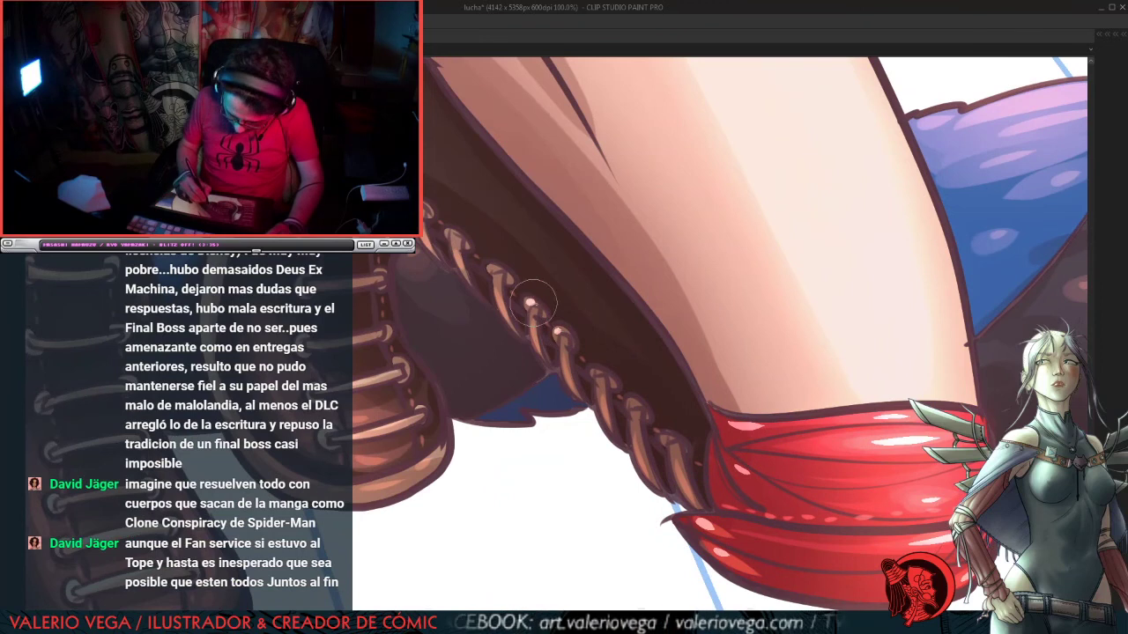
pyautogui.moveTo(591, 374); pyautogui.dragTo(599, 366)
pyautogui.moveTo(627, 407); pyautogui.dragTo(635, 399)
pyautogui.moveTo(662, 439); pyautogui.dragTo(671, 432)
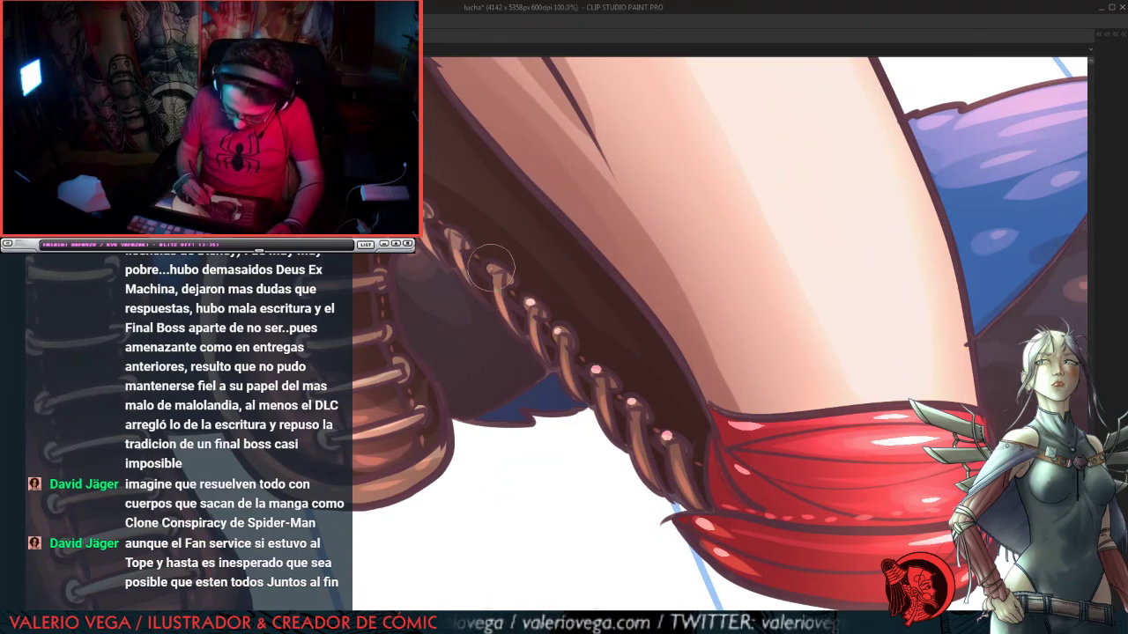
pyautogui.moveTo(487, 272); pyautogui.dragTo(496, 265)
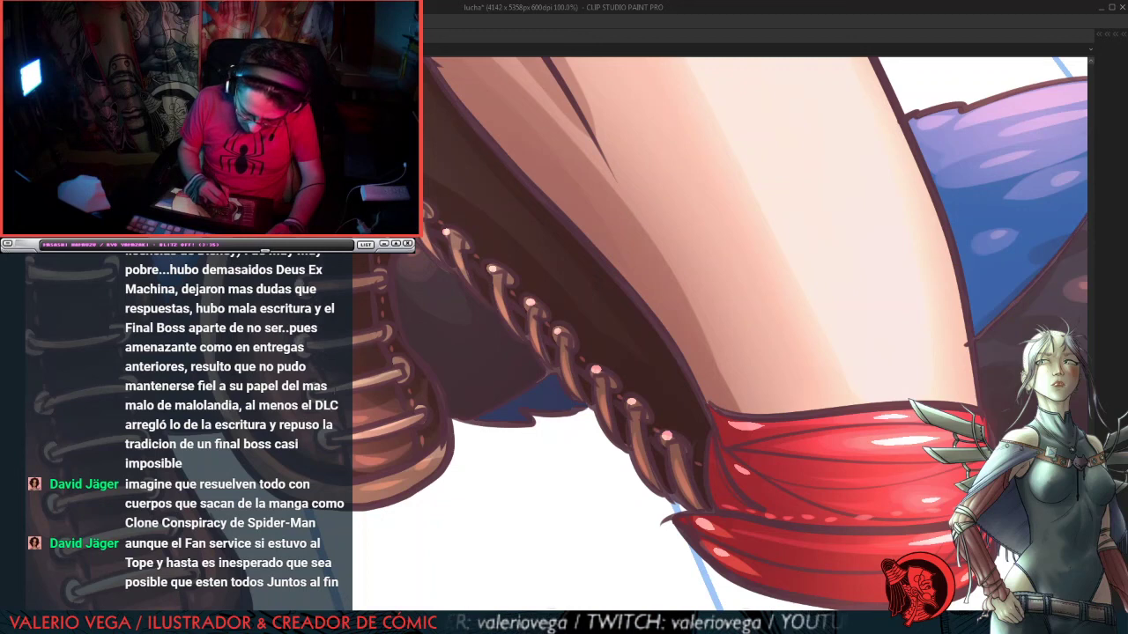
# Step: Add small glow dots to the lace eyelets on the front of both brown boots
pyautogui.moveTo(417, 411); pyautogui.dragTo(425, 403)
pyautogui.moveTo(397, 363); pyautogui.dragTo(393, 324)
pyautogui.moveTo(380, 274); pyautogui.dragTo(387, 267)
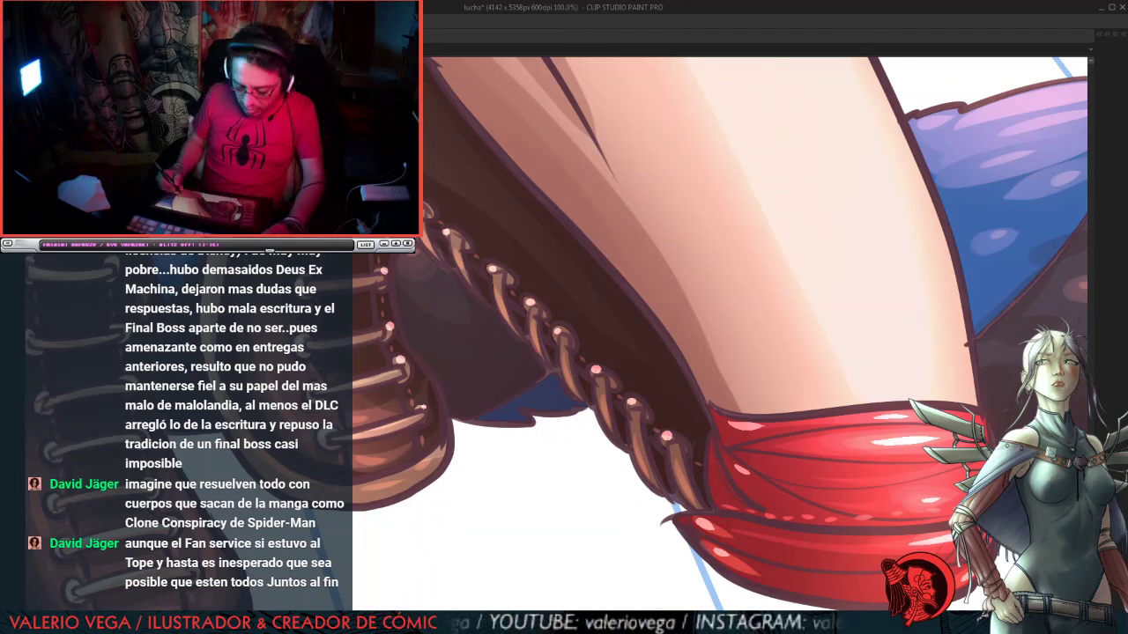
pyautogui.moveTo(328, 539); pyautogui.dragTo(642, 353)
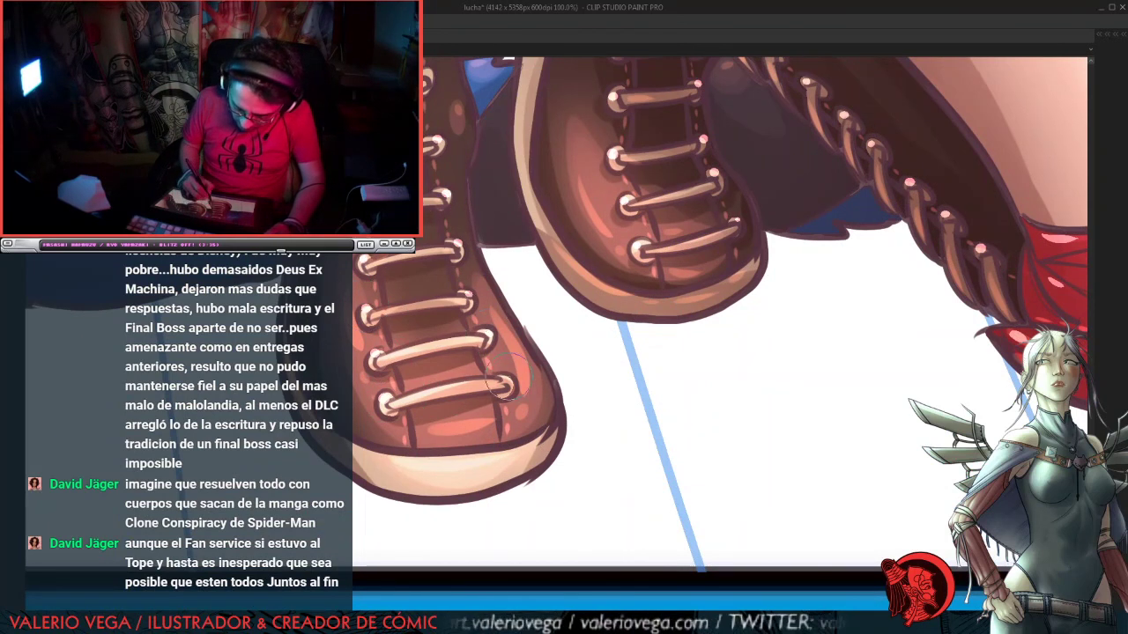
pyautogui.moveTo(539, 157); pyautogui.dragTo(559, 491)
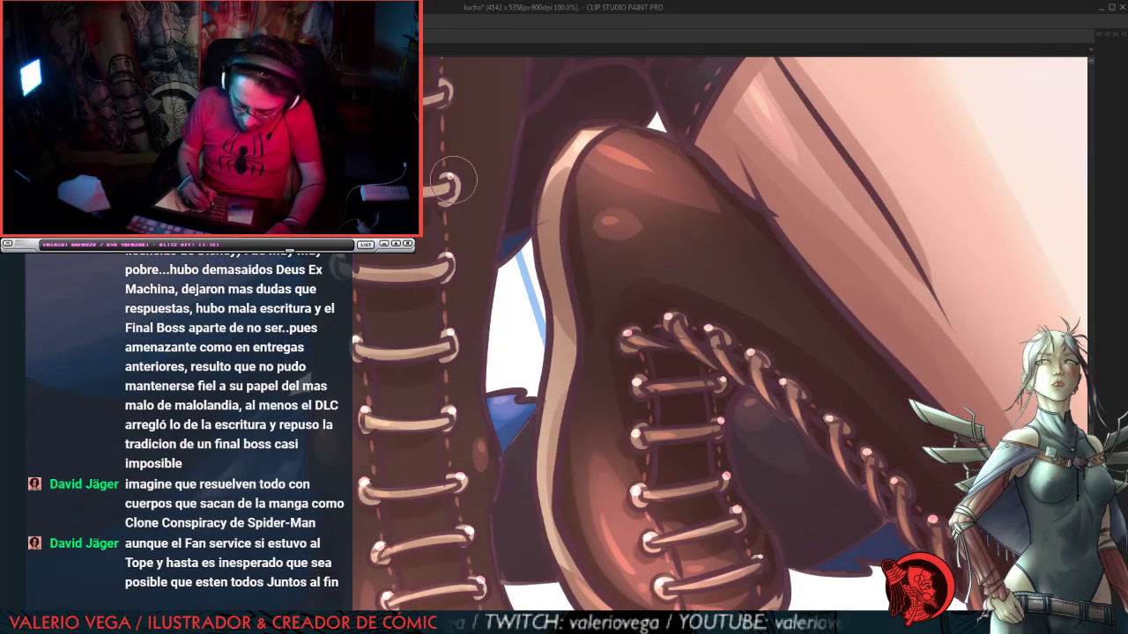
# Step: Add small glow dots to the lace eyelets up the shaft of the tall brown boot
pyautogui.moveTo(513, 141); pyautogui.dragTo(558, 459)
pyautogui.click(372, 402)
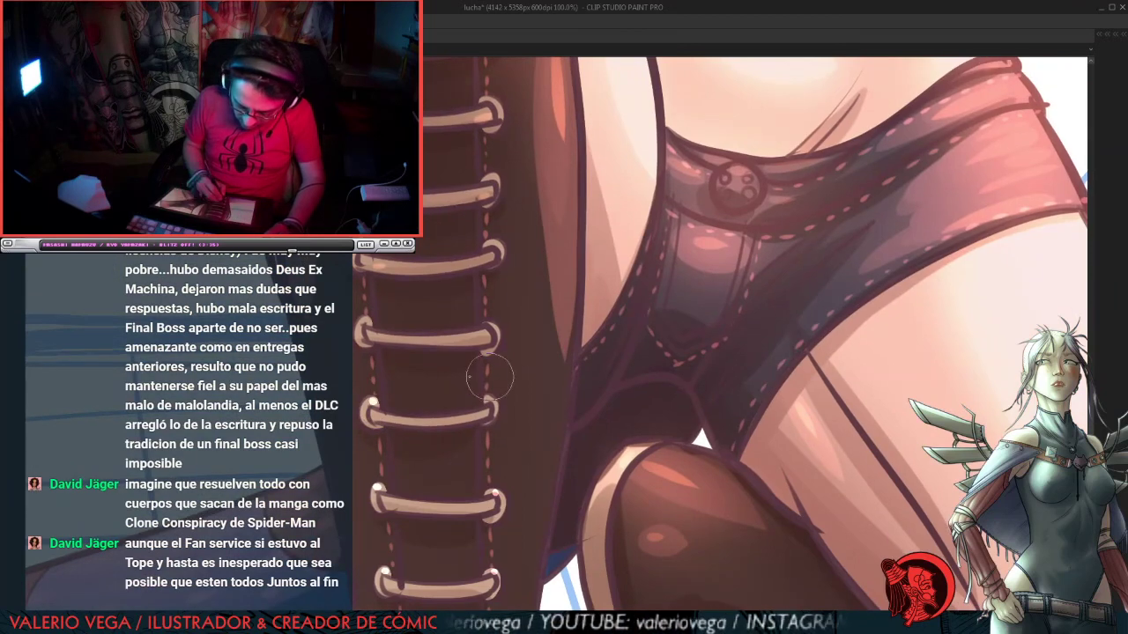
pyautogui.click(490, 396)
pyautogui.click(491, 325)
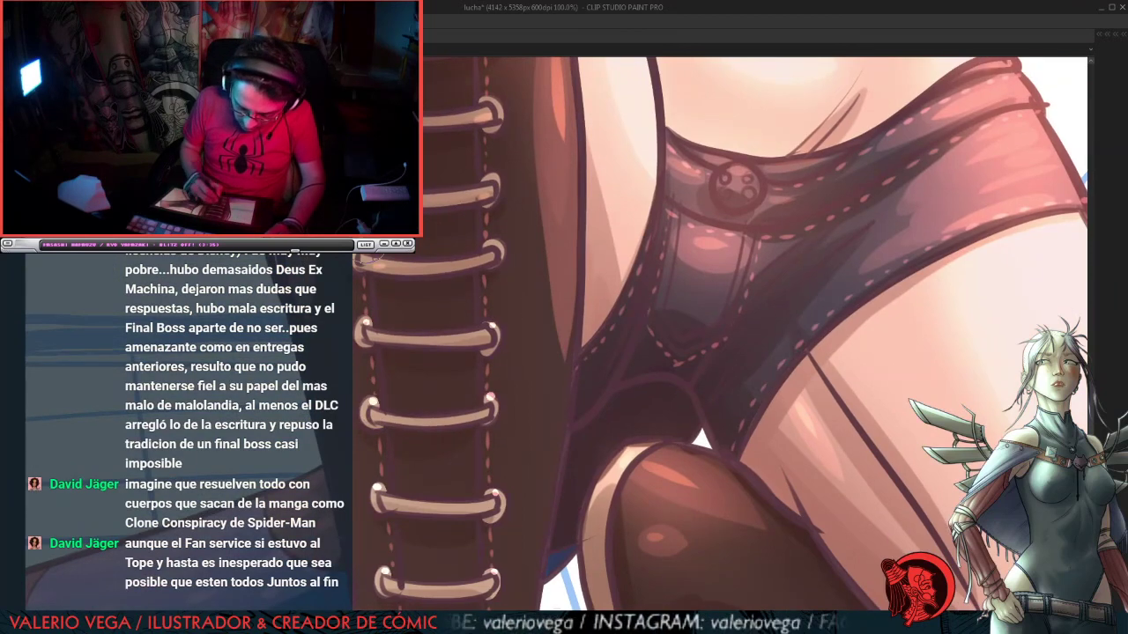
pyautogui.click(494, 245)
pyautogui.click(493, 178)
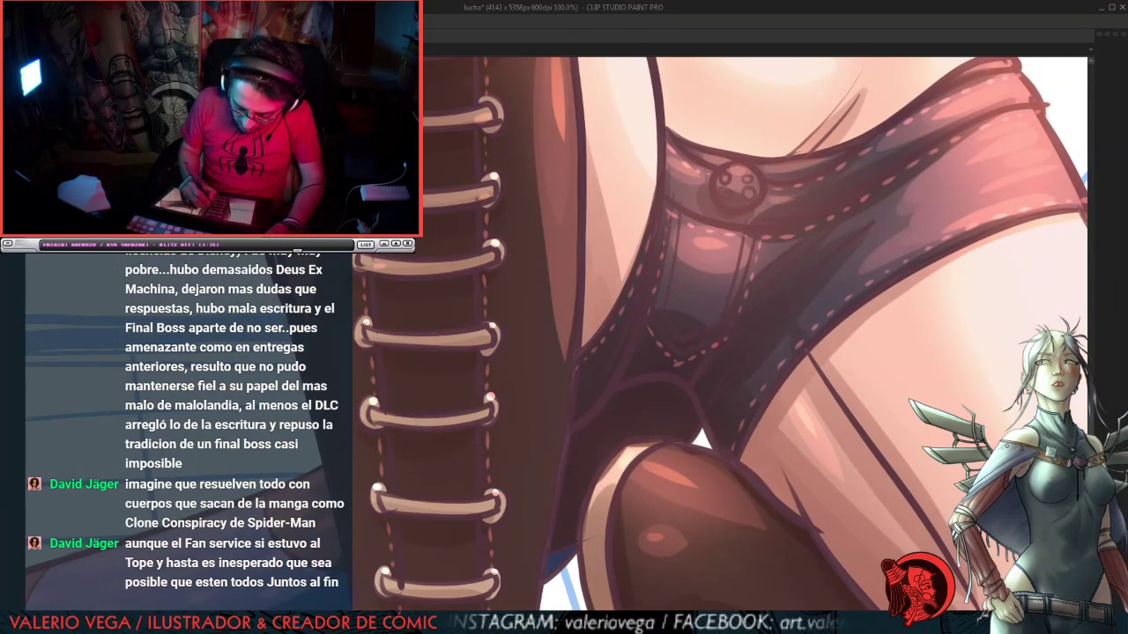
pyautogui.click(493, 101)
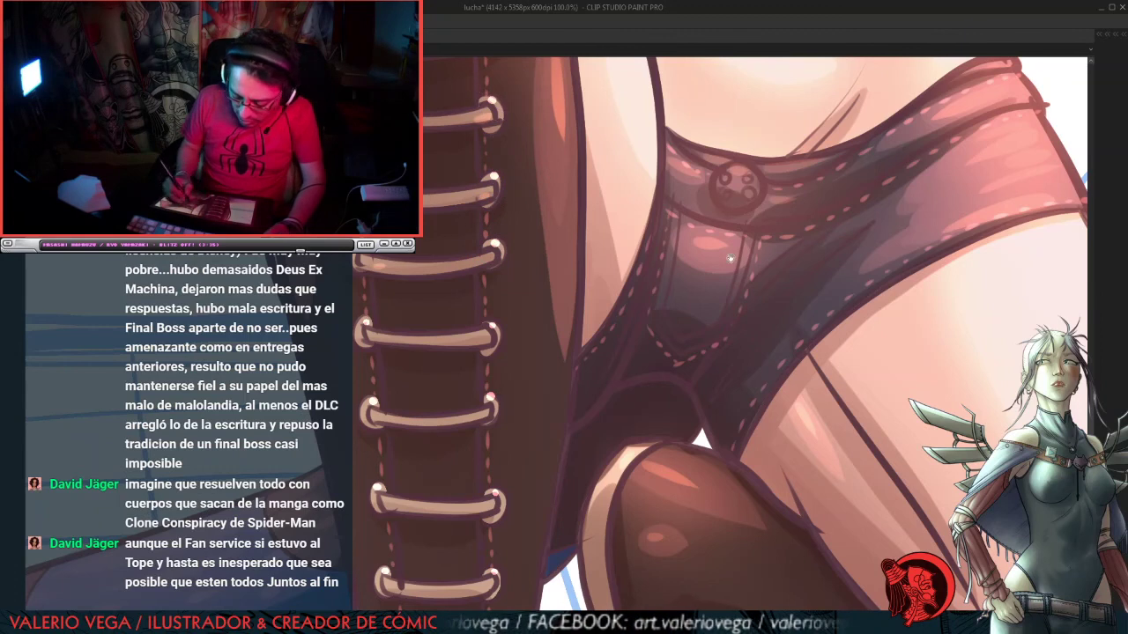
# Step: Paint glow highlights on the upper and lower edges of the denim shorts' round button
pyautogui.moveTo(701, 214); pyautogui.dragTo(761, 463)
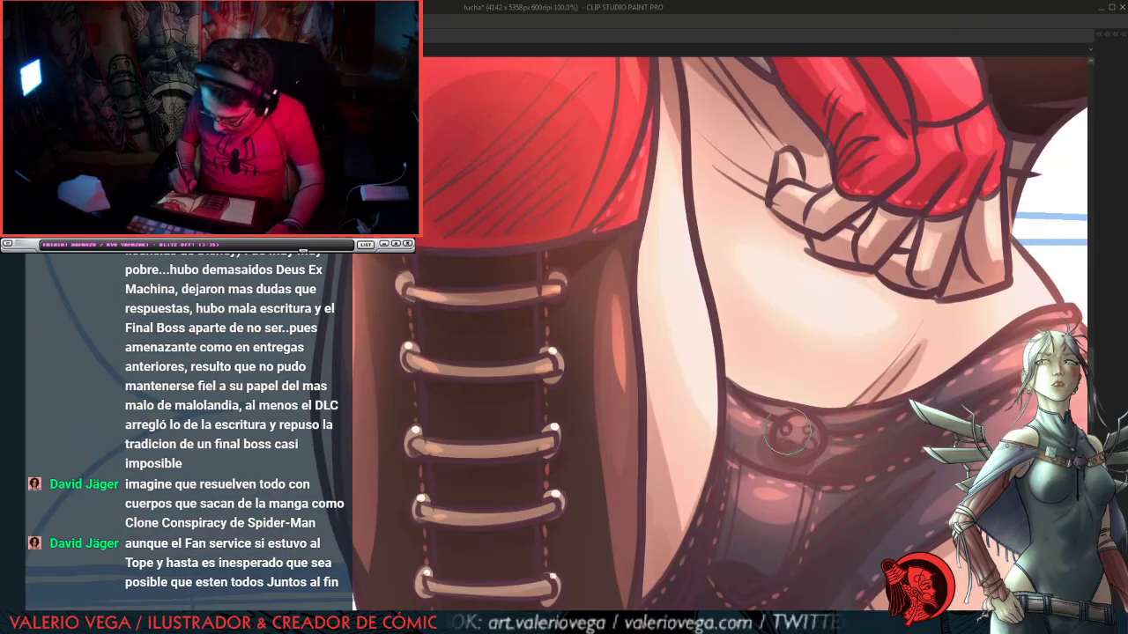
pyautogui.click(797, 419)
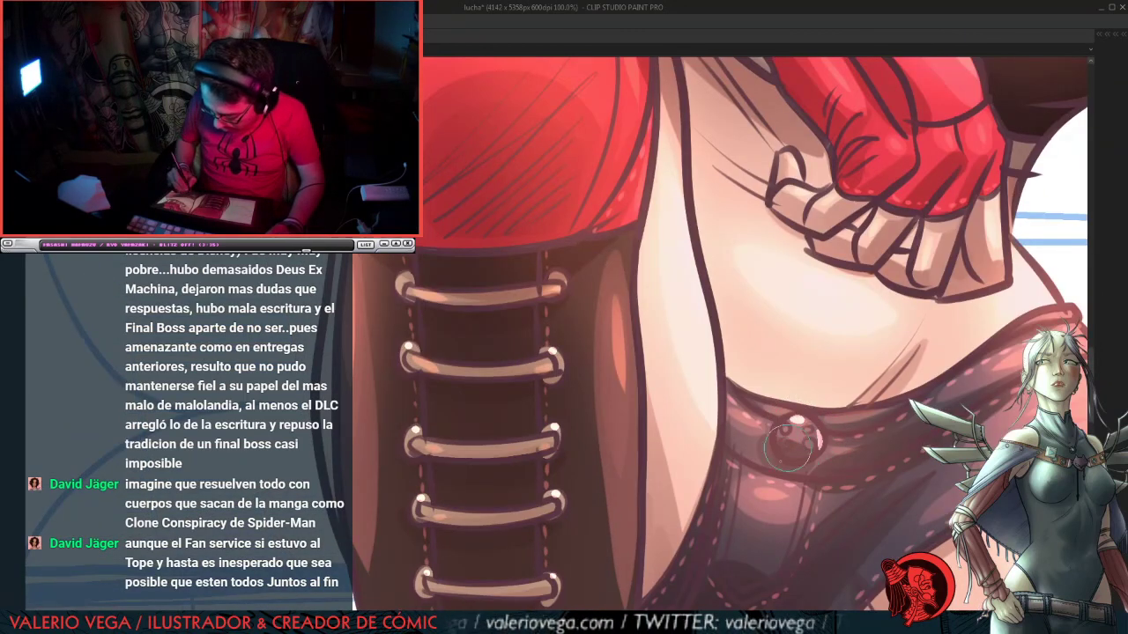
pyautogui.moveTo(787, 456); pyautogui.dragTo(807, 454)
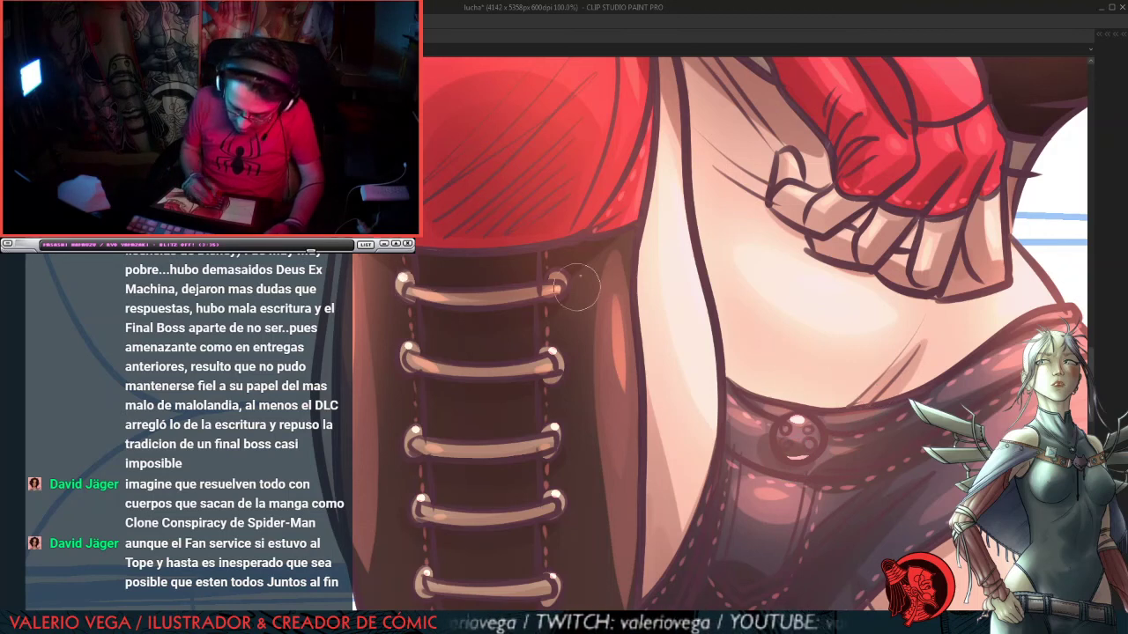
# Step: Paint glow highlights along the side panel and inner edge of the red kneepad above the tall boot, redoing one stroke
pyautogui.moveTo(655, 250); pyautogui.dragTo(629, 480)
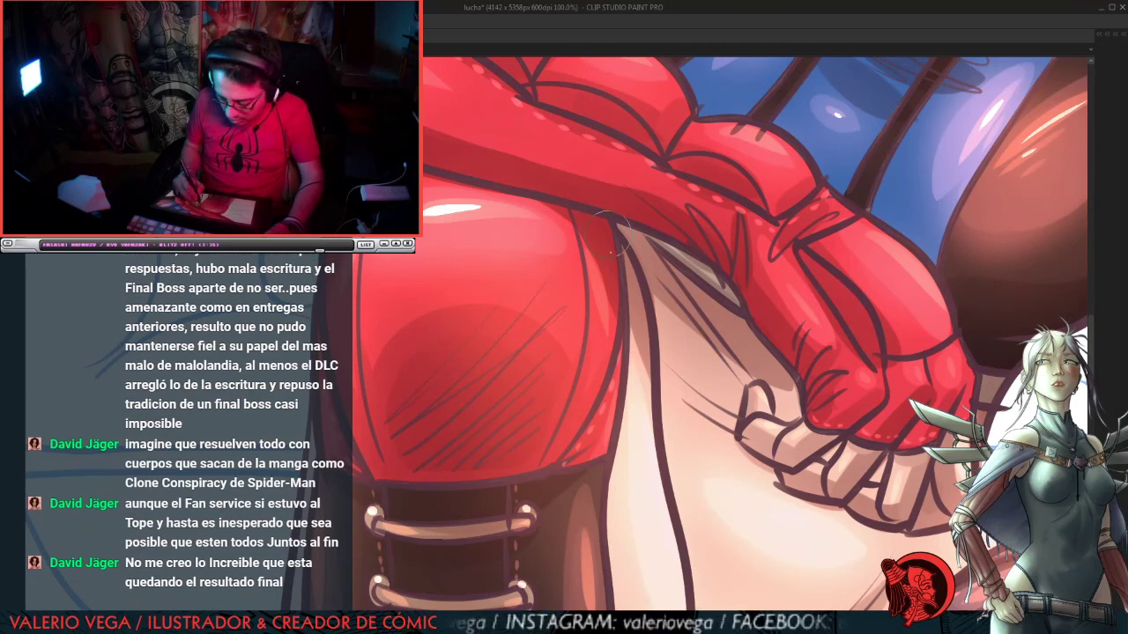
pyautogui.moveTo(609, 338); pyautogui.dragTo(607, 345)
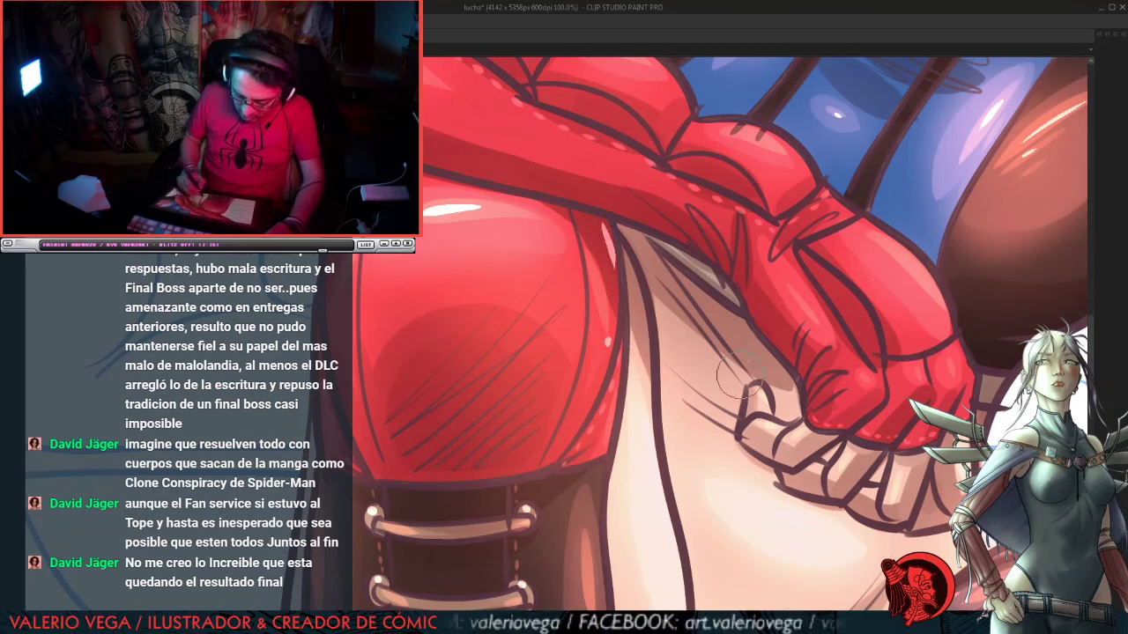
pyautogui.moveTo(727, 519); pyautogui.dragTo(681, 428)
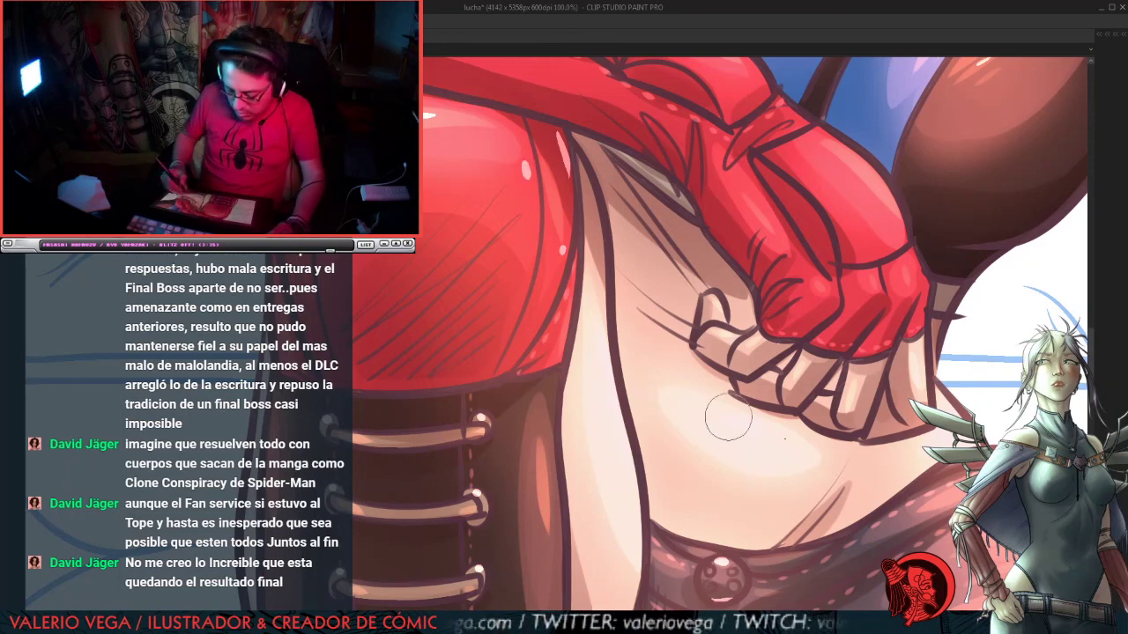
pyautogui.hotkey('ctrl', 'z')
pyautogui.moveTo(524, 175); pyautogui.dragTo(521, 188)
# Step: Paint glow highlights on the denim shorts at the hip waistband, side, leg hem and front fly
pyautogui.moveTo(930, 447); pyautogui.dragTo(818, 283)
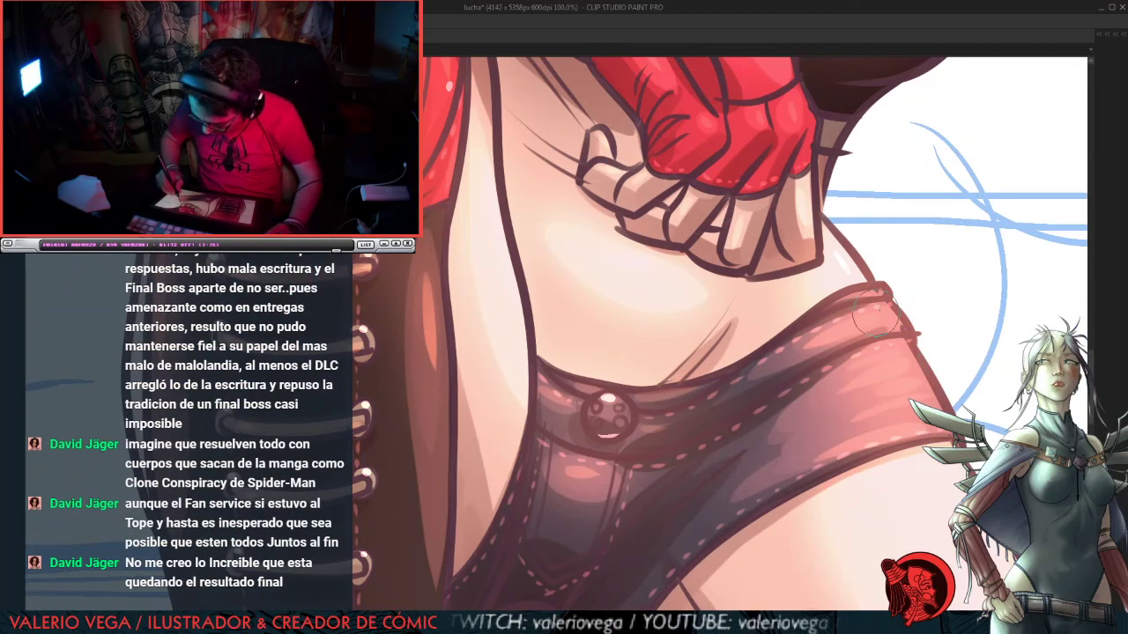
pyautogui.moveTo(879, 308)
pyautogui.mouseDown()
pyautogui.moveTo(851, 326)
pyautogui.moveTo(857, 315)
pyautogui.mouseUp()
pyautogui.moveTo(872, 360)
pyautogui.mouseDown()
pyautogui.moveTo(906, 356)
pyautogui.moveTo(913, 383)
pyautogui.mouseUp()
pyautogui.moveTo(911, 425); pyautogui.dragTo(923, 413)
pyautogui.moveTo(747, 505); pyautogui.dragTo(835, 325)
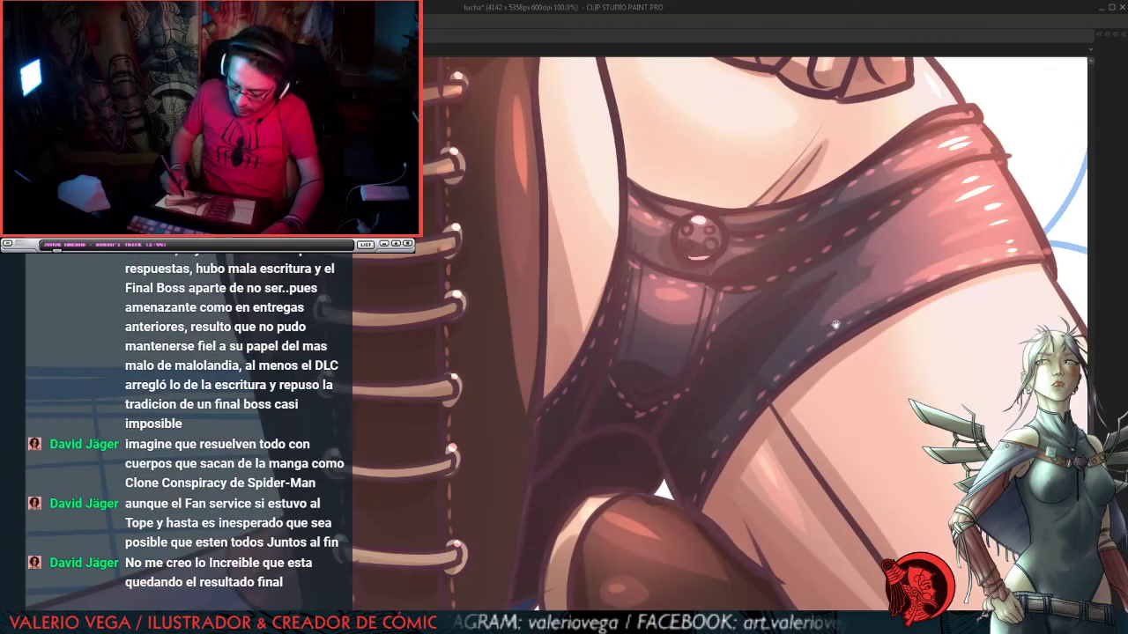
pyautogui.moveTo(666, 297); pyautogui.dragTo(681, 296)
pyautogui.moveTo(662, 382); pyautogui.dragTo(709, 413)
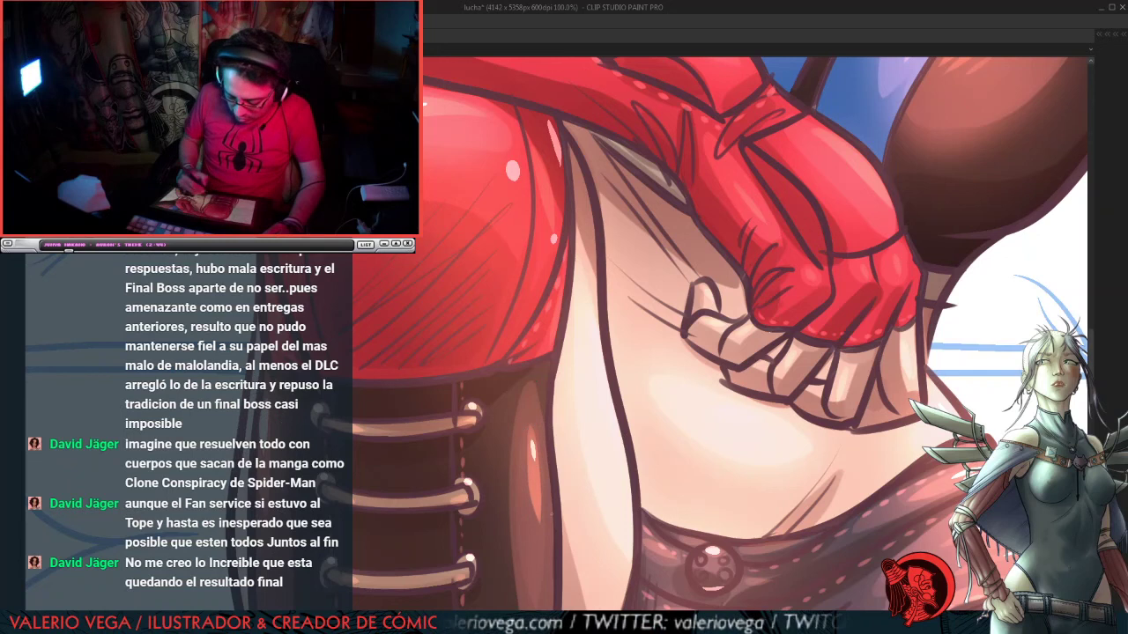
# Step: Paint glow highlights on the back, hand pad and knuckles of the red glove resting on the hip
pyautogui.moveTo(925, 241); pyautogui.dragTo(873, 358)
pyautogui.moveTo(923, 269); pyautogui.dragTo(696, 254)
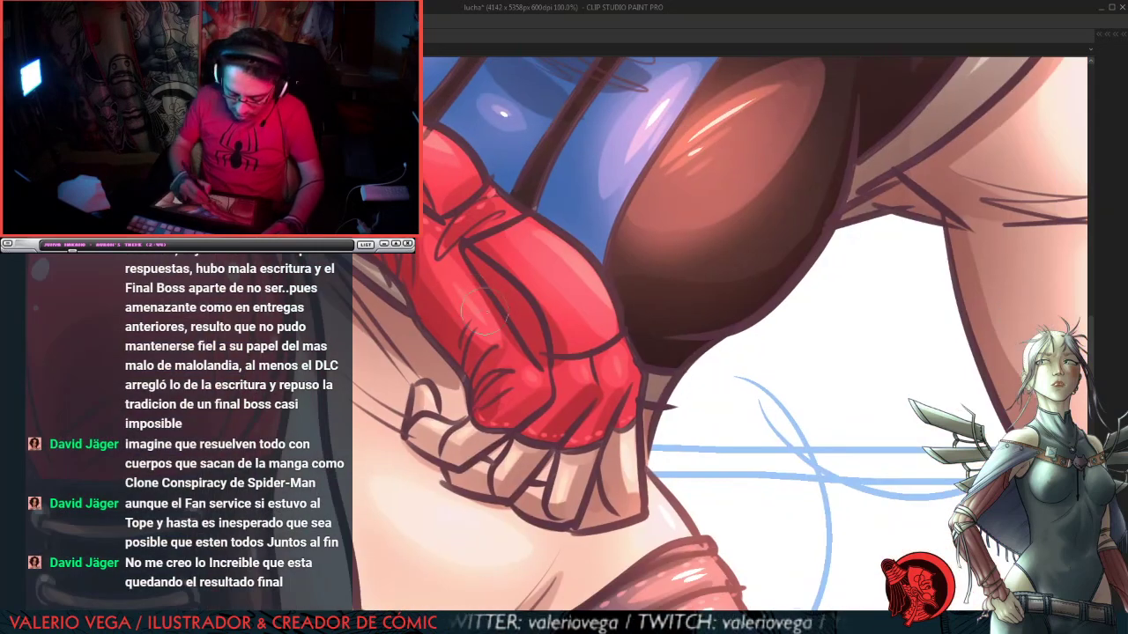
pyautogui.moveTo(482, 320); pyautogui.dragTo(490, 331)
pyautogui.click(532, 376)
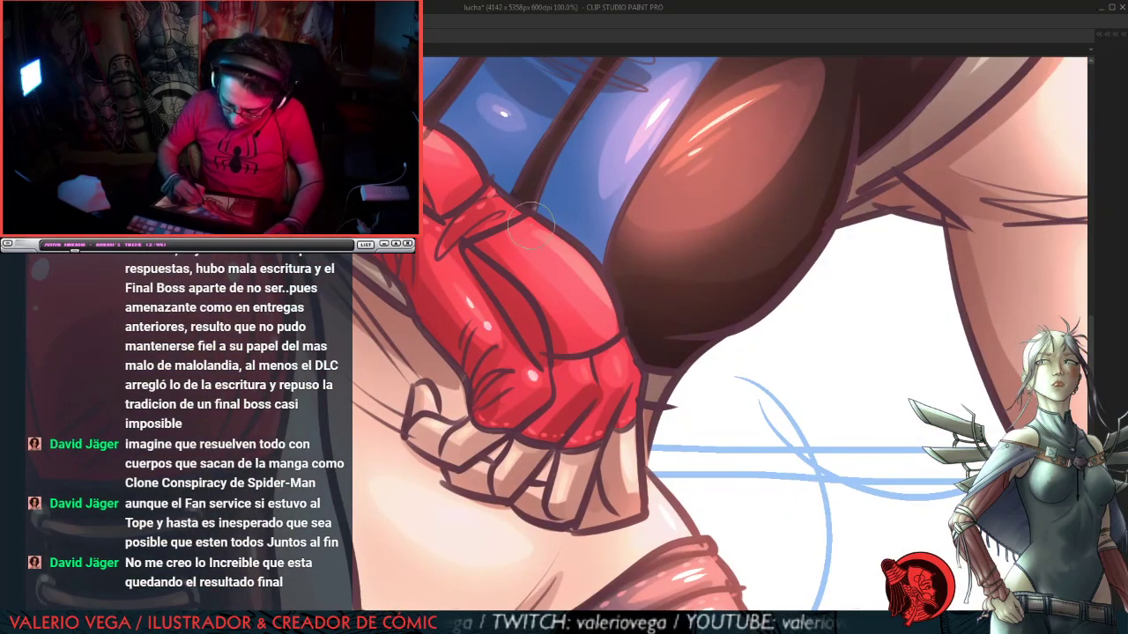
pyautogui.moveTo(560, 248); pyautogui.dragTo(590, 289)
pyautogui.click(618, 364)
pyautogui.click(586, 374)
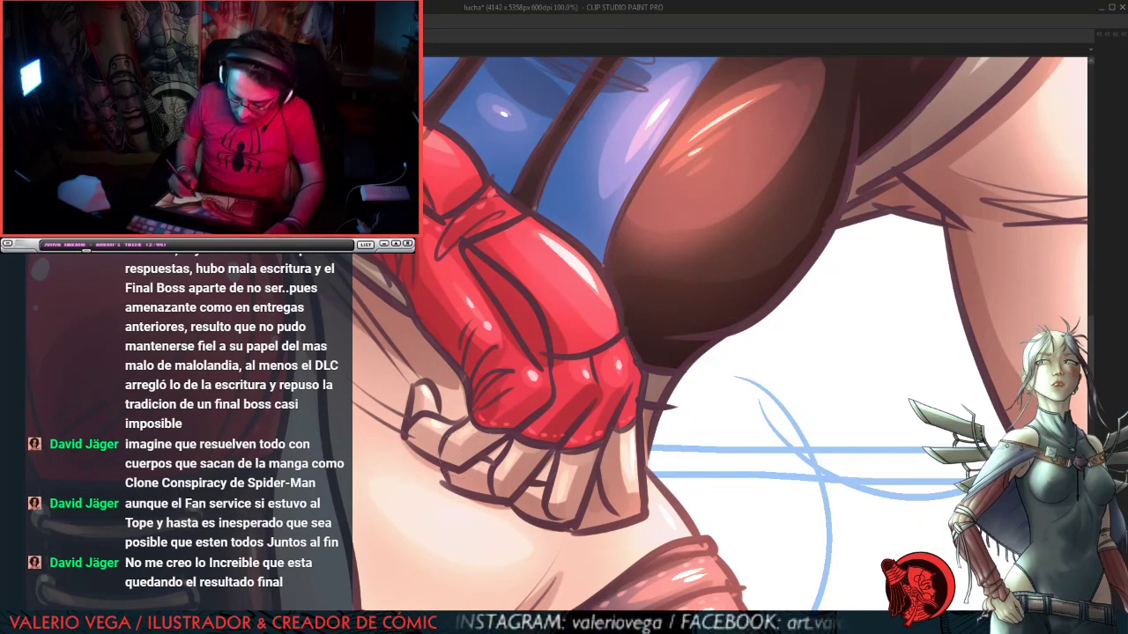
# Step: Paint glow highlights on the padded knuckles and upper forearm segments of the bent arm's red glove and on its elbow pad
pyautogui.moveTo(631, 239); pyautogui.dragTo(729, 437)
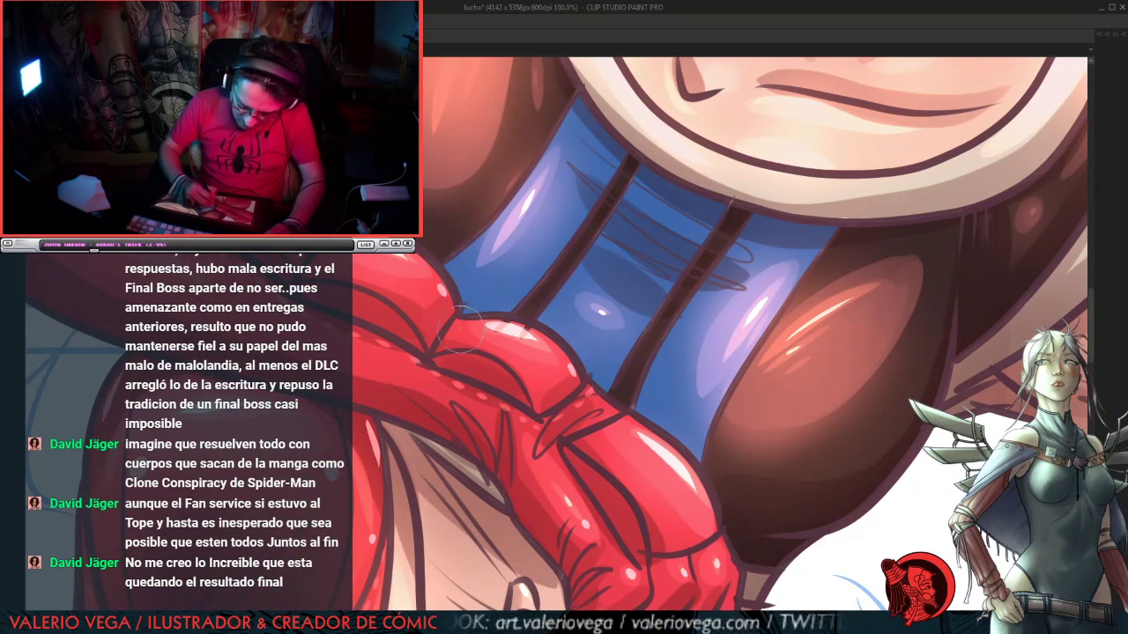
pyautogui.moveTo(431, 208); pyautogui.dragTo(647, 311)
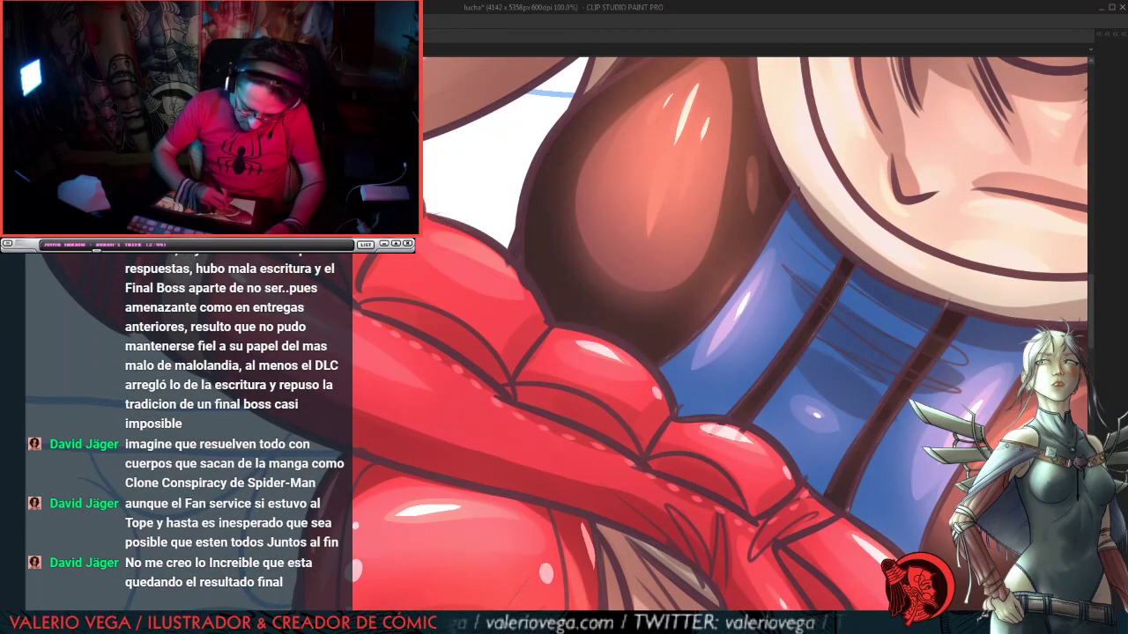
pyautogui.moveTo(474, 235); pyautogui.dragTo(437, 220)
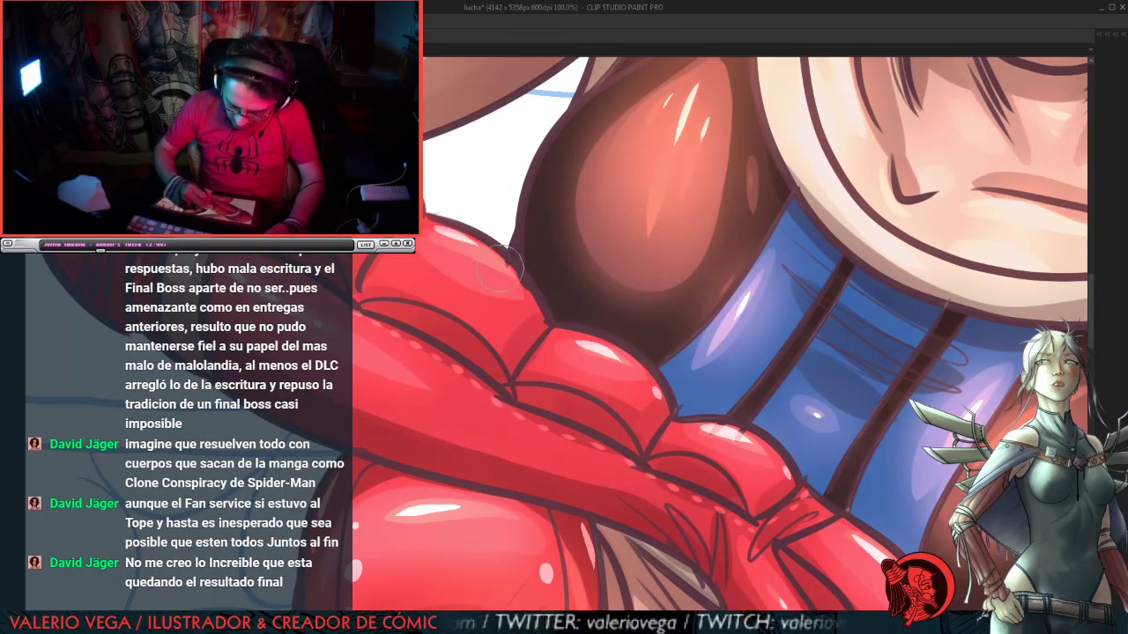
pyautogui.click(515, 280)
pyautogui.moveTo(503, 236); pyautogui.dragTo(779, 359)
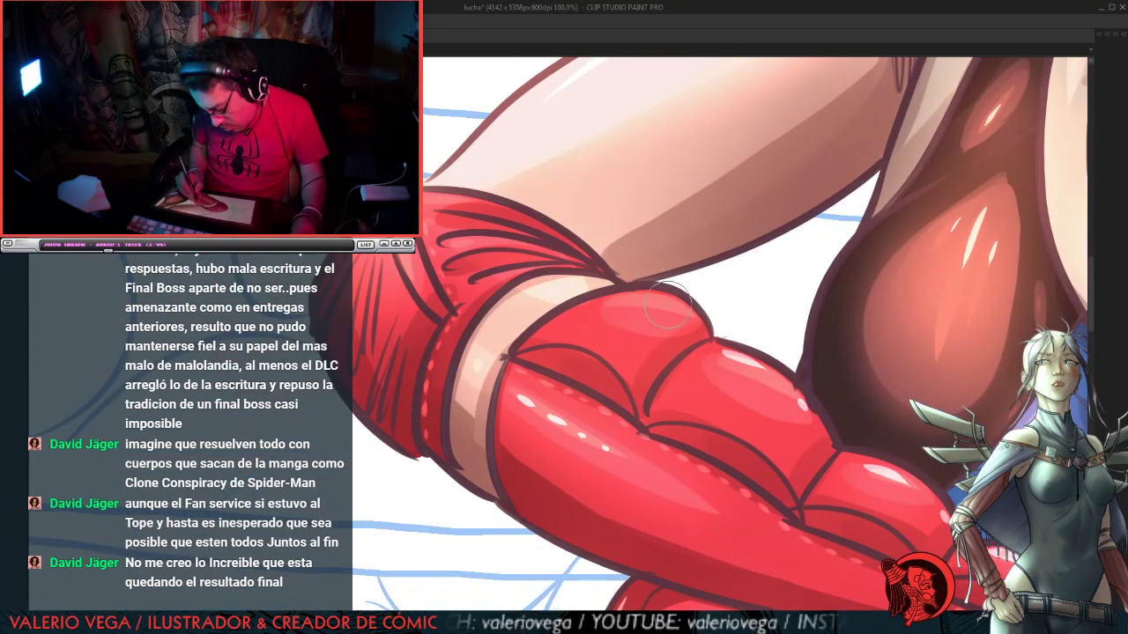
pyautogui.click(441, 197)
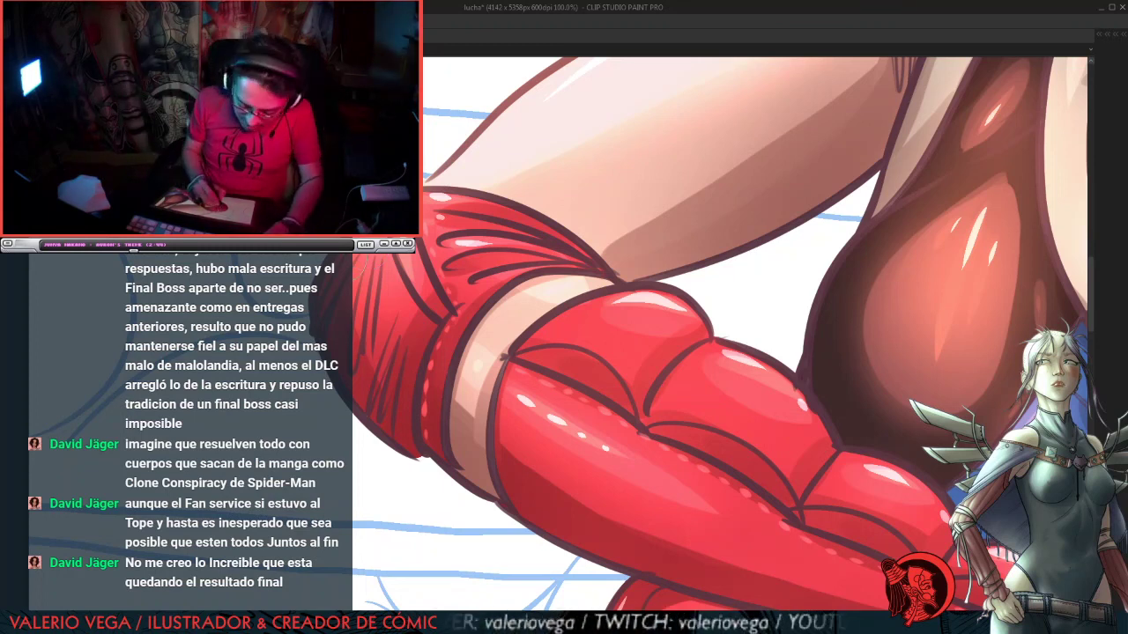
# Step: Review the glow highlights across the whole wrestler, from the mask down to the boots, against the magazine cover
pyautogui.moveTo(1065, 113); pyautogui.dragTo(775, 448)
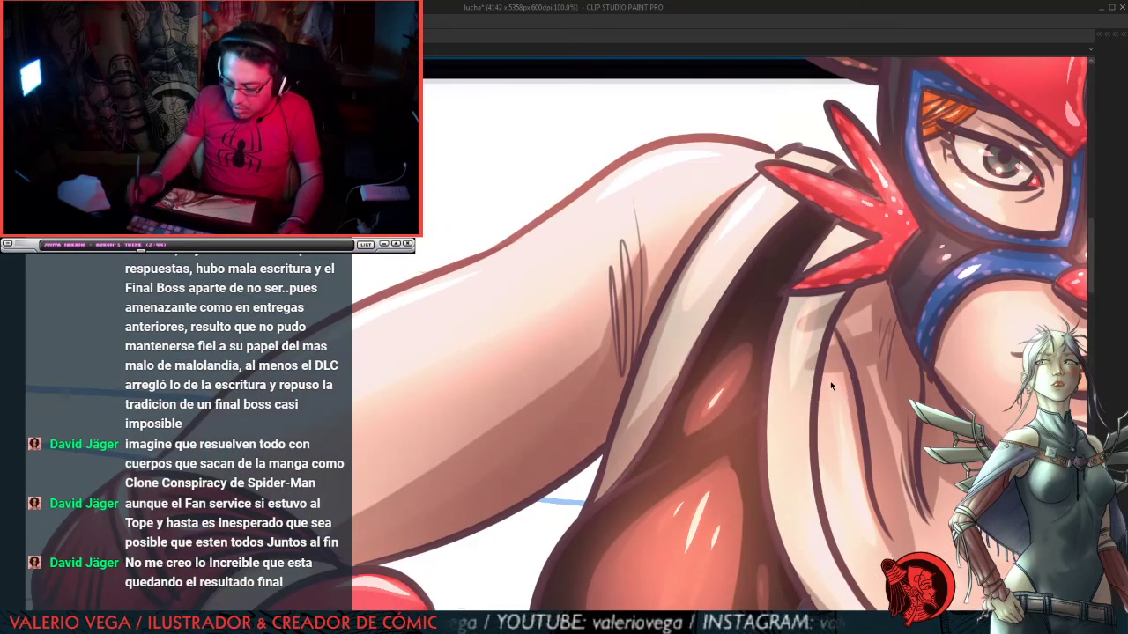
pyautogui.hotkey('ctrl', '-')
pyautogui.hotkey('ctrl', '-')
pyautogui.moveTo(969, 310); pyautogui.dragTo(776, 317)
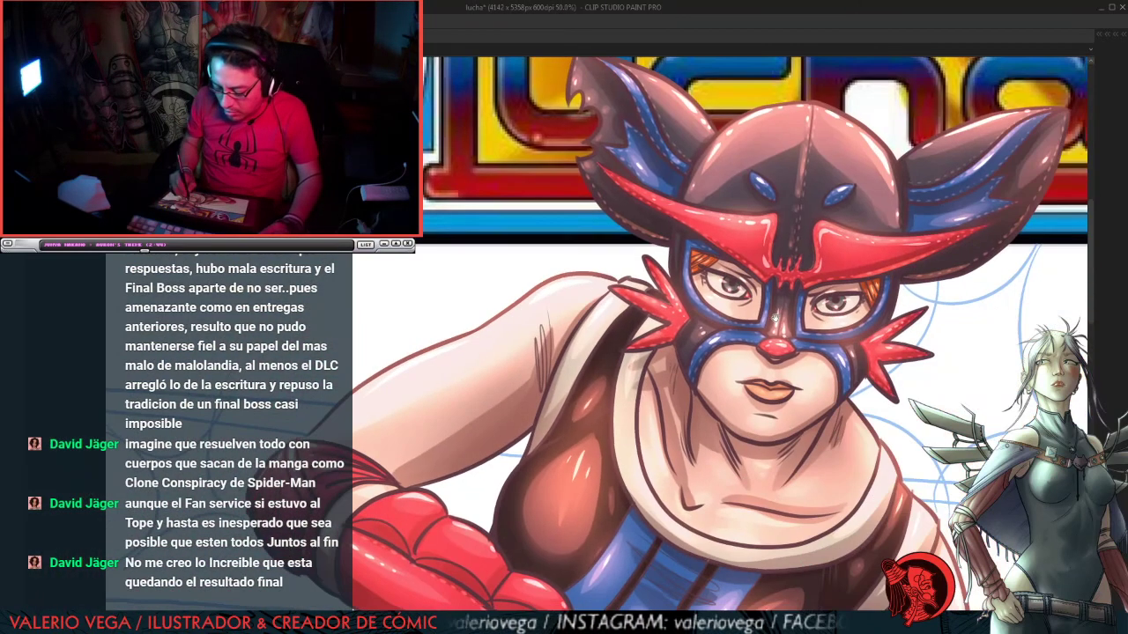
pyautogui.hotkey('ctrl', '-')
pyautogui.moveTo(909, 471); pyautogui.dragTo(905, 337)
pyautogui.hotkey('ctrl', '-')
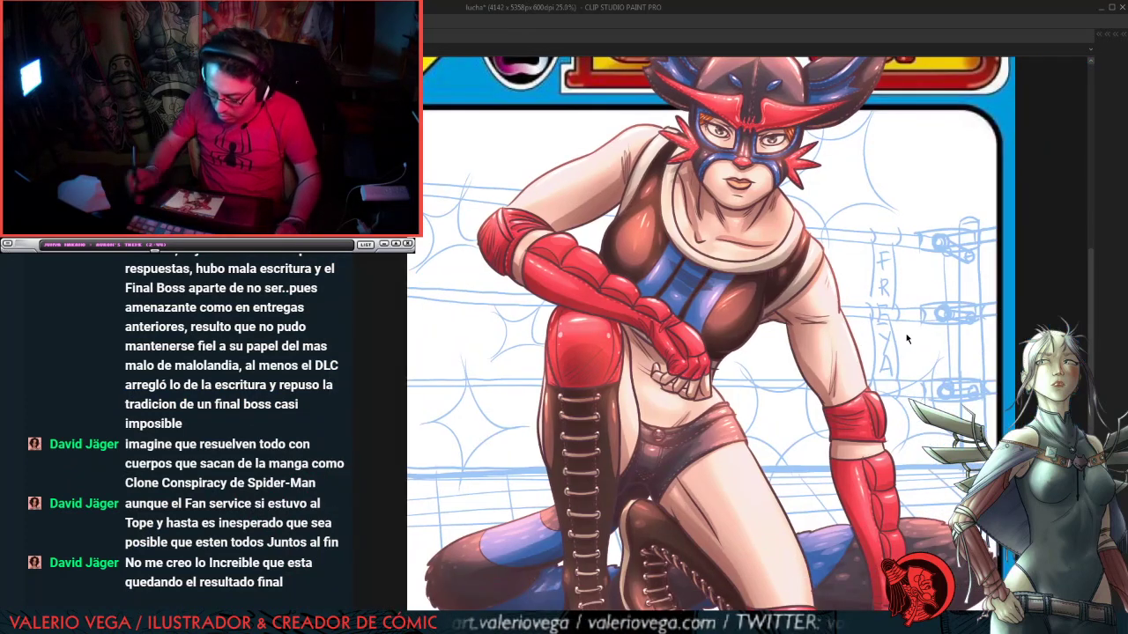
pyautogui.hotkey('ctrl', '-')
pyautogui.hotkey('ctrl', '-')
pyautogui.moveTo(900, 338); pyautogui.dragTo(734, 312)
pyautogui.hotkey('ctrl', '+')
pyautogui.hotkey('ctrl', '+')
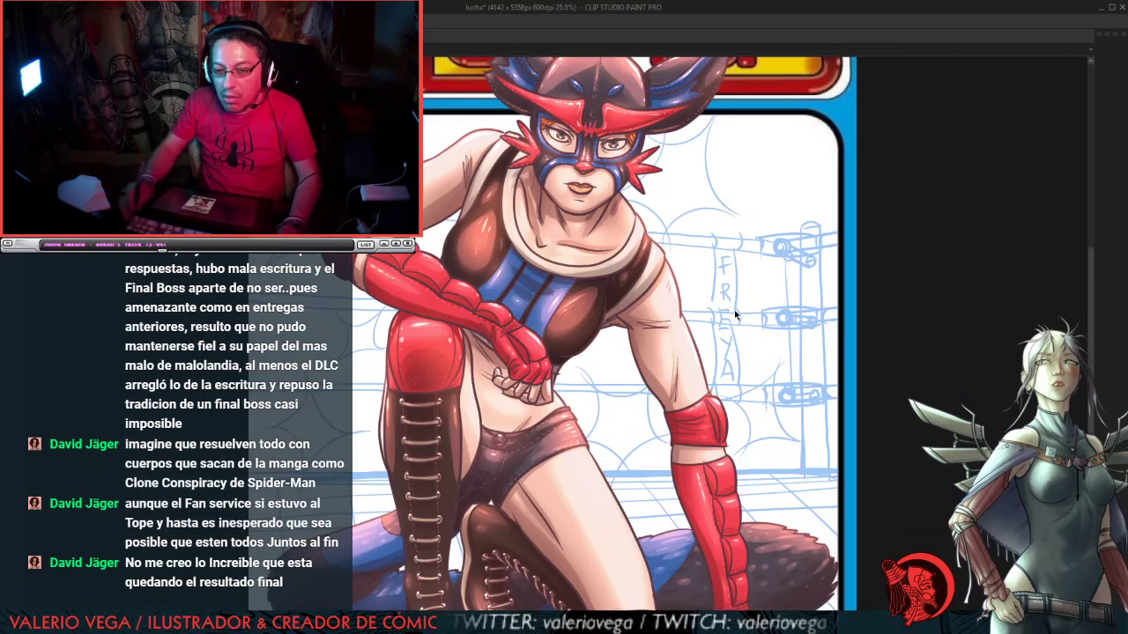
pyautogui.moveTo(736, 400); pyautogui.dragTo(897, 302)
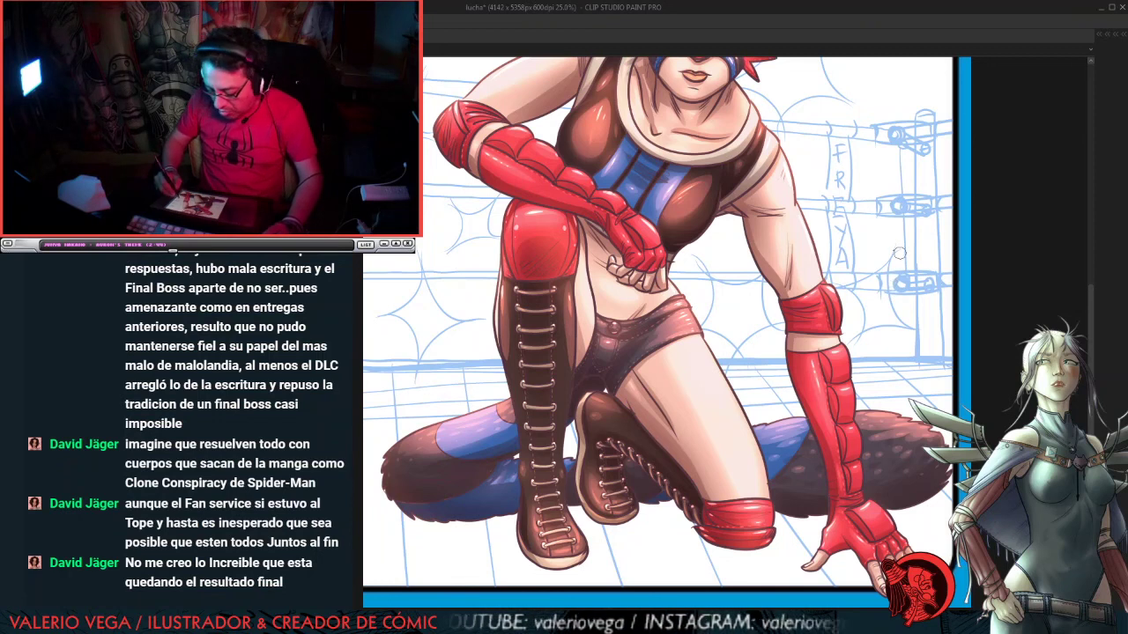
pyautogui.moveTo(899, 255); pyautogui.dragTo(917, 261)
pyautogui.scroll(5, 916, 261)
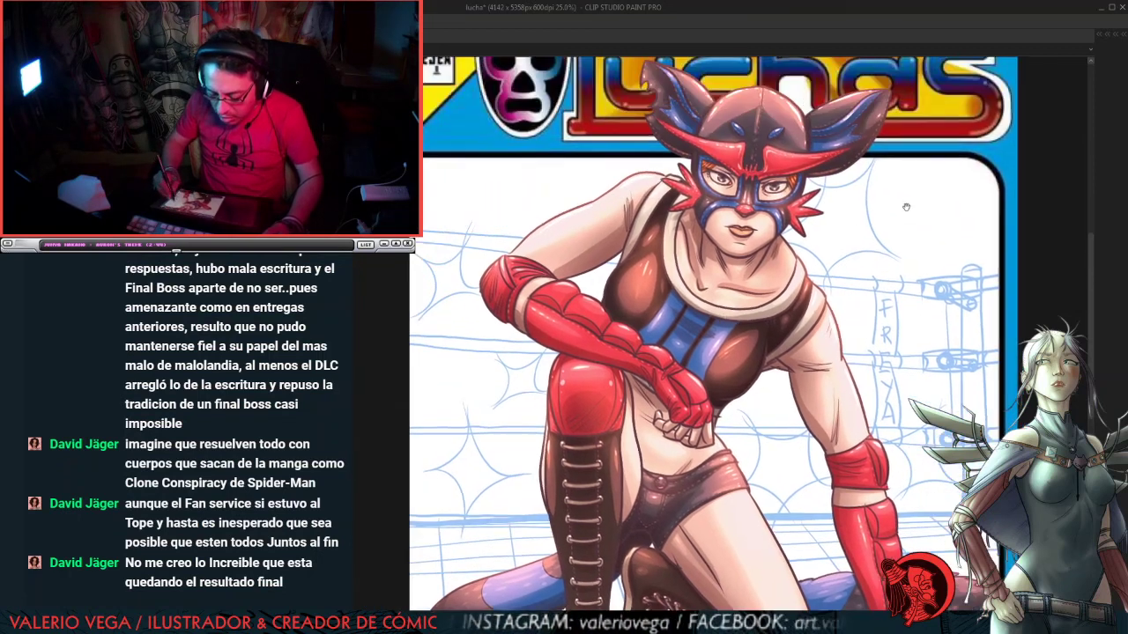
pyautogui.scroll(1, 907, 227)
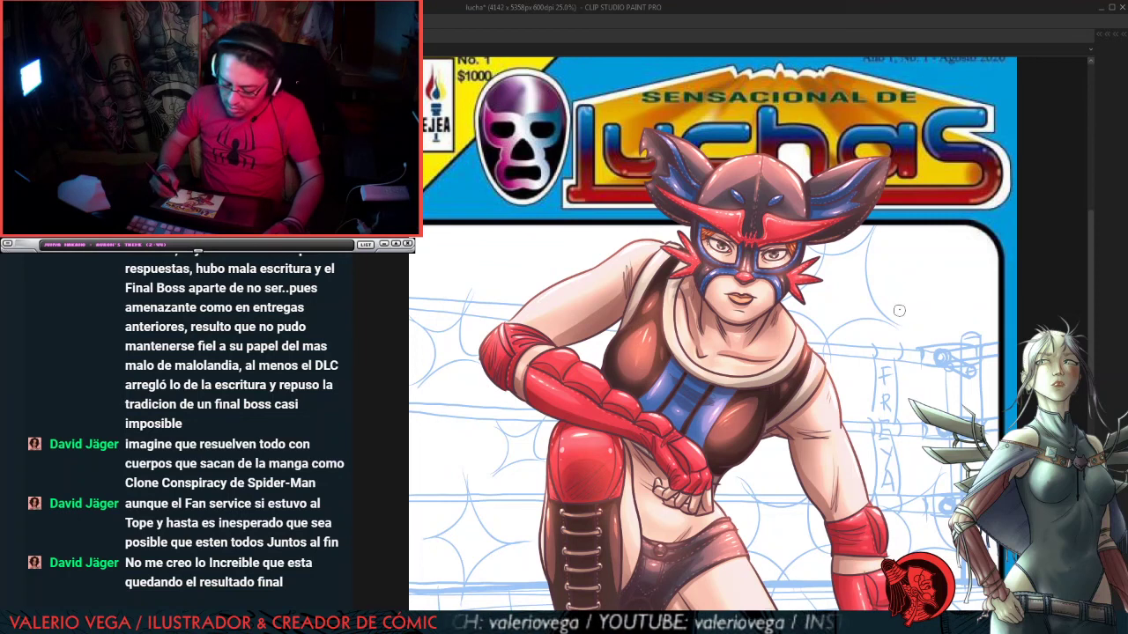
pyautogui.moveTo(931, 394); pyautogui.dragTo(908, 322)
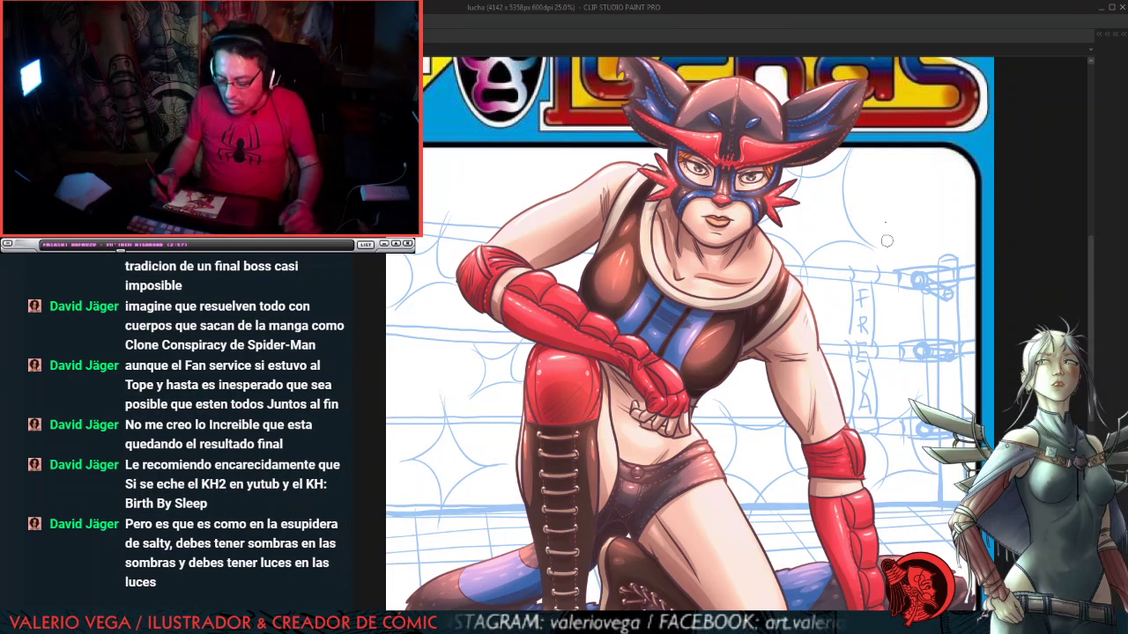
# Step: Add a new layer above the Add (Glow) Layer 9 and set it to Multiply blending with 50% opacity
pyautogui.press('Tab')
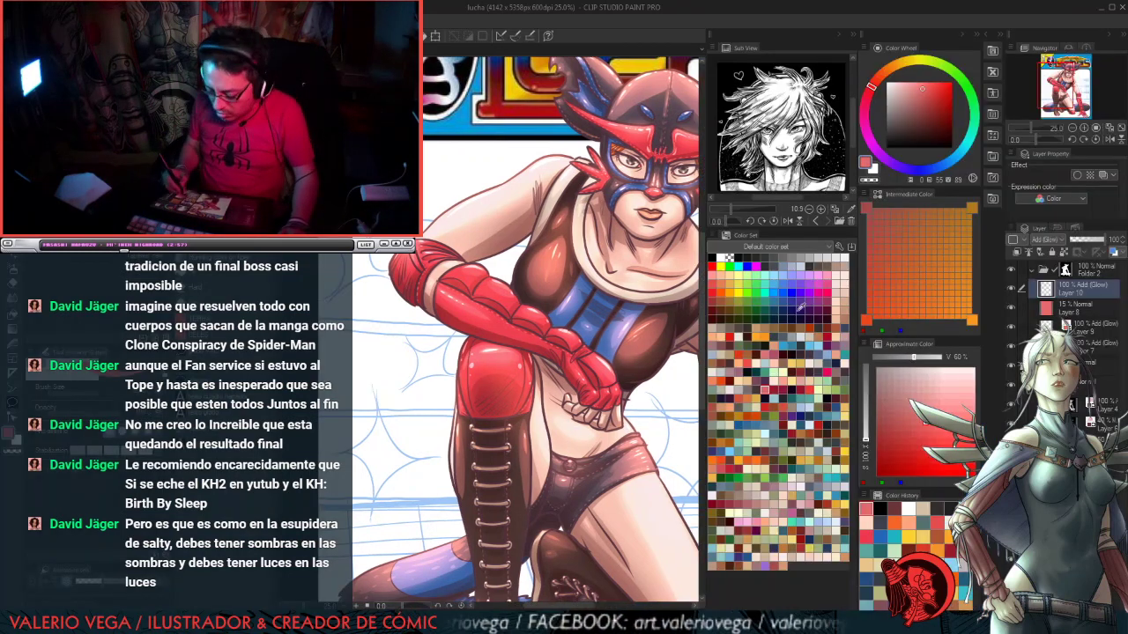
pyautogui.click(1093, 325)
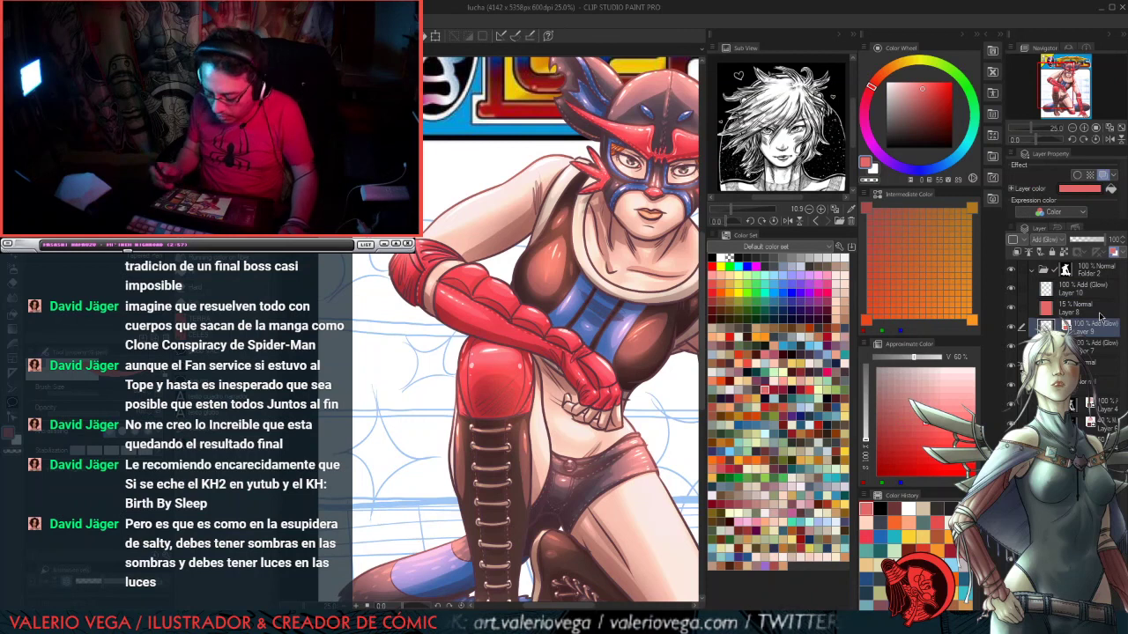
pyautogui.hotkey('ctrl', 'shift', 'n')
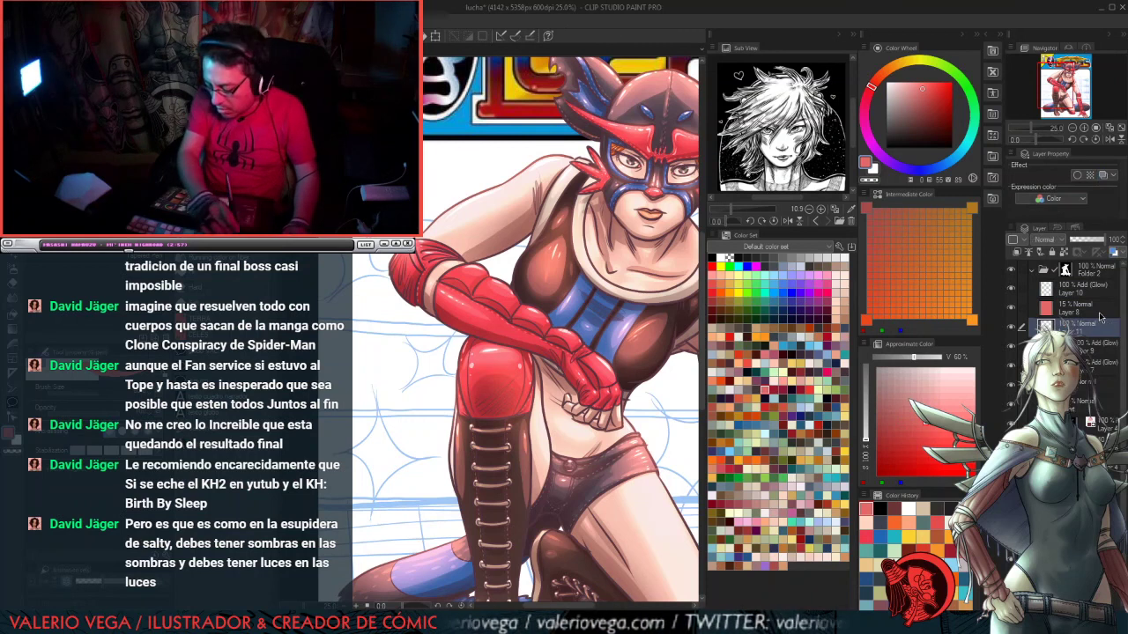
pyautogui.click(1061, 242)
pyautogui.click(1062, 274)
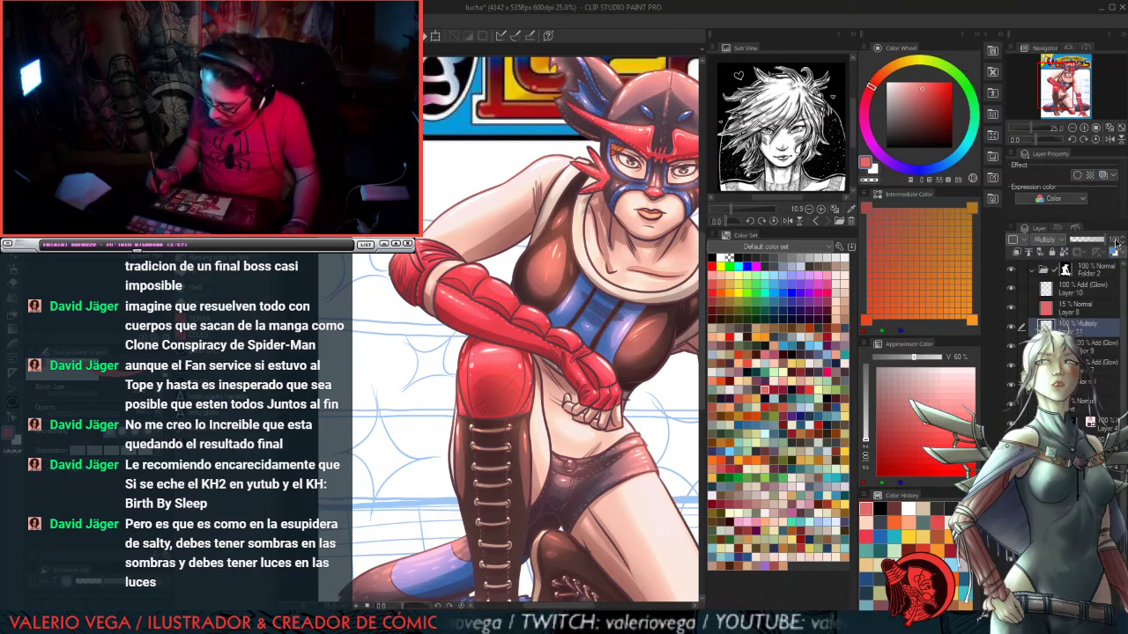
pyautogui.write('50')
pyautogui.press('Return')
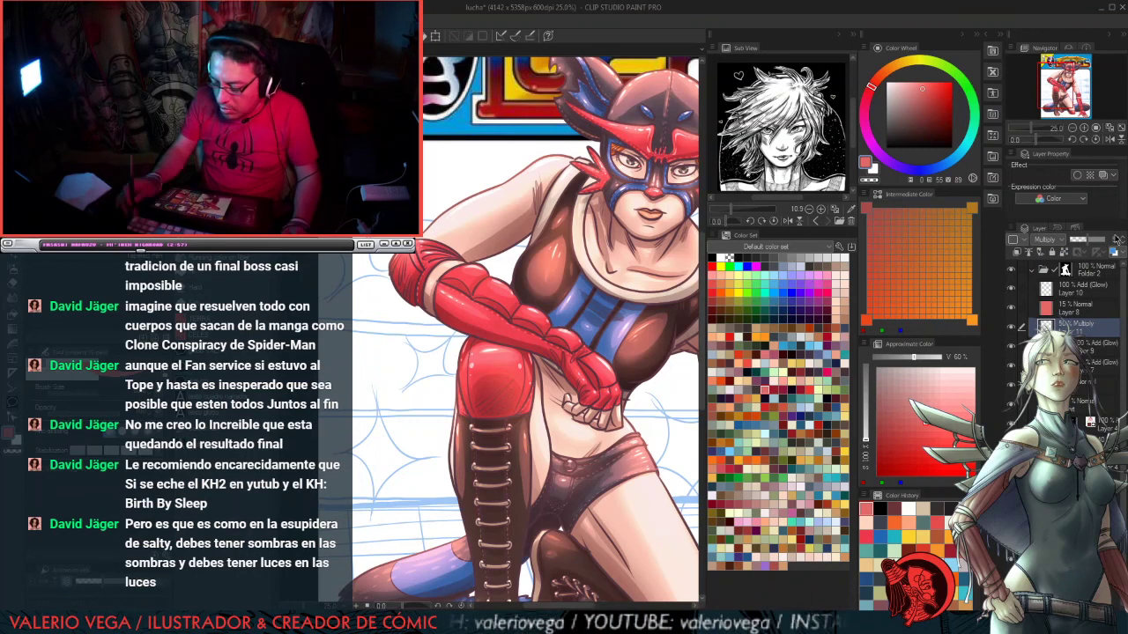
# Step: Enable the layer colour effect on the Multiply layer and set its colour to the salmon red E46867 sampled from the colour set
pyautogui.click(1101, 176)
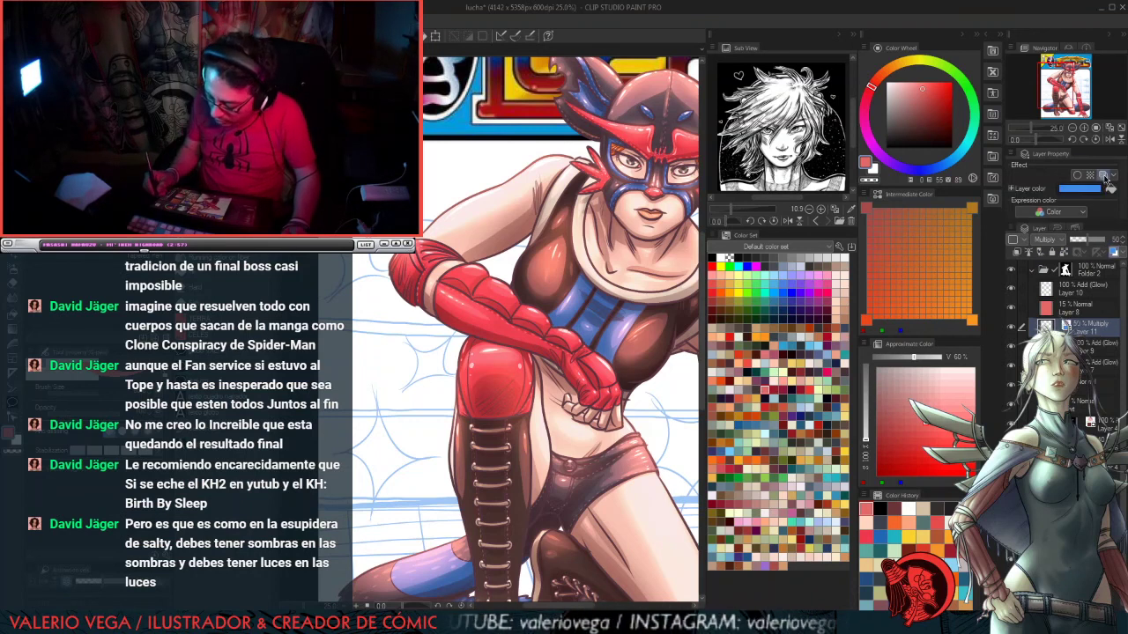
pyautogui.click(1092, 189)
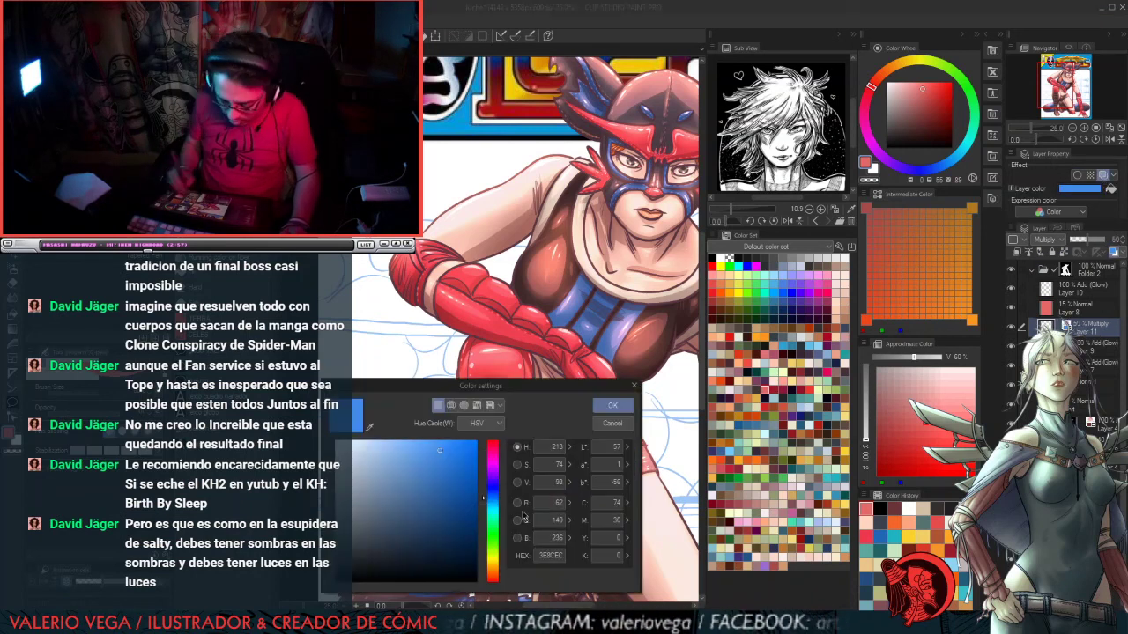
pyautogui.click(368, 426)
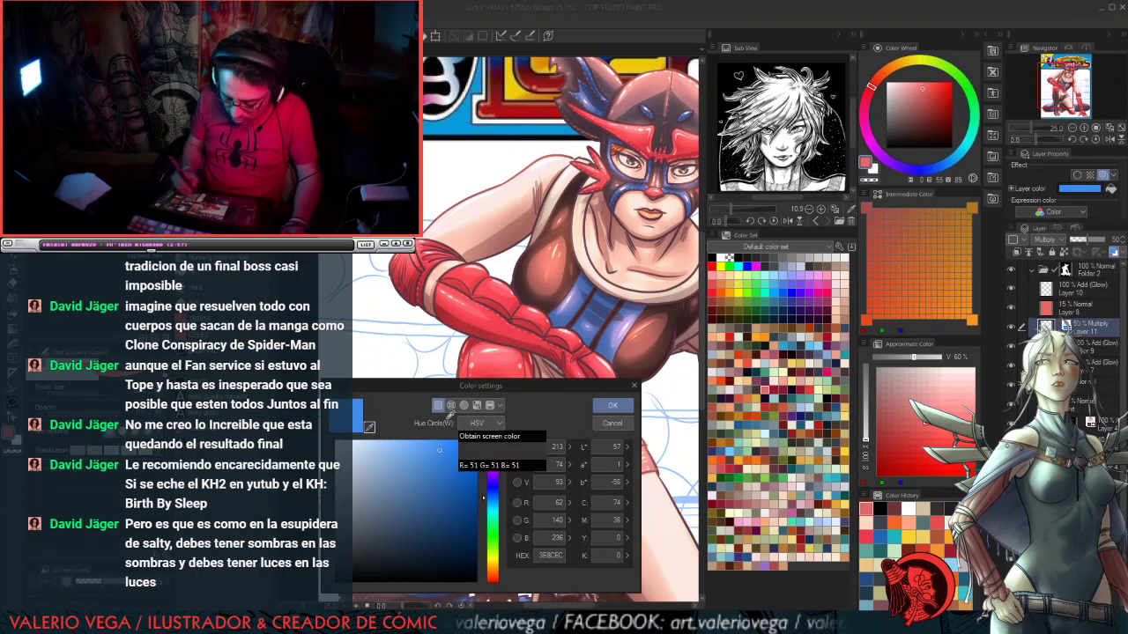
pyautogui.click(770, 390)
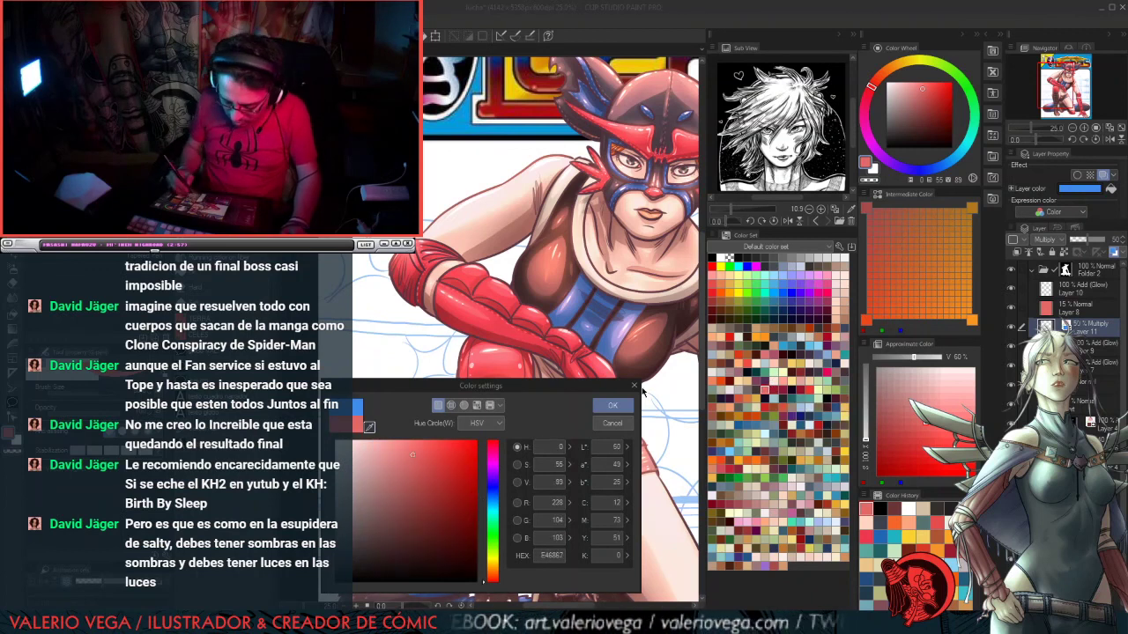
pyautogui.click(612, 406)
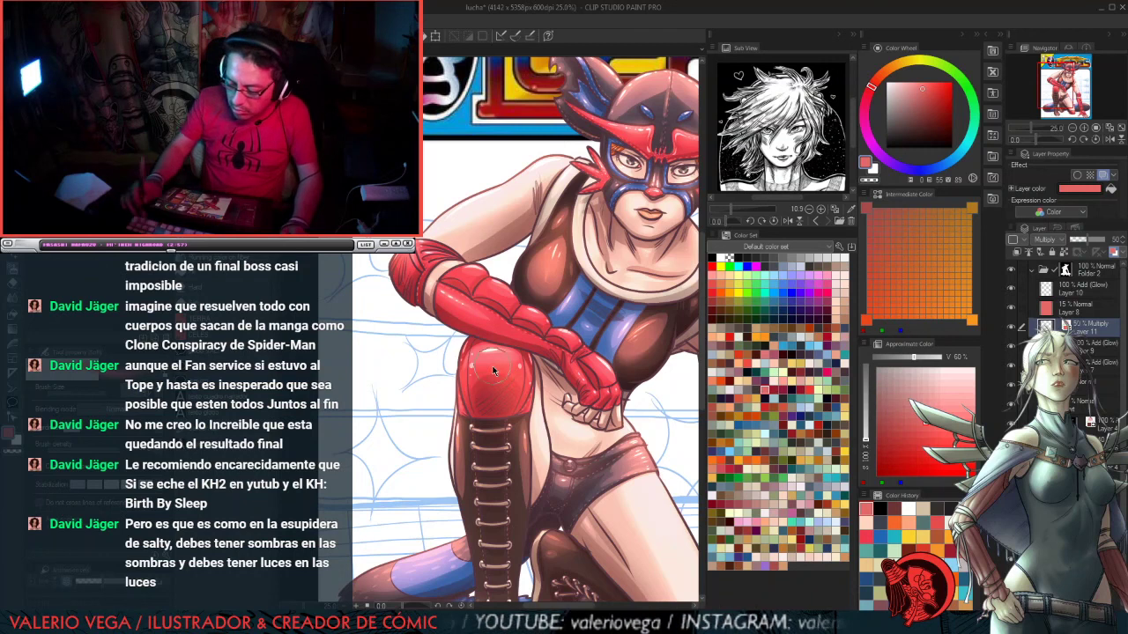
pyautogui.press('Tab')
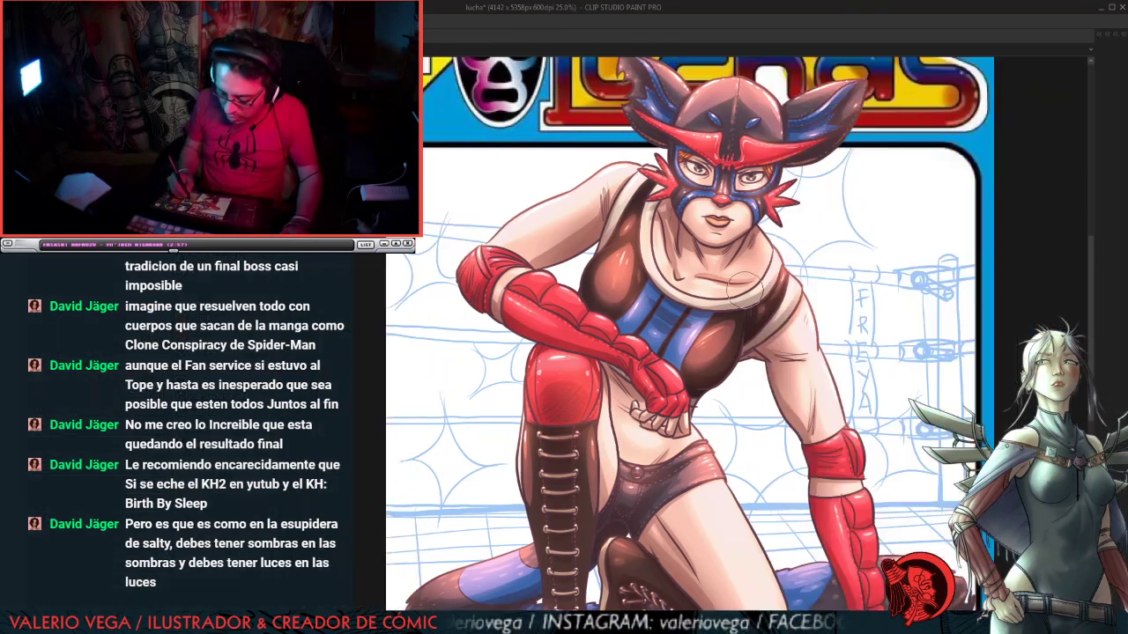
# Step: Paint soft Multiply shadows over the wrestler's mask, ears and face, and raise the layer's opacity to 75%
pyautogui.scroll(1, 868, 134)
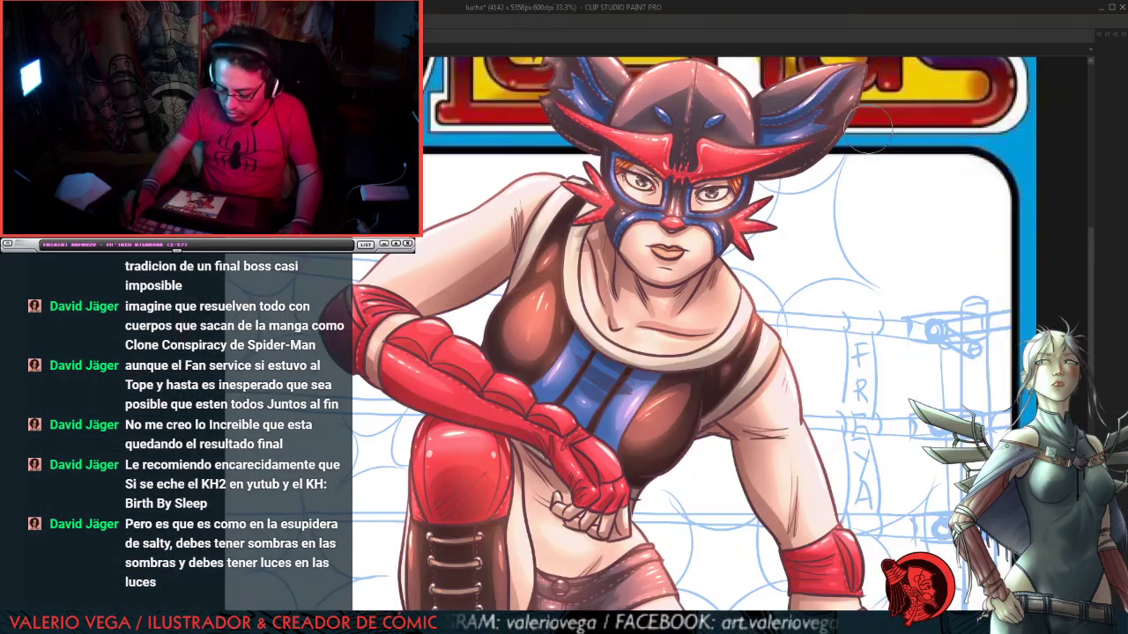
pyautogui.moveTo(794, 254); pyautogui.dragTo(865, 327)
pyautogui.scroll(1, 814, 295)
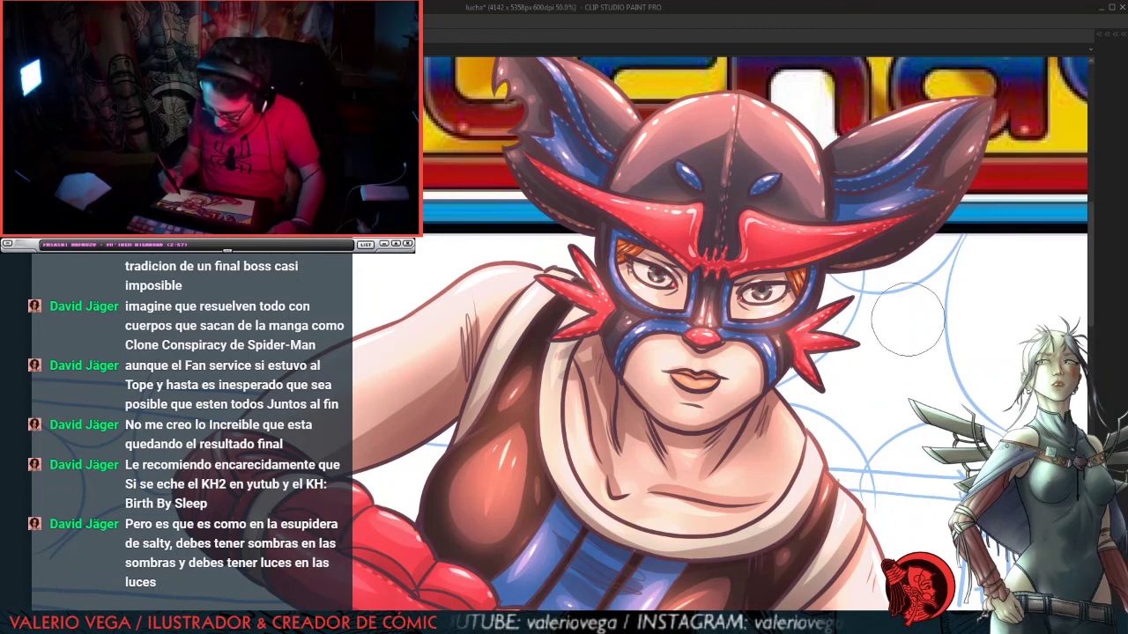
pyautogui.moveTo(907, 303); pyautogui.dragTo(825, 368)
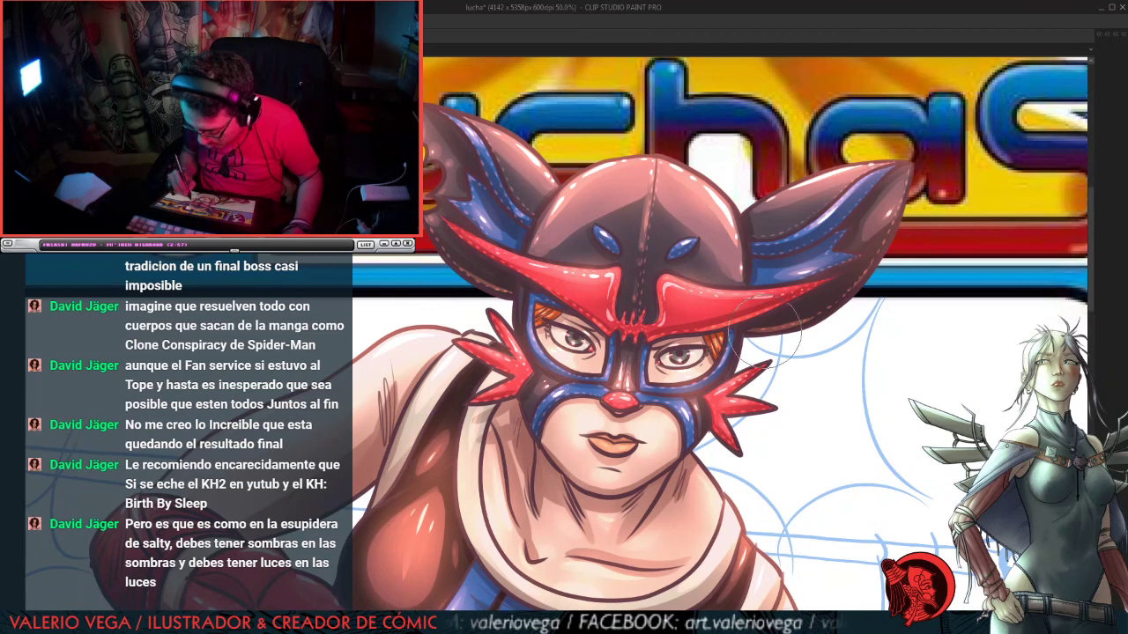
pyautogui.press('Tab')
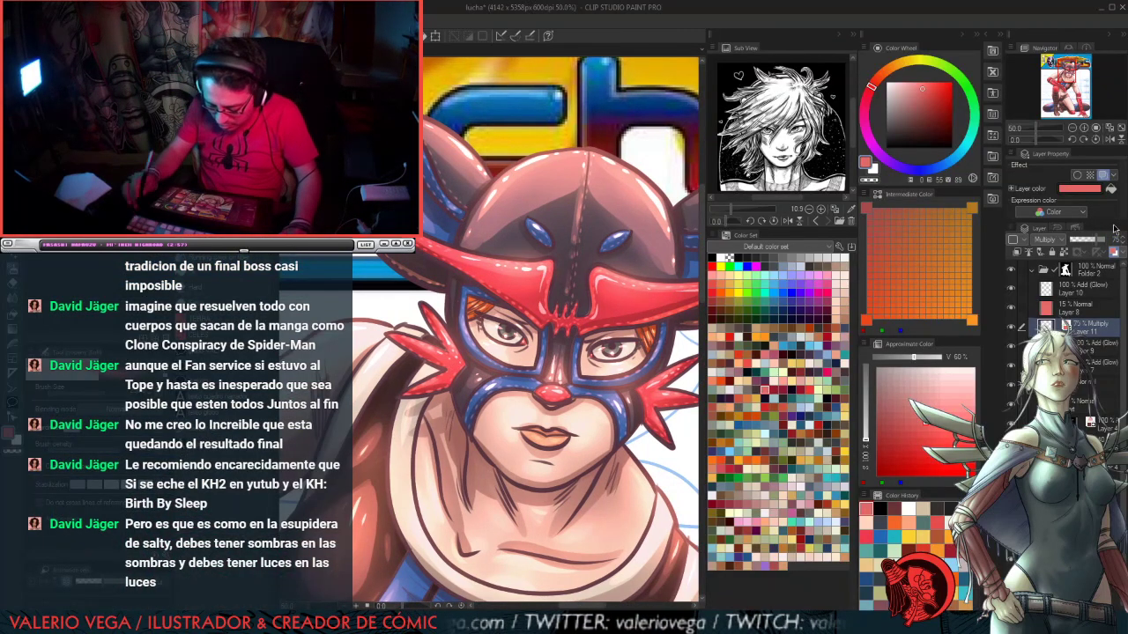
pyautogui.press('Tab')
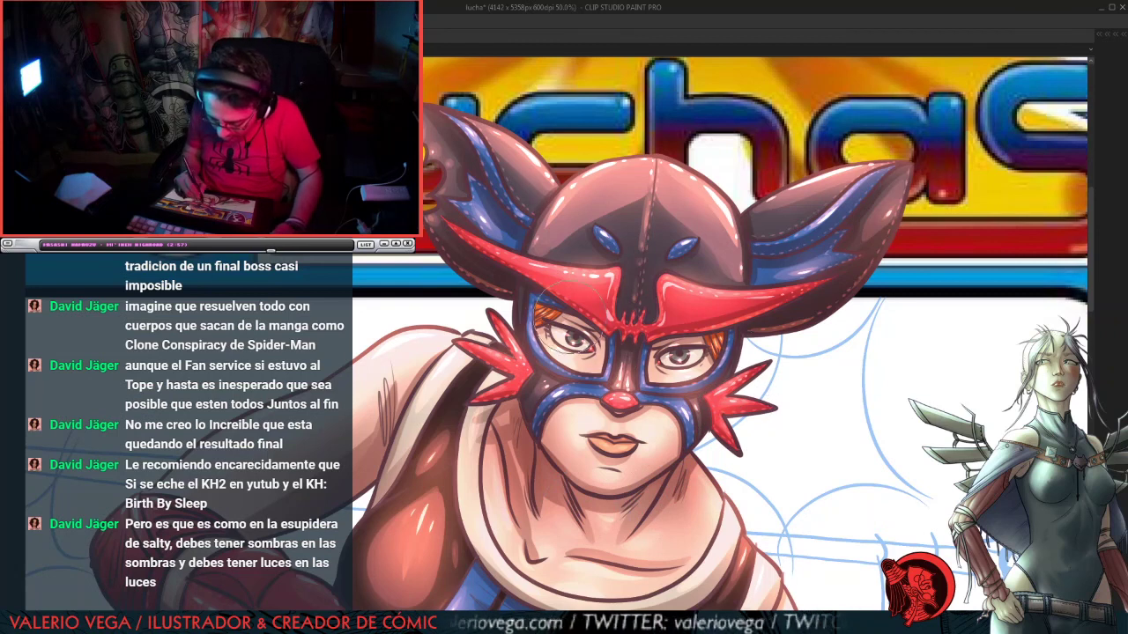
# Step: Paint soft Multiply shadows down the neck, chest, arms, glove, waist, denim shorts and thighs
pyautogui.moveTo(799, 464); pyautogui.dragTo(864, 301)
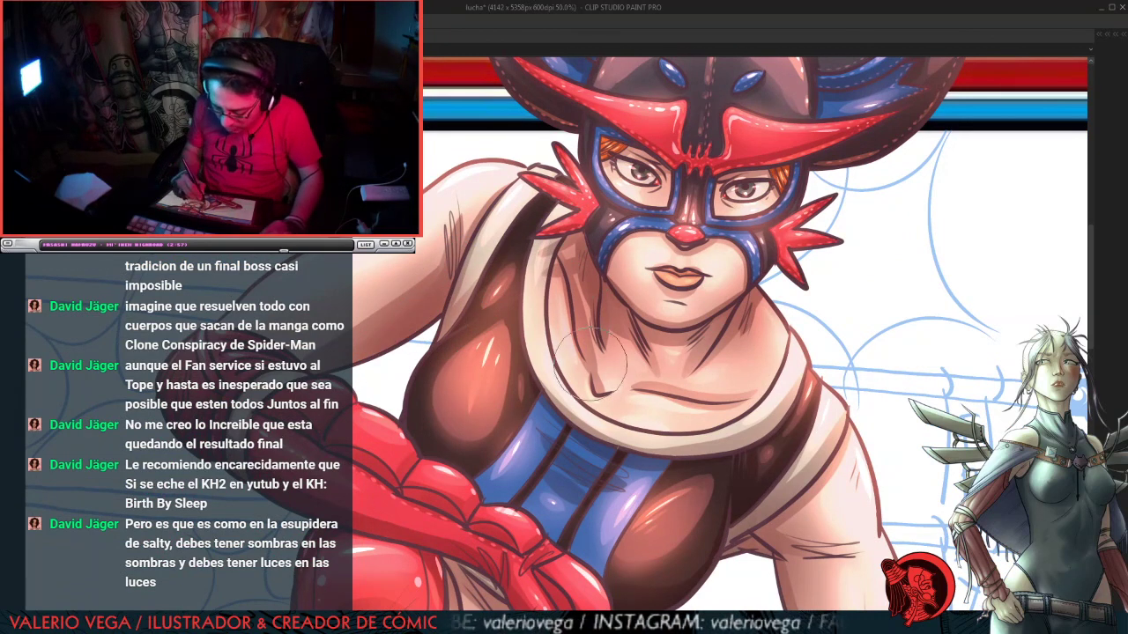
pyautogui.scroll(-5, 841, 403)
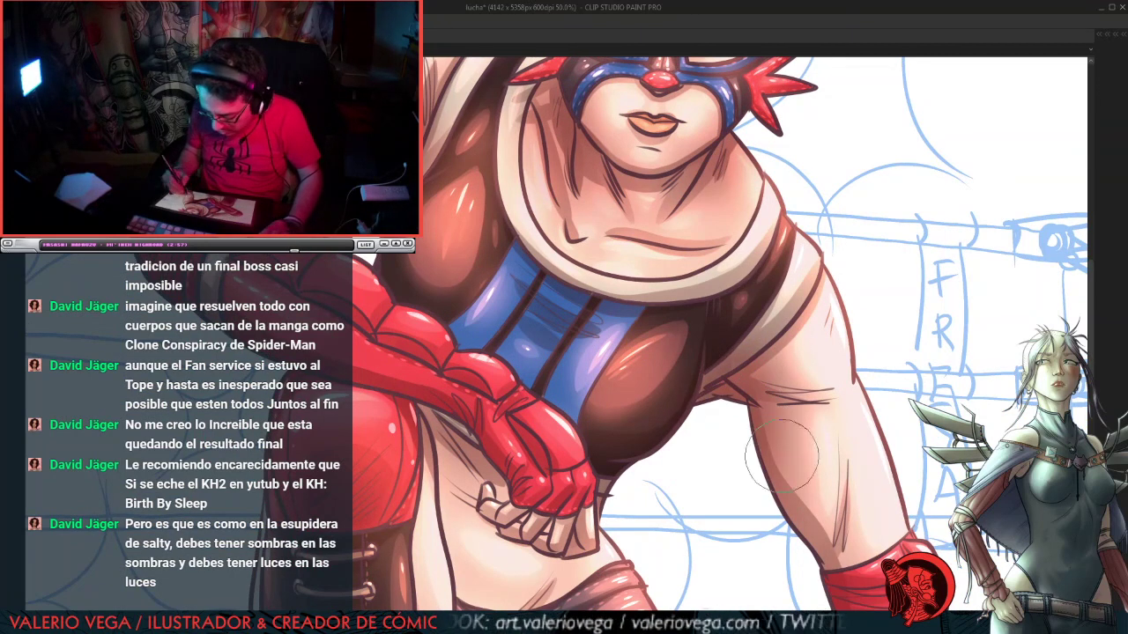
pyautogui.moveTo(713, 509); pyautogui.dragTo(753, 416)
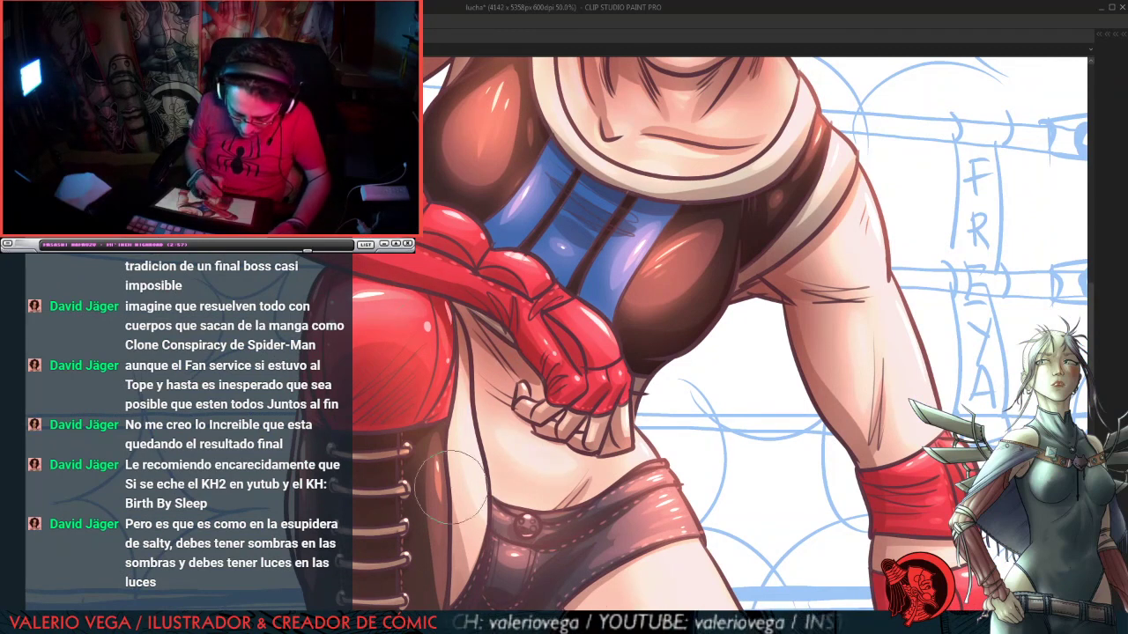
pyautogui.moveTo(748, 508); pyautogui.dragTo(717, 347)
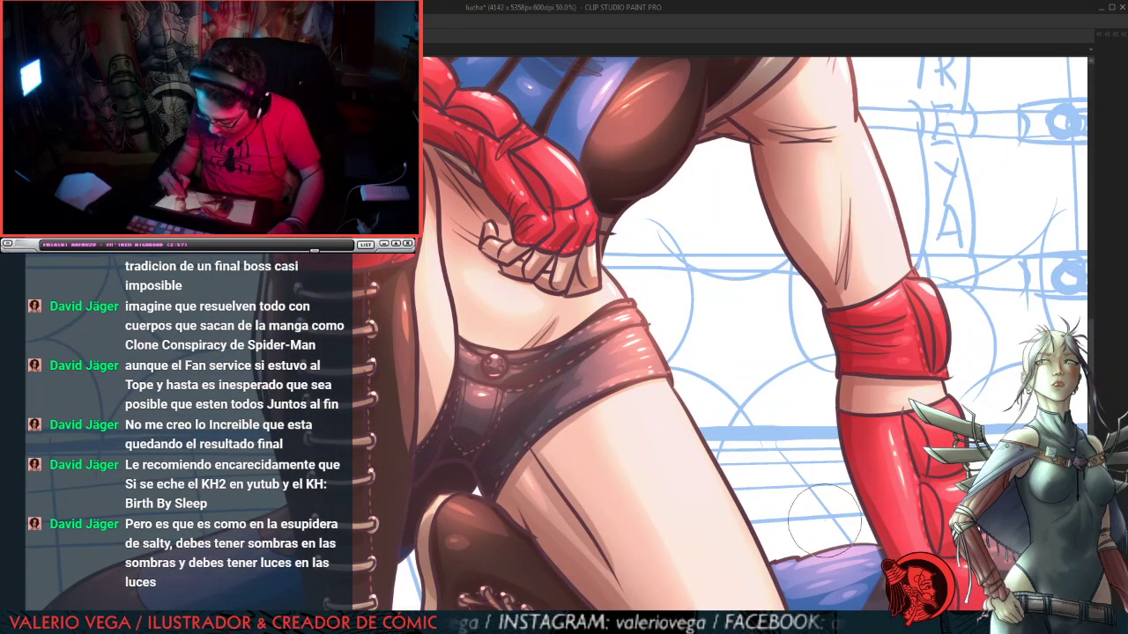
pyautogui.moveTo(853, 491); pyautogui.dragTo(795, 409)
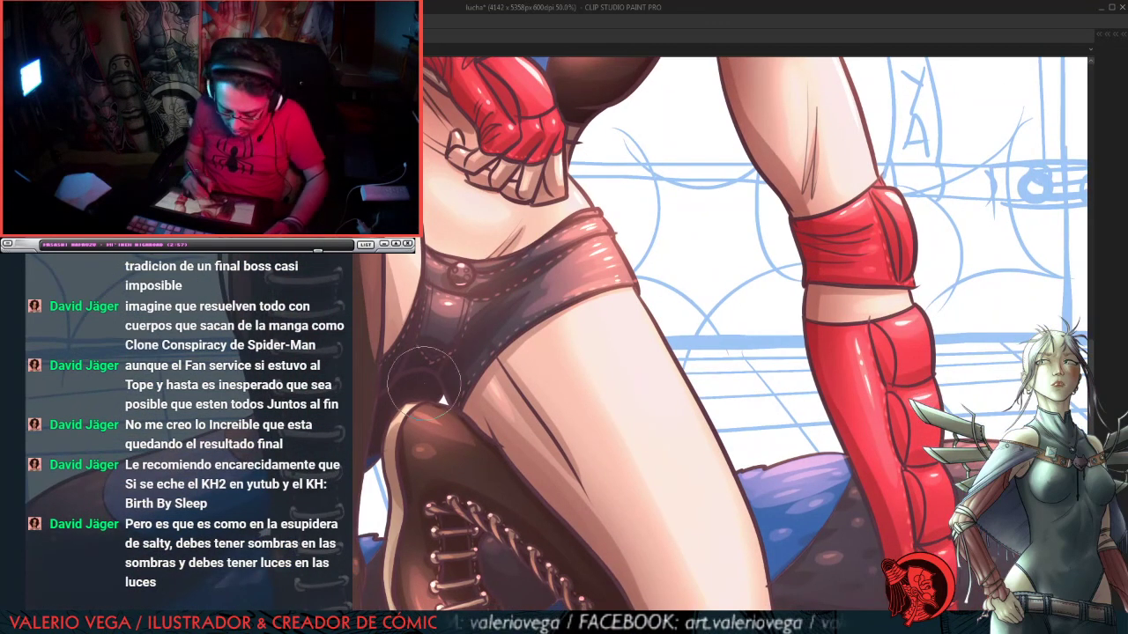